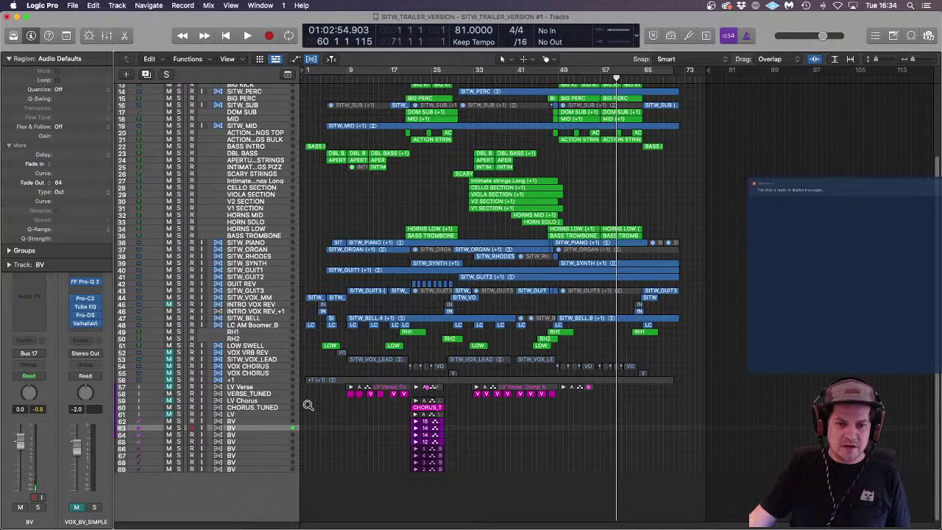
Step: Select the VERSE_TUNED track to examine its regions, then clear the region selection
click(260, 395)
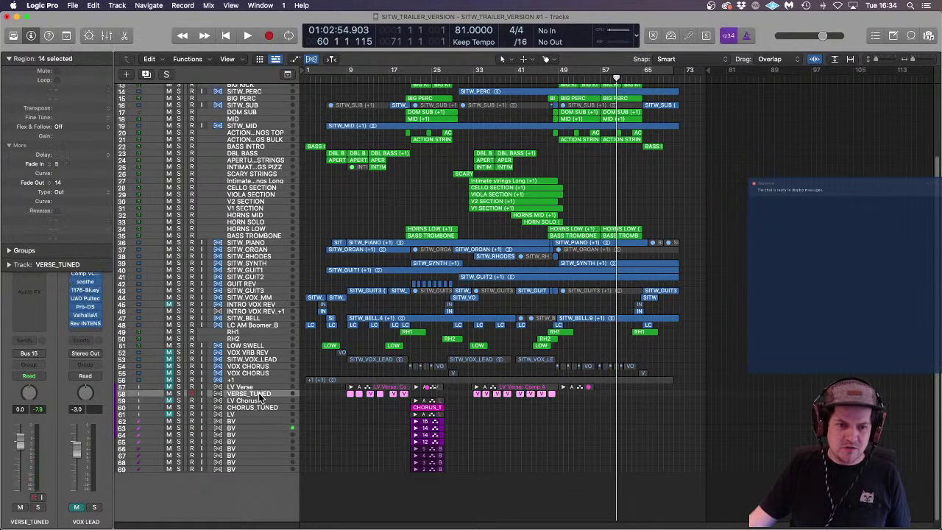
click(329, 435)
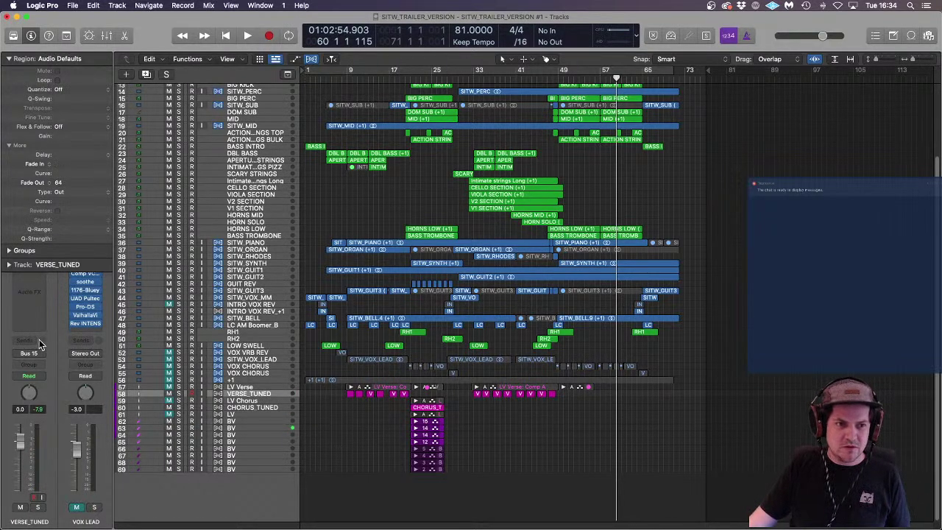
key(super+Right)
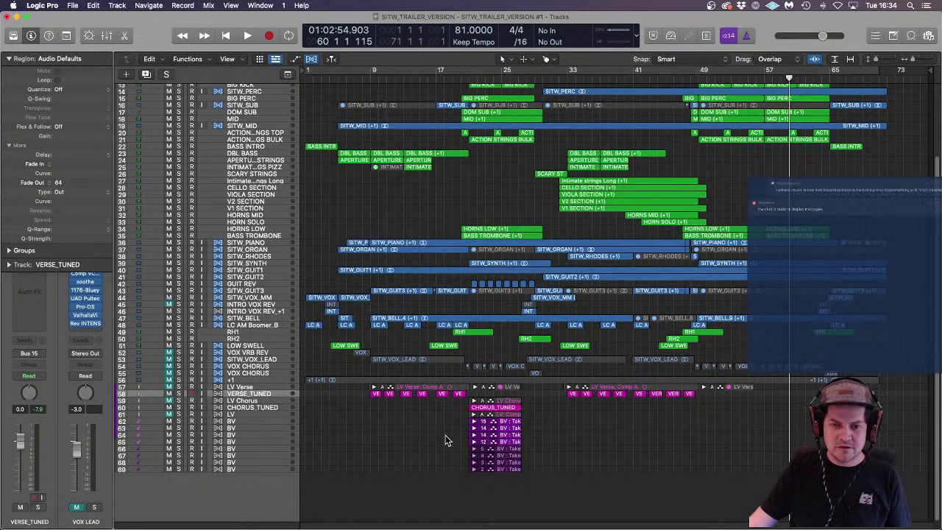
Step: Select the upper four BV tracks (62–65), the lower four (66–69), and finally the upper four again to compare both groups
click(242, 422)
shift+click(247, 444)
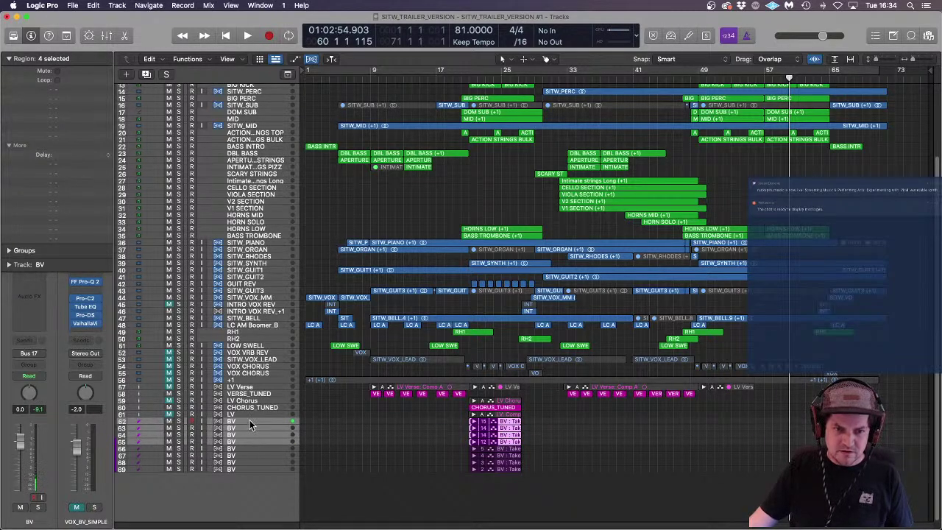
click(253, 449)
shift+click(246, 470)
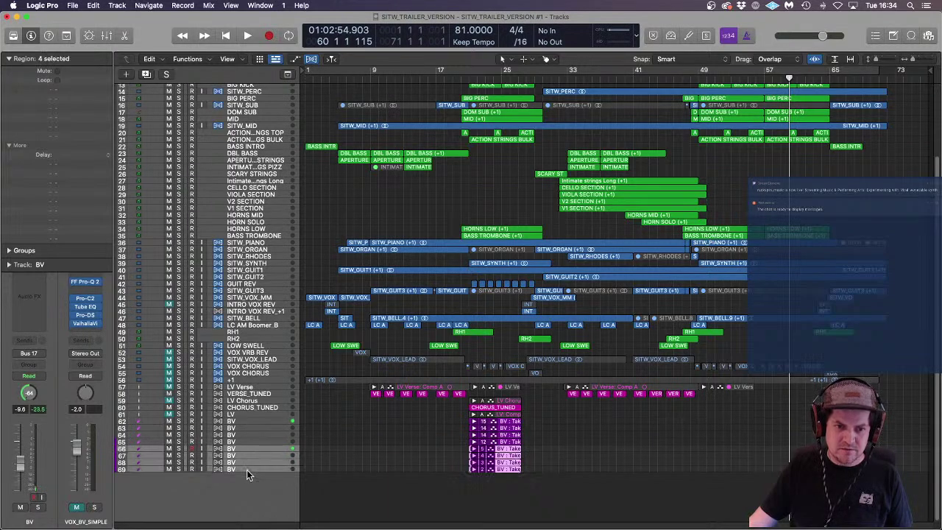
click(329, 456)
click(249, 419)
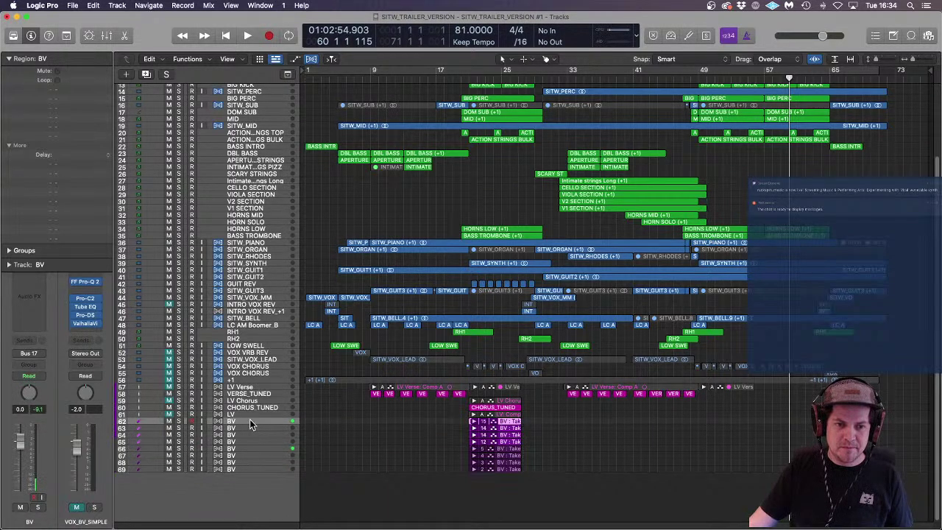
shift+click(258, 442)
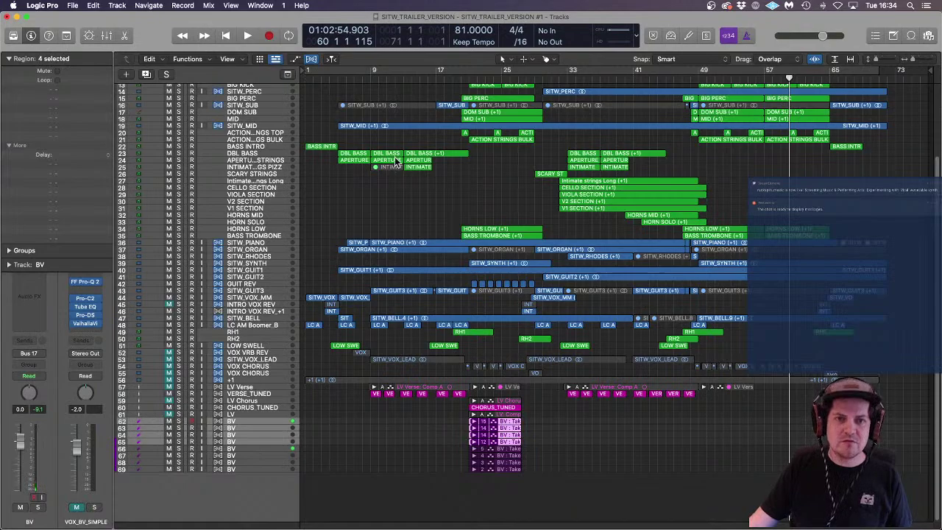
Step: Clear the region selection and examine the lead and backing vocal tracks with enlarged waveforms, from LOW SWELL down to the last BV track
key(super+Right)
key(super+Right)
key(super+Left)
key(super+Down)
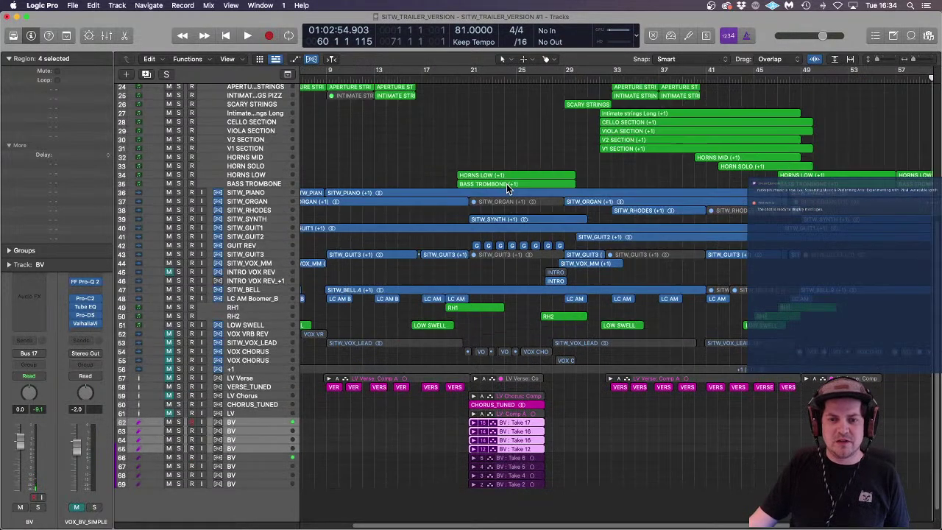
key(super+Down)
key(super+Down)
key(super+Down)
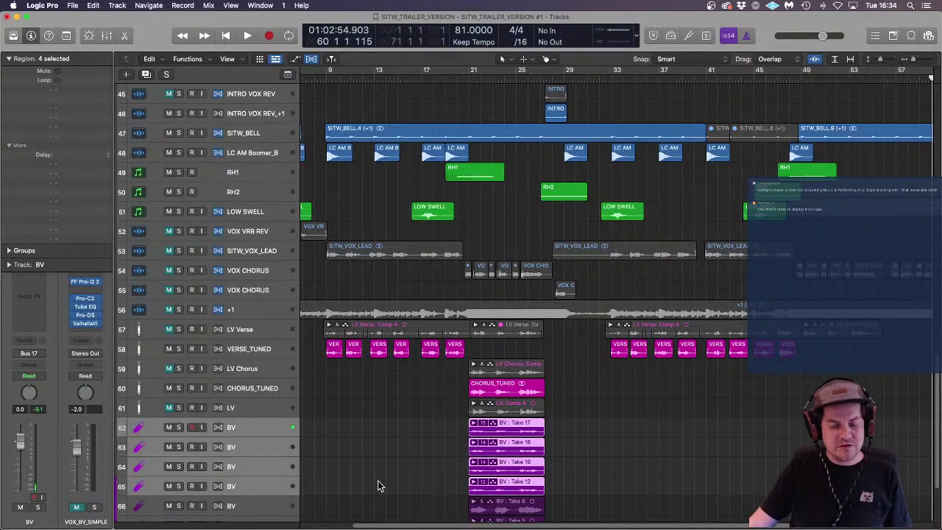
key(super+Down)
key(super+Down)
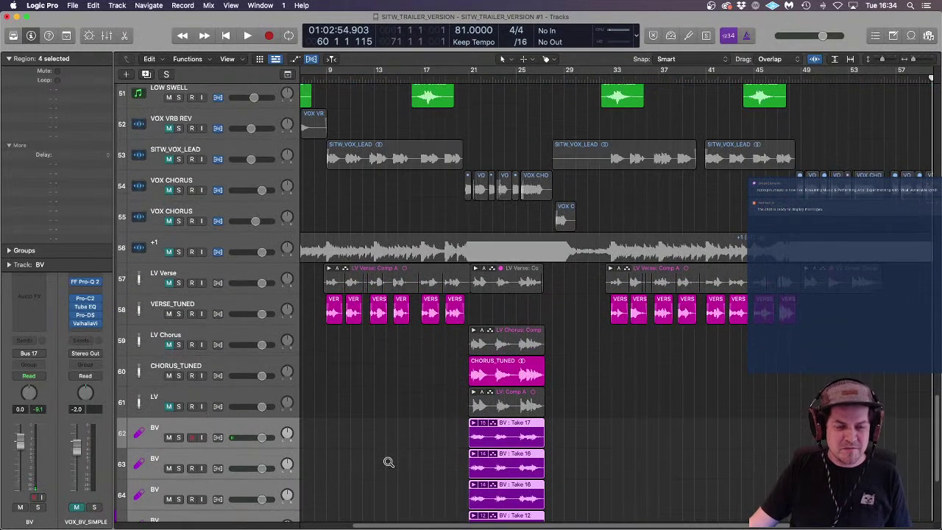
click(383, 460)
scroll(372, 461, down, 4)
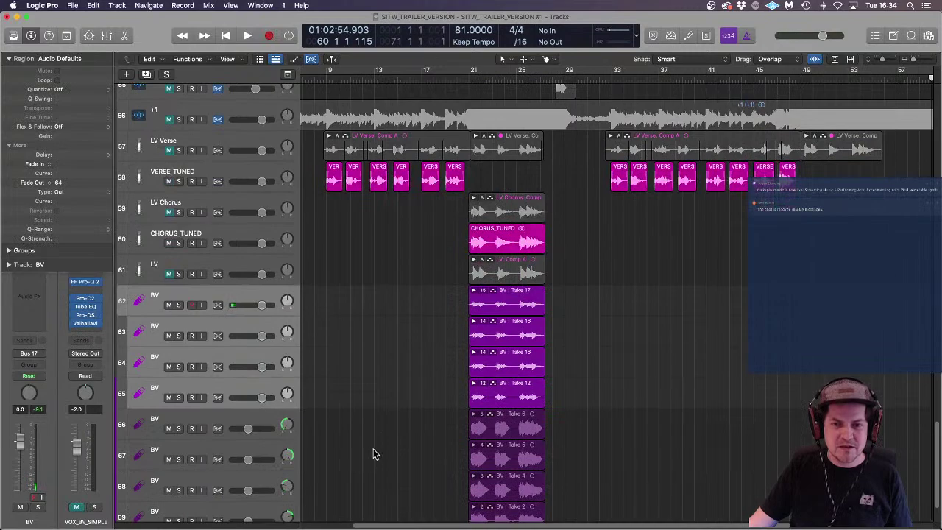
scroll(374, 451, up, 5)
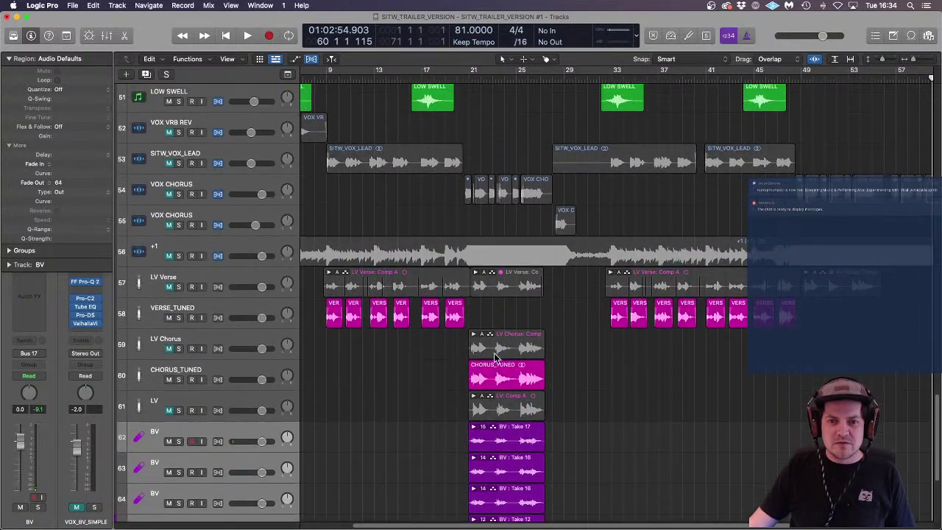
scroll(501, 365, up, 1)
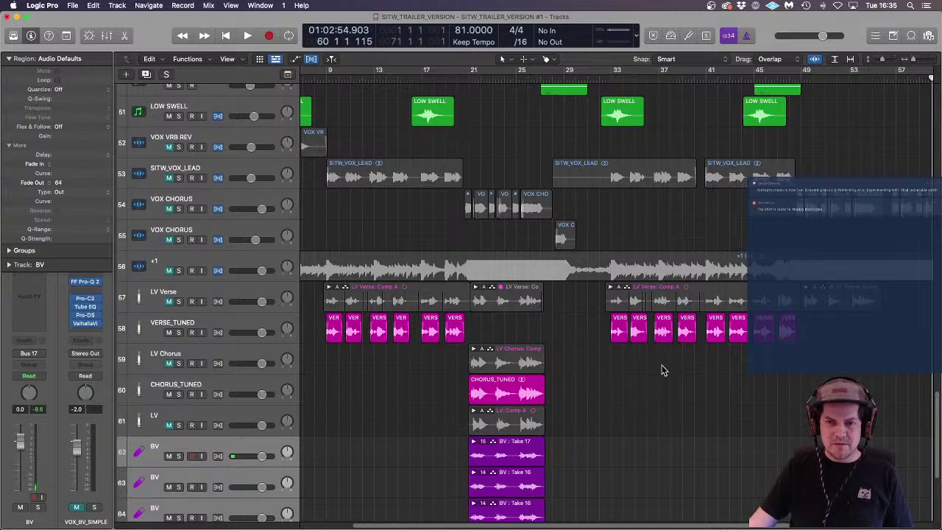
scroll(674, 379, down, 3)
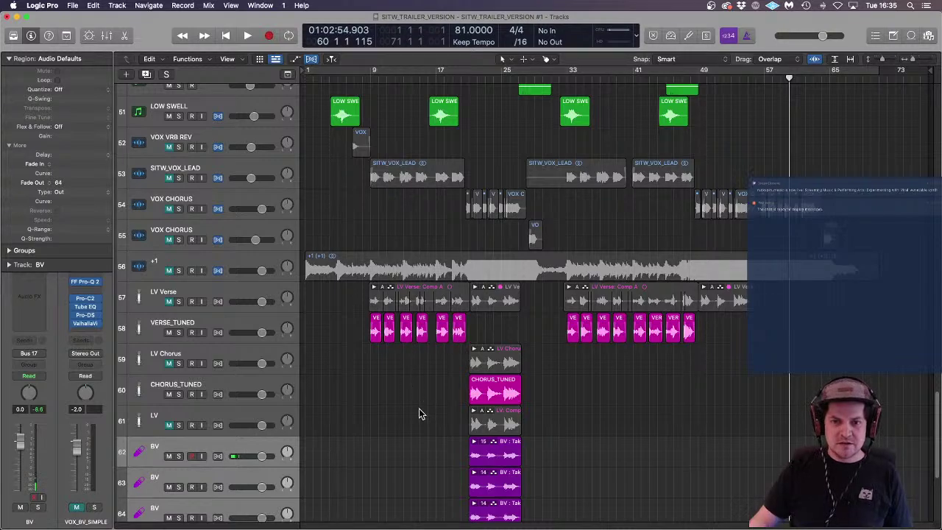
Step: Return the playhead to the project start and examine the VERSE_TUNED regions of the first verse up close
key(Return)
click(229, 324)
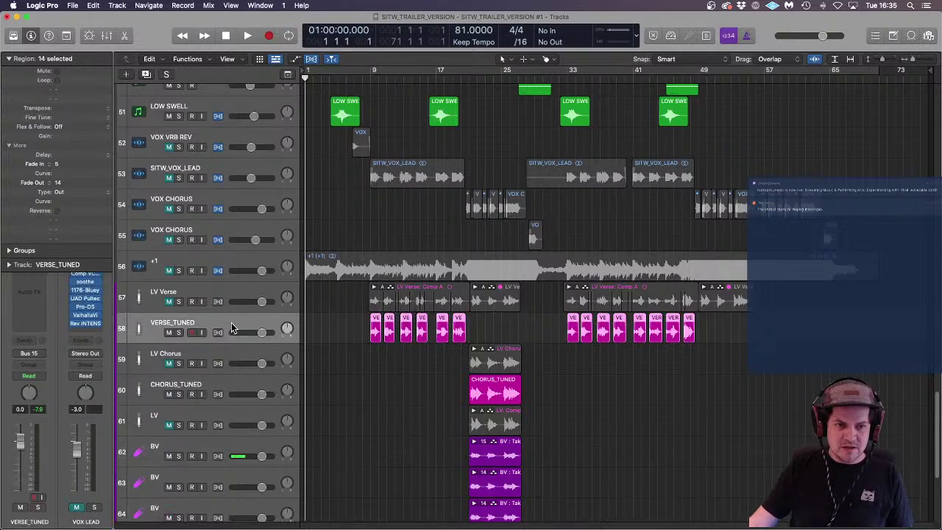
key(super+Right)
key(super+Right)
key(super+Right)
key(super+Right)
key(super+Right)
key(super+Right)
key(super+Right)
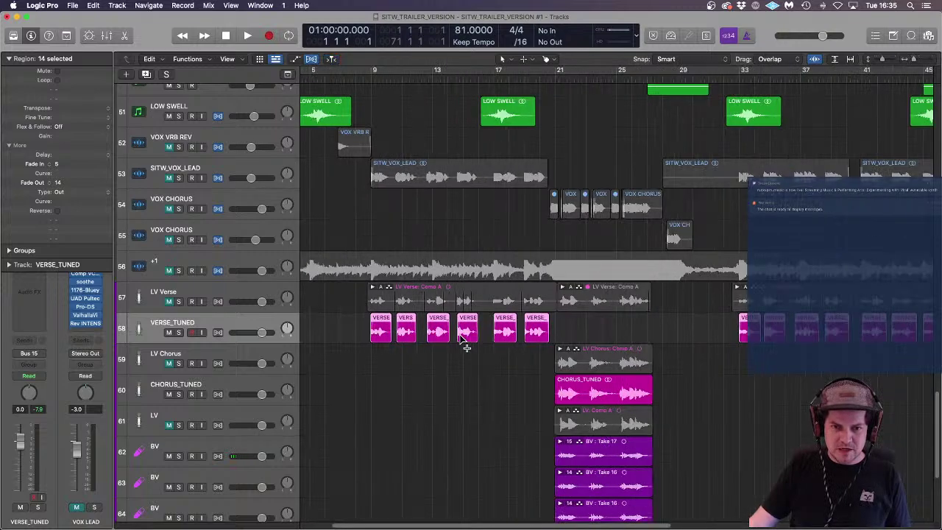
key(super+Left)
key(super+Left)
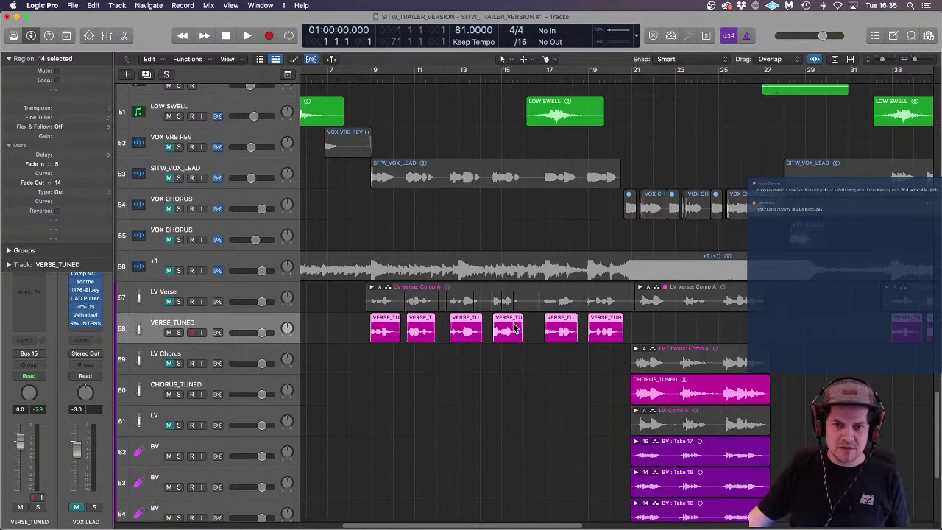
click(512, 376)
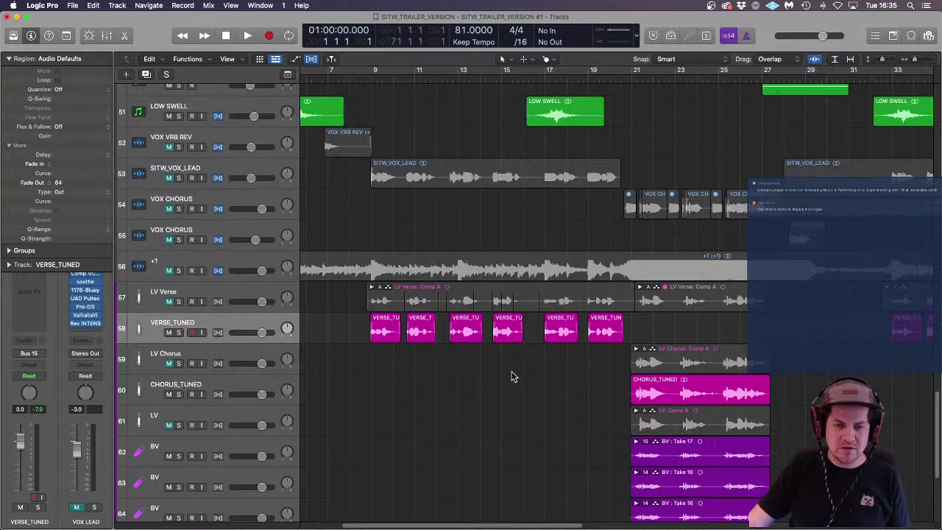
Step: Fit the whole arrangement in view and play the song from the start while looking over all the tracks
key(z)
scroll(533, 366, down, 8)
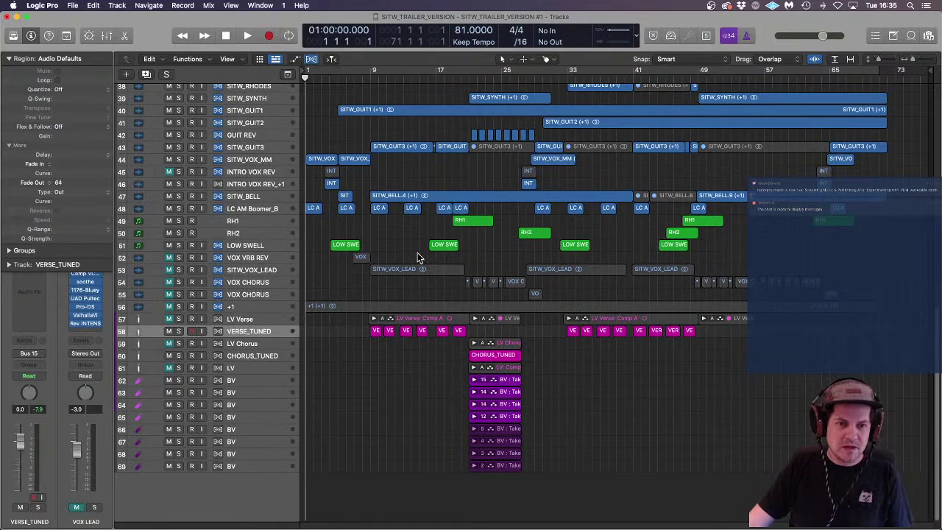
scroll(351, 145, up, 10)
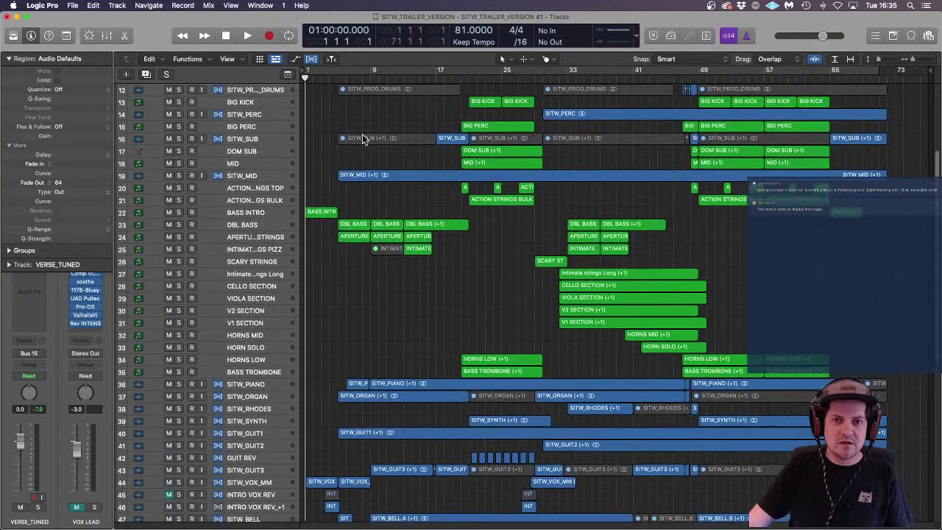
key(space)
scroll(416, 148, up, 2)
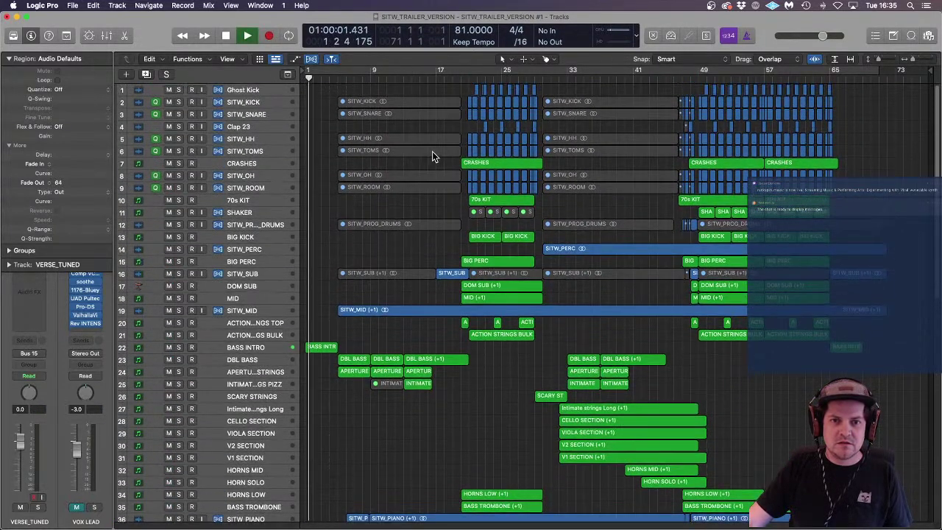
scroll(432, 141, down, 10)
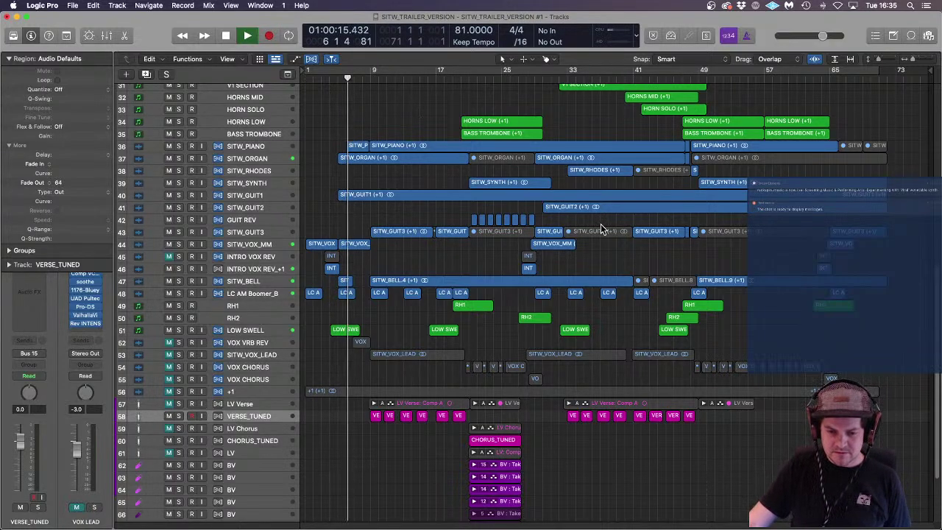
Step: Switch to Safari, open a new tab, and check the streaming destinations on the Restream dashboard
mouse_move(3, 279)
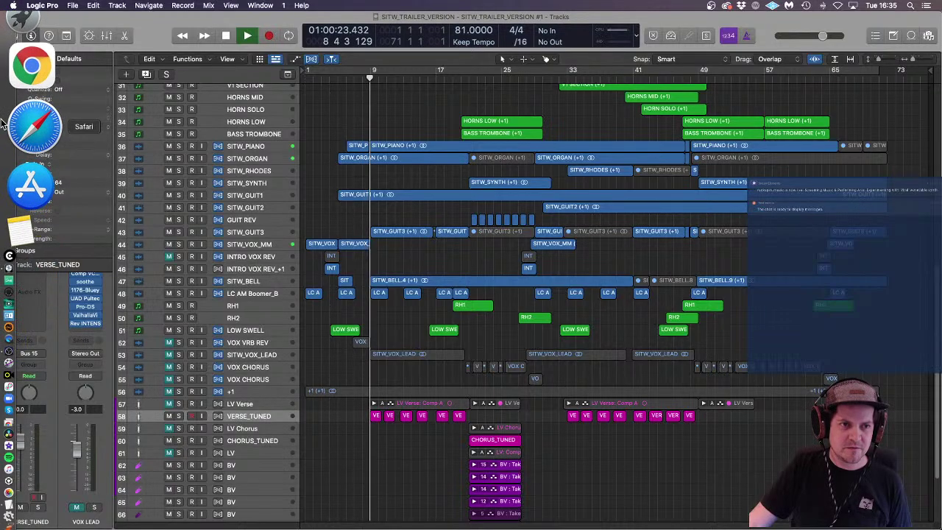
click(5, 124)
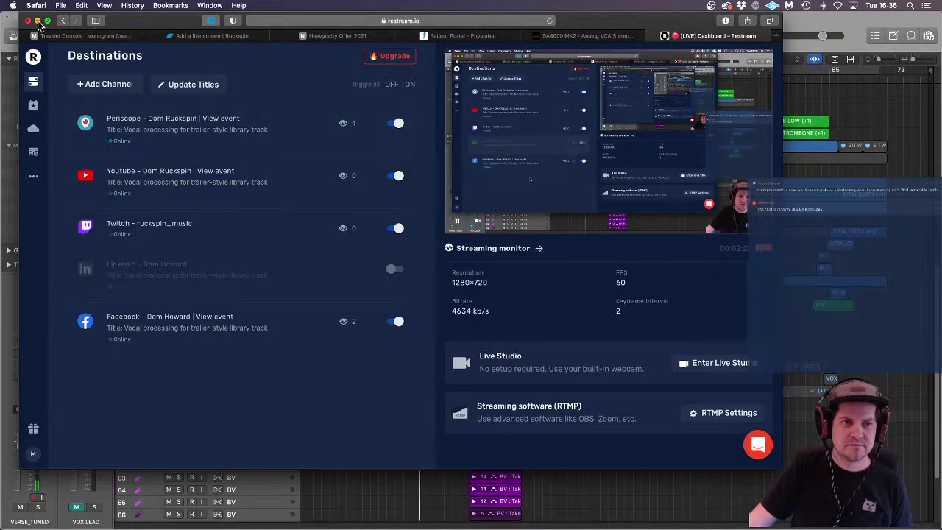
click(779, 37)
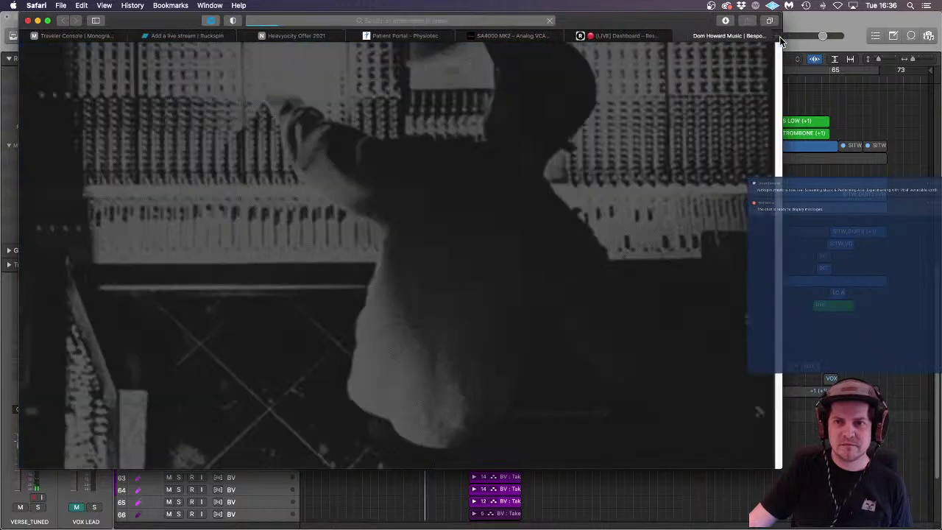
click(624, 36)
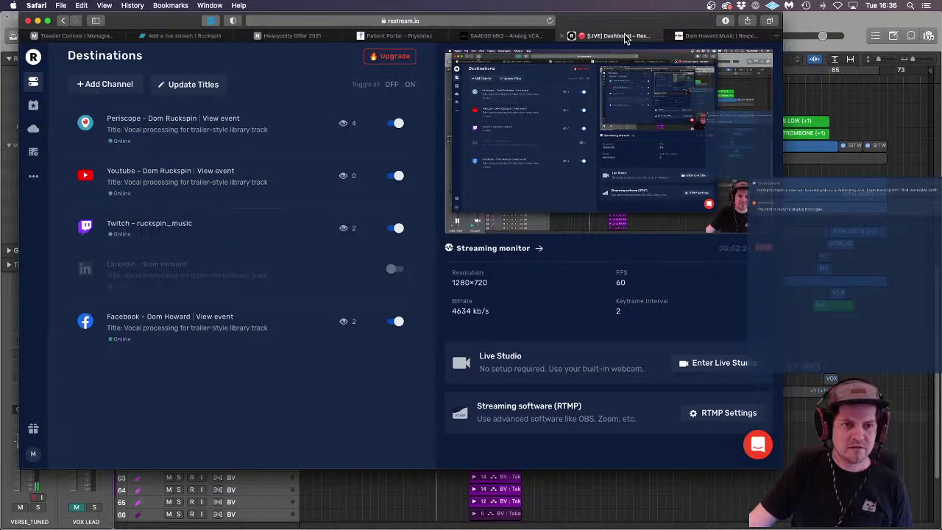
click(734, 34)
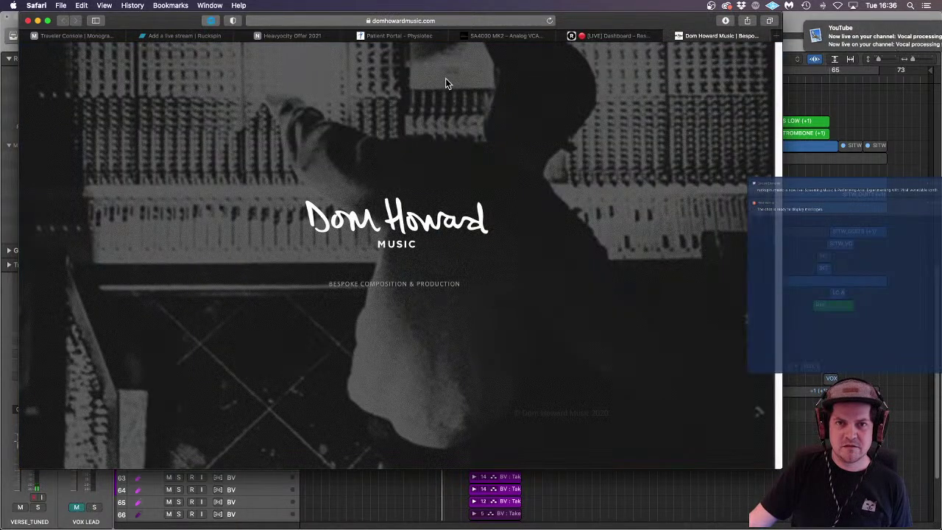
Step: Load facebook.com in the new tab to check the live post, and minimise the browser to return to Logic Pro
click(464, 21)
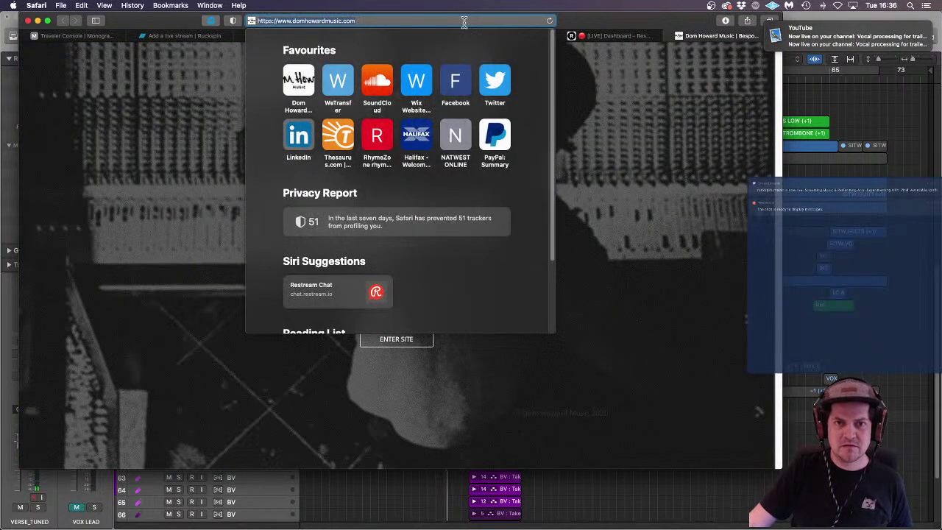
text(face)
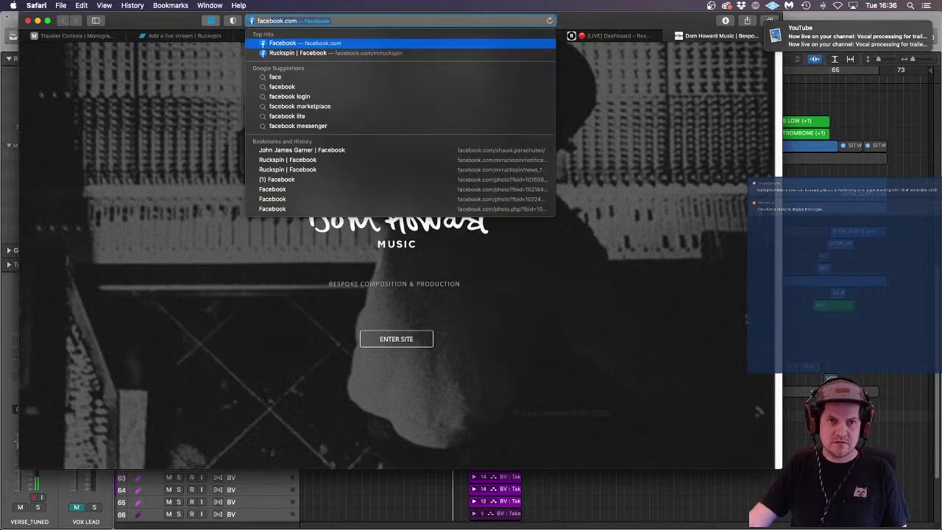
key(Return)
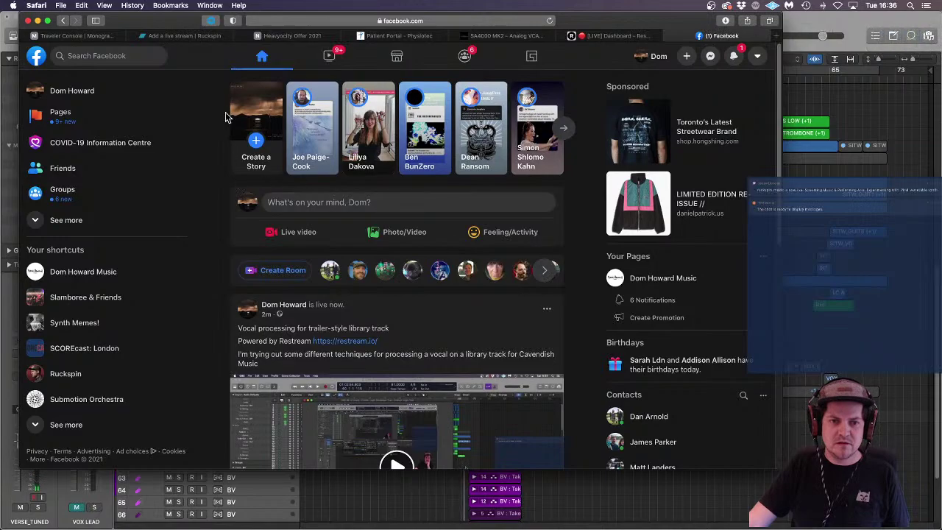
click(39, 20)
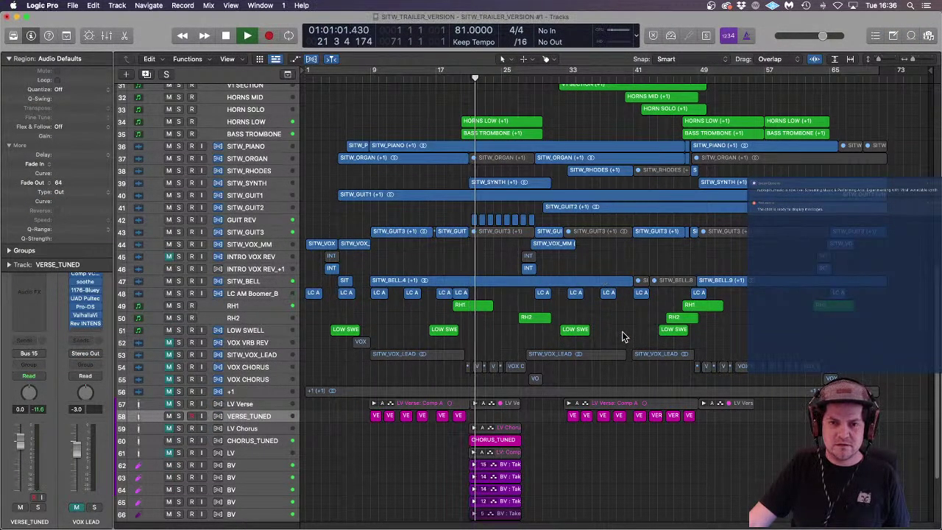
Step: Open the Kontakt 5 instrument of the HORNS LOW track and the BBC Symphony Orchestra instrument of the BASS TROMBONE track
scroll(622, 337, up, 5)
scroll(624, 333, down, 5)
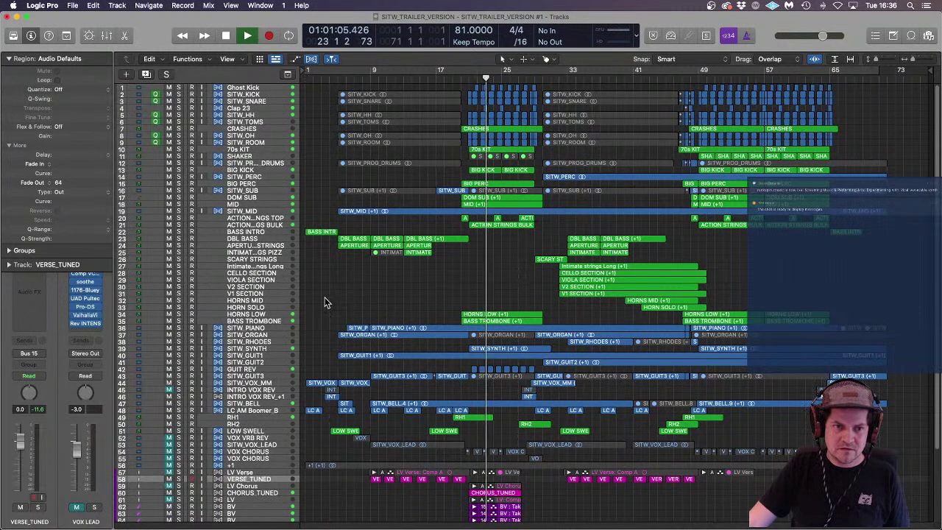
click(254, 315)
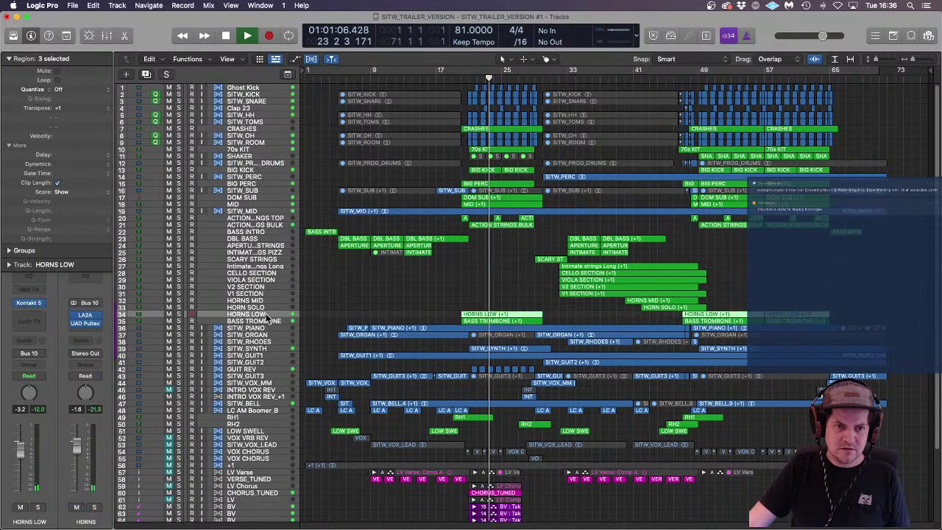
click(28, 305)
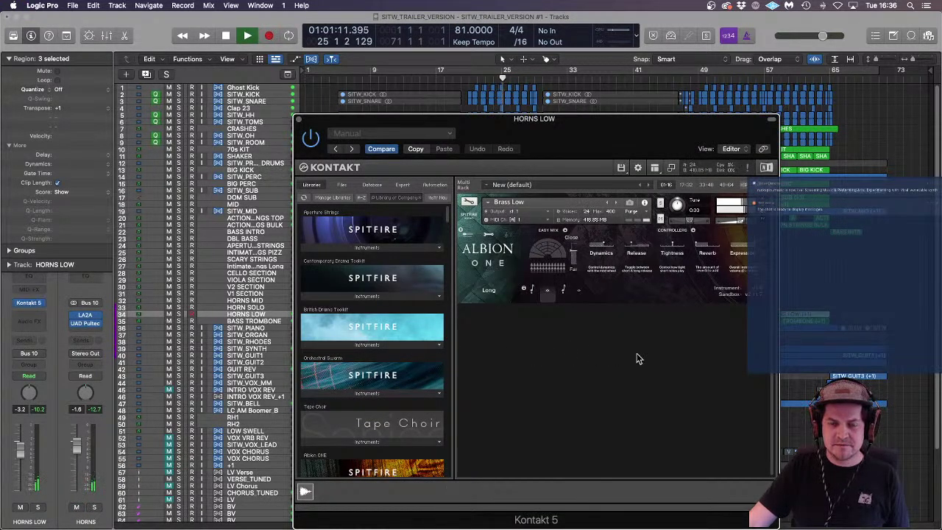
click(249, 322)
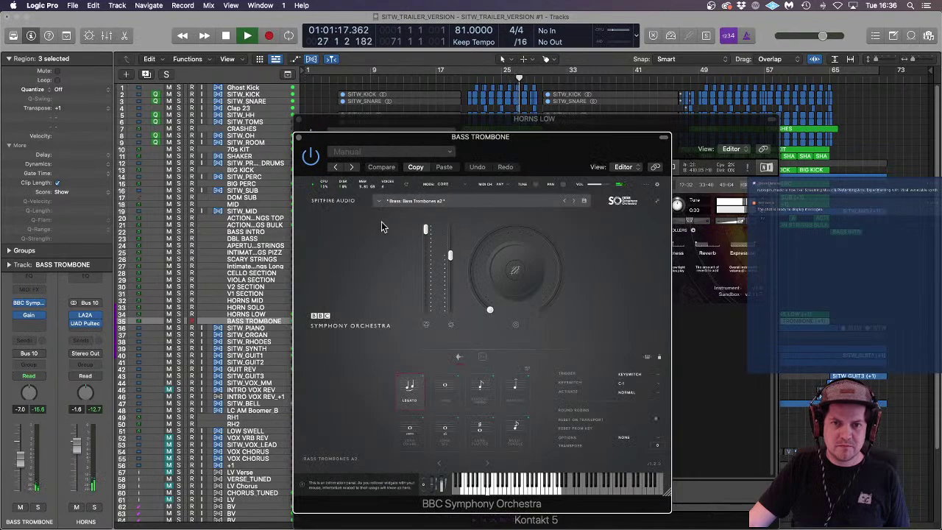
Step: Close the BASS TROMBONE and HORNS LOW instruments, look over the lower vocal tracks, and stop playback with the playhead returned to the start
click(299, 138)
click(300, 119)
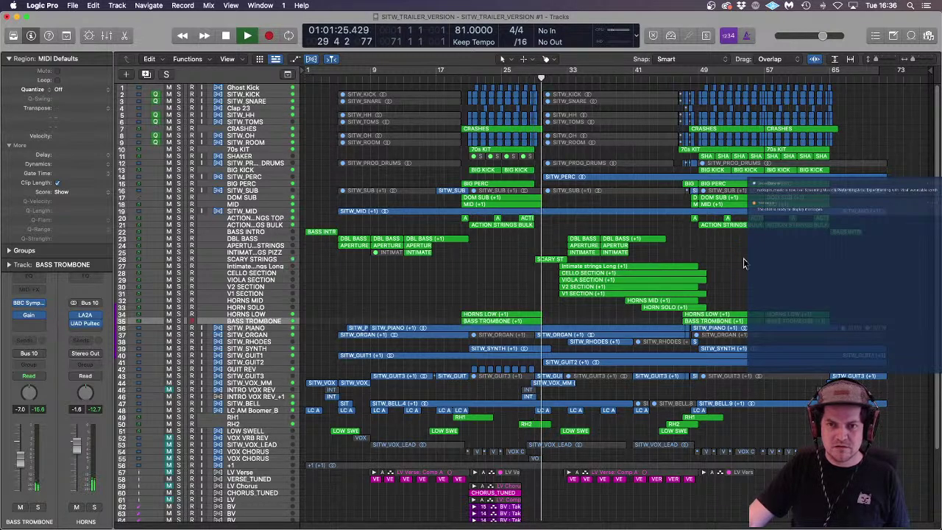
scroll(744, 261, down, 4)
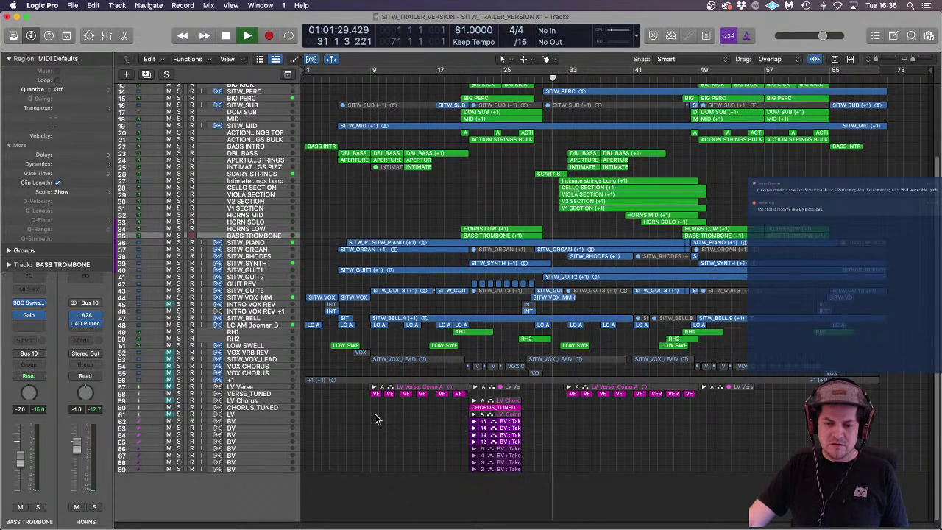
key(space)
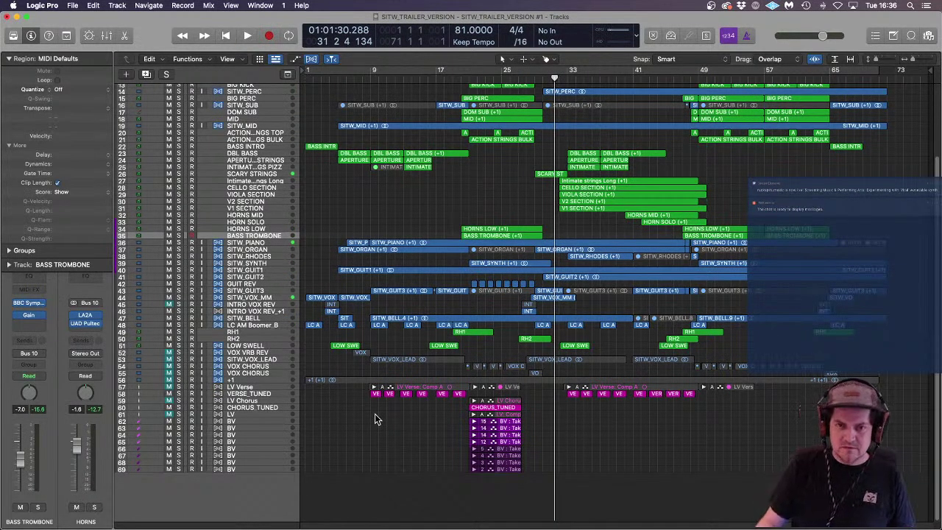
key(Return)
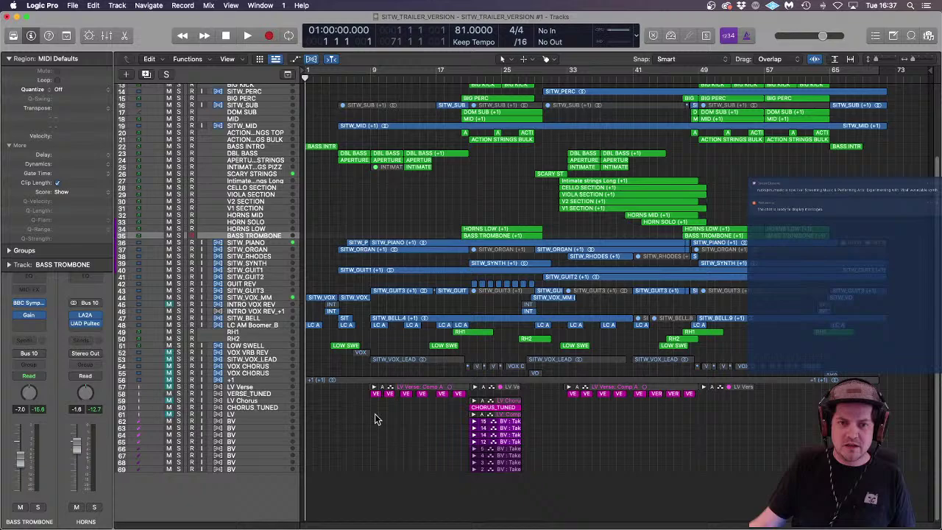
Step: Select the VERSE_TUNED track and collapse the region settings to expose the full VOX LEAD insert chain
click(258, 394)
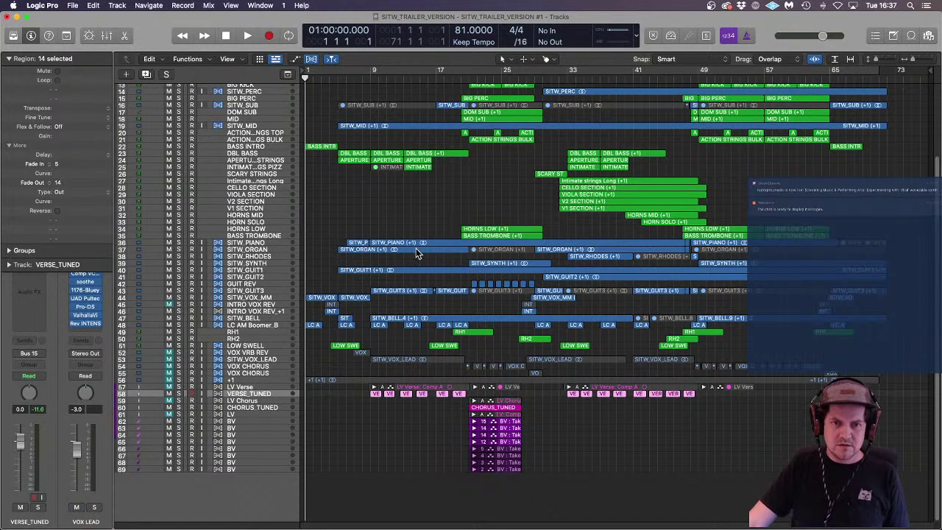
key(super+Right)
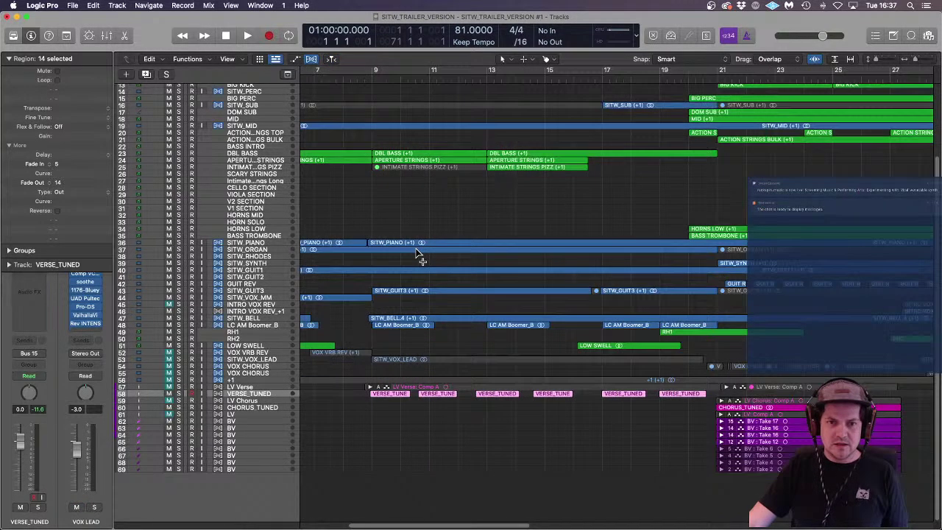
click(8, 59)
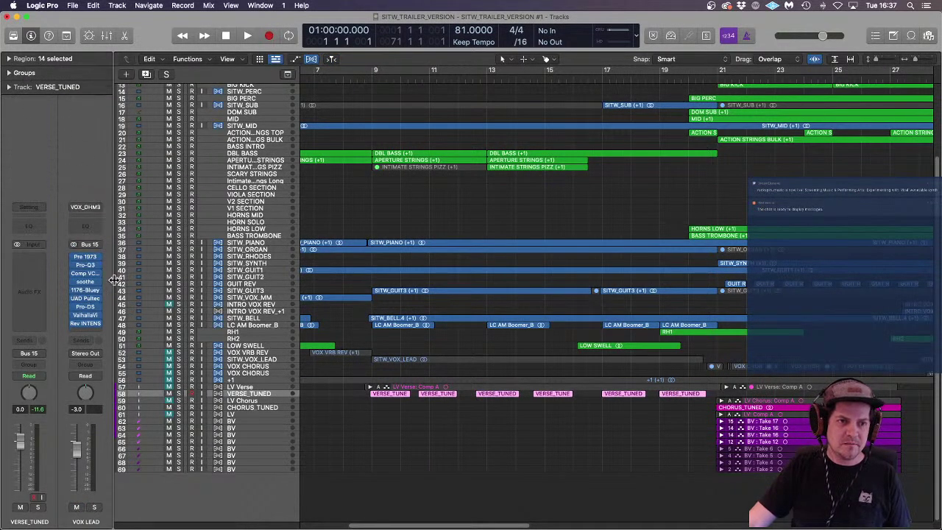
Step: Open the Pre 1973 preamp on the VOX LEAD bus, examine its high-pass and EQ settings, and close it
click(87, 257)
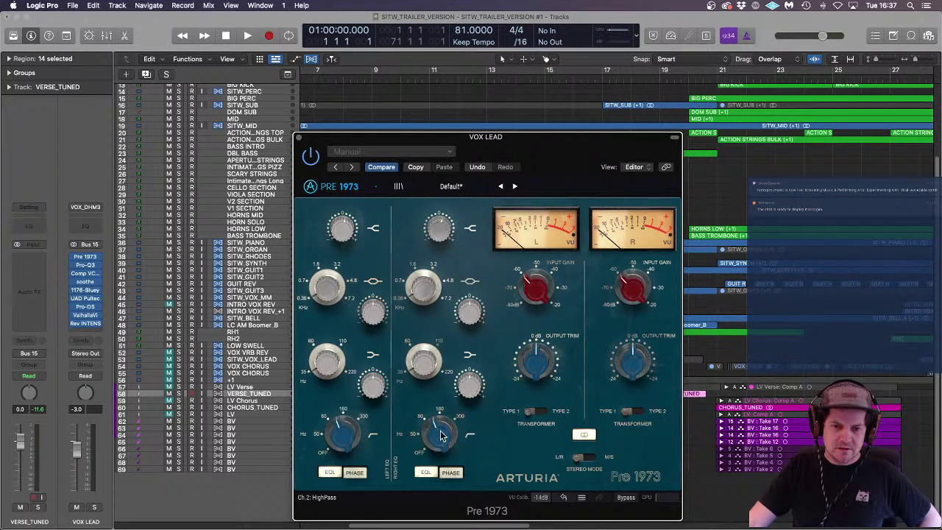
mouse_move(441, 431)
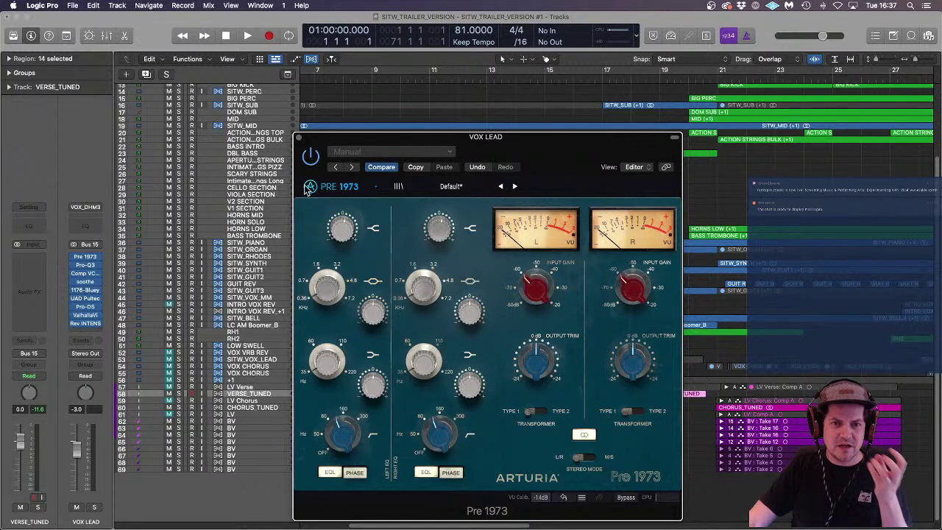
click(300, 139)
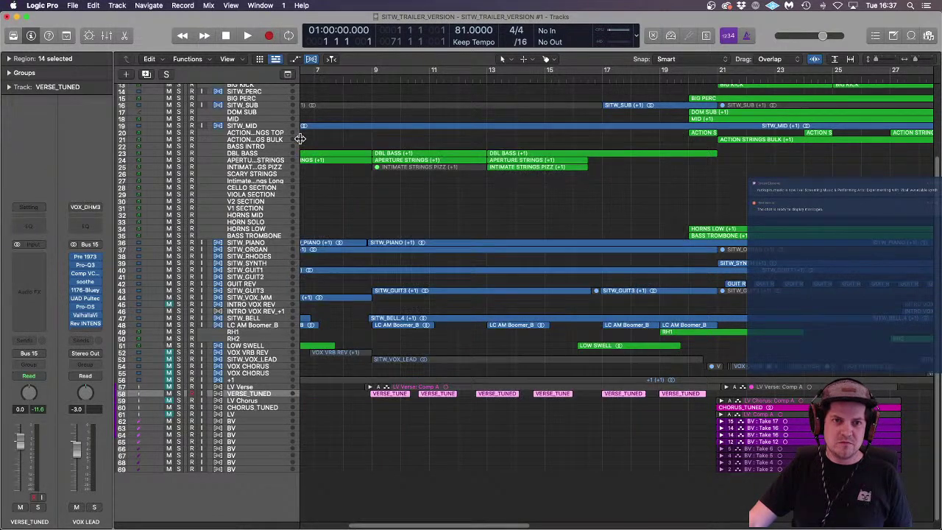
Step: Review the Pro-Q3 EQ curve, the Comp VCA-65 threshold and the soothe settings on the VOX LEAD bus, closing the compressor and soothe
click(87, 266)
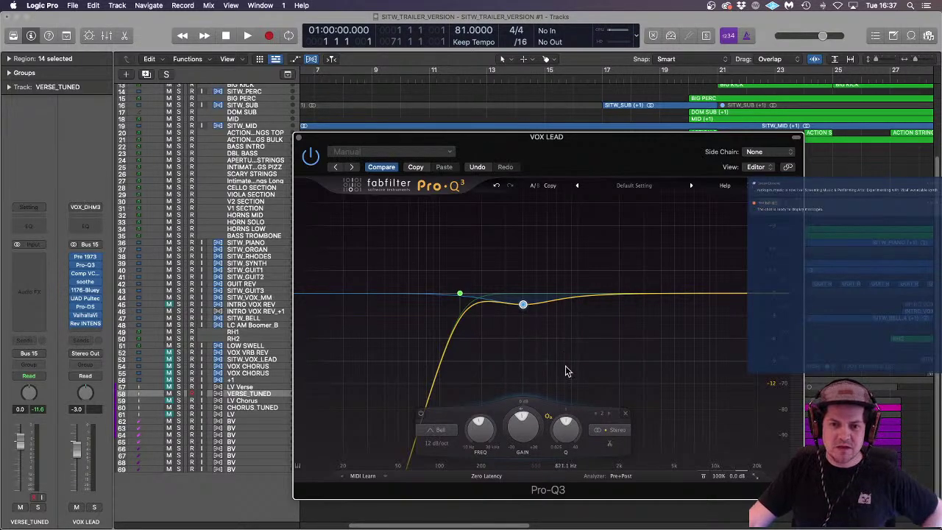
click(86, 275)
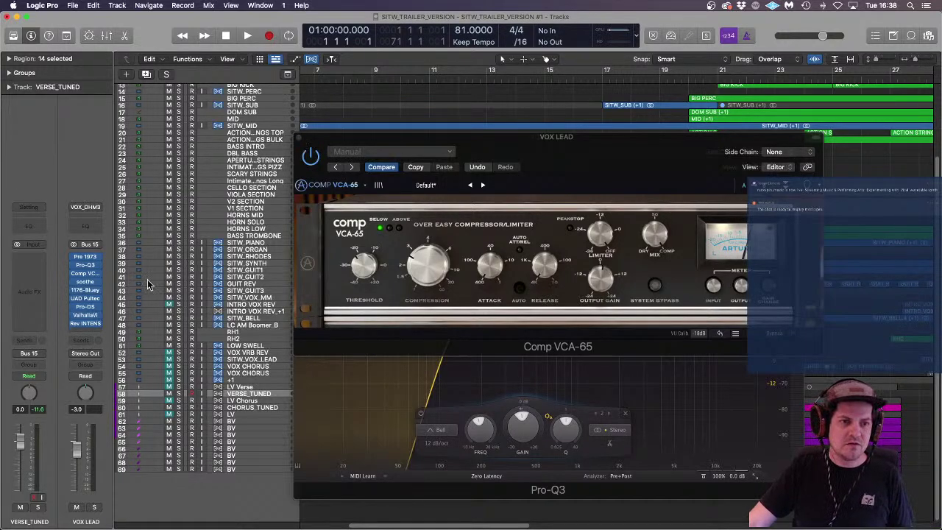
click(374, 269)
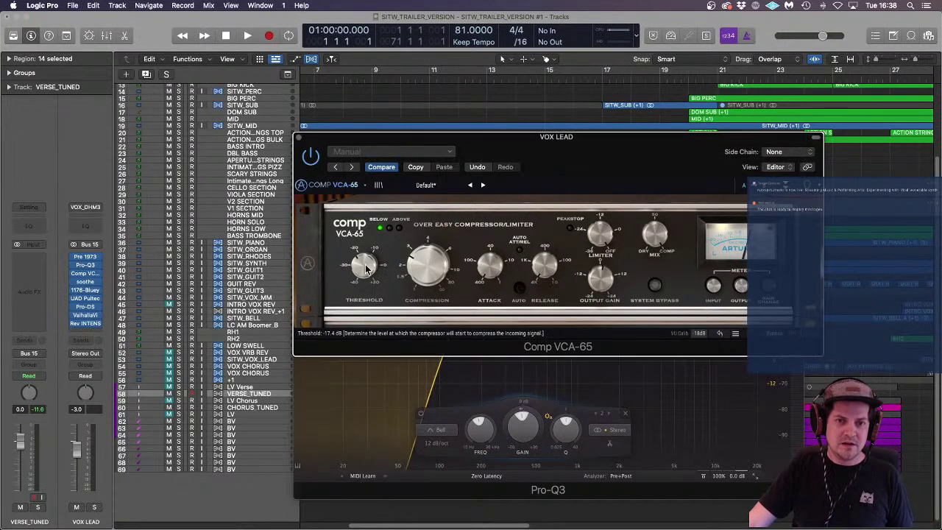
click(86, 281)
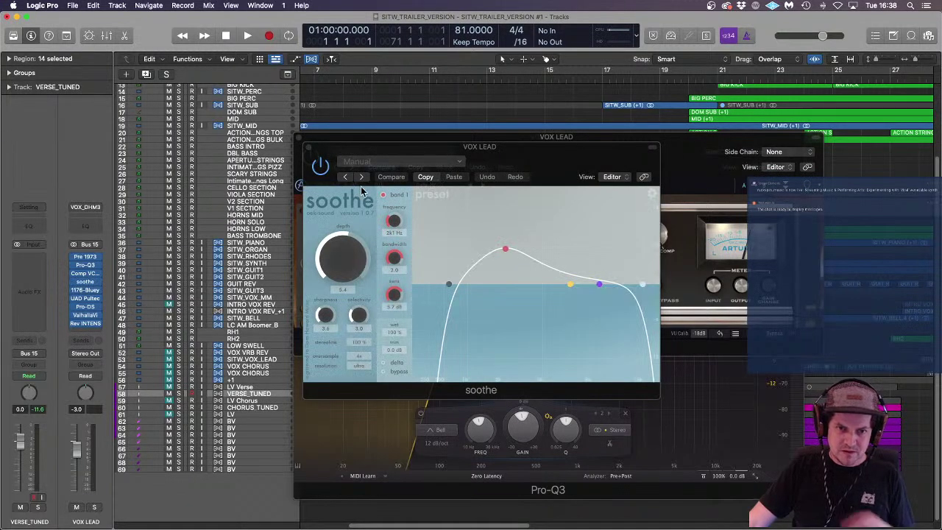
click(310, 150)
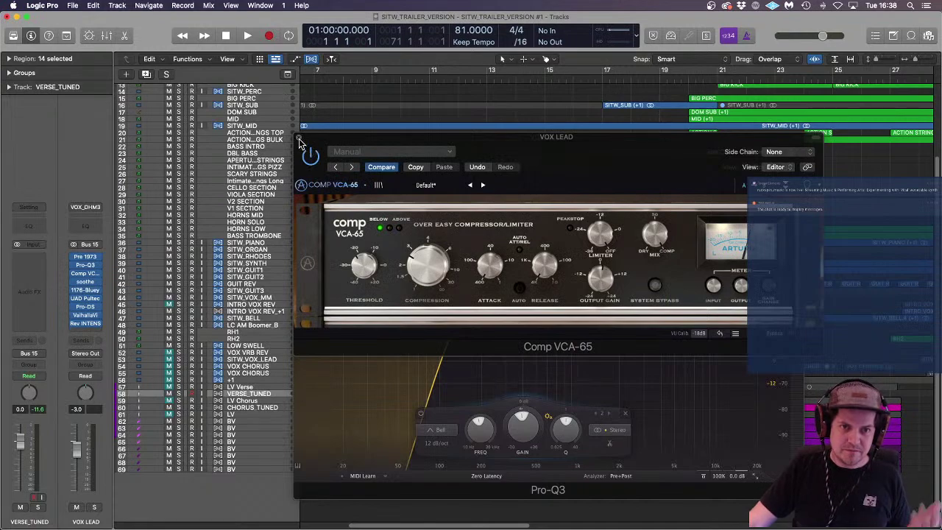
click(299, 139)
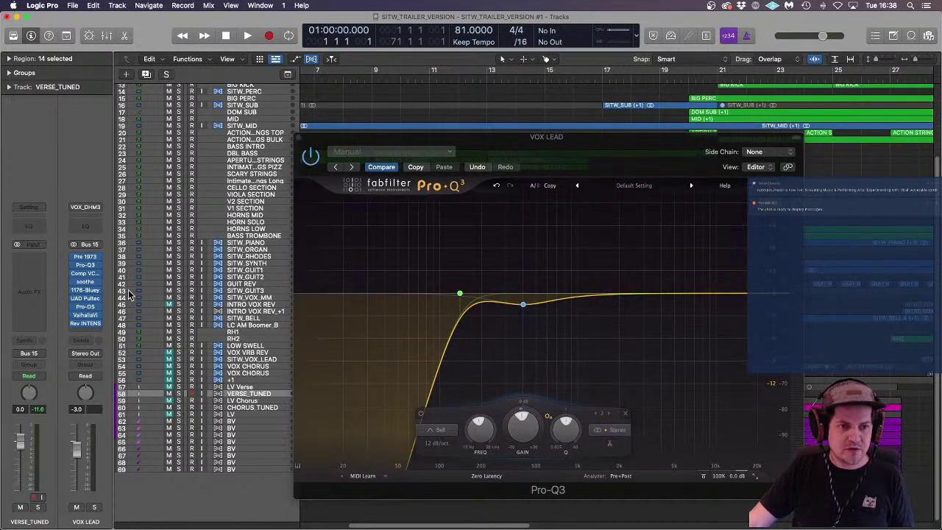
Step: Review the UAD 1176 Rev A, Pultec EQP-1A and ValhallaVintageVerb settings on VOX LEAD, closing the Pultec and the reverb
click(87, 291)
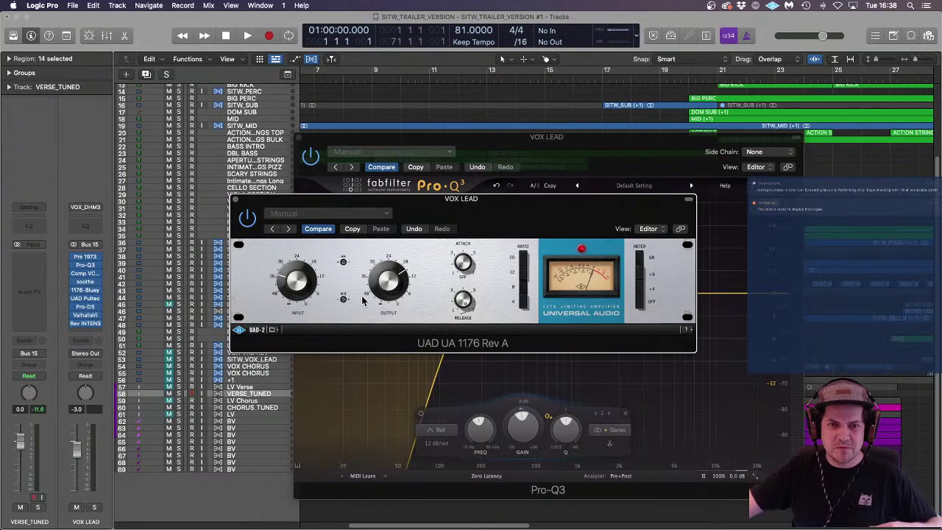
click(85, 298)
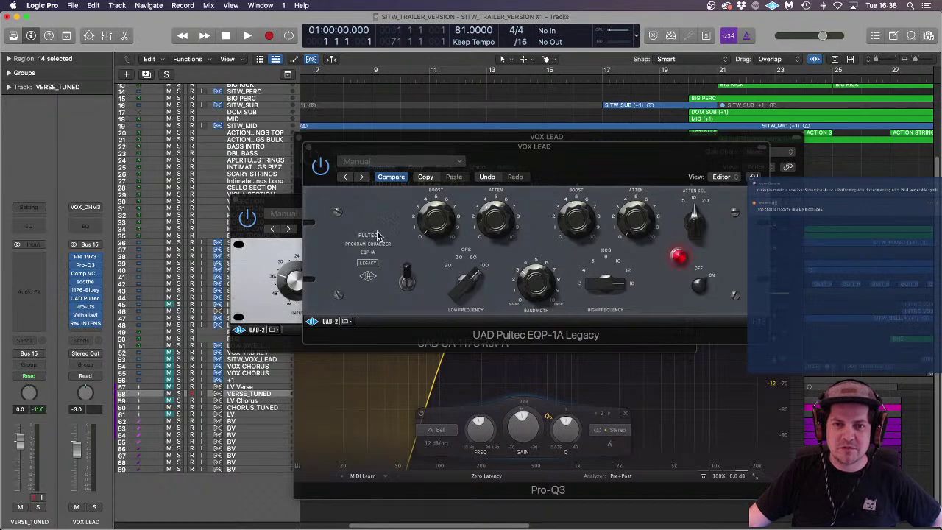
click(309, 148)
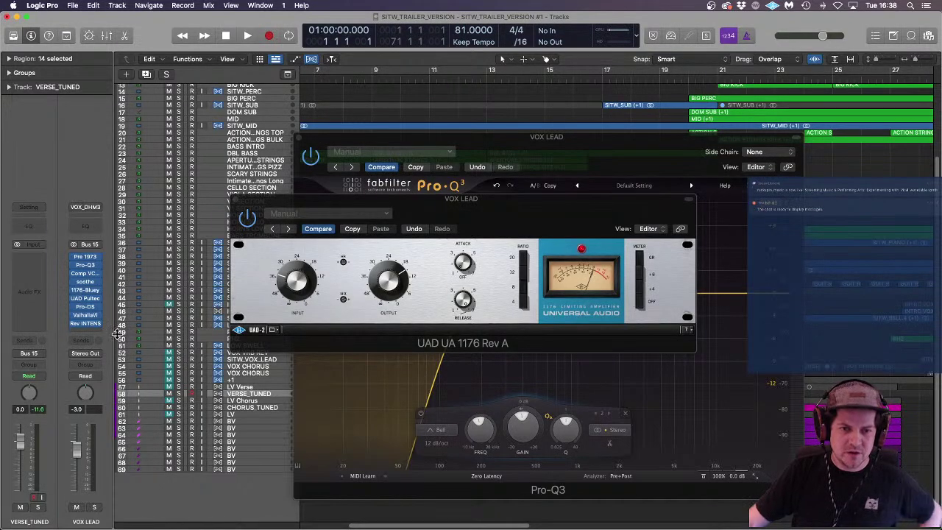
click(85, 315)
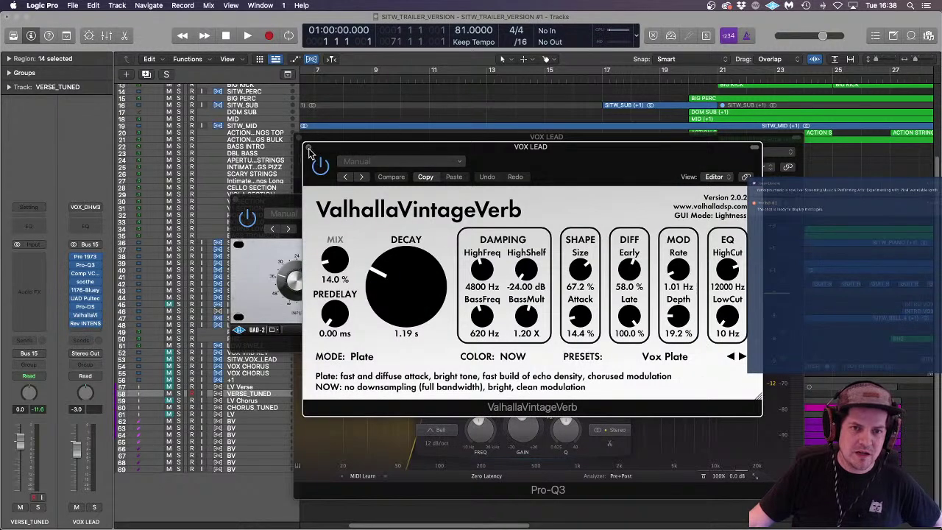
click(309, 149)
Step: Review the Pro-DS de-esser and Rev INTENSITY reverb on VOX LEAD, and close all the open plug-in windows
click(98, 307)
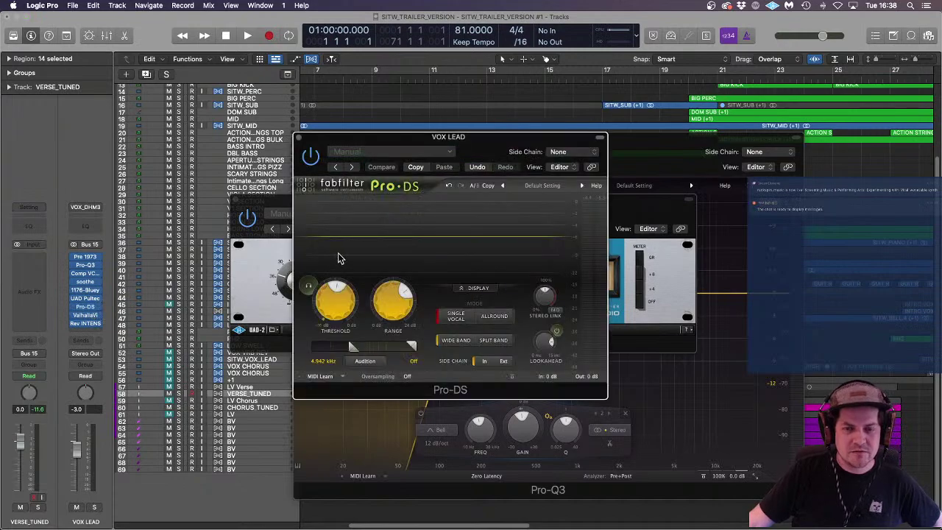
click(86, 325)
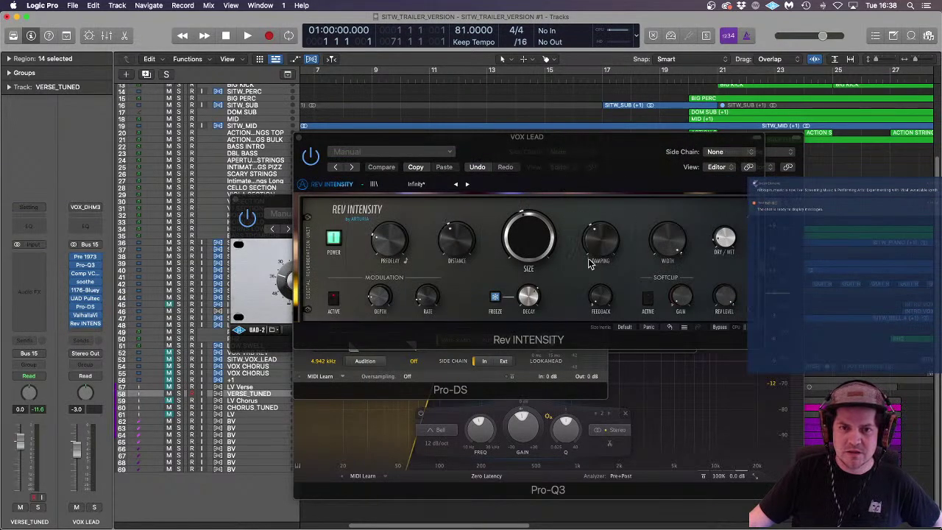
click(301, 138)
click(298, 139)
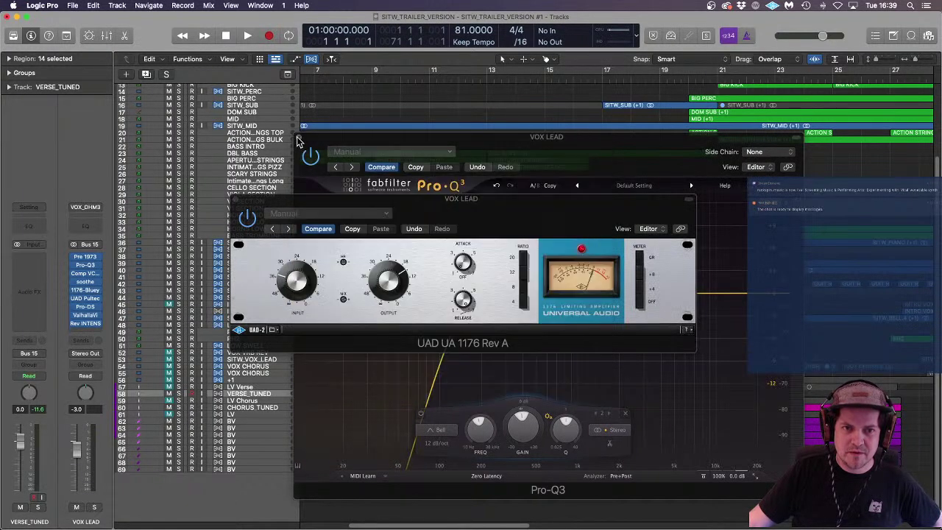
click(299, 139)
click(232, 200)
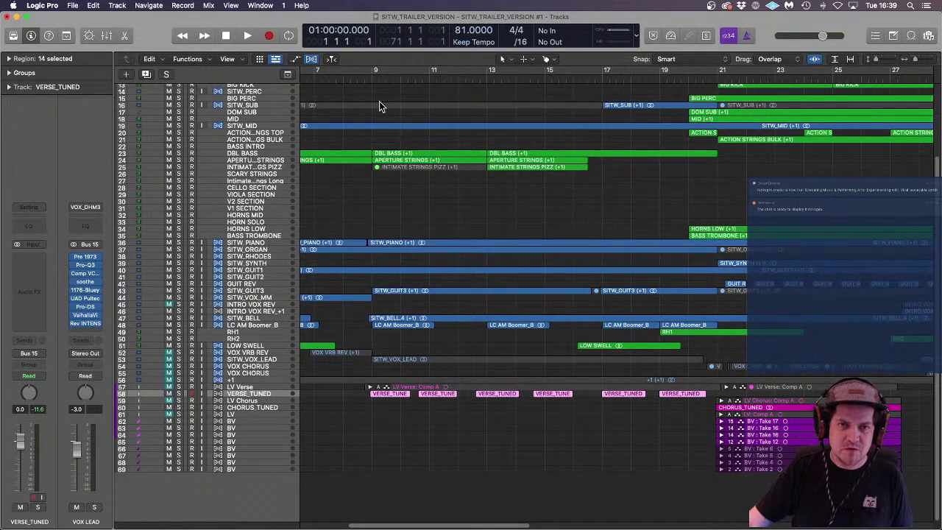
Step: Place the playhead just before bar 8, play the first verse, and clear the region selection
click(343, 77)
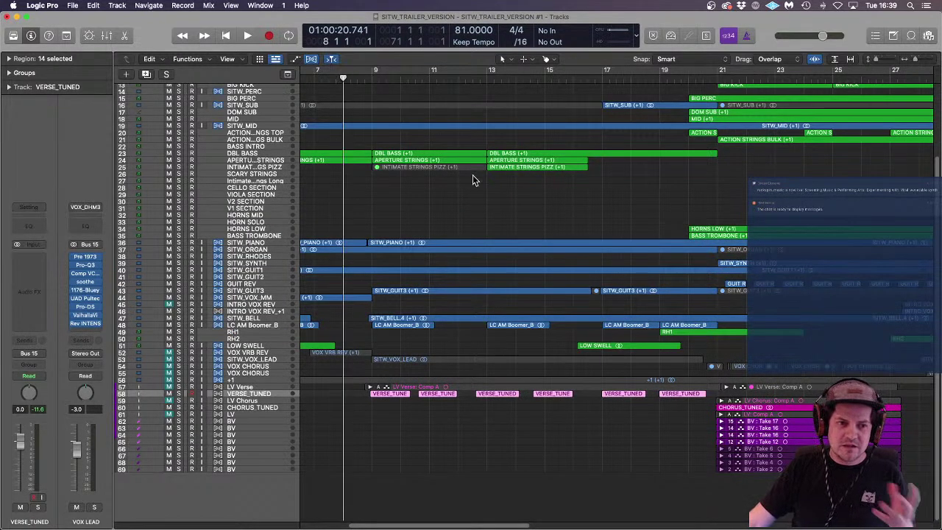
scroll(475, 216, down, 3)
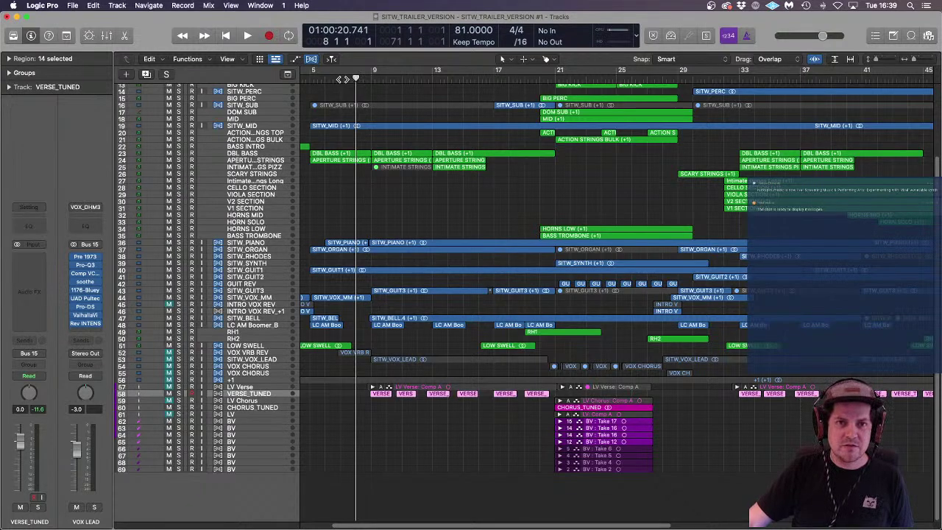
click(343, 79)
click(357, 78)
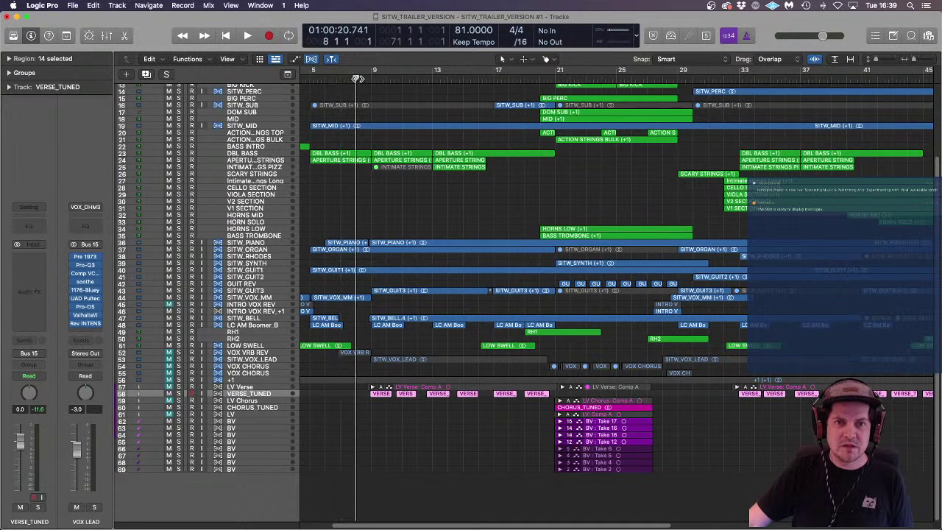
key(space)
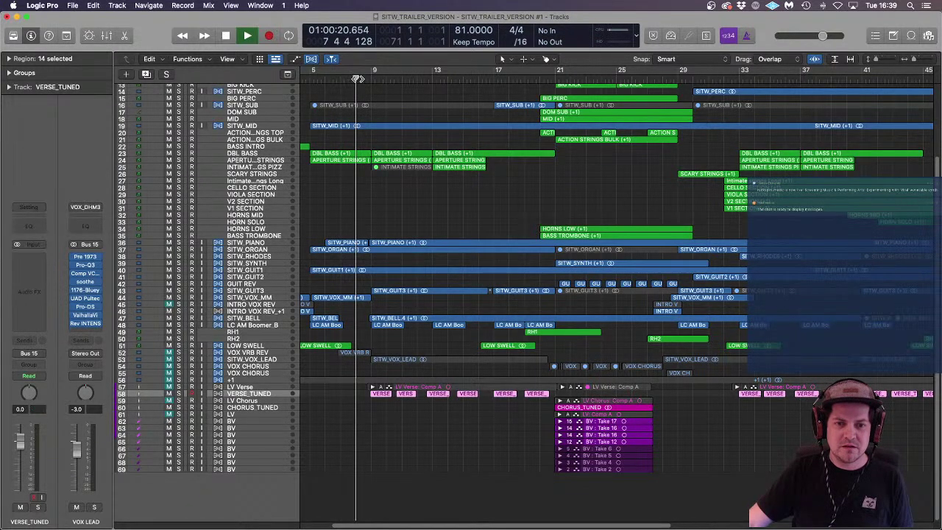
click(443, 192)
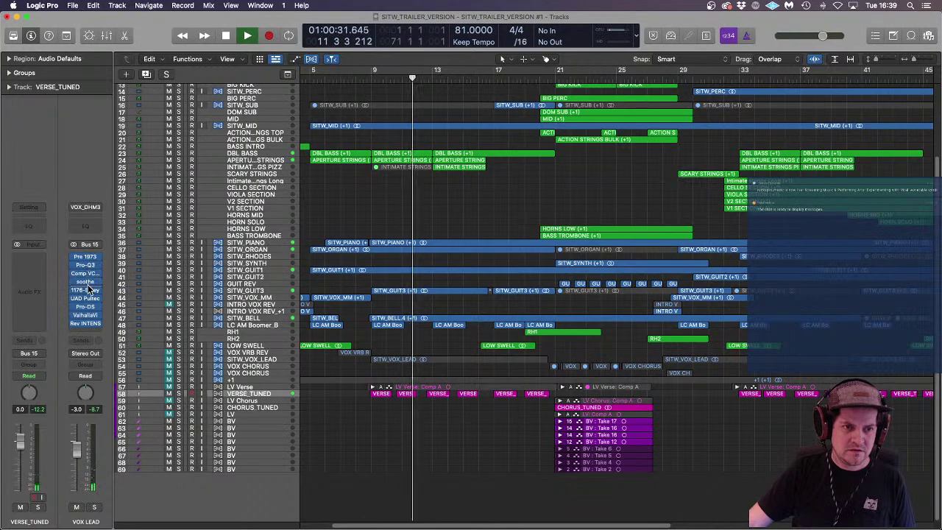
Step: Examine the high-shelf gain and high-pass settings of the VOX LEAD Pre 1973 during playback, and close the plug-in
click(85, 257)
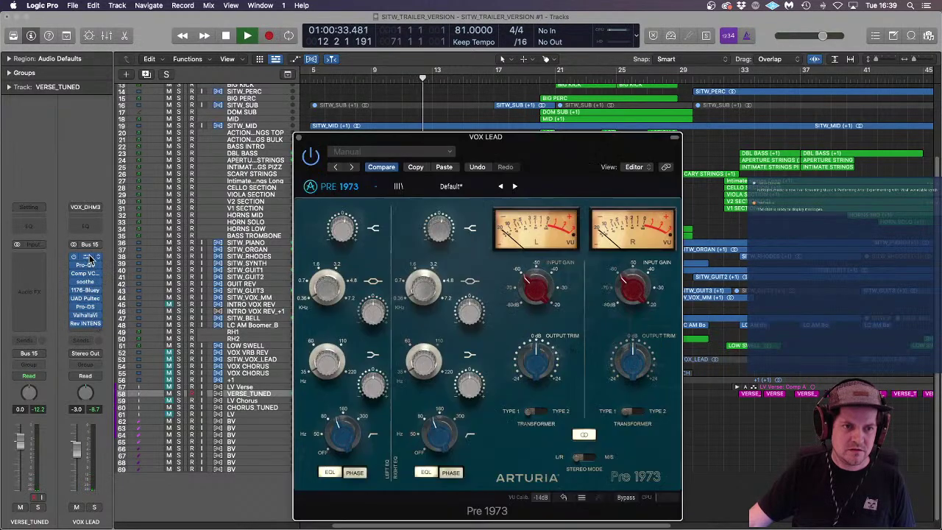
mouse_move(344, 228)
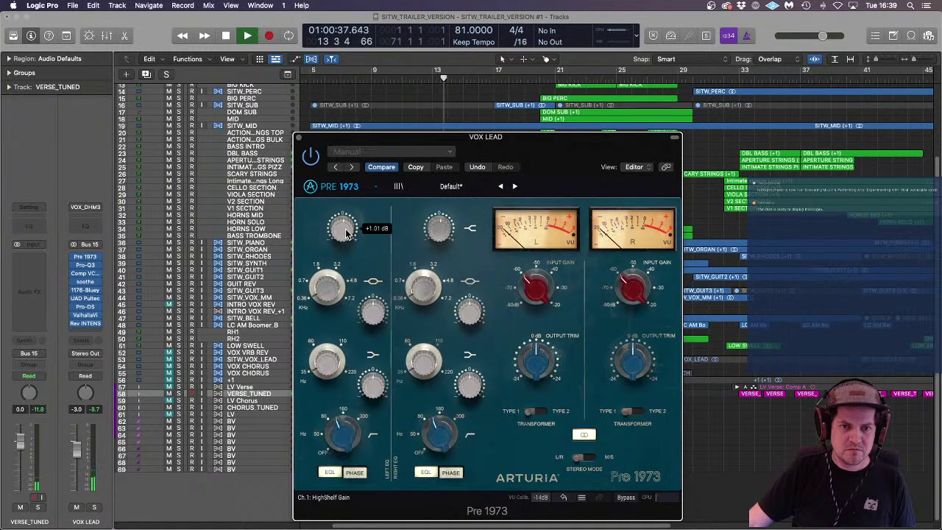
mouse_move(344, 434)
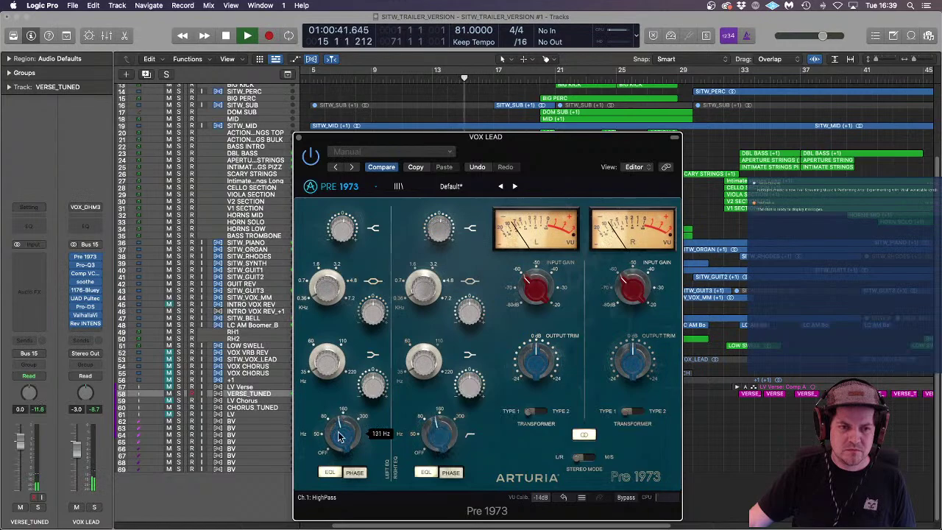
click(299, 138)
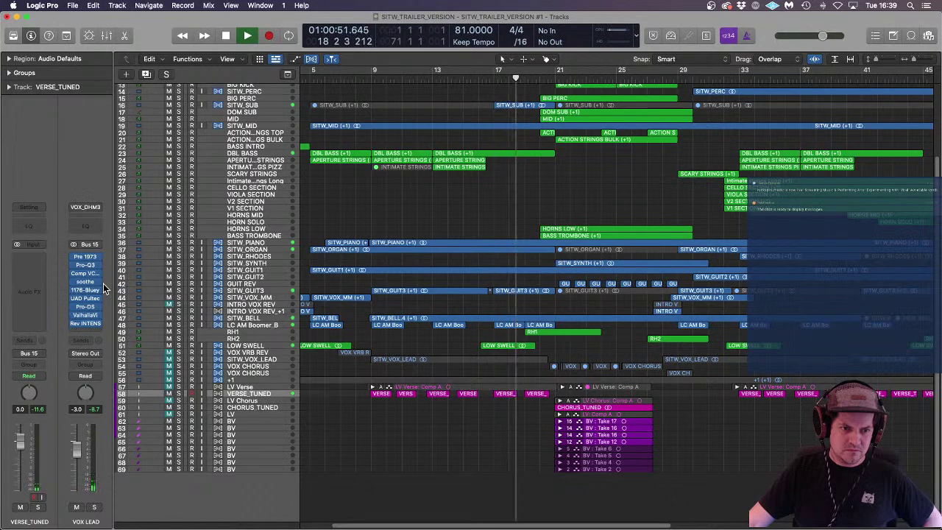
Step: Open the Comp VCA-65 on VOX LEAD and check its threshold and compression while the song plays into the chorus
mouse_move(100, 319)
click(86, 274)
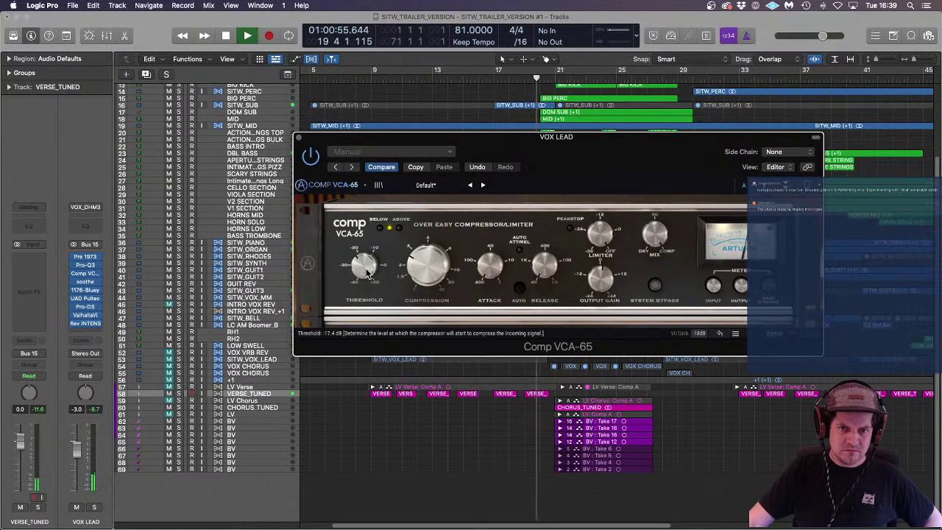
drag(368, 272, 367, 270)
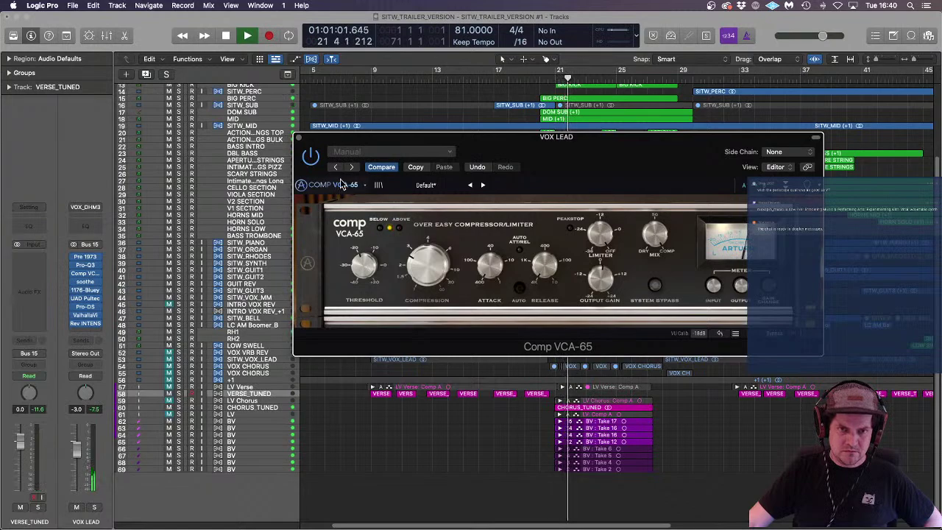
Step: Close the Comp VCA-65, select the CHORUS_TUNED track, and briefly solo the VOX LEAD bus to hear the chorus vocal isolated
click(299, 139)
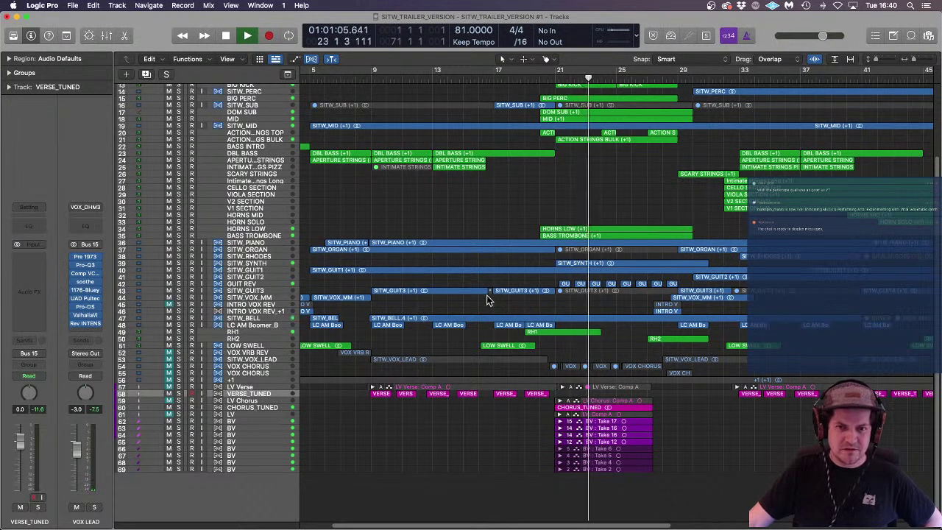
click(264, 406)
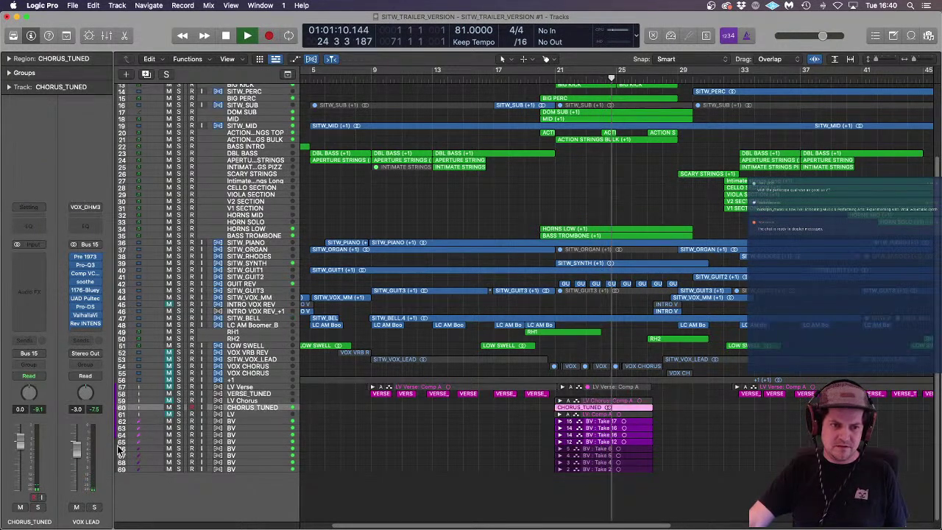
click(94, 507)
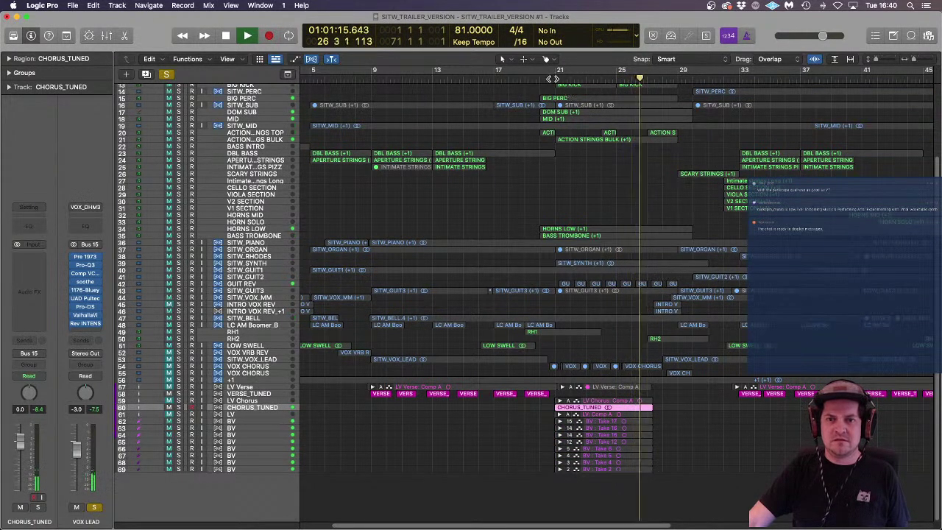
click(94, 507)
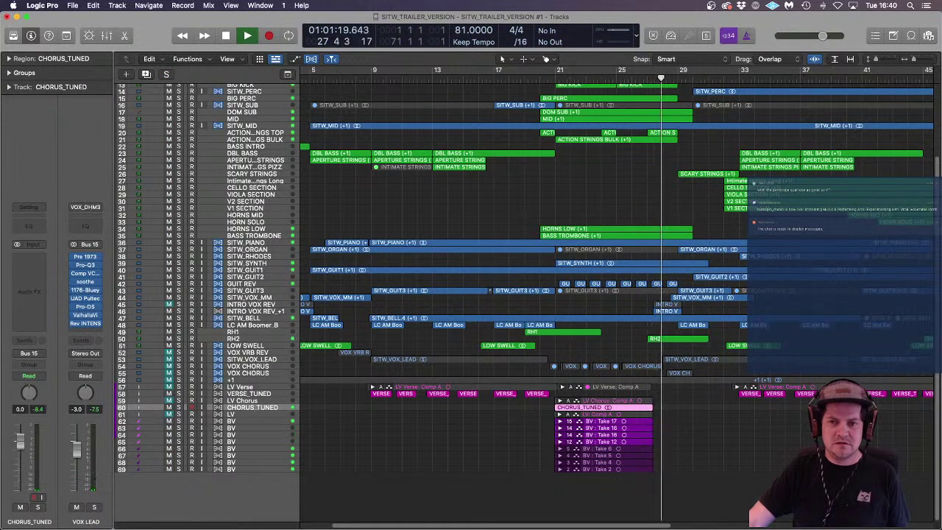
Step: Stop playback and place the playhead at bar 9, the start of the first verse
key(super+Left)
key(super+Left)
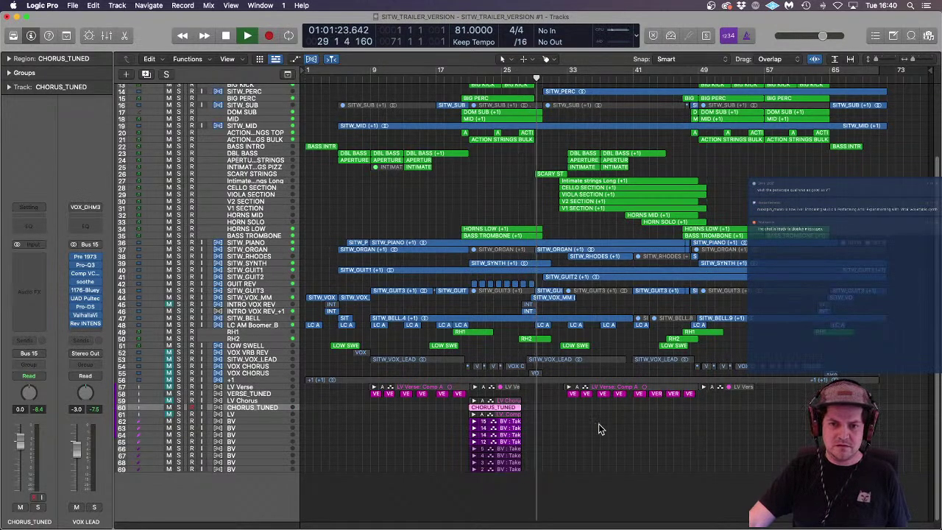
key(space)
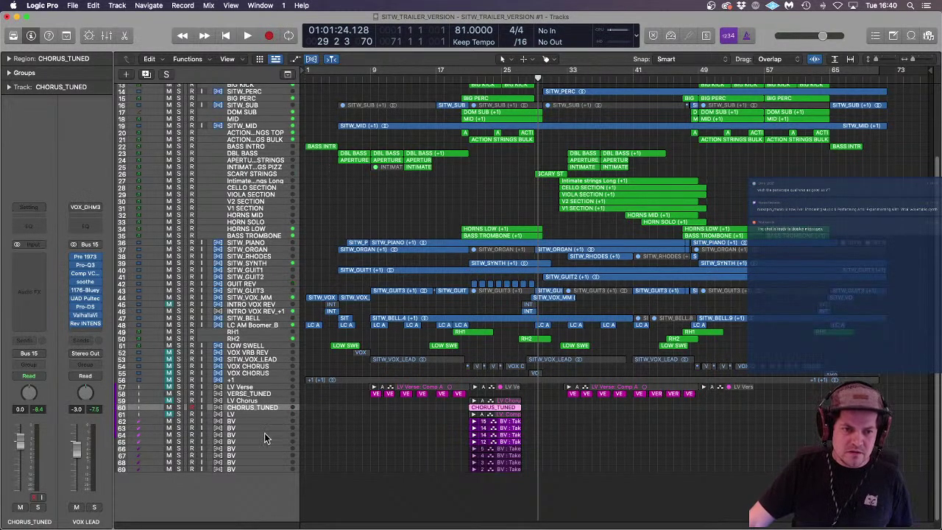
click(371, 81)
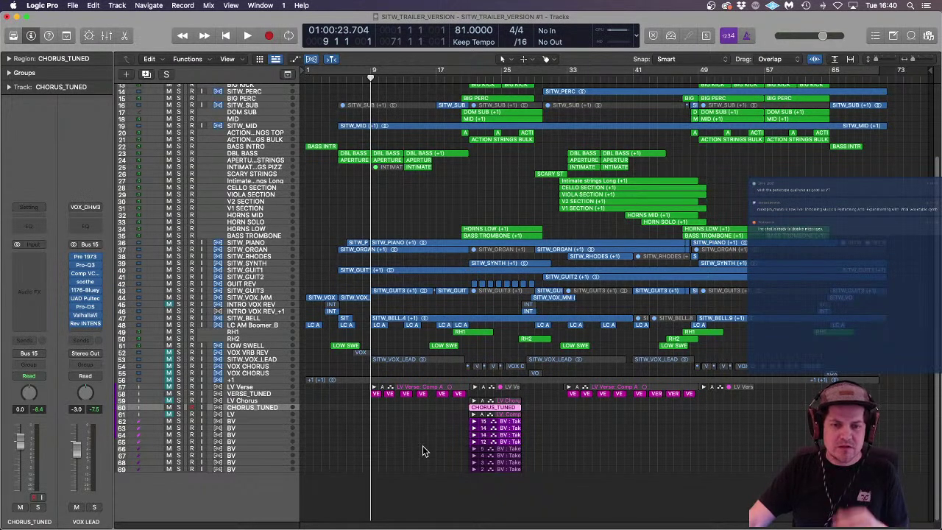
scroll(425, 450, up, 3)
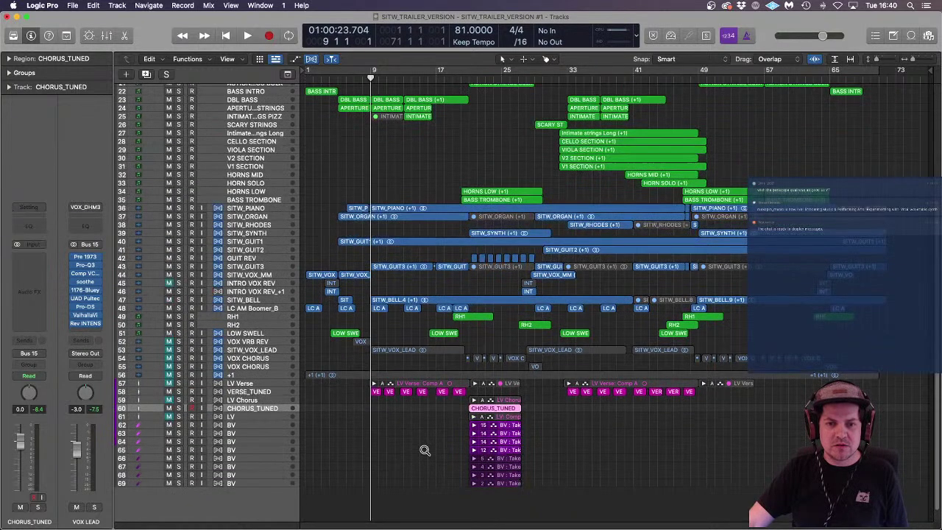
scroll(424, 447, up, 2)
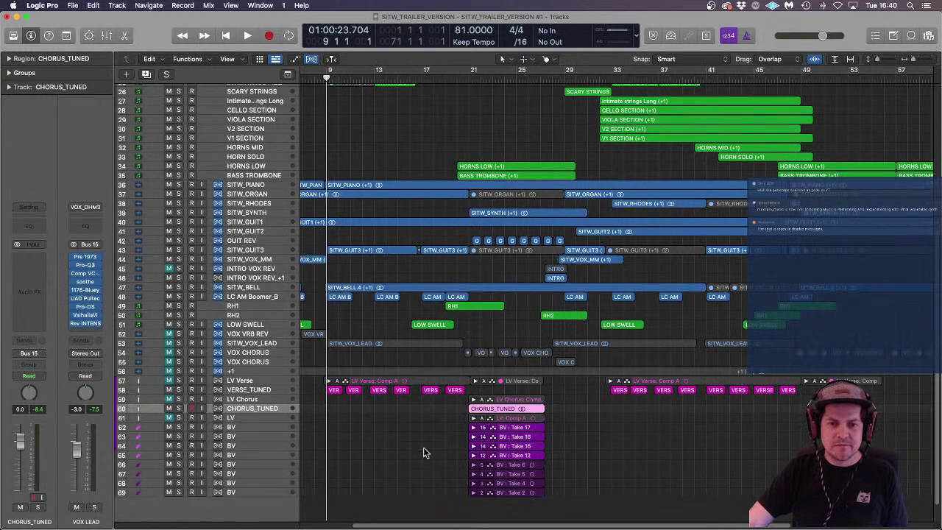
scroll(425, 452, left, 2)
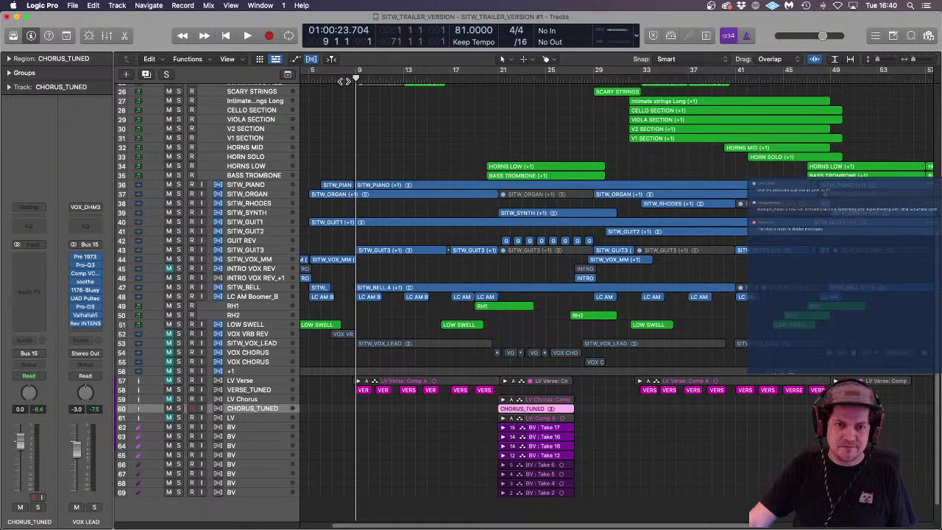
Step: Create one new audio track directly below the VERSE_TUNED track
click(263, 390)
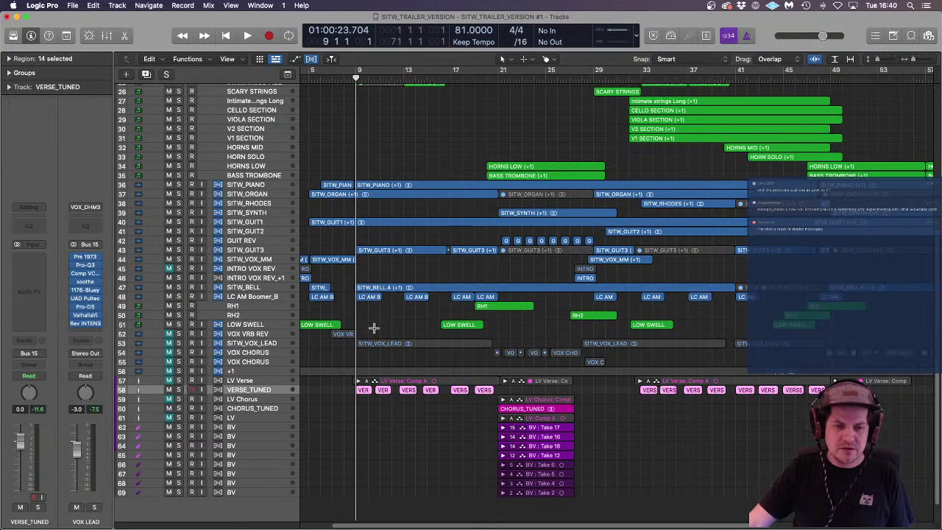
key(z)
scroll(352, 148, left, 5)
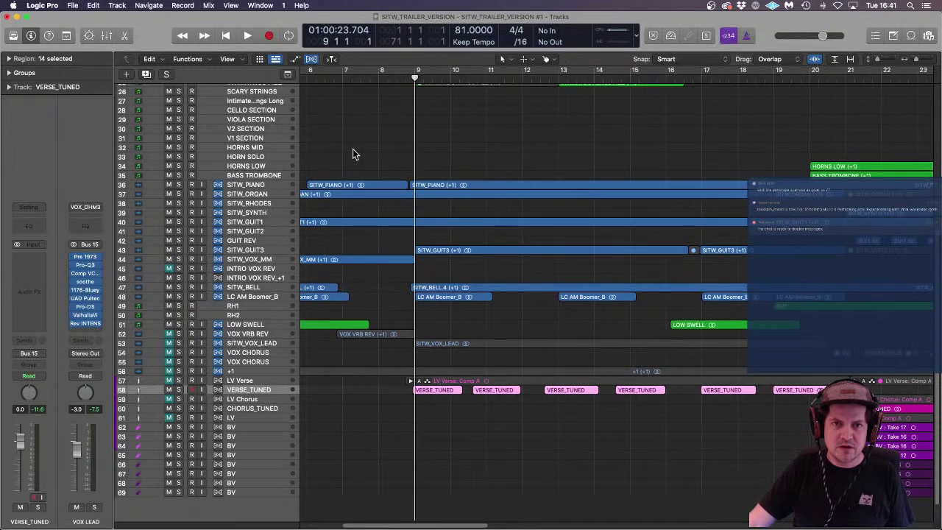
scroll(405, 151, down, 3)
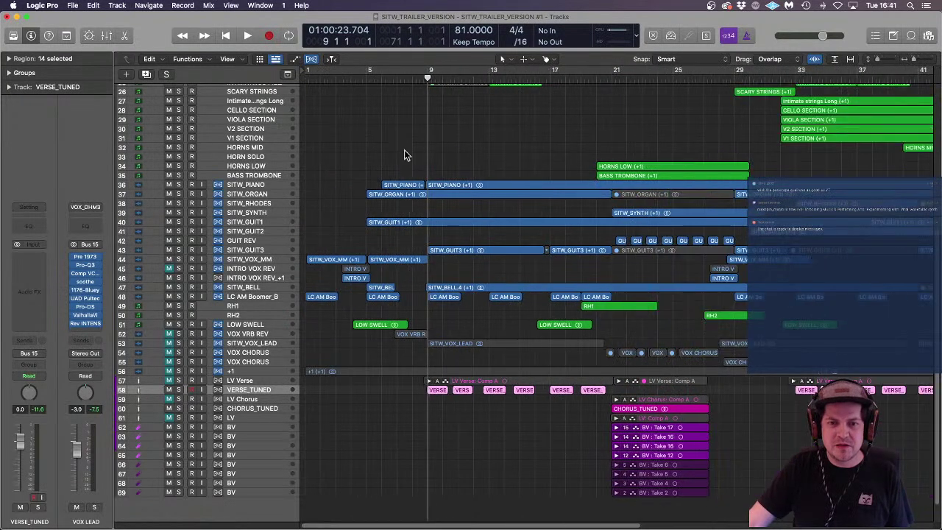
click(129, 73)
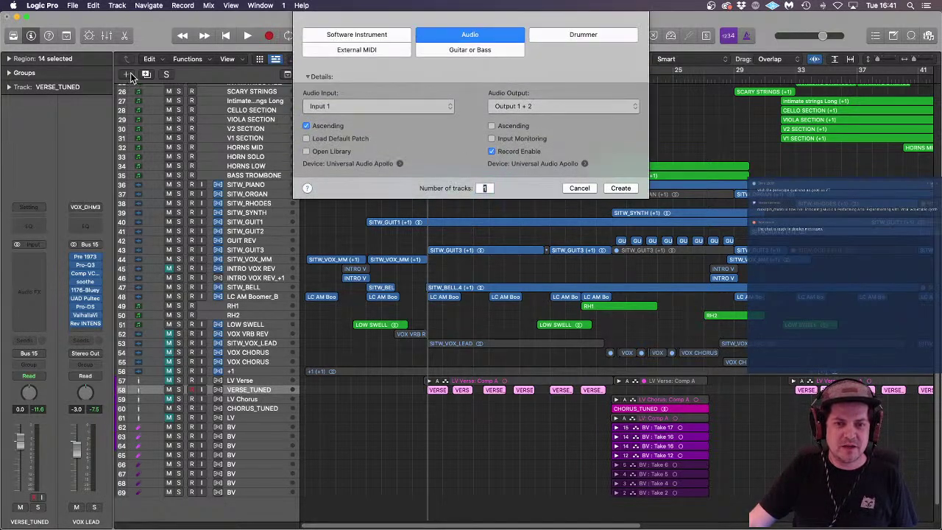
click(622, 189)
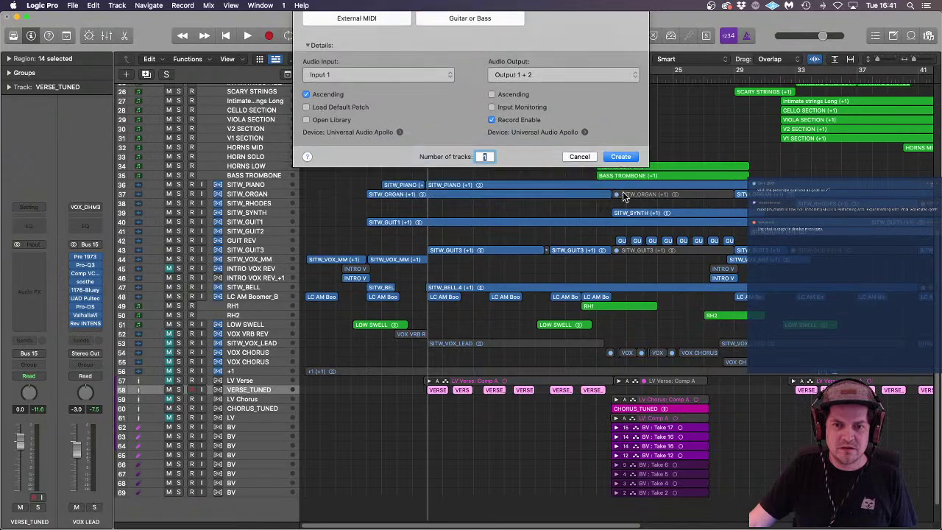
Step: Copy the opening snippet of the first VERSE_TUNED region onto the new audio track and move it to about bar 3
scroll(475, 410, up, 10)
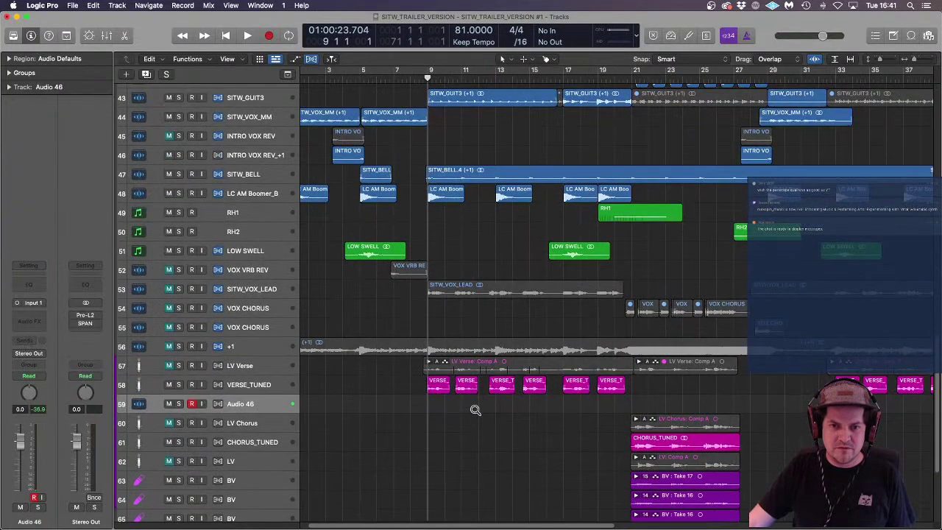
scroll(473, 415, down, 3)
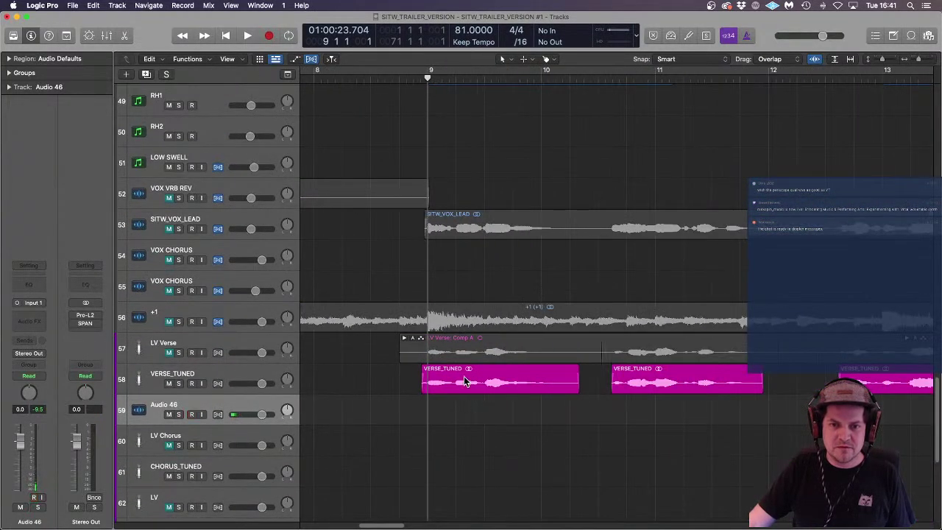
drag(453, 381, 355, 412)
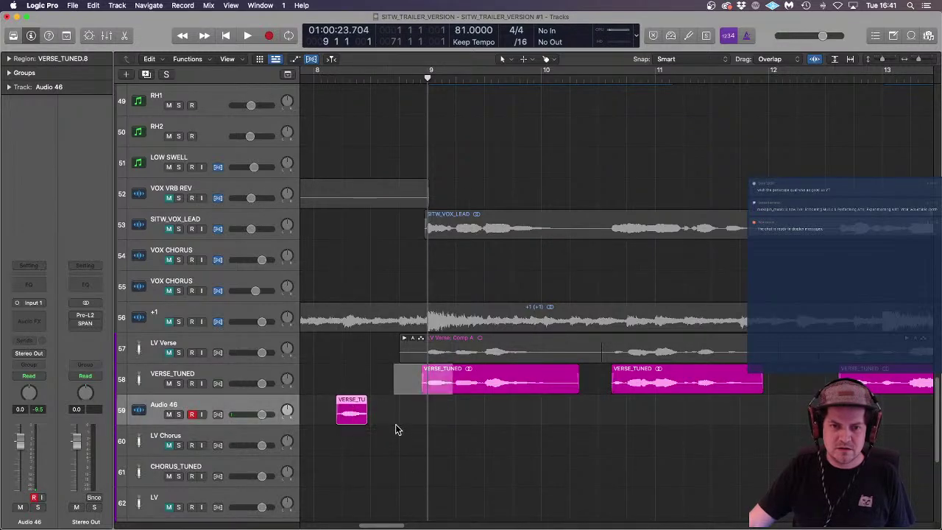
scroll(396, 430, down, 6)
scroll(396, 430, down, 4)
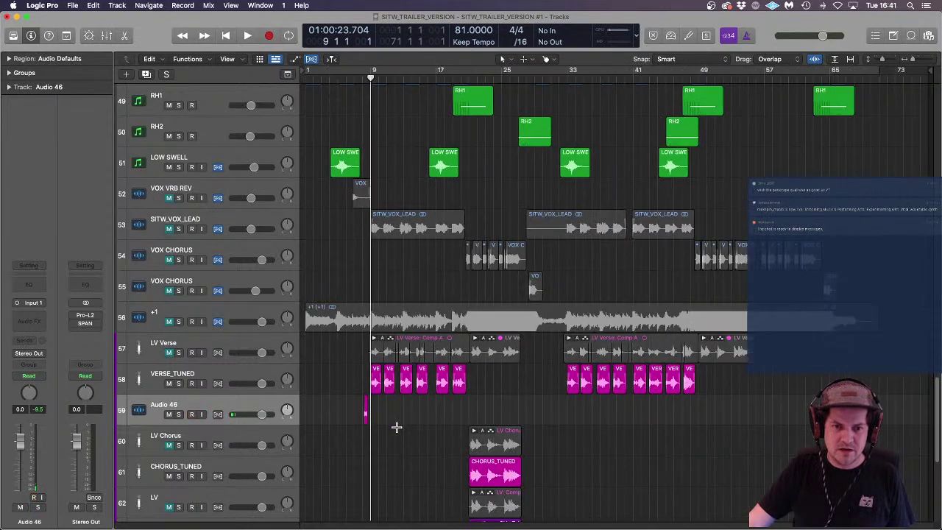
scroll(394, 429, up, 2)
drag(366, 475, 326, 475)
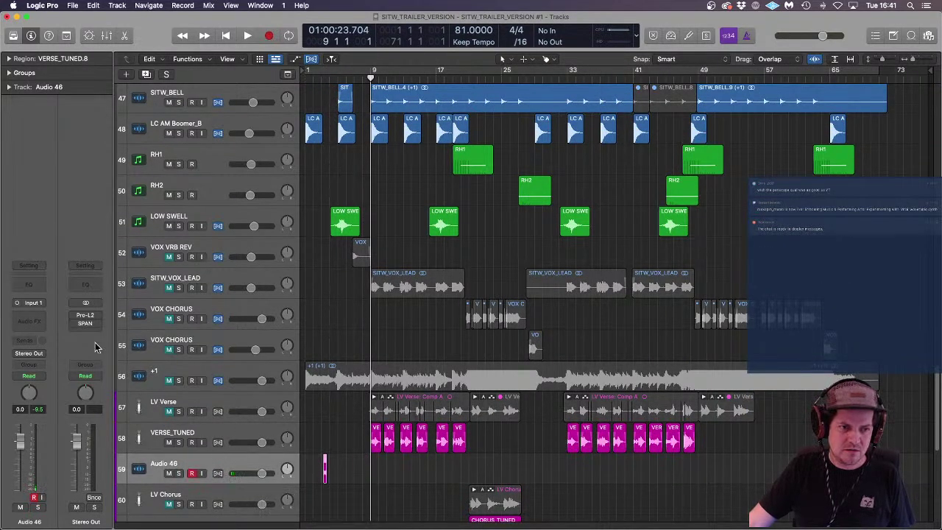
Step: Switch the new audio track's input to stereo, insert a stereo Rev INTENSITY reverb, and turn up its dry/wet balance
click(17, 302)
click(33, 321)
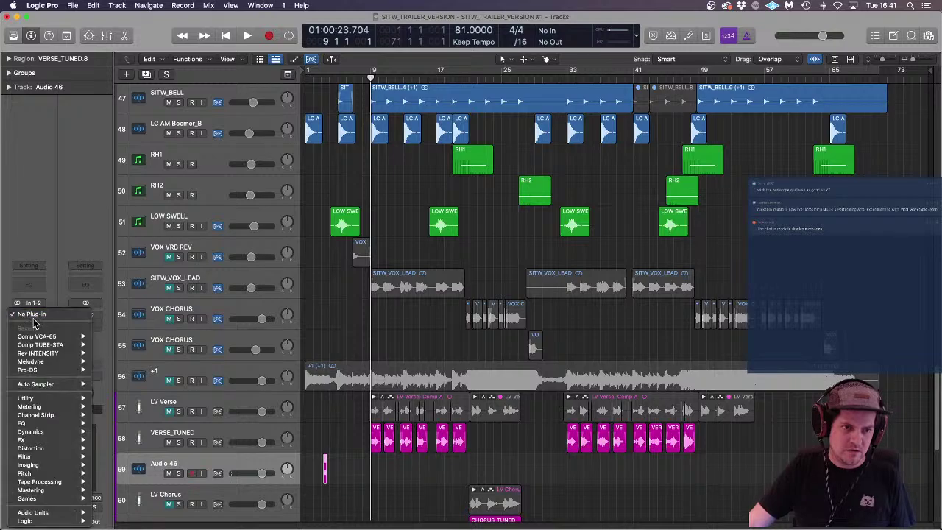
mouse_move(66, 353)
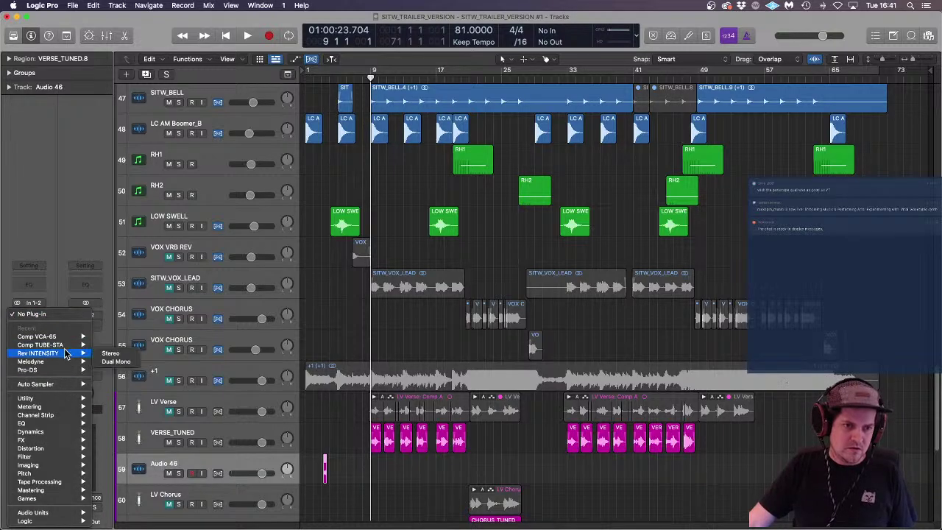
click(122, 353)
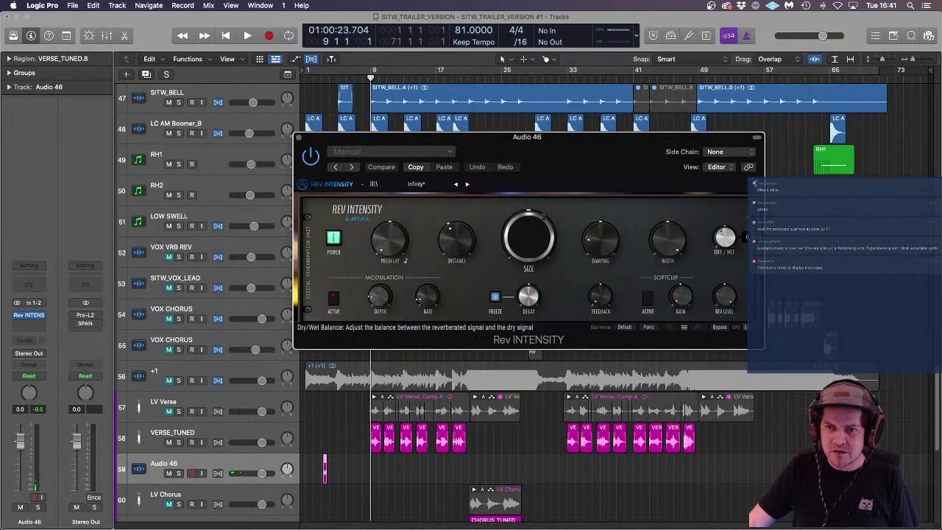
drag(726, 240, 727, 193)
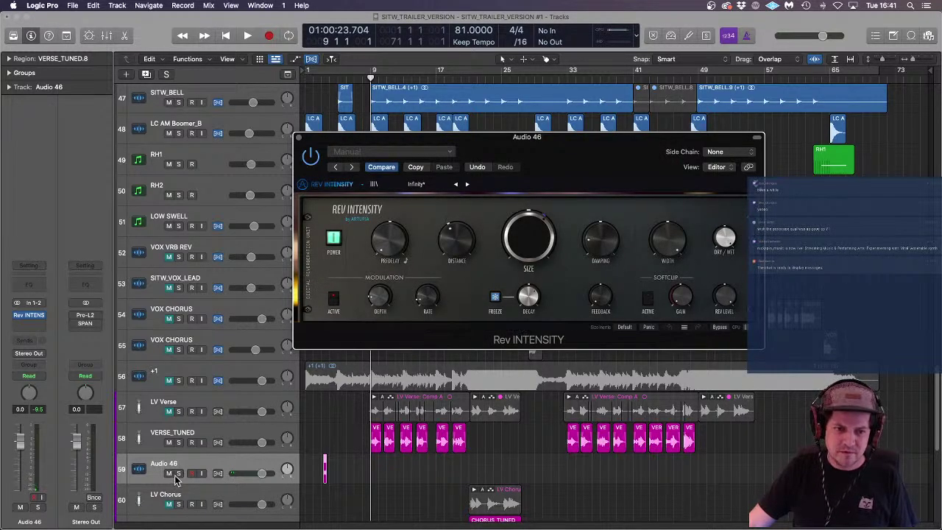
Step: Solo the new audio track, play the vocal snippet from bar 3, and reduce the reverb's Size before replaying it
click(178, 475)
click(321, 80)
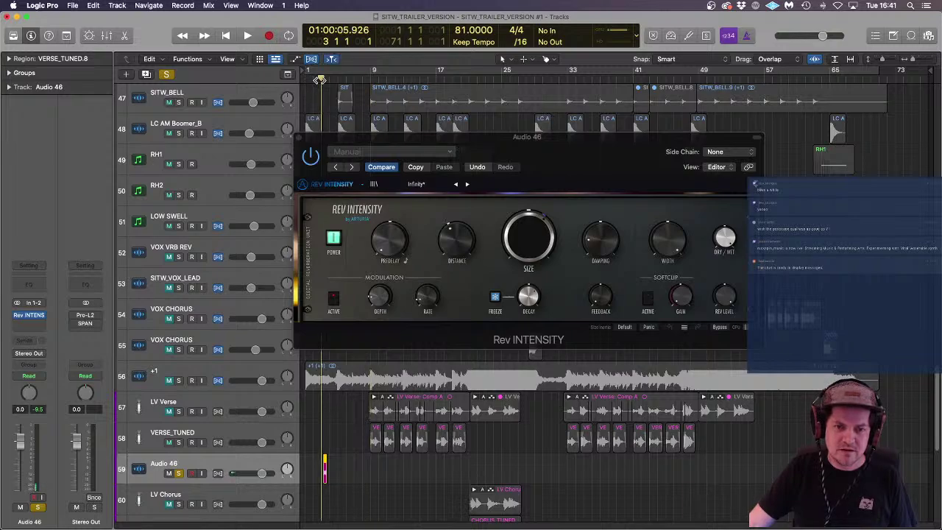
key(space)
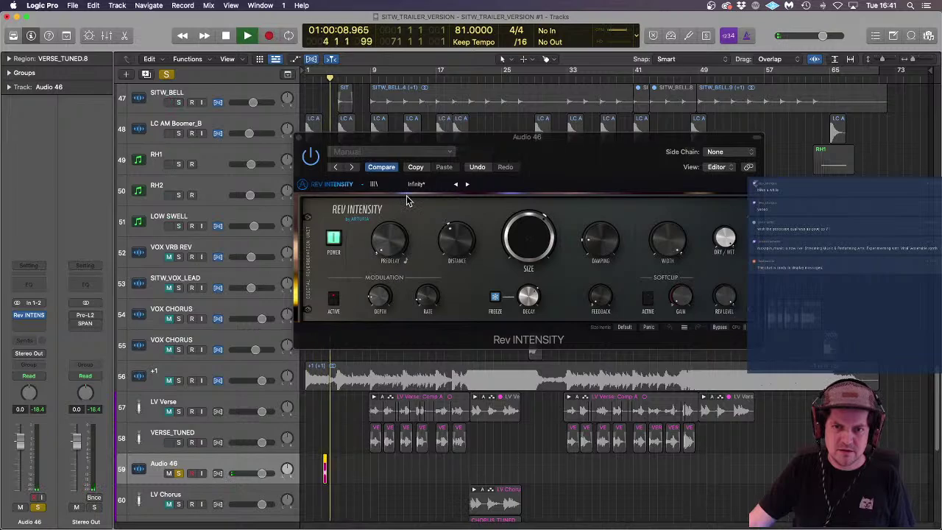
drag(530, 251, 530, 277)
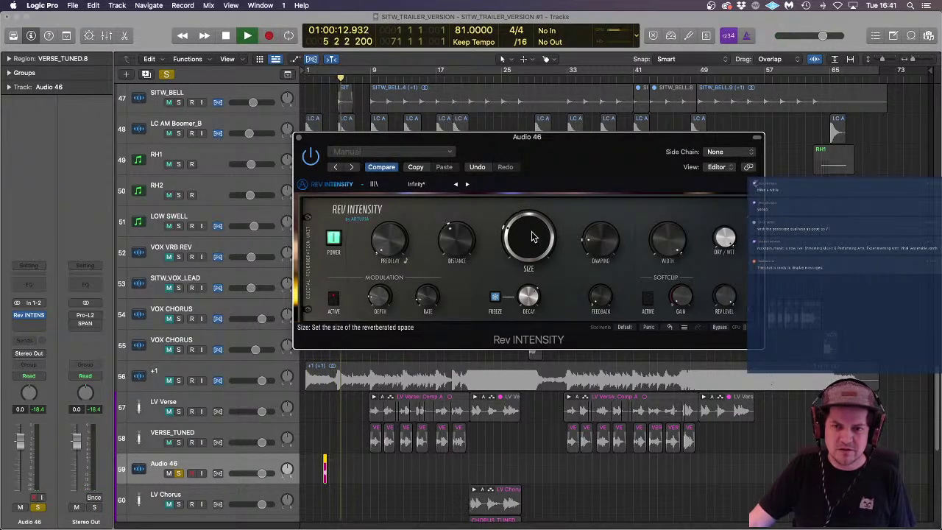
click(312, 78)
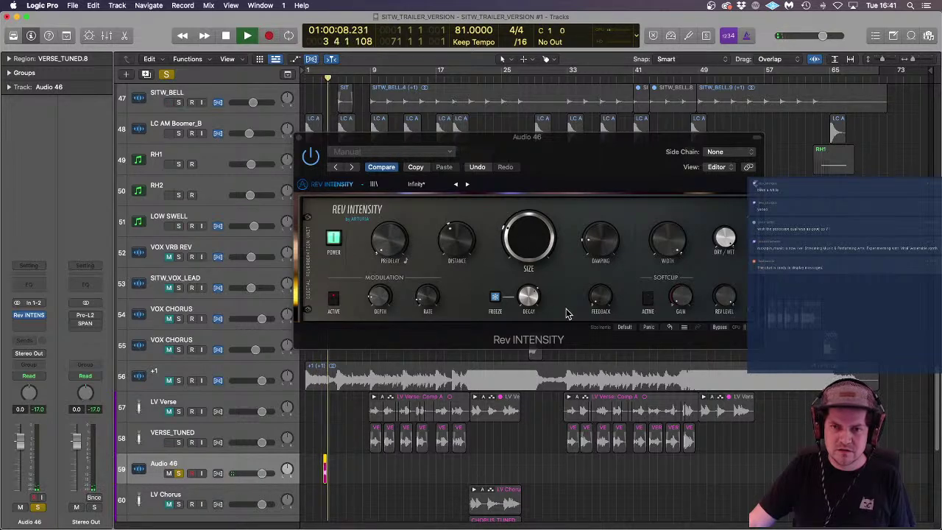
key(space)
Step: Increase the Rev INTENSITY's Size and Damping while auditioning the snippet from bar 2
drag(543, 242, 543, 230)
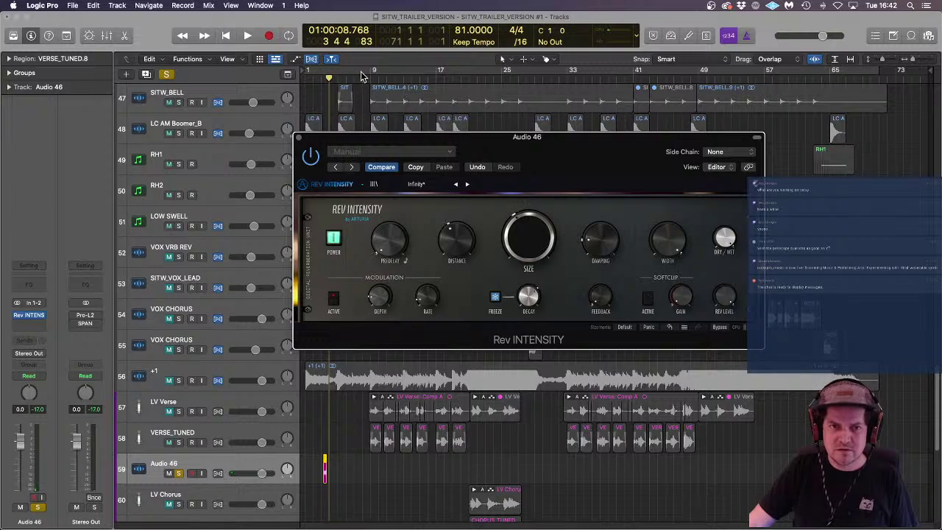
click(314, 76)
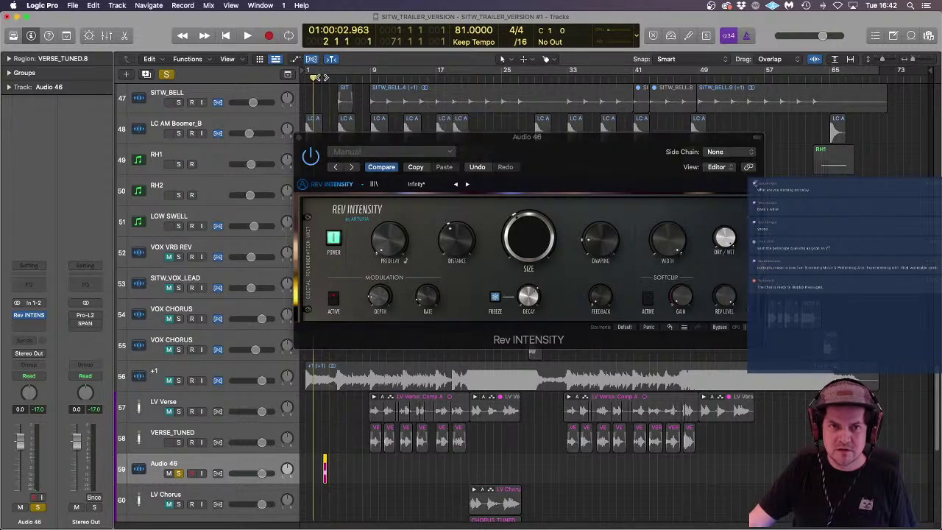
key(space)
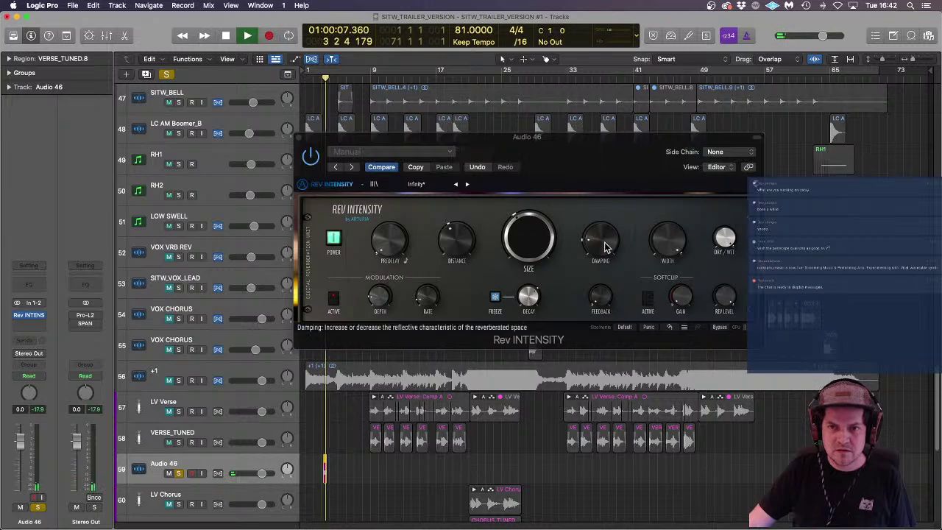
drag(605, 248, 605, 220)
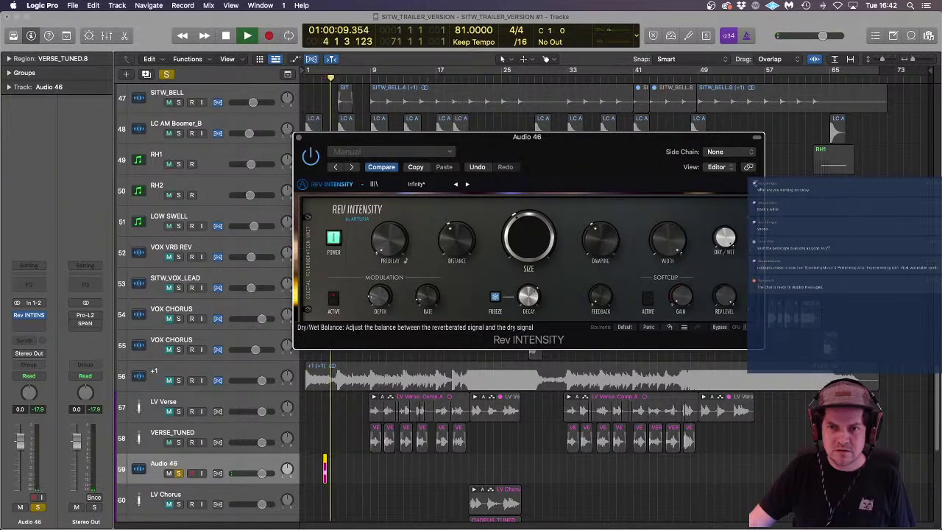
key(space)
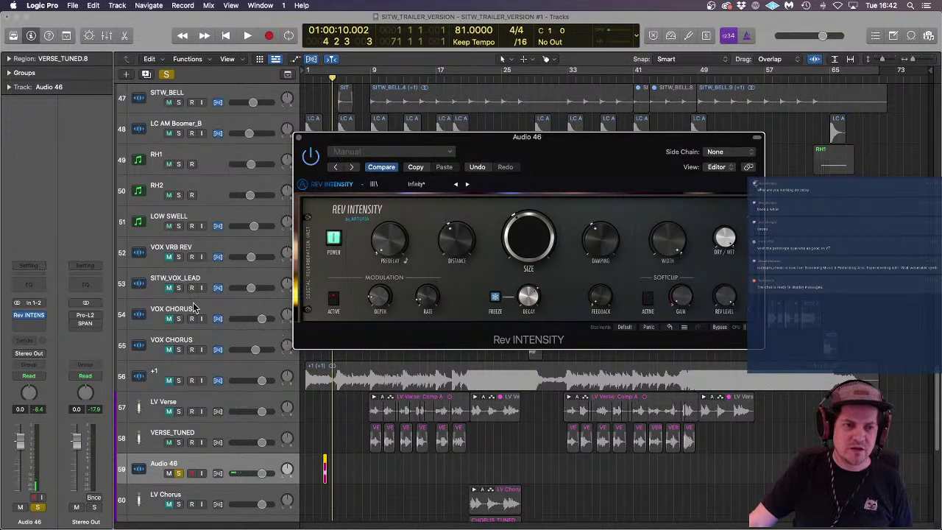
Step: Replace the Rev INTENSITY on the new audio track with a ValhallaVintageVerb reverb and move its window clear of the snippet
click(43, 319)
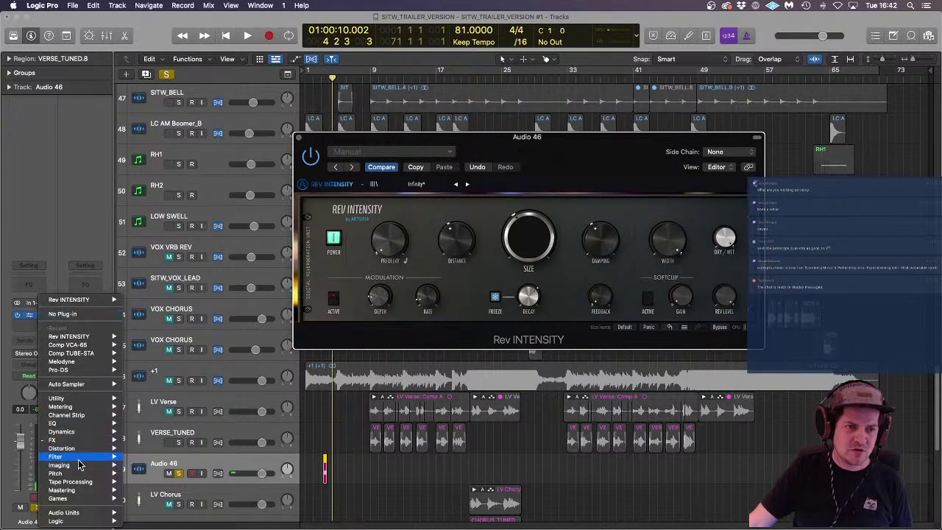
mouse_move(77, 440)
mouse_move(148, 465)
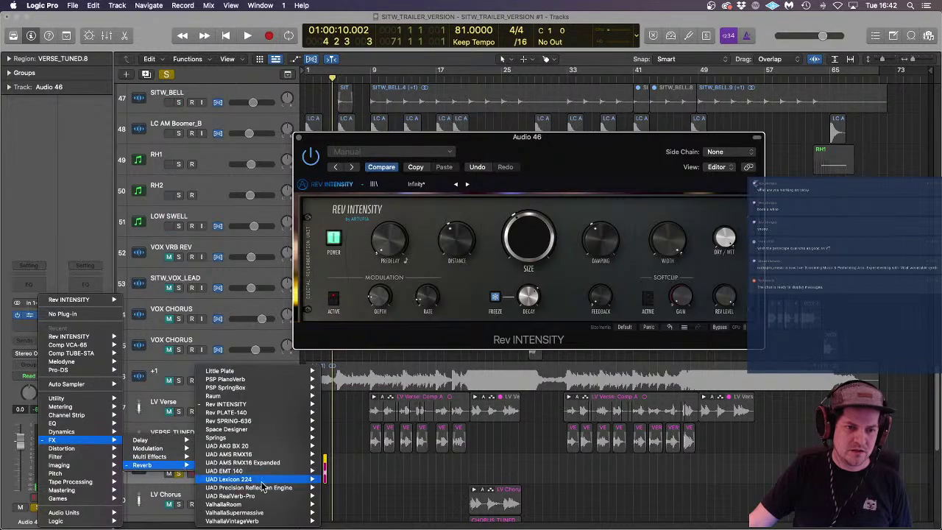
mouse_move(295, 521)
click(337, 521)
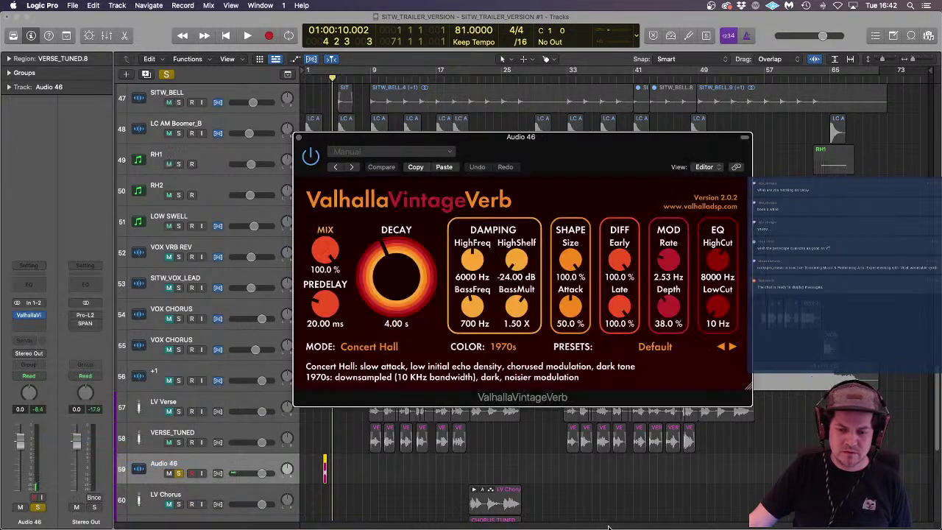
drag(364, 140, 479, 119)
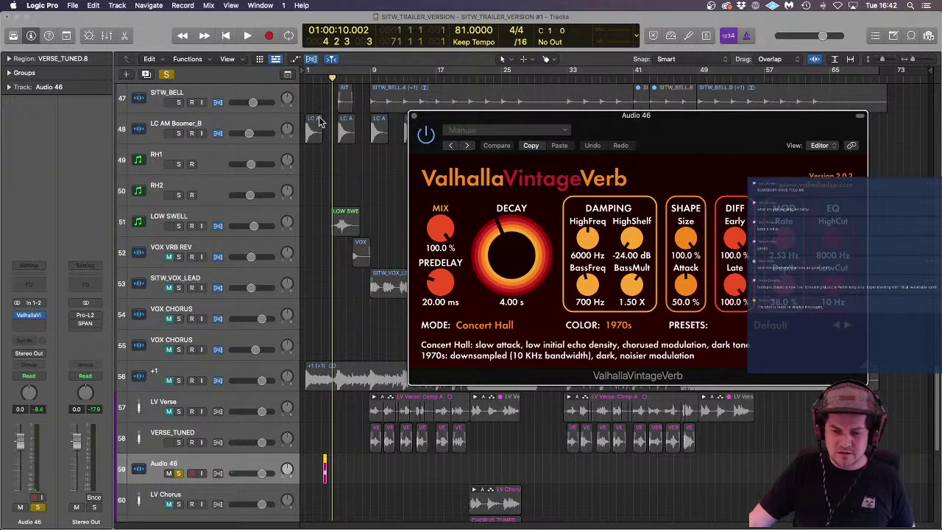
Step: Raise the ValhallaVintageVerb's EQ LowCut to about 310 Hz while auditioning the vocal snippet from about bar 3
key(super+Right)
key(super+Right)
key(super+Right)
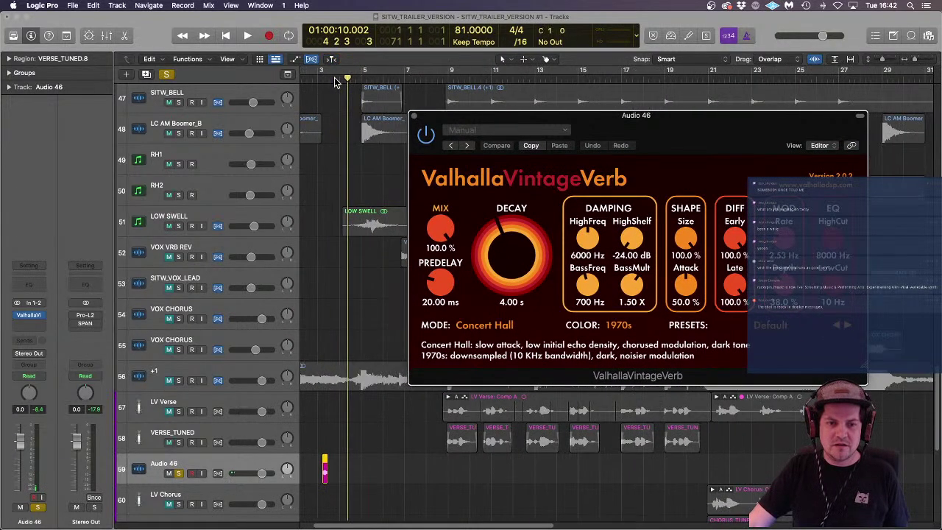
key(super+Right)
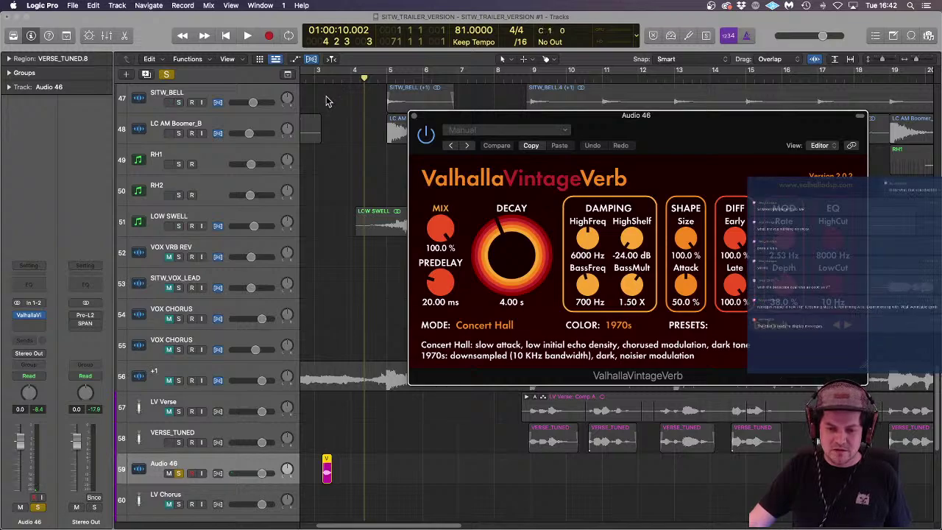
scroll(350, 164, left, 2)
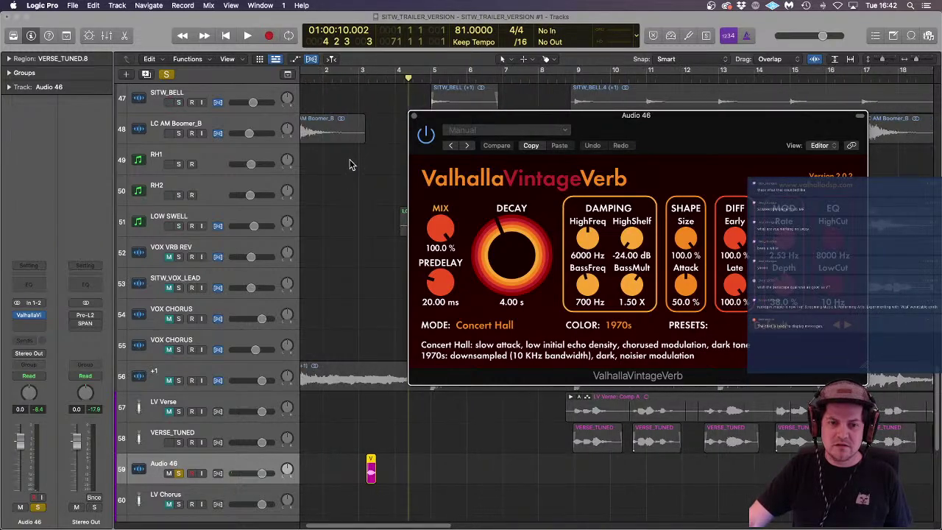
click(359, 81)
key(space)
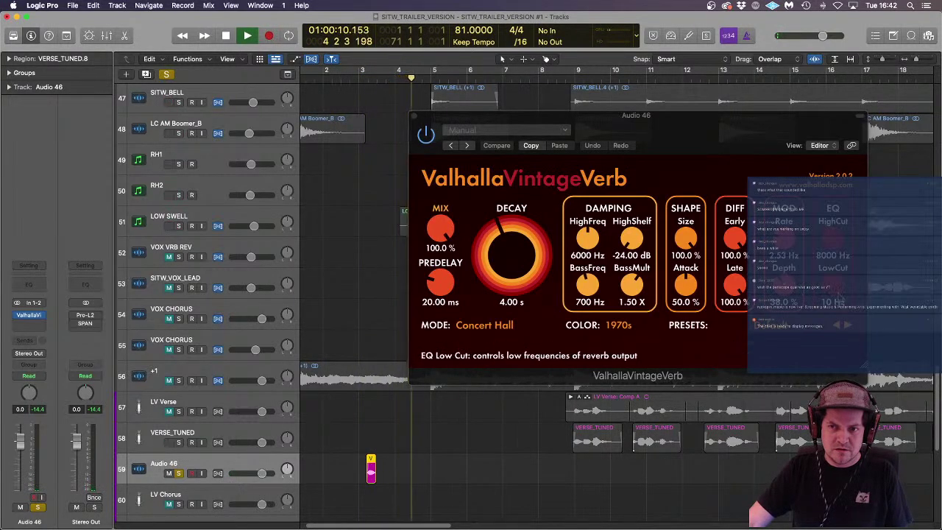
drag(834, 288, 835, 272)
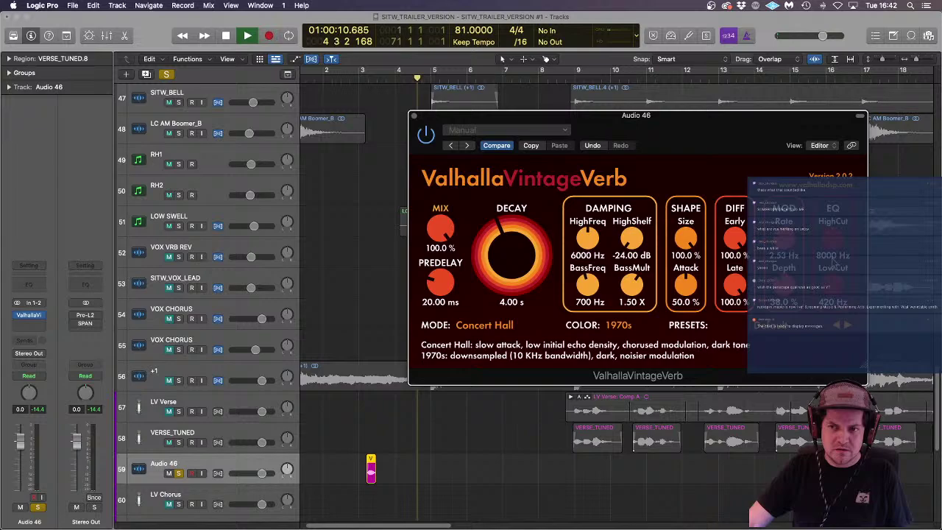
click(359, 79)
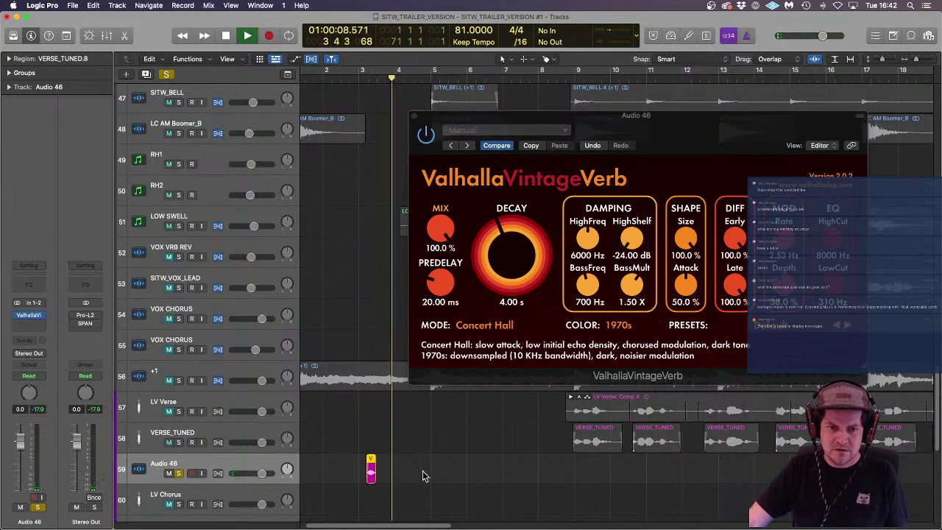
Step: Trim both ends of the vocal snippet to leave a short middle portion, and play it from bar 3
key(super+Right)
key(super+Right)
key(space)
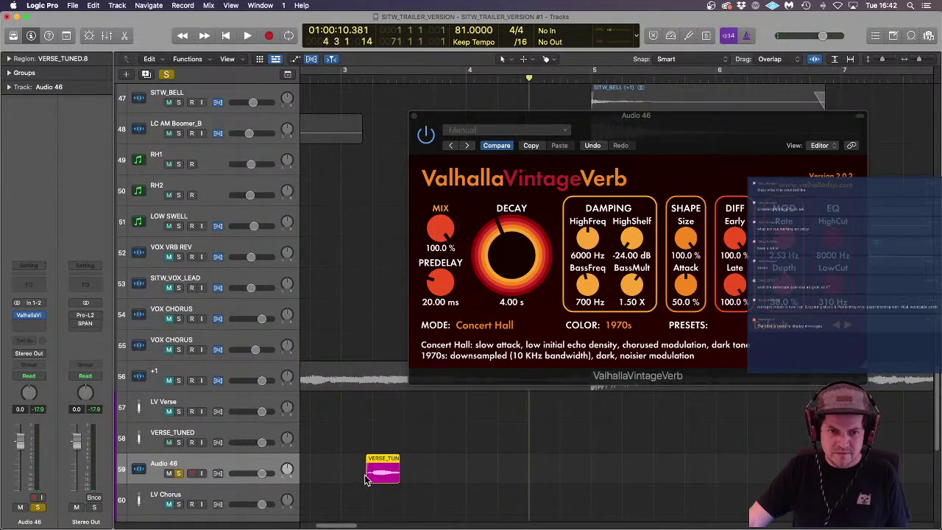
drag(367, 477, 391, 476)
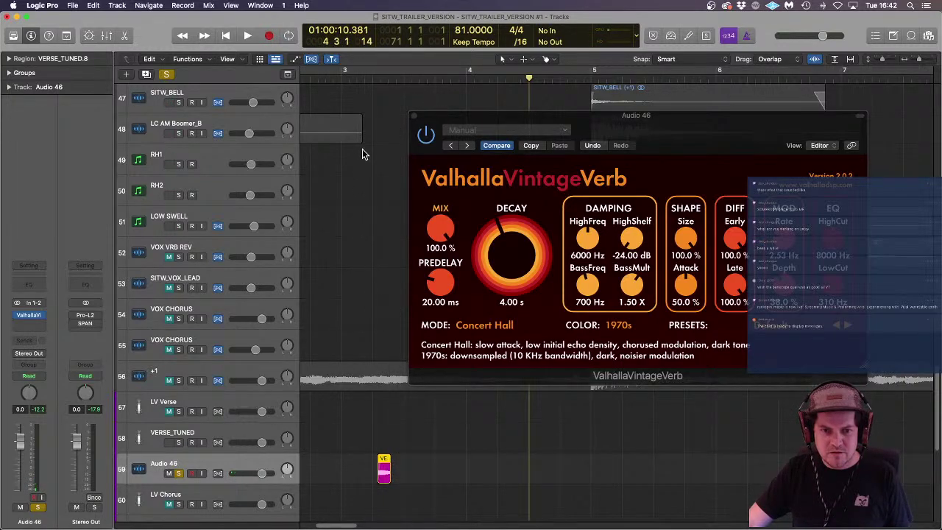
click(342, 78)
key(space)
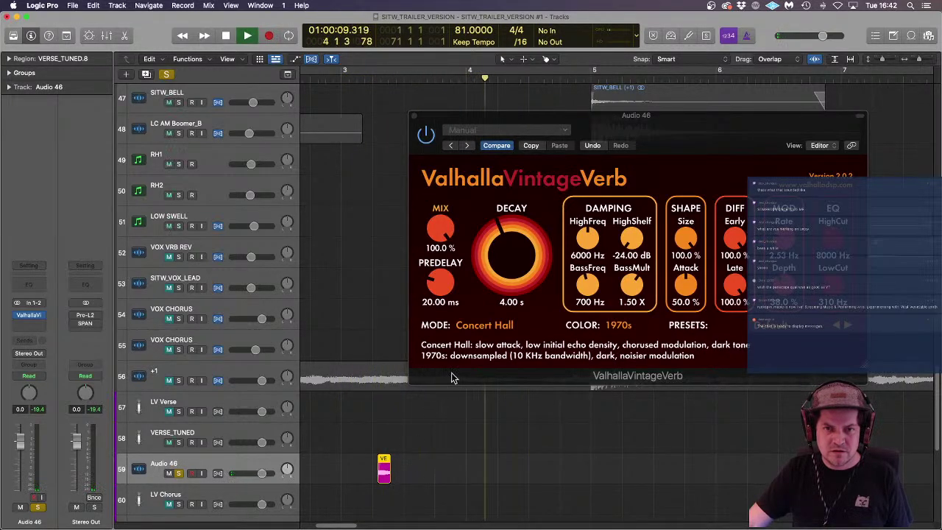
key(space)
Step: Trim the snippet's start to about position 3 2 2 27 and replay it
drag(391, 478, 376, 475)
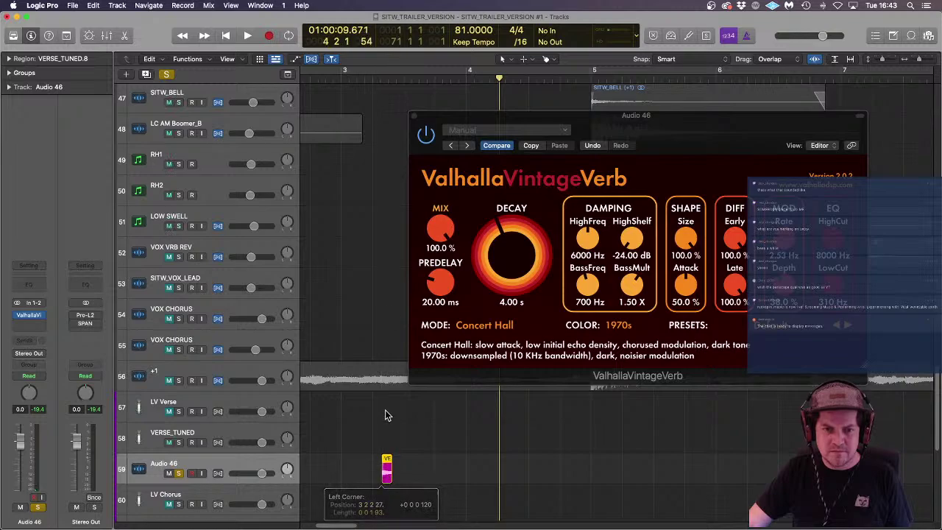
click(368, 79)
key(space)
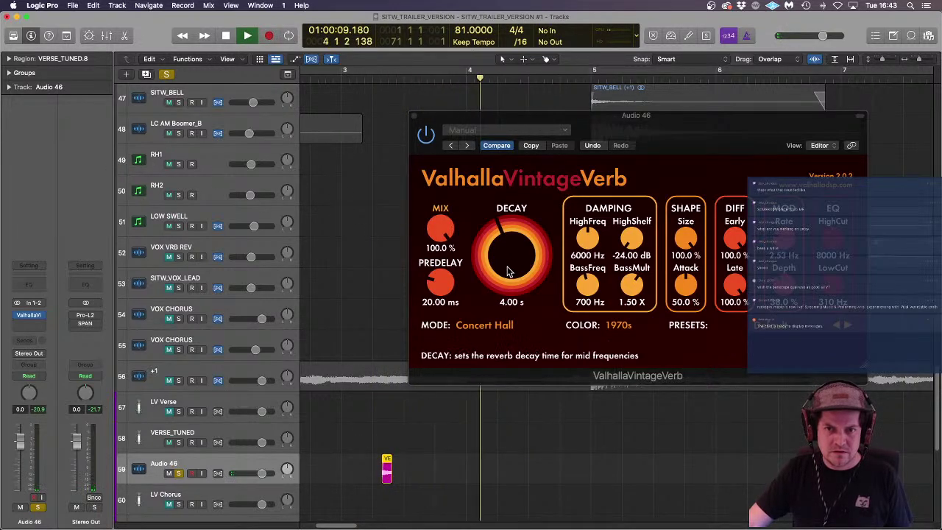
key(space)
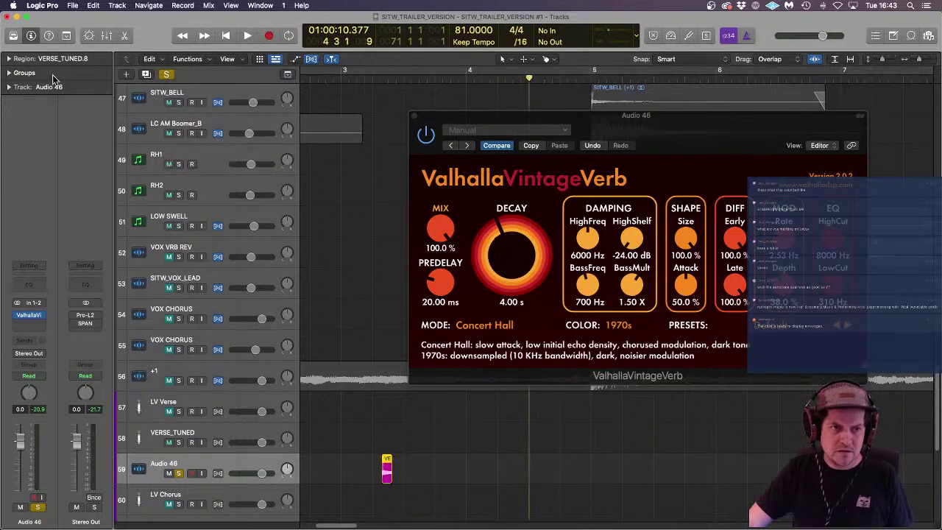
Step: Show the snippet's region parameters and set its Fade In to 163 and Fade Out to 27 while auditioning it
click(9, 58)
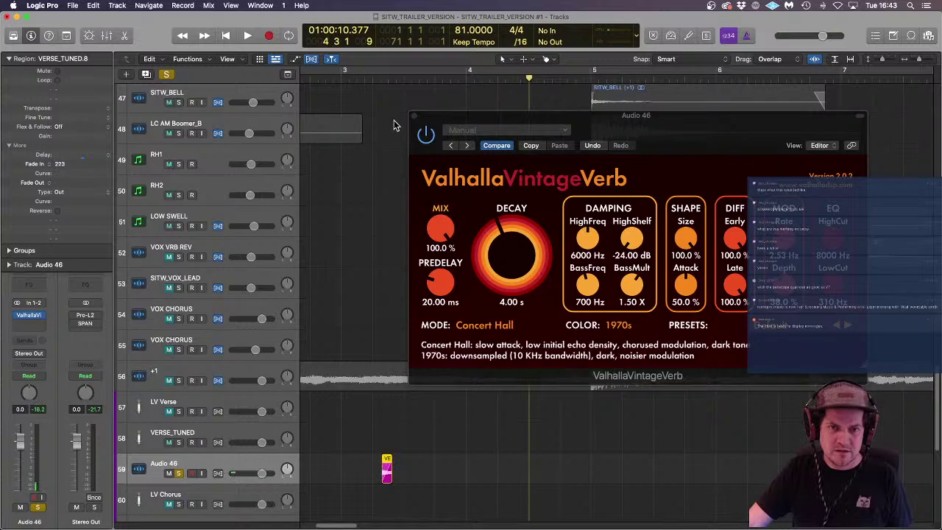
click(365, 77)
key(space)
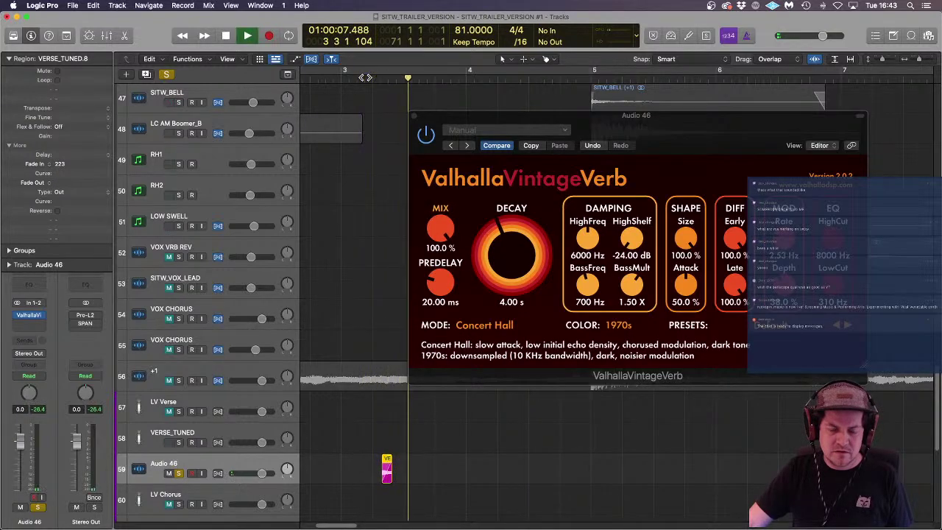
key(space)
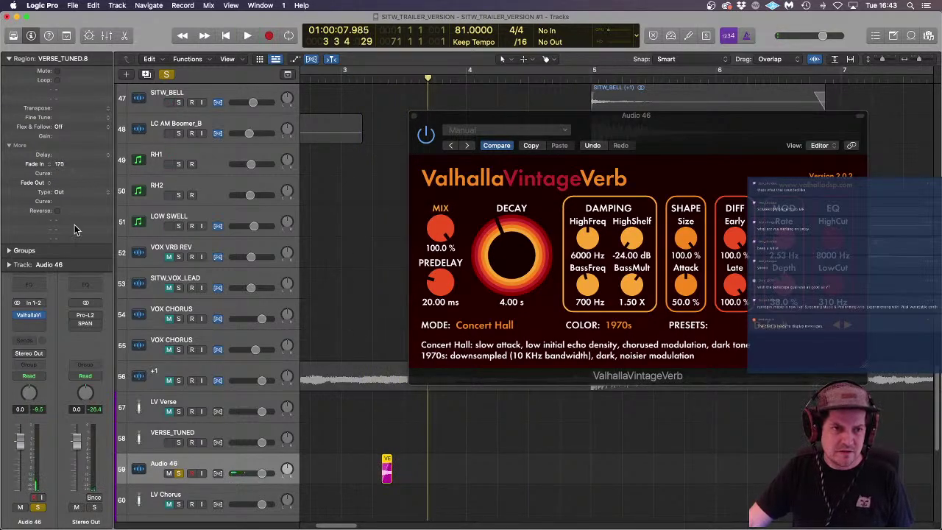
click(373, 79)
key(space)
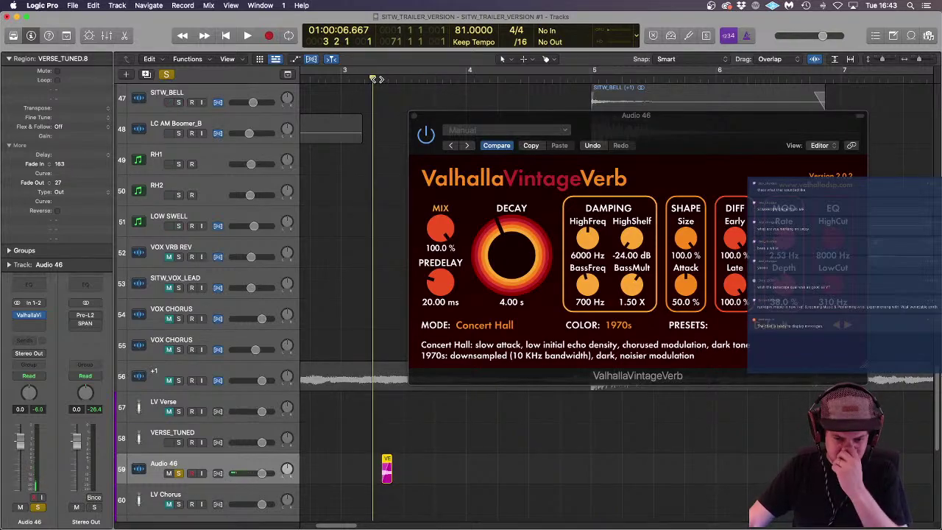
Step: Move the snippet slightly earlier to about position 3 2 1 and play it from there
click(423, 436)
drag(387, 462, 379, 463)
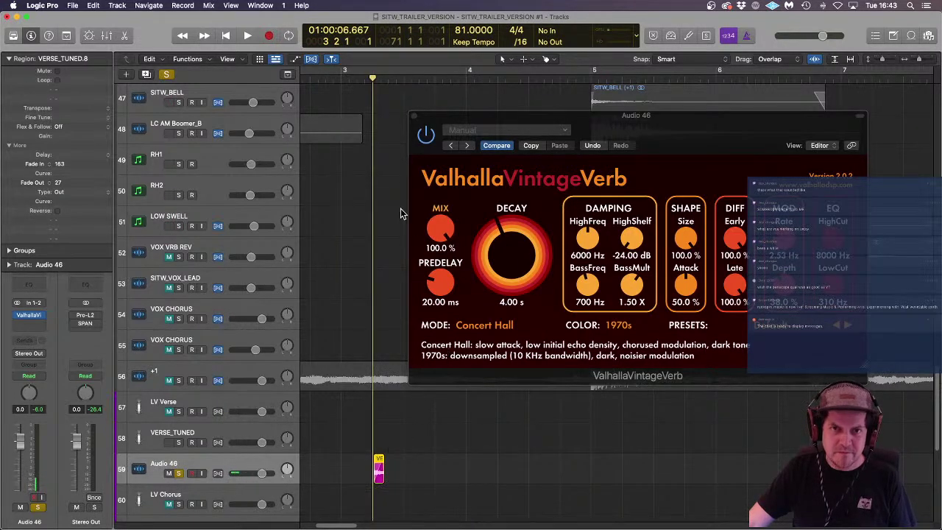
click(341, 79)
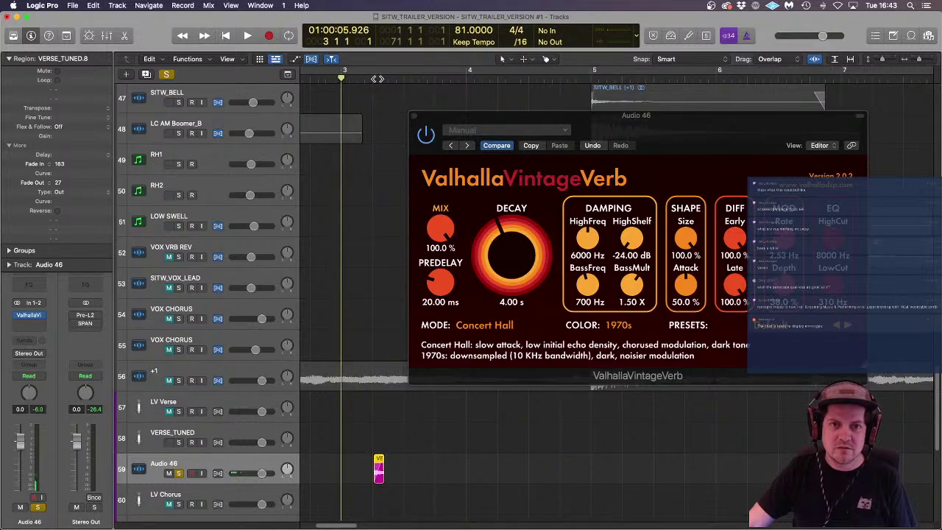
click(372, 79)
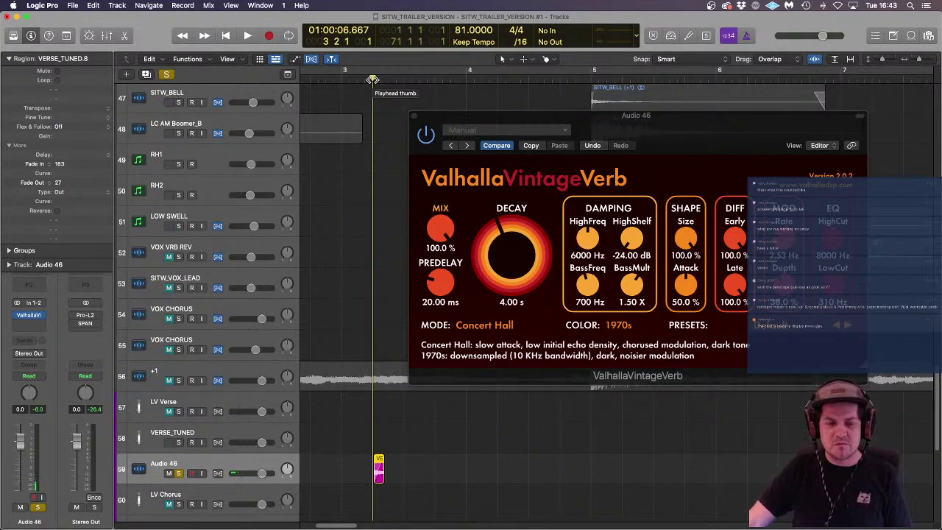
key(space)
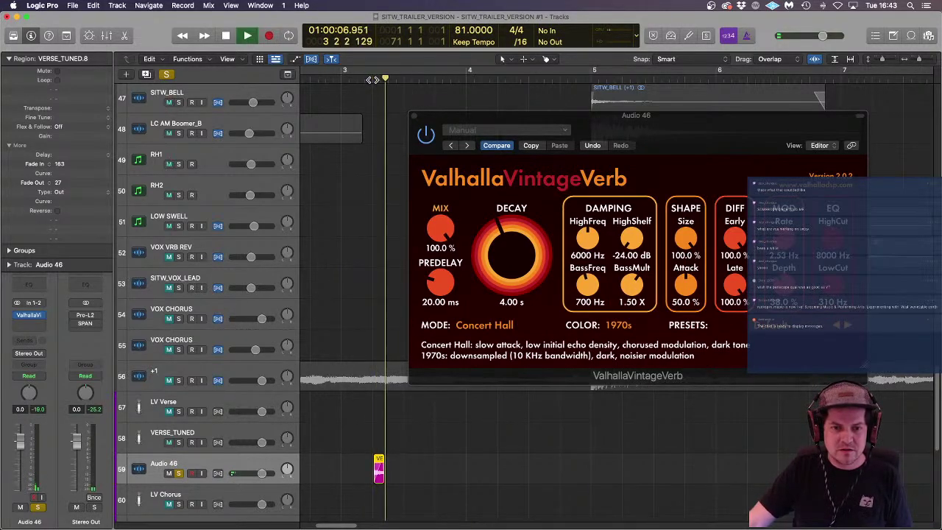
Step: Reduce the snippet's Fade In to 45 and replay it with its reverb tail from position 3 2 1
key(space)
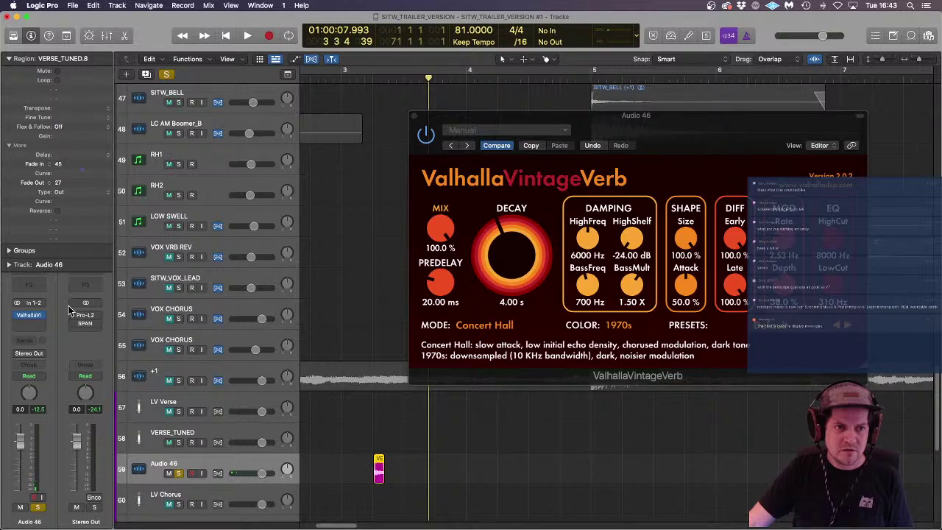
click(373, 79)
key(space)
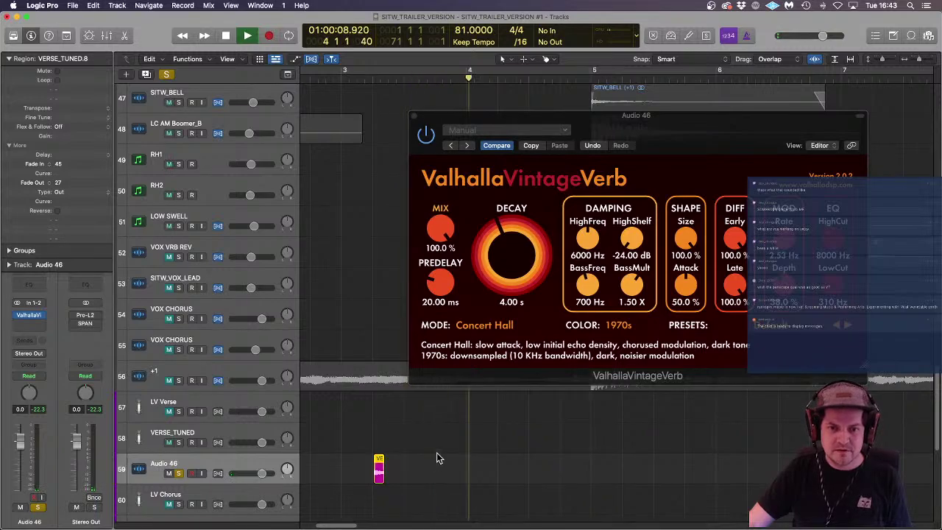
key(super+Left)
key(super+Left)
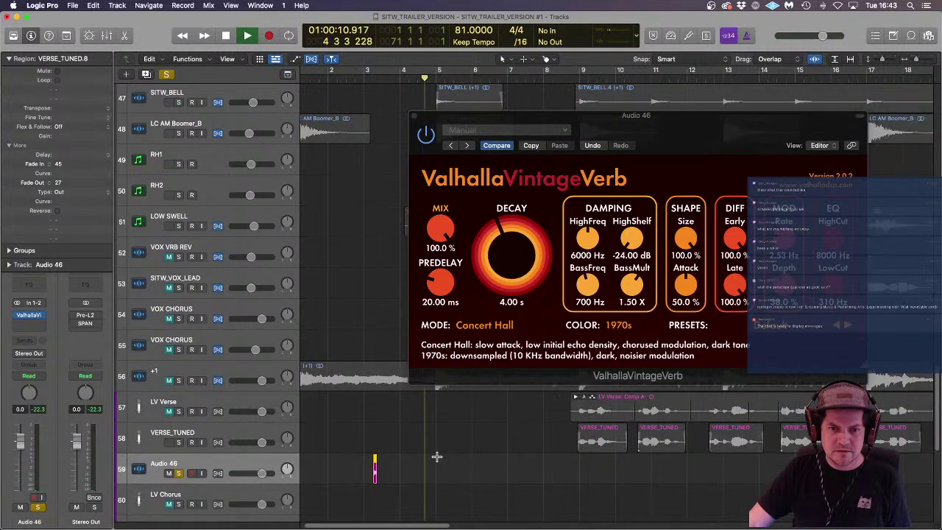
key(super+Right)
key(space)
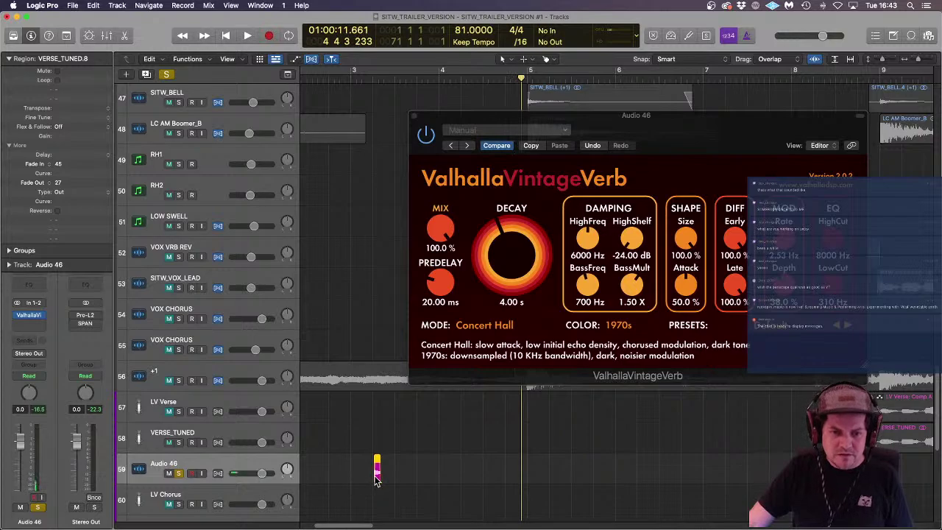
Step: Try extending the snippet's start slightly earlier, audition it, and undo the extension
key(super+Right)
drag(370, 475, 354, 476)
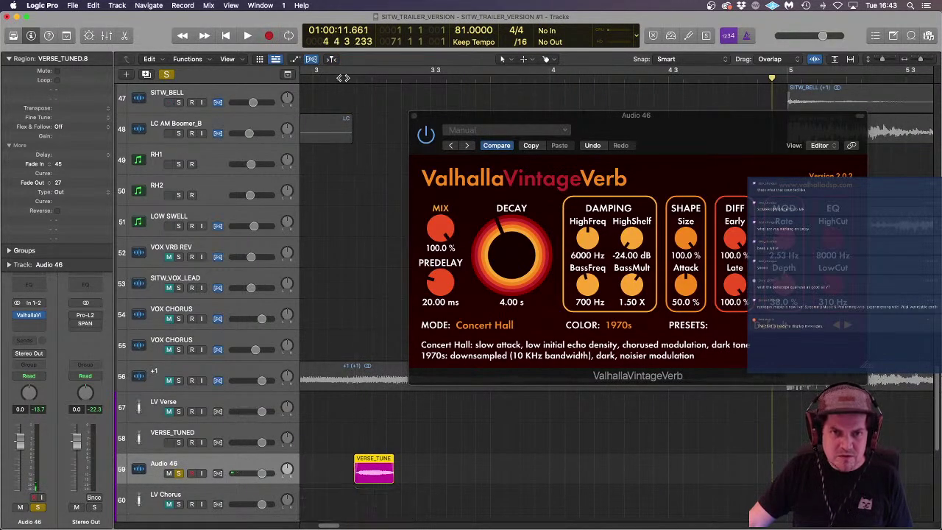
scroll(380, 280, up, 1)
key(space)
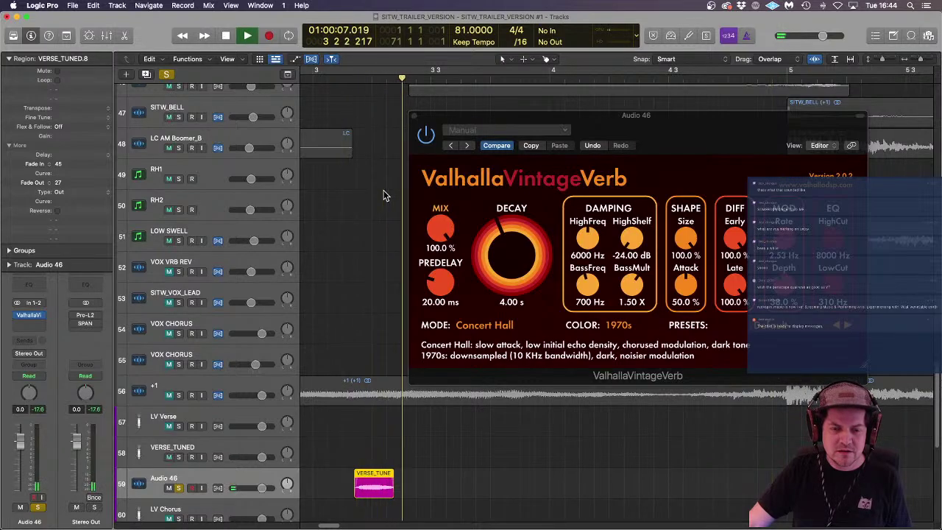
key(space)
key(super+z)
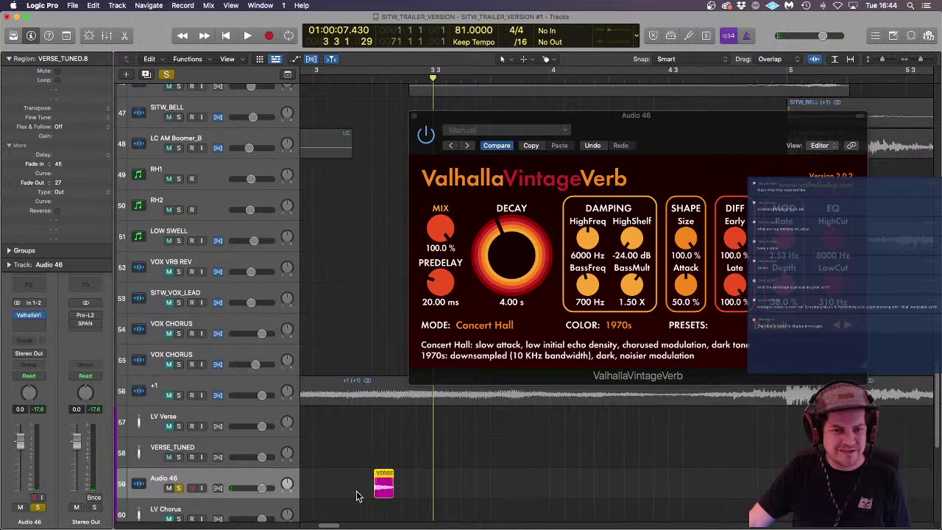
Step: Bounce the vocal snippet in place to a new track as VOX REV INTRO, including the audio tail in both file and region
click(474, 483)
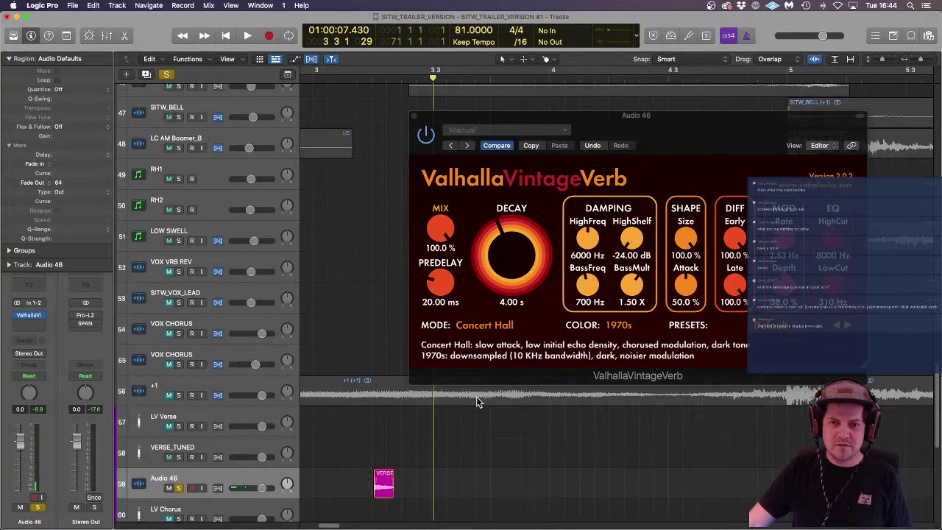
click(382, 489)
right_click(385, 478)
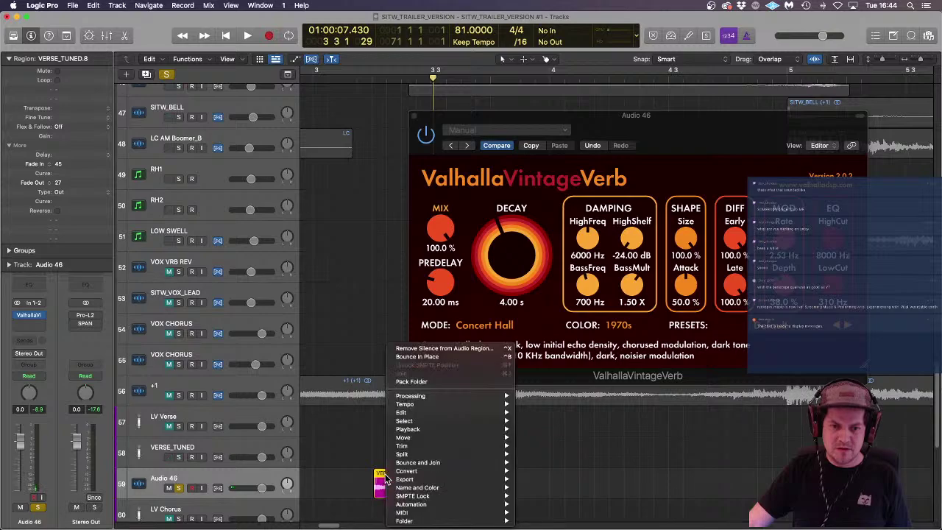
click(475, 357)
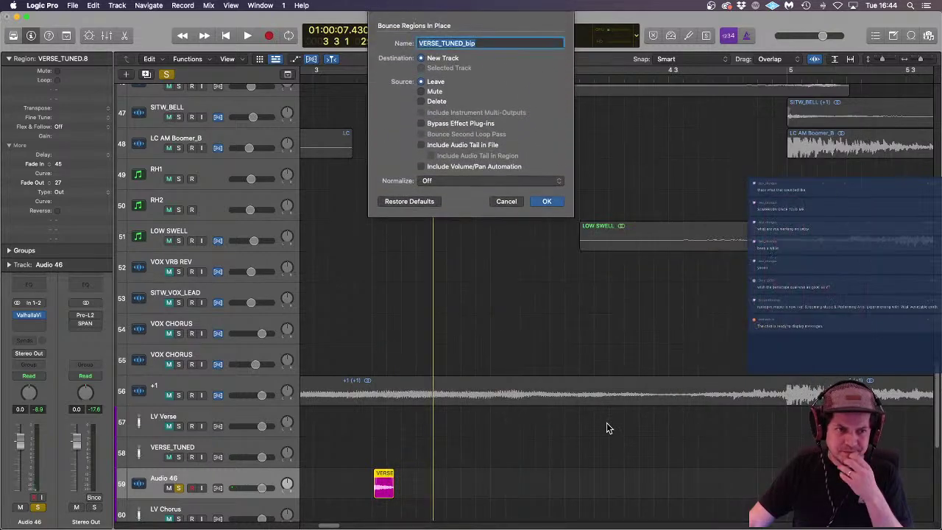
click(426, 144)
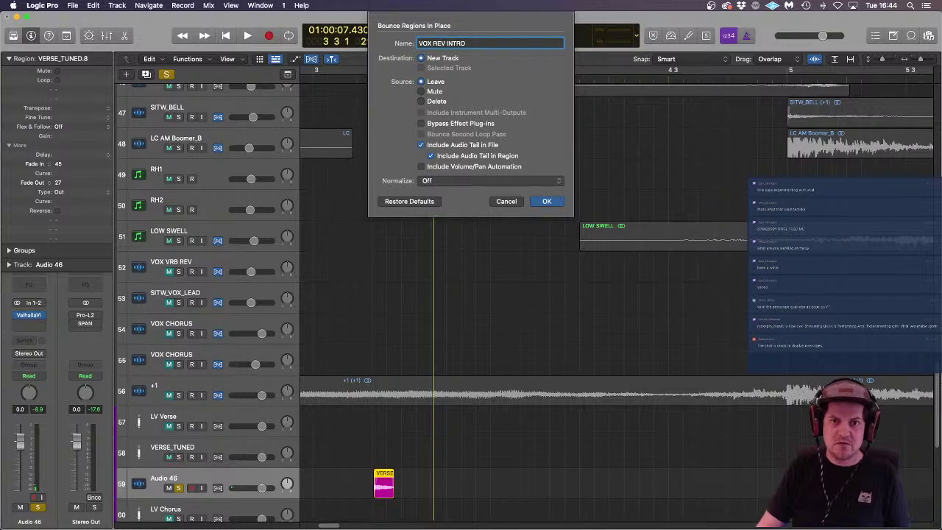
key(Return)
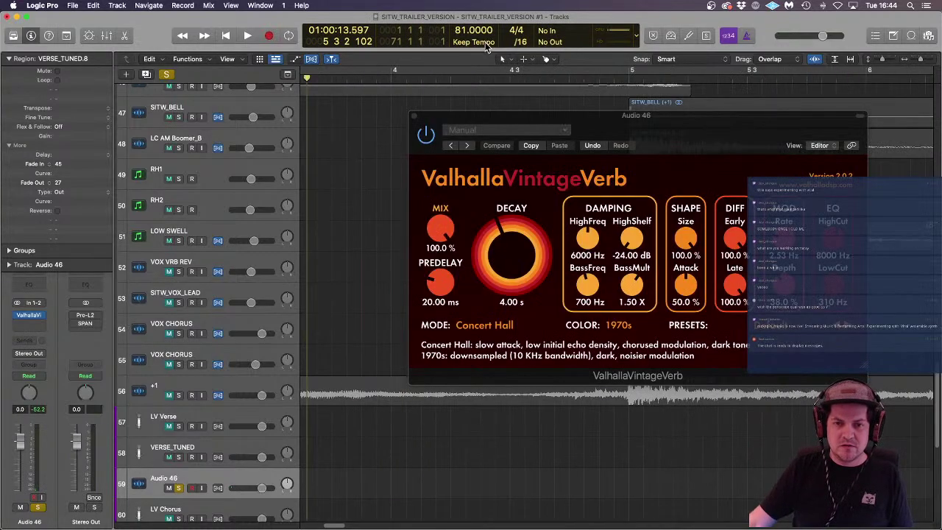
Step: Close the ValhallaVintageVerb window, then unsolo and mute the Audio 46 source track
click(558, 432)
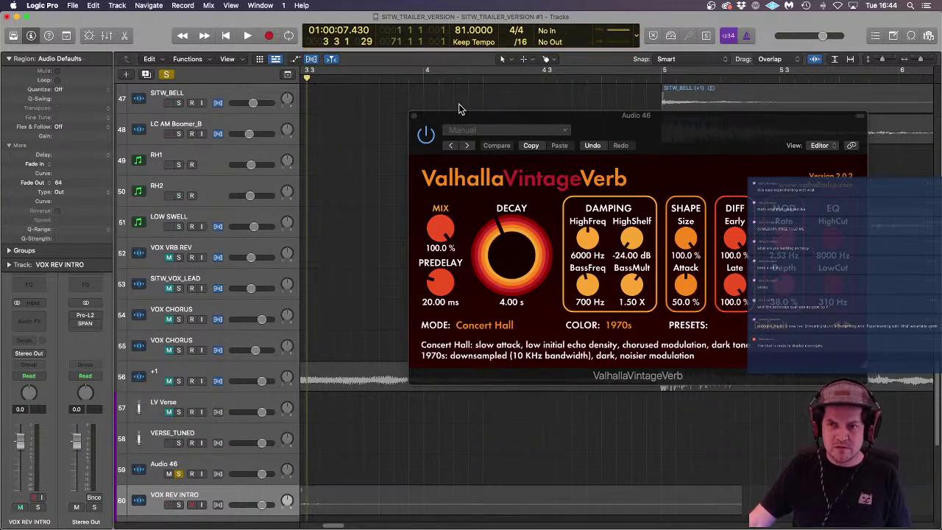
click(414, 116)
key(super+Left)
key(super+Left)
key(super+Left)
key(super+Left)
key(super+Left)
key(super+Left)
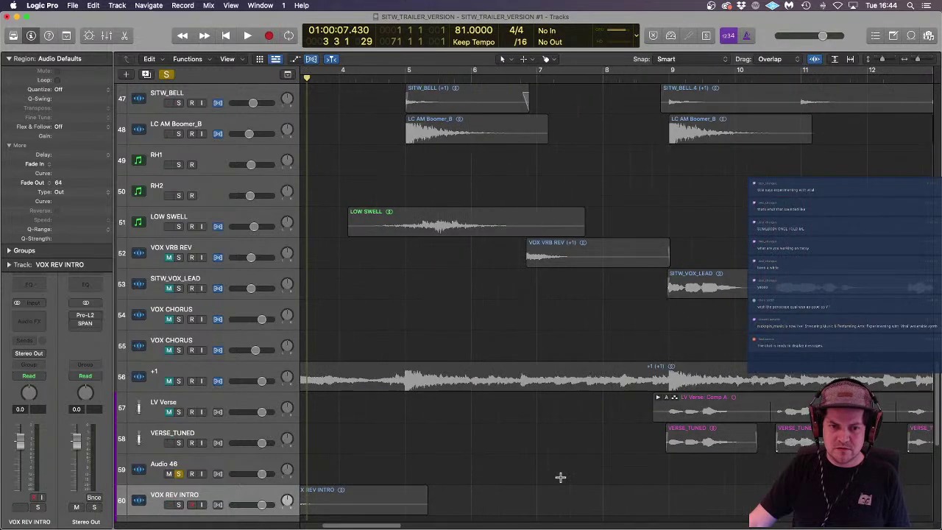
scroll(563, 481, left, 3)
scroll(319, 480, up, 1)
scroll(319, 484, up, 1)
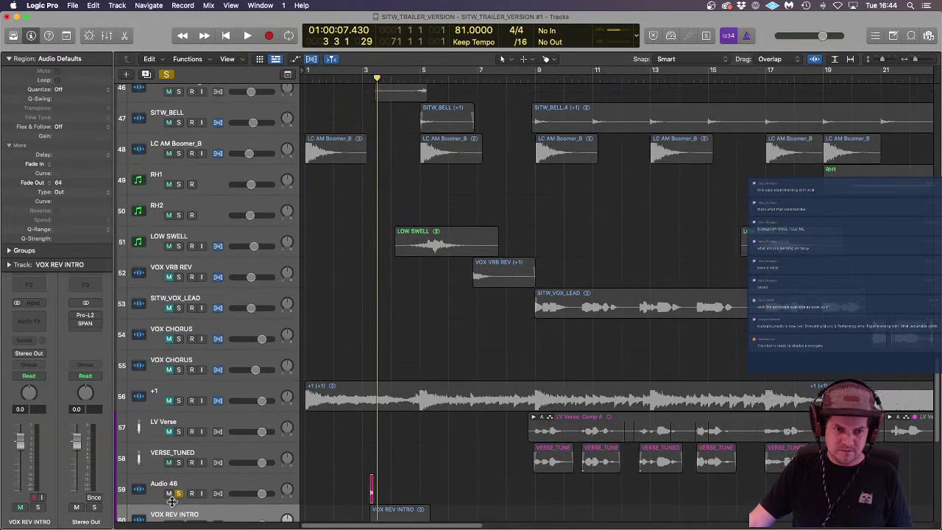
click(176, 494)
scroll(508, 462, down, 5)
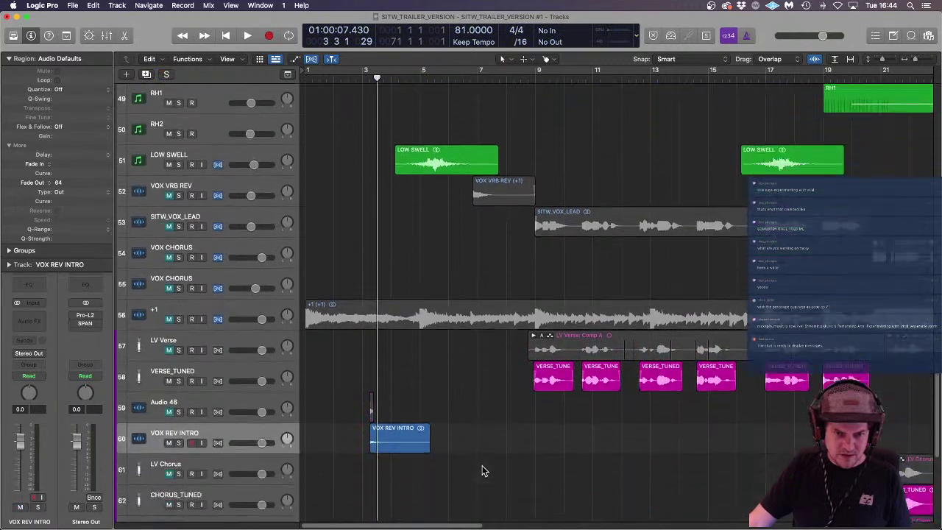
Step: Move the VOX REV INTRO region to start at bar 7 and cut off its end at bar 9
drag(392, 441, 500, 438)
key(super+Right)
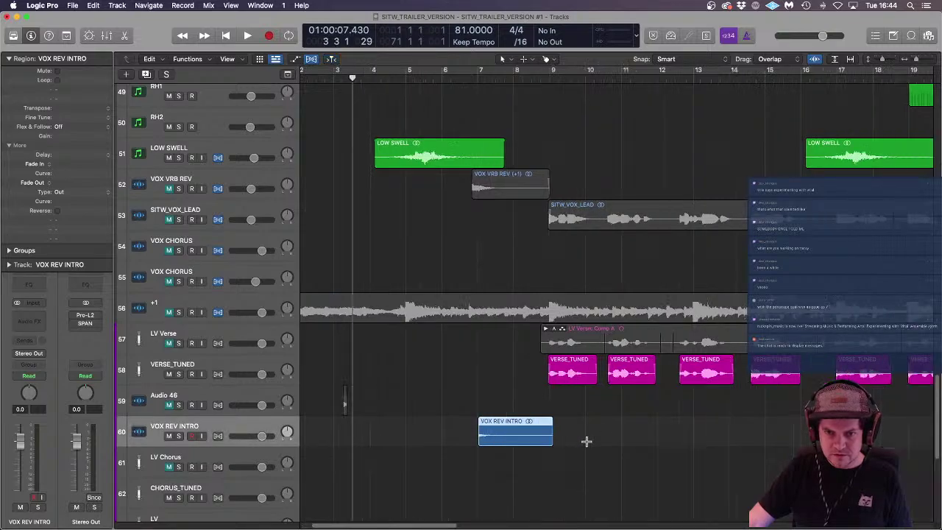
key(super+Right)
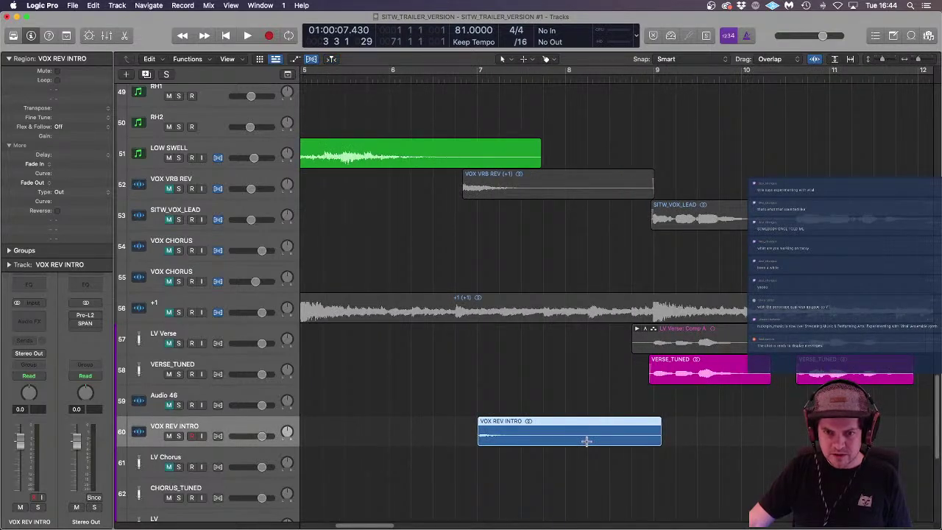
click(657, 432)
key(Delete)
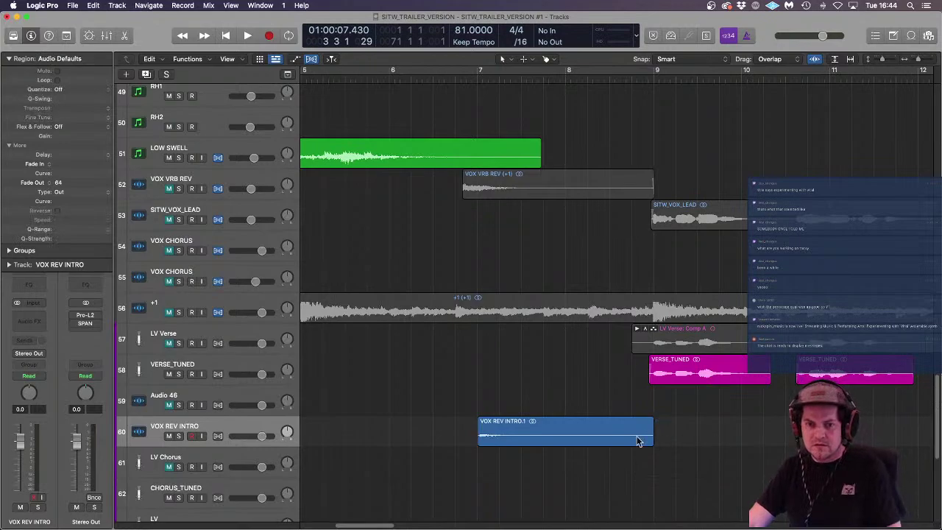
Step: Reverse the VOX REV INTRO region and shift it slightly later so it ends just past bar 9
click(541, 444)
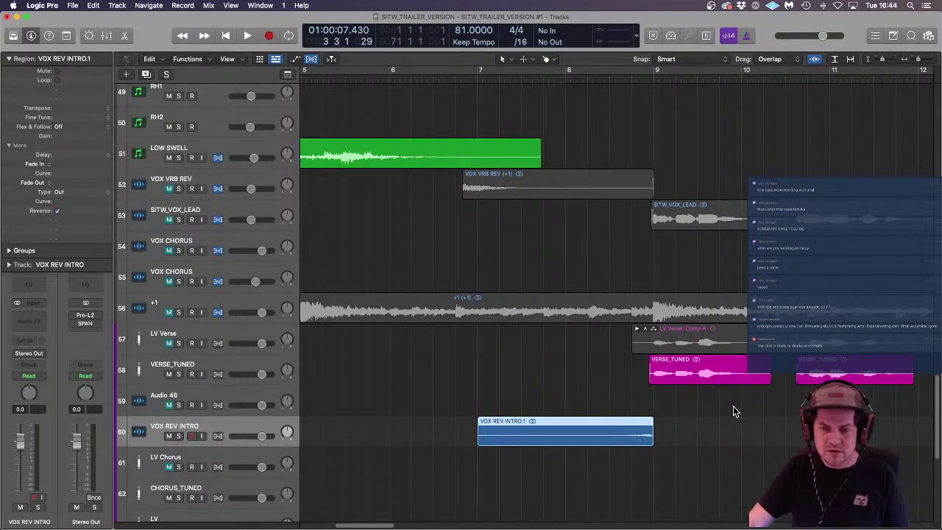
click(726, 450)
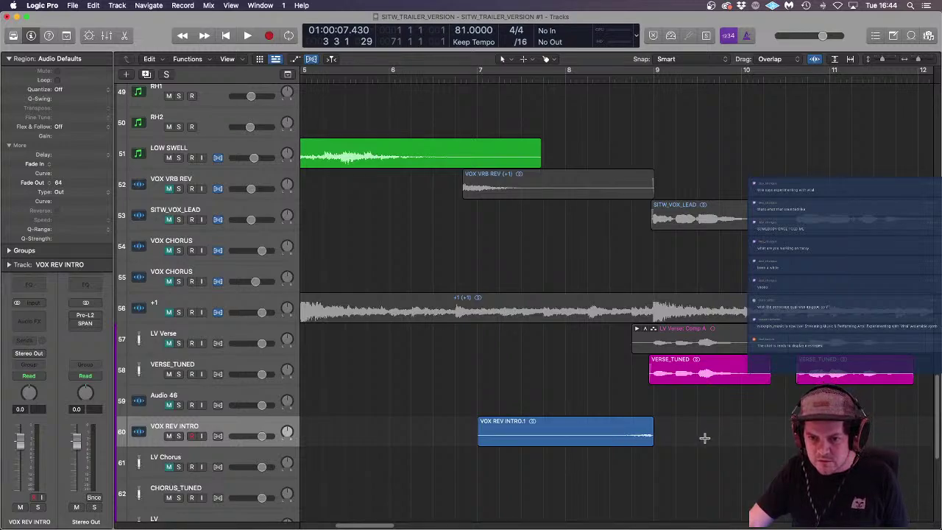
key(super+Right)
key(super+f)
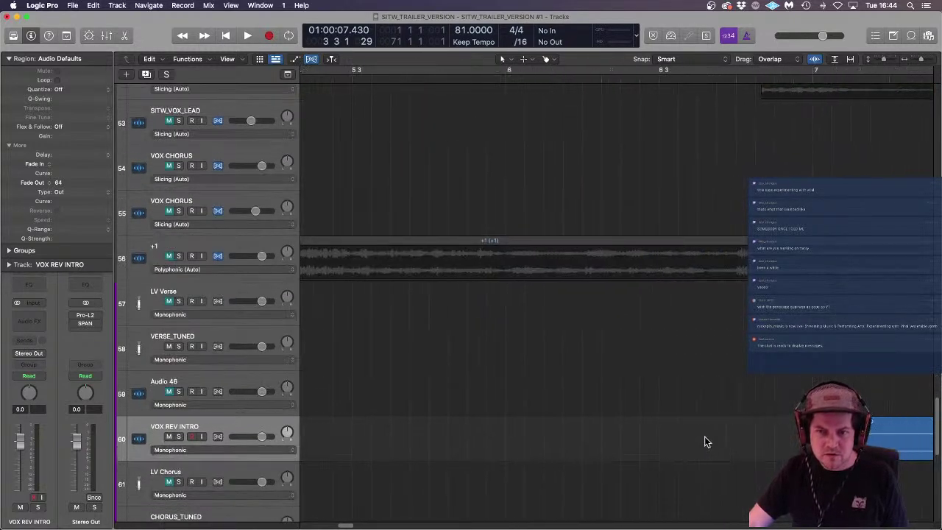
scroll(704, 441, right, 10)
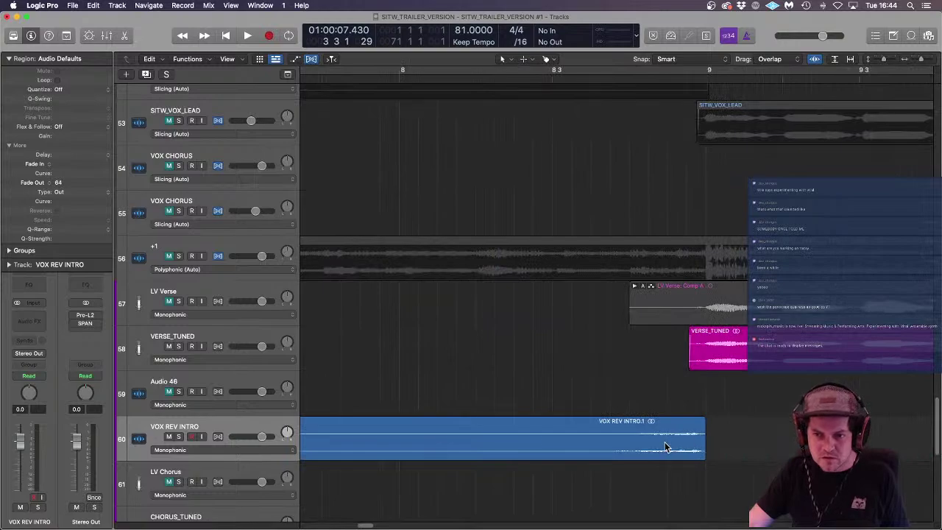
drag(664, 447, 673, 447)
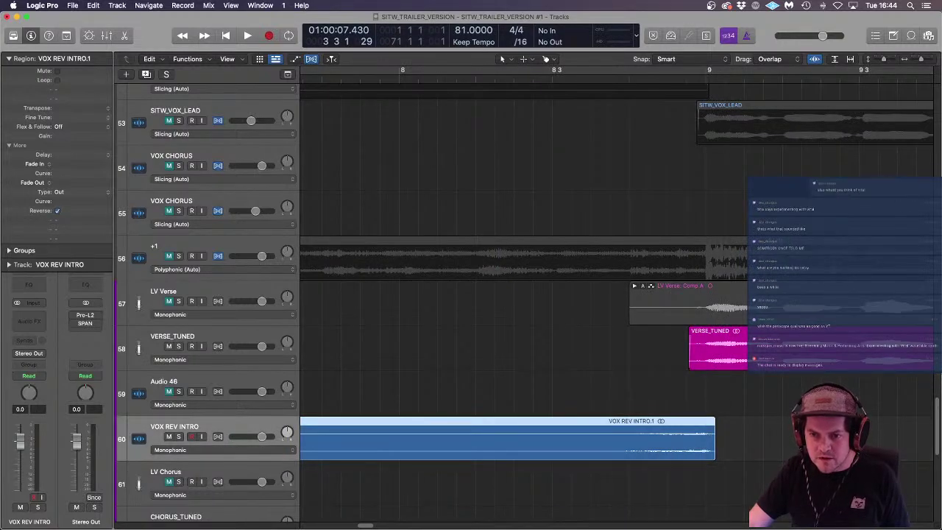
Step: Play the reversed reverb leading into the verse and lower the VOX REV INTRO fader to -2.4 dB
key(super+Left)
key(super+Left)
key(super+Left)
key(super+Left)
key(super+Left)
key(super+Left)
key(super+Left)
key(super+Left)
key(super+Left)
key(super+Left)
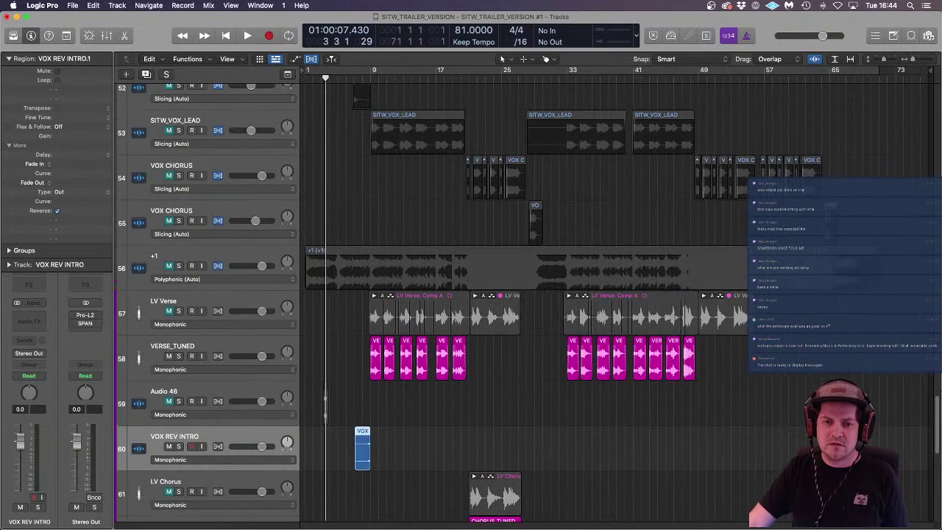
scroll(385, 155, up, 3)
click(346, 79)
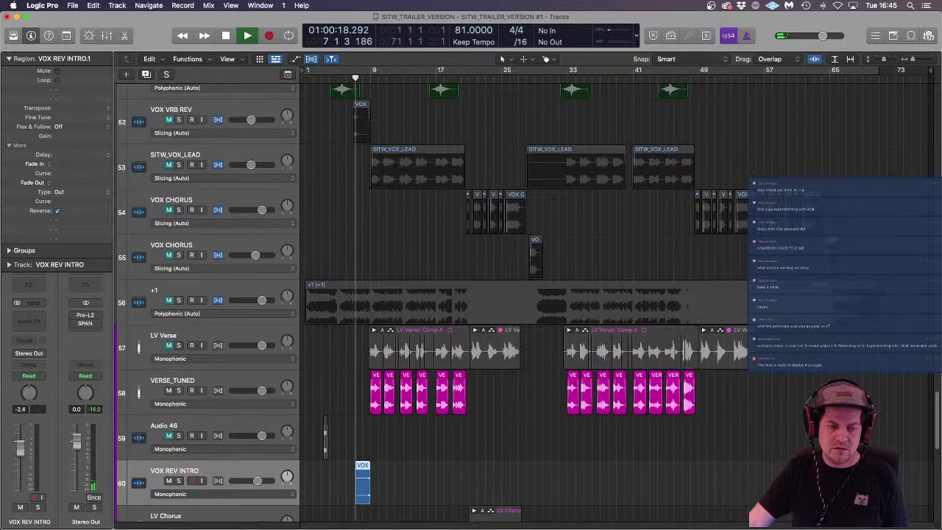
drag(22, 444, 23, 452)
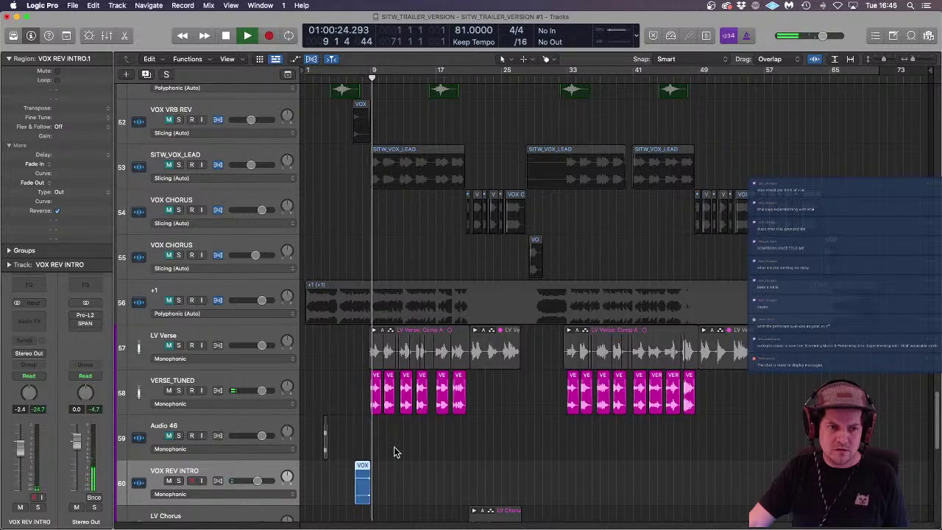
Step: Switch to Safari to check the live destinations on the Restream dashboard, and return to Logic Pro
key(super+Right)
key(super+Right)
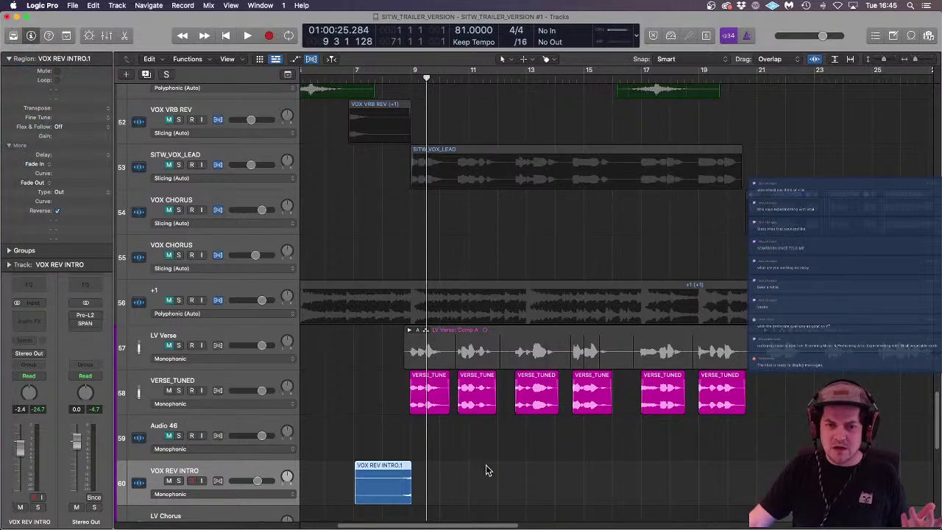
key(super+Right)
key(super+Right)
key(super+Right)
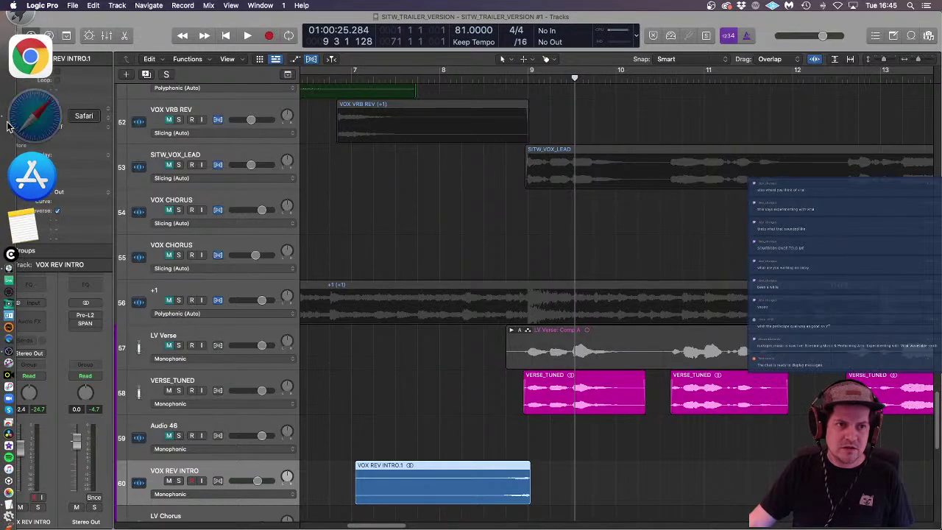
click(32, 118)
click(618, 35)
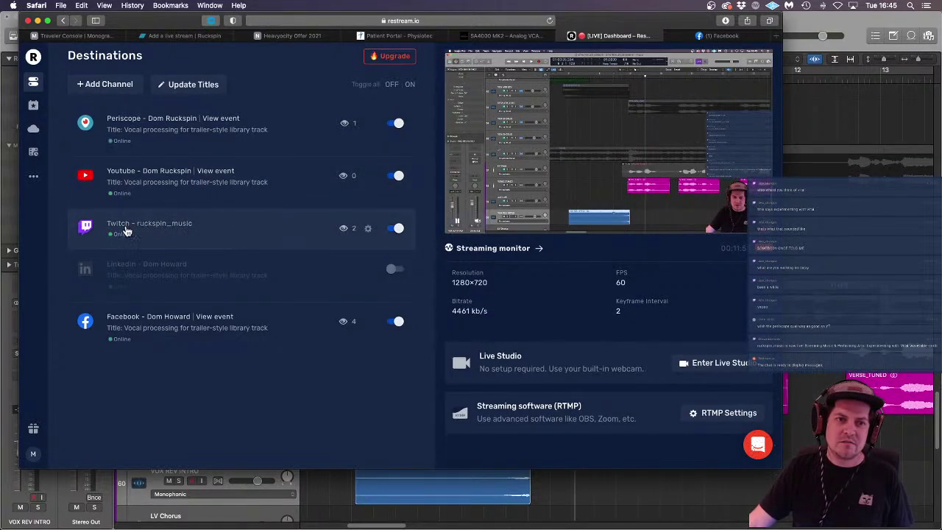
click(674, 495)
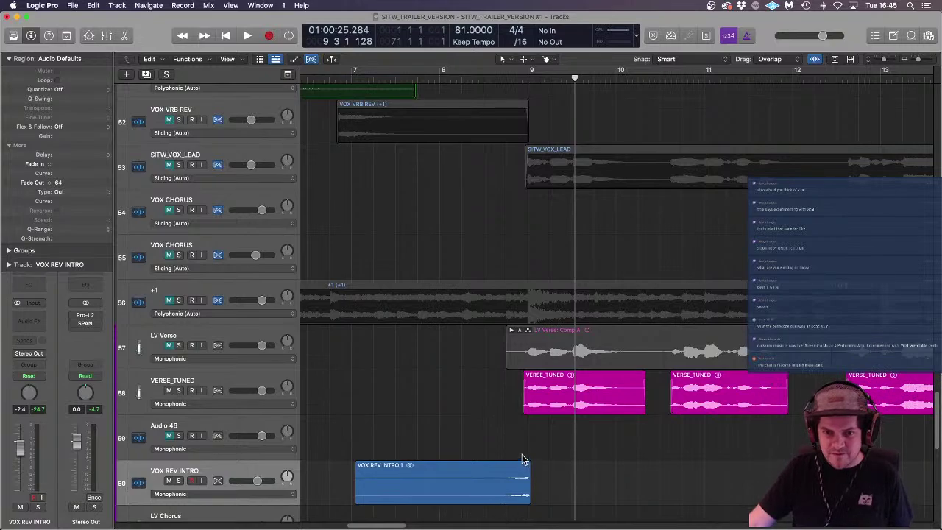
Step: Set the reversed VOX REV INTRO region's Fade In to 14, Fade Out to 8 and Gain to +6.0 dB
key(super+Down)
click(511, 502)
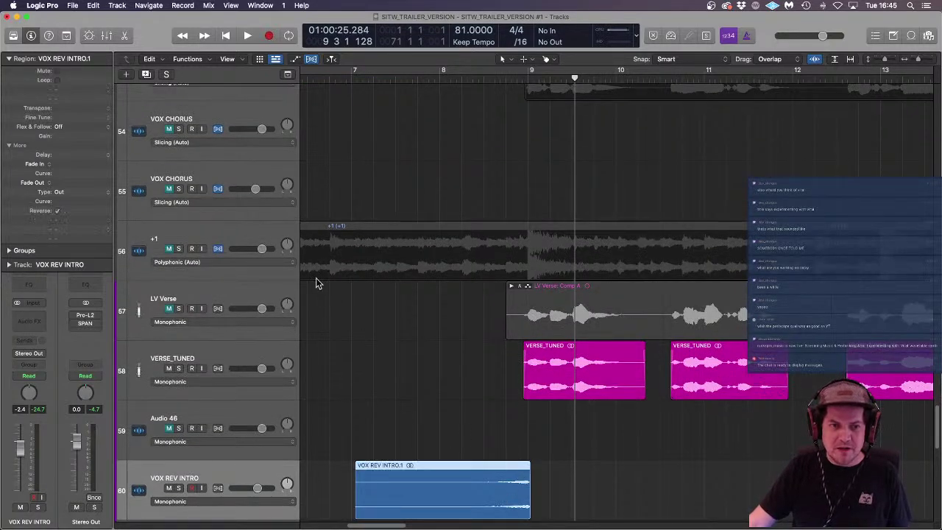
drag(80, 180, 83, 167)
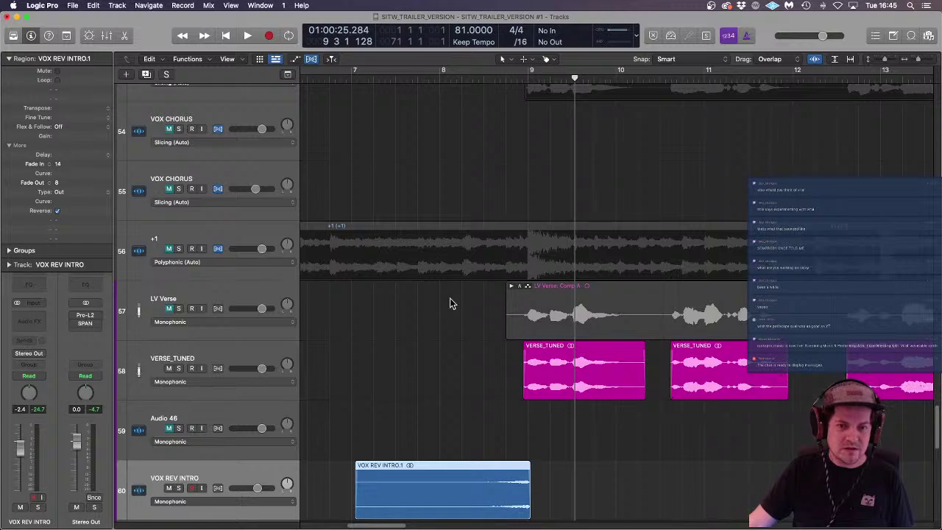
click(578, 483)
key(super+Right)
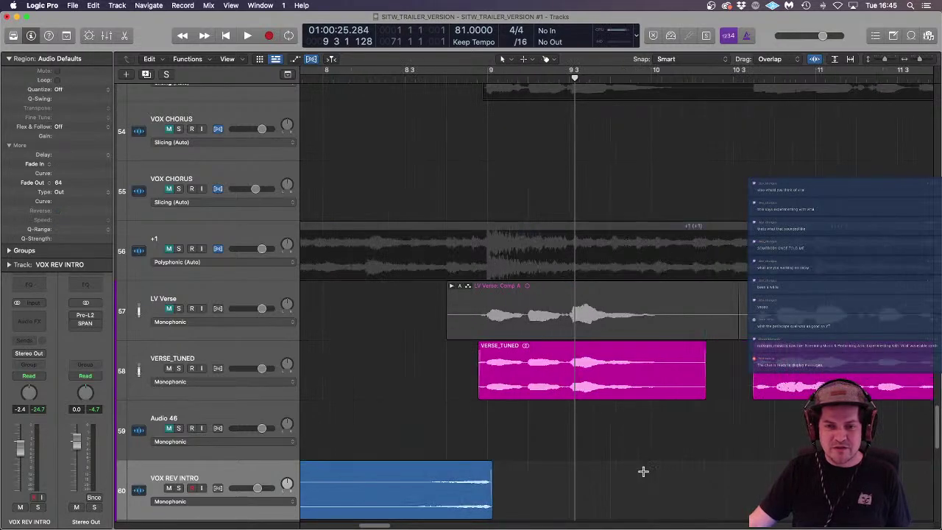
click(360, 485)
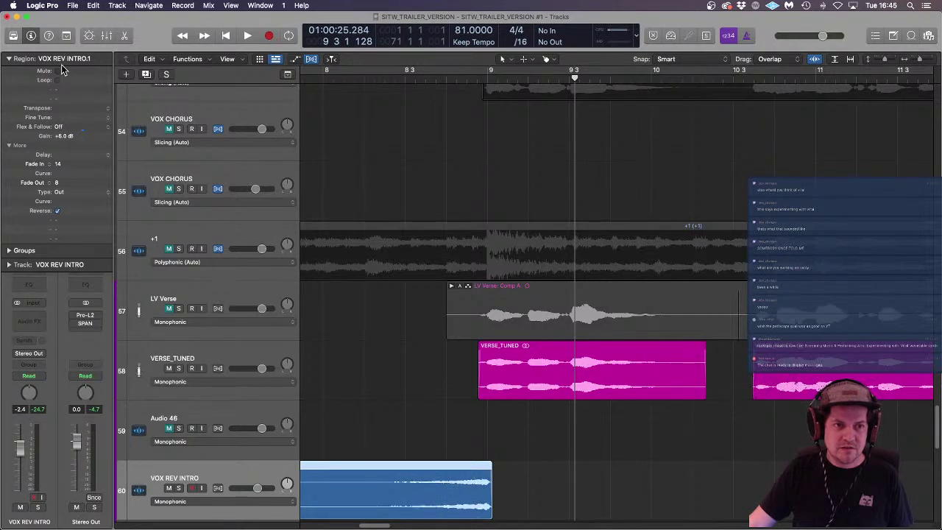
click(531, 485)
drag(452, 488, 455, 488)
Step: Play the louder reversed reverb from bar 7 into the verse and set the VOX REV INTRO fader to -2.0 dB
scroll(671, 466, down, 6)
scroll(671, 466, up, 1)
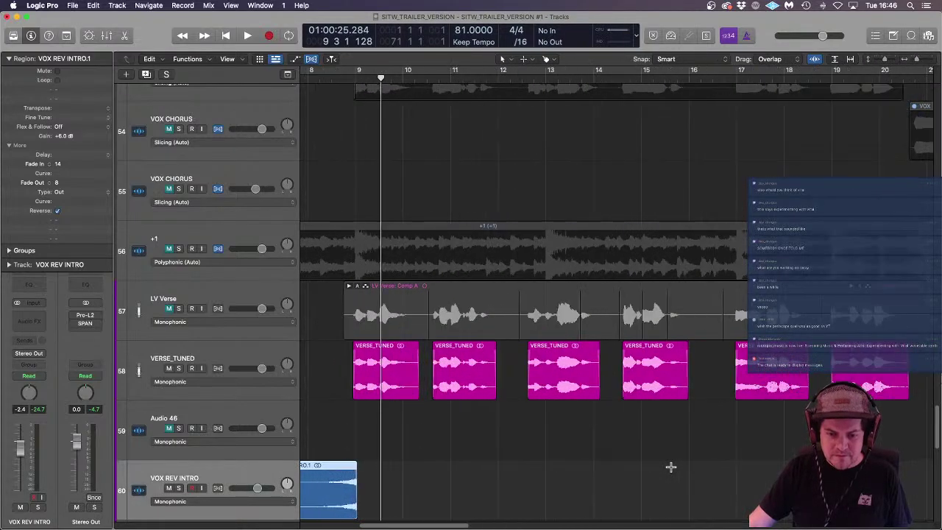
scroll(671, 466, left, 5)
scroll(454, 189, up, 2)
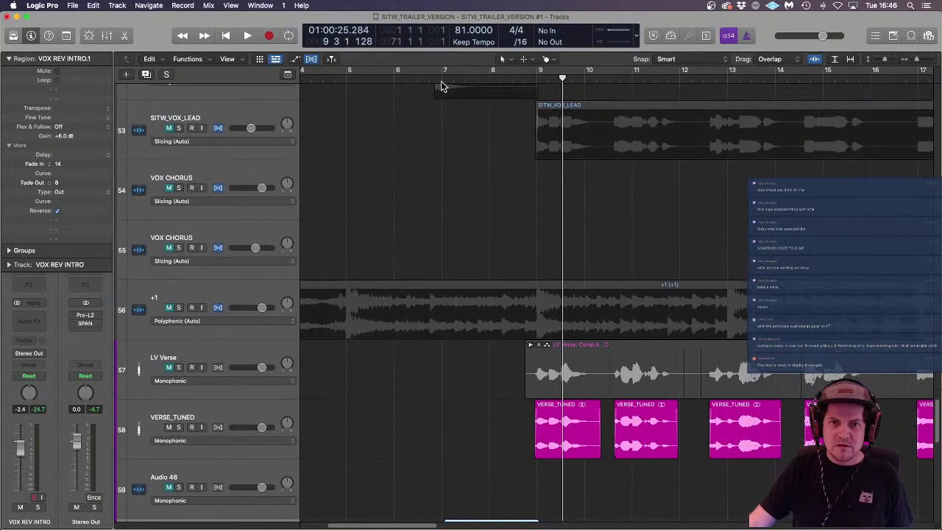
click(442, 76)
key(space)
scroll(595, 486, down, 3)
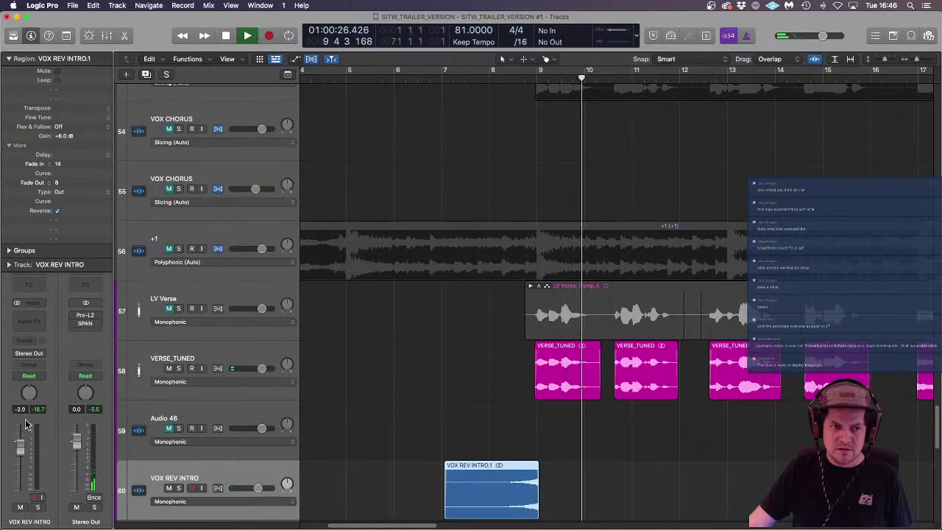
Step: Route the VOX REV INTRO track's output to Bus 16 (FX)
click(30, 356)
mouse_move(40, 396)
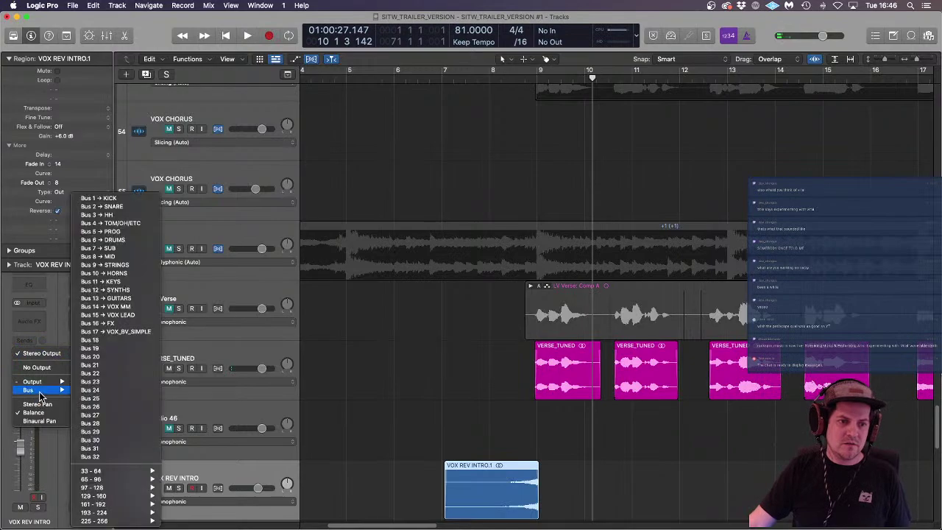
click(103, 324)
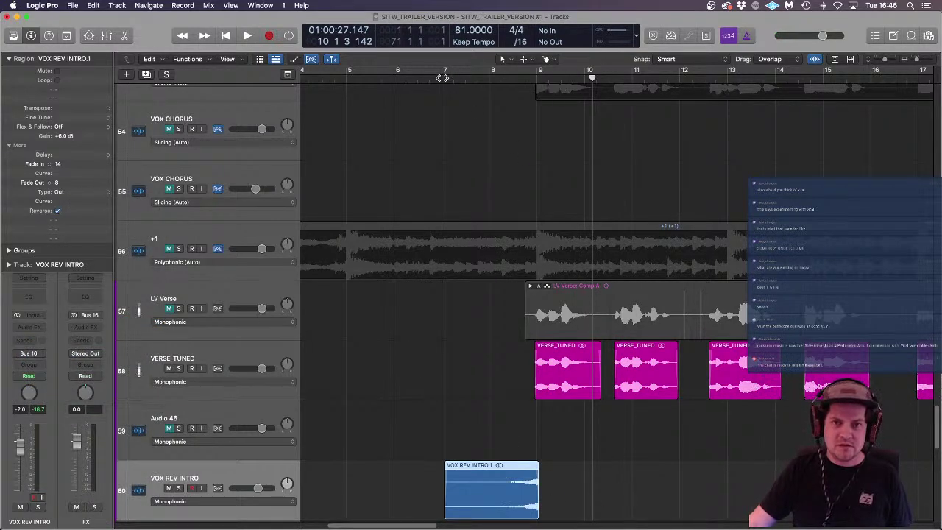
Step: Replay the transition from bar 7 and reset the VOX REV INTRO fader to 0.0 dB
click(443, 78)
key(space)
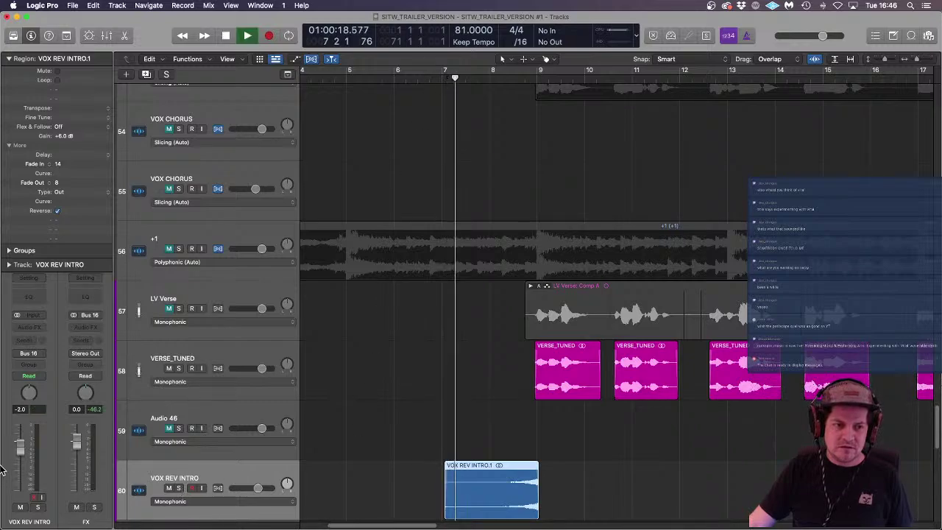
alt+click(21, 448)
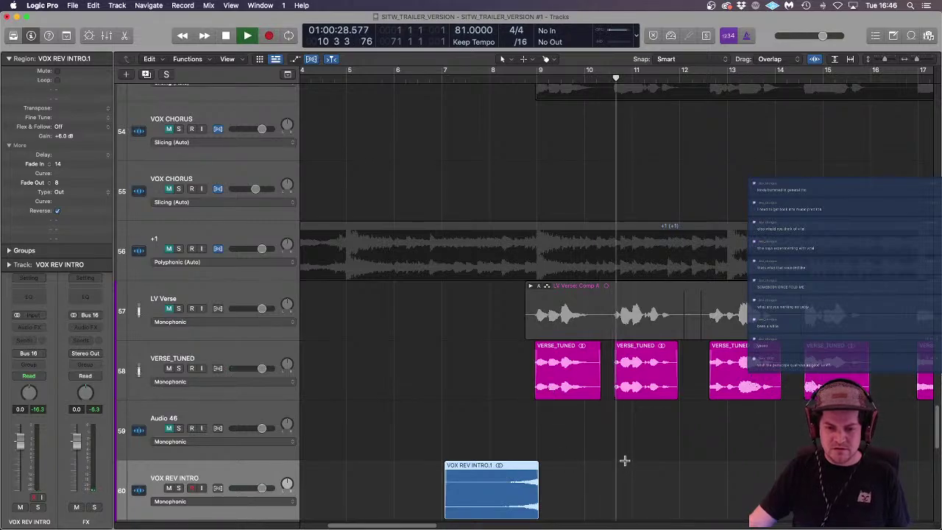
Step: Play through the verse into the chorus and inspect the opening of the CHORUS_TUNED region at bar 21
key(super+Left)
key(super+Left)
key(super+Left)
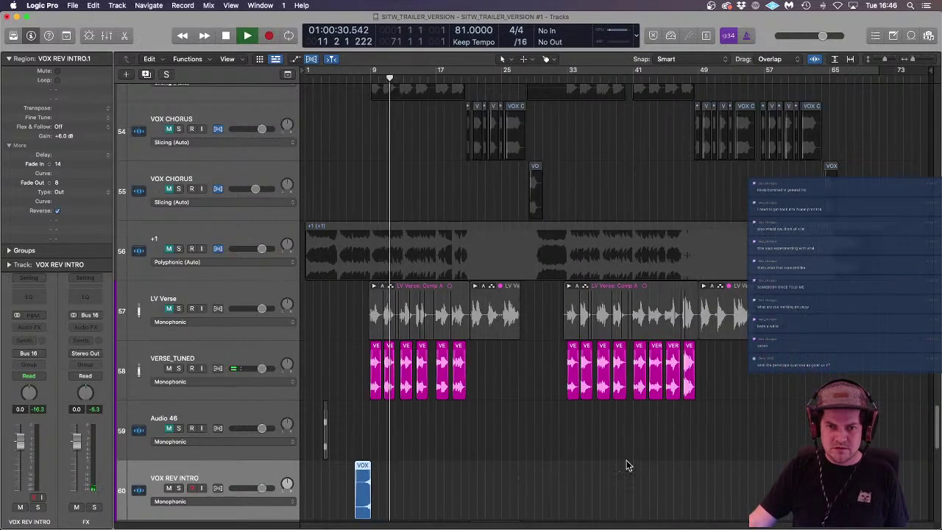
scroll(629, 463, down, 2)
key(super+Right)
key(super+Right)
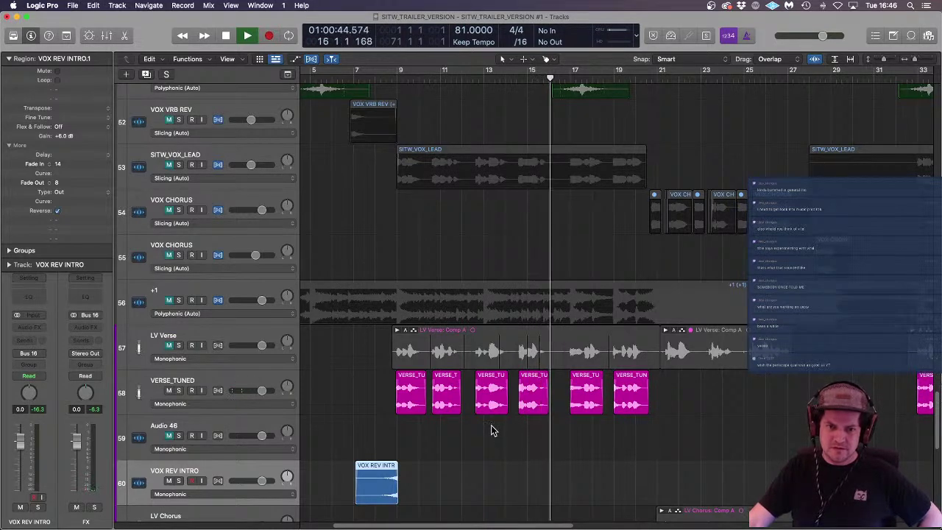
click(257, 374)
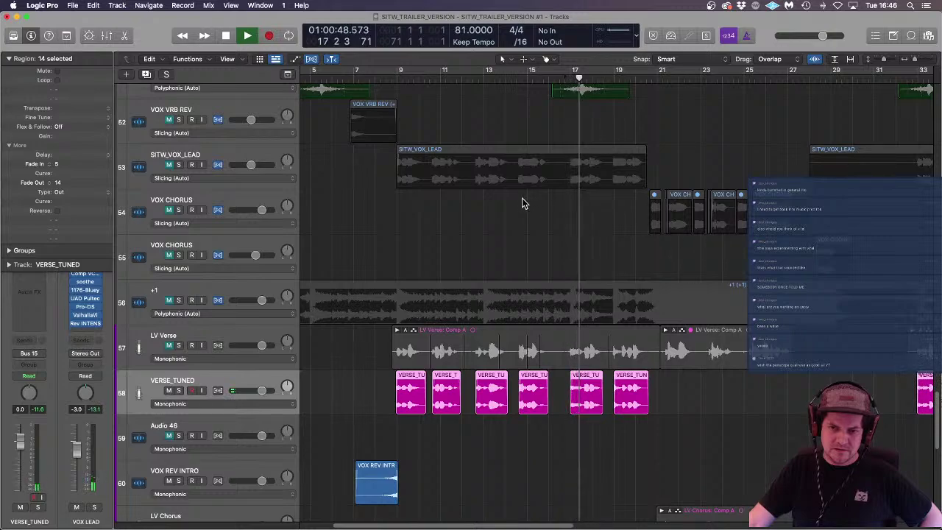
scroll(681, 423, down, 2)
scroll(681, 423, down, 5)
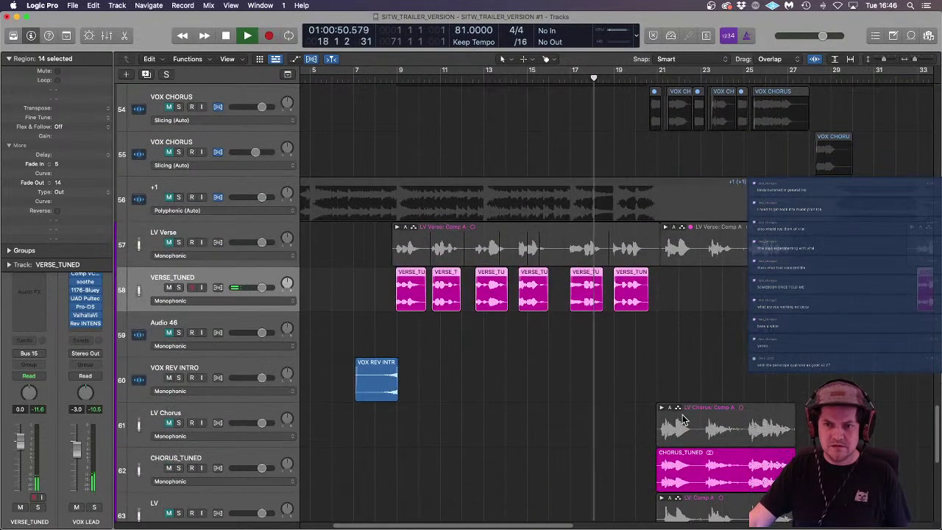
click(254, 397)
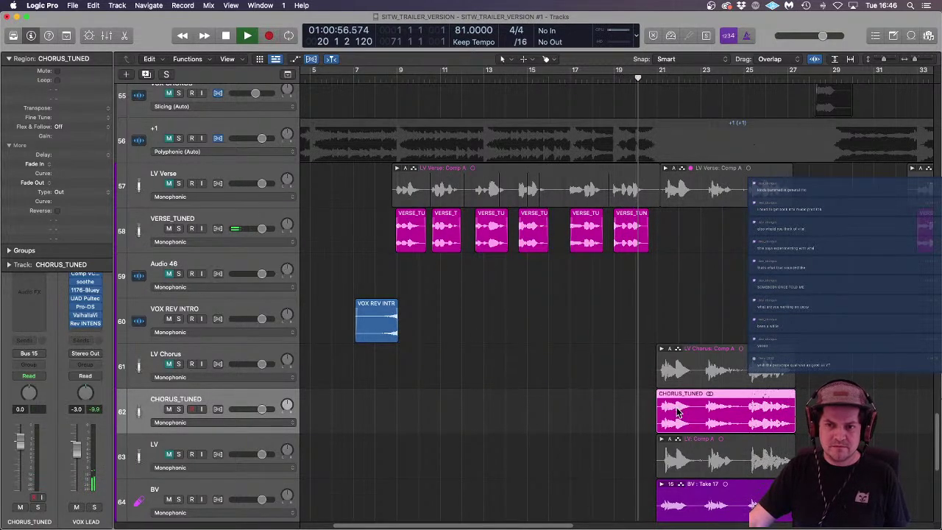
key(super+Right)
key(super+Right)
key(super+Right)
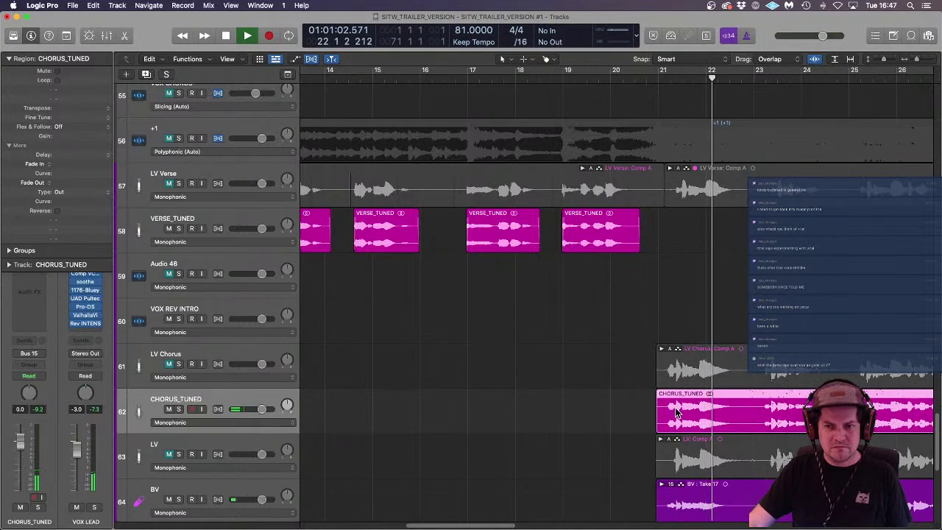
key(space)
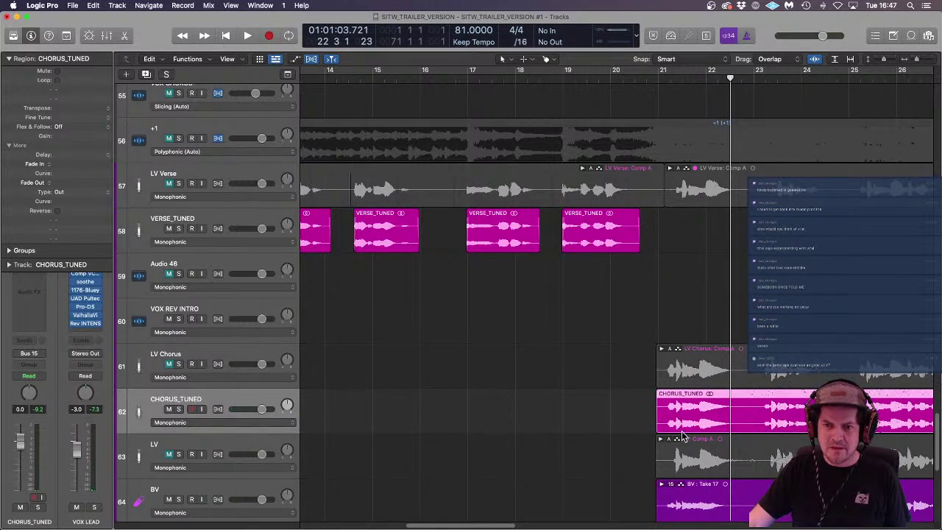
Step: Copy the short opening snippet of CHORUS_TUNED to the Audio 46 track near bar 16, solo that track and play the snippet
drag(675, 406, 431, 268)
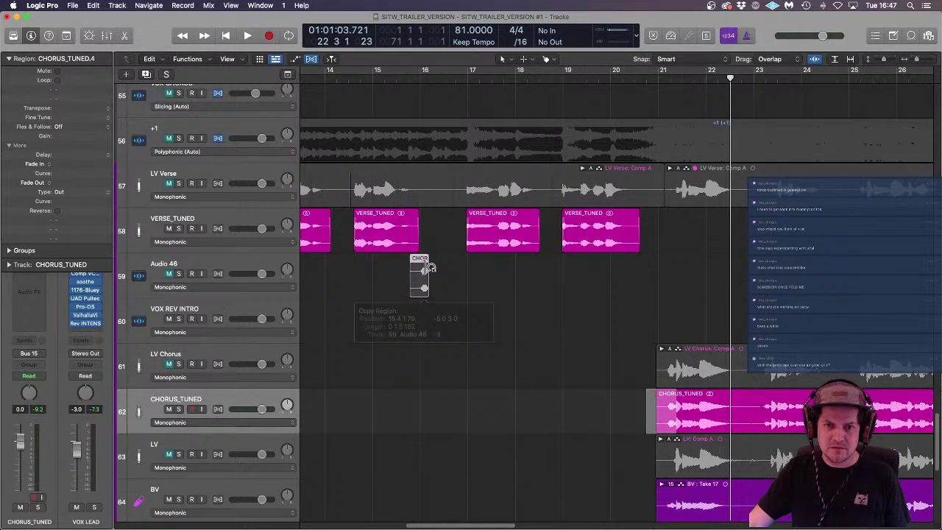
click(179, 274)
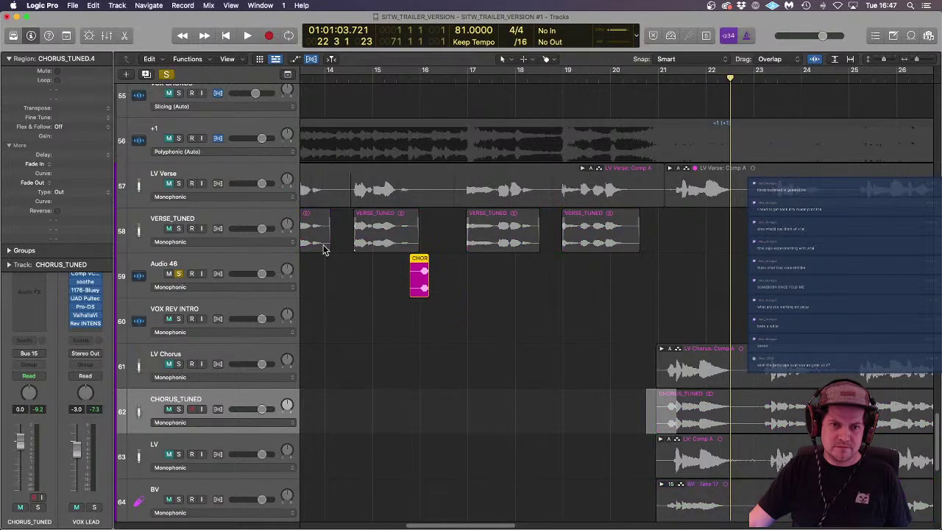
click(408, 80)
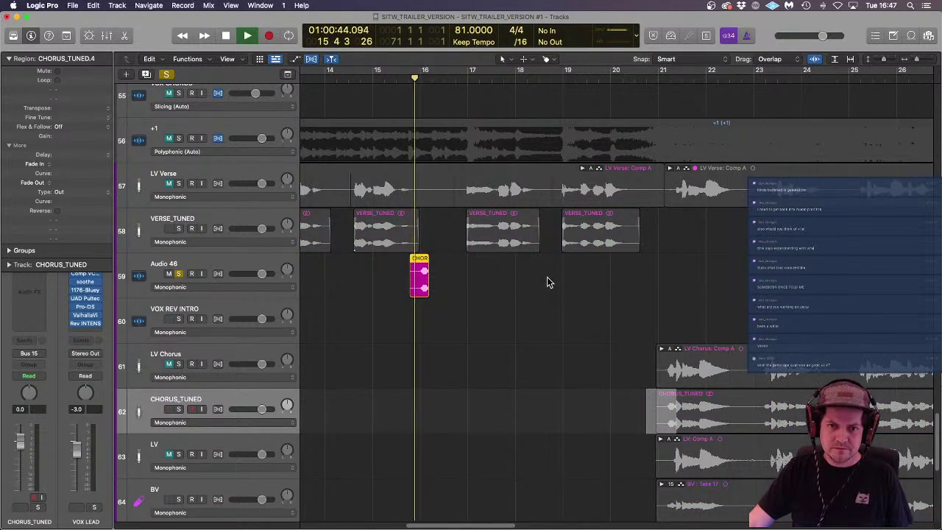
Step: Trim both ends of the copied CHORUS_TUNED snippet on Audio 46 to a short sustained vocal sound and audition it
scroll(393, 289, up, 8)
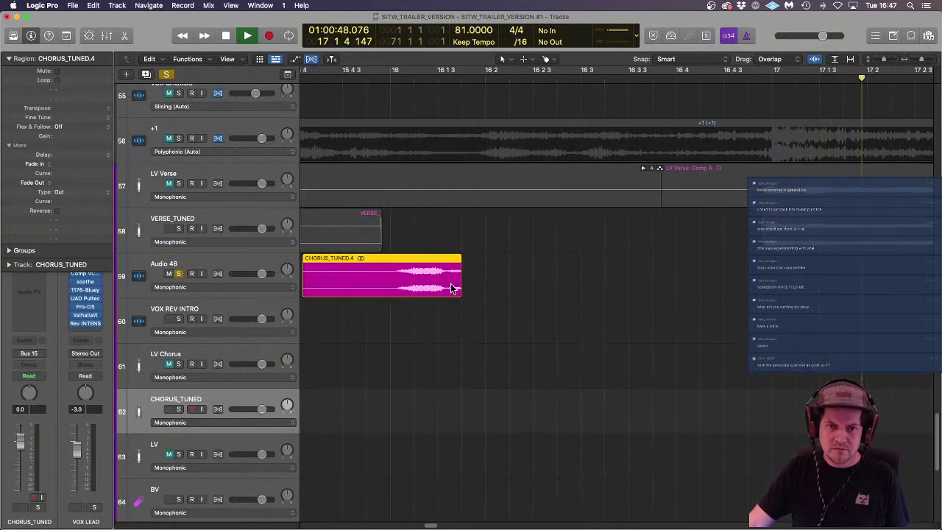
key(space)
drag(458, 290, 441, 291)
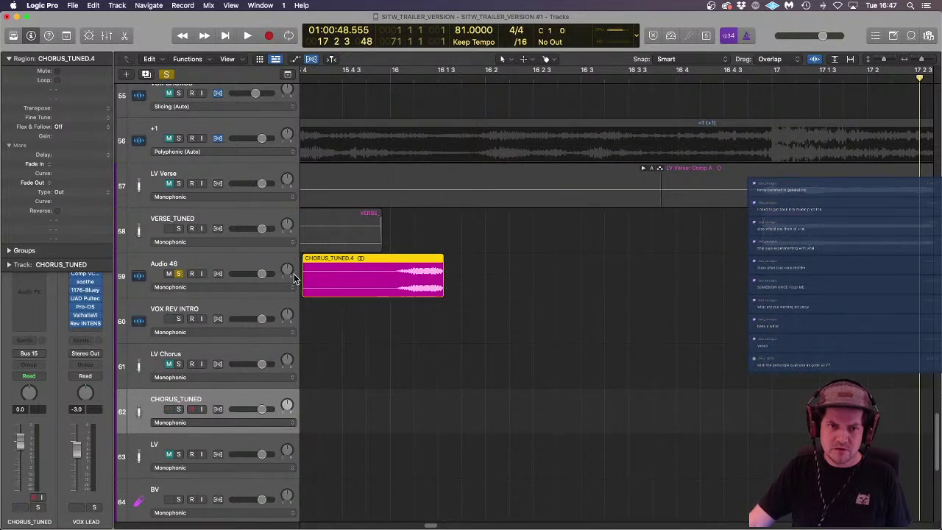
drag(306, 288, 413, 288)
click(413, 88)
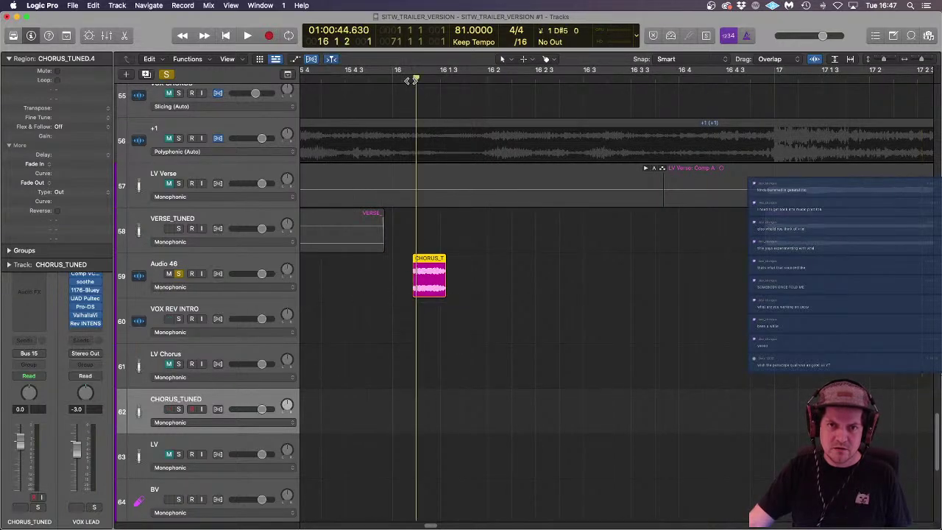
key(space)
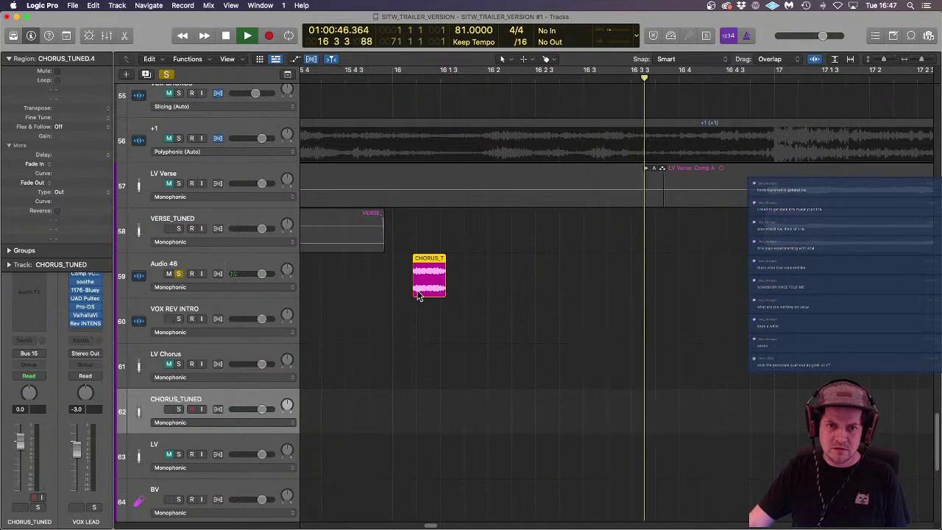
drag(443, 288, 434, 291)
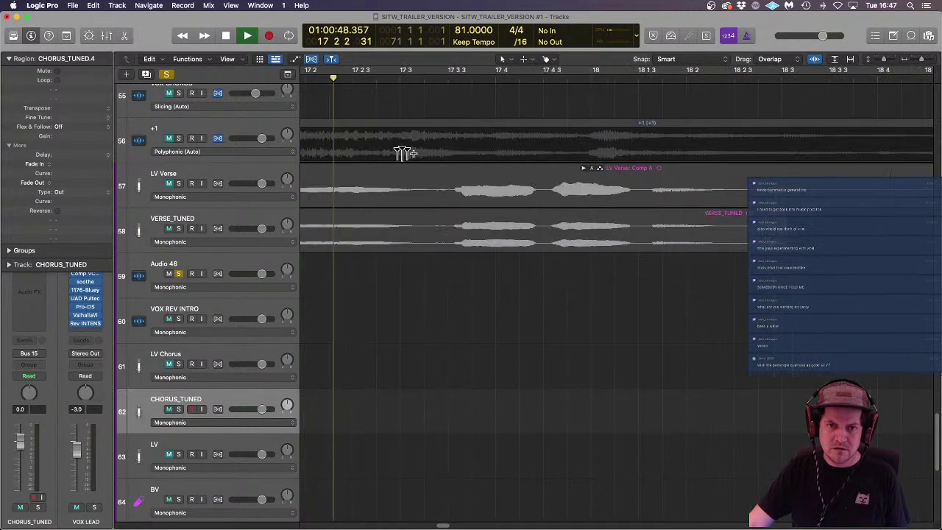
Step: Replay the trimmed snippet from bar 15 through the reverb on the soloed Audio 46 track
scroll(395, 126, down, 8)
scroll(368, 363, left, 2)
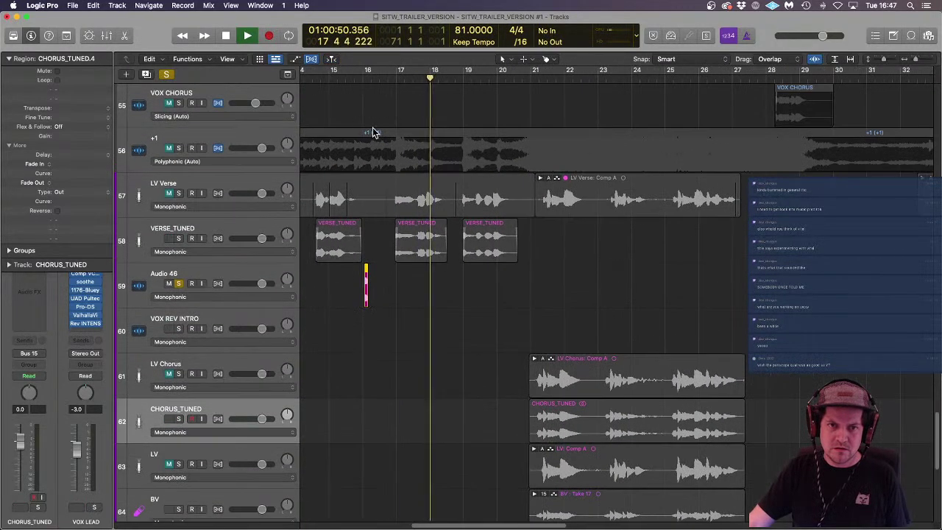
click(343, 76)
click(235, 269)
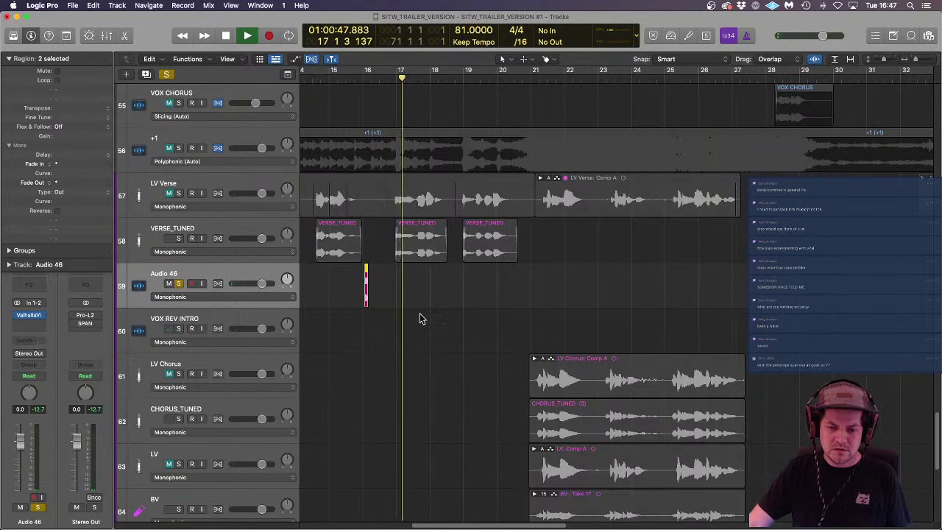
click(478, 292)
Step: Set both Fade In and Fade Out of the trimmed chorus snippet on Audio 46 to 30
scroll(375, 291, up, 10)
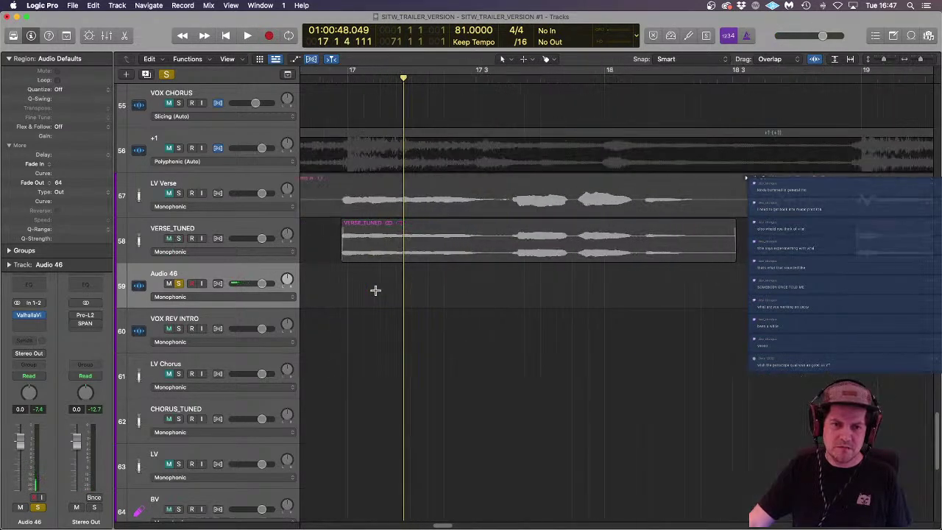
scroll(375, 290, down, 3)
scroll(375, 295, left, 8)
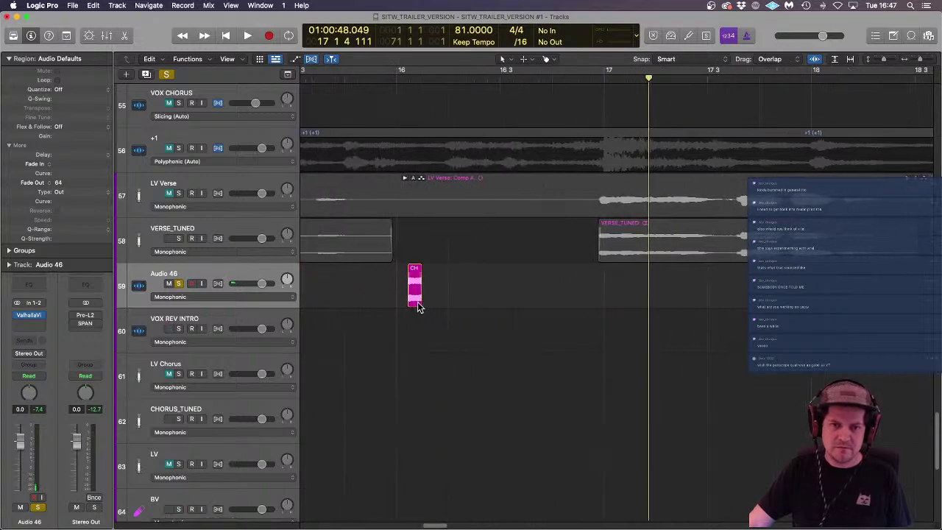
click(420, 292)
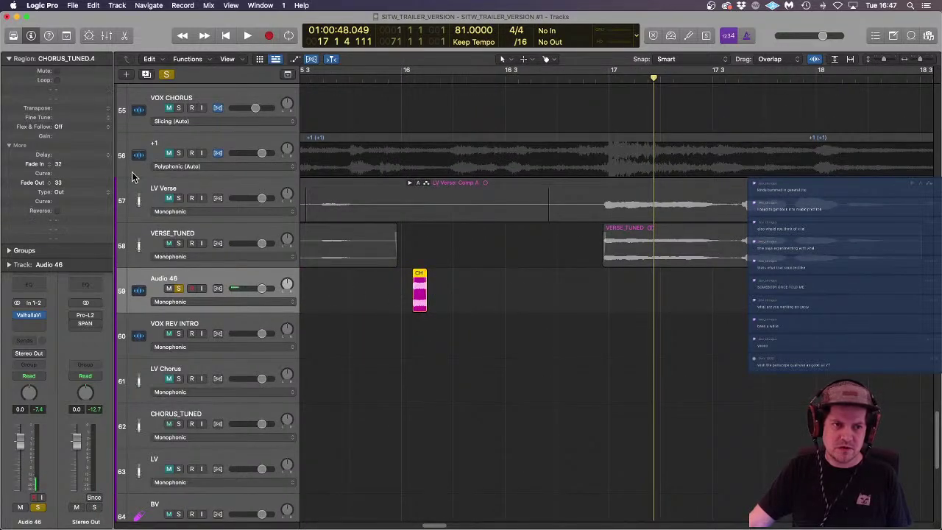
drag(53, 184, 60, 193)
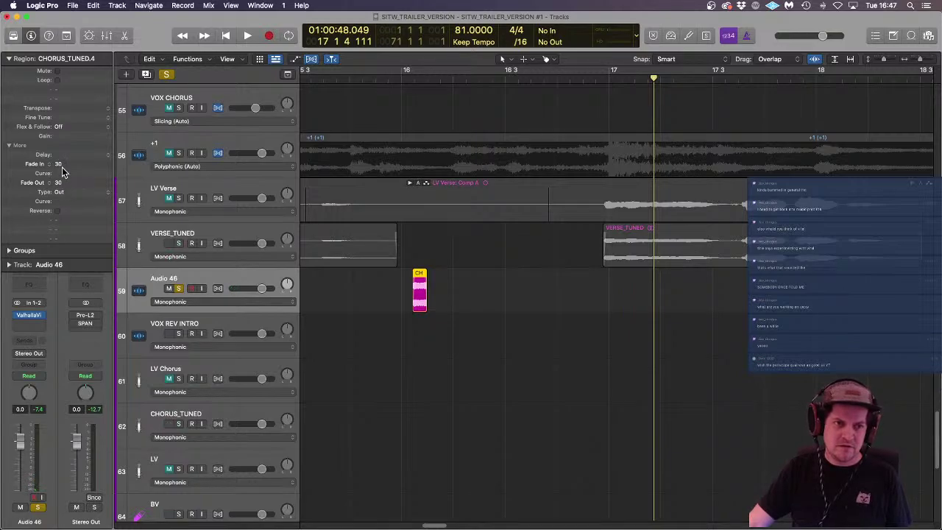
click(445, 293)
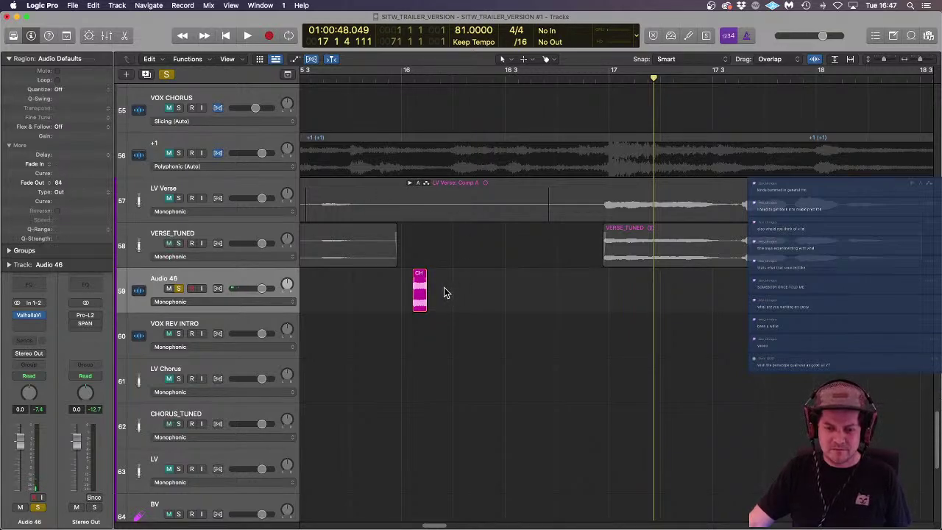
click(419, 295)
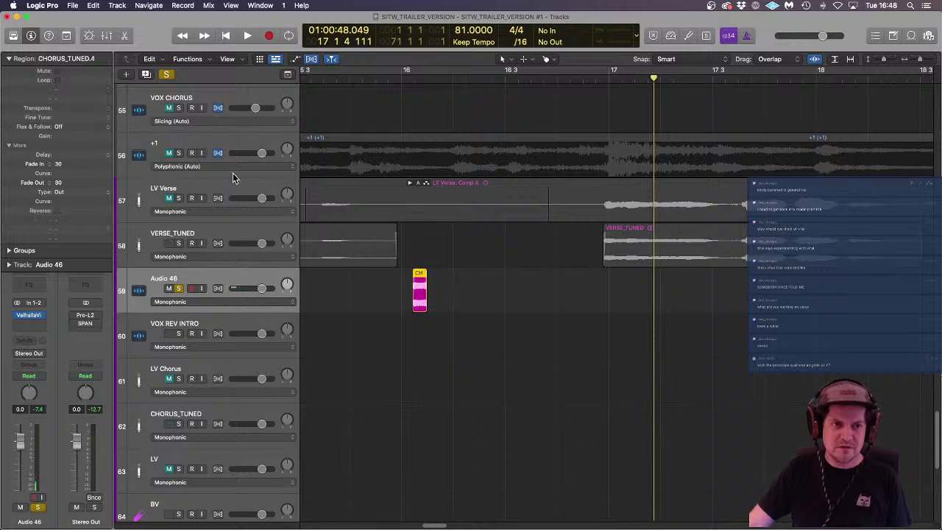
Step: Bounce the faded chorus snippet in place to a new track named CHORUS VOX REV, including the audio tail
right_click(421, 288)
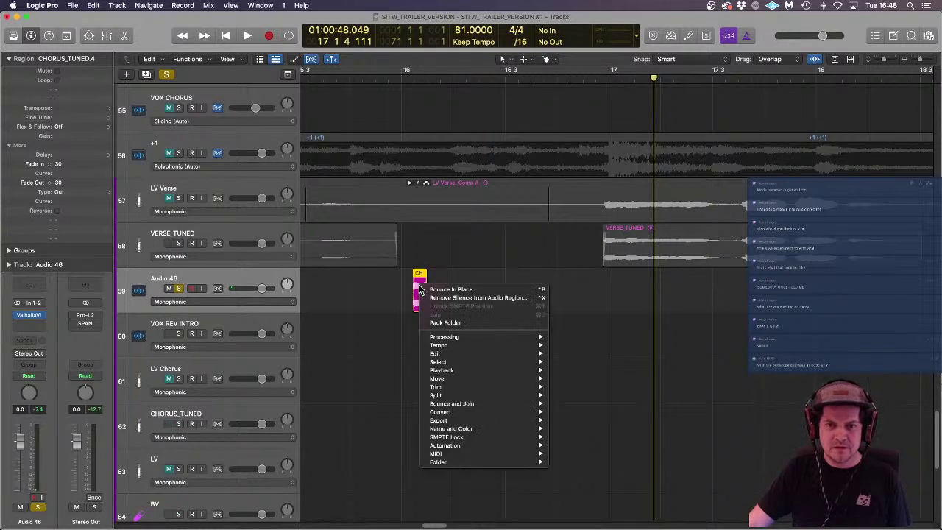
click(450, 290)
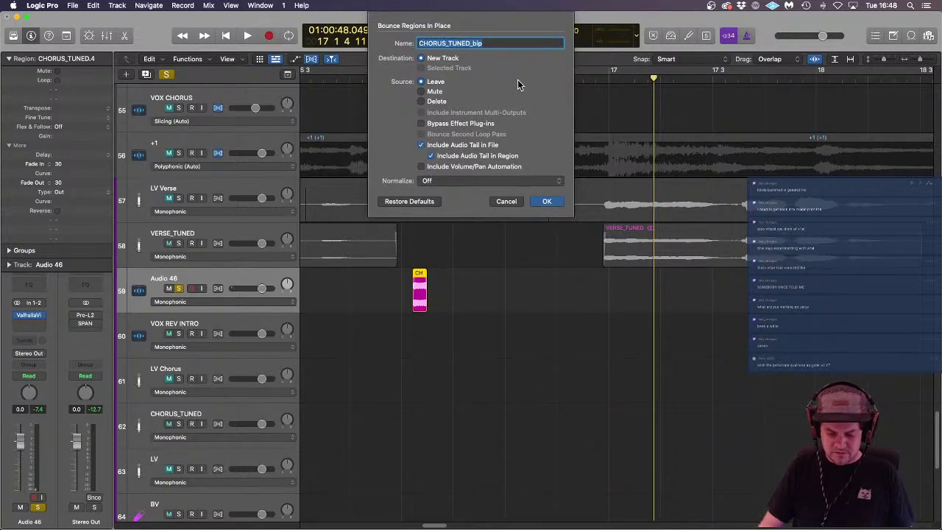
text(CHORUS)
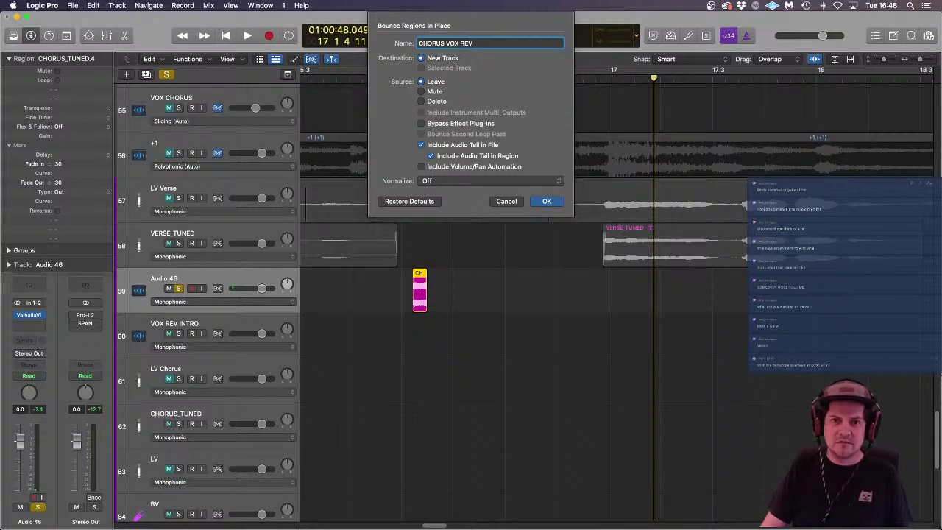
text(VOX REV)
key(Return)
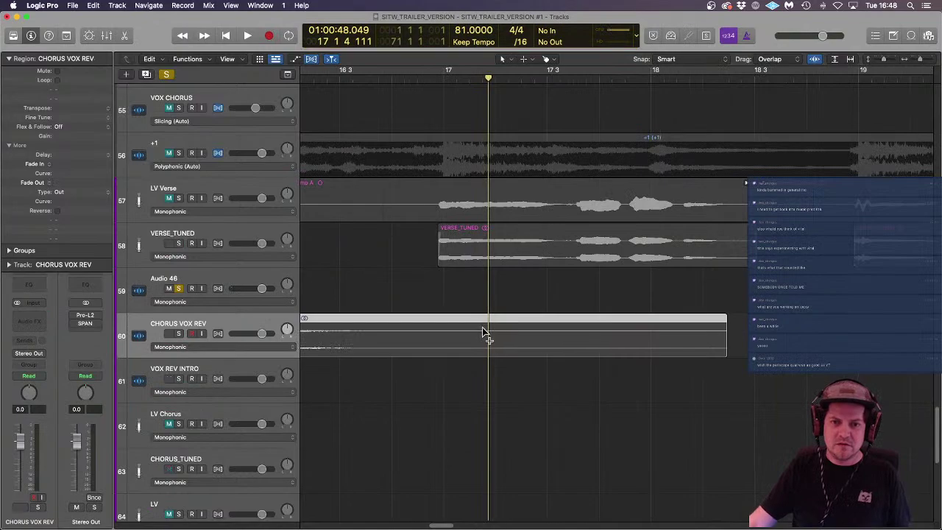
Step: Unsolo the Audio 46 track and mute it
scroll(483, 331, left, 5)
click(420, 291)
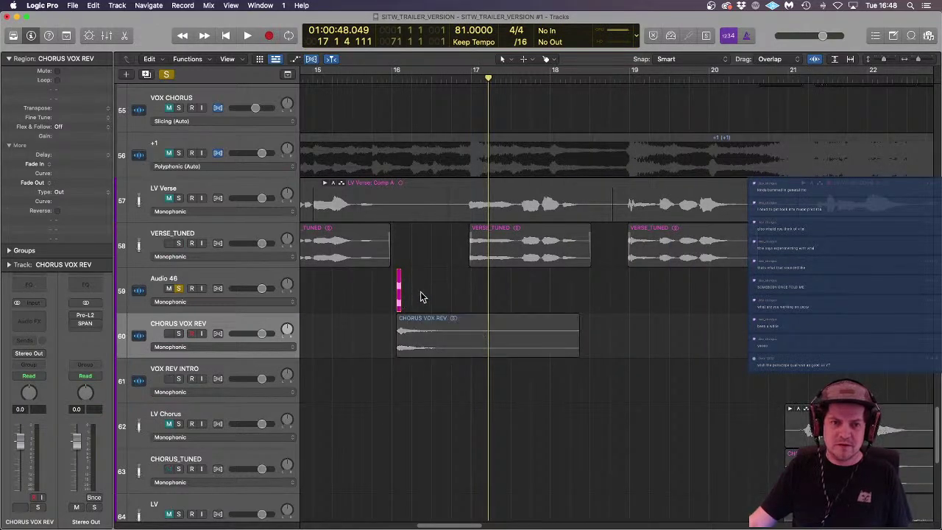
click(179, 288)
click(169, 288)
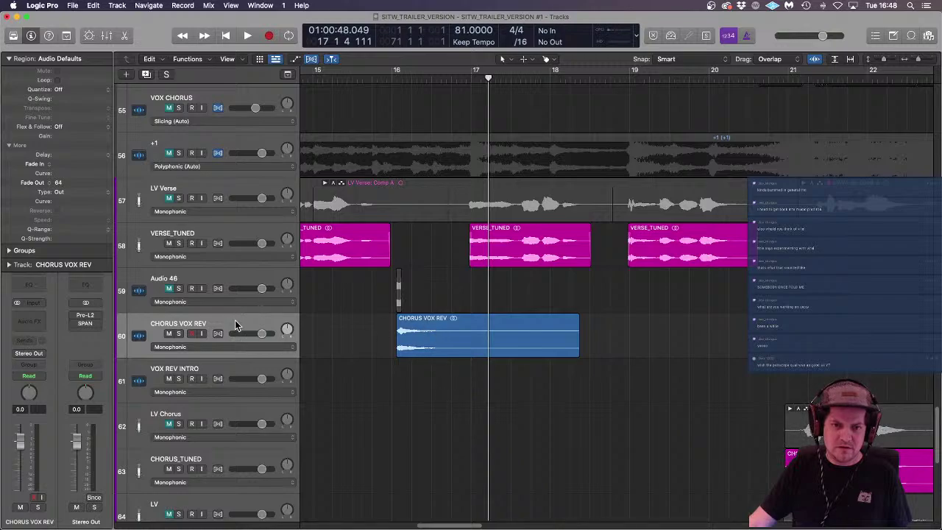
Step: Move the CHORUS VOX REV track between LV Chorus and CHORUS_TUNED and route its output to Bus 16 (FX)
drag(235, 320, 243, 431)
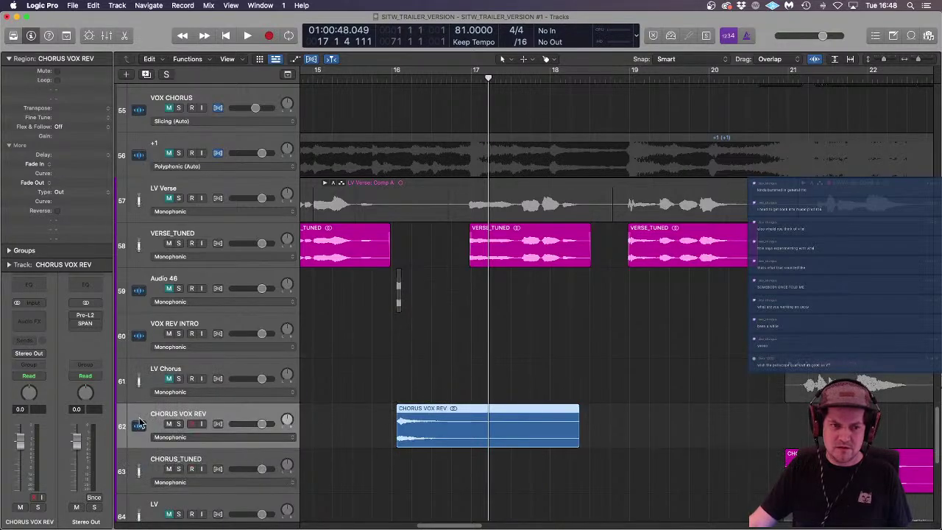
click(29, 353)
mouse_move(29, 390)
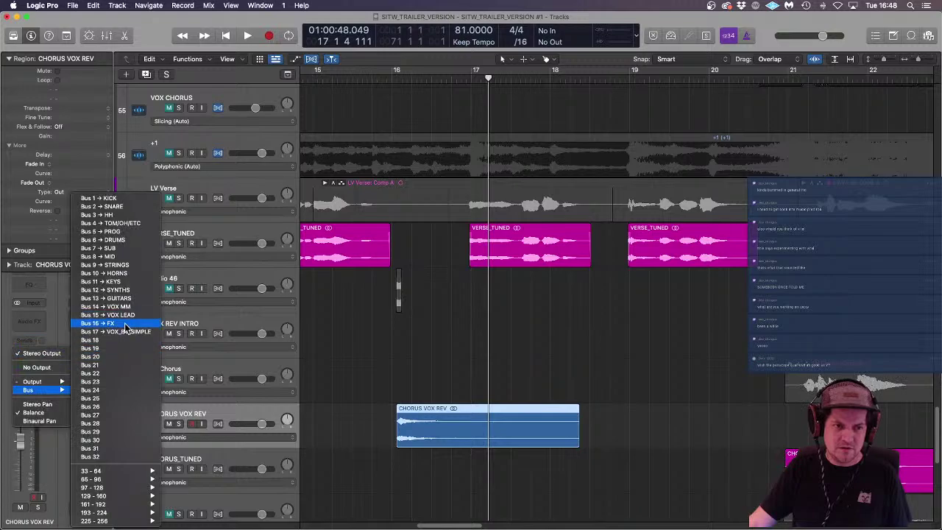
click(126, 324)
Step: Move the CHORUS VOX REV region to start near bar 19, leading into the chorus, and reverse it
drag(483, 427, 673, 417)
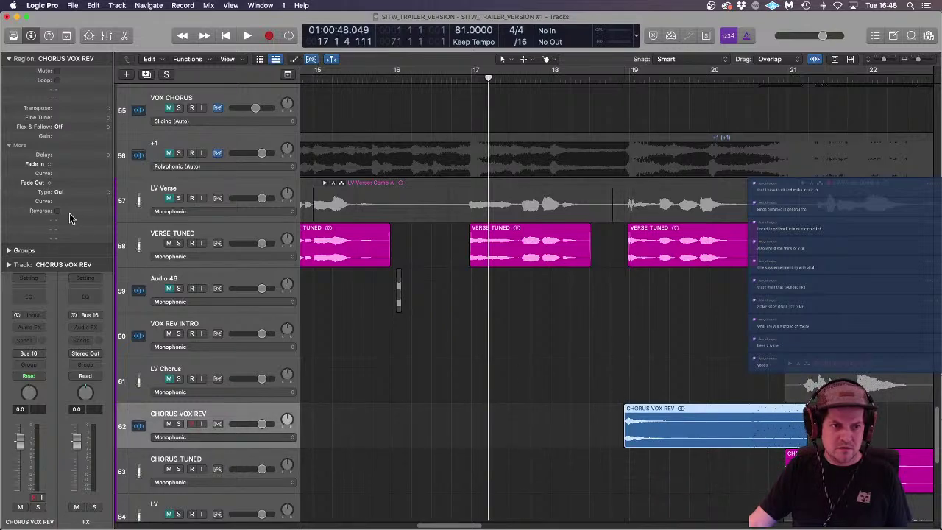
click(728, 382)
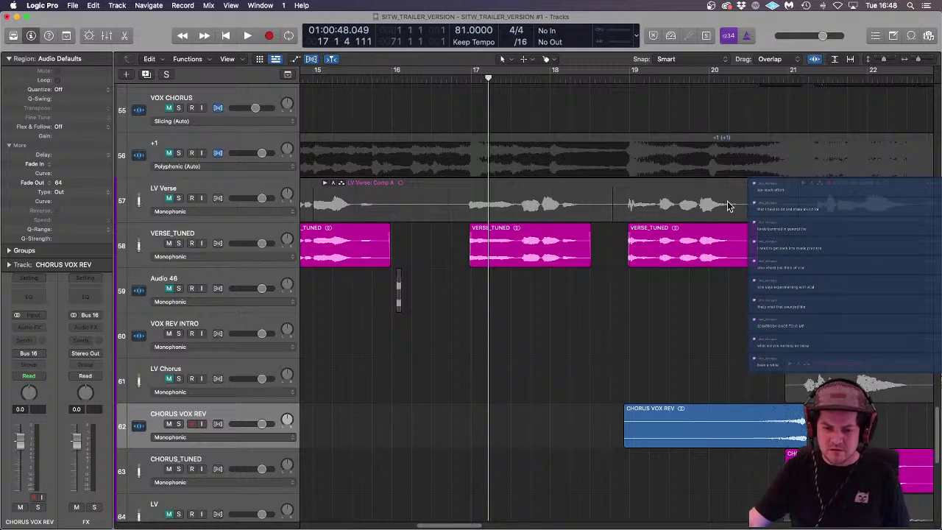
Step: Delete the quiet beginning of the reversed CHORUS VOX REV region up to bar 20
scroll(787, 273, up, 2)
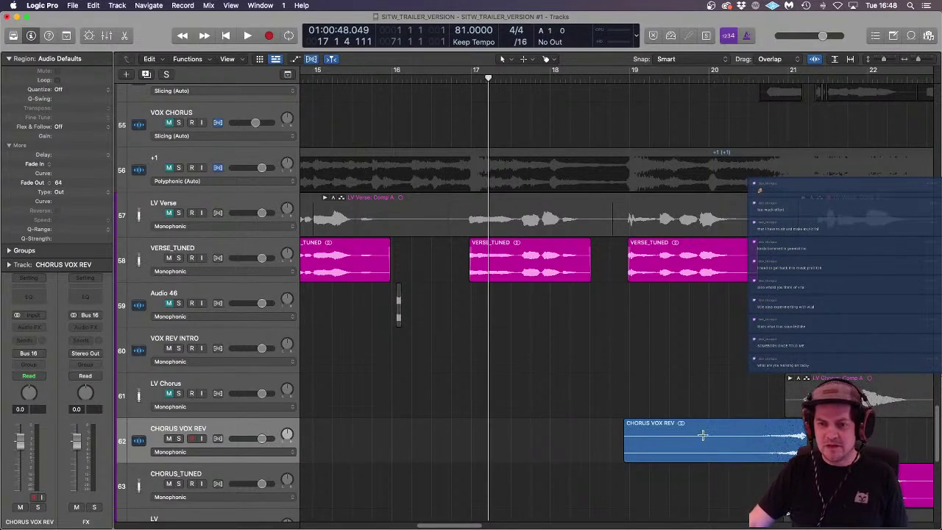
drag(702, 435, 605, 442)
key(Delete)
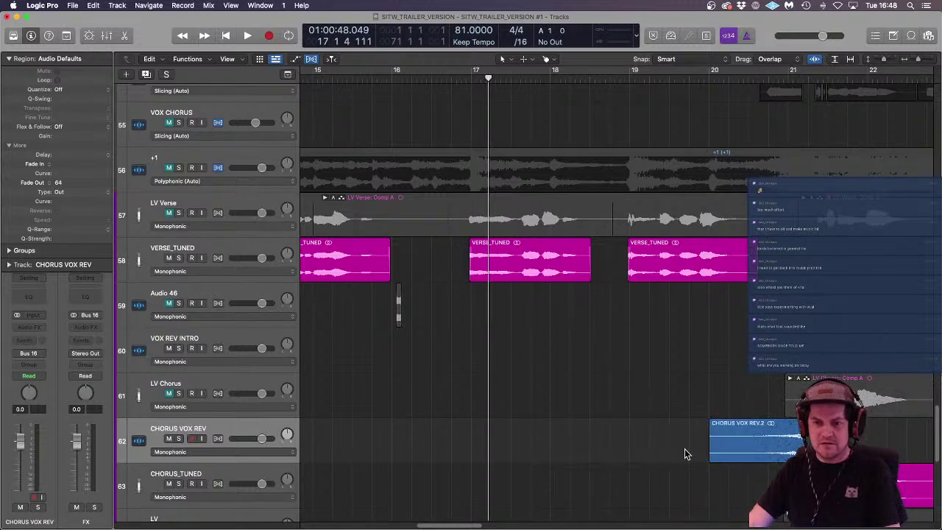
Step: Give the reversed CHORUS VOX REV region a fade-in of 68 and a fade-out of 2
click(713, 428)
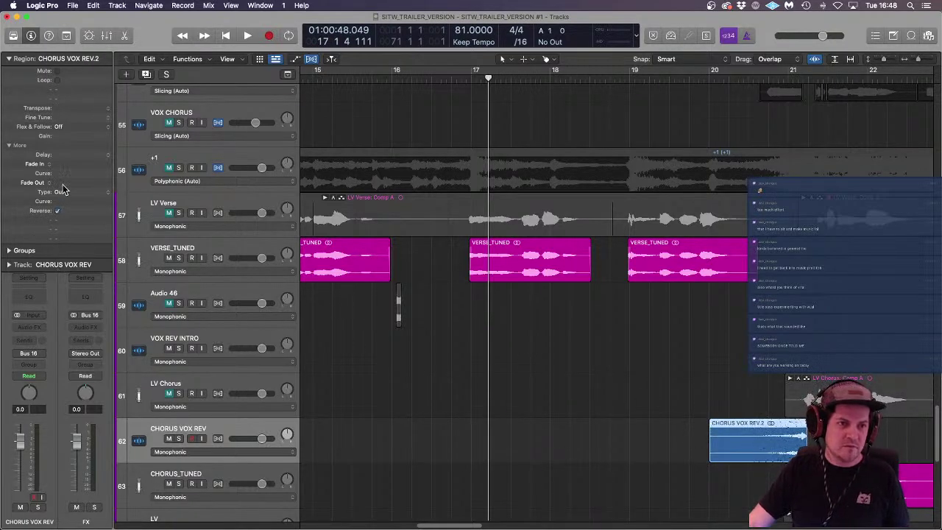
drag(64, 169, 82, 97)
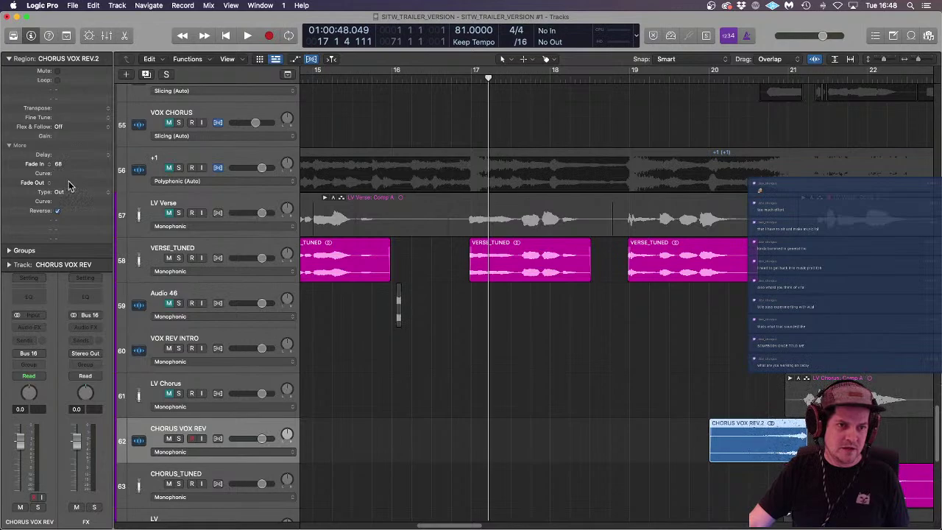
drag(68, 186, 70, 185)
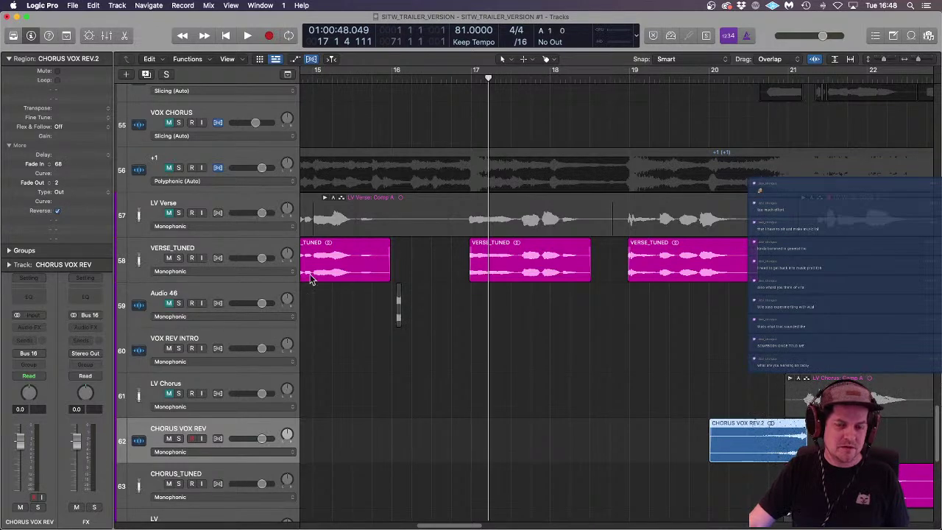
click(675, 384)
Step: Examine how the reversed vocal swells line up with the verse and chorus vocals between about bars 6 and 28
key(super+Left)
key(super+Left)
key(super+Left)
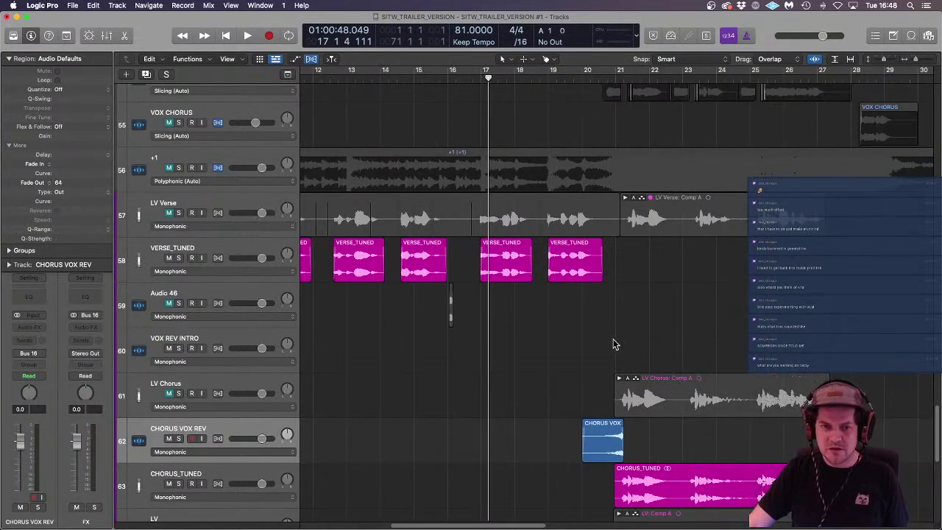
scroll(615, 345, left, 5)
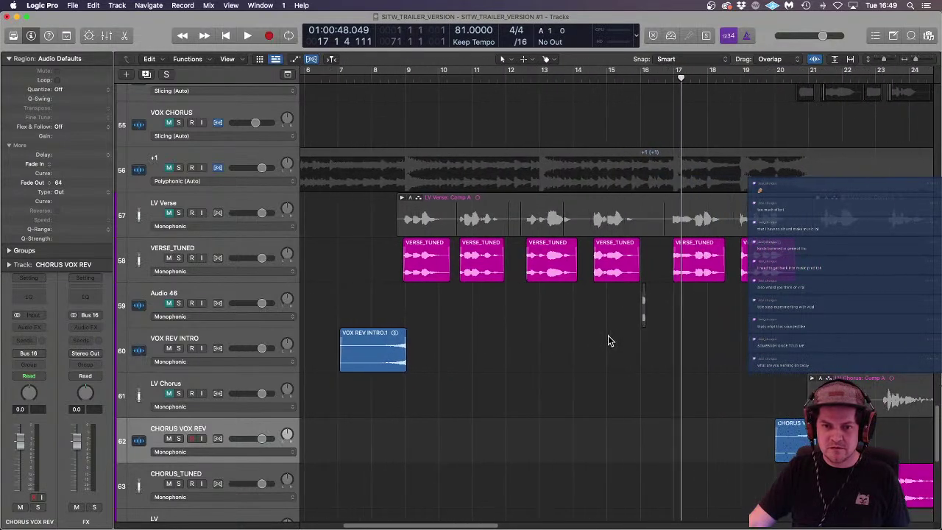
scroll(609, 340, left, 1)
scroll(522, 347, right, 4)
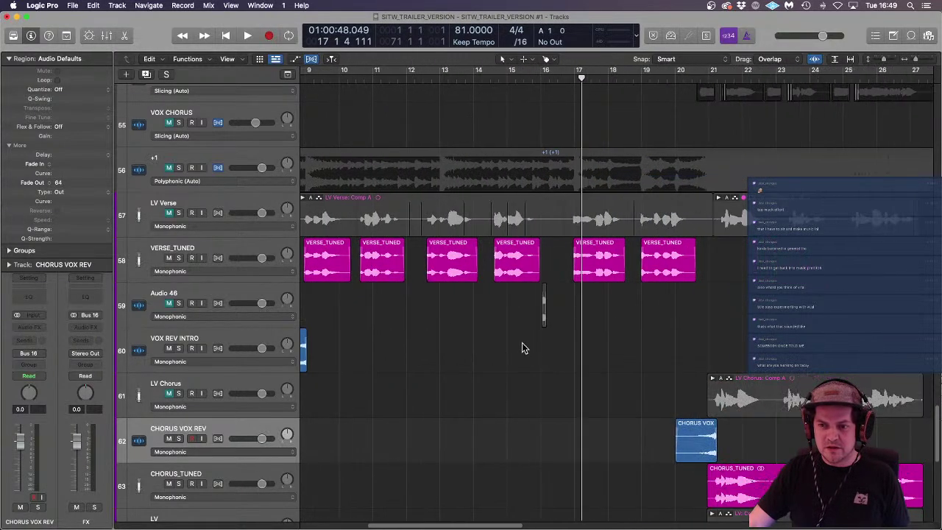
scroll(563, 349, left, 4)
scroll(586, 382, right, 5)
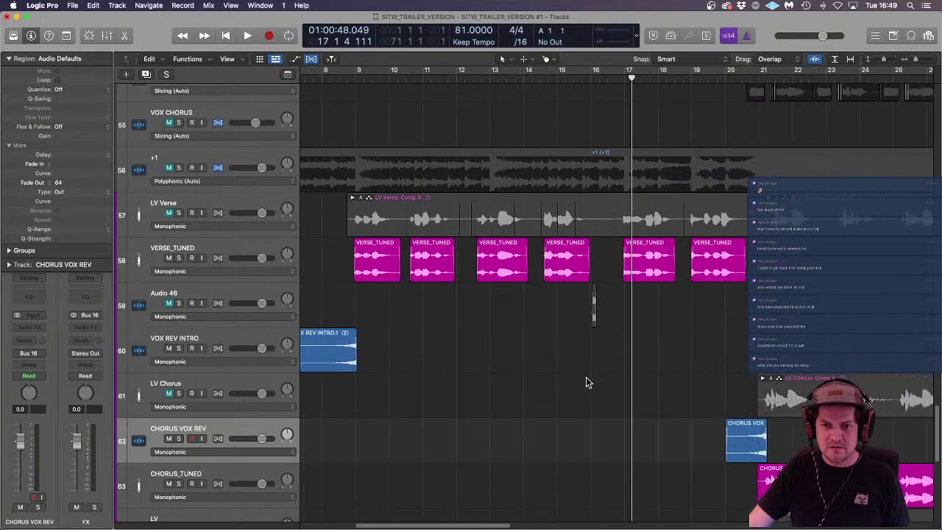
scroll(700, 342, up, 3)
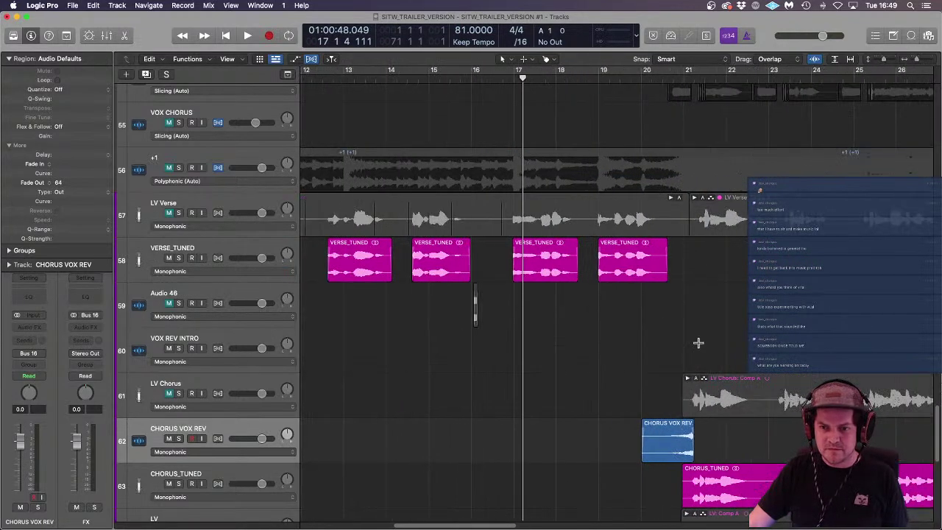
scroll(729, 340, right, 2)
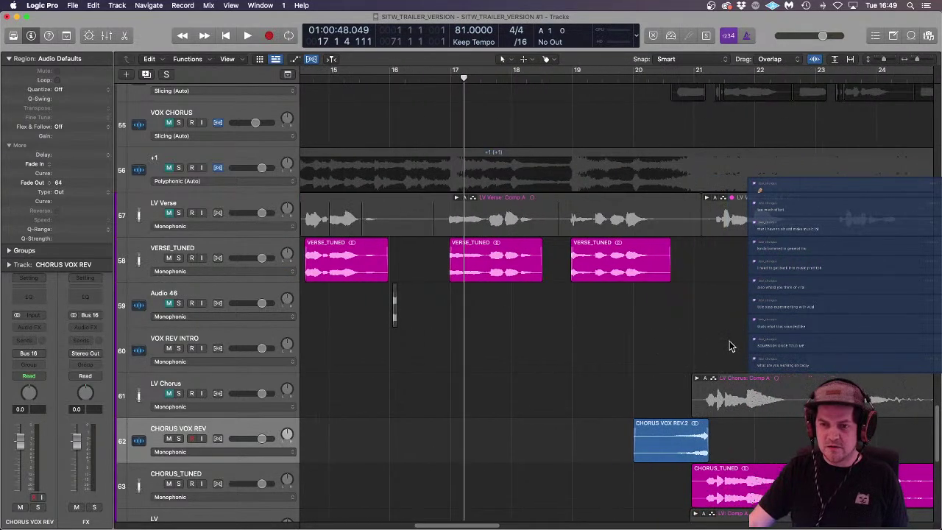
scroll(730, 345, right, 3)
scroll(730, 345, up, 1)
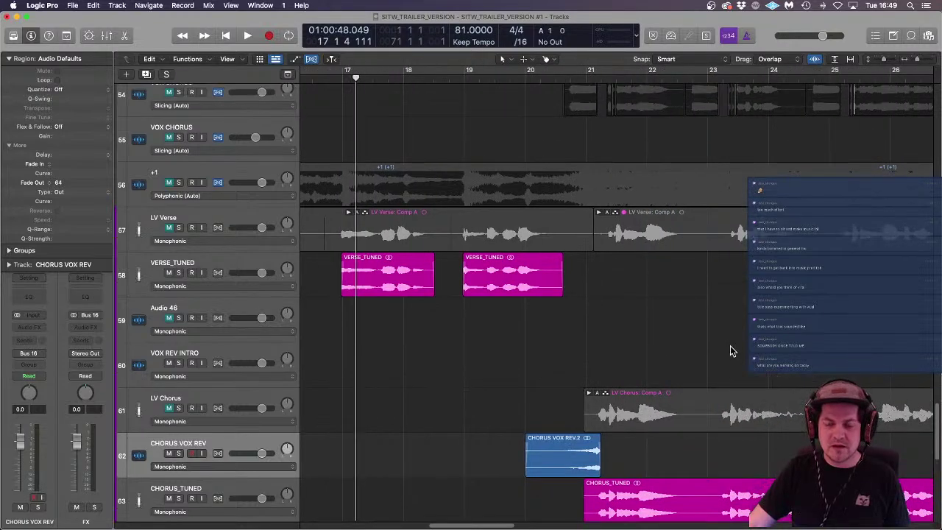
scroll(730, 346, right, 2)
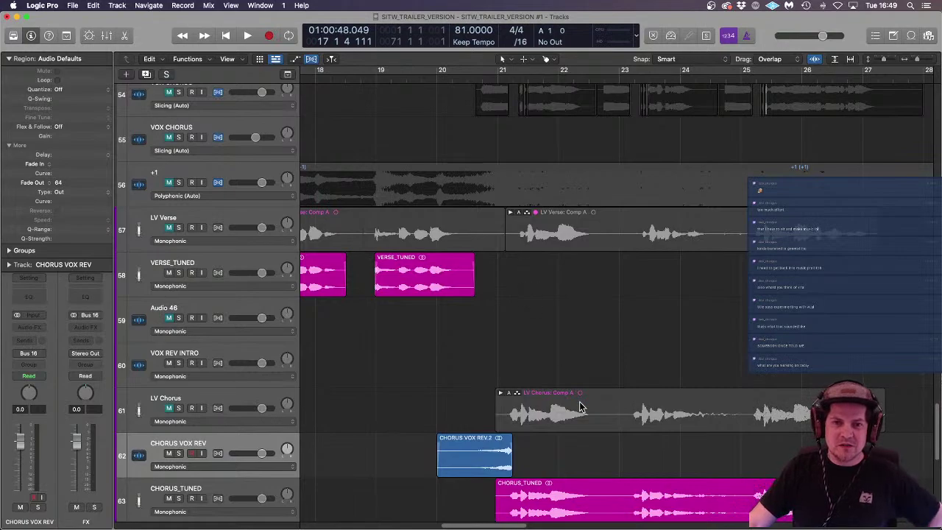
Step: Play the transition from about bar 18 into the chorus to hear the reversed swell in context
click(435, 80)
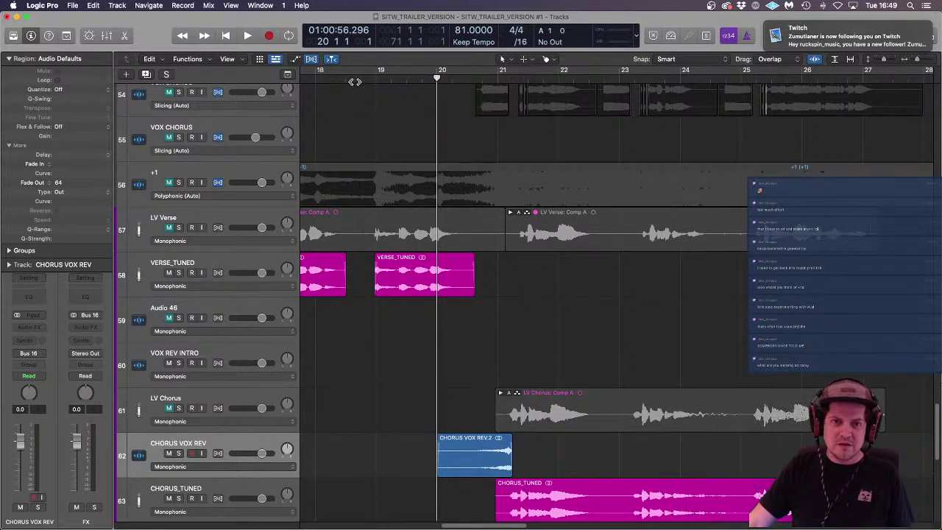
click(355, 81)
key(space)
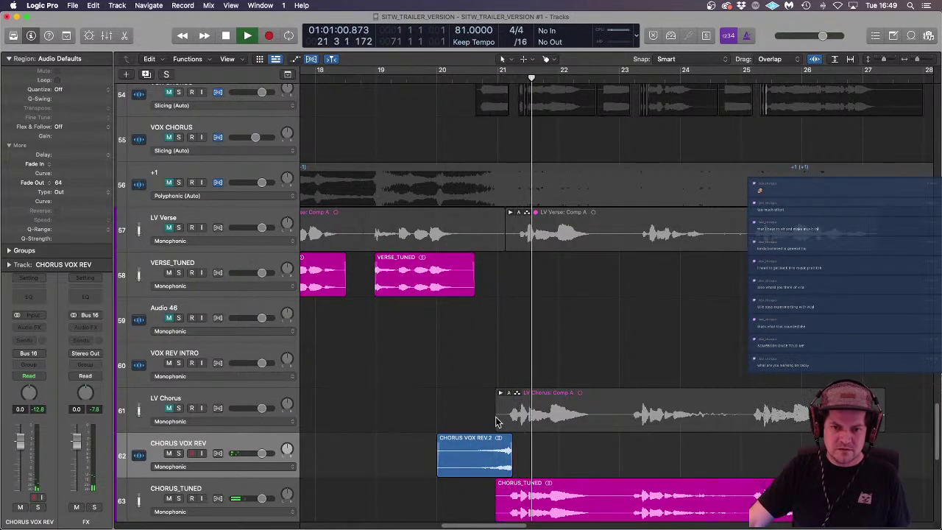
key(space)
Step: Nudge the reversed CHORUS VOX REV region slightly later so it ends around beat 2 of bar 21
key(super+Right)
key(super+Right)
key(super+Right)
click(419, 456)
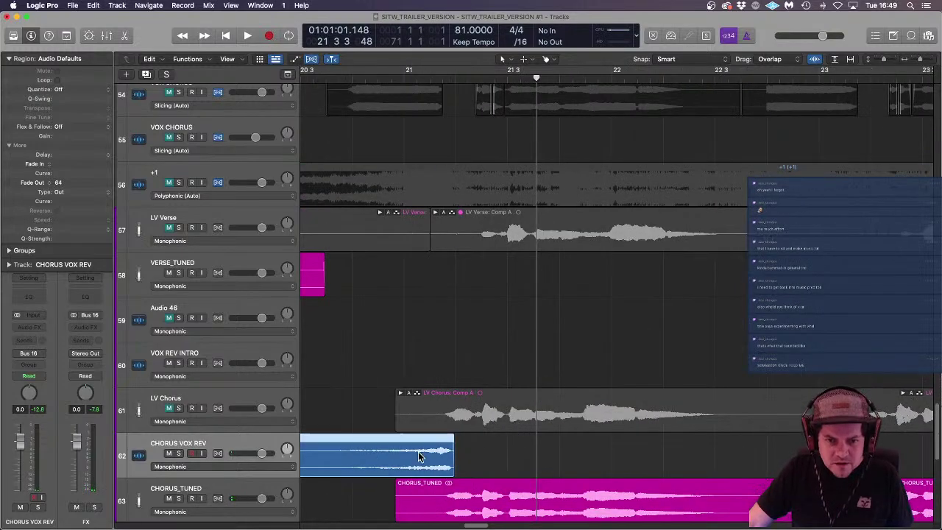
drag(419, 457, 428, 454)
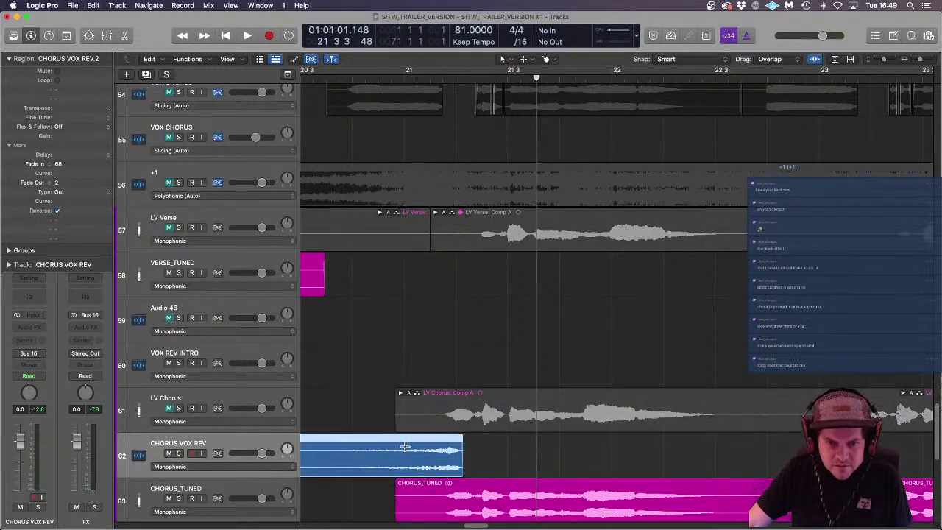
Step: Split the reversed CHORUS VOX REV region at about bar 21 and delete the part before the split
super+double_click(404, 446)
click(373, 455)
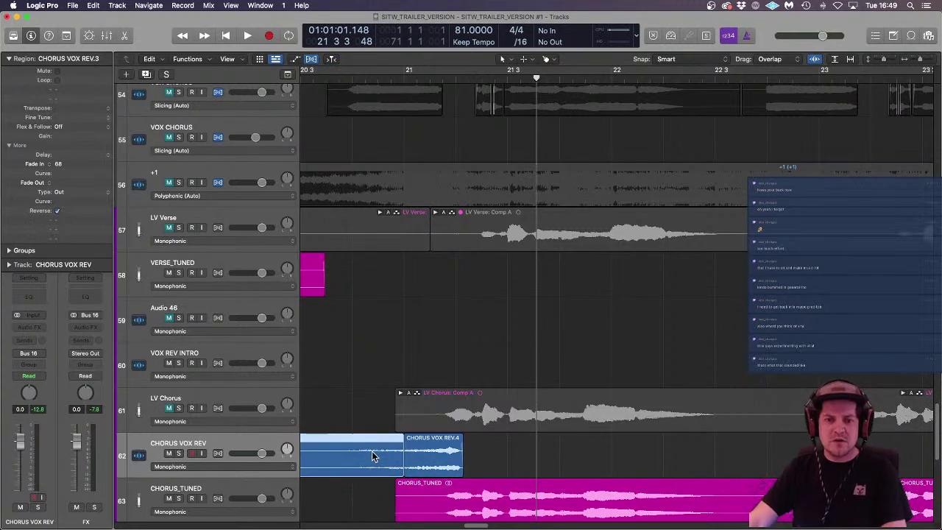
key(BackSpace)
Step: Set the remaining CHORUS VOX REV region's fade-in to 512 and raise its gain to +4.0 dB
click(423, 460)
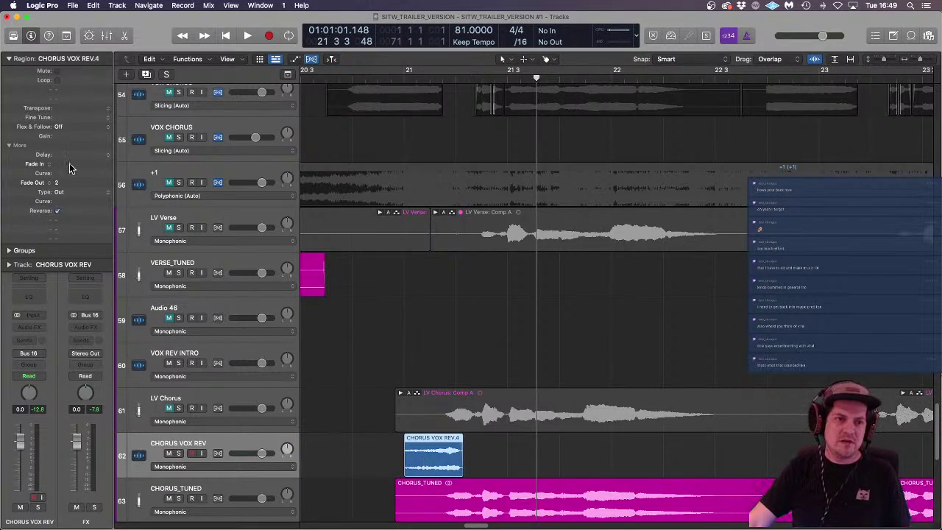
drag(70, 169, 94, 65)
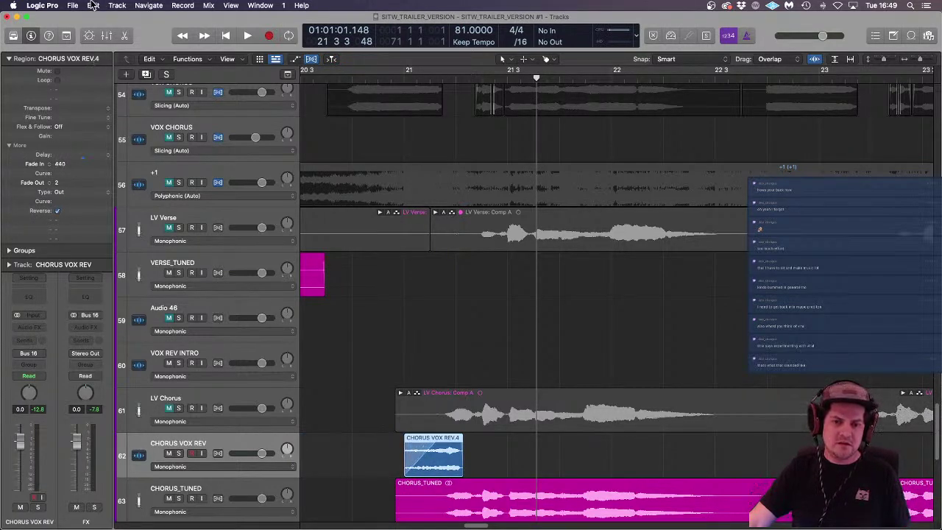
drag(94, 5, 90, 5)
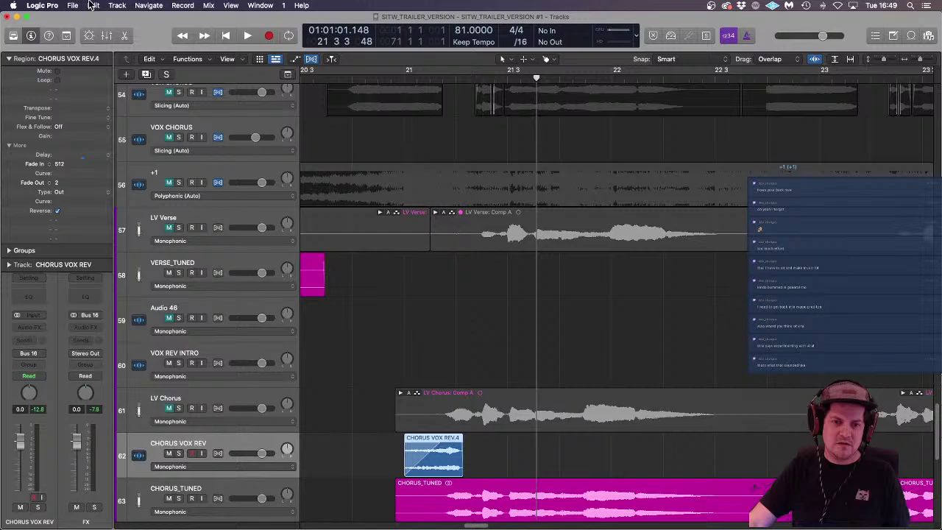
click(484, 467)
click(446, 465)
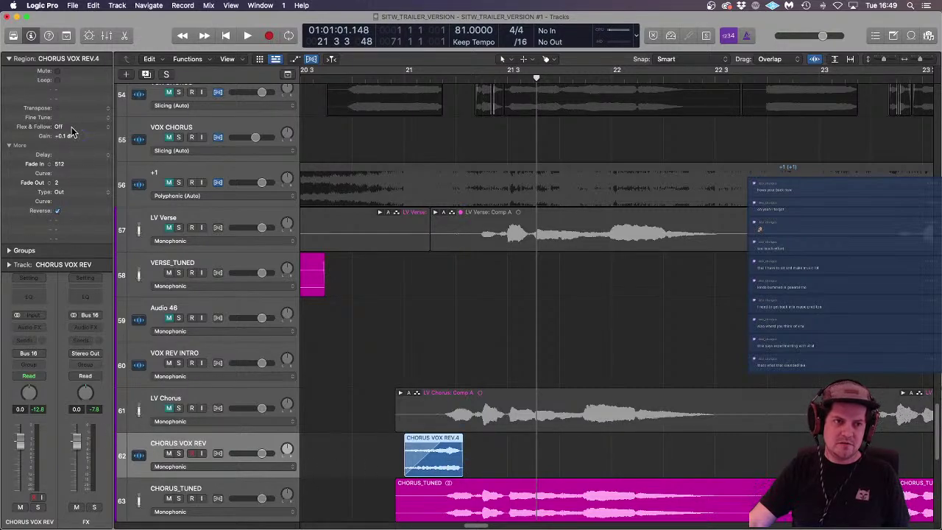
drag(72, 133, 74, 100)
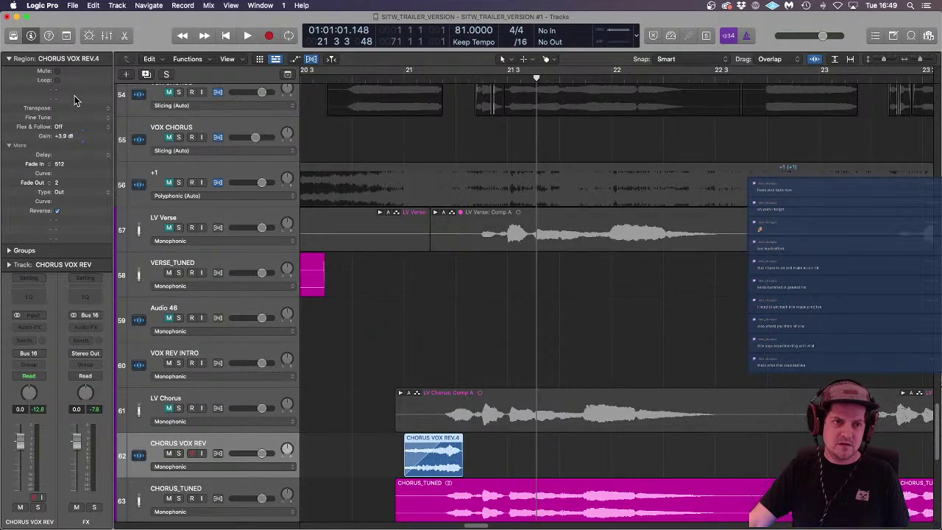
Step: Audition the shortened swell from just before bar 21 and lower the CHORUS VOX REV track's volume to -5.2 dB
click(352, 78)
key(space)
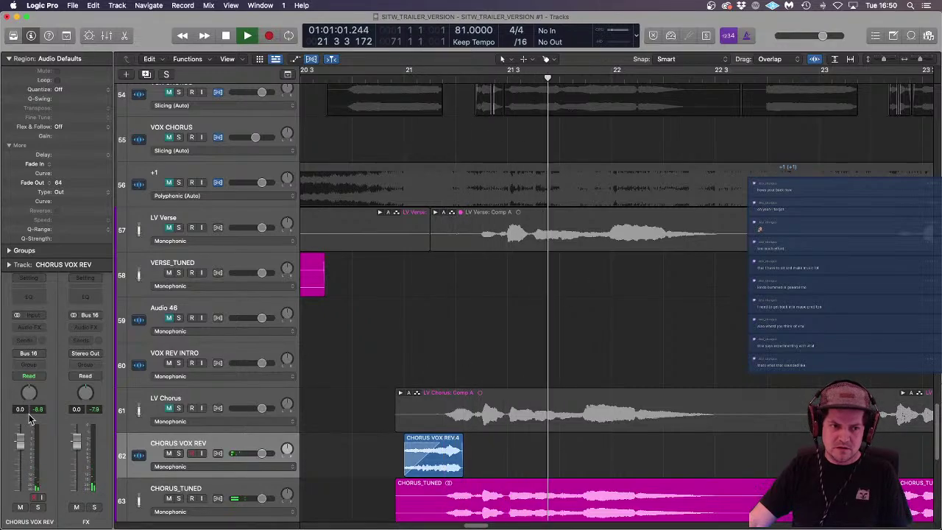
key(space)
drag(20, 440, 20, 457)
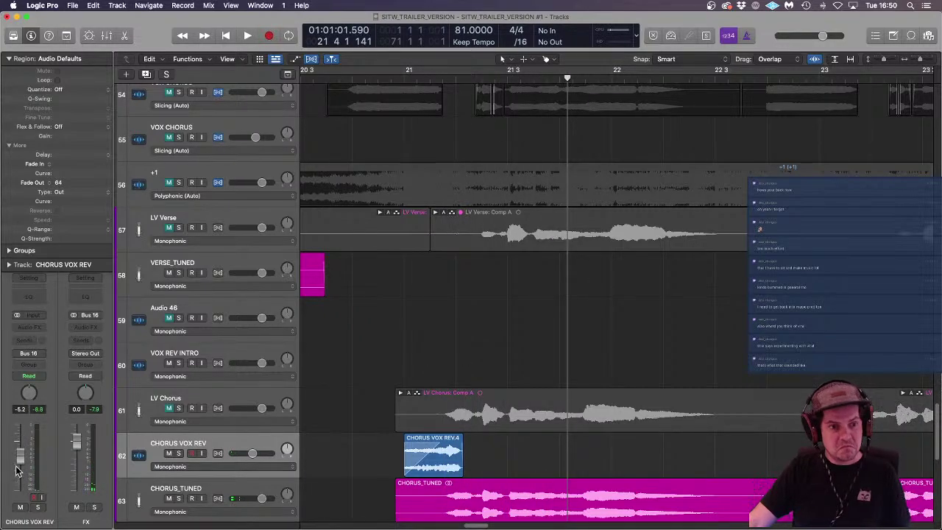
Step: Insert the stereo TAL Chorus LX modulation effect on the CHORUS VOX REV track and adjust its volume
click(29, 327)
mouse_move(37, 471)
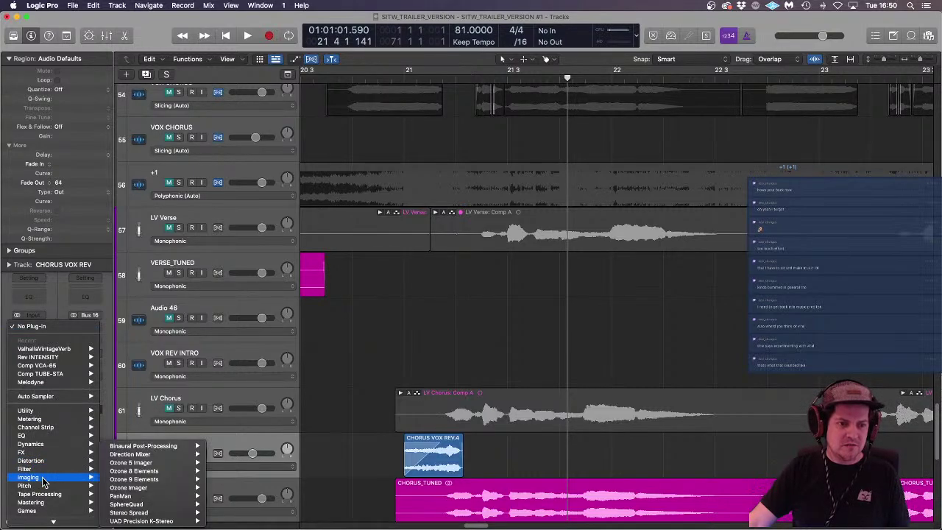
mouse_move(54, 452)
mouse_move(135, 462)
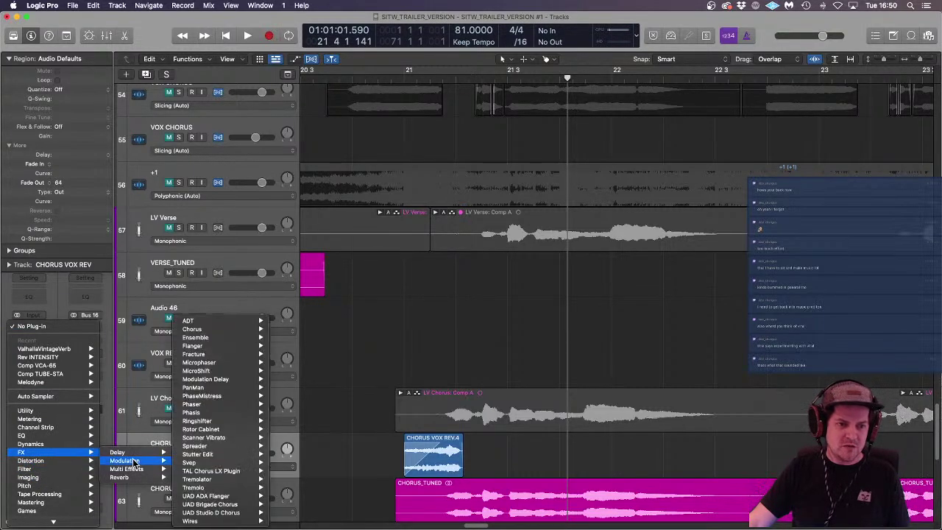
mouse_move(254, 471)
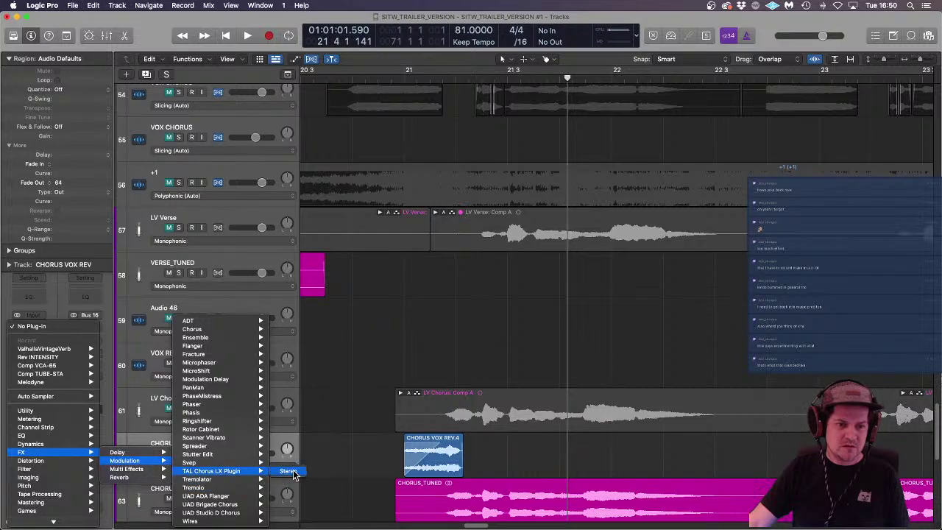
click(290, 472)
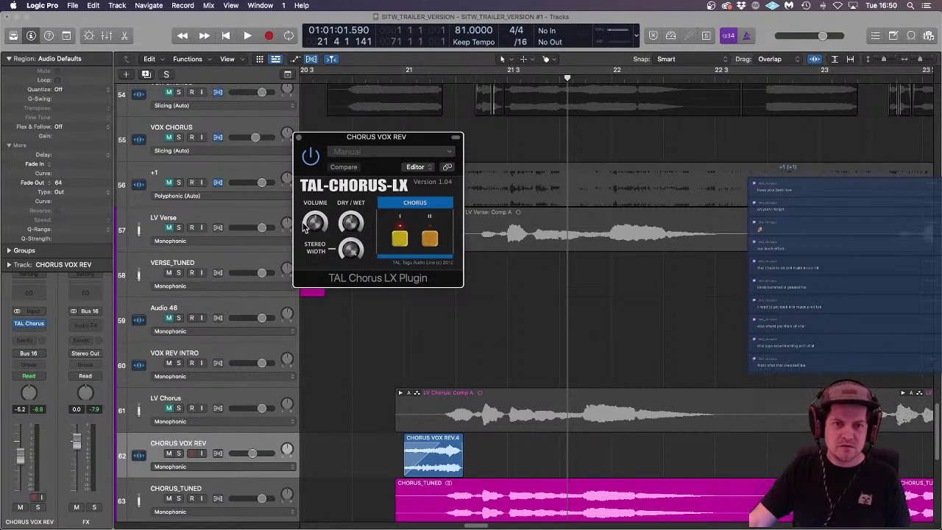
drag(317, 227, 319, 233)
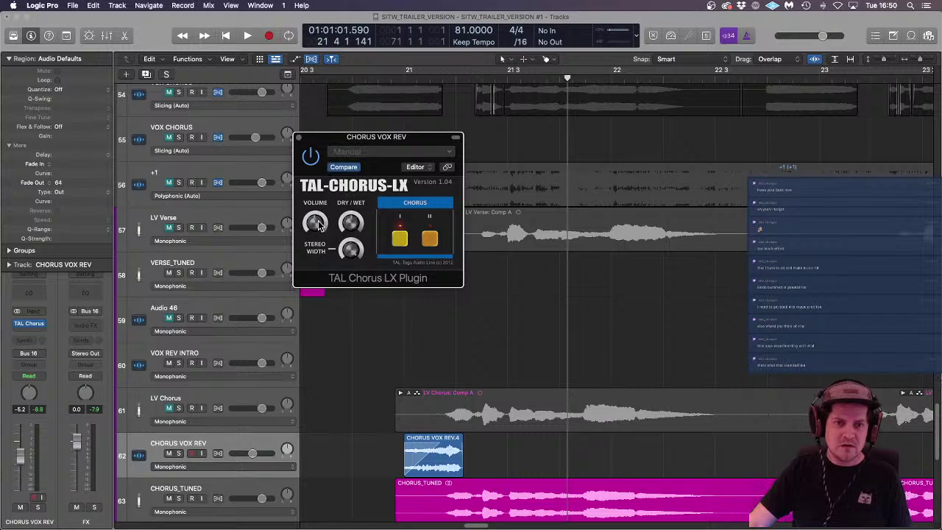
Step: Solo the CHORUS VOX REV track and audition the swell with the chorus effect from before bar 21
click(156, 404)
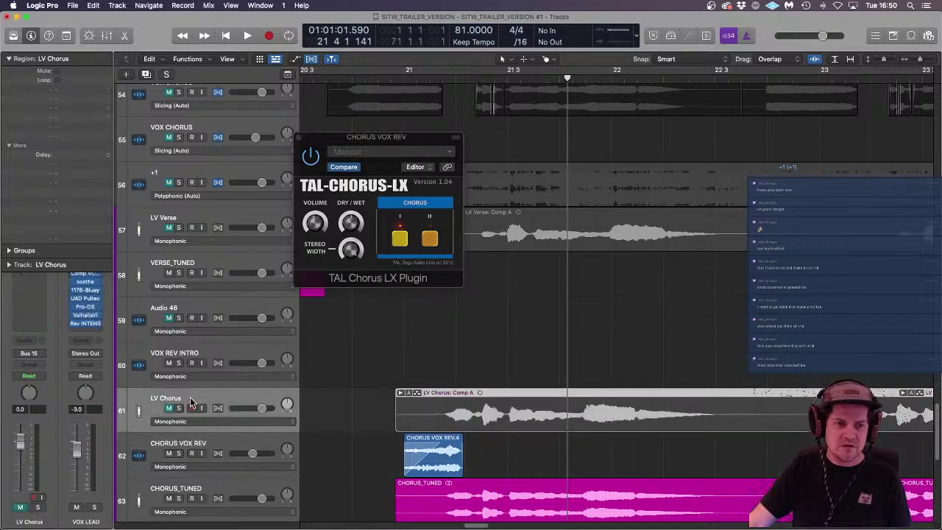
click(217, 444)
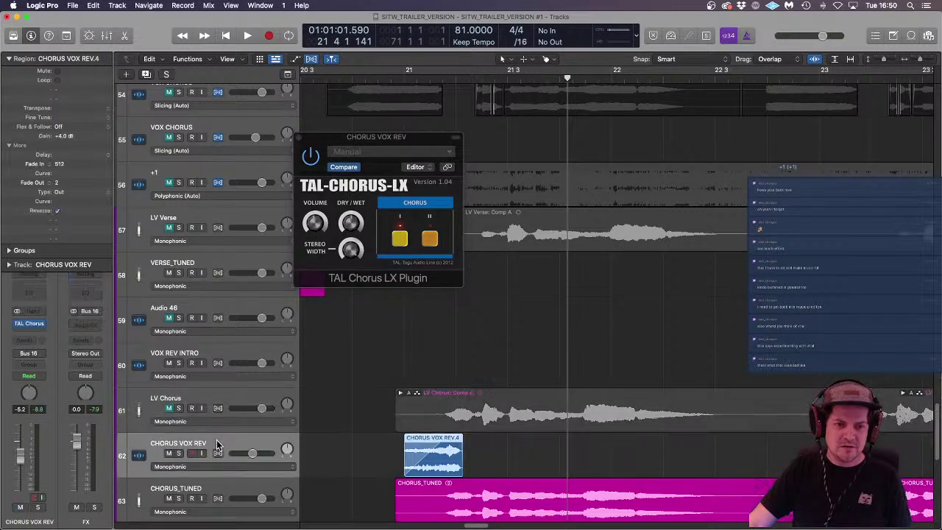
click(37, 507)
click(340, 79)
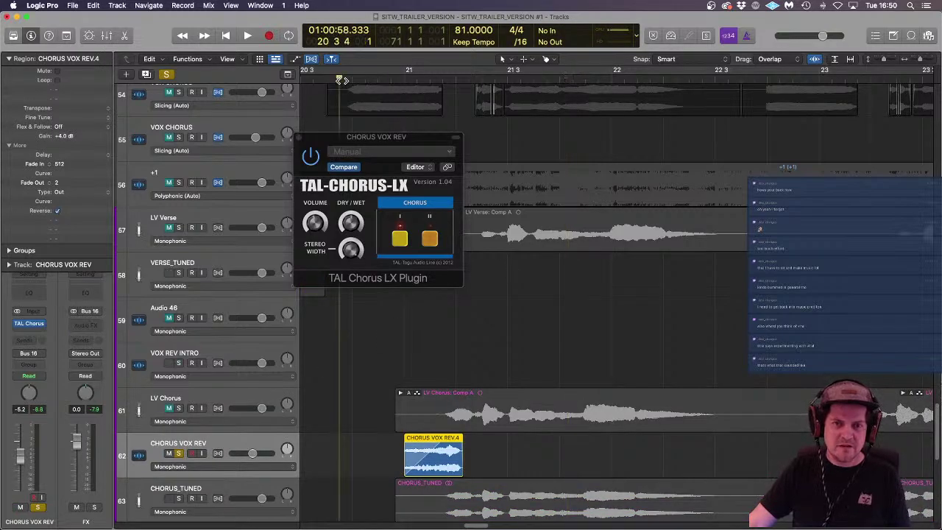
key(space)
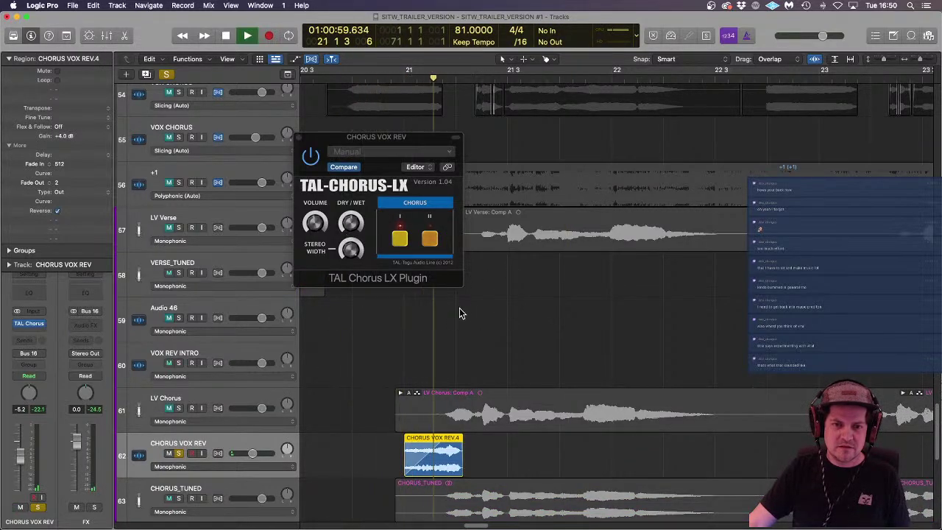
key(space)
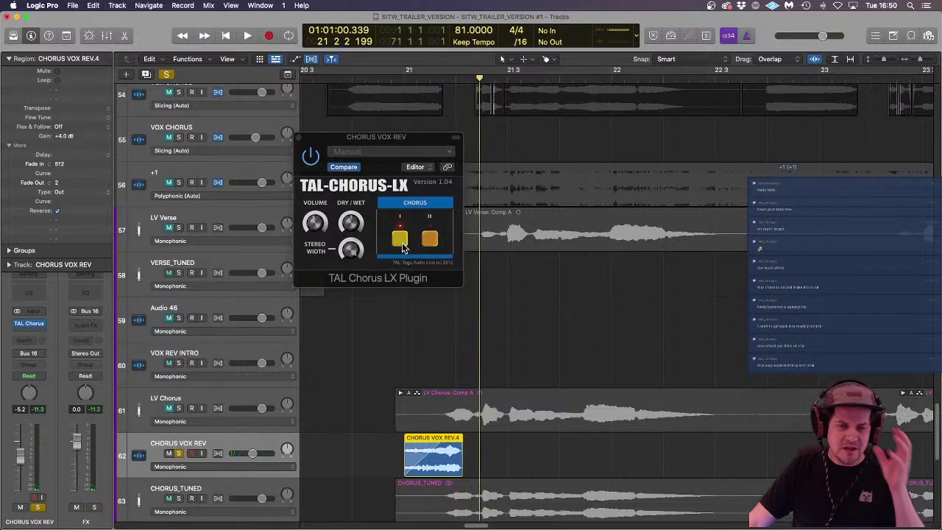
Step: Adjust the TAL Chorus LX dry/wet mix and audition the soloed swell from just before bar 21
click(353, 229)
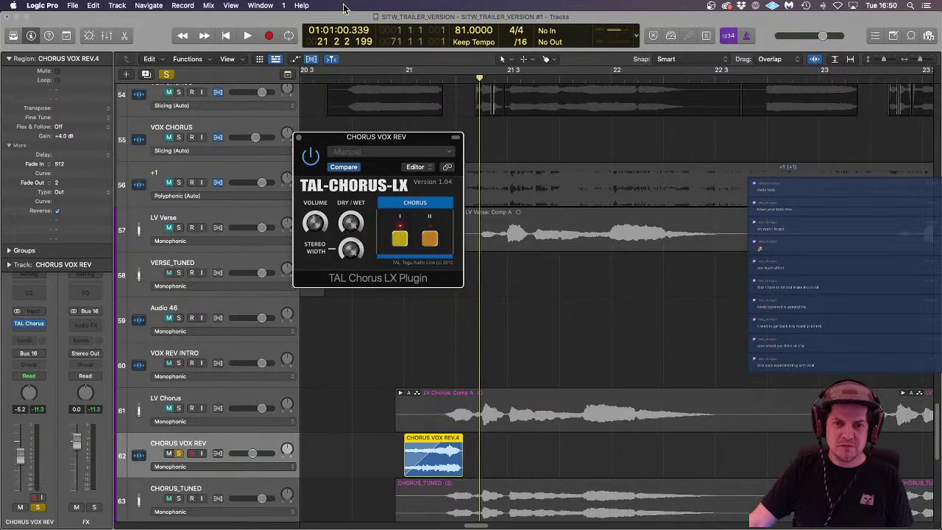
click(403, 76)
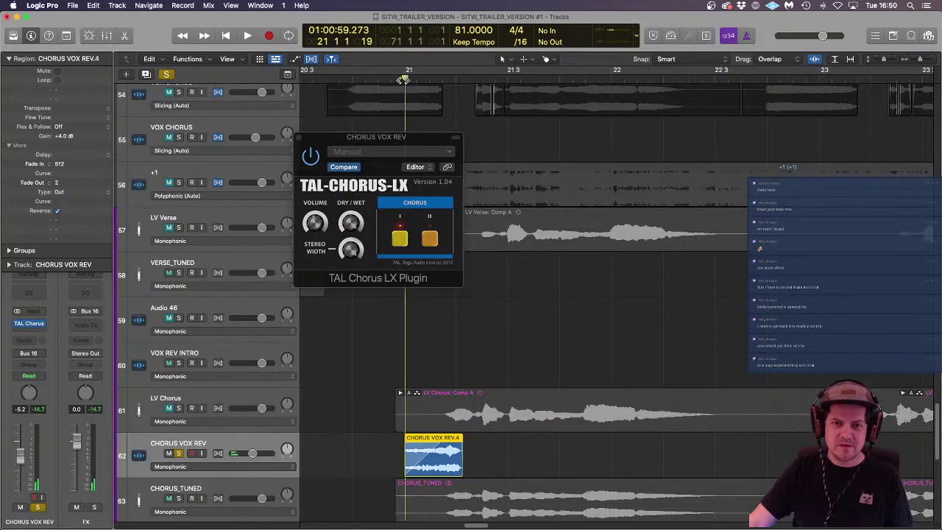
drag(403, 80, 385, 79)
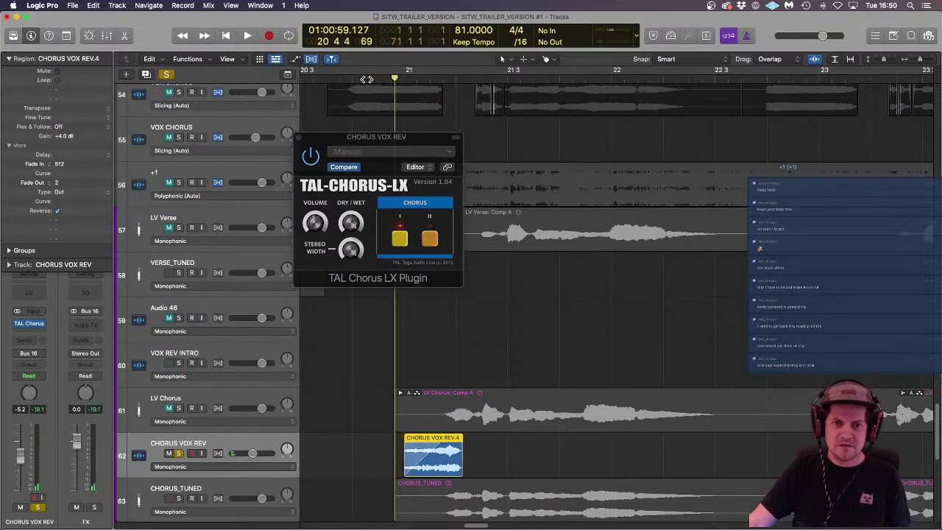
click(353, 79)
key(space)
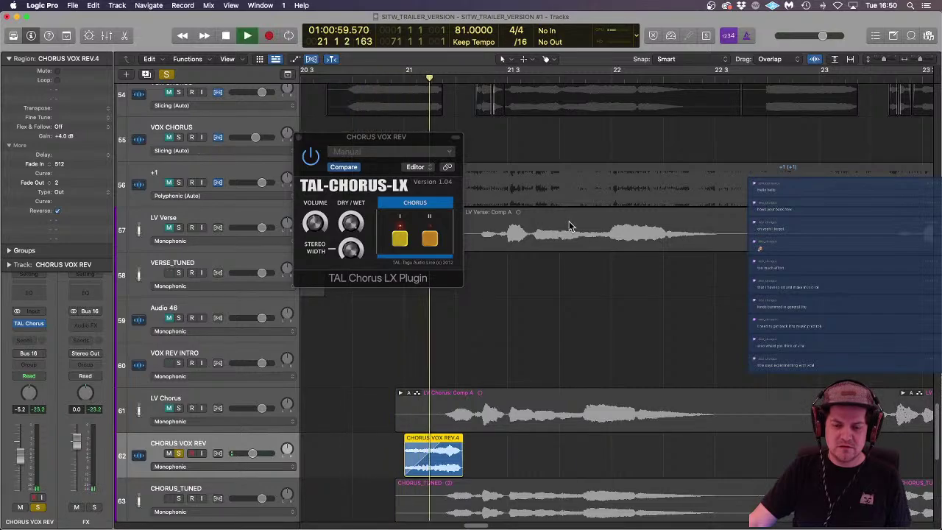
key(space)
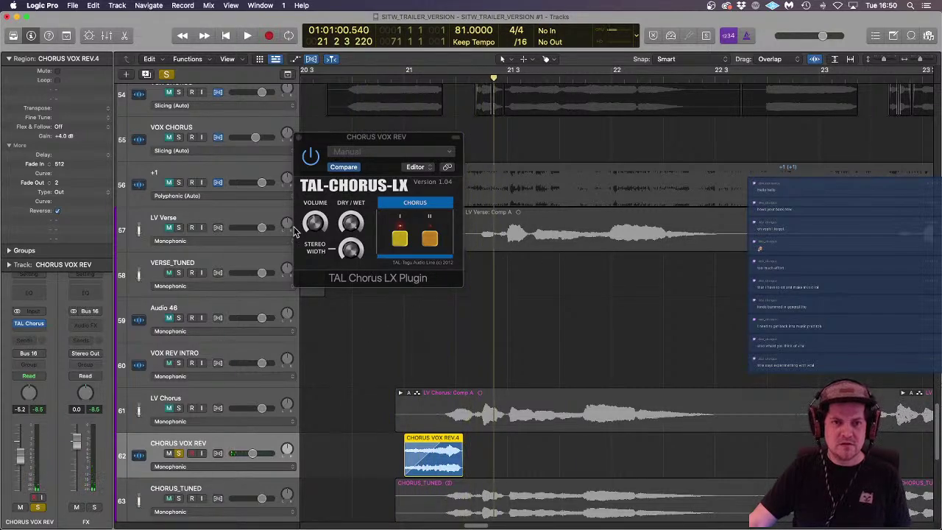
Step: Adjust the chorus effect's volume, close the plug-in window and unsolo the CHORUS VOX REV track
click(320, 229)
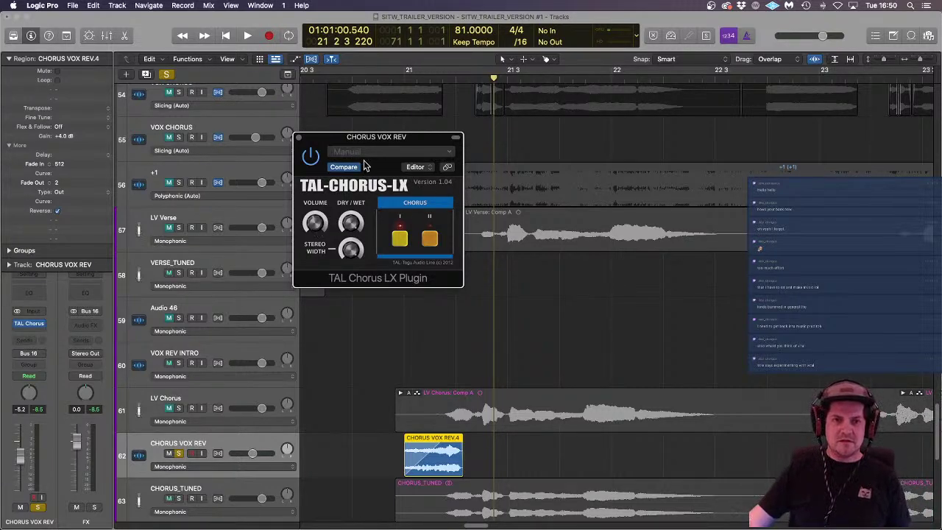
click(299, 139)
scroll(554, 355, down, 2)
click(554, 355)
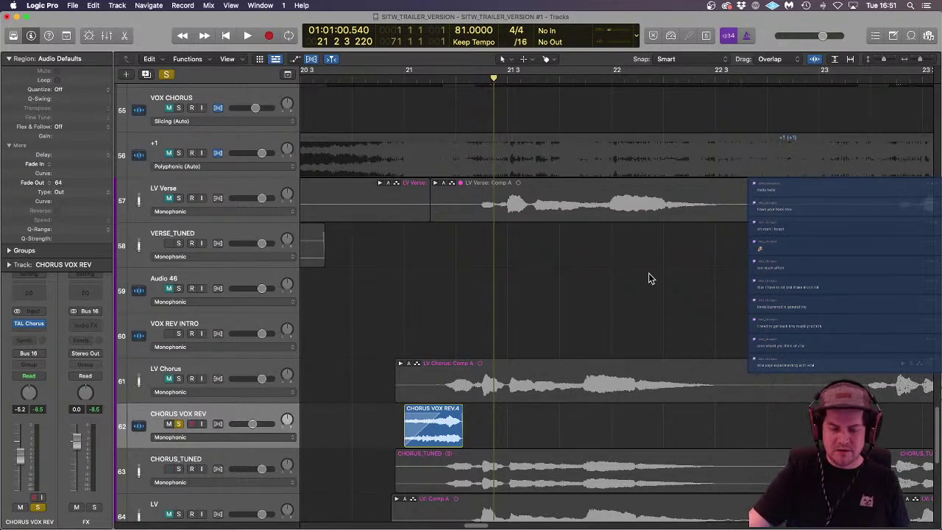
click(179, 425)
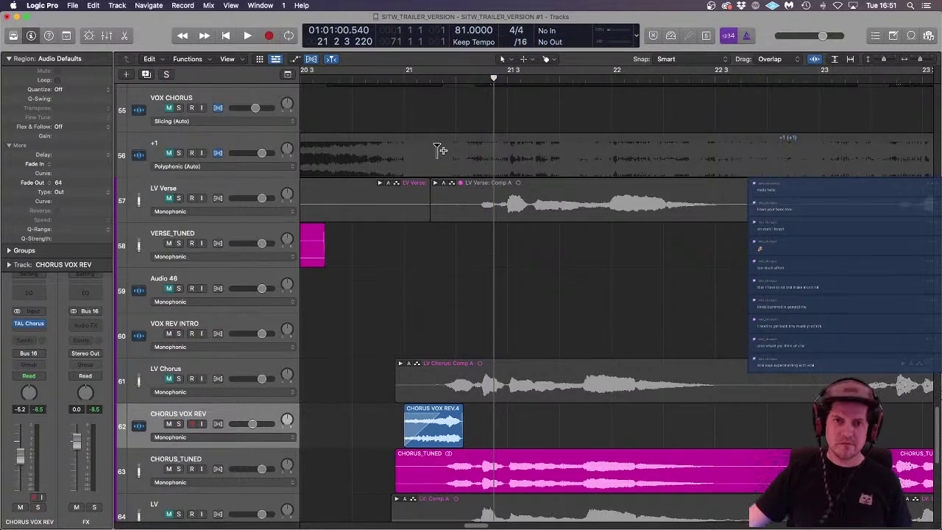
Step: Audition the swell in the full mix from just before bar 21 and lower the CHORUS VOX REV volume to -8.0 dB
click(350, 81)
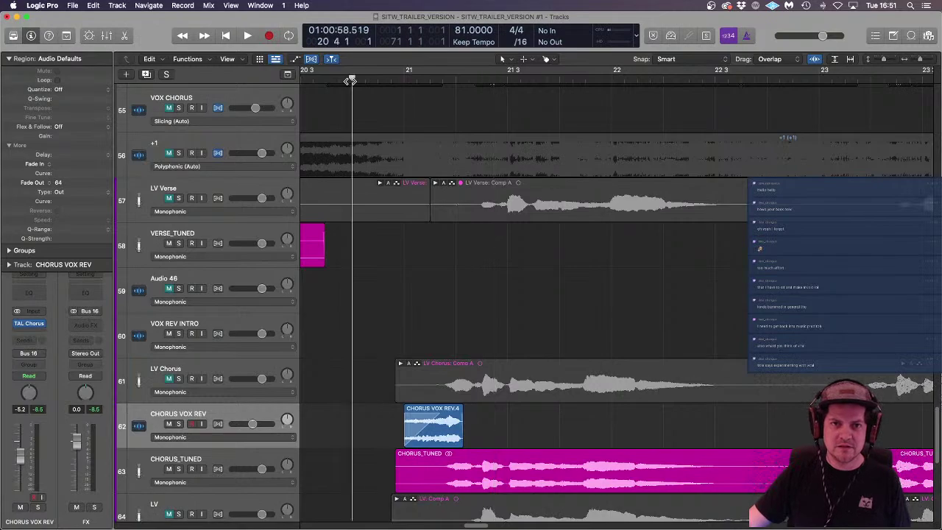
key(space)
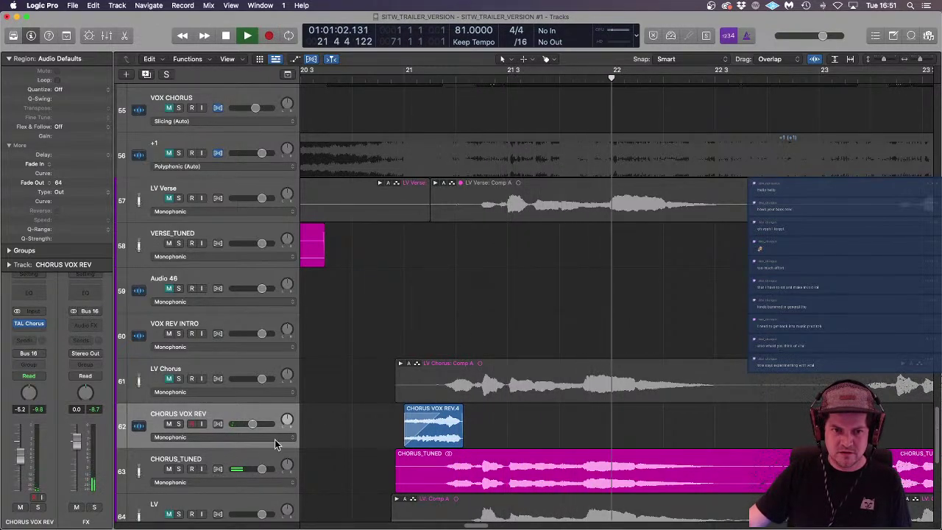
key(space)
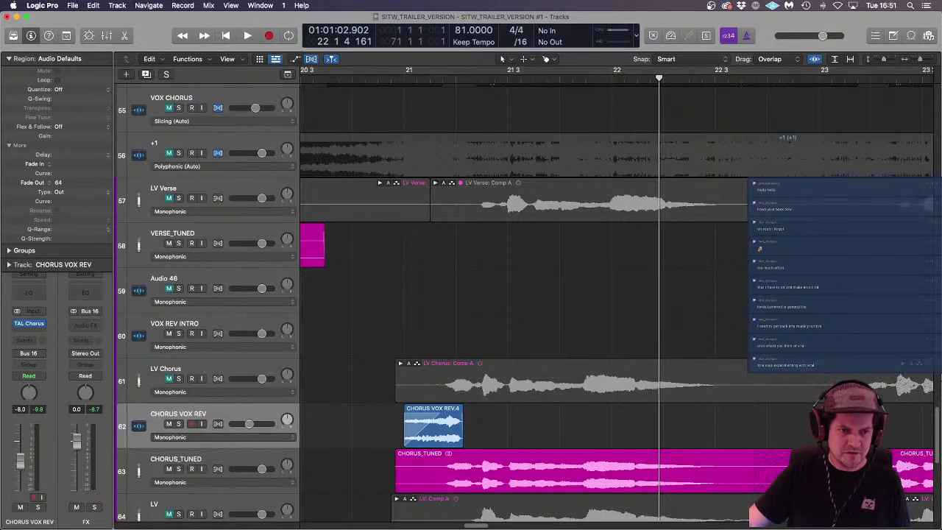
click(366, 83)
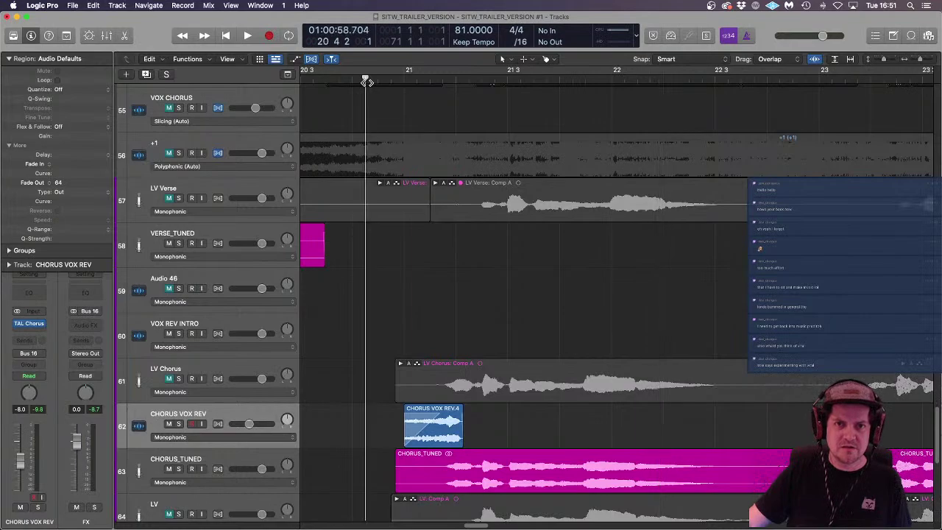
key(space)
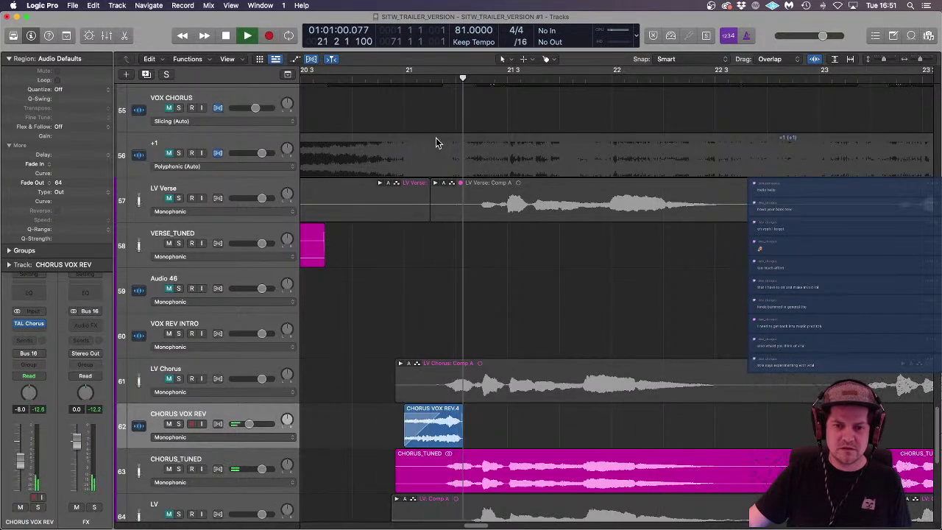
key(space)
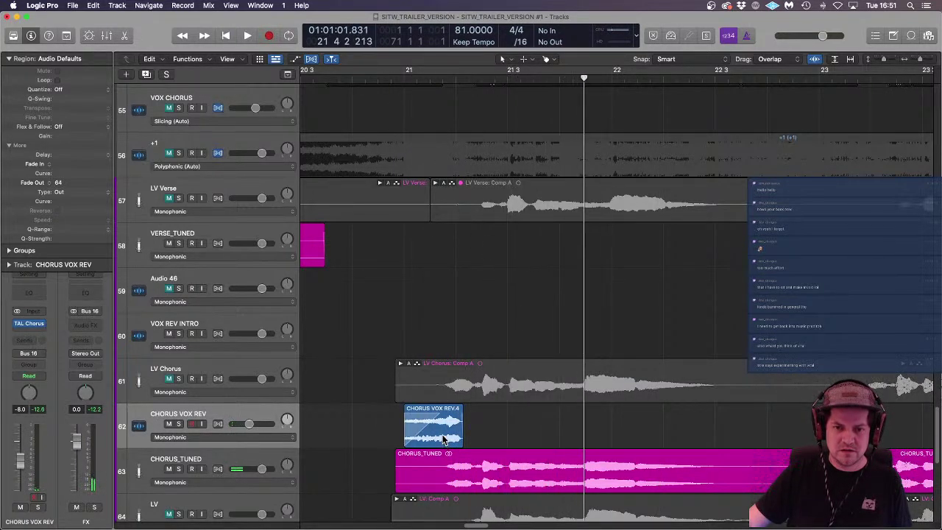
Step: Lengthen the CHORUS VOX REV region at bar 21 slightly and lower the track's volume to -11.2 dB while replaying the chorus entry
drag(444, 441, 406, 439)
click(346, 80)
key(space)
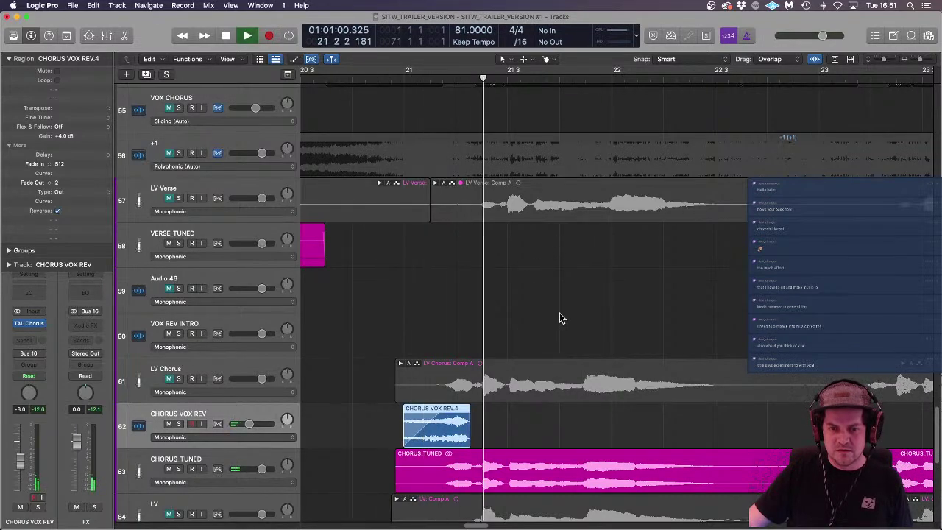
Step: Copy the reversed swell region on the CHORUS VOX REV track from bar 21 to bar 25
key(super+Left)
key(super+Left)
key(super+Left)
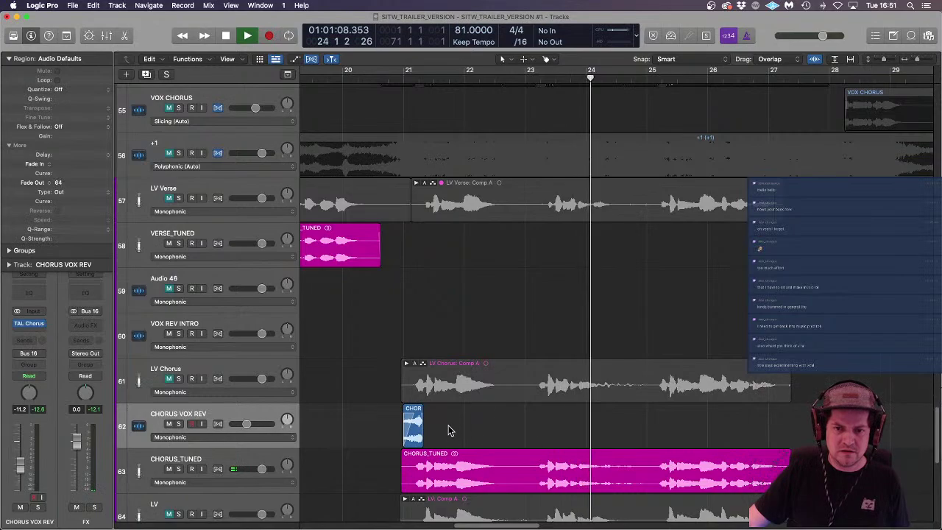
drag(415, 433, 667, 431)
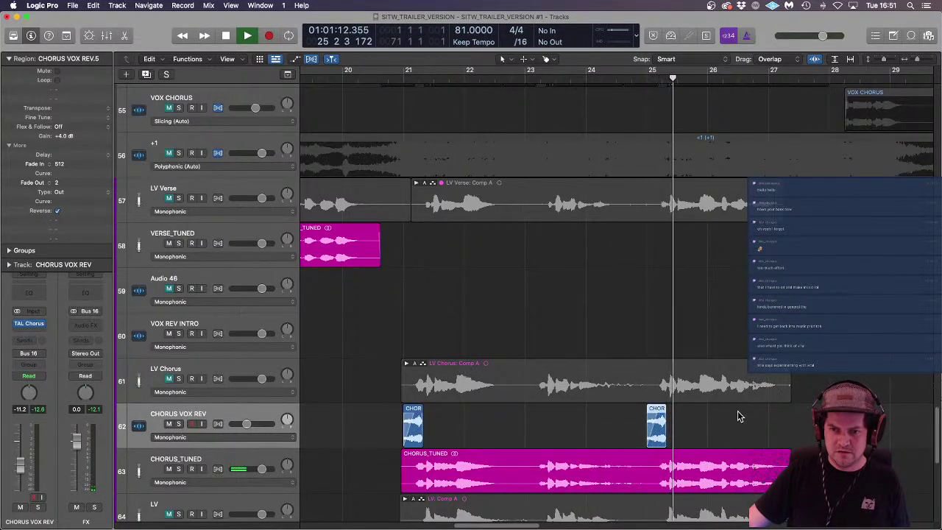
Step: Play on to bar 33 and review the whole arrangement's vocal, keys, guitar, horn and string tracks
key(super+Left)
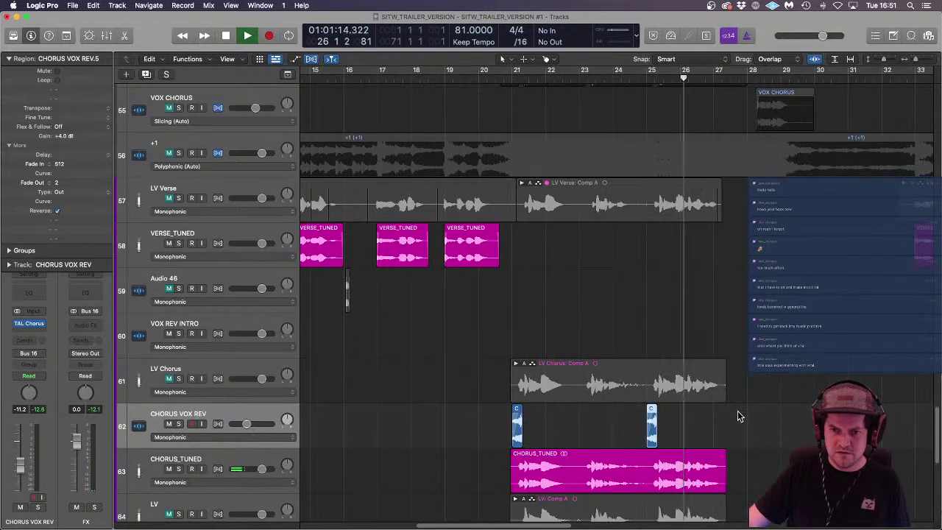
key(super+Up)
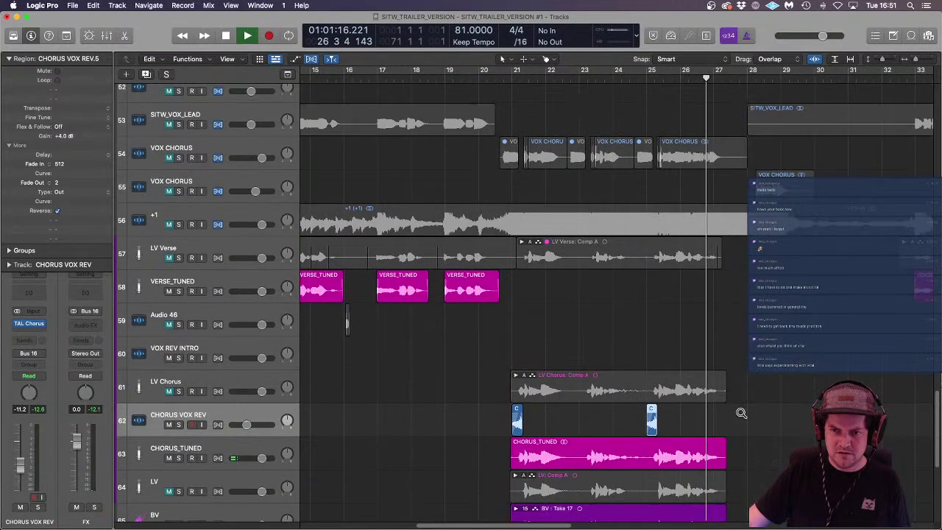
key(super+Left)
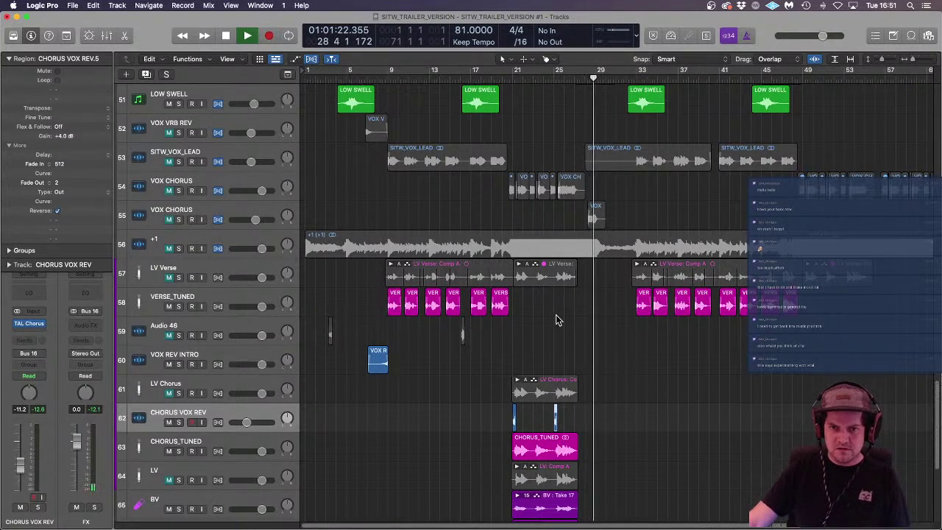
scroll(557, 320, up, 5)
scroll(557, 319, up, 10)
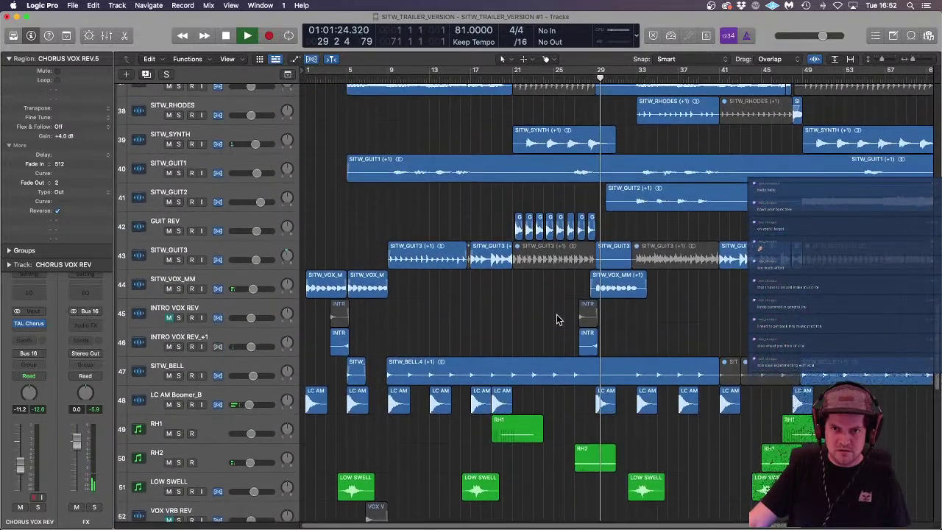
scroll(557, 320, up, 5)
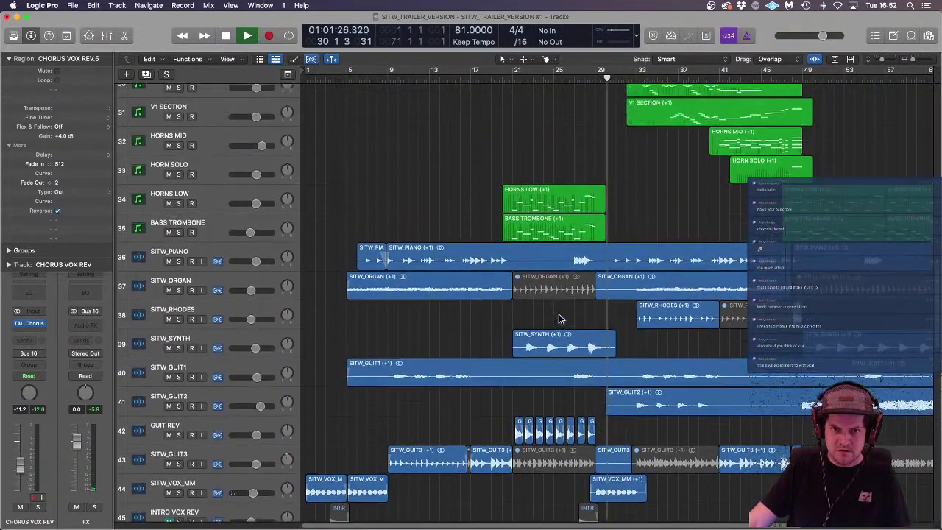
scroll(560, 313, up, 5)
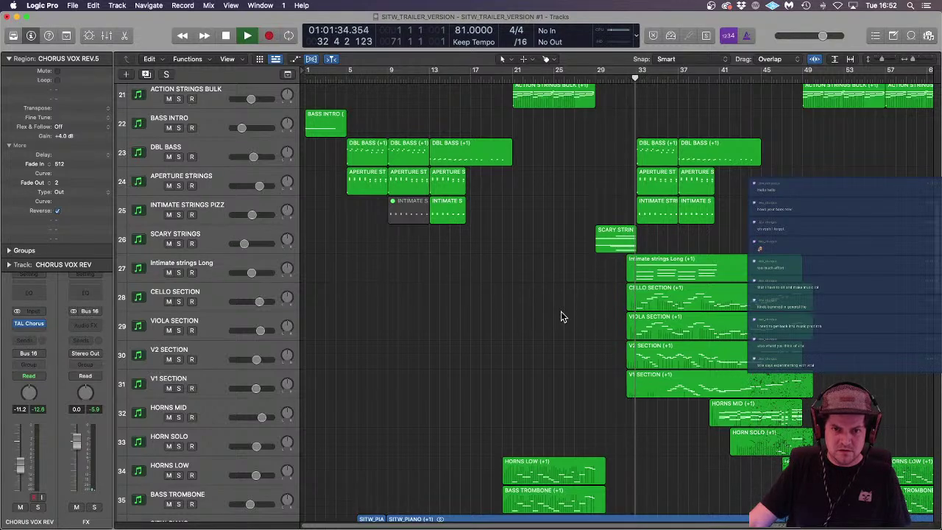
scroll(561, 311, down, 5)
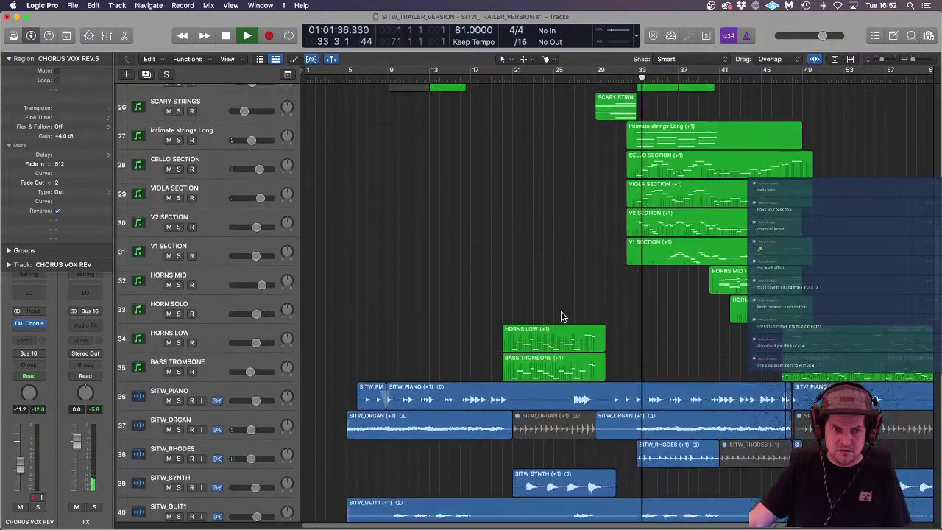
key(space)
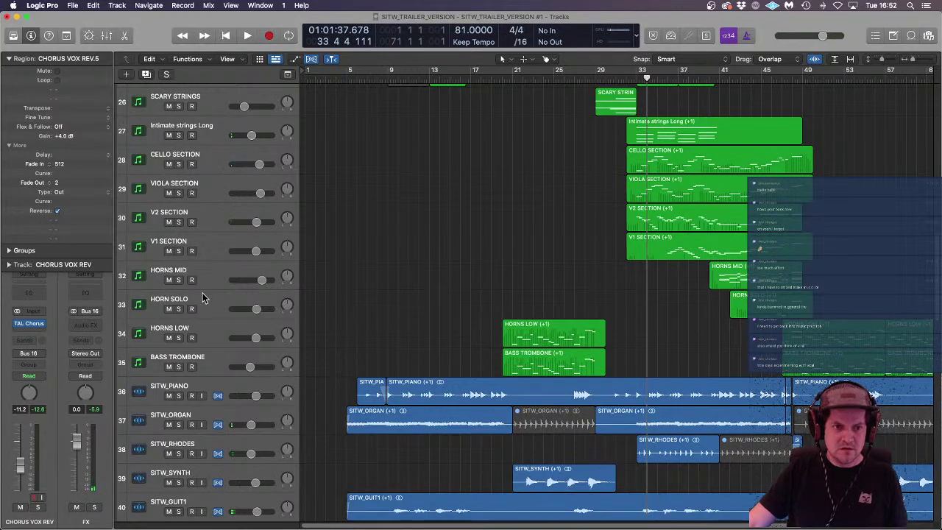
Step: Select the HORN SOLO track as the target for a new horn part
click(206, 302)
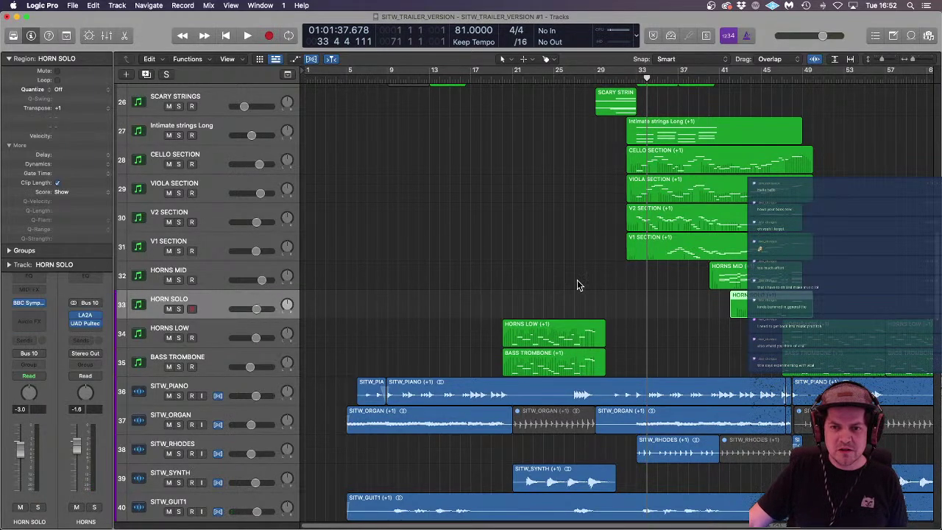
scroll(582, 193, up, 3)
scroll(602, 201, down, 4)
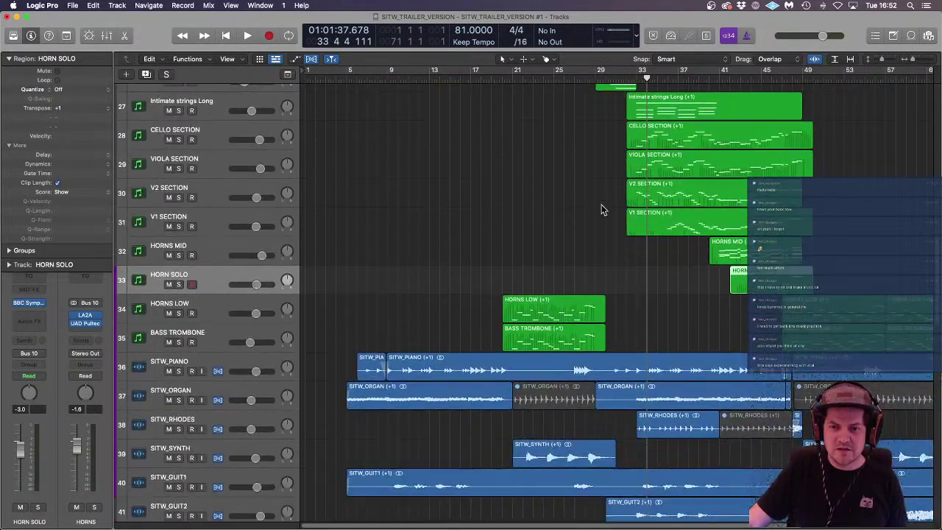
Step: Audition the soloed SITW_PIANO track from bar 27 and switch the solo to HORN SOLO for rehearsing the part
click(178, 371)
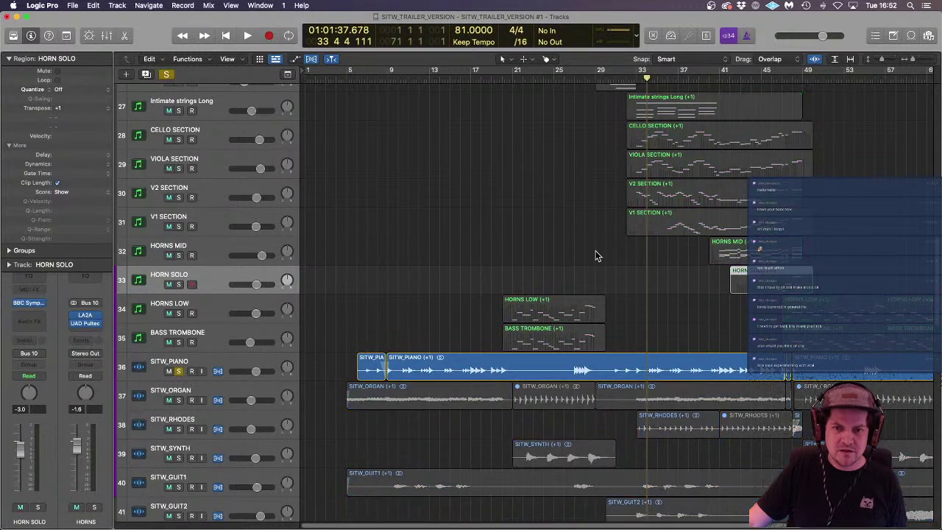
click(577, 77)
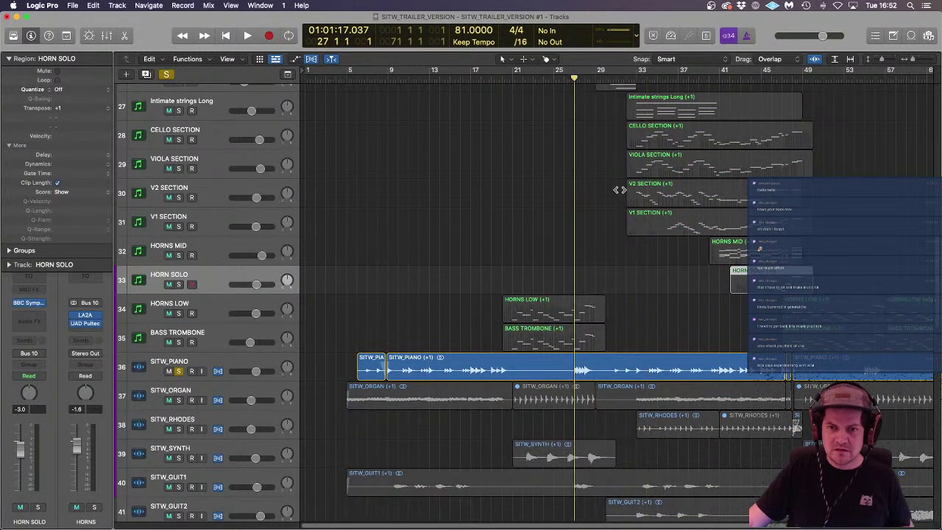
key(space)
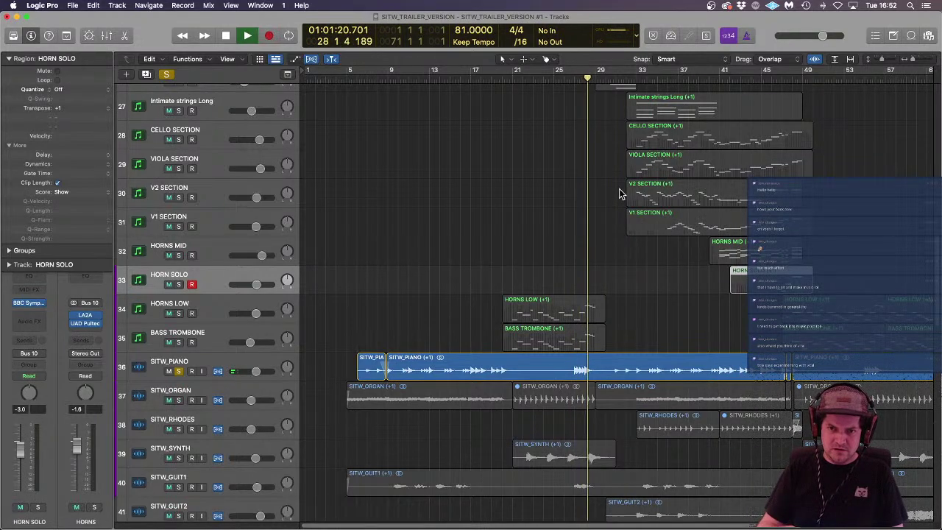
key(space)
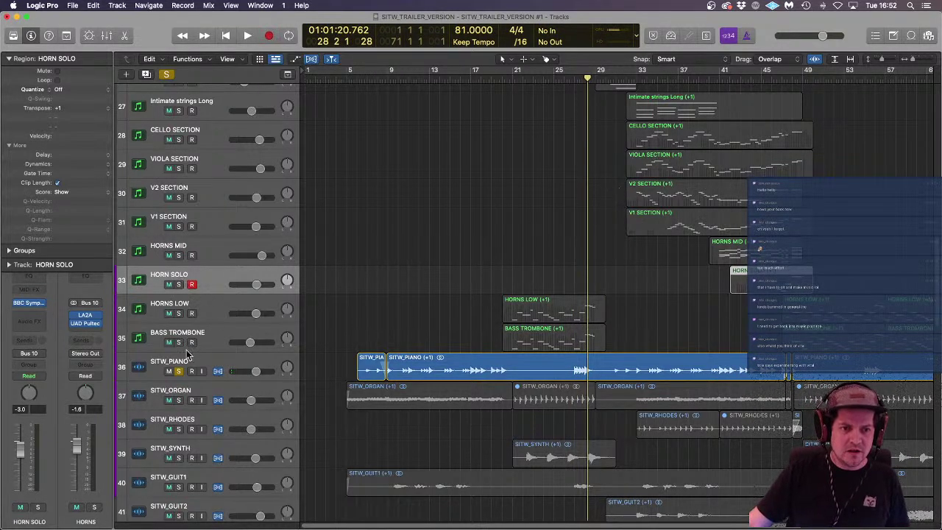
click(178, 370)
click(178, 284)
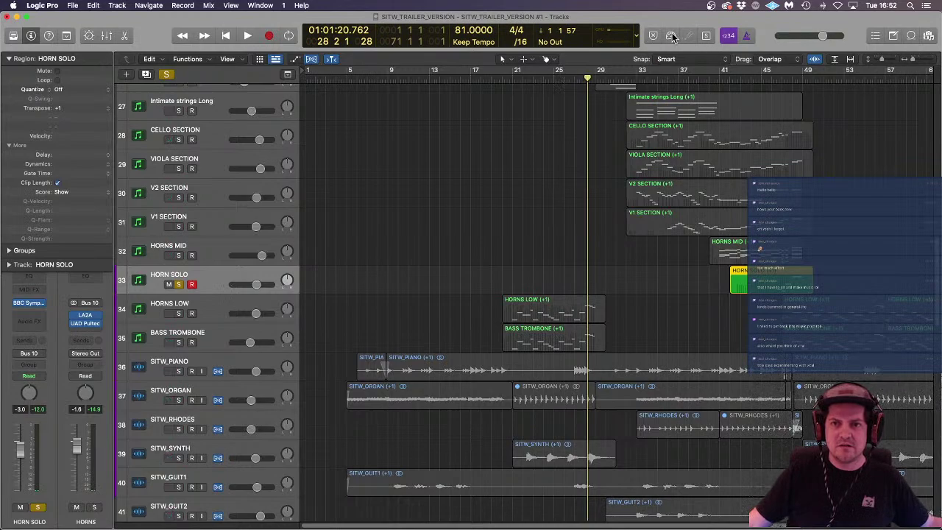
Step: Record a trial HORN SOLO take from bar 25 with the track soloing cleared, and delete the recorded region
click(554, 72)
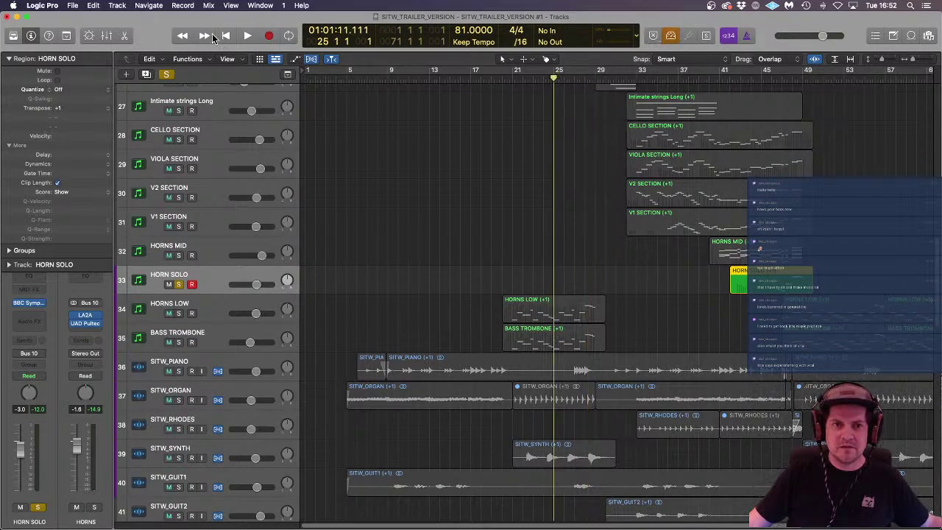
click(166, 76)
click(270, 36)
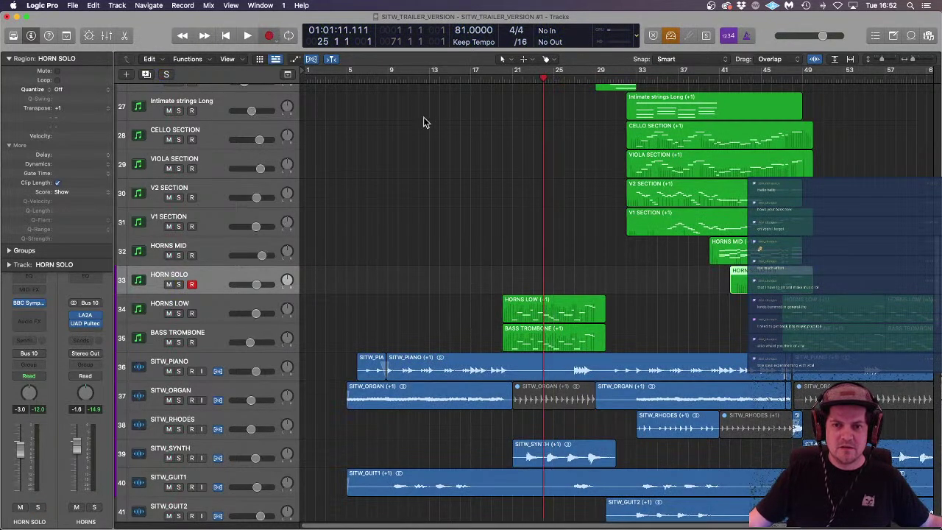
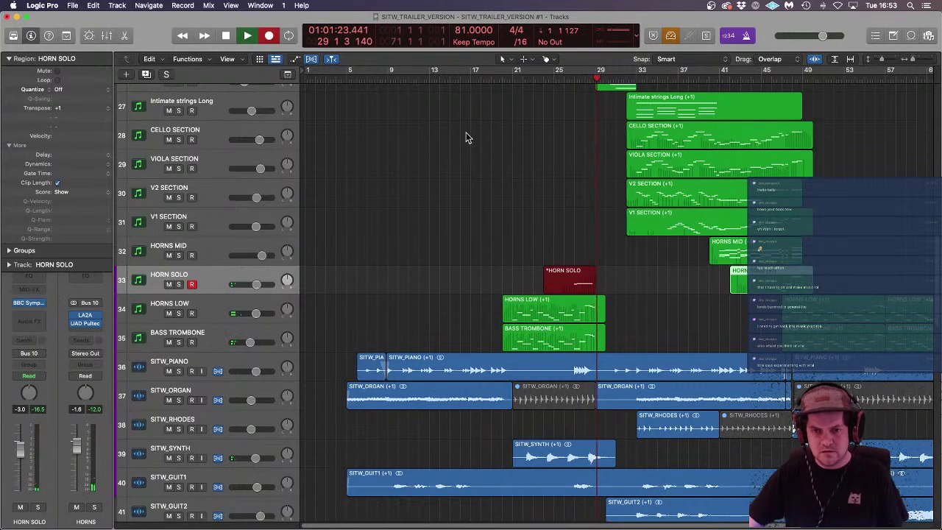
key(space)
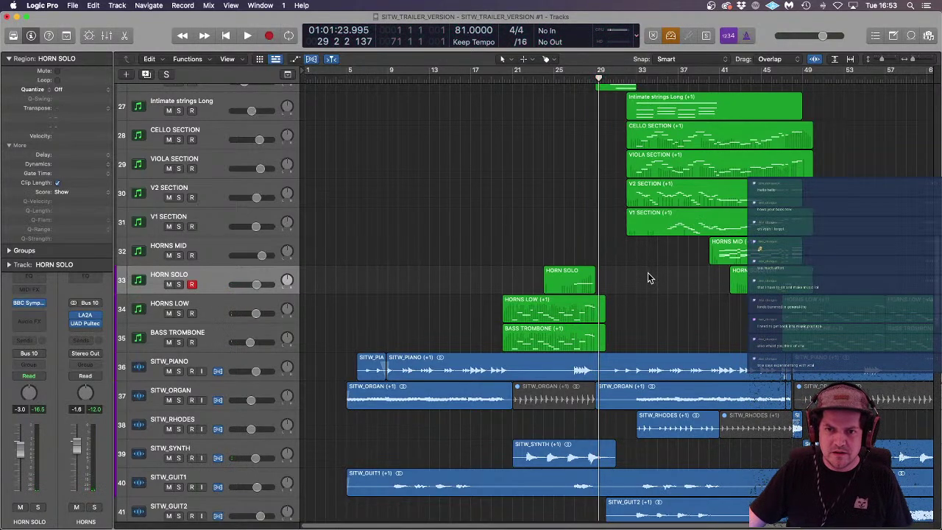
click(564, 284)
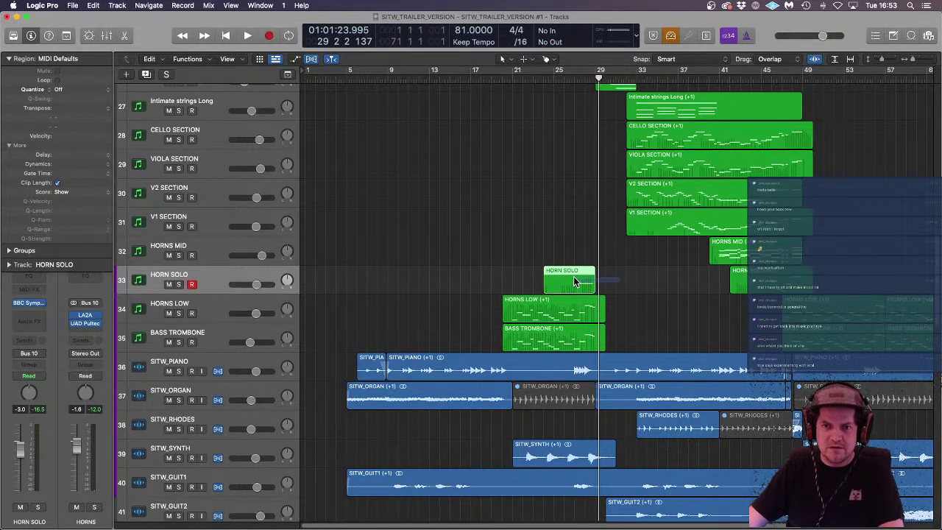
key(BackSpace)
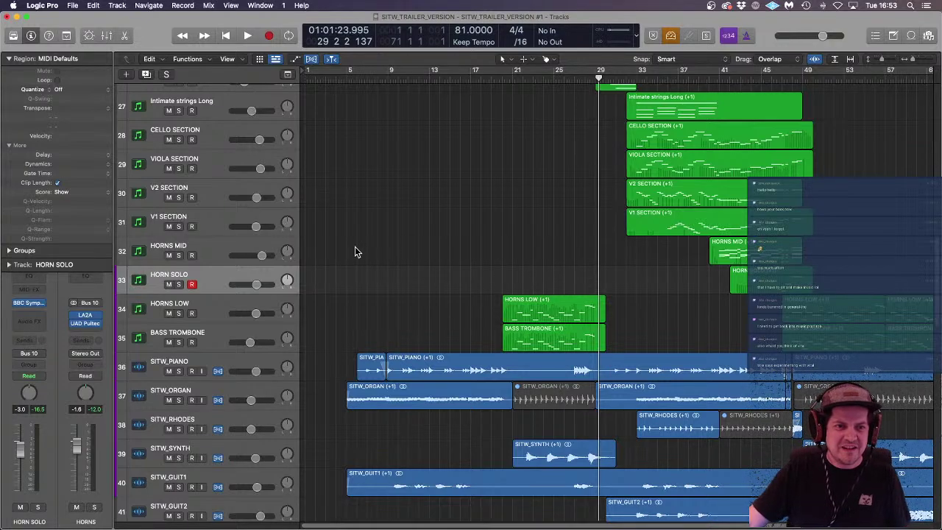
Step: Add one software instrument track with an empty channel strip below HORN SOLO
click(126, 76)
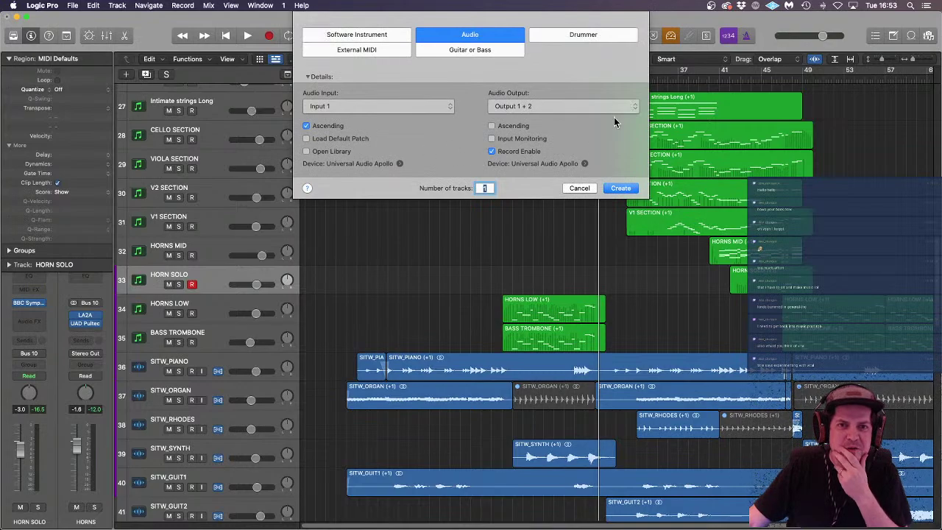
click(380, 37)
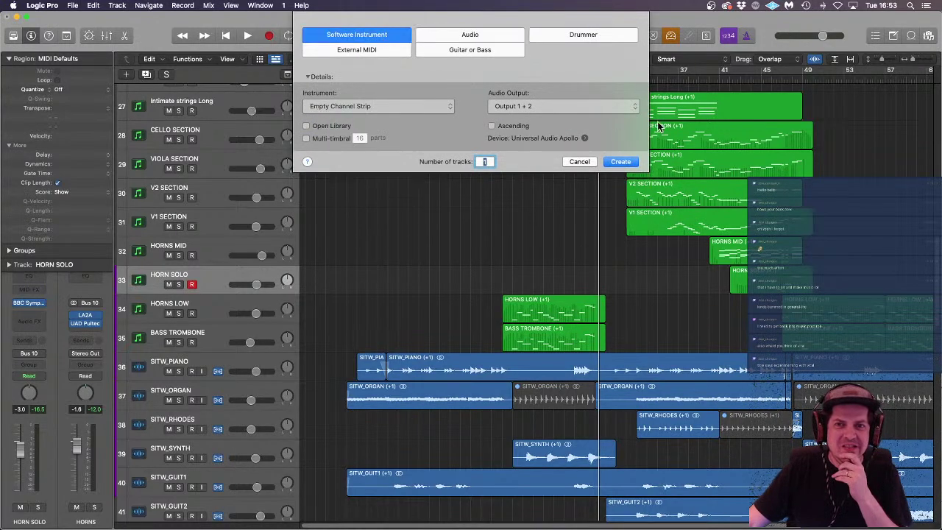
click(620, 161)
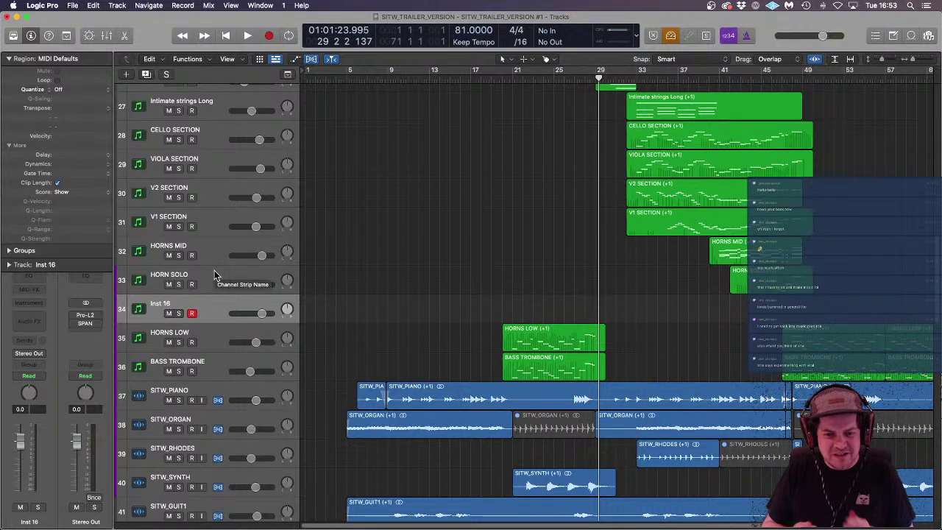
Step: Load Kontakt 5 in stereo as the instrument on the new Inst 16 track
click(42, 304)
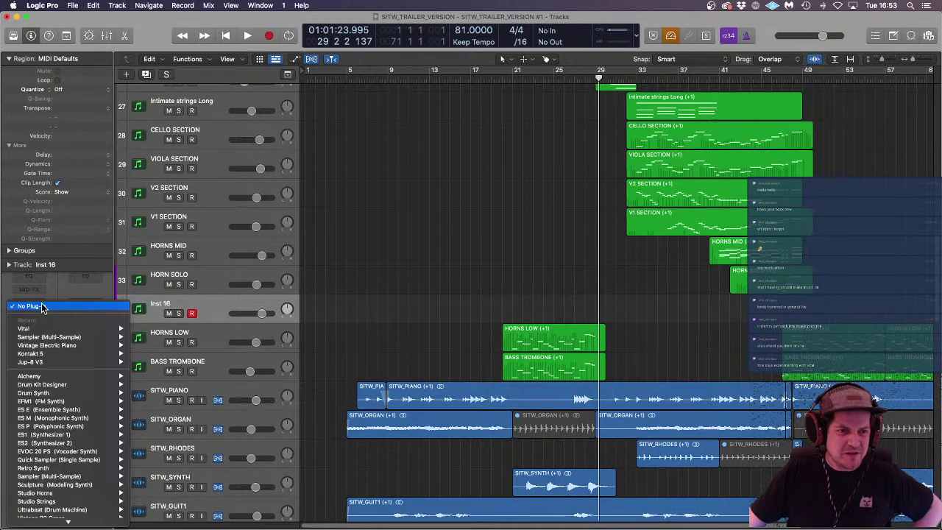
mouse_move(60, 361)
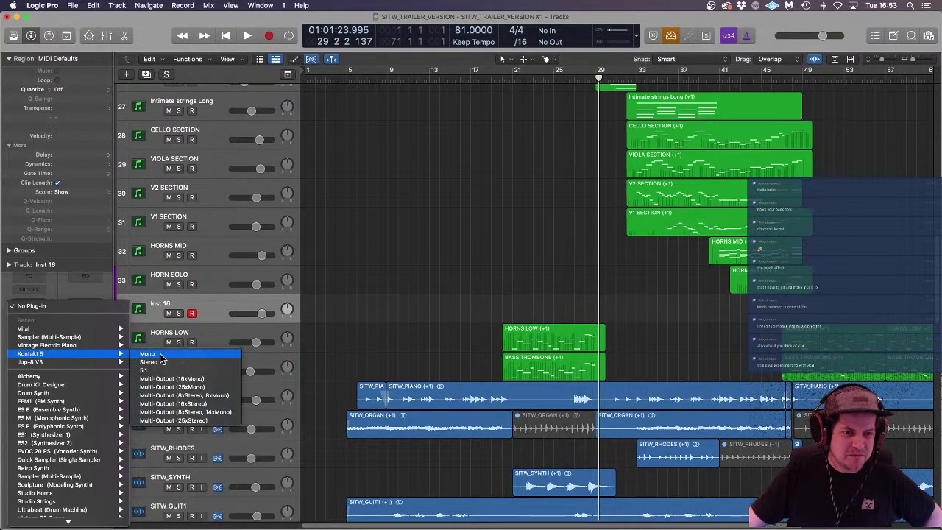
click(148, 363)
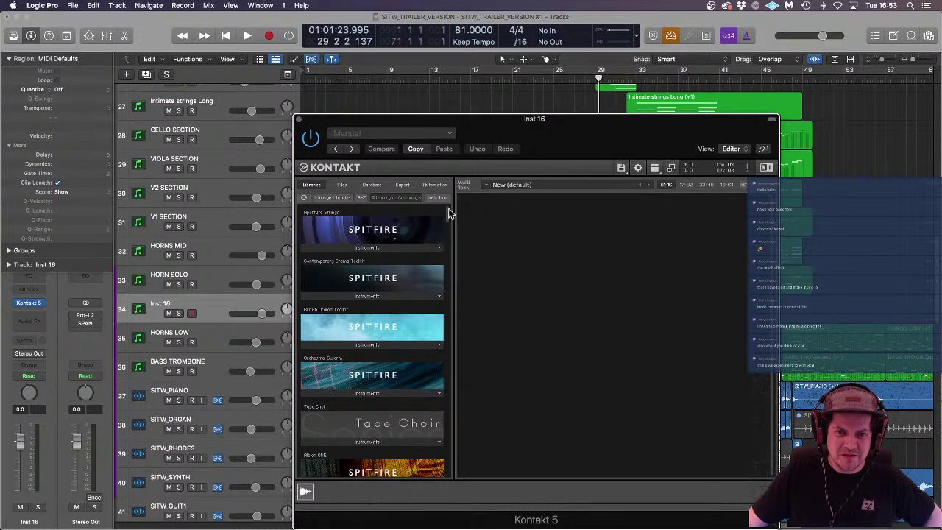
Step: Look through Kontakt's library list and the sample library folders on disk for a suitable instrument
scroll(449, 210, down, 5)
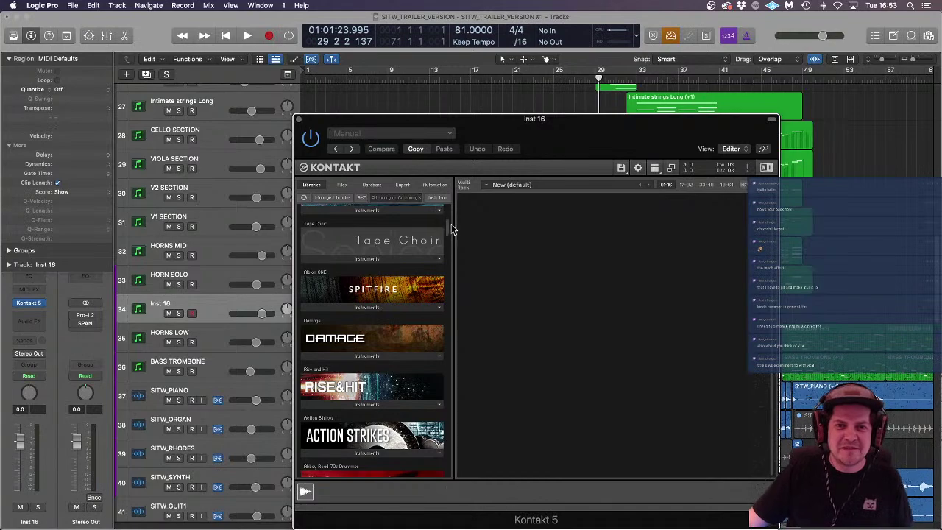
scroll(448, 233, down, 12)
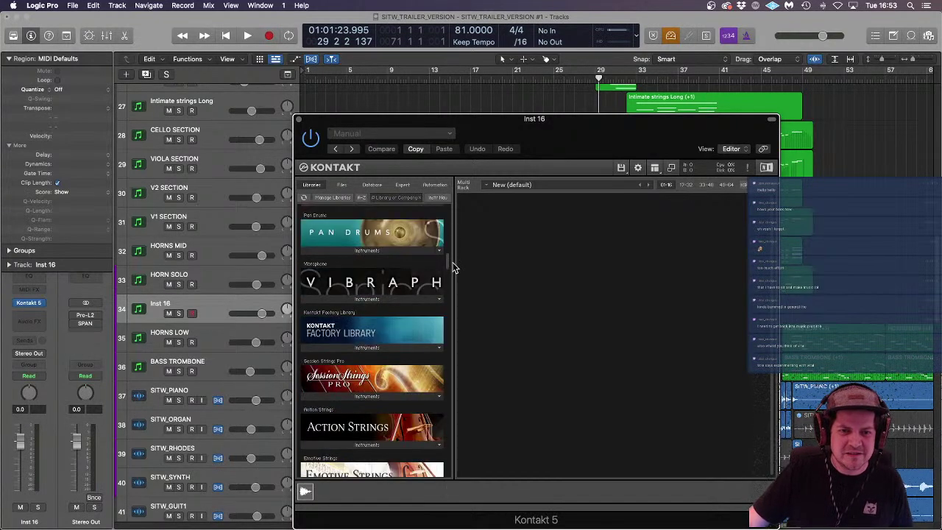
drag(453, 263, 429, 129)
click(341, 185)
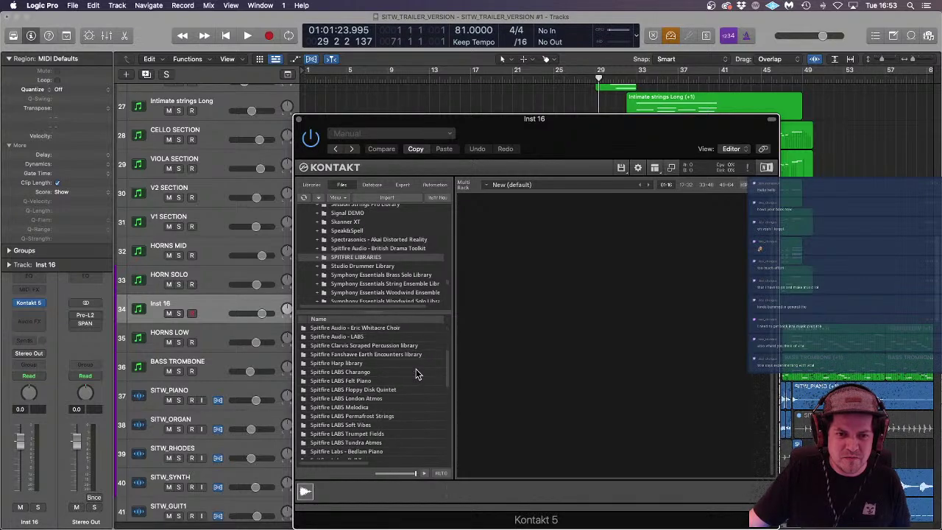
scroll(392, 276, up, 3)
scroll(392, 276, up, 10)
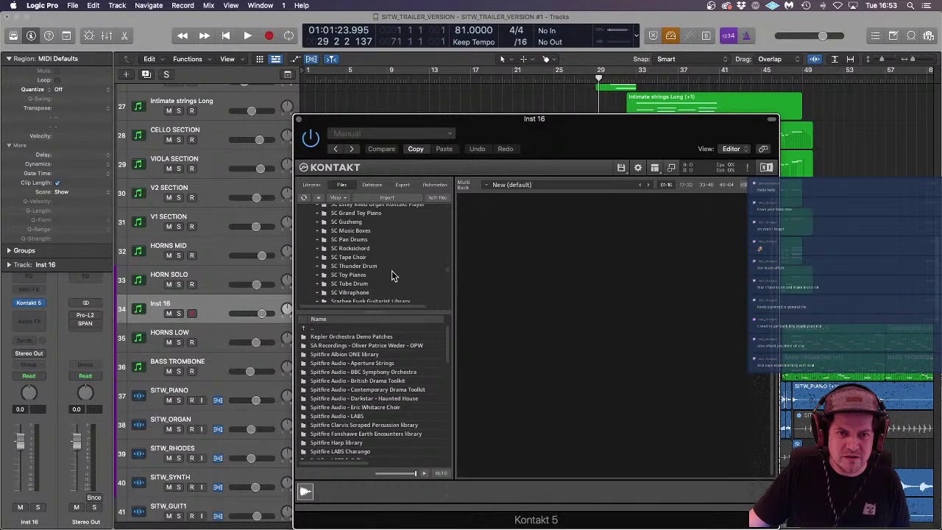
scroll(392, 276, down, 10)
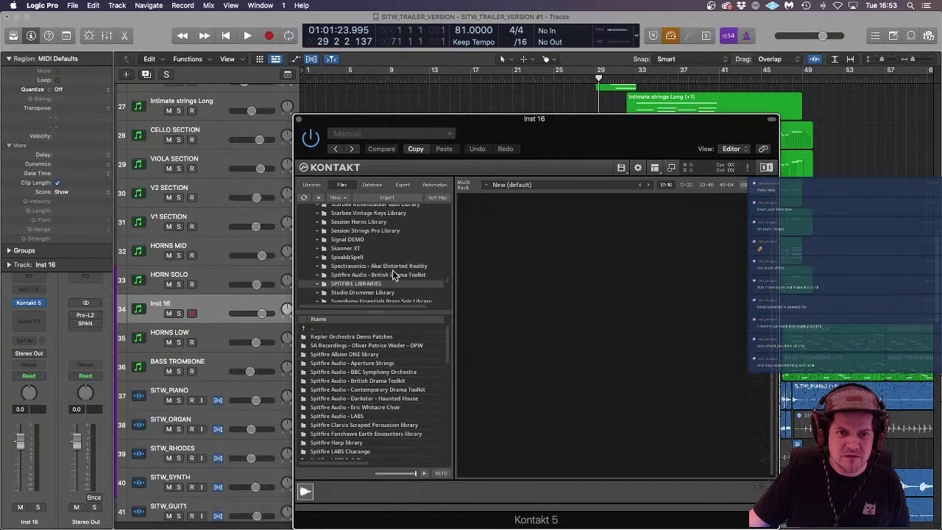
scroll(386, 252, down, 10)
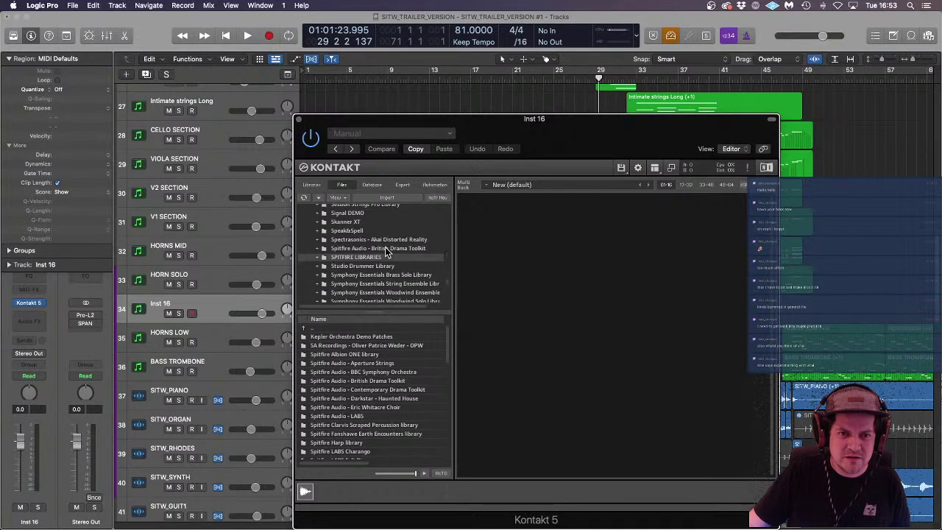
scroll(387, 254, down, 3)
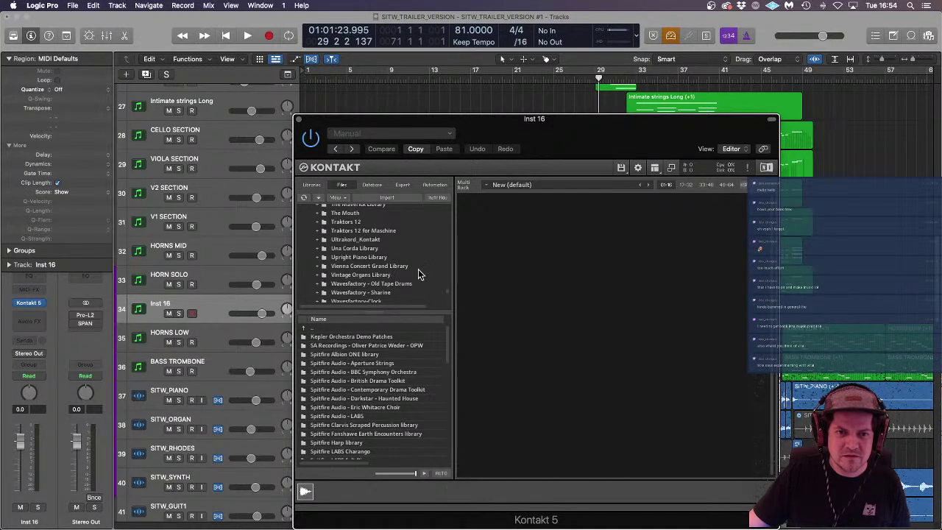
scroll(410, 254, down, 5)
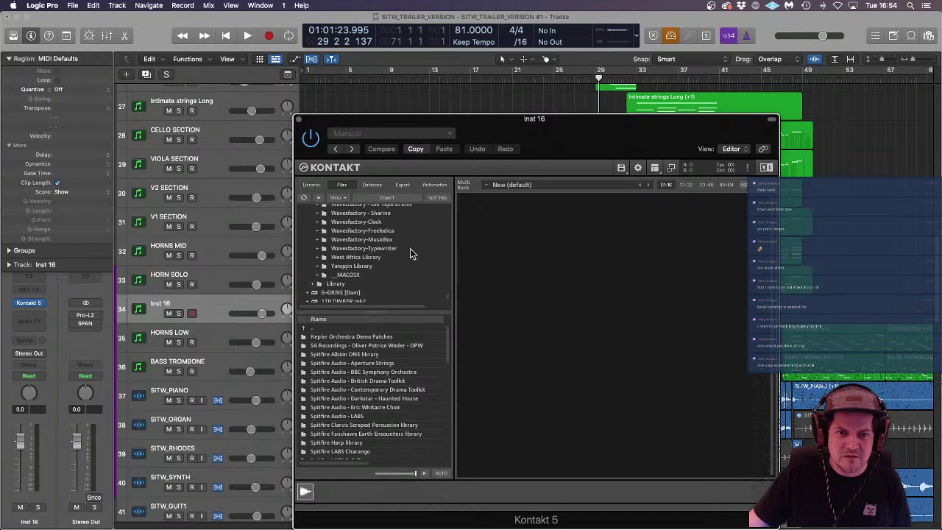
Step: Try to load Yangqin - Autumn Wind.nki from the Yangqin Library's Instruments folder into Kontakt
click(347, 266)
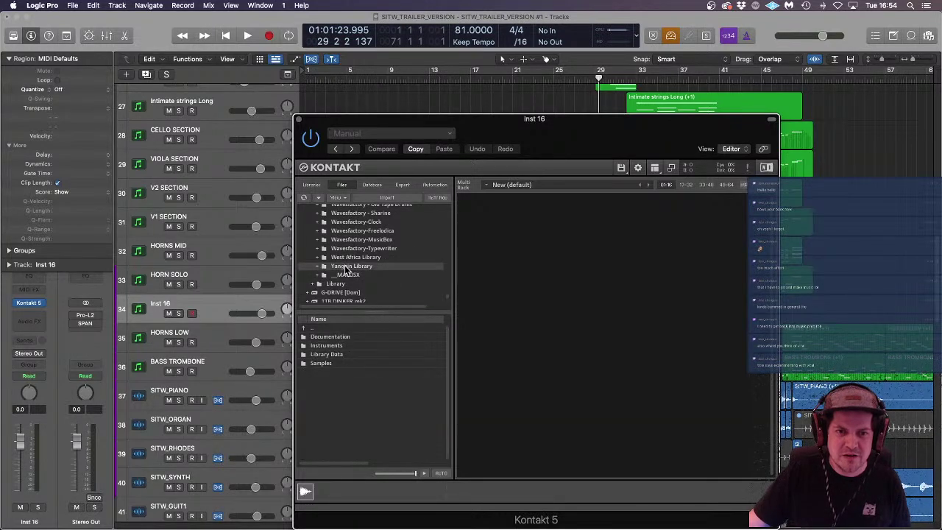
double_click(337, 348)
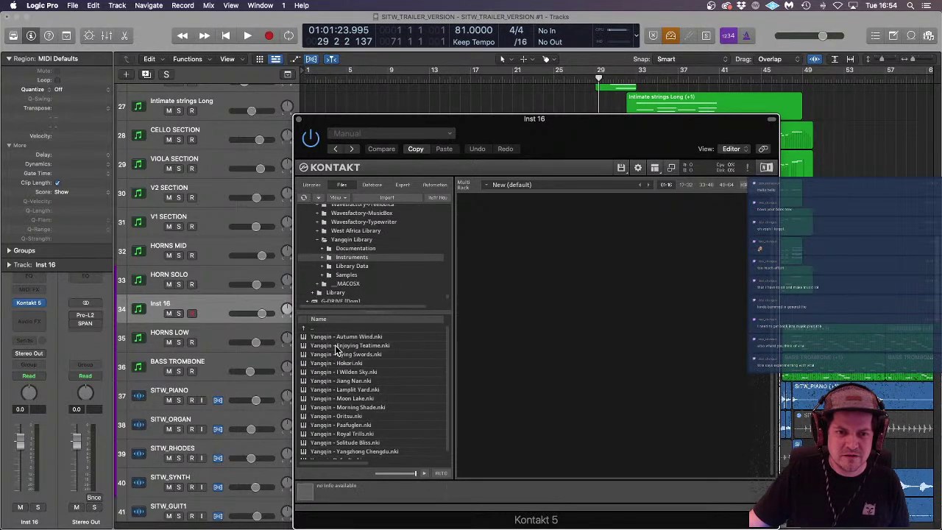
click(372, 337)
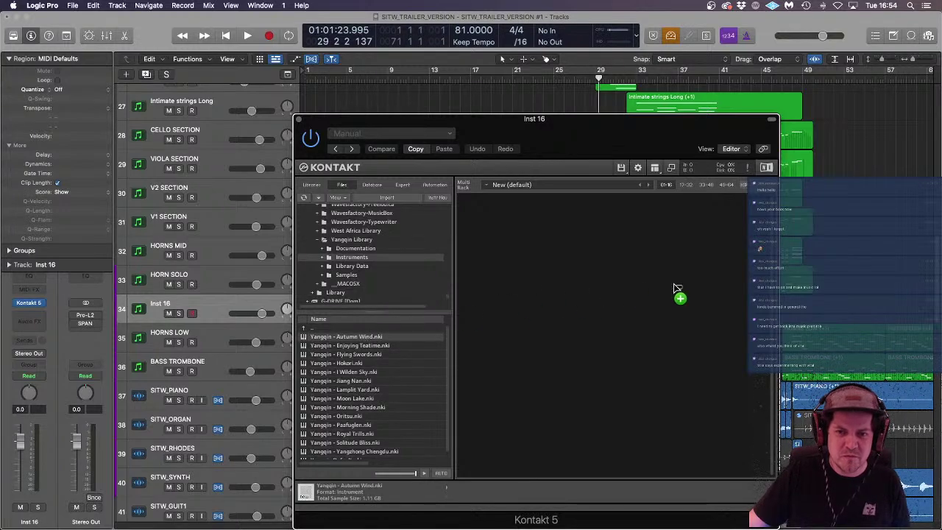
drag(678, 288, 675, 290)
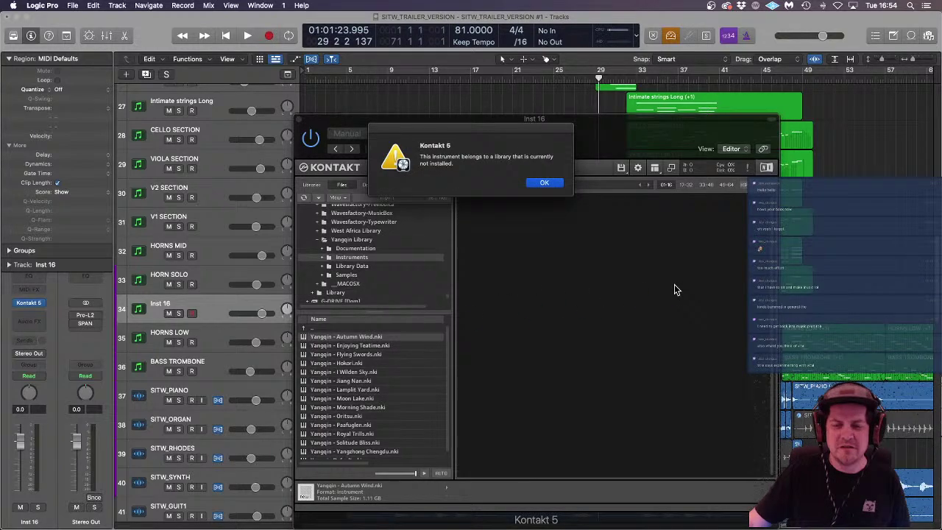
click(545, 184)
Step: Launch Native Access so that it can update, and return to the Kontakt window in Logic Pro
mouse_move(1, 92)
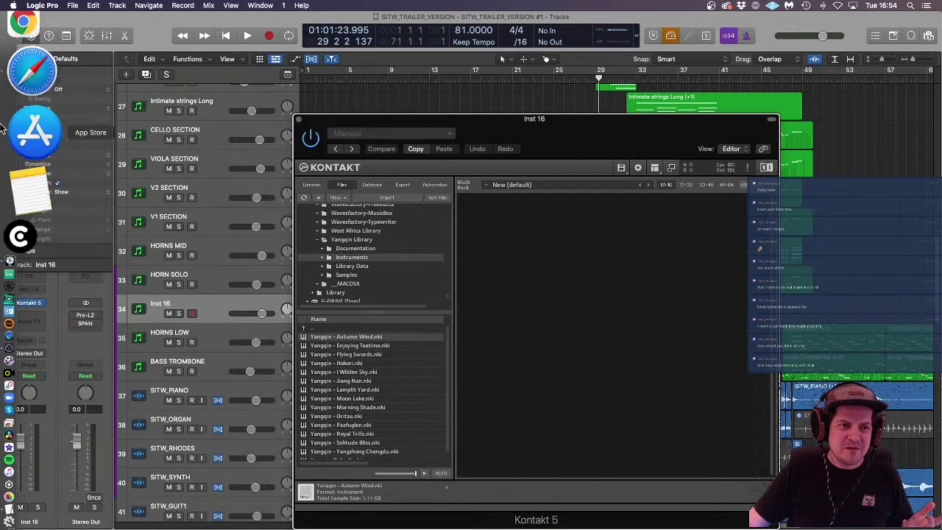
click(2, 216)
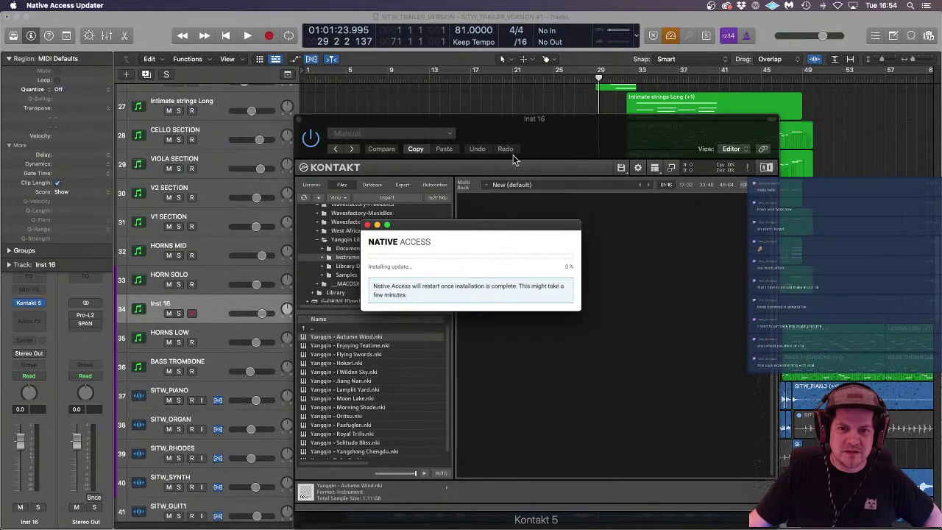
click(545, 127)
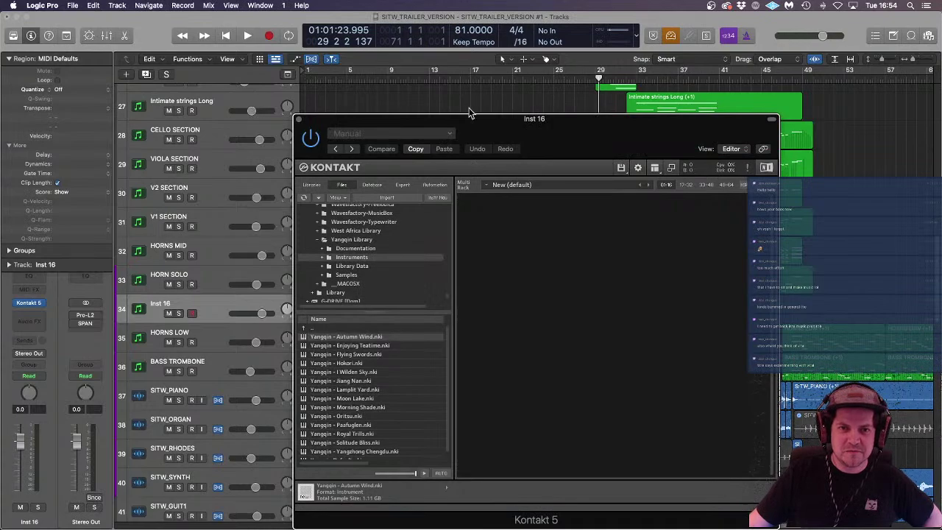
Step: Close Kontakt and replace it on the Inst 16 track with Spitfire Audio's LABS in stereo
click(298, 120)
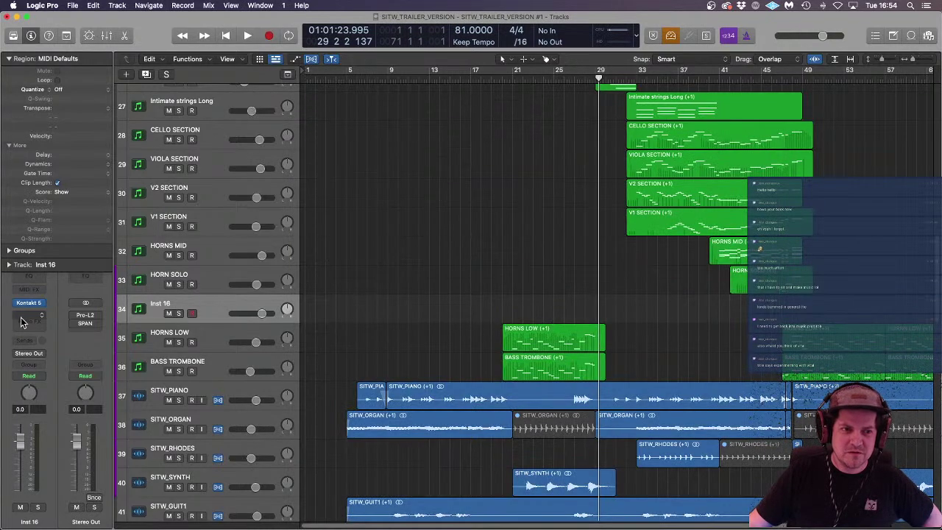
click(36, 303)
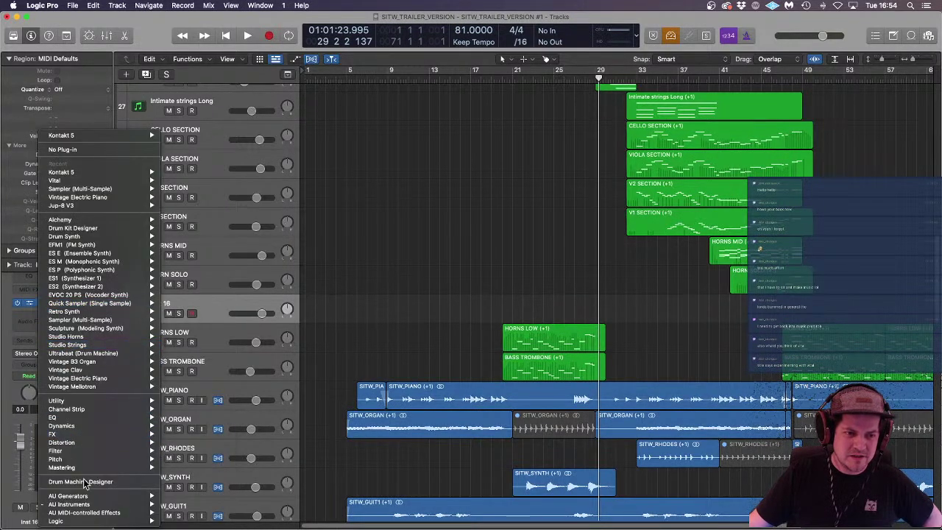
mouse_move(91, 504)
mouse_move(218, 441)
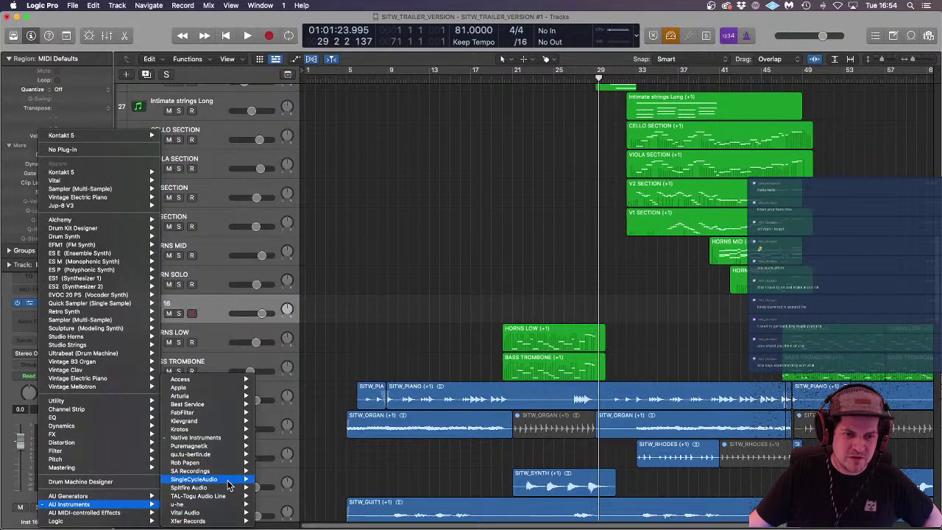
mouse_move(210, 488)
mouse_move(331, 506)
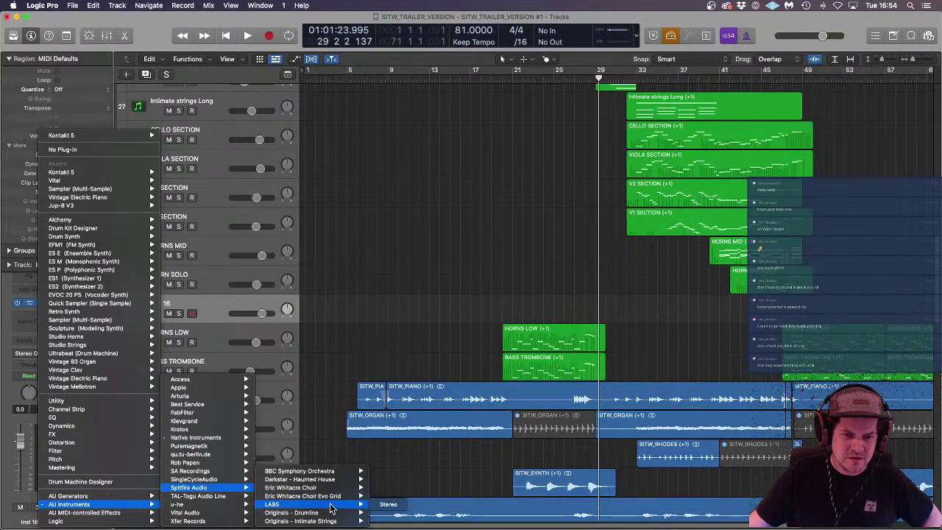
click(388, 504)
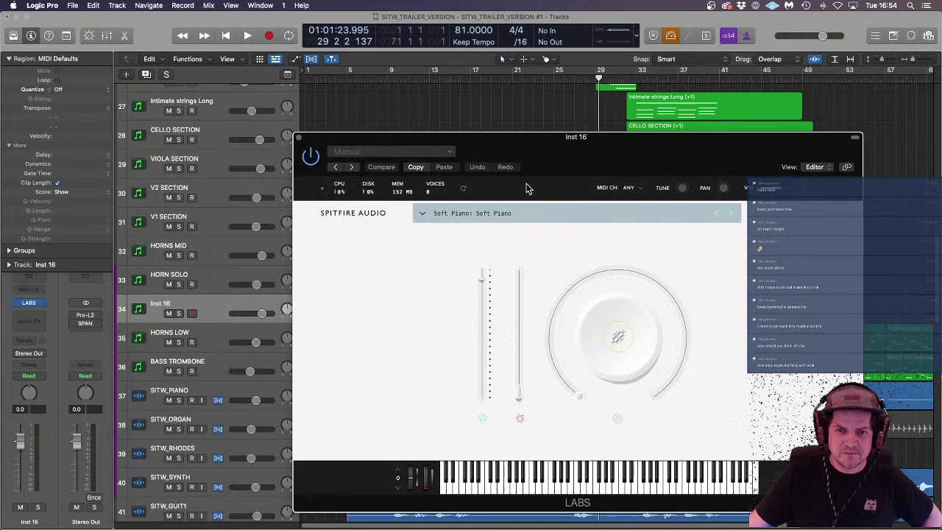
Step: Filter the LABS presets to Guitar and load the Lap Steel preset Trems Fast
click(487, 213)
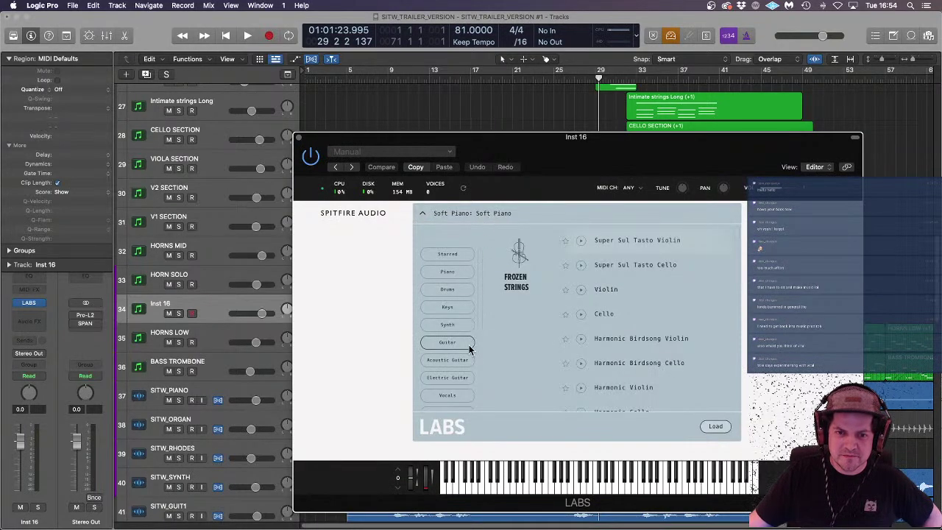
click(447, 342)
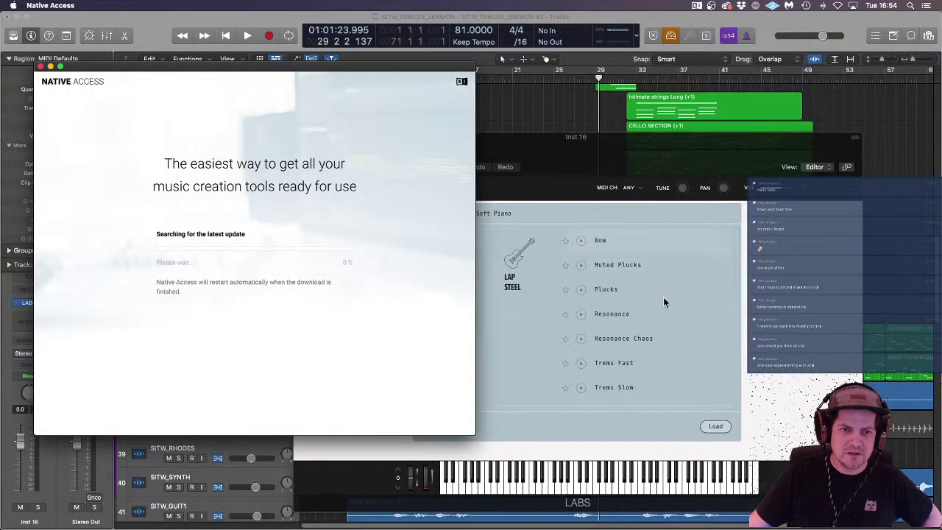
click(613, 336)
click(478, 15)
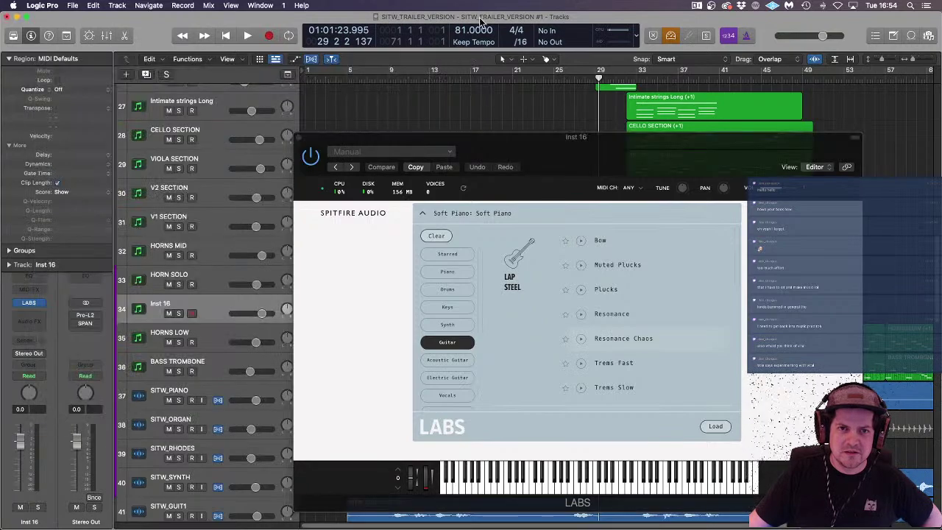
click(619, 363)
click(619, 364)
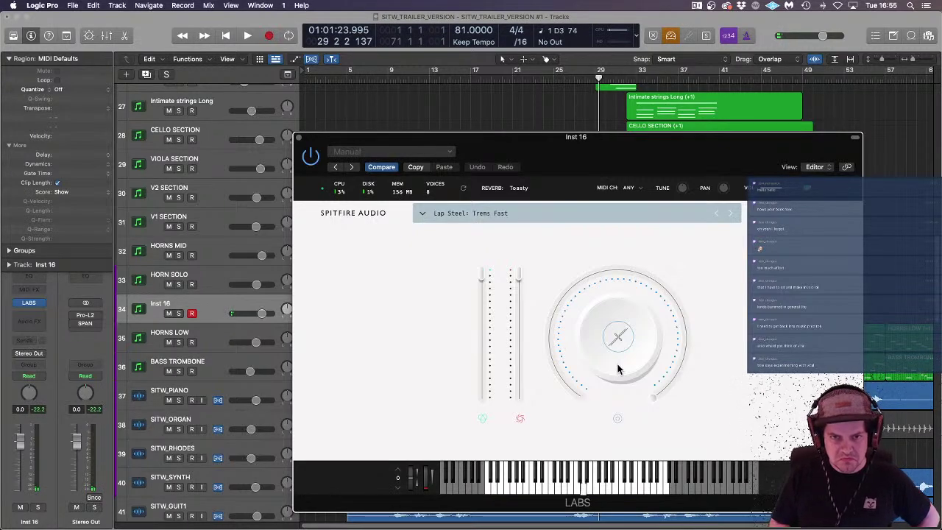
Step: Assign the large LABS knob to Reverb and turn it all the way down
click(623, 340)
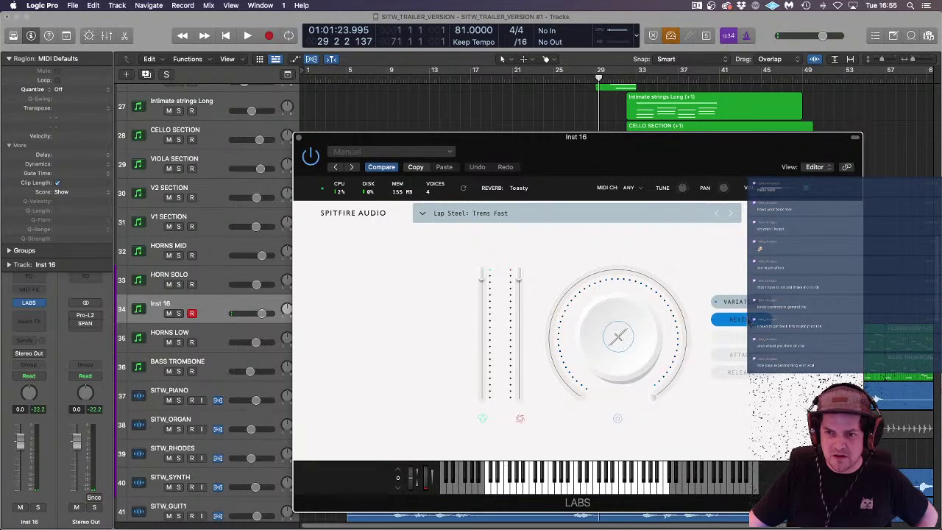
click(738, 320)
drag(555, 311, 581, 396)
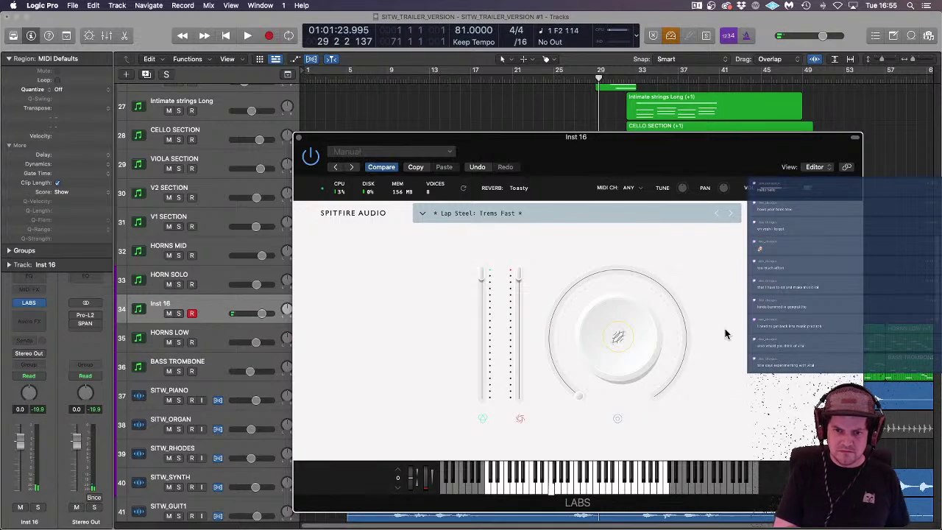
Step: Audition the Lap Steel preset Trems Slow, followed by the Moon Guitar preset Trems
click(644, 212)
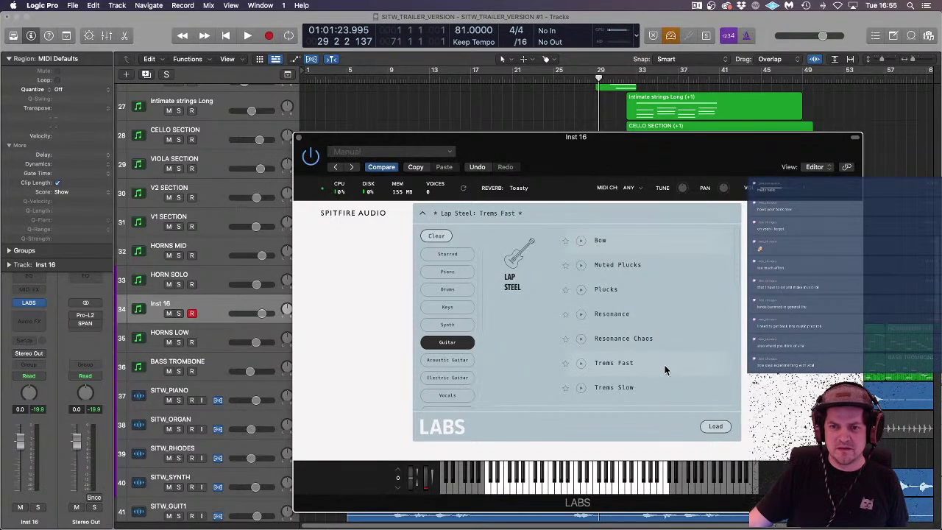
click(662, 387)
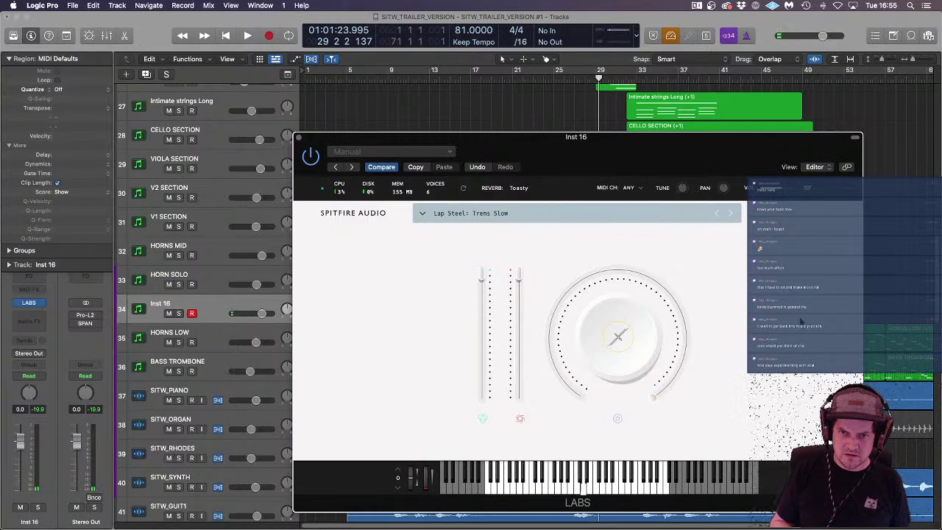
click(669, 209)
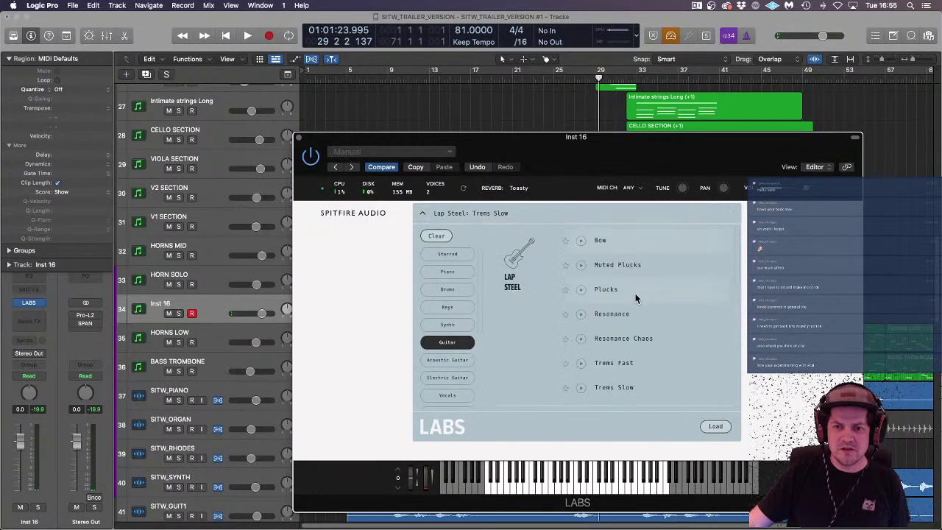
scroll(637, 298, down, 5)
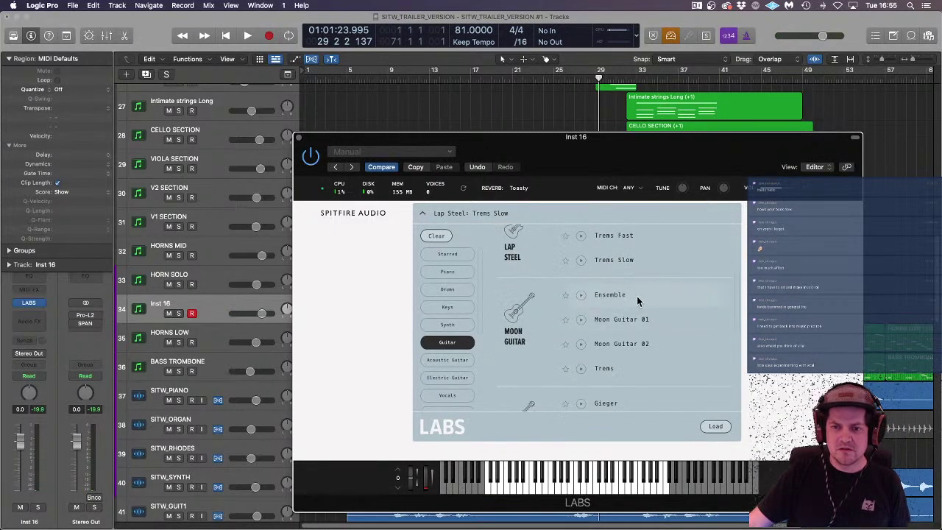
click(638, 368)
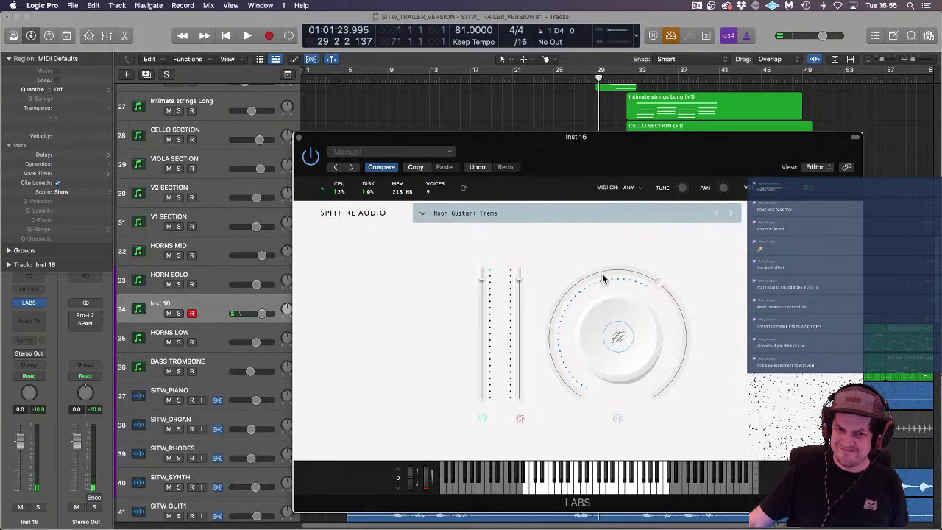
Step: Browse the remaining guitar presets in LABS and load Gieger from Guitar Harmonics
click(578, 216)
scroll(622, 335, down, 5)
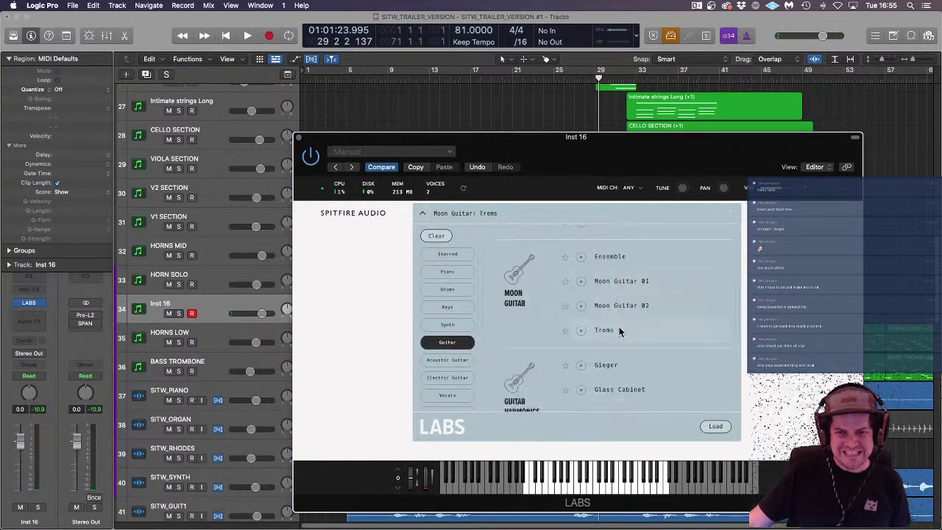
scroll(626, 346, down, 5)
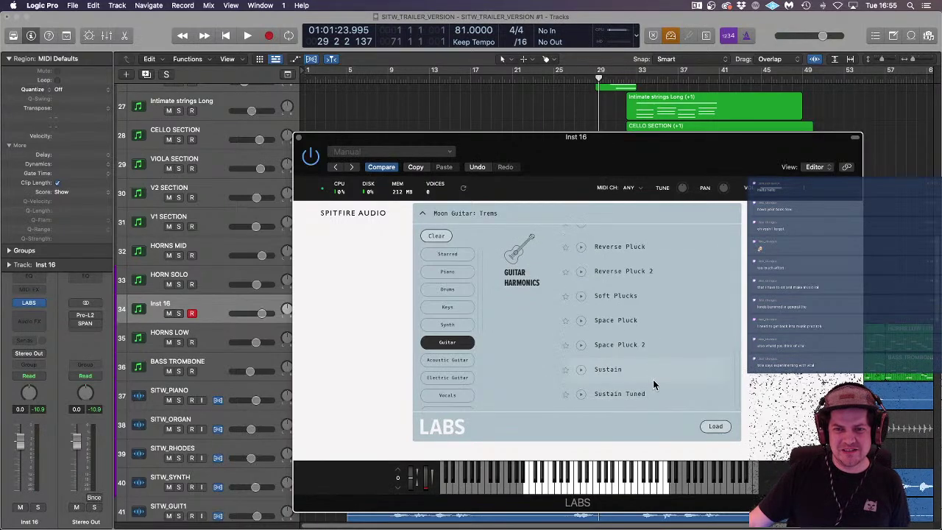
scroll(653, 379, up, 8)
scroll(656, 383, up, 2)
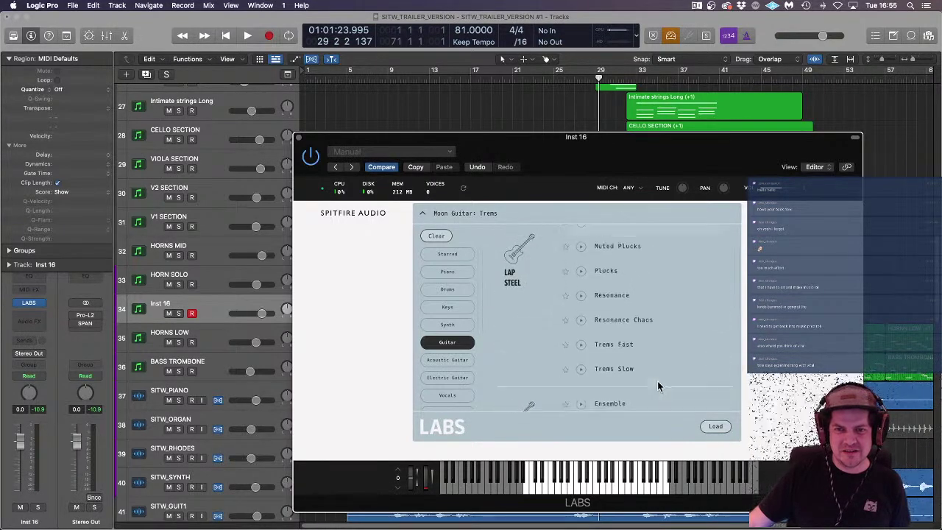
scroll(657, 381, down, 4)
click(634, 396)
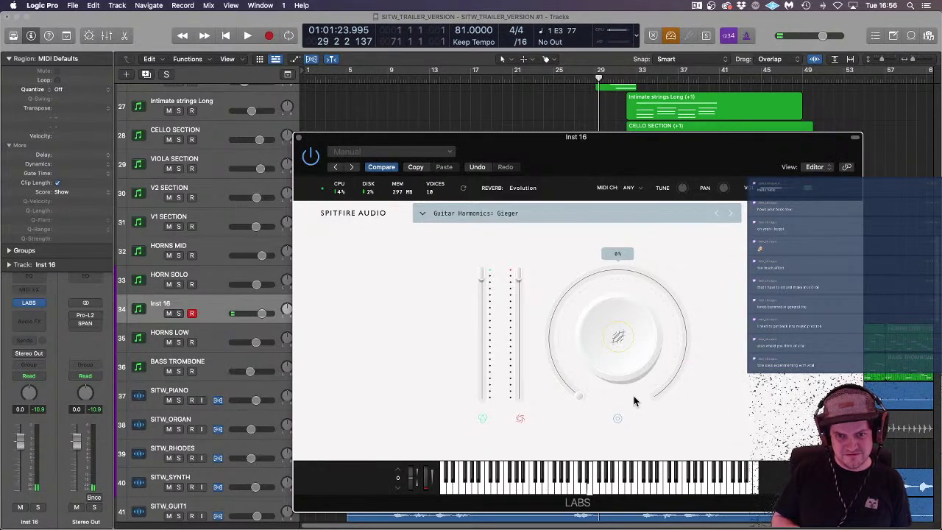
Step: Look through the LABS instrument categories and remove the Guitar filter from the preset list
click(562, 216)
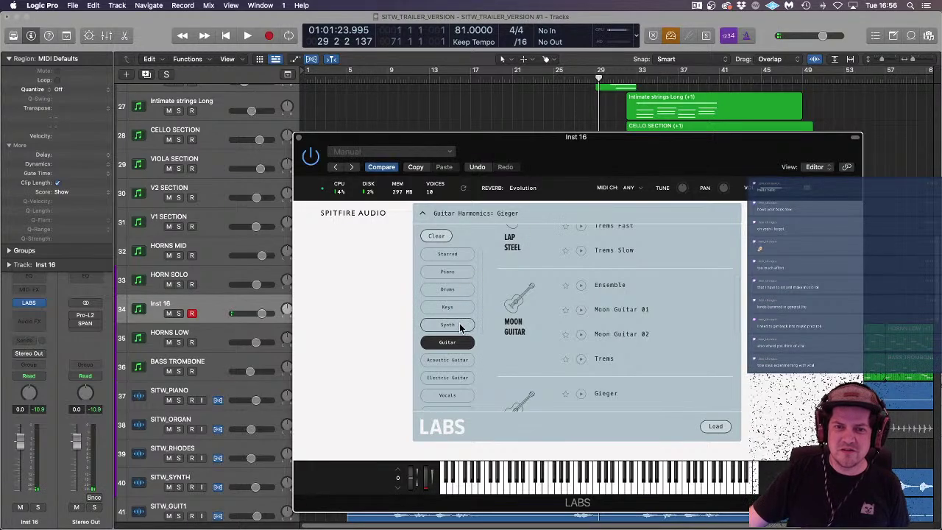
scroll(460, 328, down, 3)
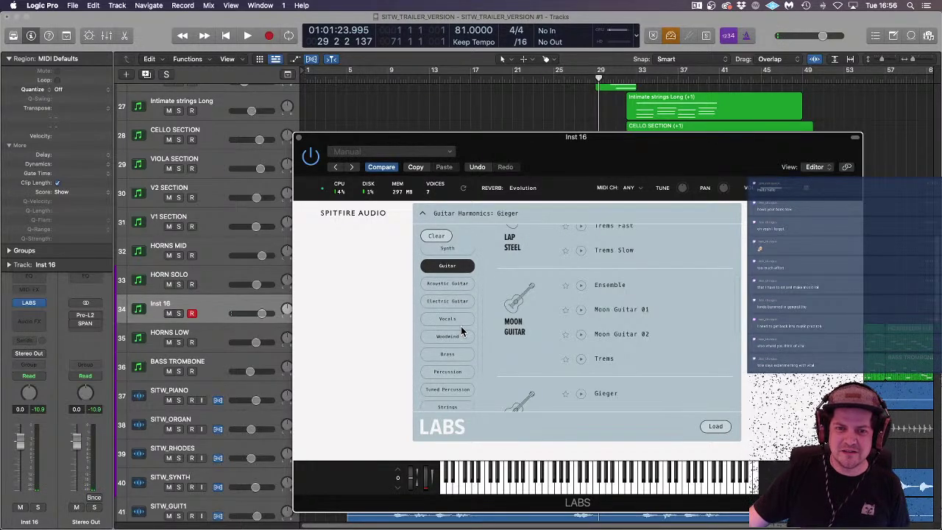
scroll(460, 330, up, 3)
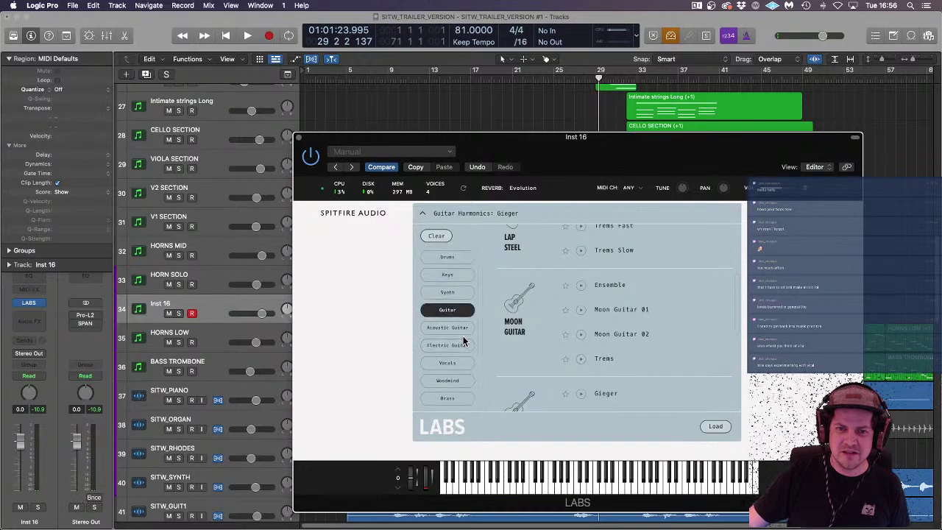
scroll(463, 346, up, 2)
click(455, 343)
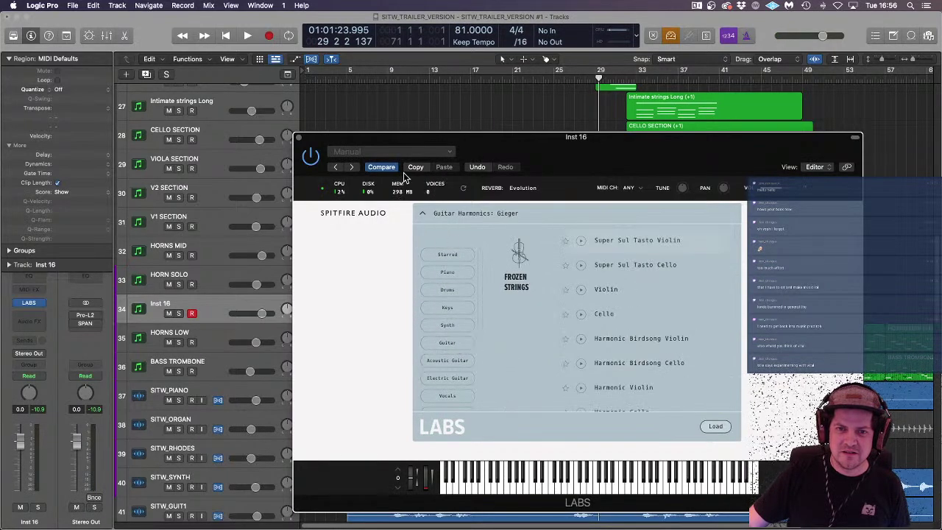
Step: Close LABS and replace it on the Inst 16 track with Native Instruments' Kontakt 5
click(299, 138)
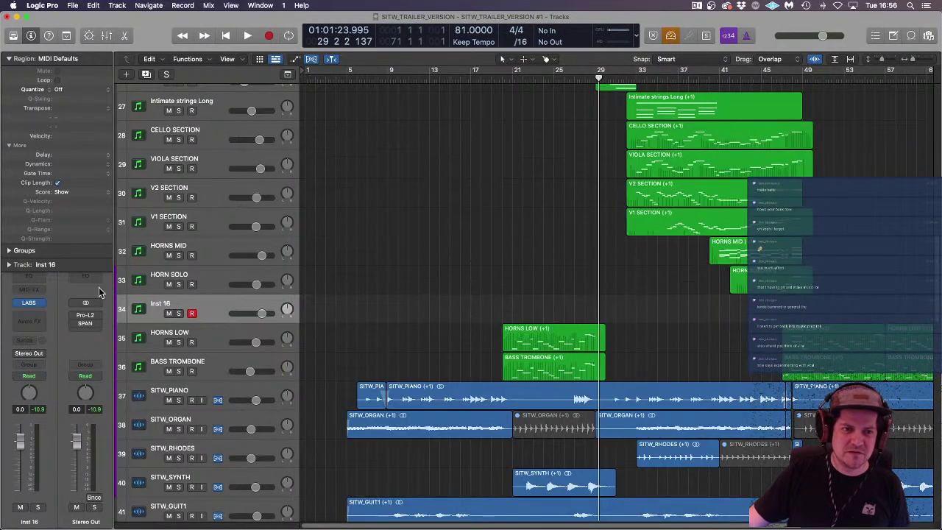
click(42, 309)
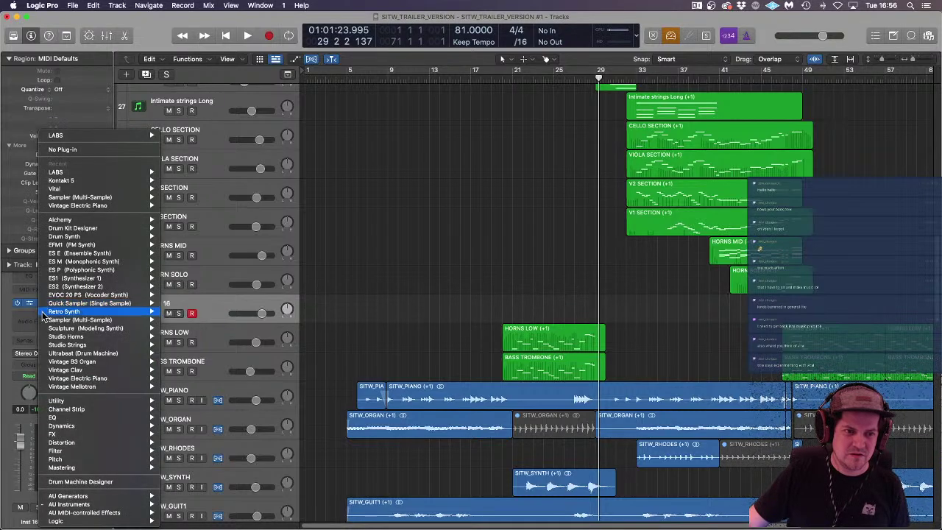
mouse_move(71, 506)
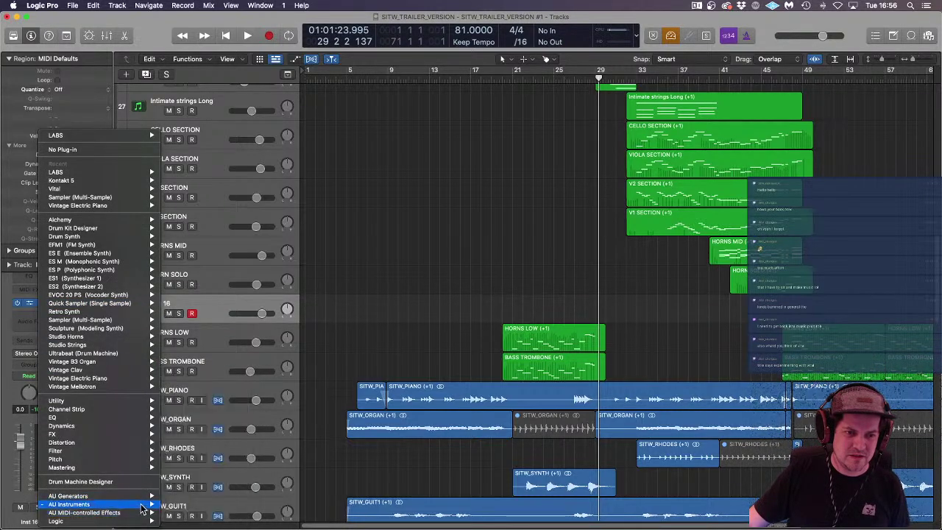
mouse_move(221, 438)
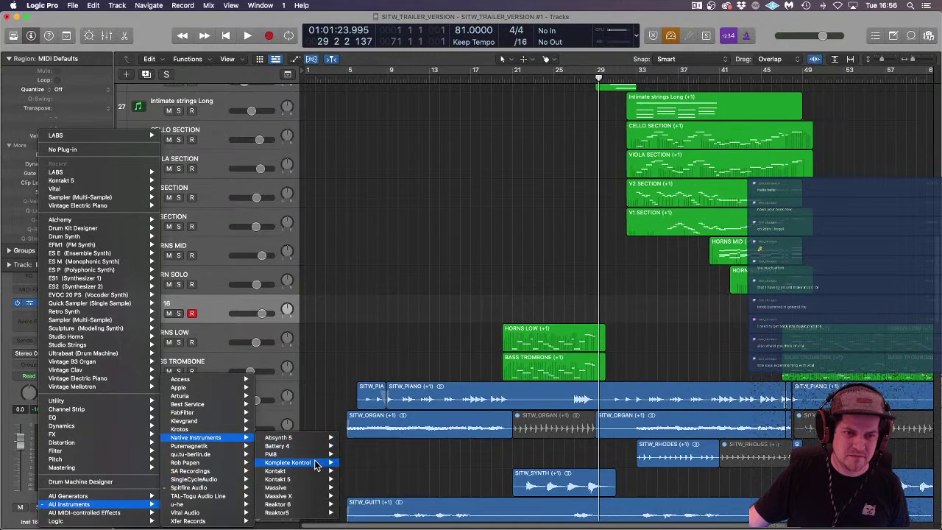
mouse_move(290, 479)
click(357, 466)
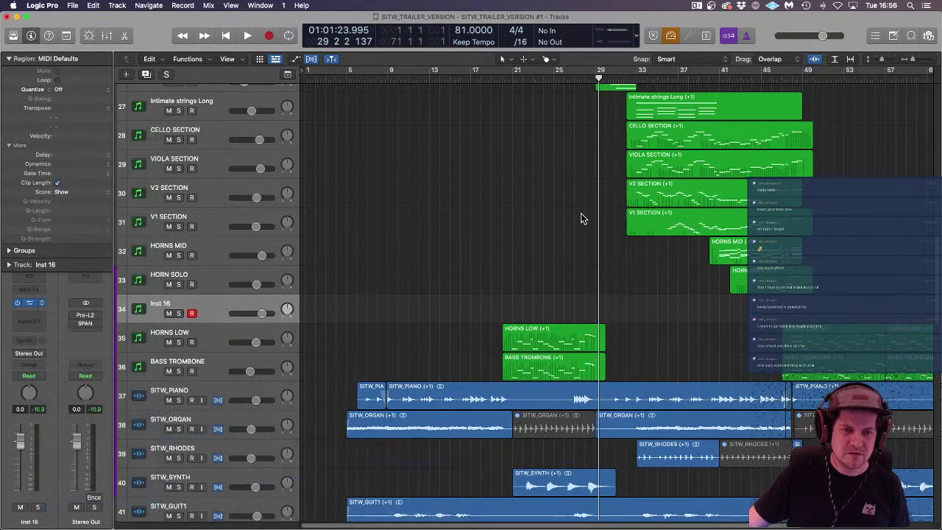
Step: Switch to Native Access and check its lists of products not installed and available updates
click(4, 214)
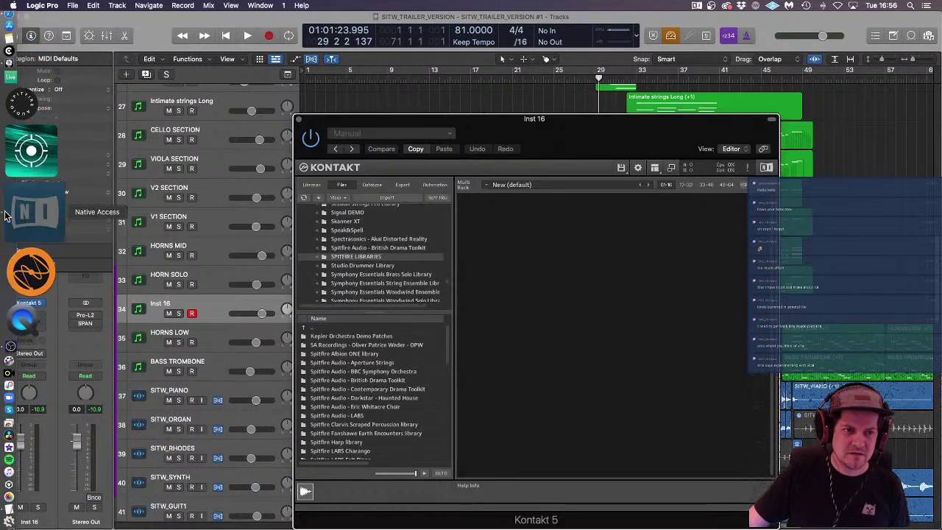
click(60, 134)
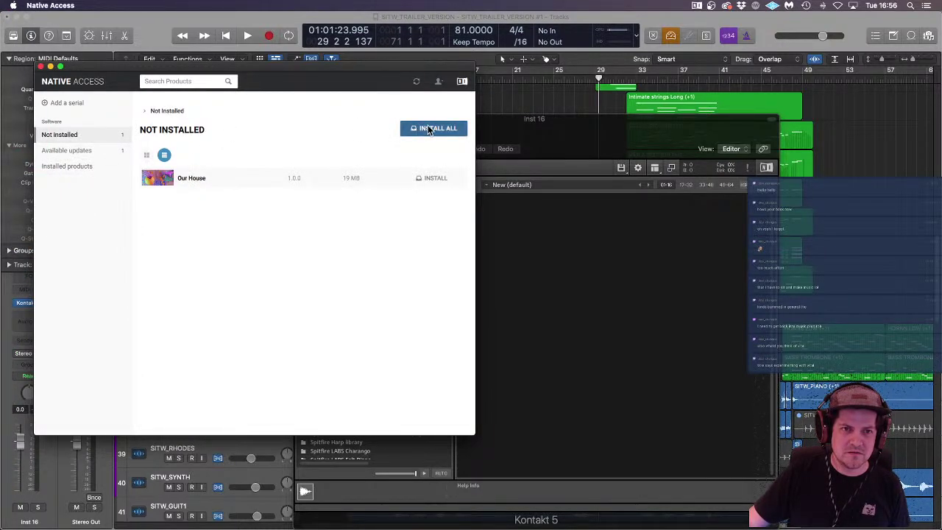
click(103, 149)
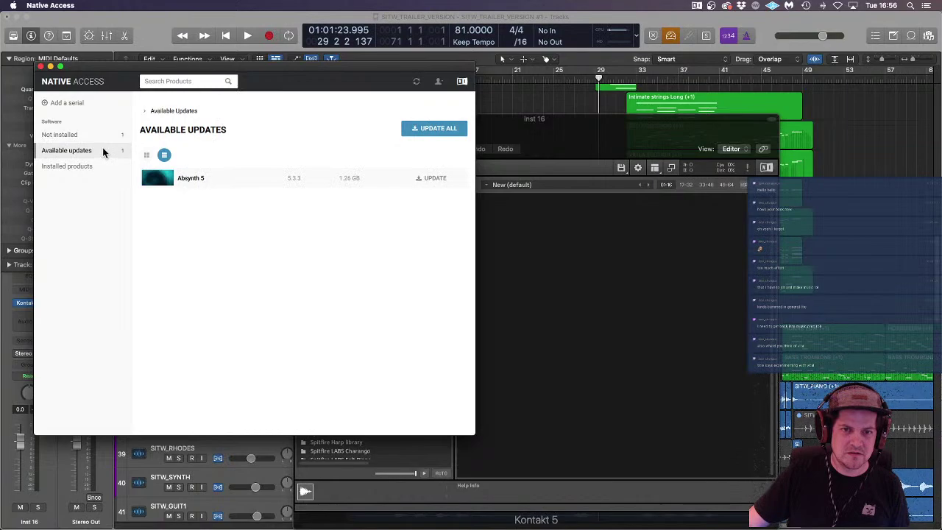
Step: Start downloading the Our House product from the list of products that are not installed
click(93, 135)
click(433, 129)
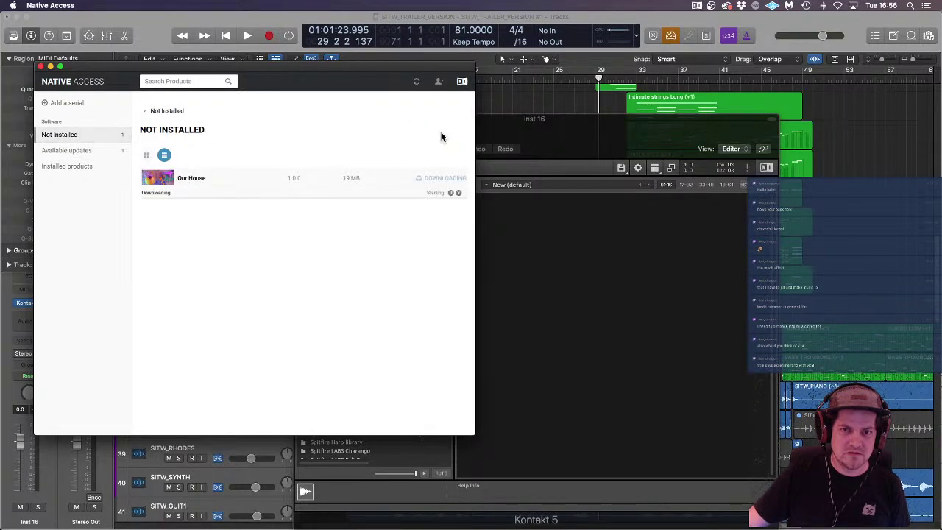
Step: Switch to Logic Pro, close the Kontakt 5 window and replace it with the stereo version of Kontakt on the Inst 16 track
click(554, 130)
click(298, 120)
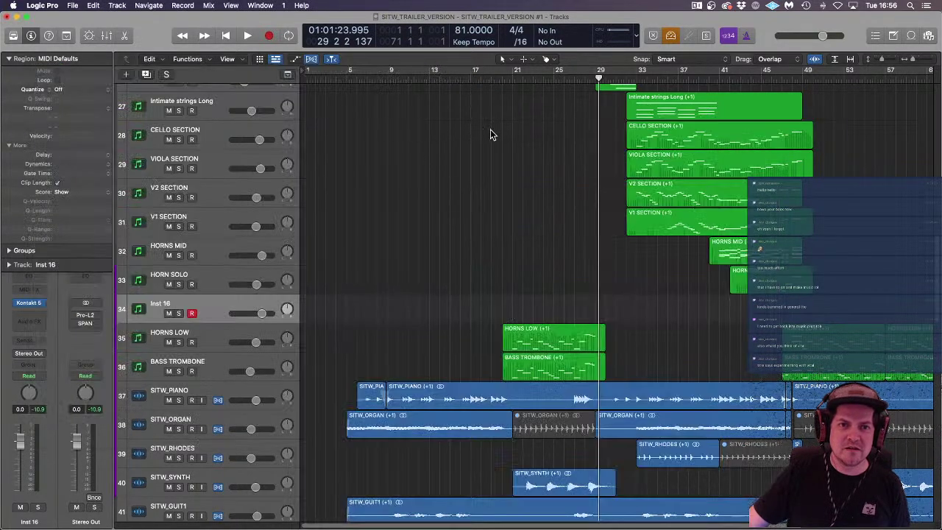
click(52, 306)
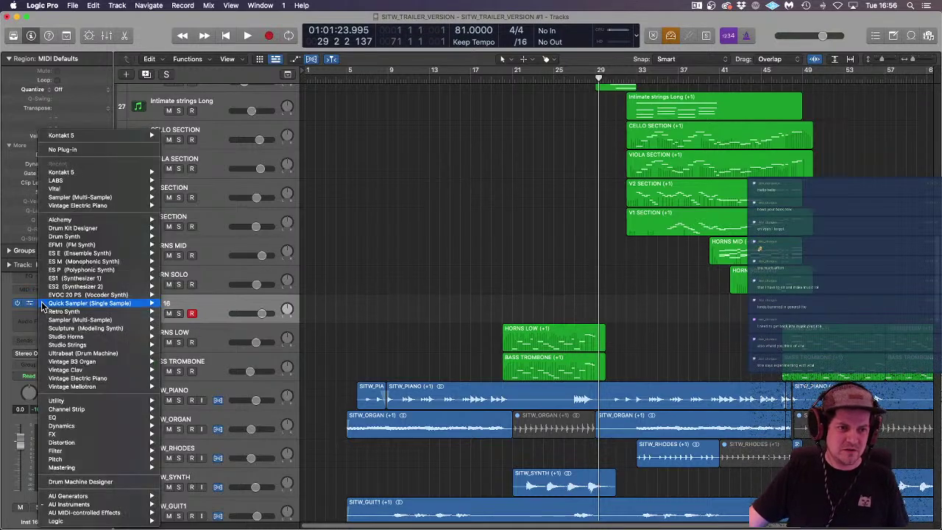
mouse_move(66, 504)
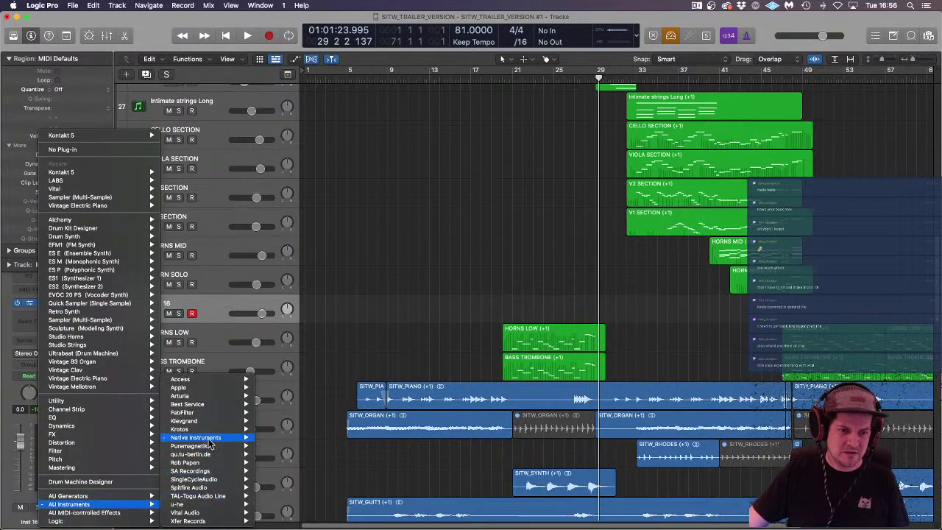
mouse_move(210, 439)
mouse_move(308, 472)
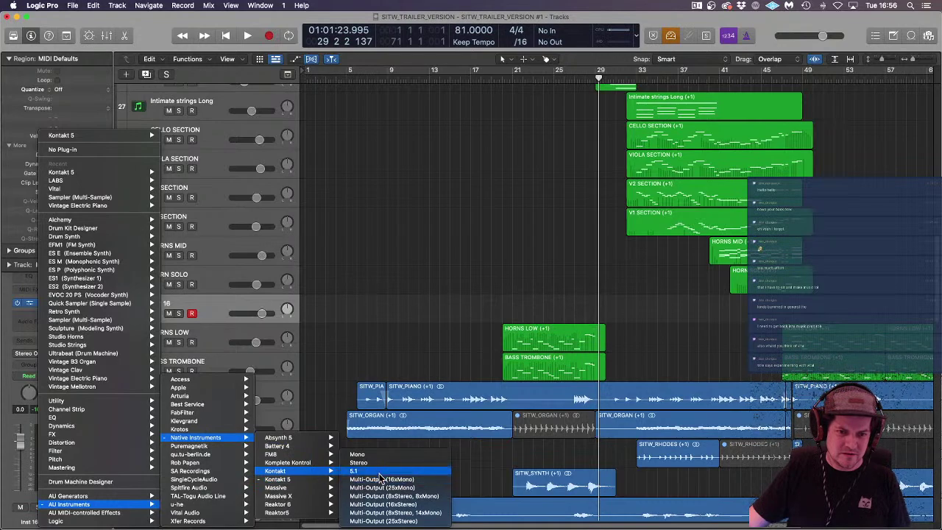
click(358, 462)
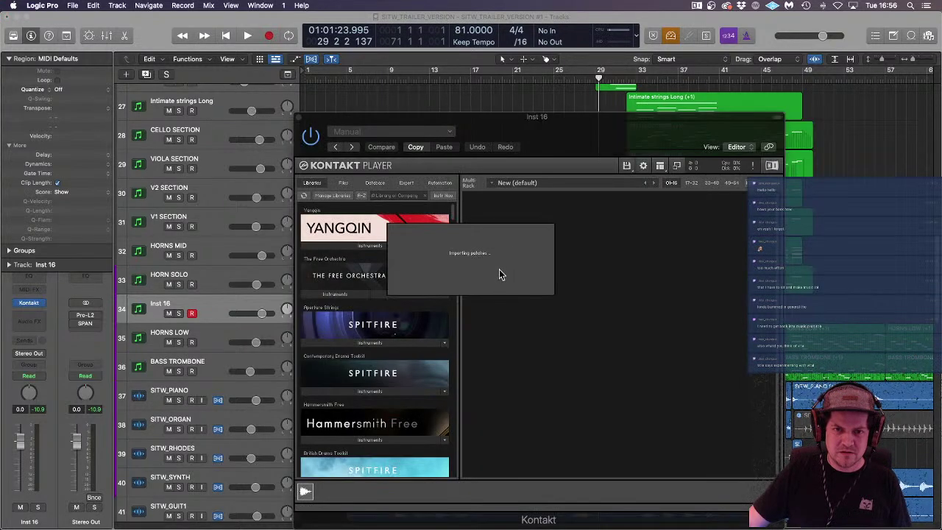
Step: Load the Yangqin - Autumn Wind instrument from the Yangqin library into the Kontakt rack
click(374, 246)
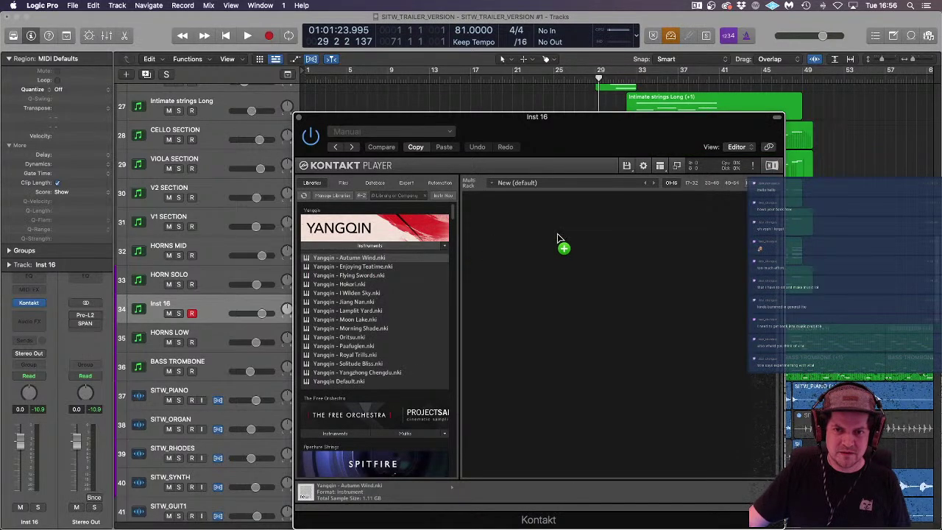
drag(557, 233, 558, 234)
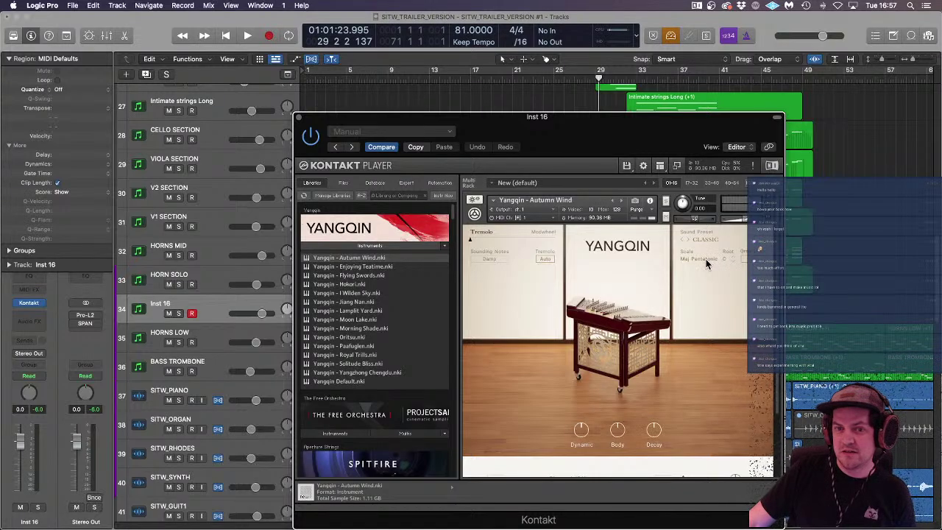
Step: Move the Kontakt window out of the way and open the DOM SUB region at bar 20 in the Piano Roll
drag(541, 131, 610, 297)
scroll(542, 176, up, 7)
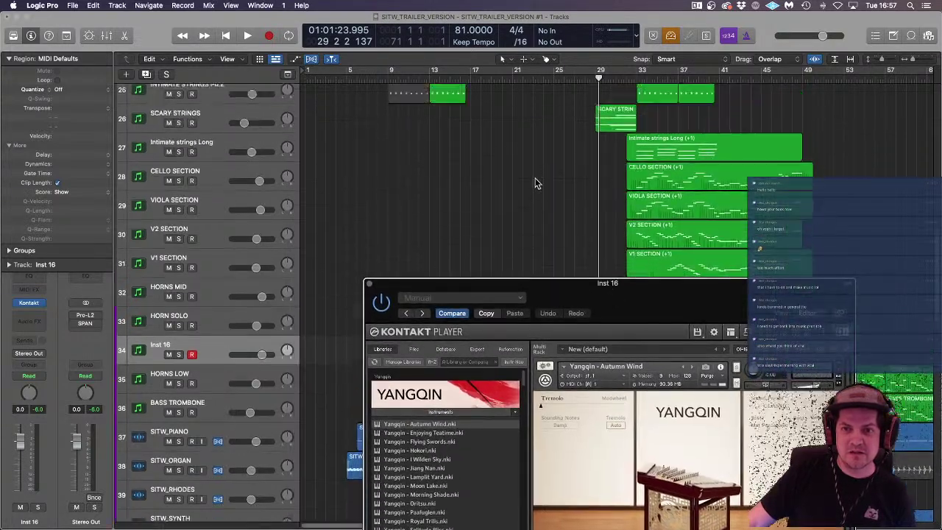
scroll(542, 181, up, 4)
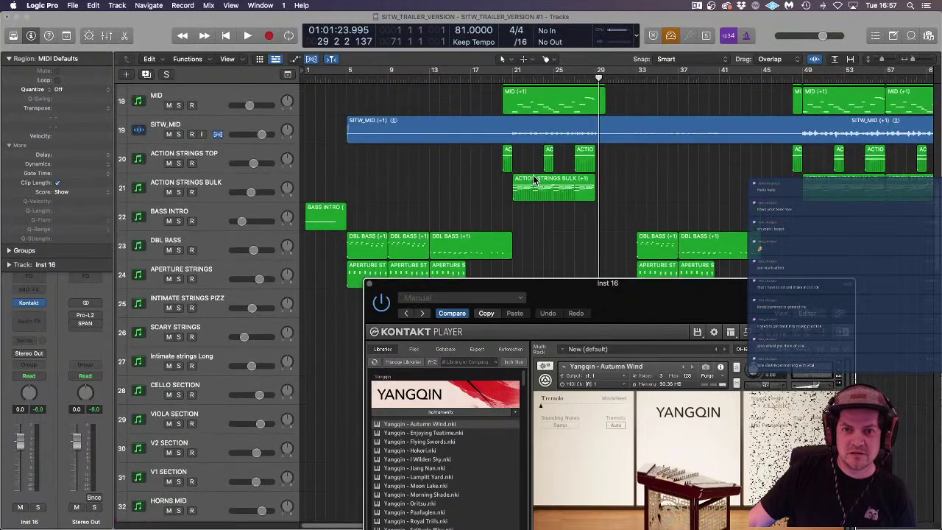
scroll(534, 181, up, 2)
click(534, 181)
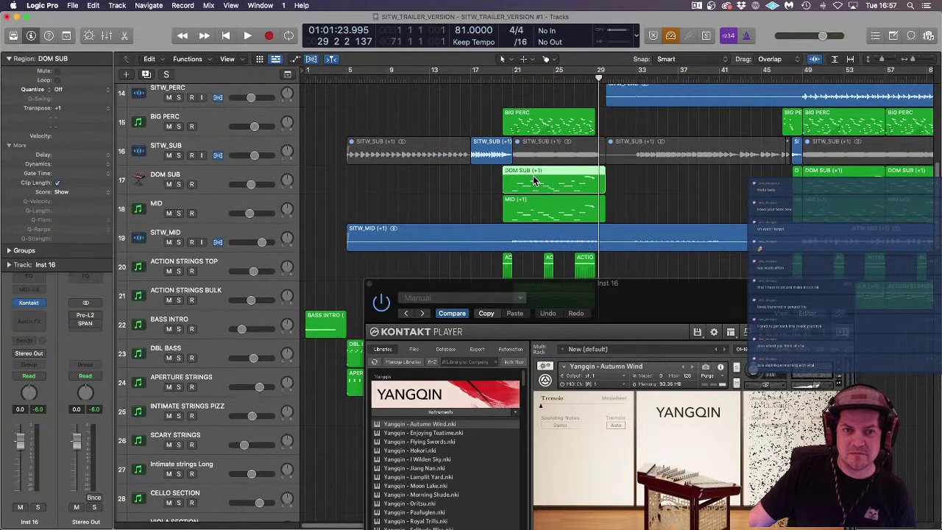
double_click(534, 180)
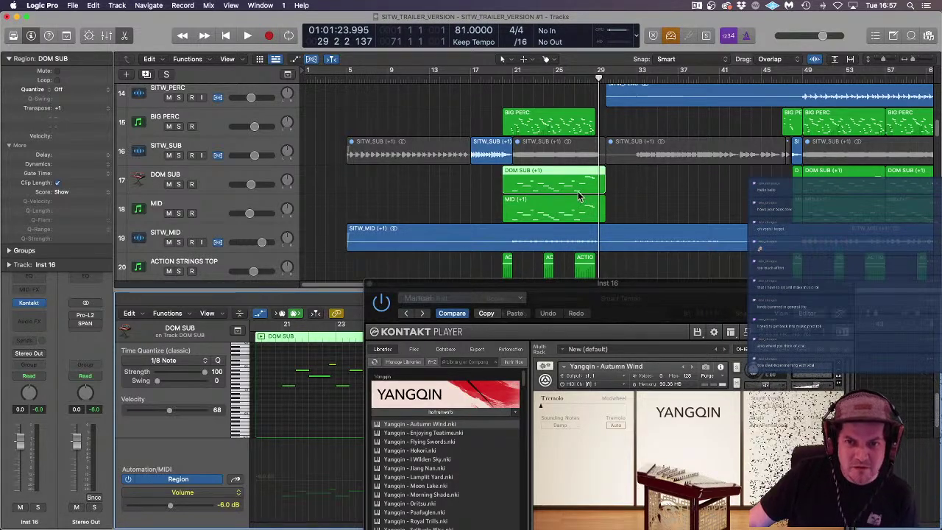
Step: Set the Yangqin instrument's scale to Min Pentatonic
scroll(578, 193, down, 4)
scroll(578, 193, down, 3)
scroll(577, 193, up, 3)
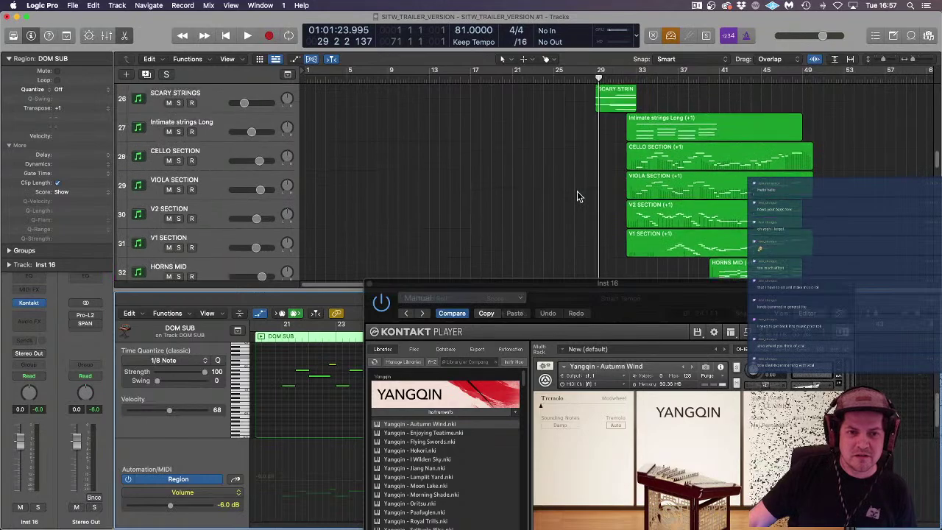
scroll(578, 193, down, 3)
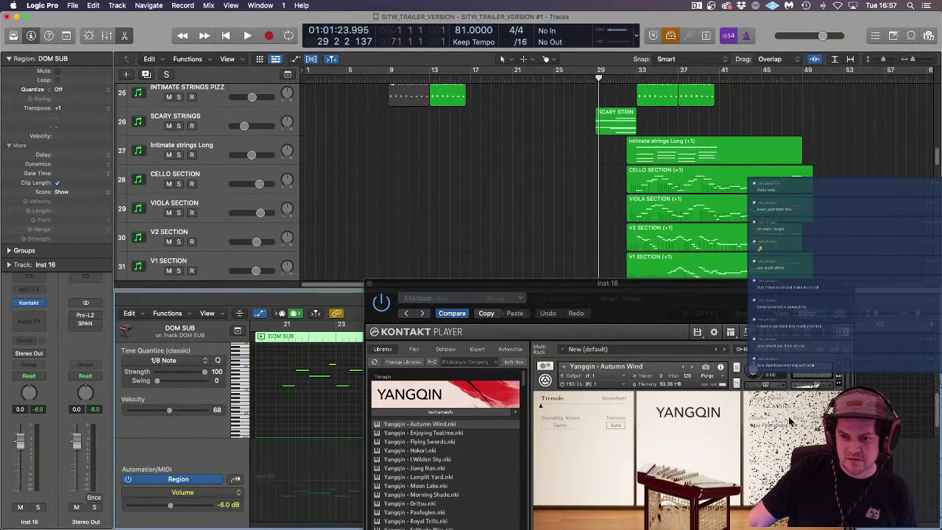
click(805, 428)
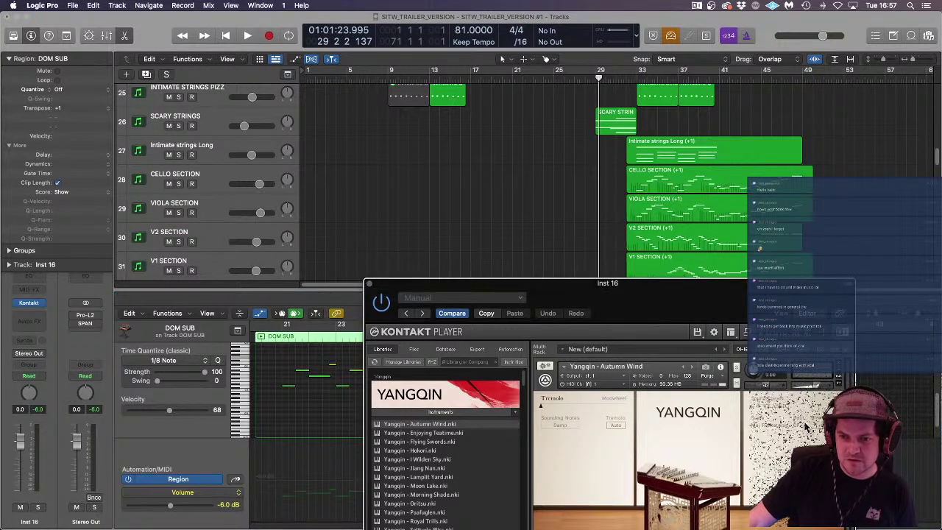
click(775, 427)
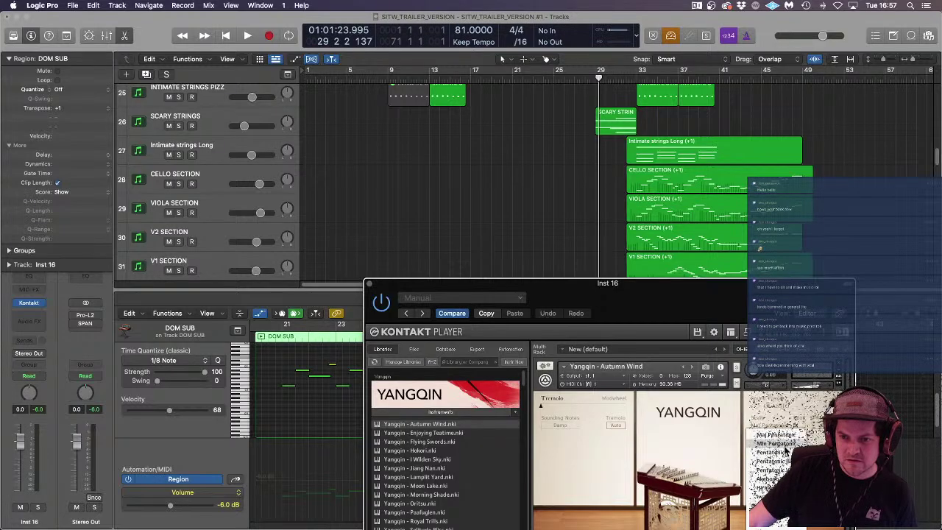
click(786, 445)
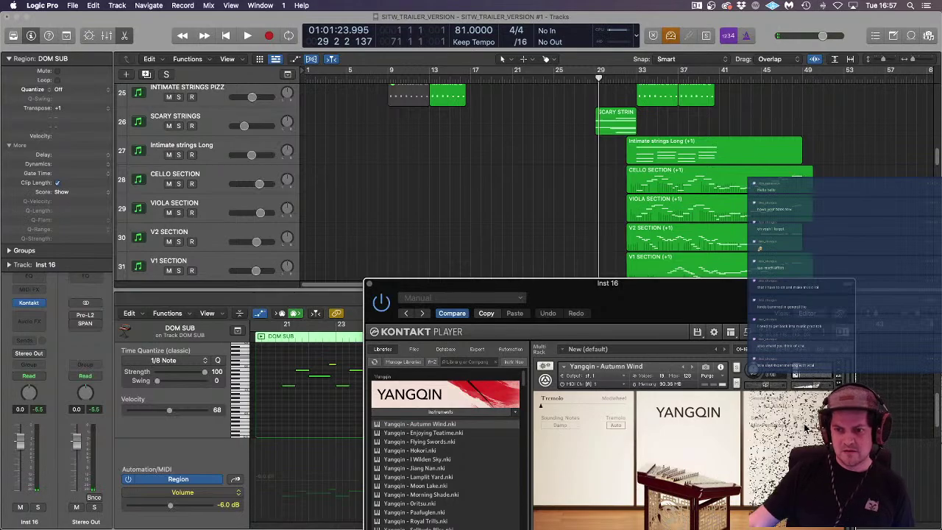
Step: Set the Yangqin instrument's scale to Chromatic and close the Kontakt window
click(771, 425)
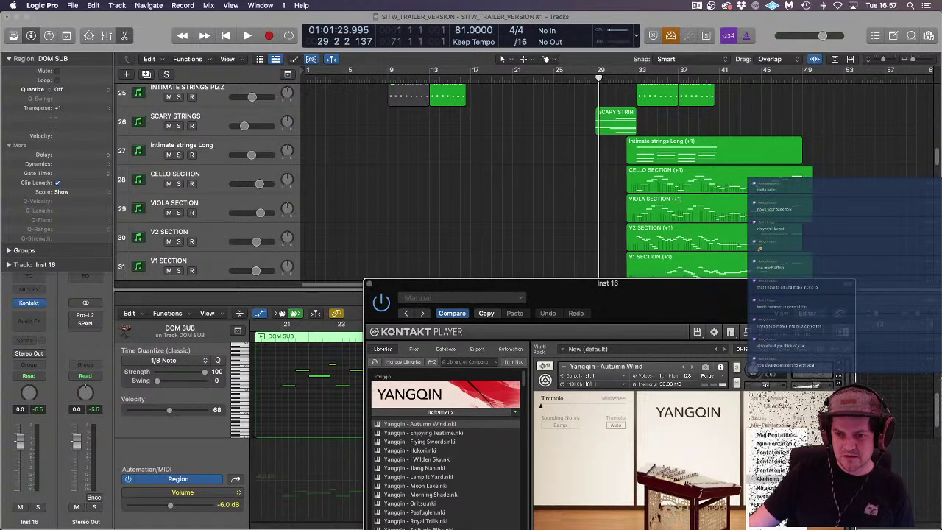
drag(728, 302, 677, 155)
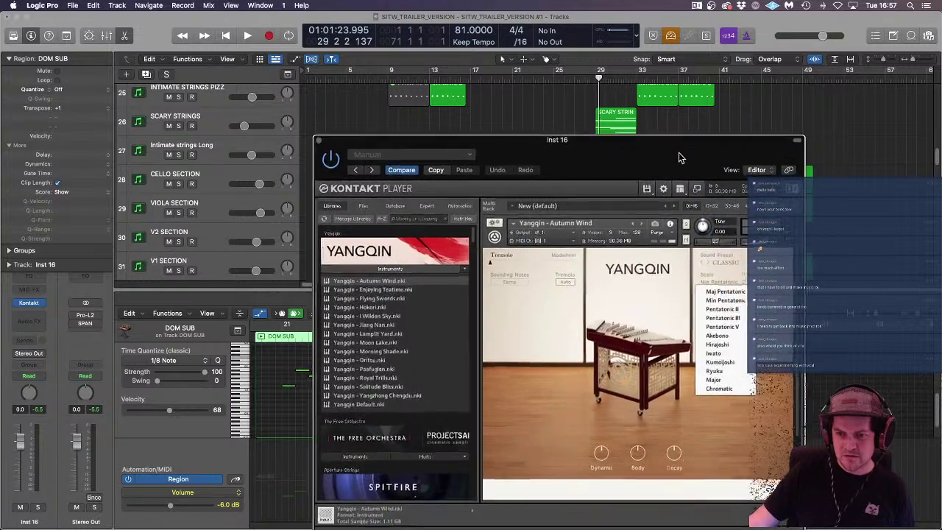
click(734, 389)
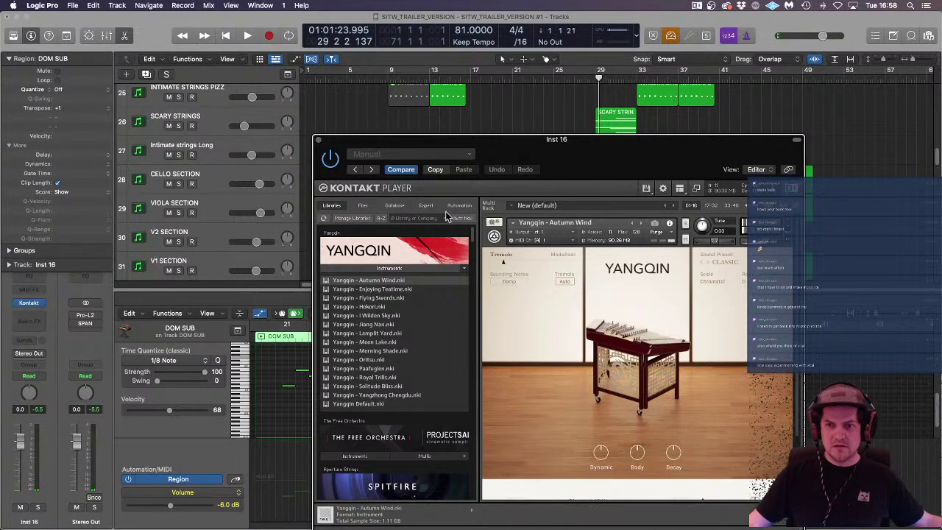
click(320, 139)
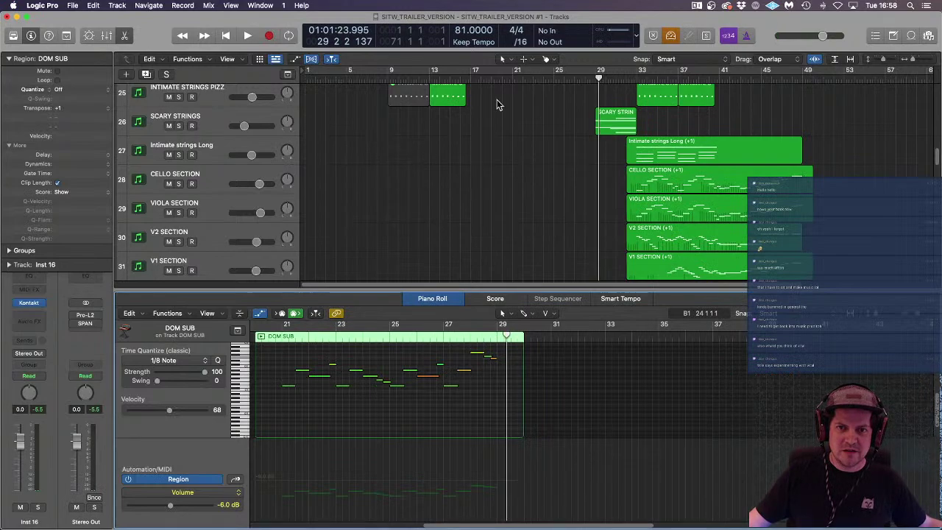
Step: Record a short MIDI take on the Inst 16 track from about bar 27, stopping near the end of bar 28
scroll(514, 129, up, 6)
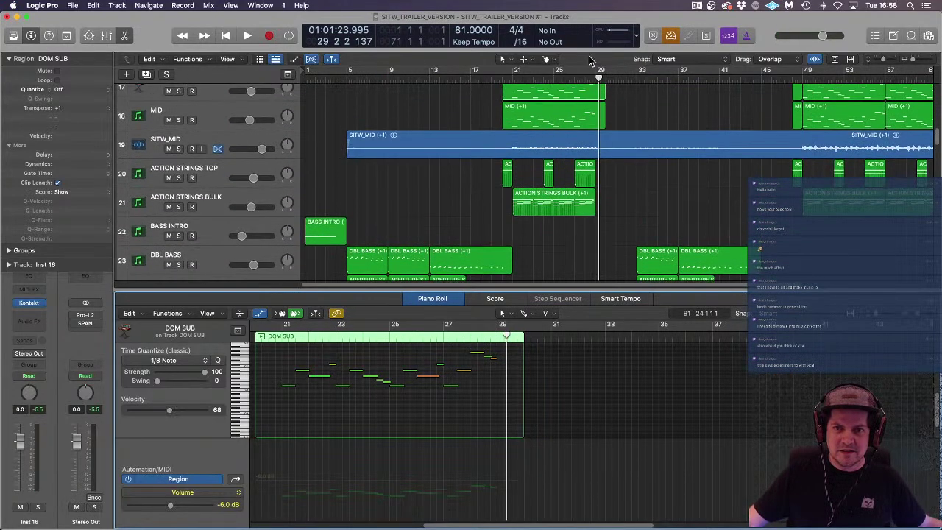
click(574, 77)
key(space)
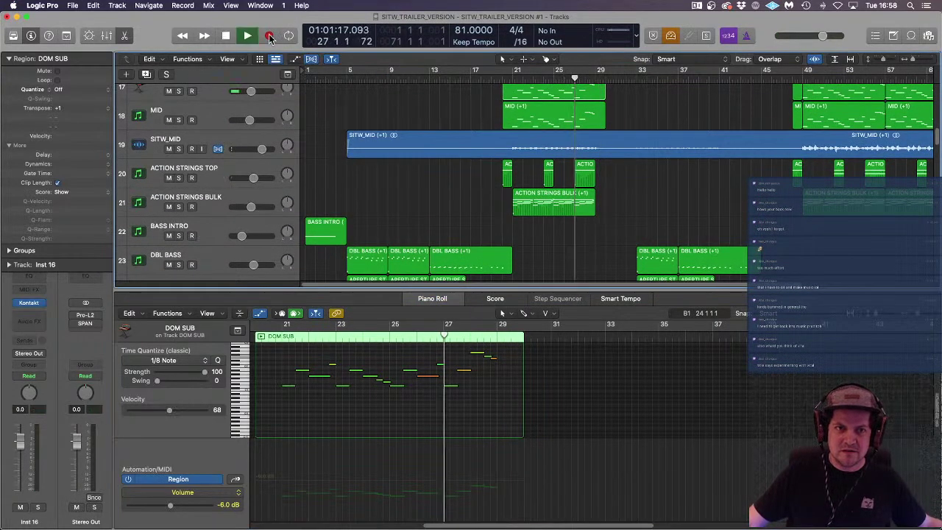
click(269, 36)
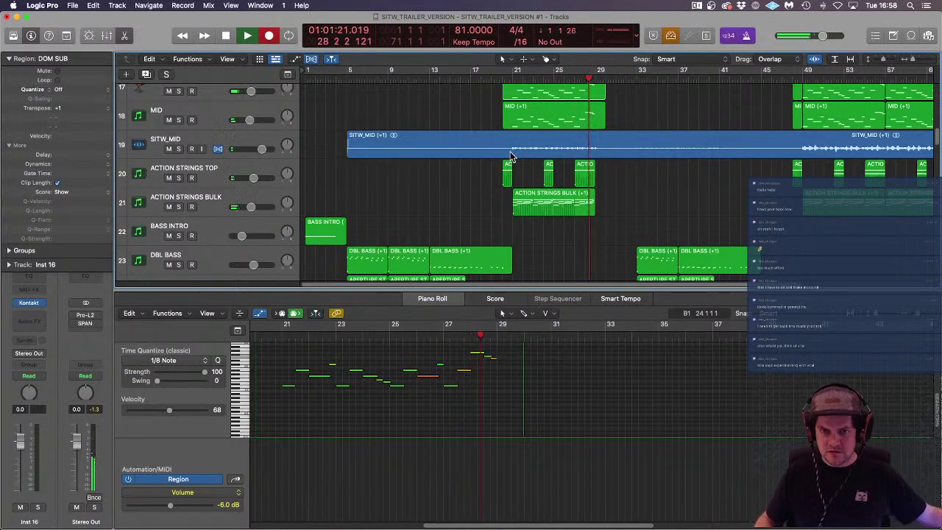
key(space)
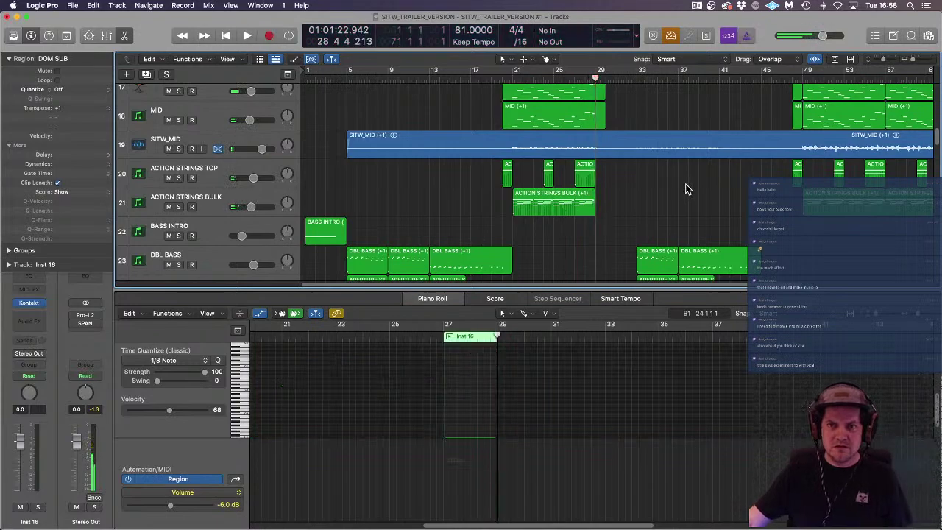
Step: Delete the region just recorded on the Inst 16 track
scroll(642, 215, down, 15)
scroll(630, 218, up, 5)
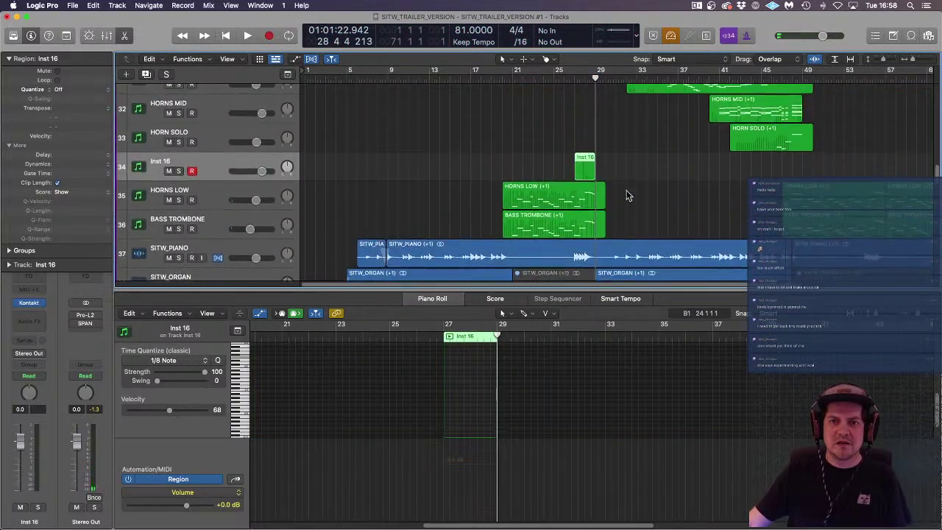
click(619, 179)
click(582, 186)
key(Delete)
Step: Record a new MIDI part on Inst 16 with the playhead placed at bar 25, lowering the track's volume to about -0.9 dB
click(556, 77)
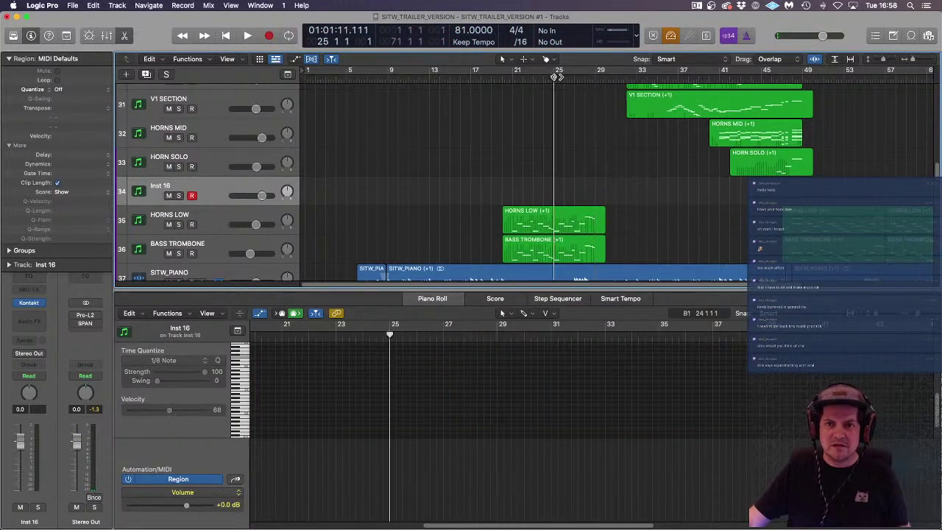
click(270, 35)
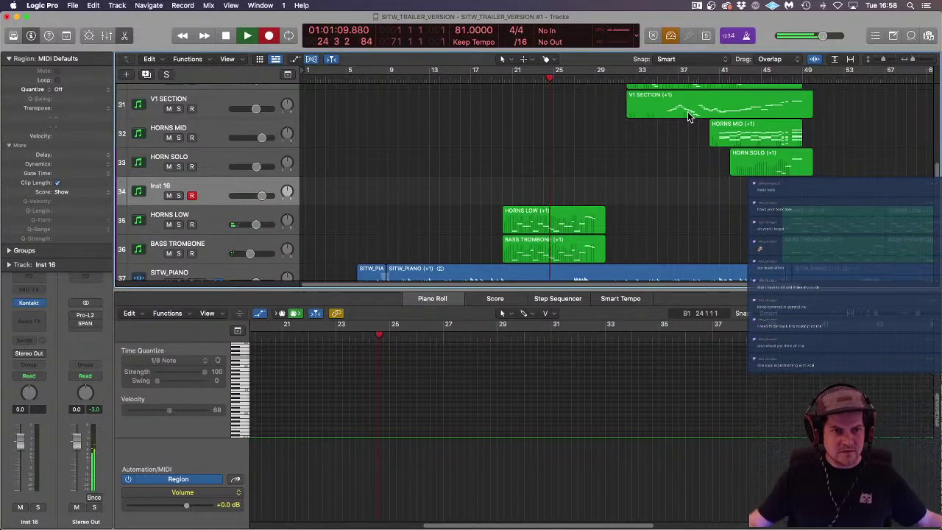
drag(20, 444, 25, 469)
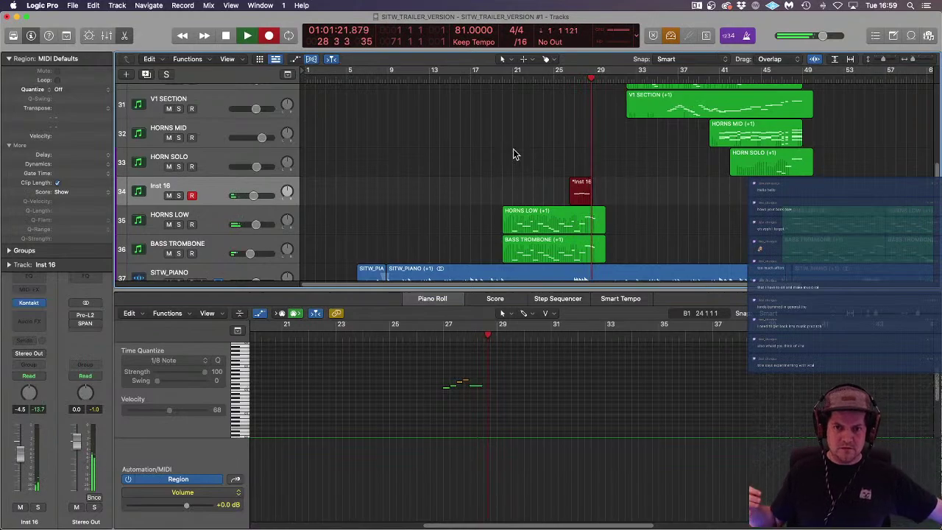
key(space)
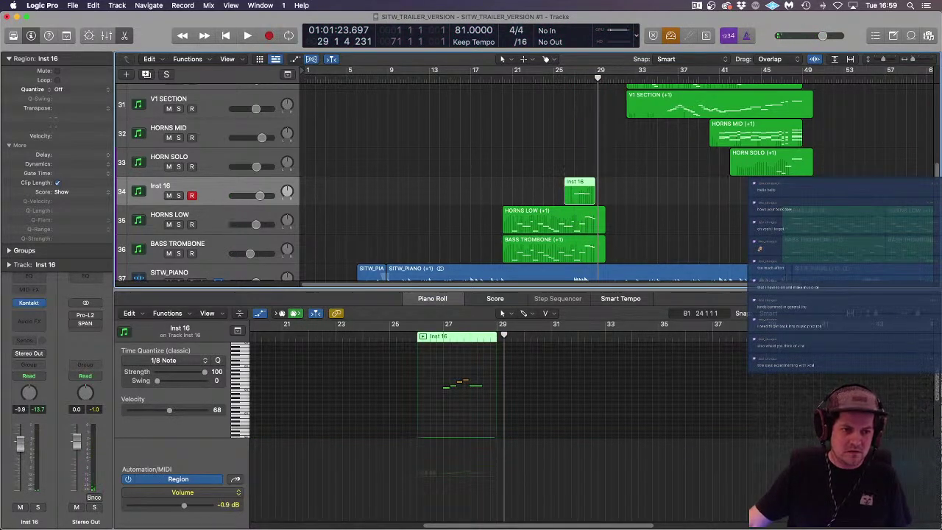
Step: Route the Inst 16 track's output to Bus 13, GUITARS
click(26, 354)
mouse_move(30, 389)
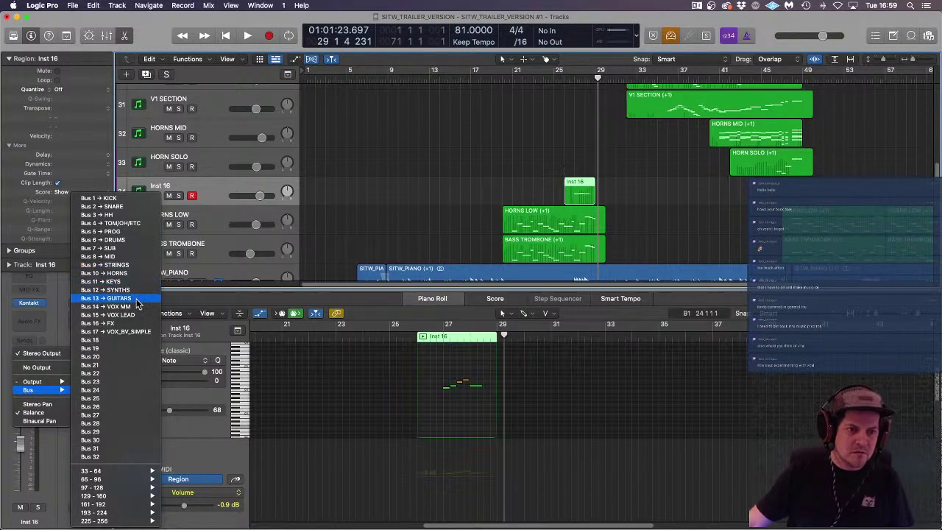
click(118, 298)
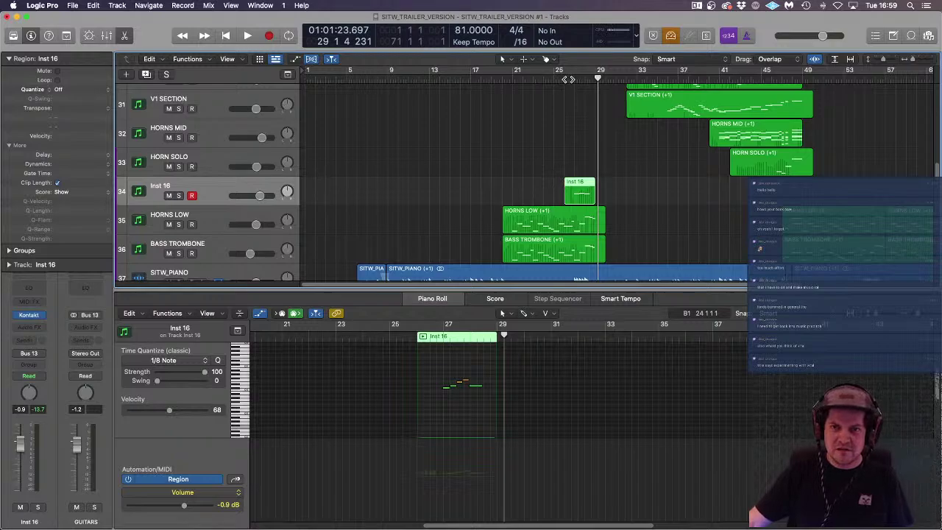
Step: Play back the recorded Inst 16 part with the arrangement from bar 26 and stop after bar 29
click(568, 79)
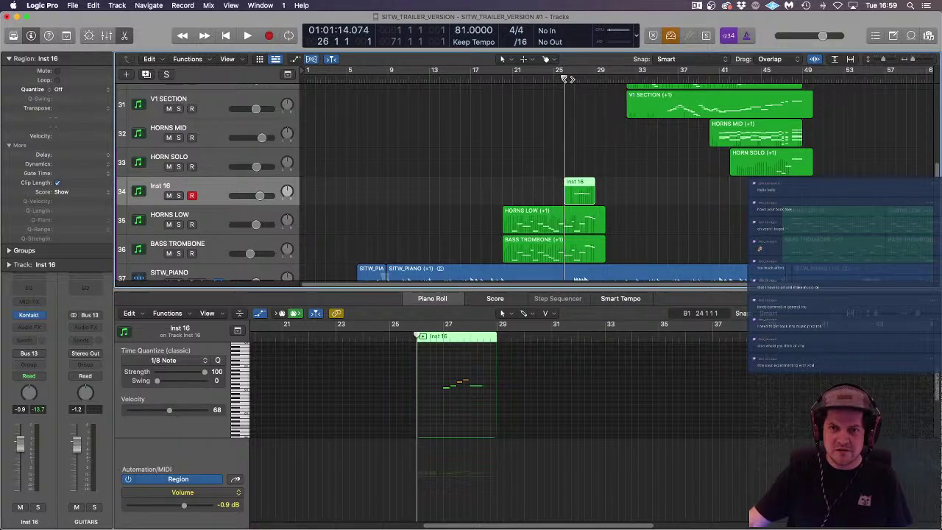
click(650, 198)
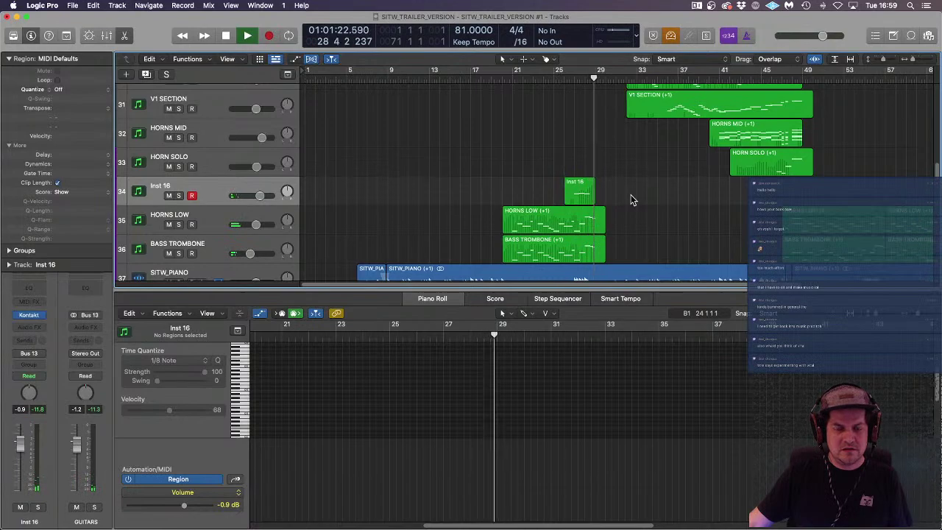
key(space)
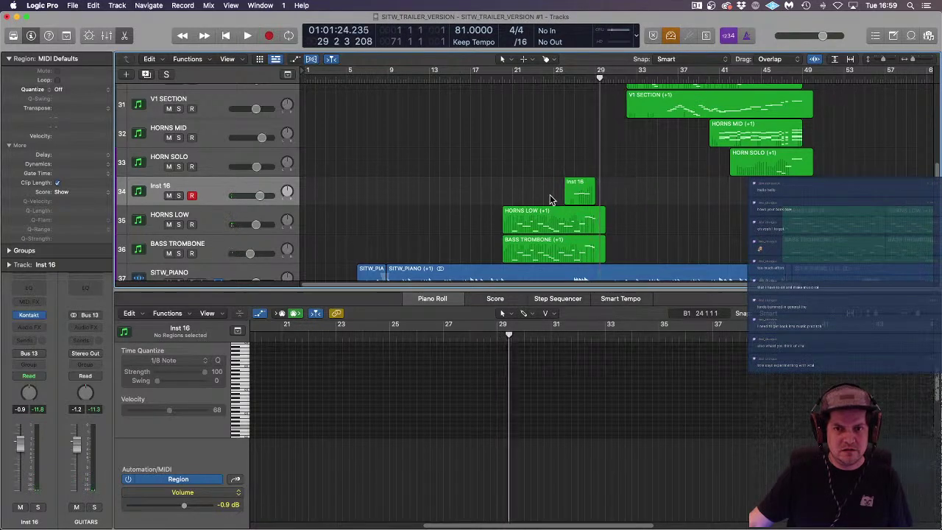
Step: Extend all notes in the Inst 16 region to the start of the following notes with Force Legato
click(582, 195)
click(434, 406)
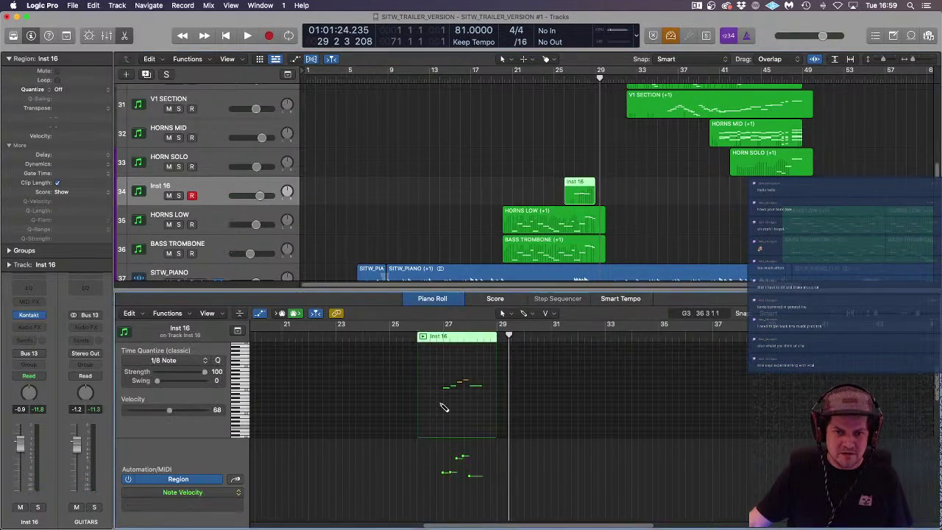
key(super+a)
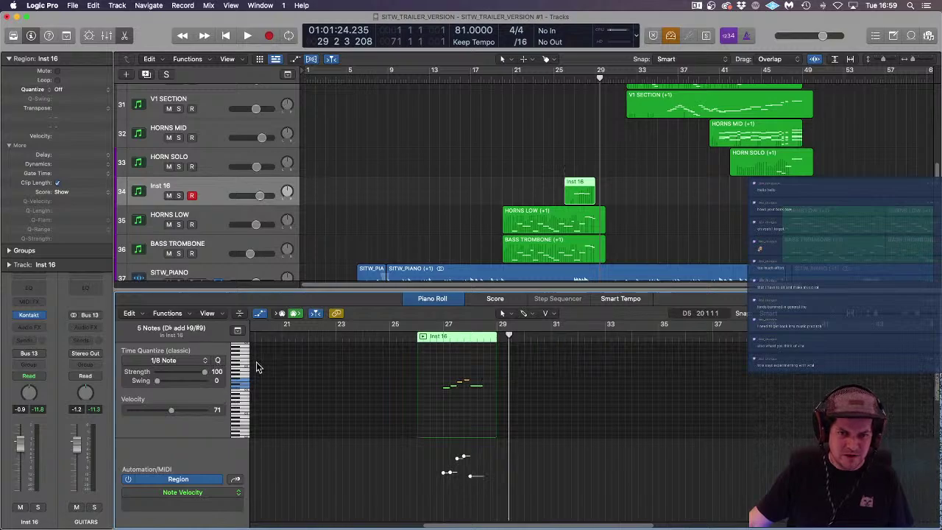
right_click(449, 392)
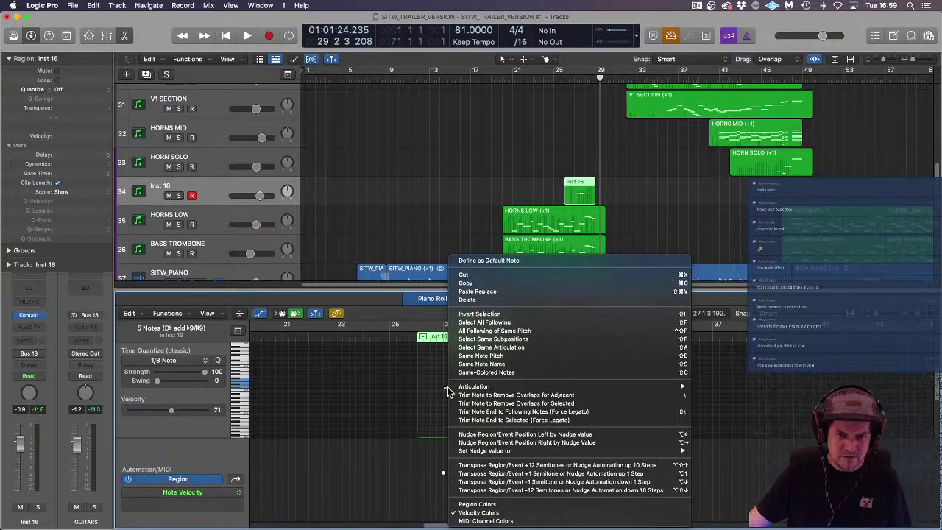
click(436, 394)
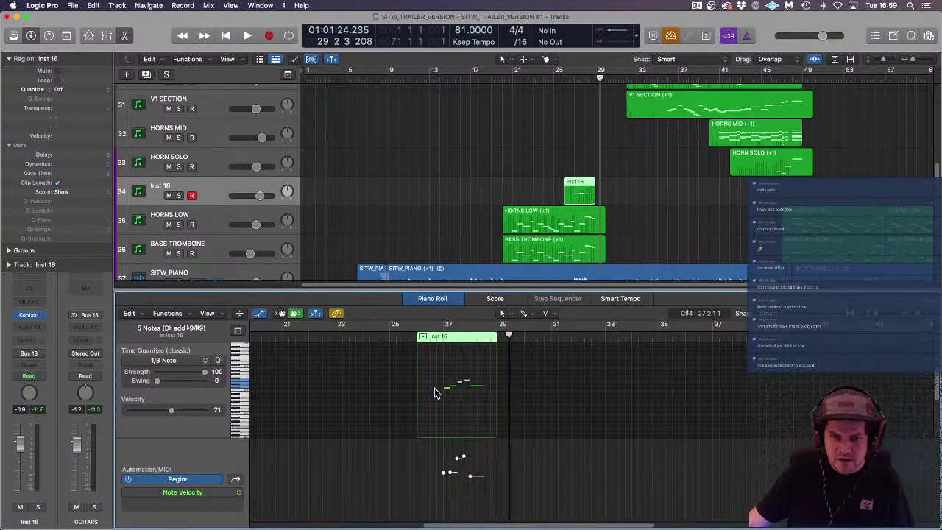
click(186, 314)
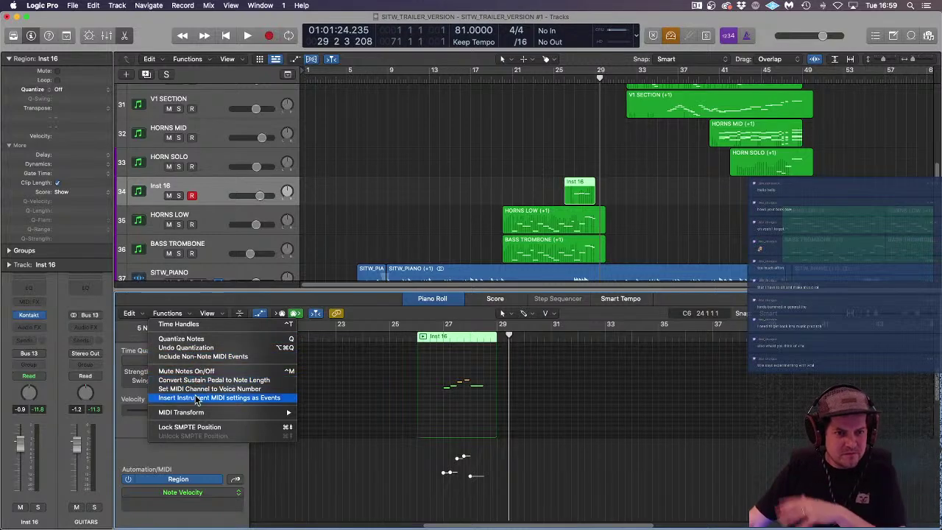
mouse_move(211, 418)
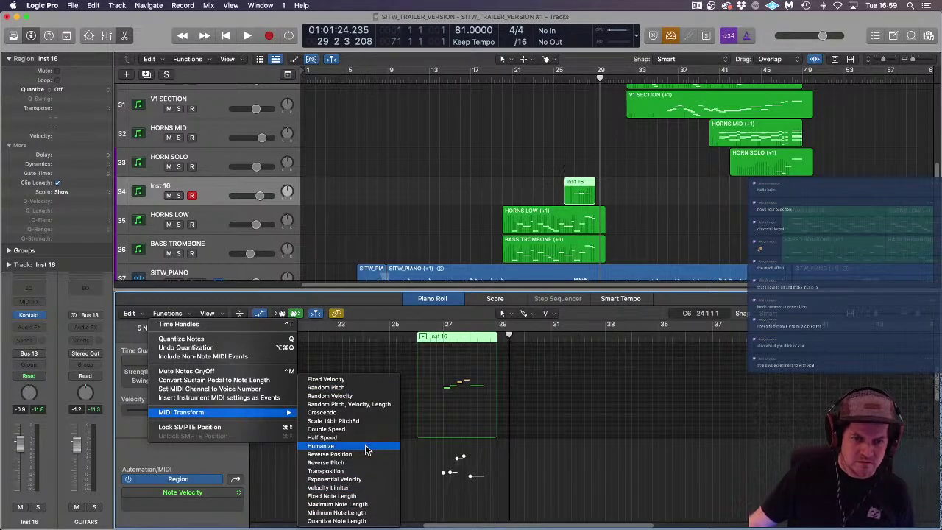
click(455, 397)
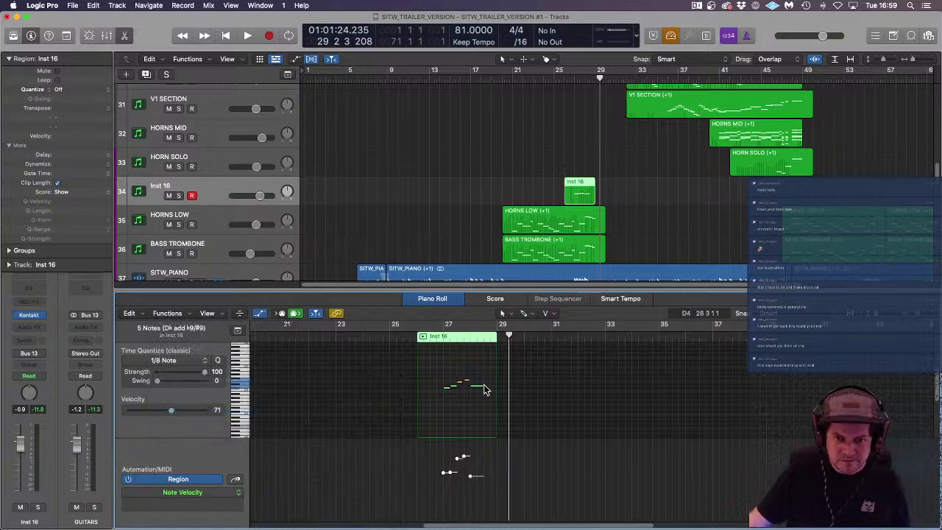
right_click(477, 390)
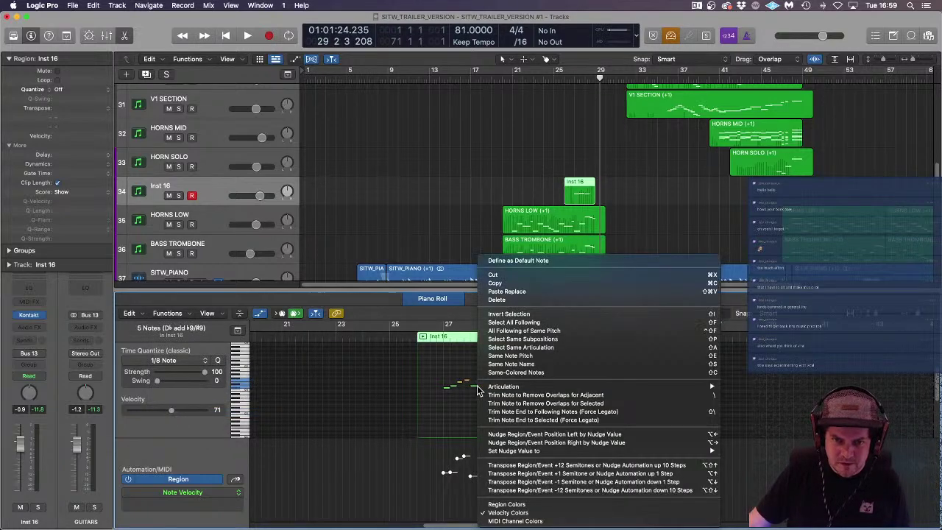
click(522, 413)
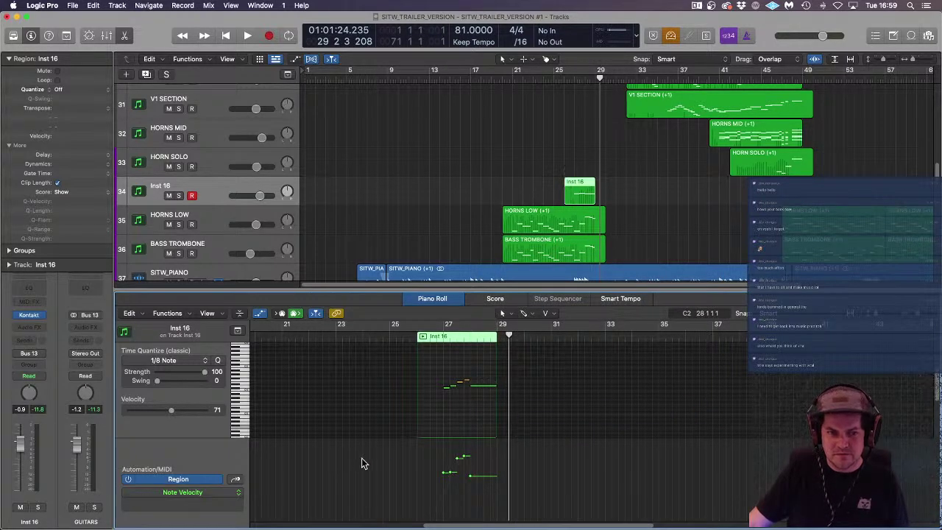
Step: Duplicate all notes of the Inst 16 region one octave lower in the Piano Roll
click(468, 335)
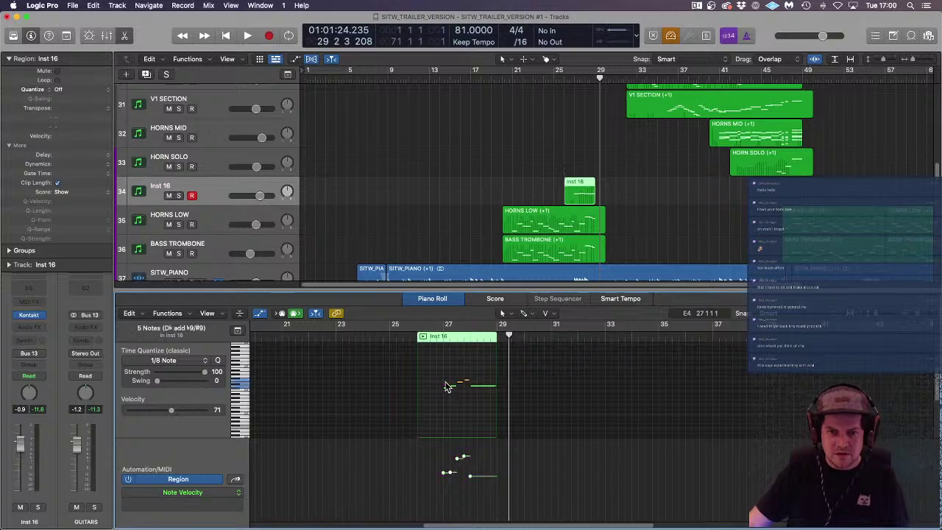
drag(445, 391, 449, 416)
click(454, 396)
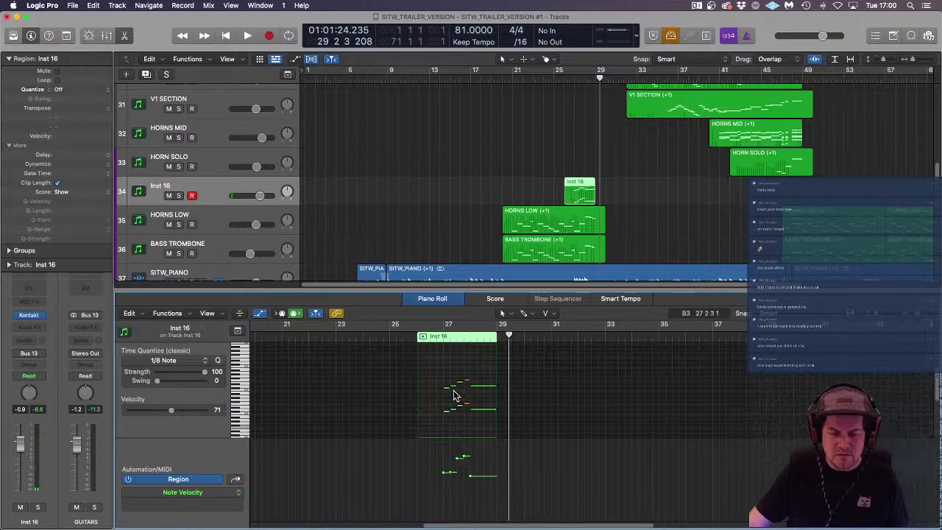
Step: Play the arrangement from bar 26, lower the Inst 16 volume to -2.9 dB, and stop at about bar 30
click(566, 79)
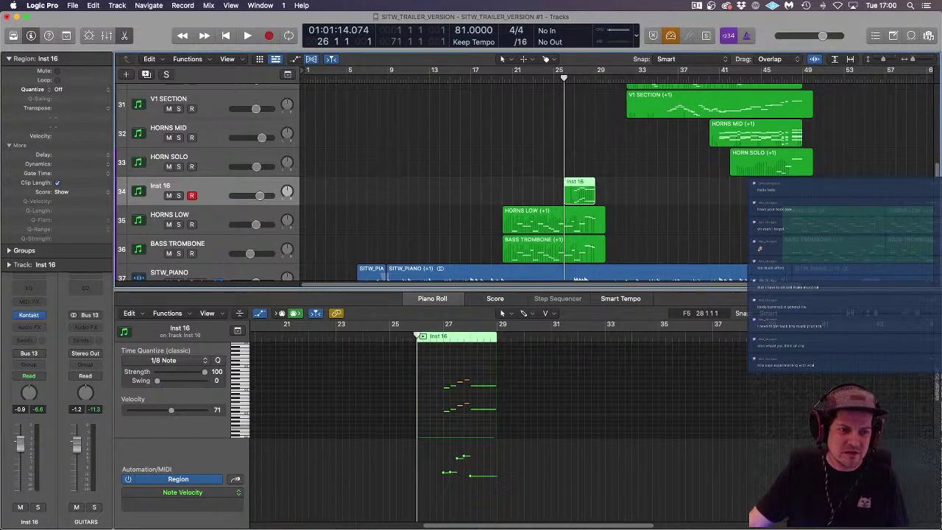
key(space)
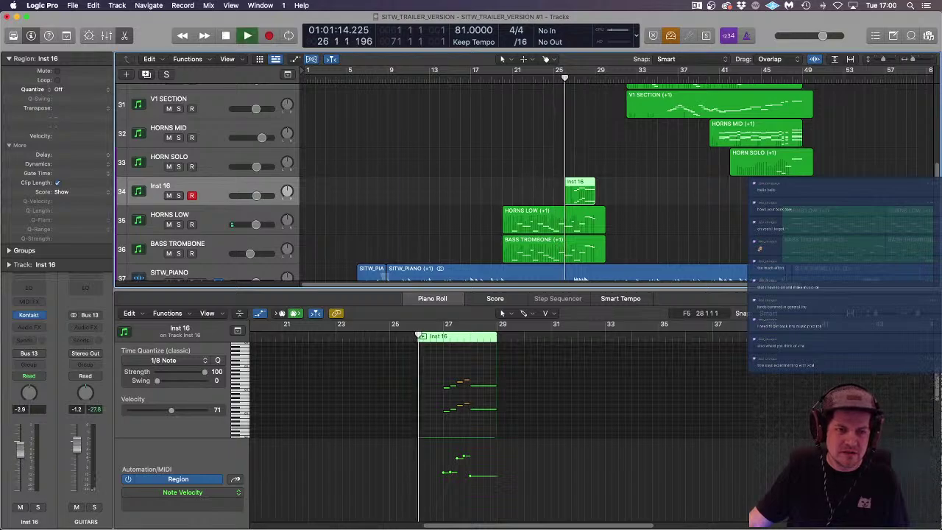
drag(22, 460, 22, 452)
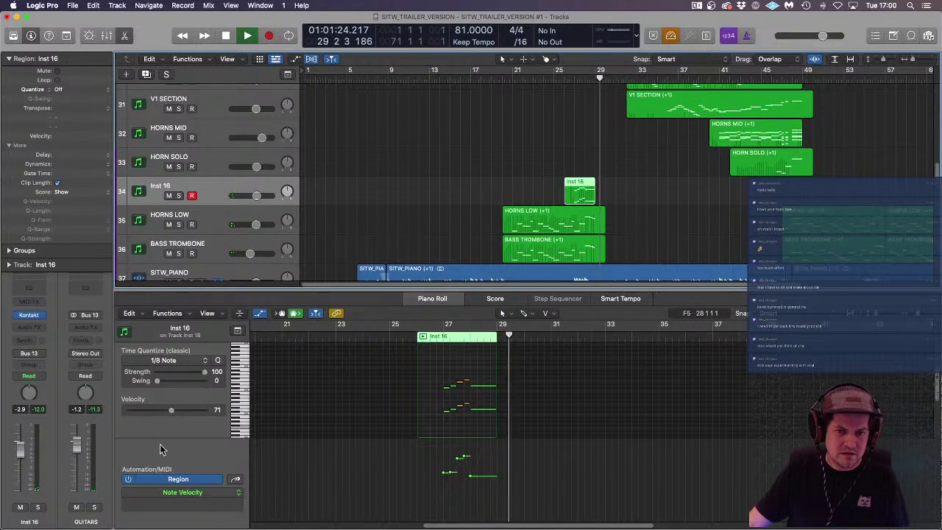
key(space)
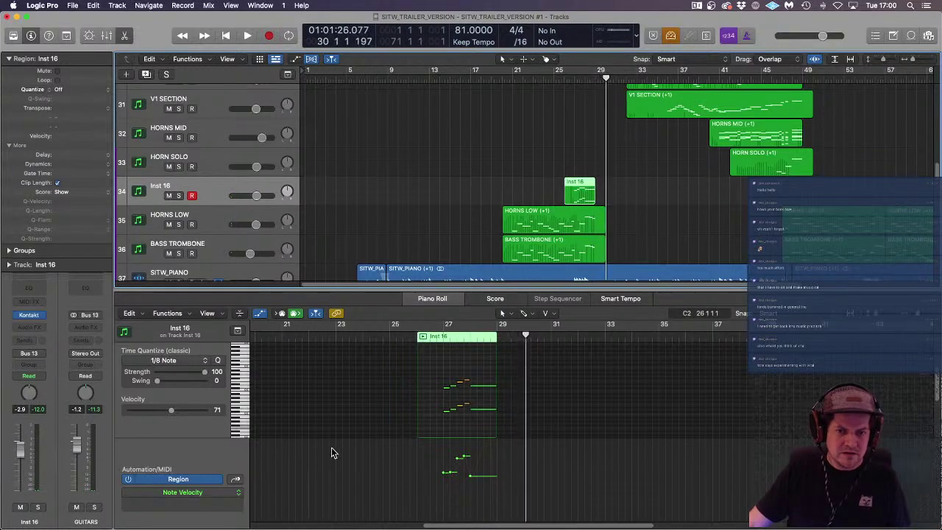
Step: Show the Inst 16 region's Ch. 1 Modulation curve, raise it to 96 at bar 27, and play back from there
click(234, 479)
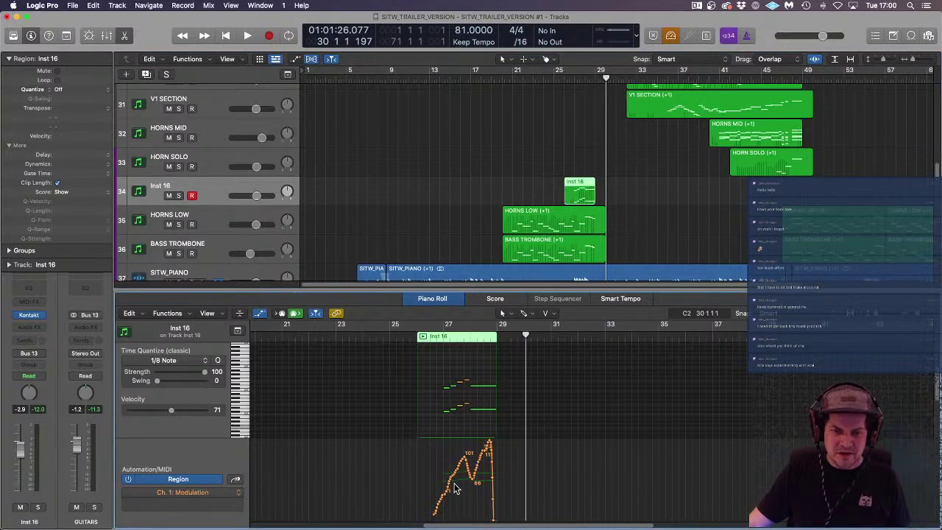
drag(452, 483, 443, 461)
click(574, 80)
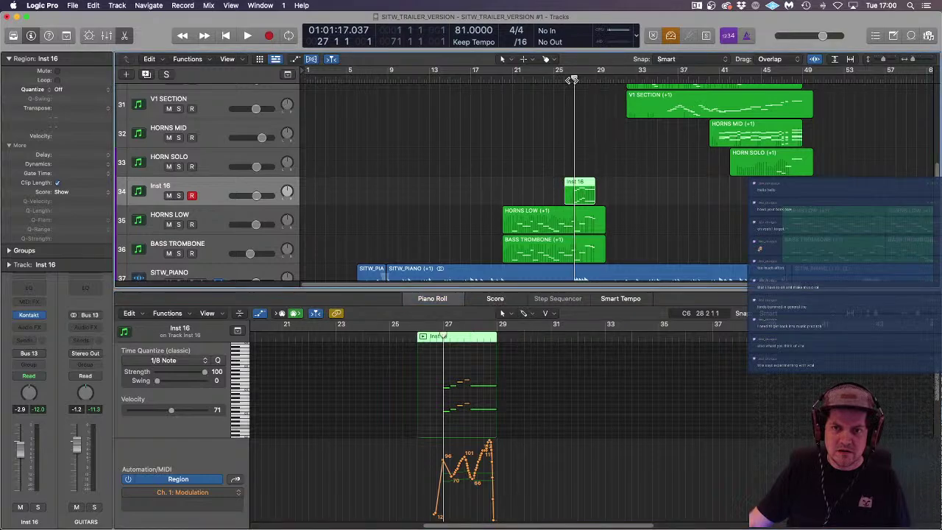
key(space)
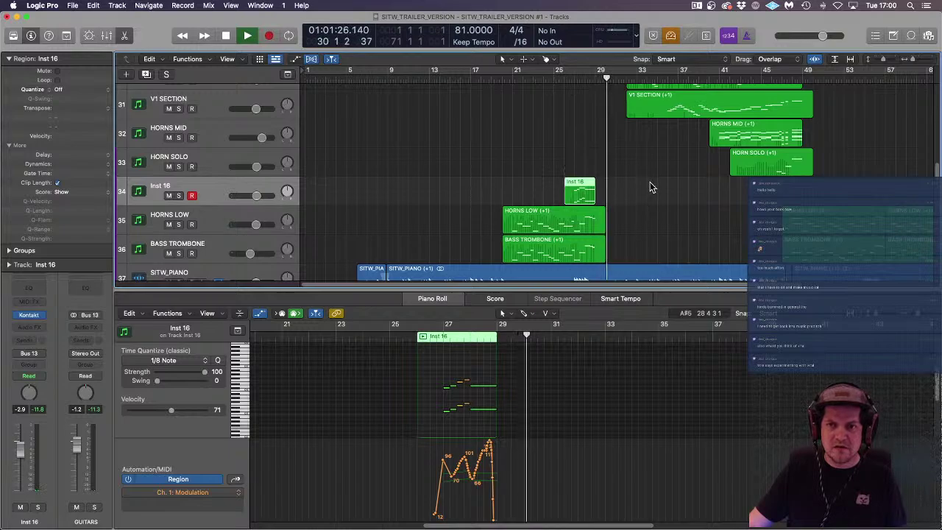
Step: Play from bar 25 while fine-tuning the modulation points around bar 27 to 92 and 71, and deselect the region
click(554, 77)
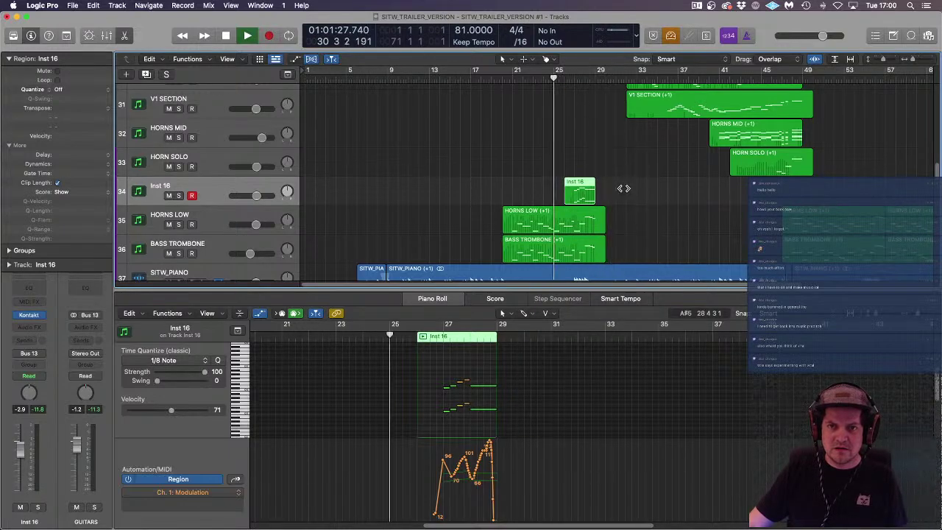
click(455, 479)
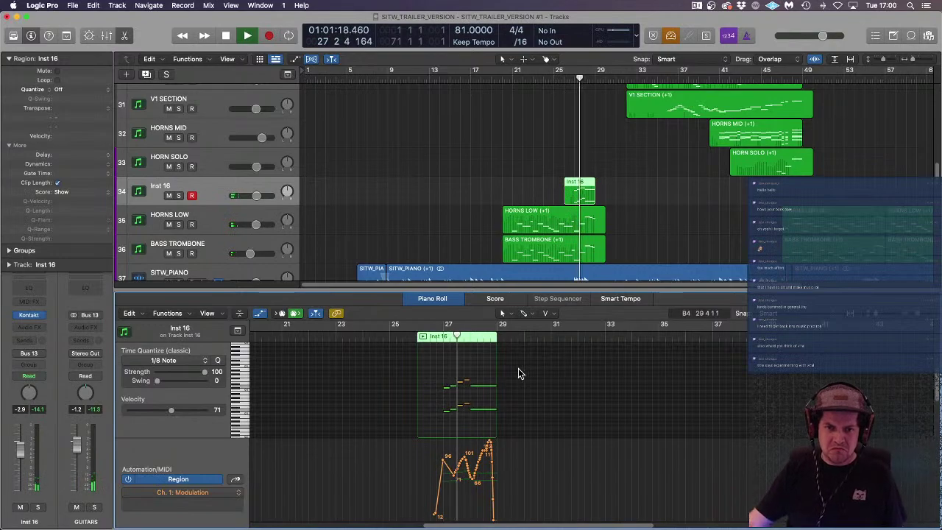
drag(444, 457, 444, 461)
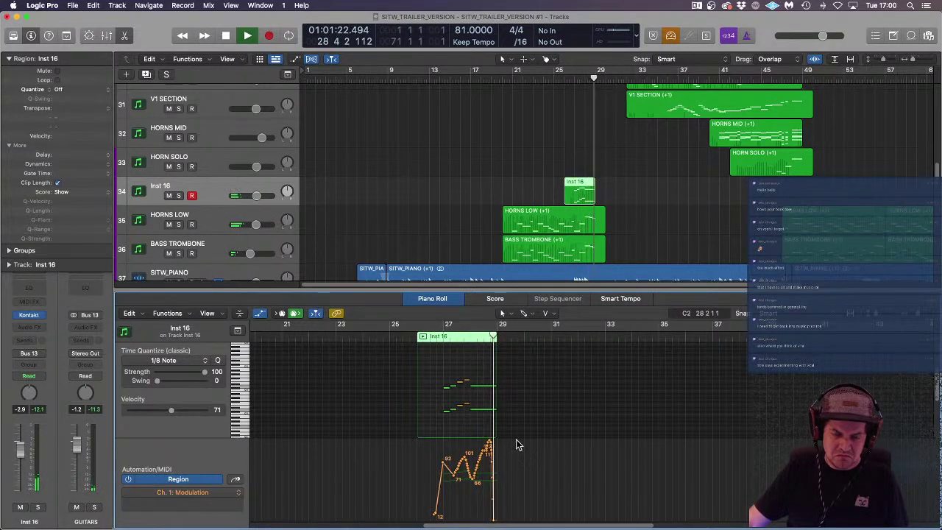
click(648, 194)
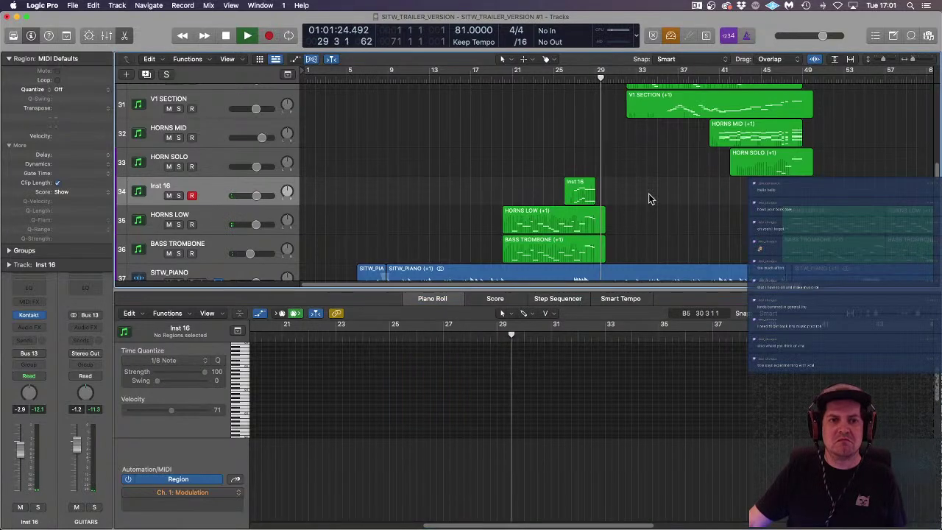
Step: Insert a stereo ValhallaVintageVerb effect on the Inst 16 track
click(33, 315)
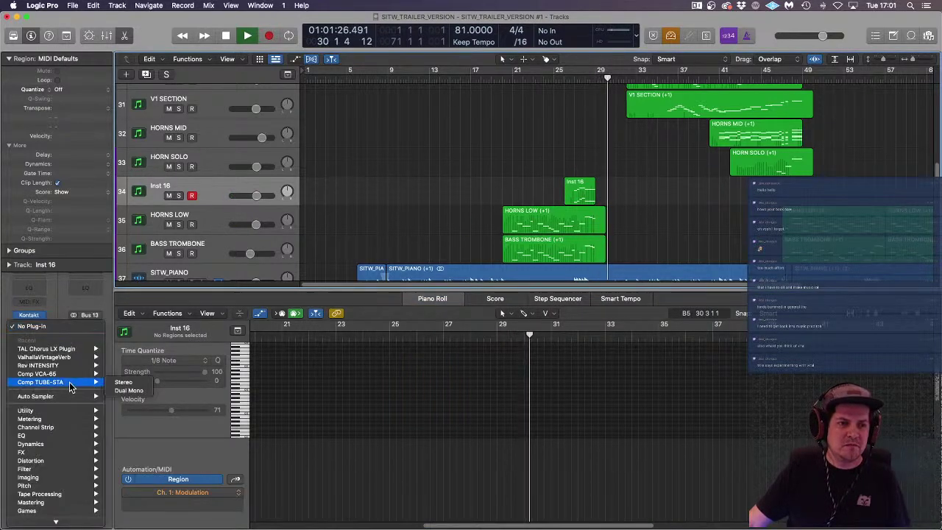
mouse_move(74, 357)
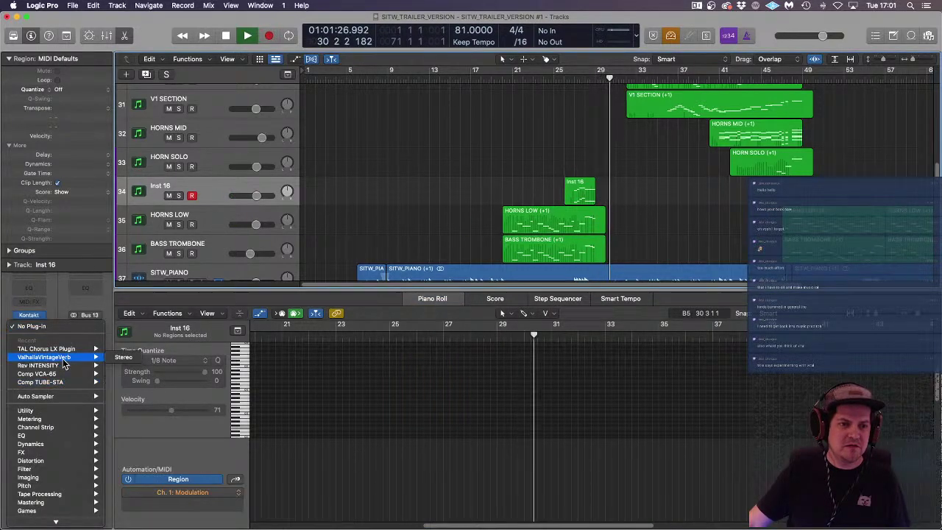
click(122, 357)
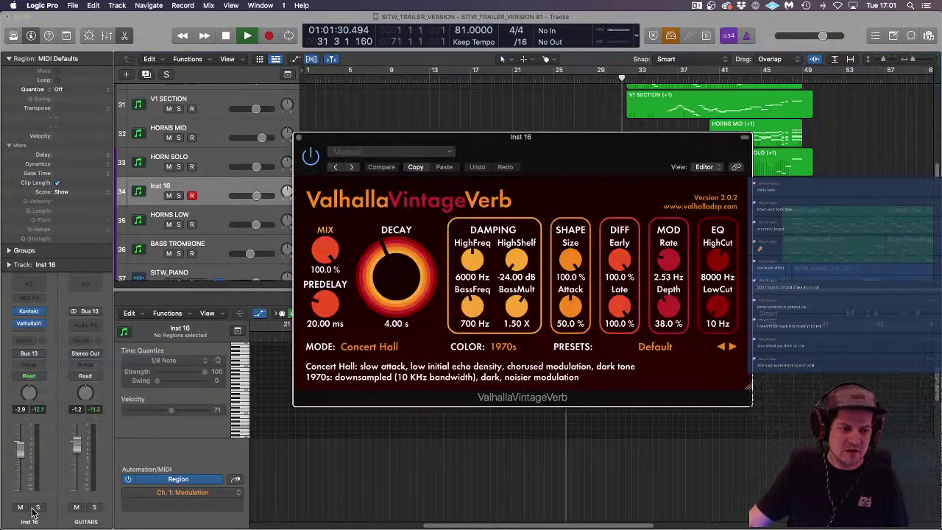
Step: Solo the Inst 16 track and play it back from bar 26, with the reverb plug-in window moved clear of the timeline
click(38, 507)
drag(489, 135, 505, 359)
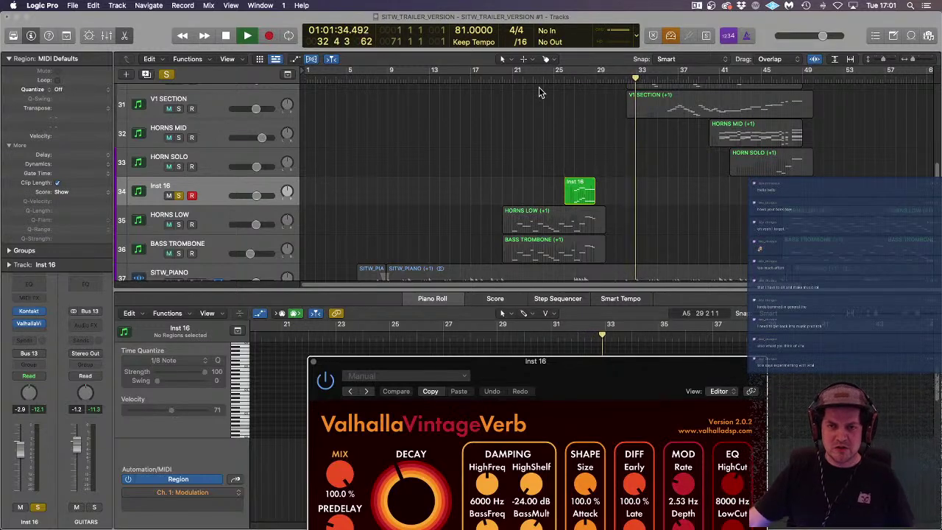
click(566, 78)
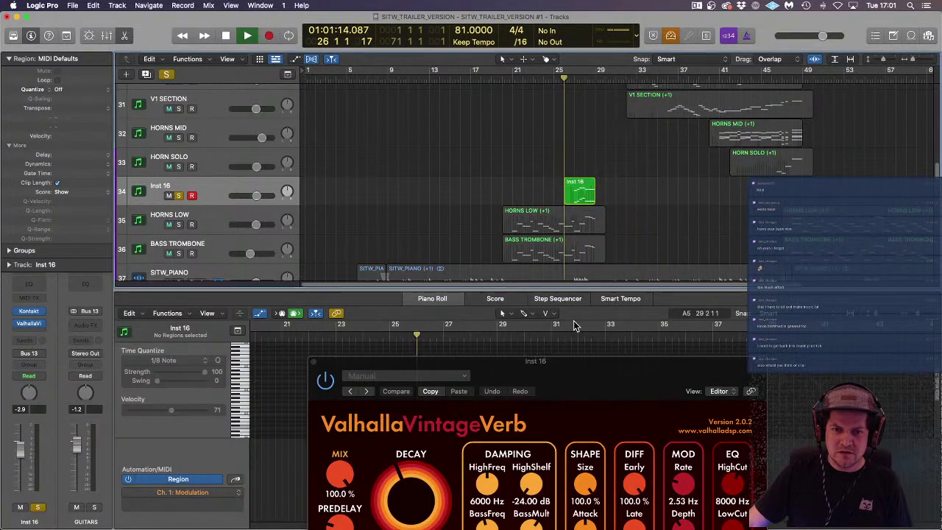
drag(574, 360, 487, 183)
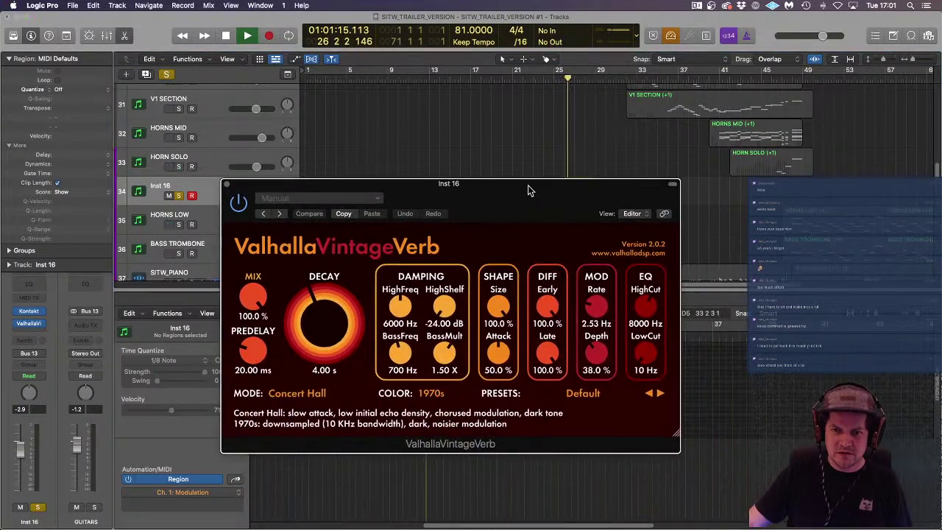
Step: Browse the Halls presets of ValhallaVintageVerb, stop playback, and close the plug-in window
click(586, 394)
mouse_move(584, 317)
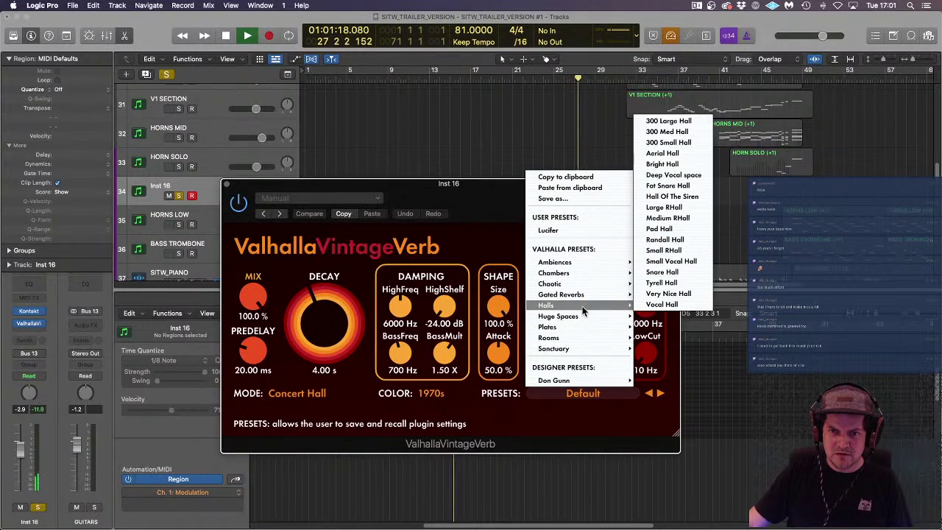
click(722, 193)
key(space)
click(304, 184)
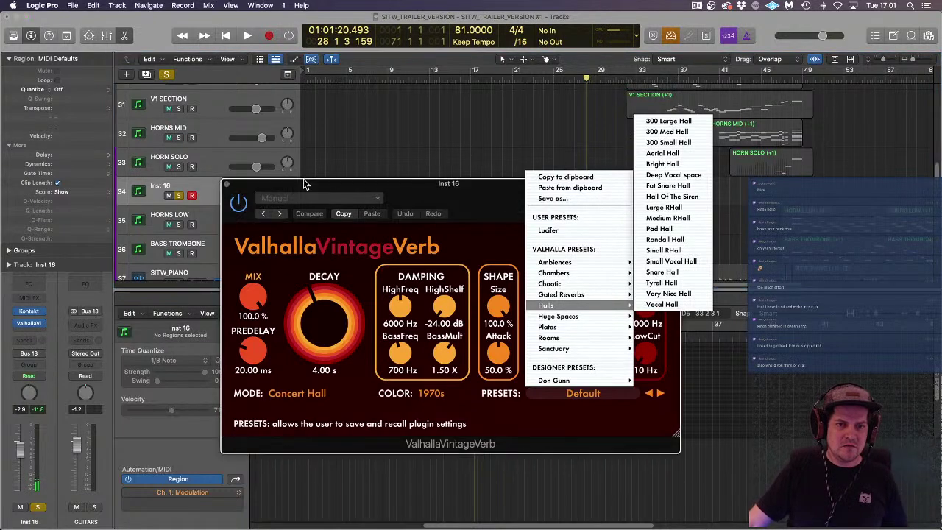
click(228, 184)
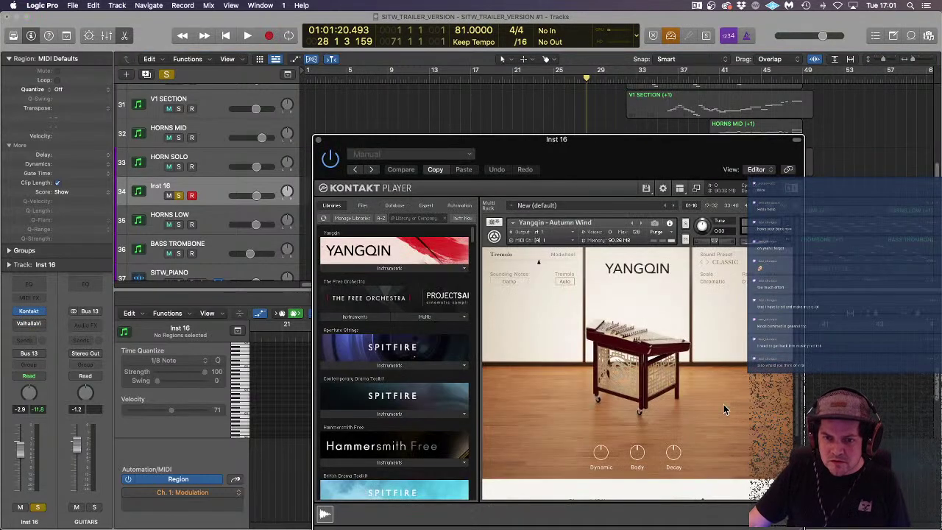
Step: Solo the Reverb channel on the Yangqin instrument's Mixer page in Kontakt, and move the Kontakt window clear of the Inst 16 region
scroll(737, 415, down, 5)
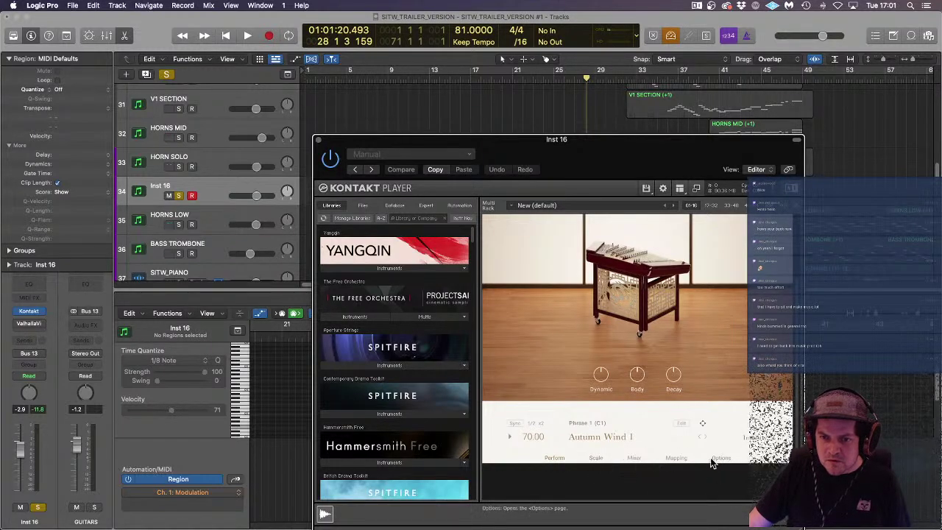
click(633, 458)
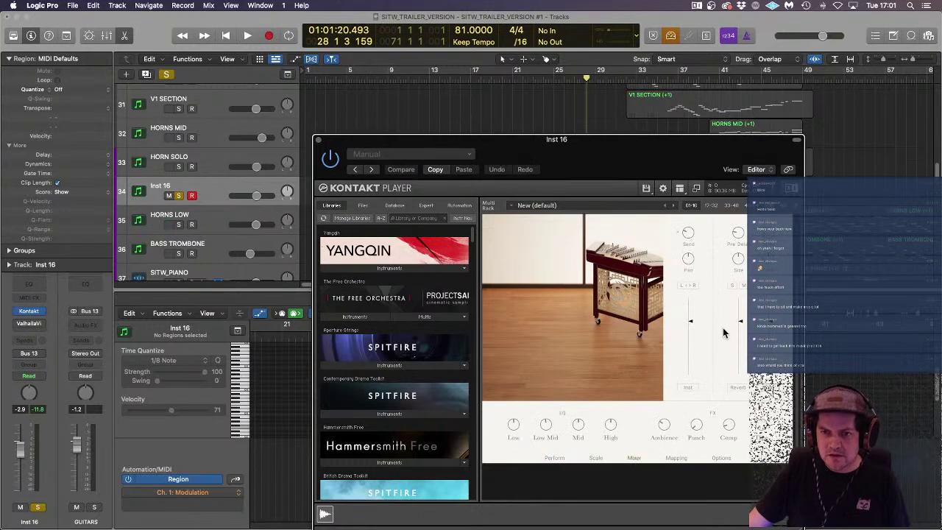
click(739, 387)
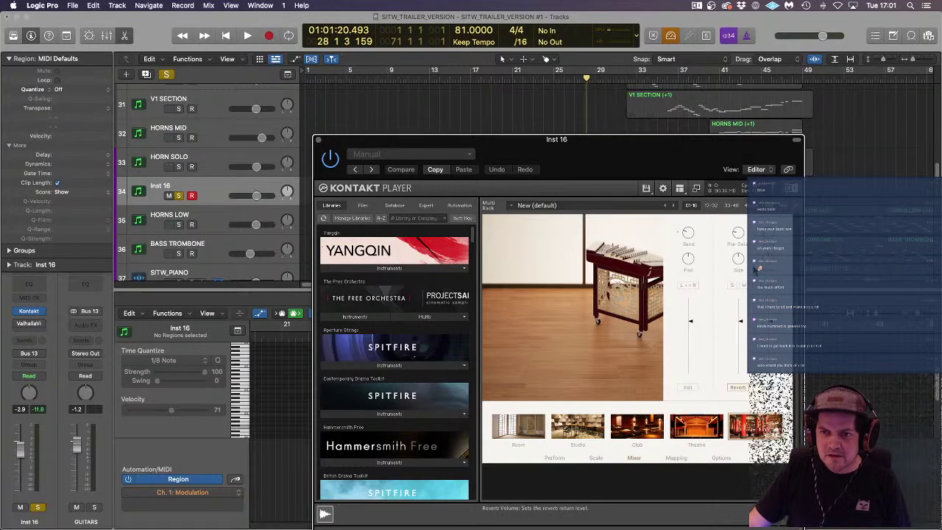
click(733, 286)
drag(595, 151, 604, 268)
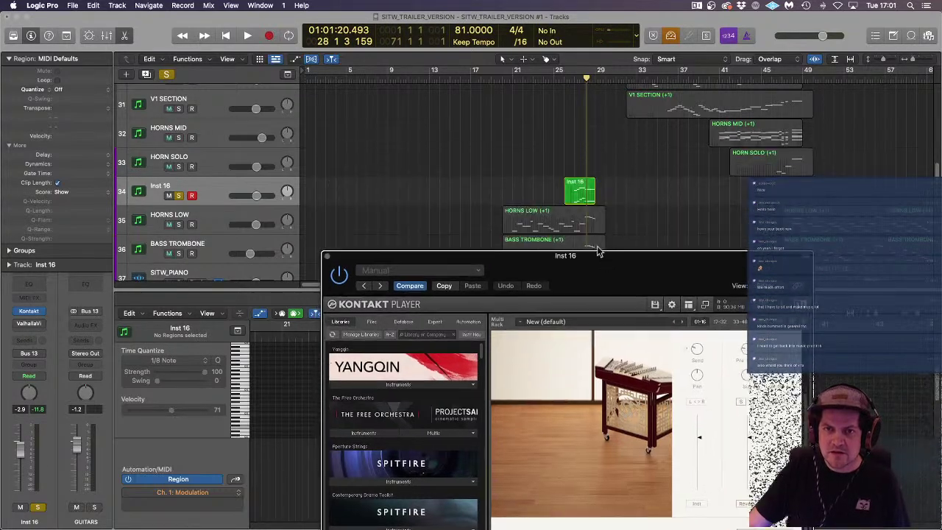
Step: Audition the Inst 16 phrase with the Temple reverb, moving the Kontakt window aside as needed to replay it
click(573, 77)
key(space)
drag(663, 254, 613, 109)
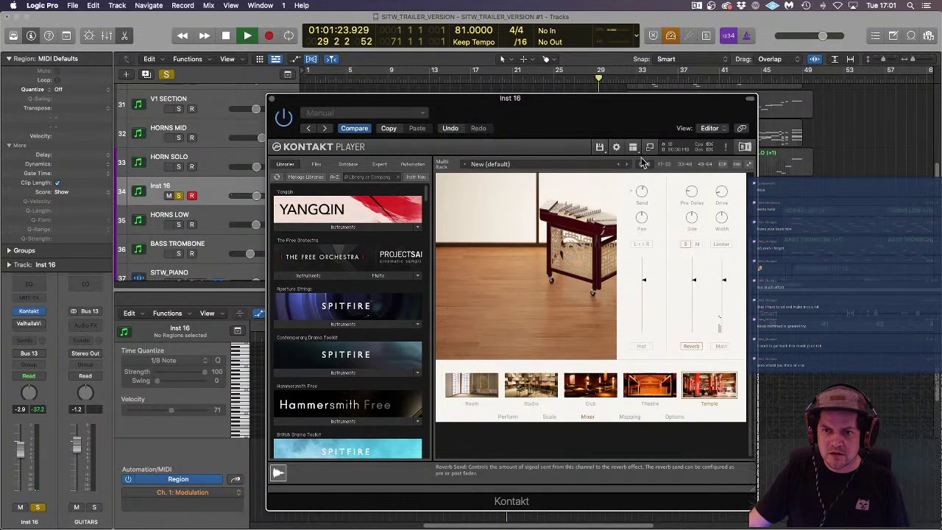
drag(605, 103, 622, 292)
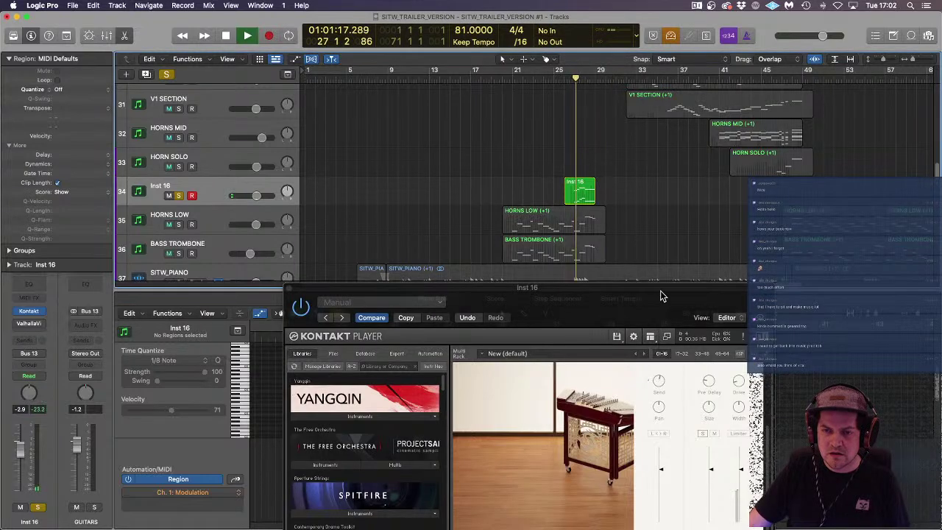
drag(660, 293, 641, 116)
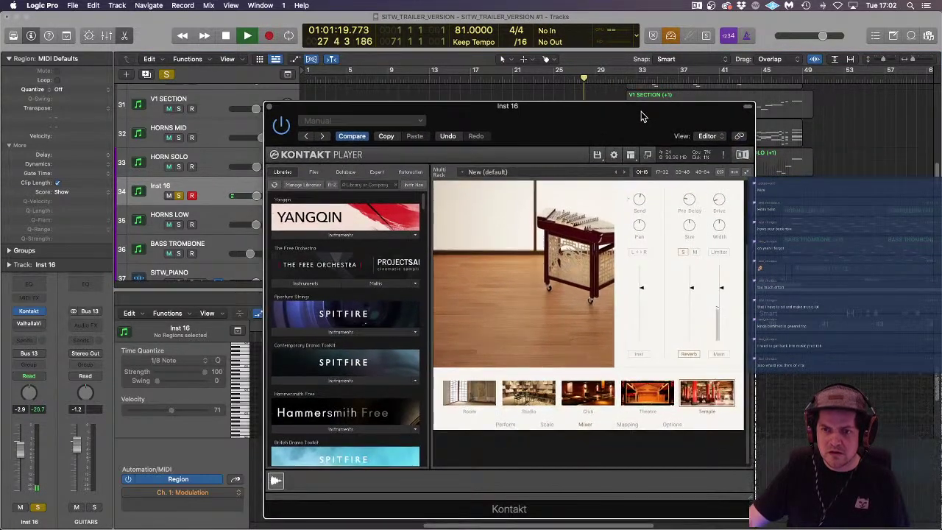
Step: Try the Theatre reverb on the Yangqin, replay the phrase to compare, and return to Temple
click(657, 395)
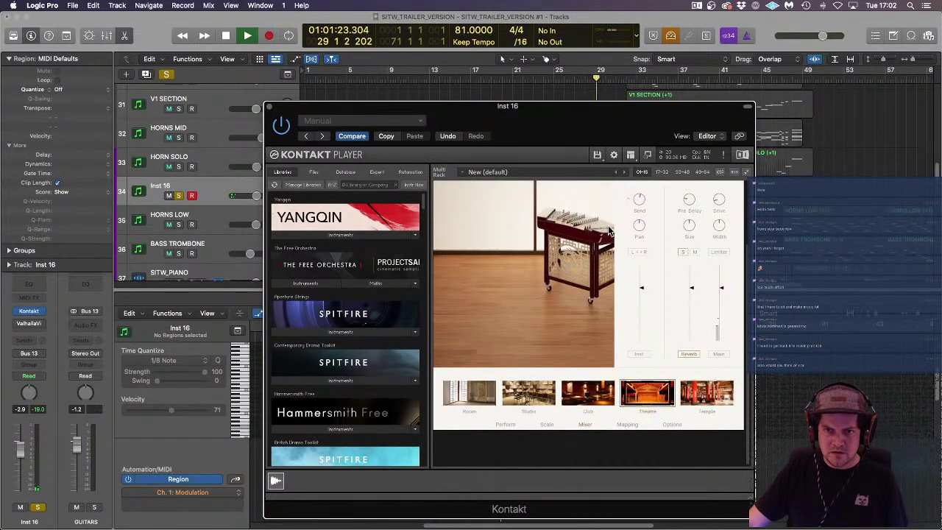
drag(571, 109, 598, 287)
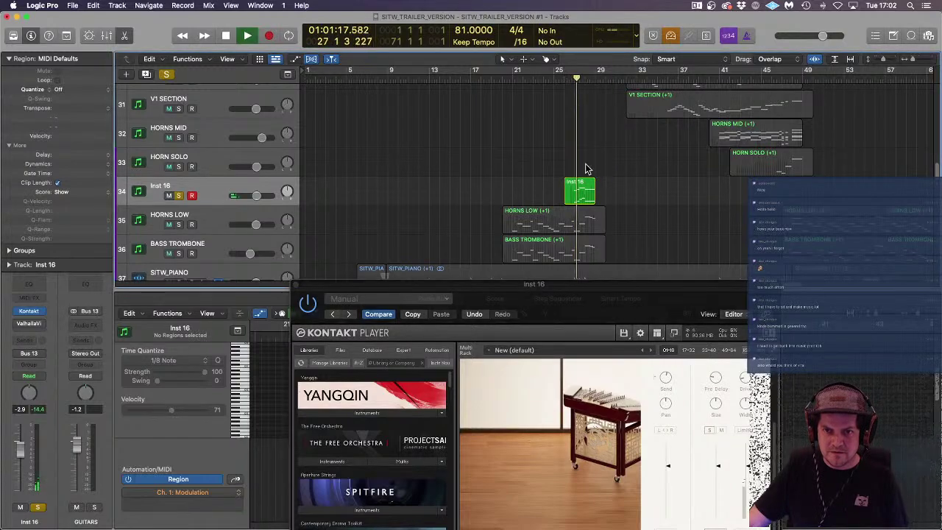
drag(691, 291, 641, 169)
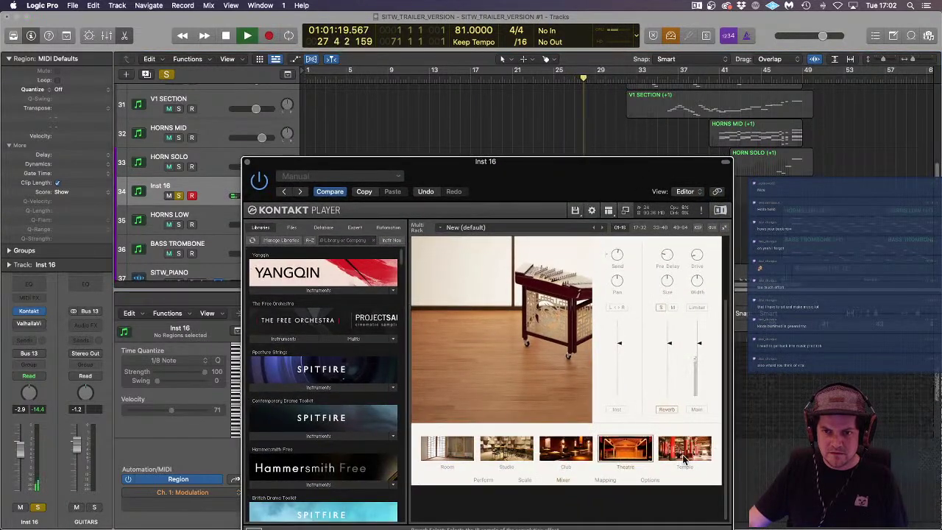
Step: Look through the Yangqin's Options, Mapping, Mixer and Perform pages to examine its controller, tremolo, key switch and reverb settings
click(645, 480)
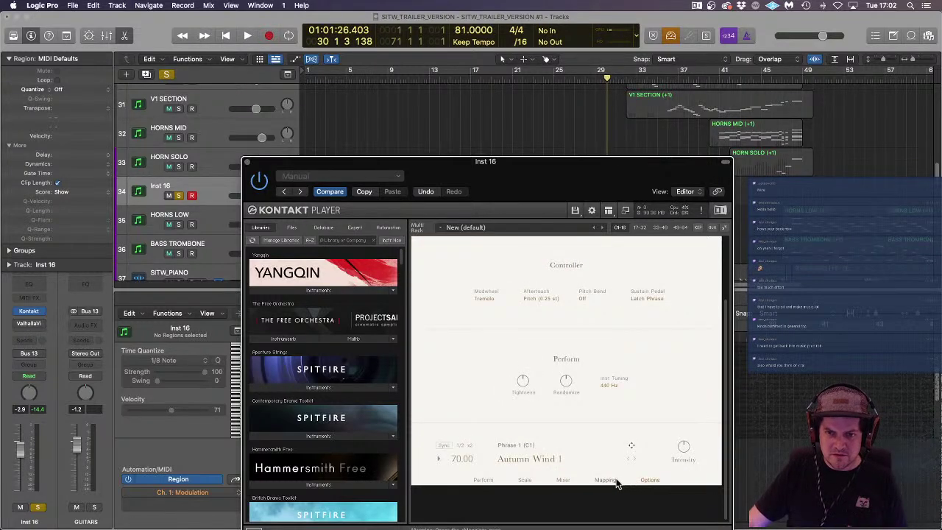
click(614, 480)
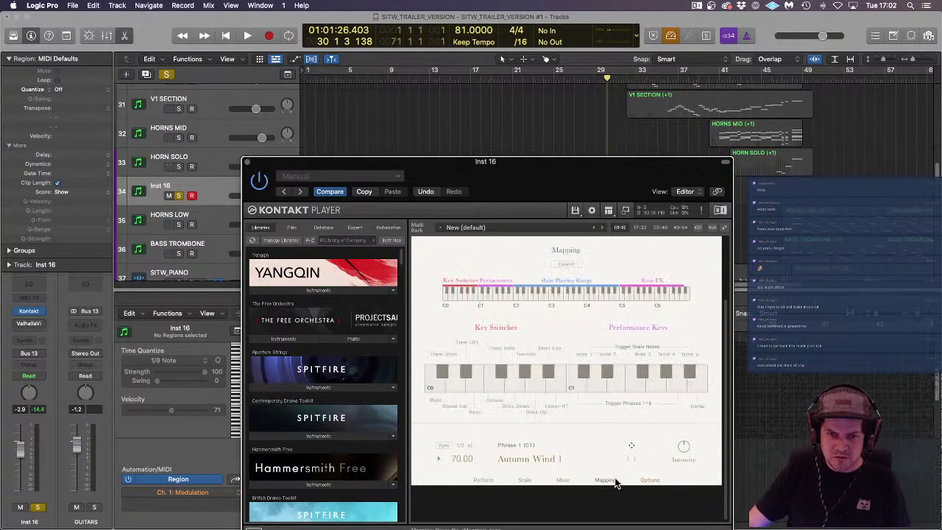
click(565, 479)
scroll(501, 302, up, 3)
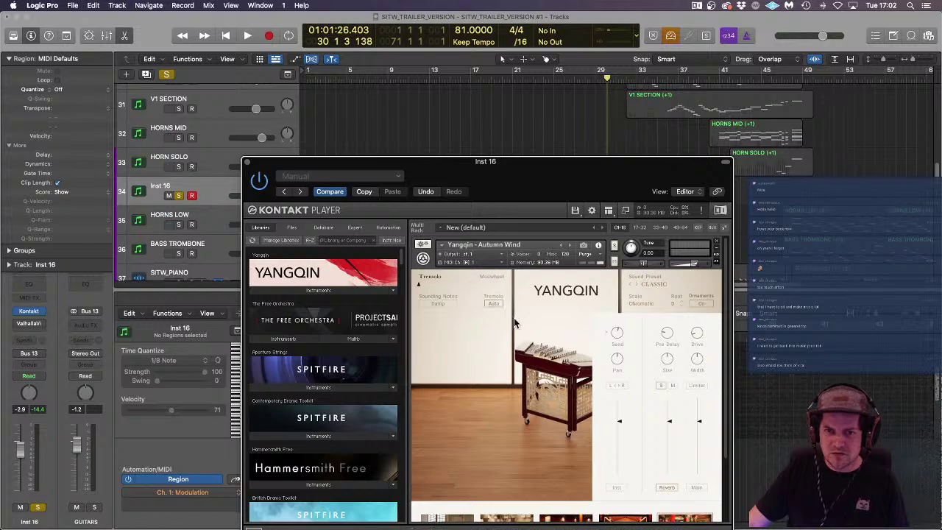
scroll(533, 343, down, 3)
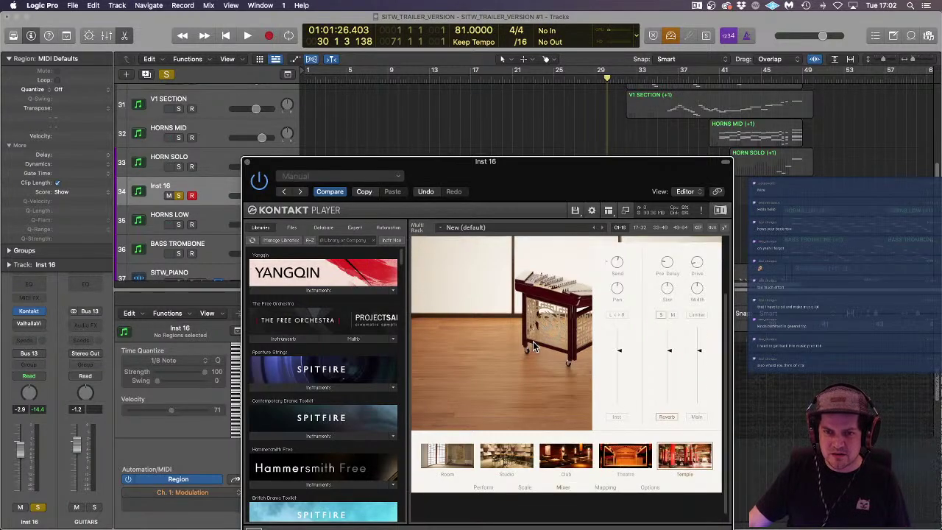
scroll(533, 341, down, 1)
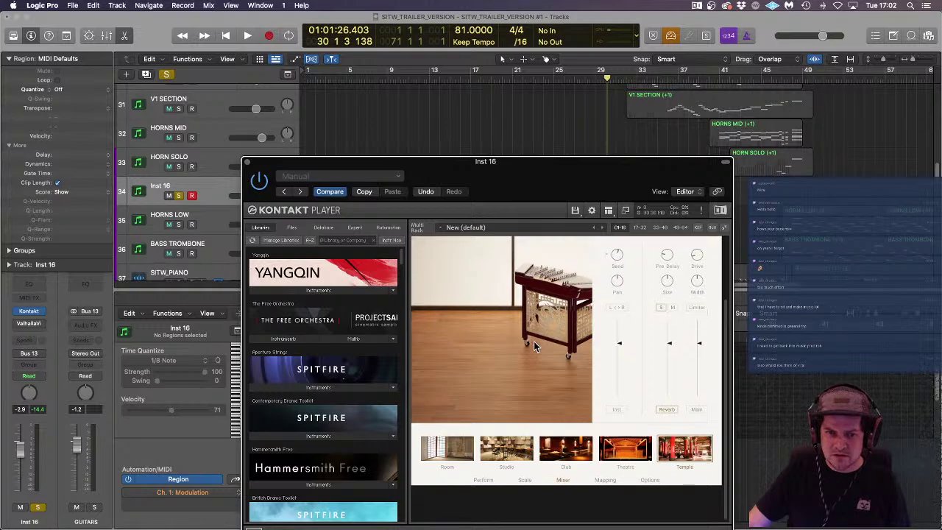
click(488, 480)
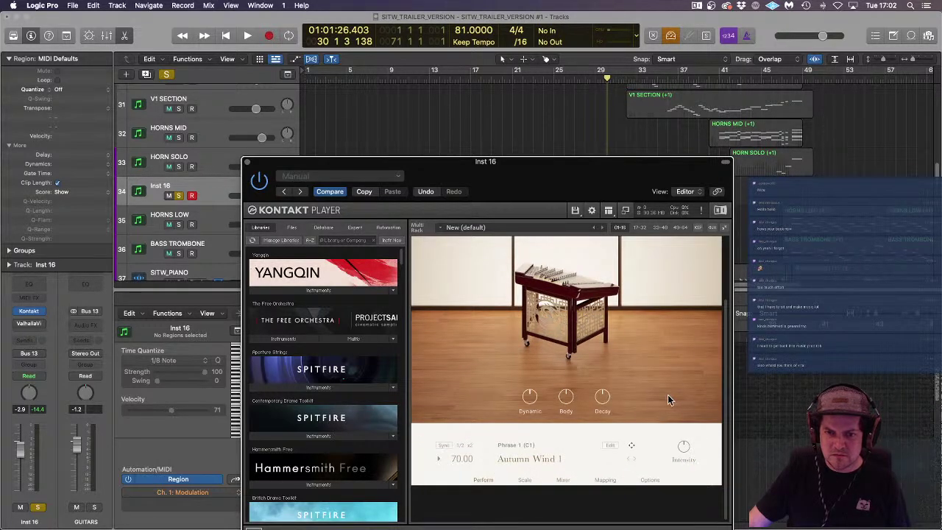
scroll(668, 396, up, 2)
scroll(668, 399, up, 1)
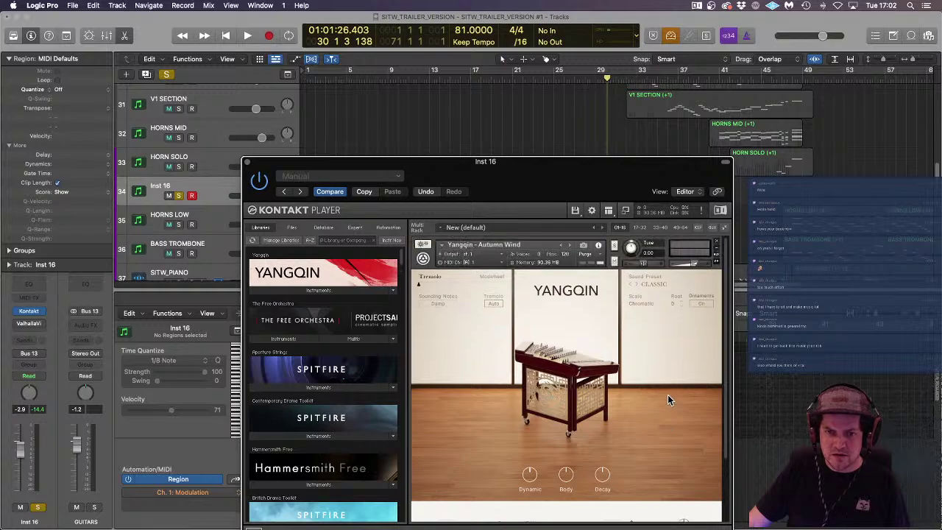
scroll(650, 496, down, 3)
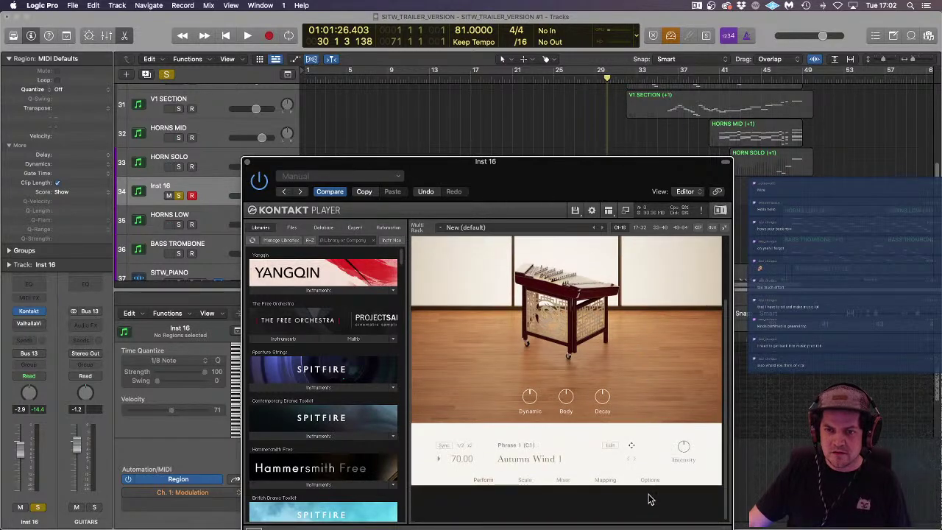
click(655, 480)
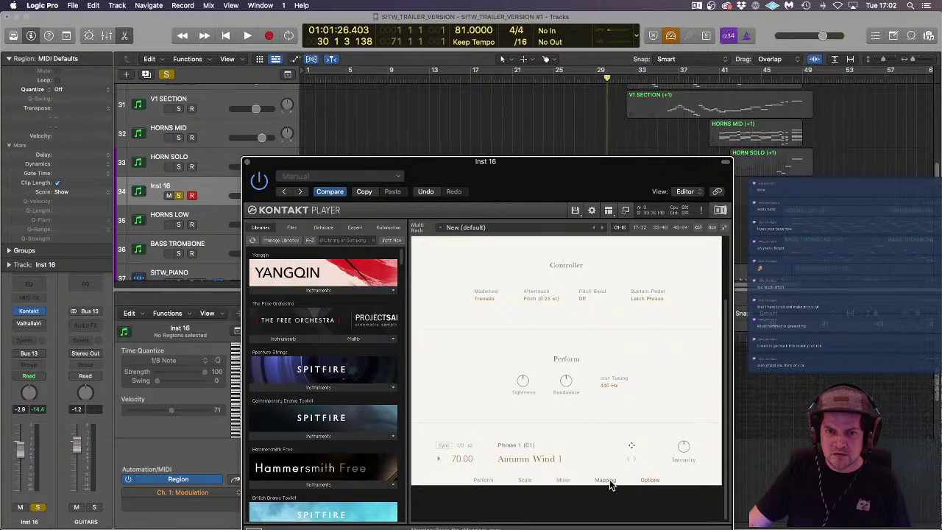
click(608, 480)
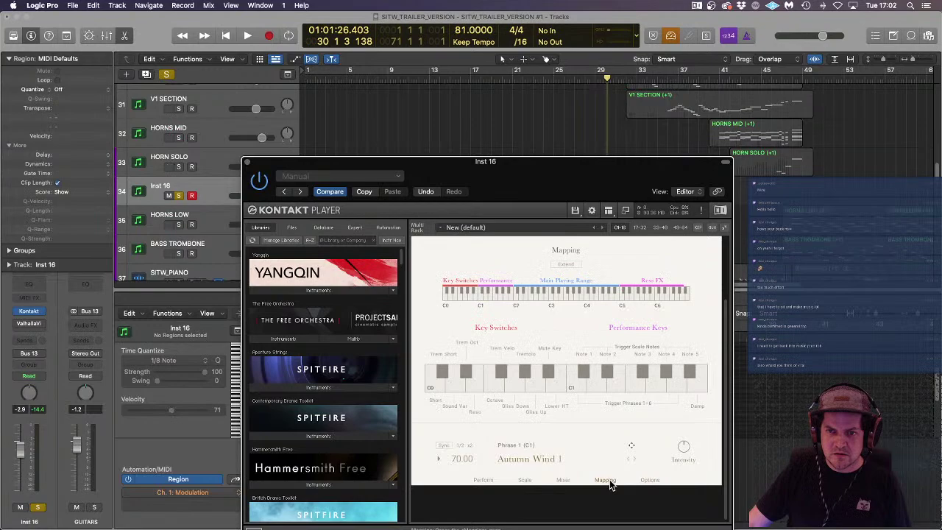
Step: Unsolo the Reverb channel in the Yangqin mixer, lower the Inst fader by about 4 dB during playback, and close Kontakt
click(567, 480)
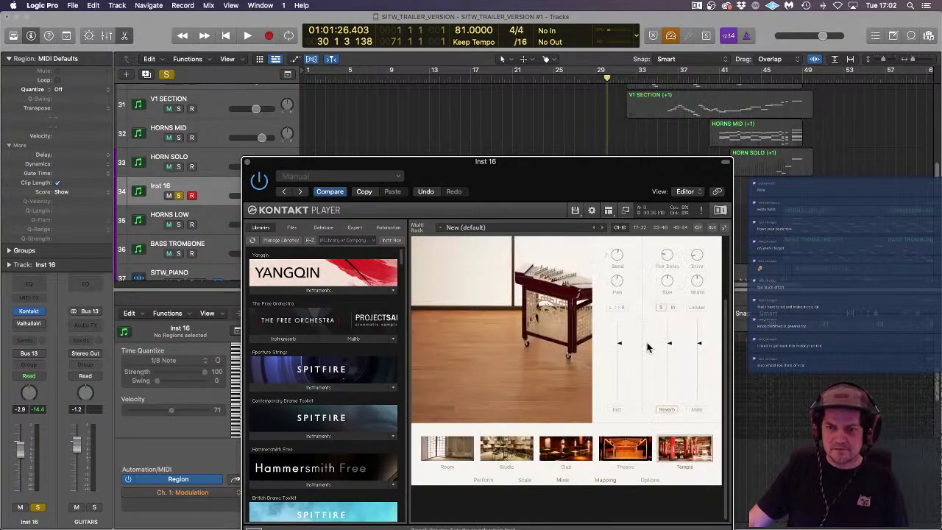
scroll(647, 343, up, 2)
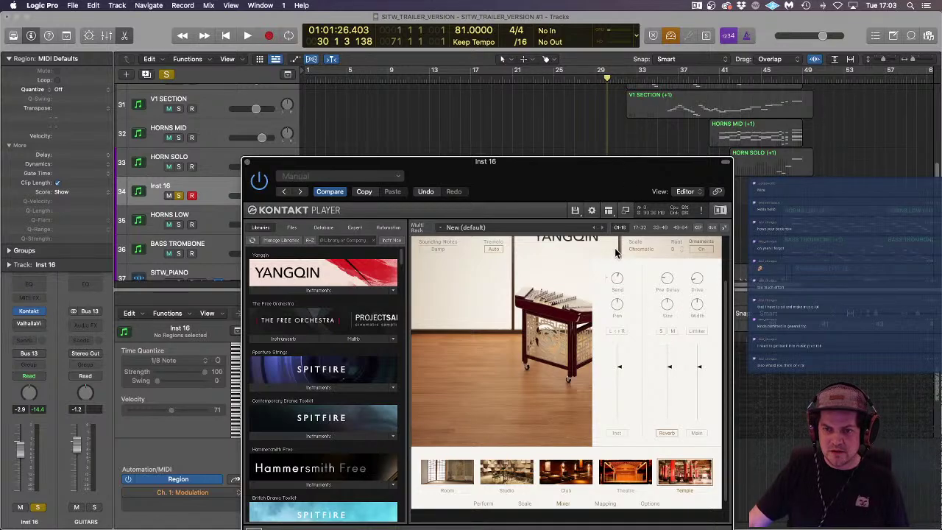
drag(557, 172, 564, 314)
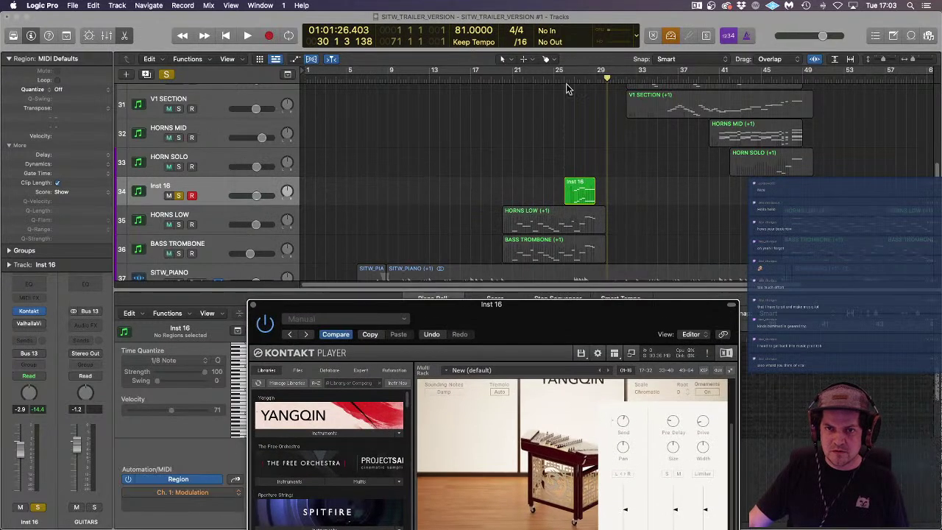
click(578, 71)
key(space)
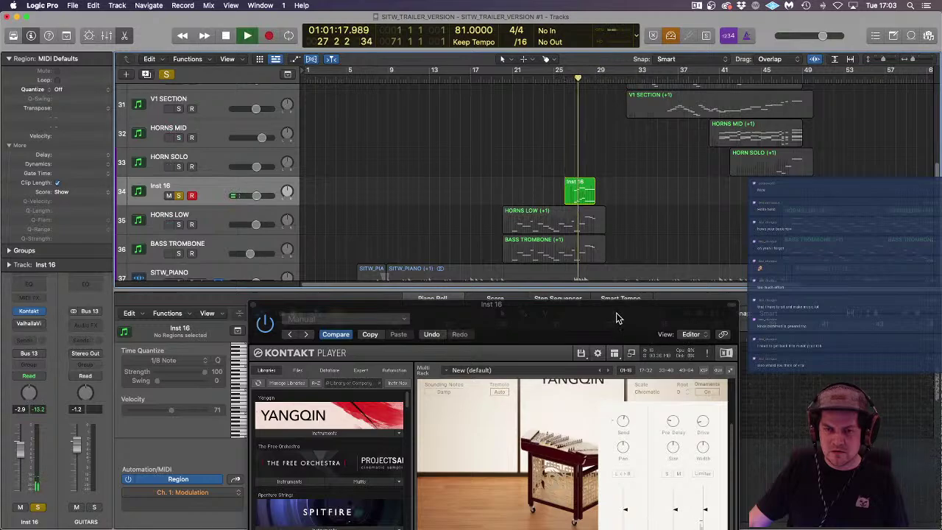
drag(616, 313, 601, 138)
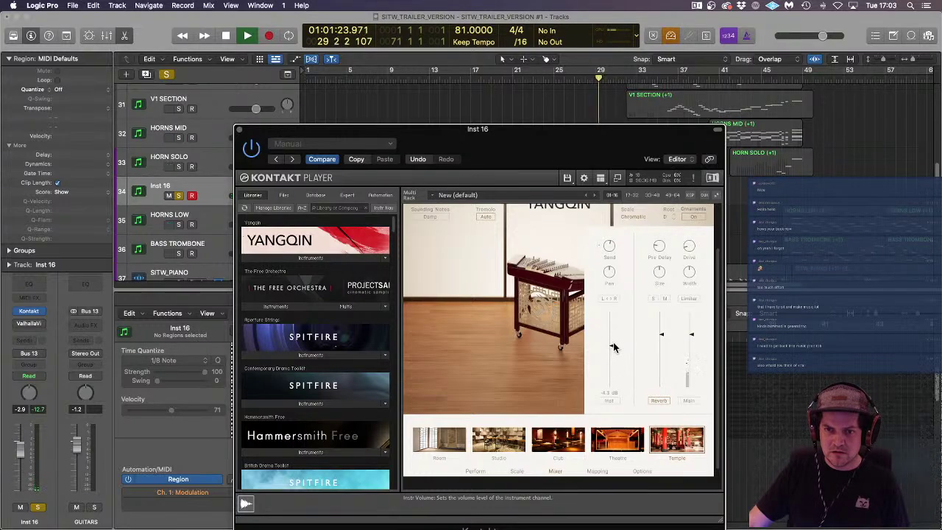
click(240, 131)
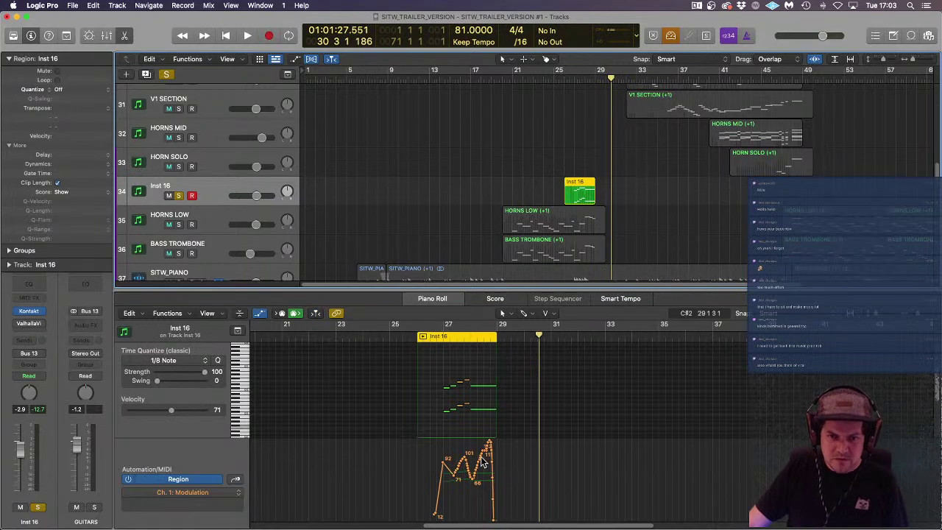
Step: Simplify the end of the Inst 16 modulation curve to a smooth rise to 111 that falls to 0 at the region's end
drag(486, 457, 502, 514)
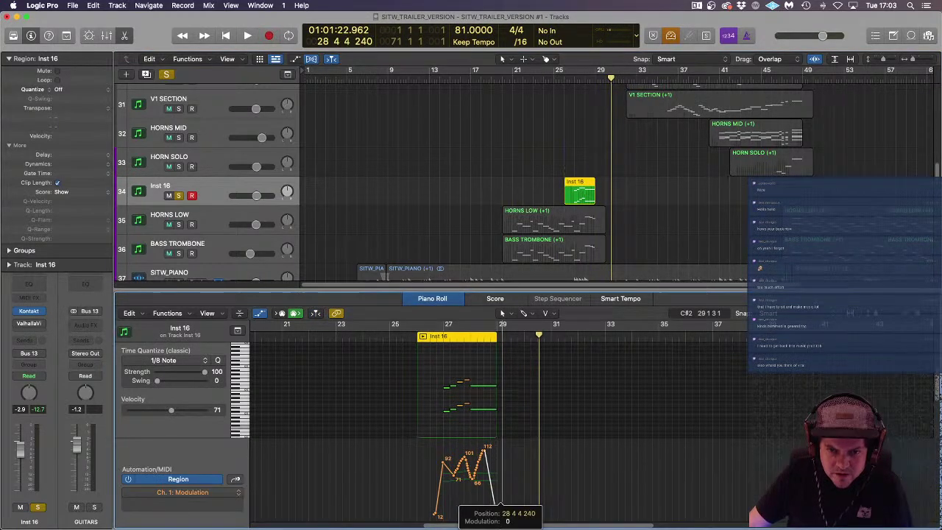
click(486, 456)
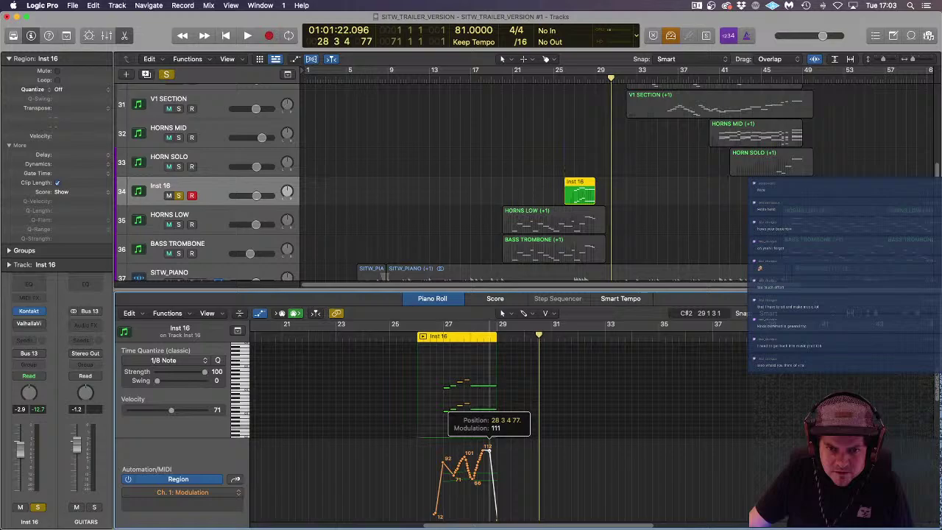
click(484, 455)
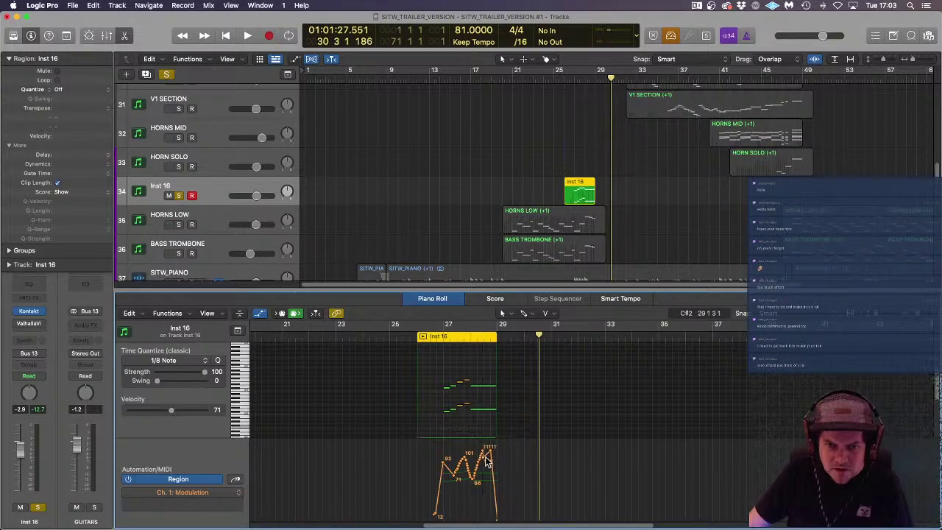
drag(484, 452, 481, 457)
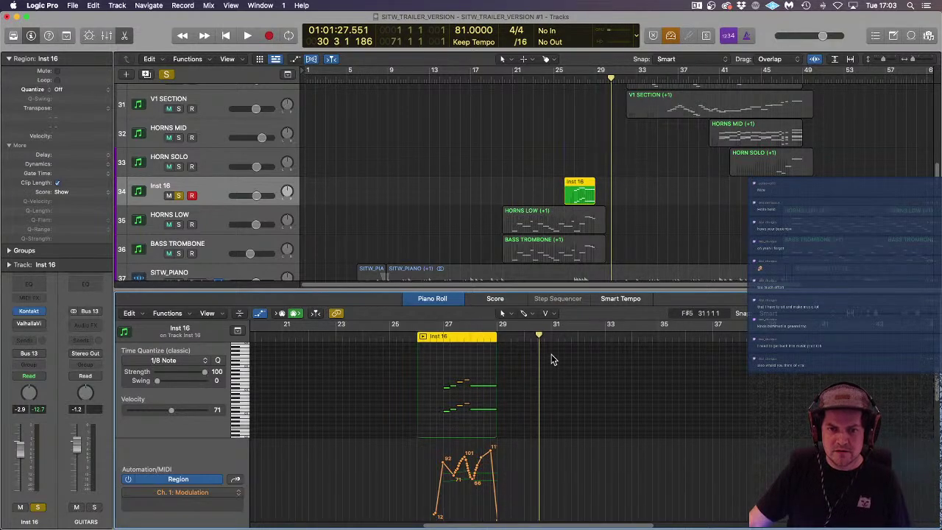
Step: Play Inst 16 from about bar 27 and lower the modulation point just before the region's end to 68
click(571, 79)
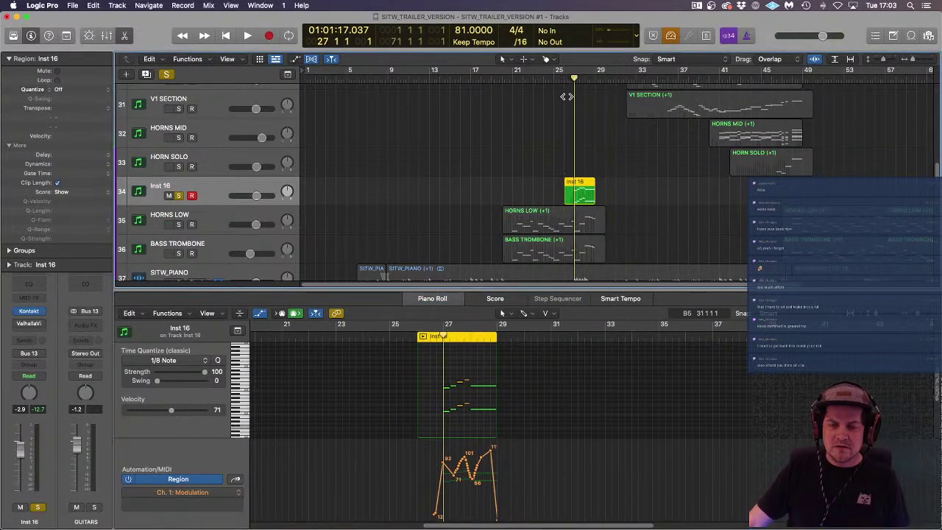
key(space)
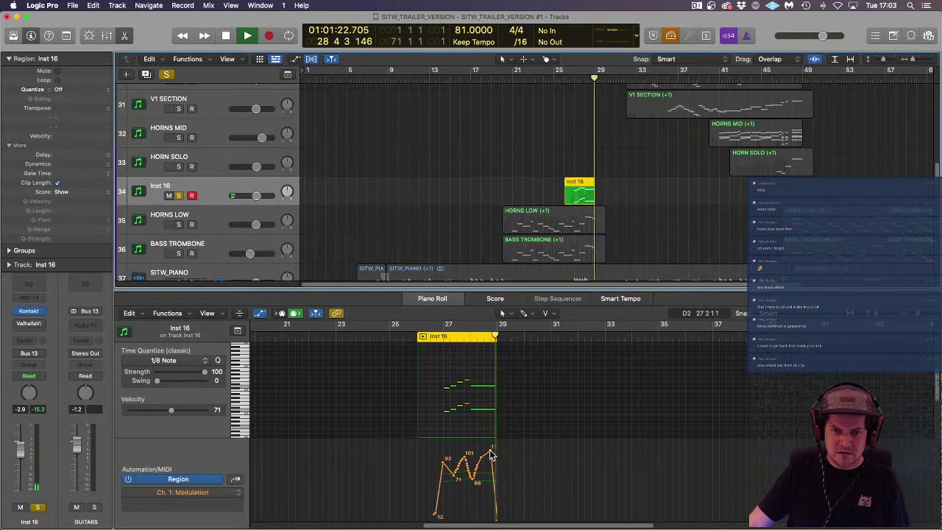
drag(495, 464, 490, 474)
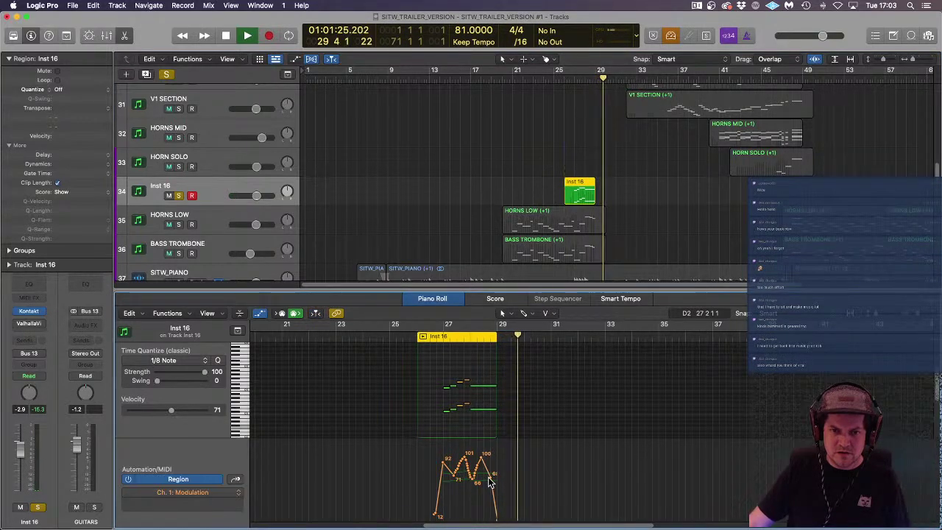
Step: Replay the Inst 16 phrase from about bar 26 to check the reshaped modulation in a closer view
click(566, 78)
scroll(466, 400, up, 2)
scroll(465, 400, up, 2)
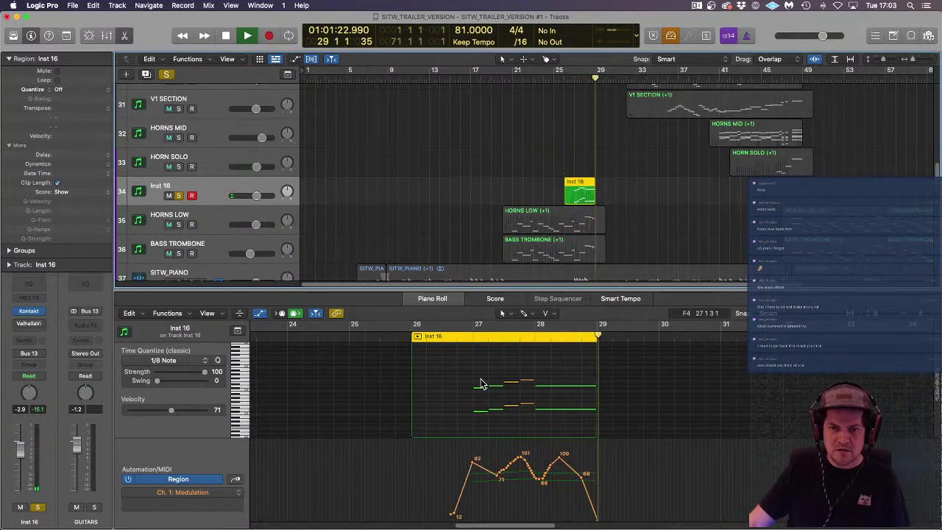
key(space)
Step: Unsolo the Inst 16 track and rename it YANQIN, checking the instrument's name in Kontakt
click(179, 196)
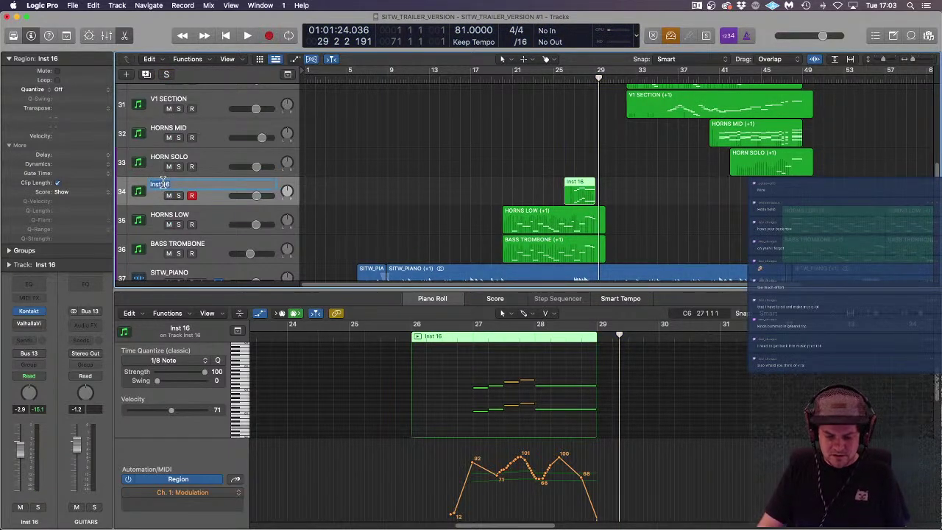
click(31, 314)
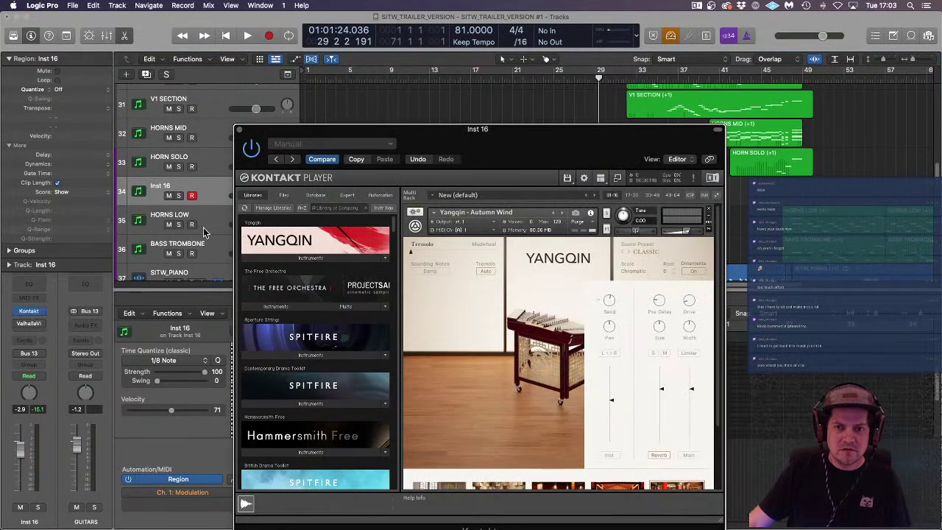
click(238, 131)
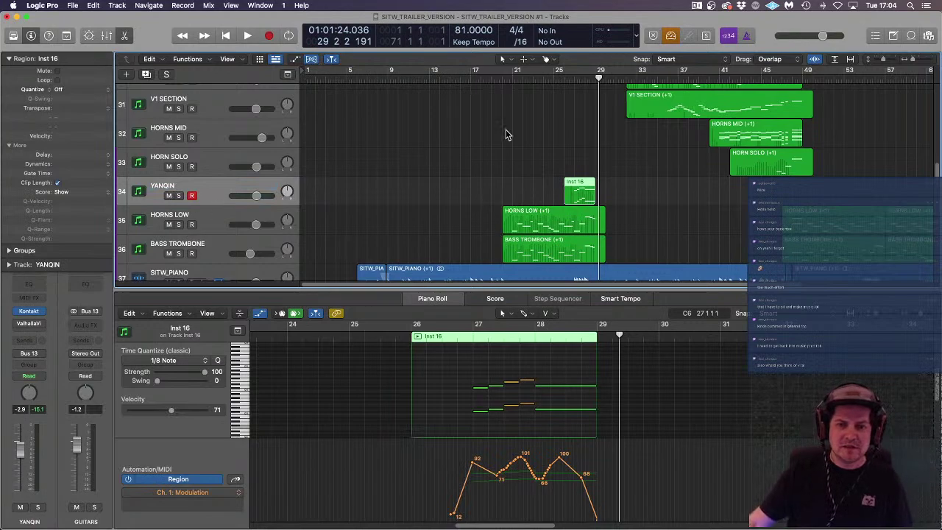
Step: Deselect the Yangqin region and play the full arrangement from the beginning, viewing the tracks further down
click(507, 163)
key(Return)
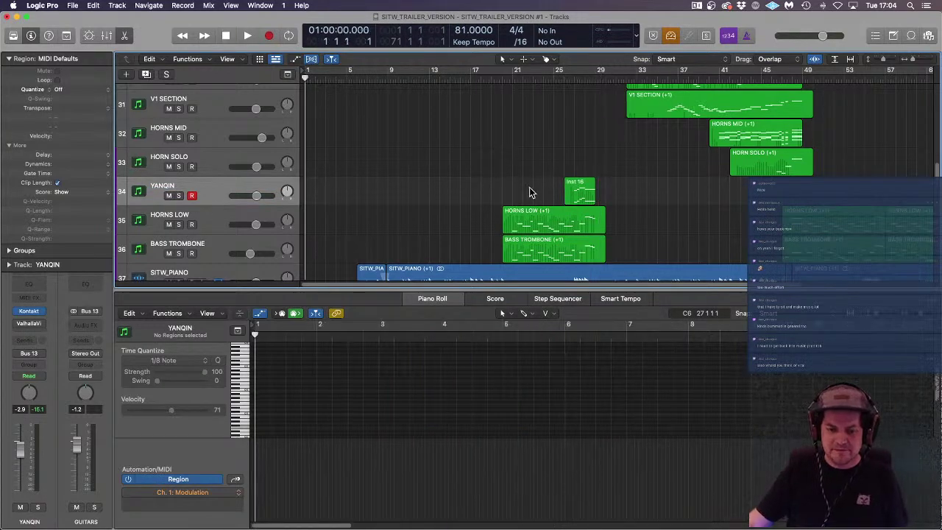
key(space)
scroll(480, 188, down, 3)
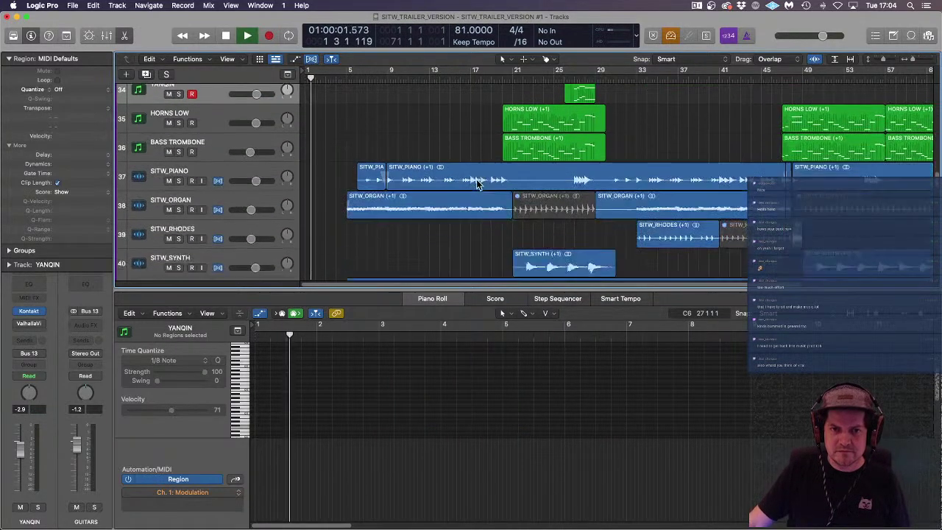
Step: Look over the tracks from the horns down to the vocals and back to the effects while the arrangement plays
scroll(479, 180, down, 3)
scroll(447, 177, up, 5)
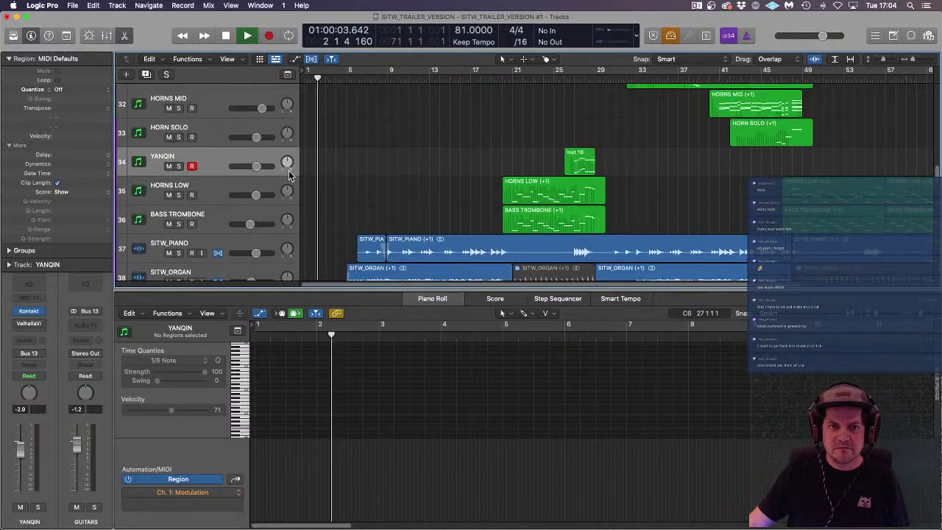
scroll(489, 221, down, 5)
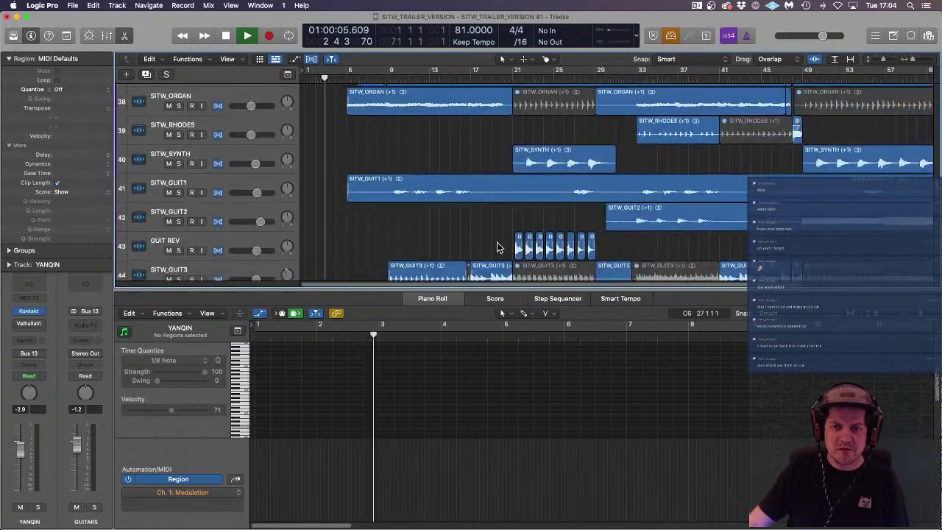
scroll(496, 248, down, 10)
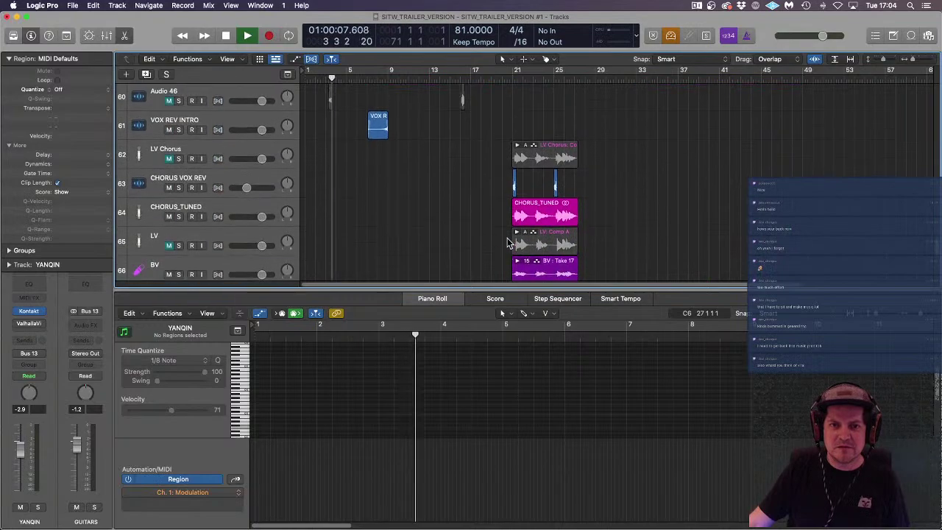
scroll(542, 213, up, 4)
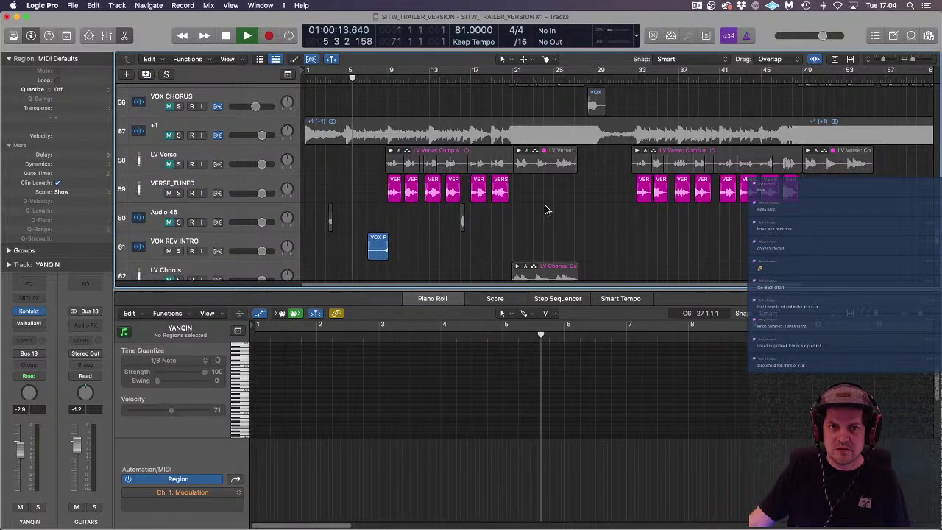
scroll(545, 209, up, 6)
scroll(545, 205, up, 3)
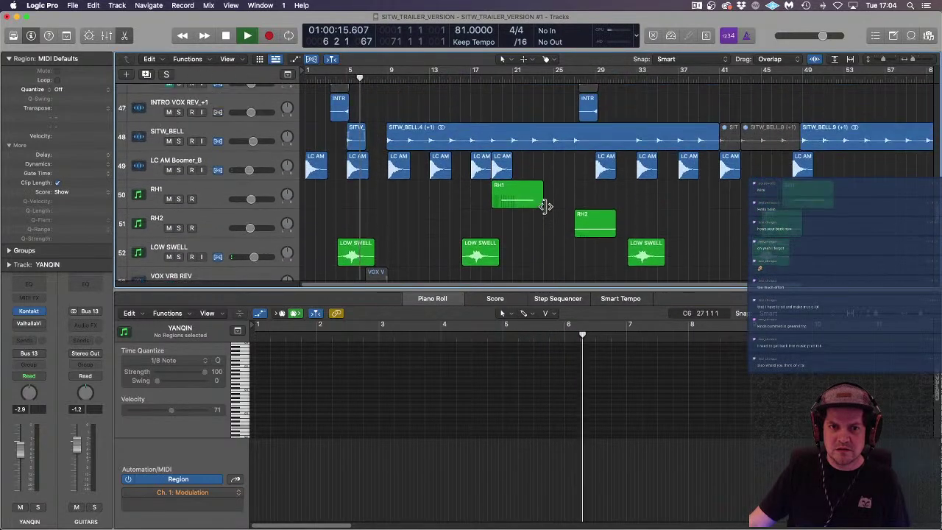
Step: Move all four LOW SWELL regions about half a bar earlier and deselect them
key(super+Right)
key(super+Right)
key(super+Left)
key(super+Left)
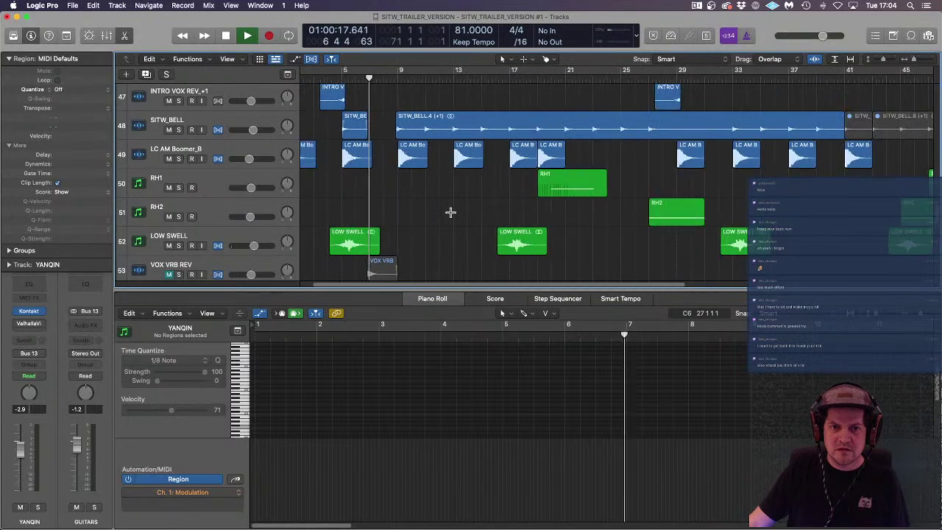
click(265, 237)
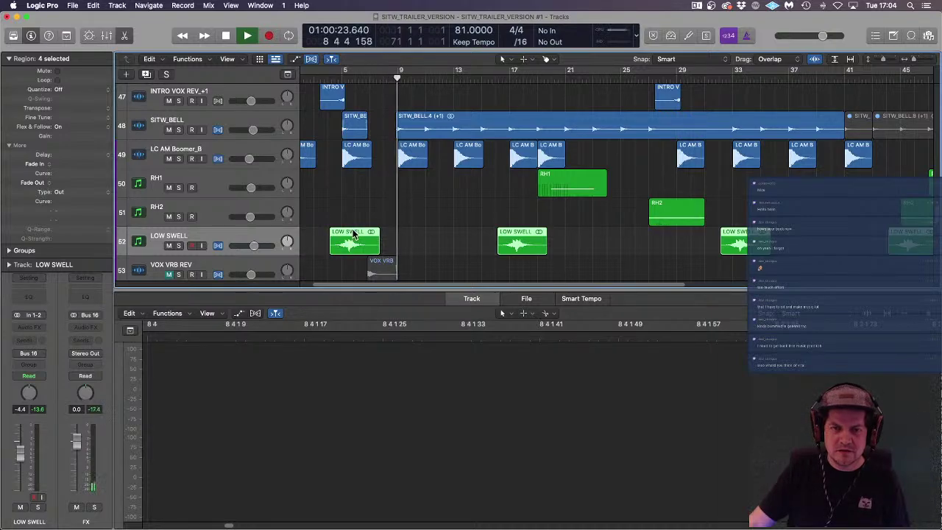
scroll(353, 234, left, 2)
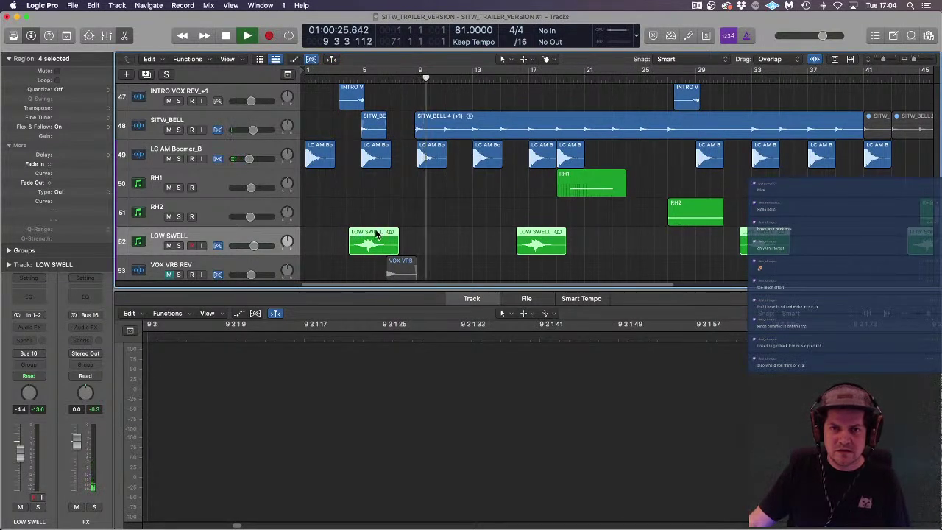
drag(376, 234, 370, 236)
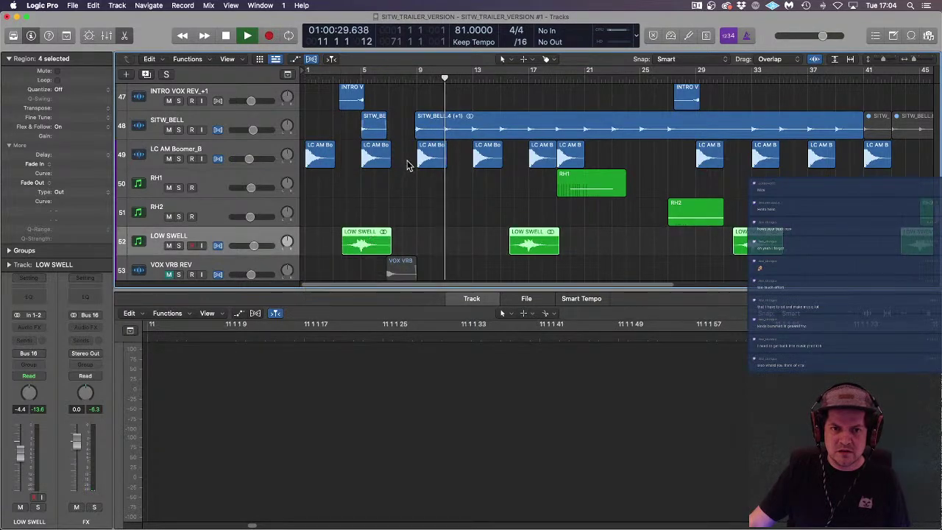
click(436, 215)
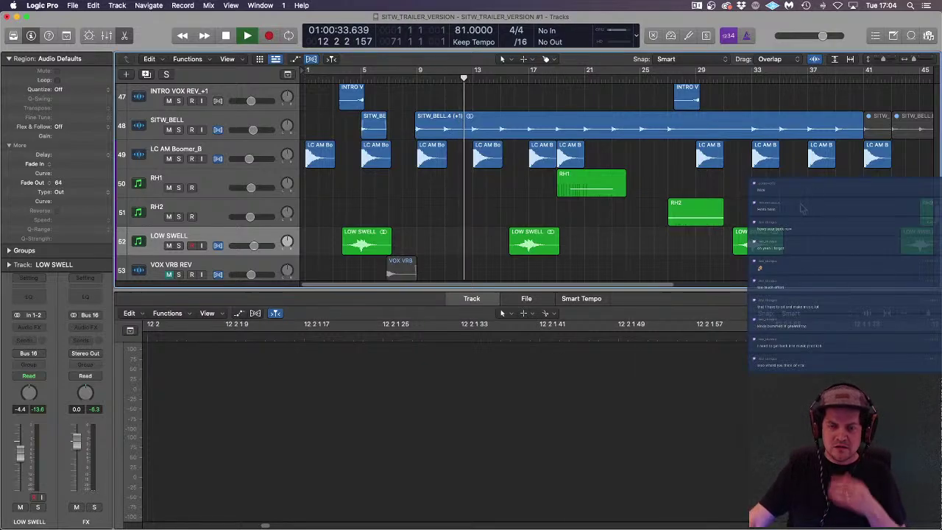
Step: Follow the vocal tracks during playback, from the verse vocals to the chorus and backing vocal takes
scroll(788, 221, down, 5)
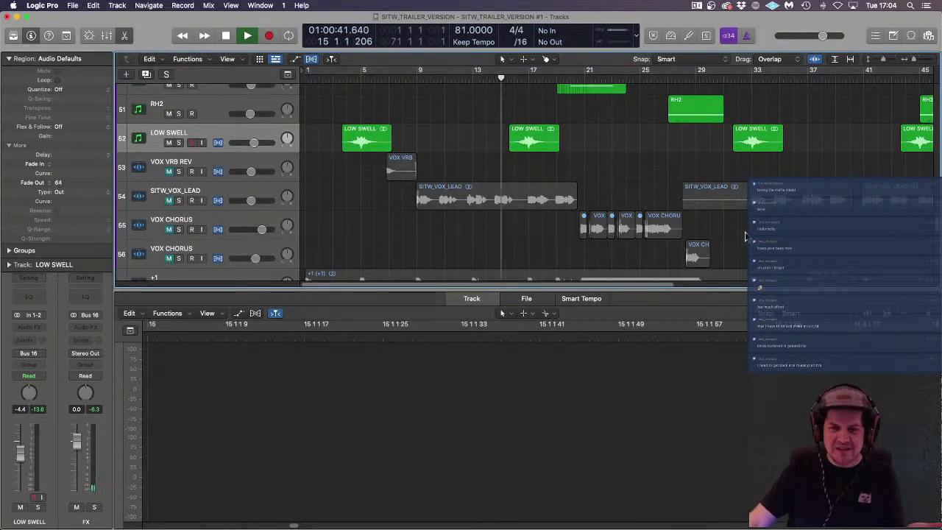
scroll(745, 235, down, 6)
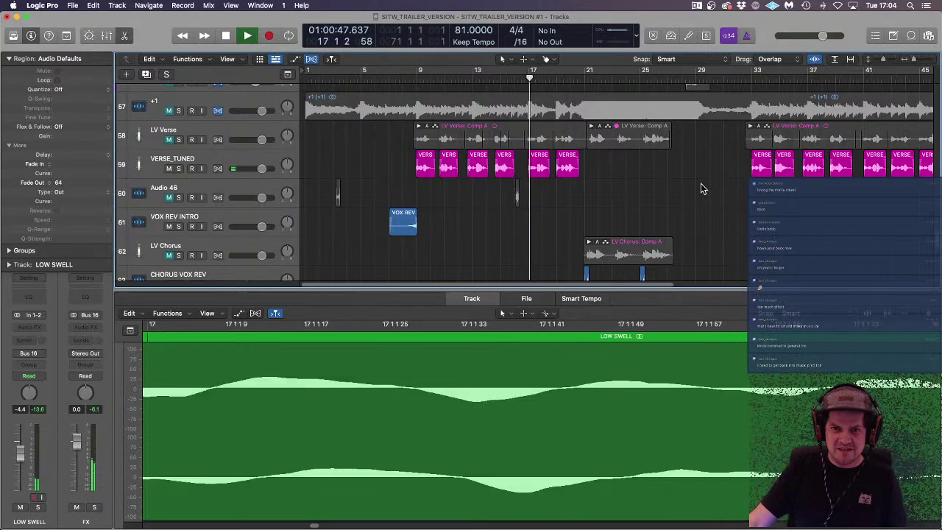
scroll(702, 211, up, 7)
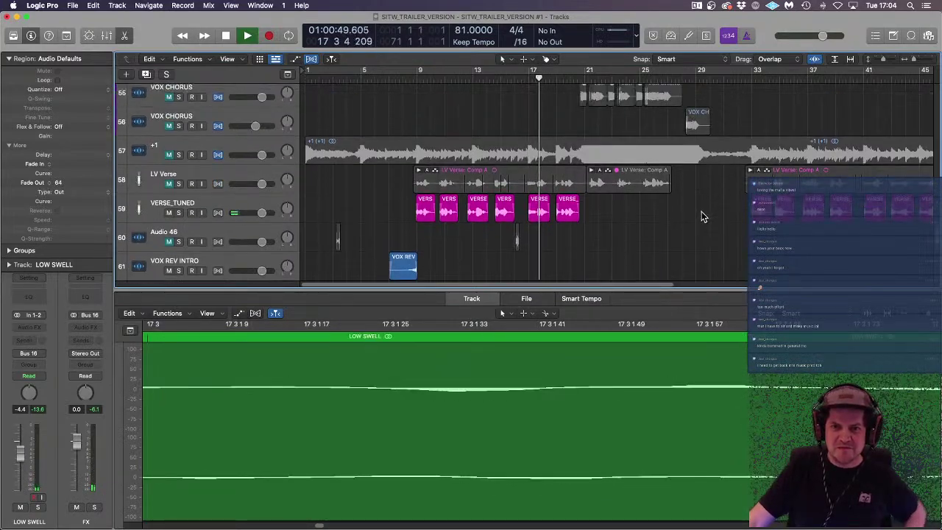
scroll(701, 211, up, 4)
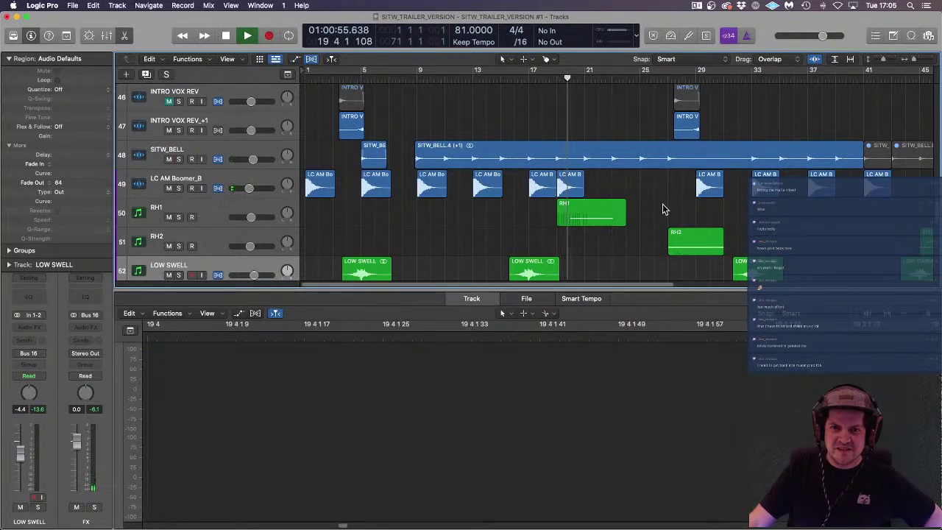
scroll(662, 204, down, 6)
scroll(662, 203, down, 12)
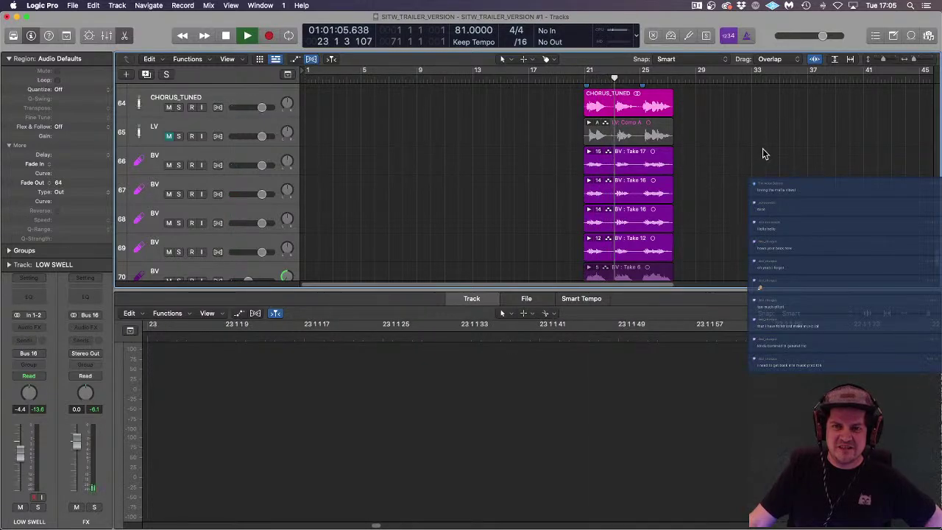
scroll(763, 151, up, 5)
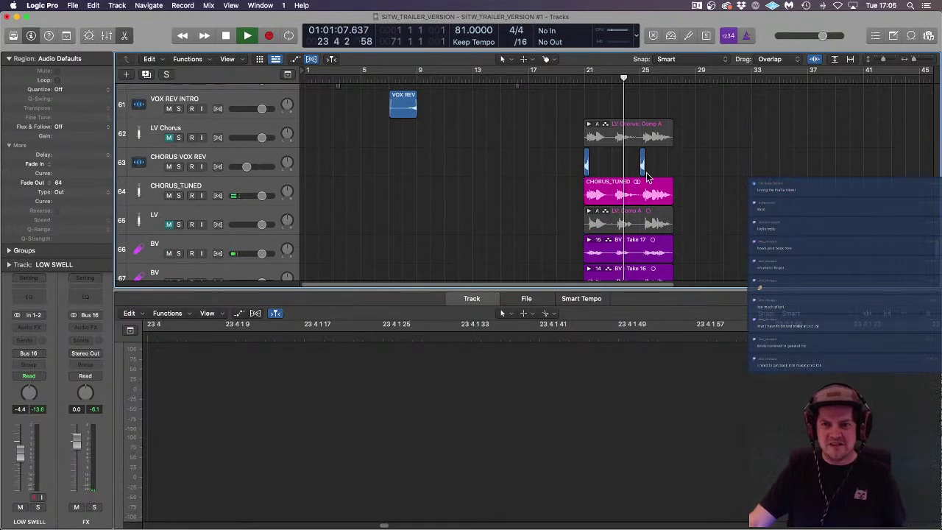
Step: Check the CHORUS_TUNED channel, select the first BV track and set the VOX_BV_SIMPLE bus level to -3.5 dB
click(242, 189)
scroll(301, 199, down, 3)
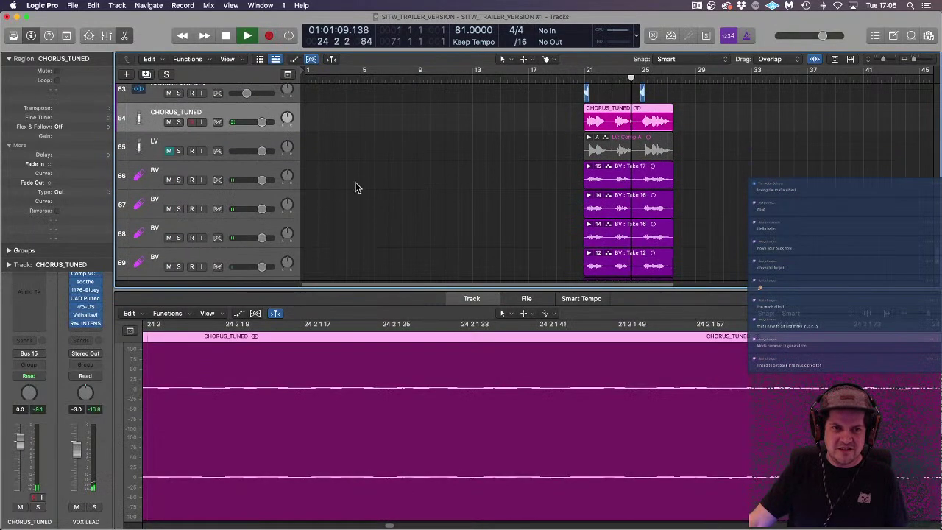
click(250, 176)
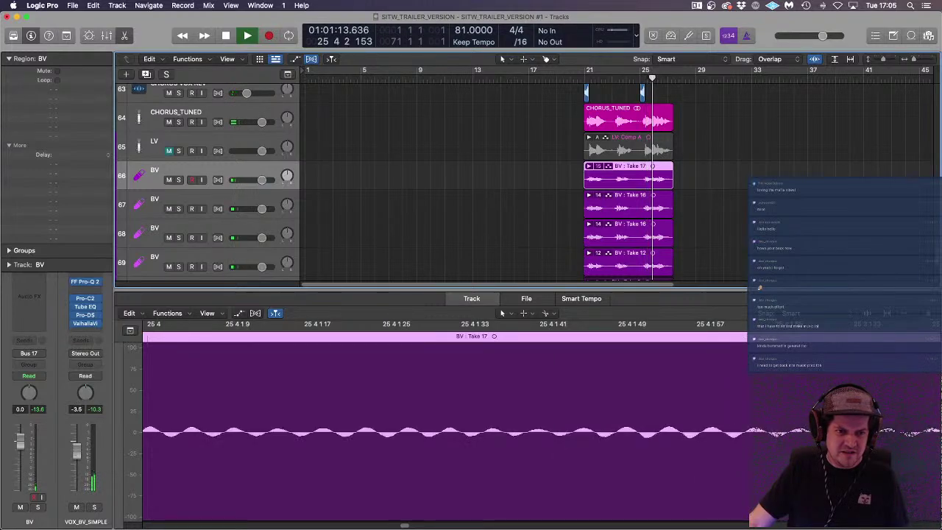
drag(75, 449, 75, 454)
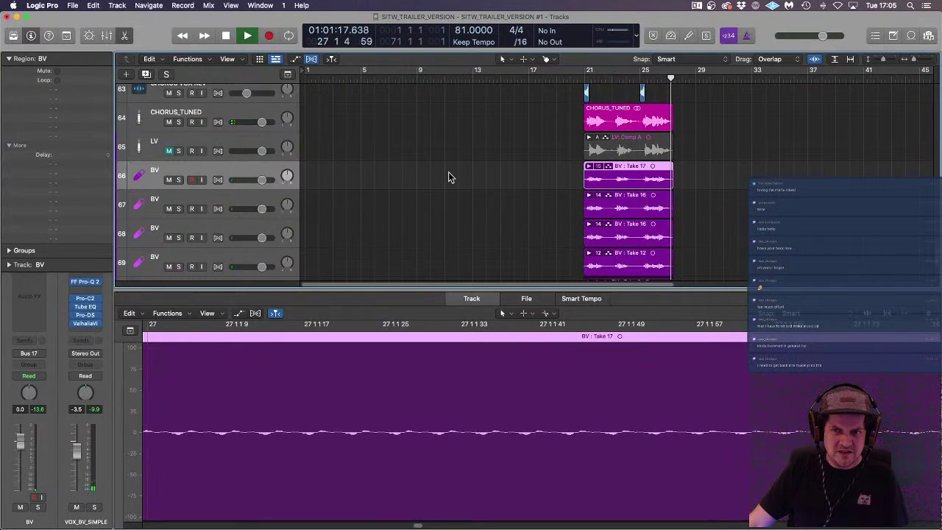
Step: Lower the Pro-C 2 compressor's threshold on the VOX_BV_SIMPLE bus, close the plug-in and deselect the BV region
key(super+Left)
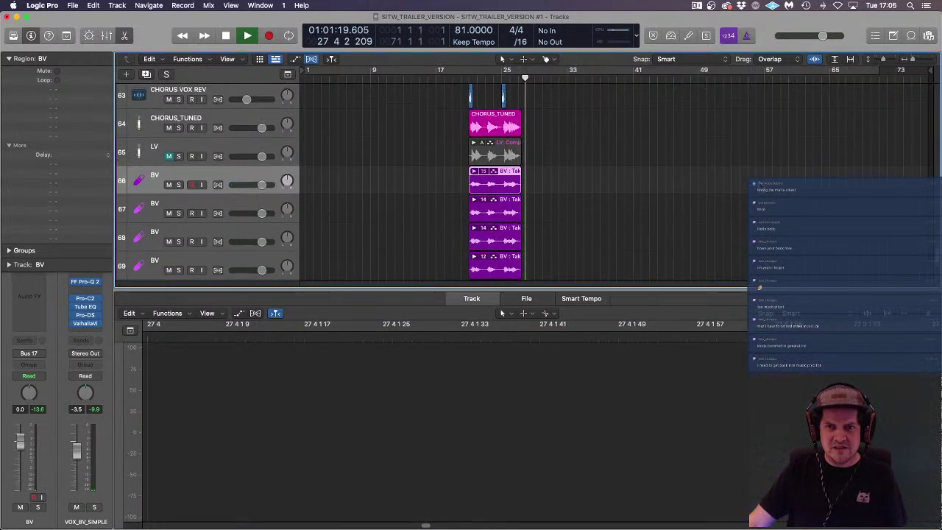
key(super+Up)
key(super+Up)
key(super+Up)
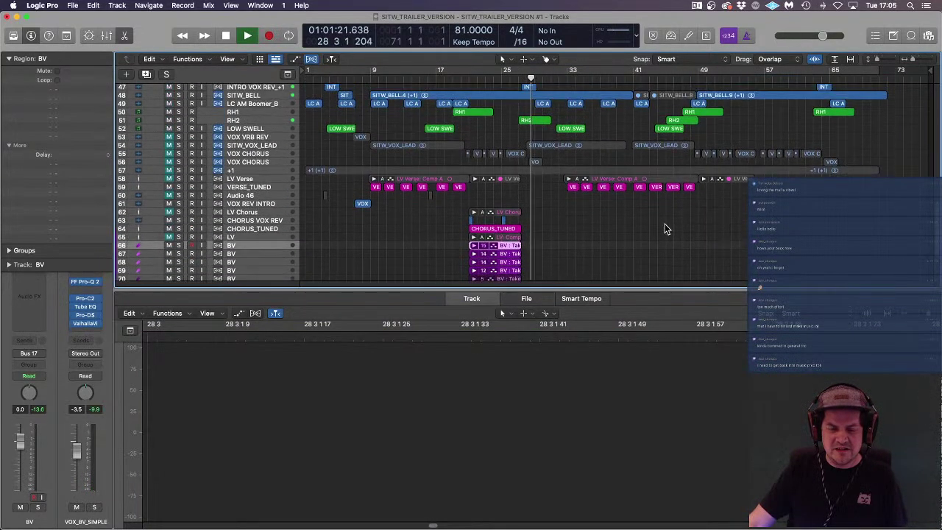
scroll(664, 228, down, 4)
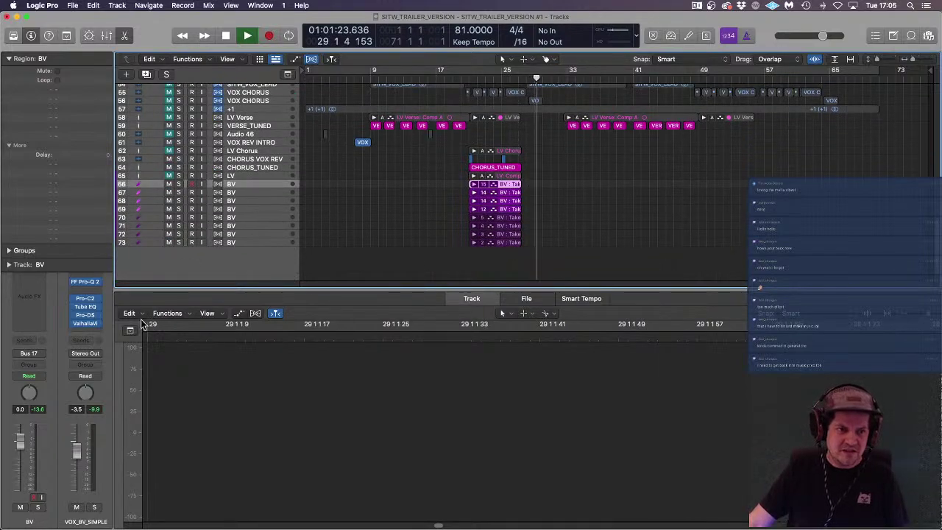
click(86, 300)
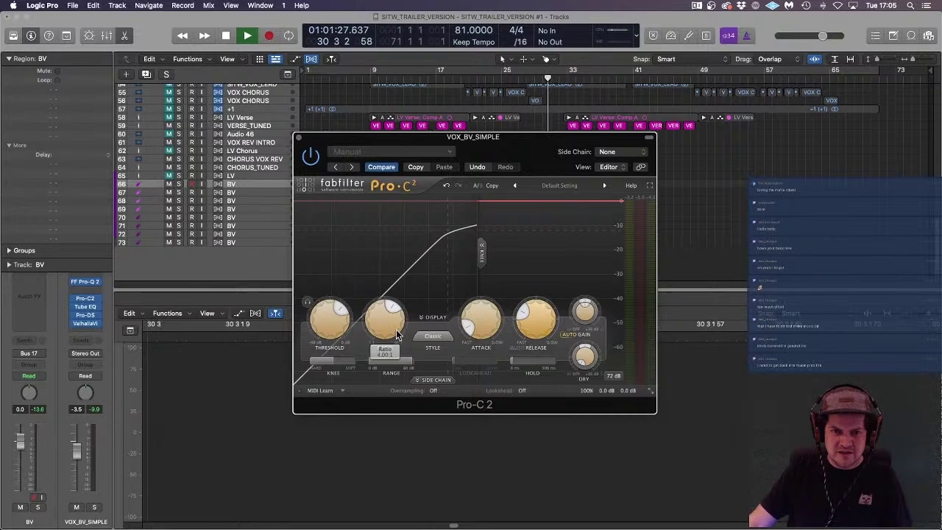
drag(331, 324, 333, 338)
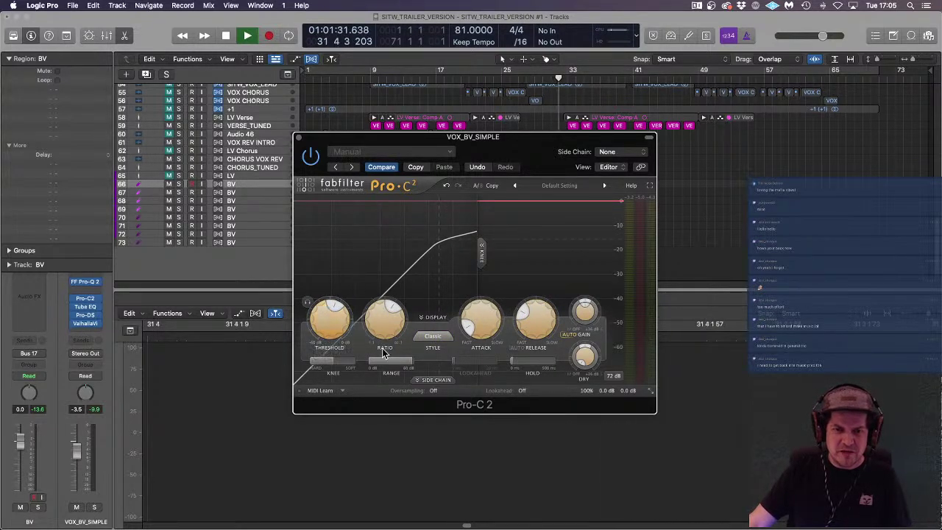
click(299, 139)
click(597, 213)
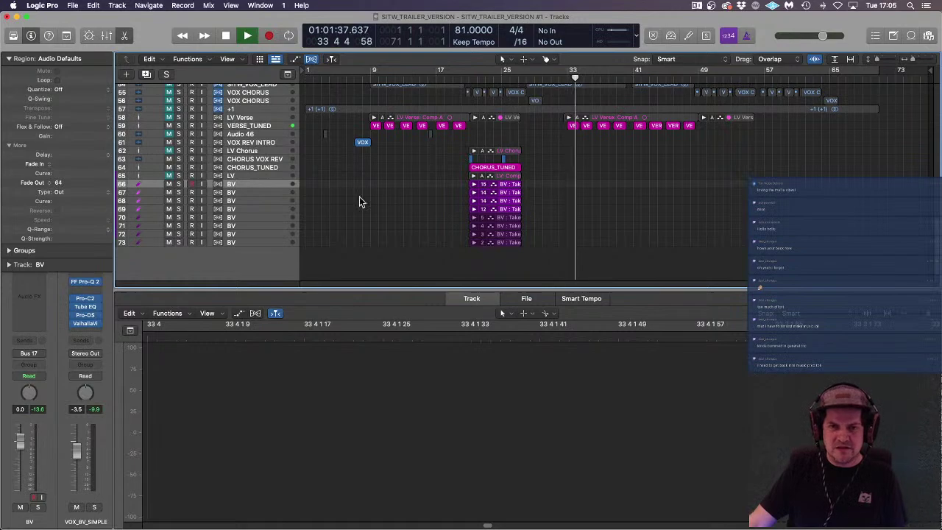
Step: Reopen Pro-C 2 on the VOX_BV_SIMPLE bus to check the compressor settings, and close it again
click(84, 292)
click(84, 300)
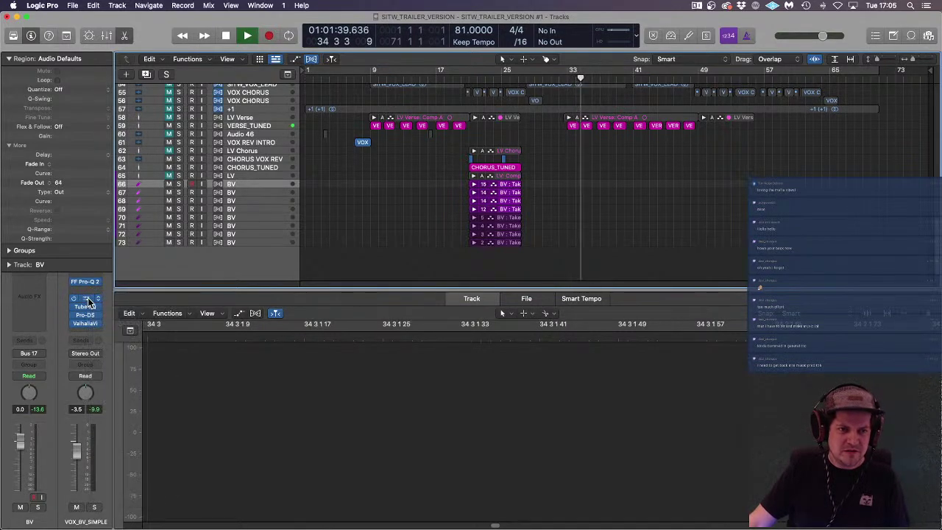
click(86, 298)
mouse_move(383, 324)
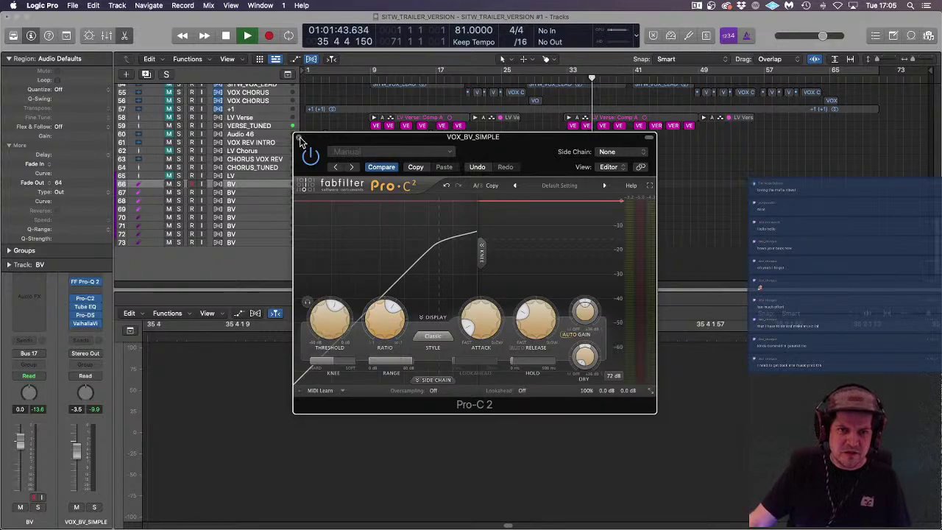
click(299, 138)
Step: Copy the first chorus's CHORUS_TUNED, LV and eight BV regions 28 bars later, to about bar 49
drag(527, 160, 443, 243)
drag(486, 168, 713, 168)
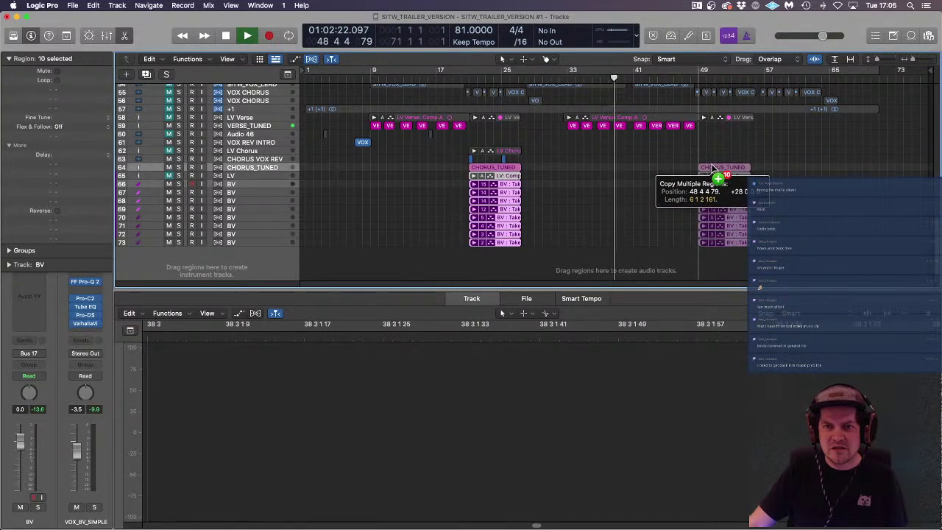
drag(713, 168, 713, 168)
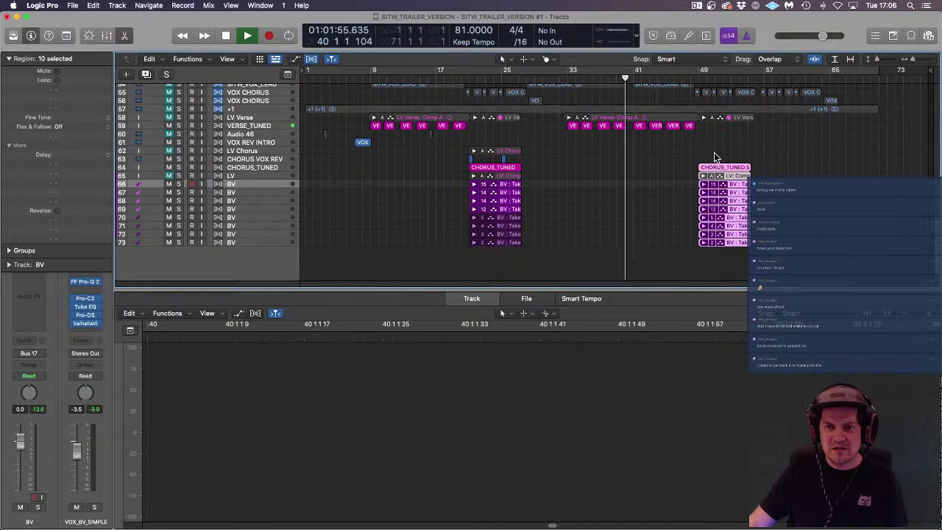
Step: Copy the YANQIN track's Inst 16 region to about bars 53 and 61
scroll(714, 154, up, 8)
scroll(715, 154, up, 8)
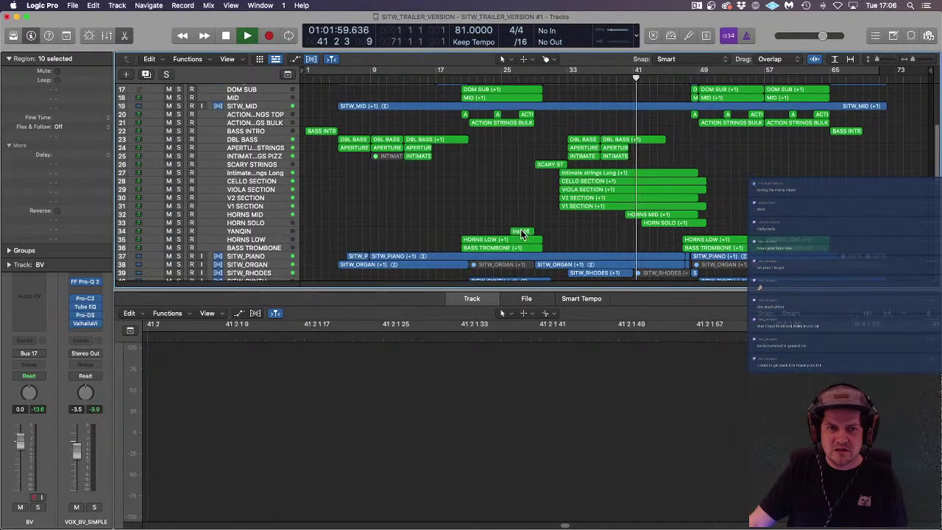
drag(520, 232, 818, 247)
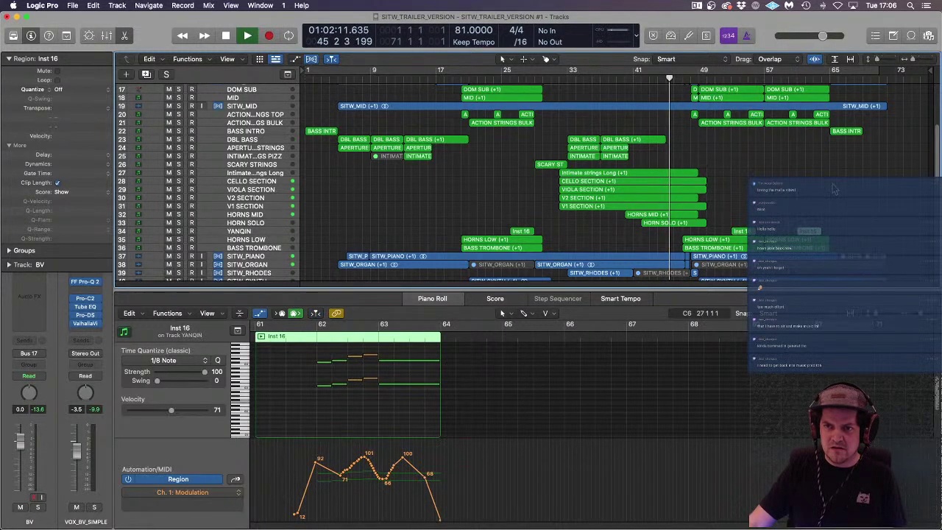
Step: Select both copied Inst 16 regions and move them one bar later, aligning their ends with the HORNS LOW regions
scroll(836, 188, down, 3)
scroll(877, 125, up, 3)
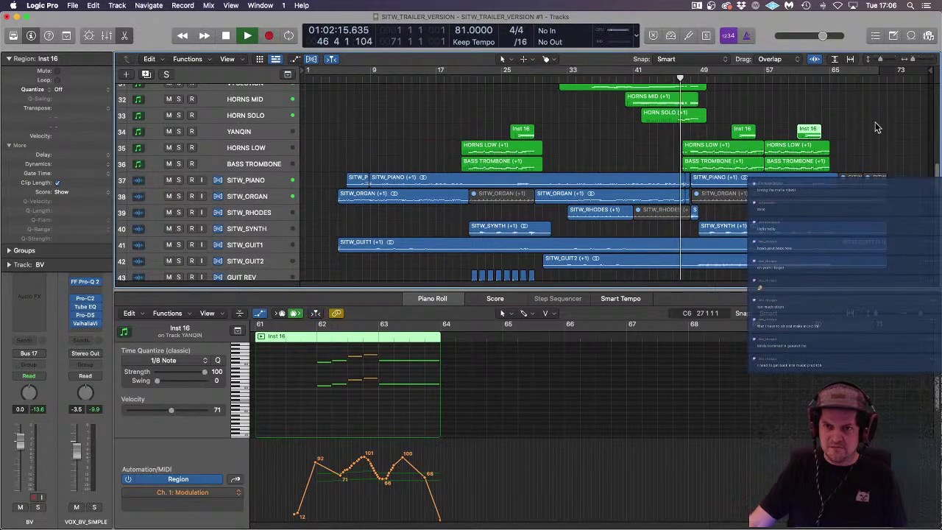
shift+click(744, 131)
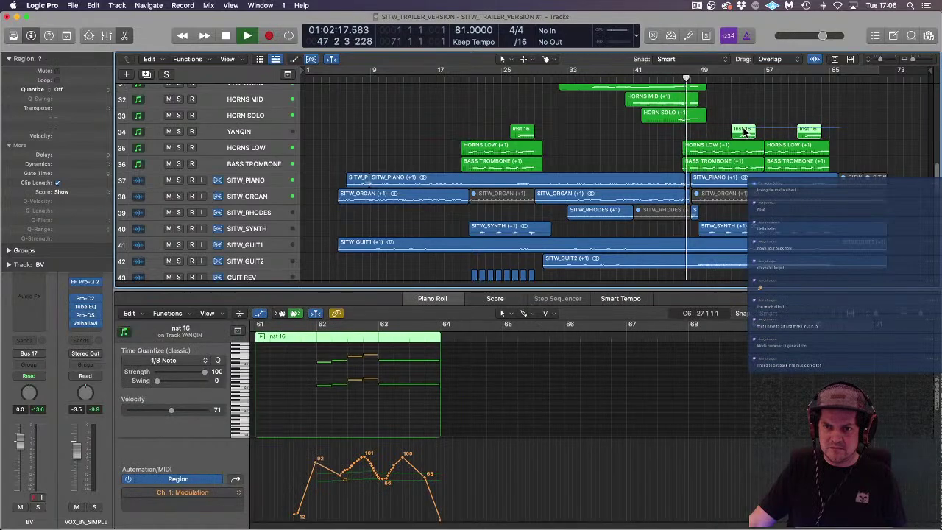
drag(744, 131, 749, 133)
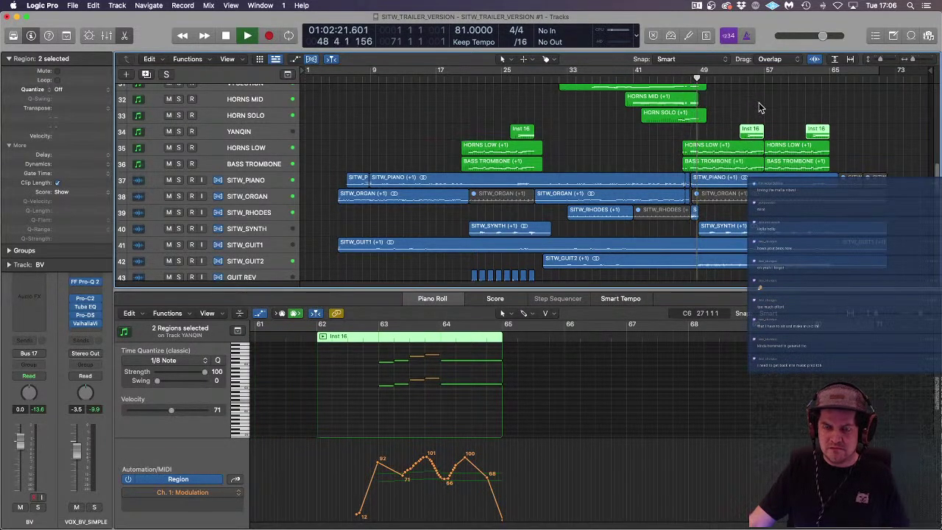
scroll(758, 103, down, 5)
scroll(760, 106, down, 8)
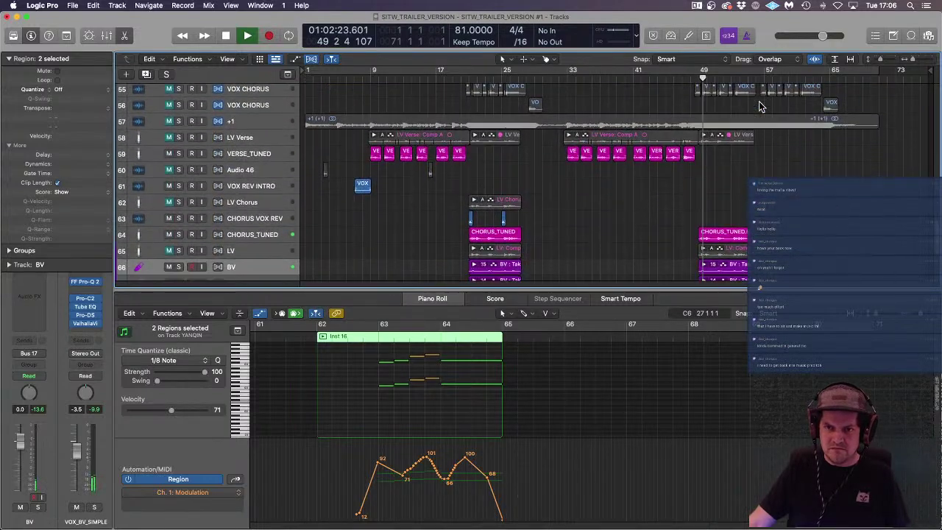
Step: Copy the two CHORUS VOX REV regions of the first chorus 28 bars later, to about bars 49 and 53
drag(525, 204, 700, 207)
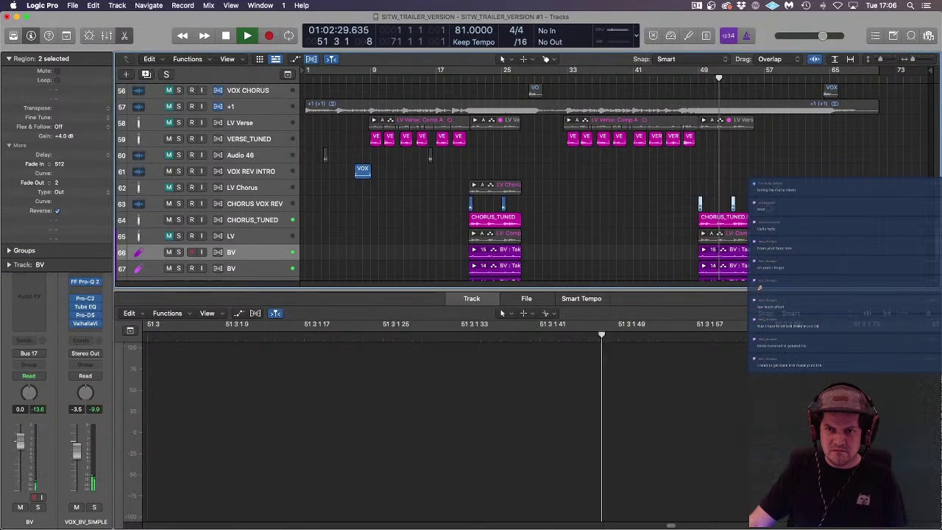
scroll(767, 205, down, 6)
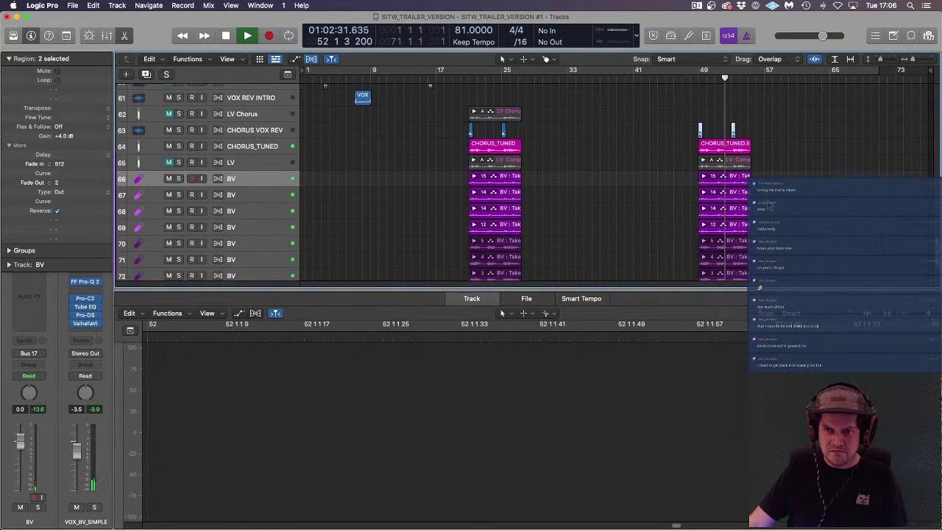
Step: Examine the copied chorus vocal regions from bar 49 and the YANQIN and low brass regions during playback, and stop playback
key(super+Right)
key(super+Right)
key(super+Right)
key(super+Right)
key(super+Right)
key(super+Left)
key(super+Left)
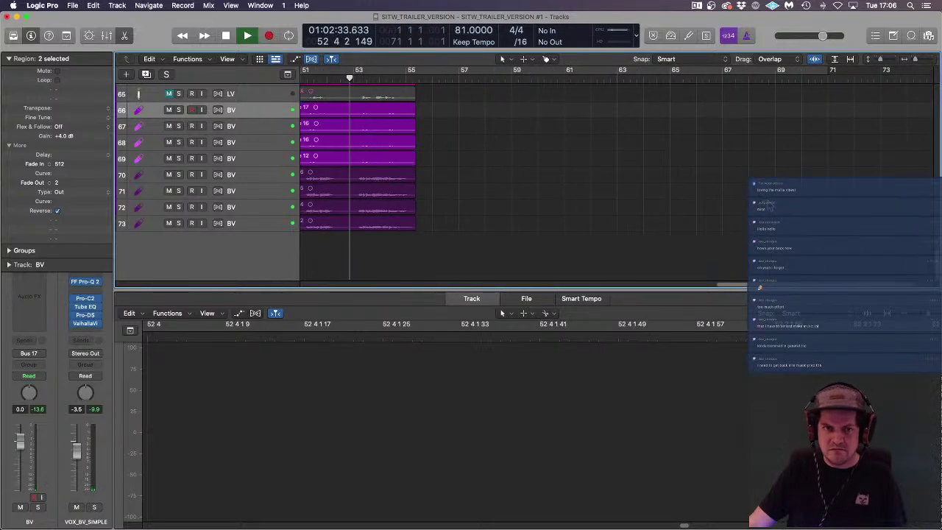
scroll(770, 206, left, 5)
scroll(770, 207, up, 2)
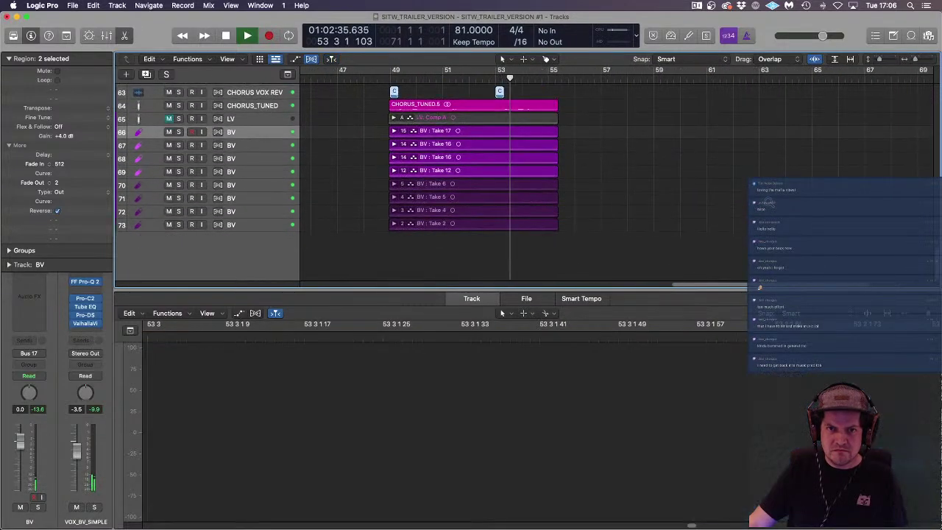
scroll(769, 204, up, 4)
scroll(768, 203, down, 3)
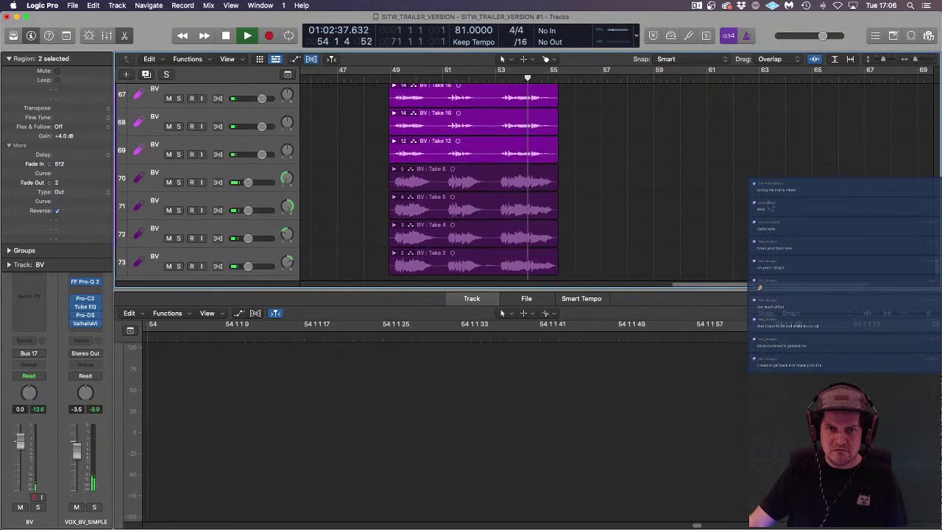
scroll(768, 204, up, 3)
scroll(768, 204, down, 3)
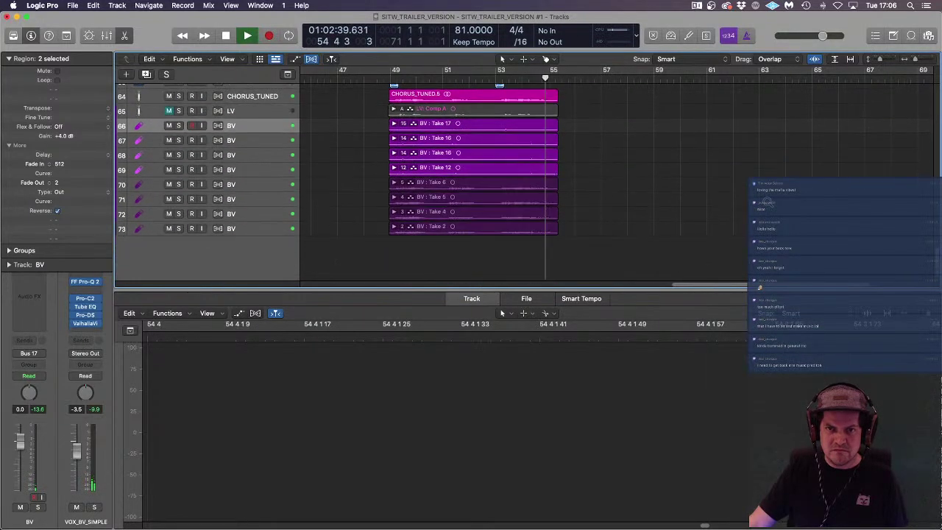
scroll(672, 175, up, 10)
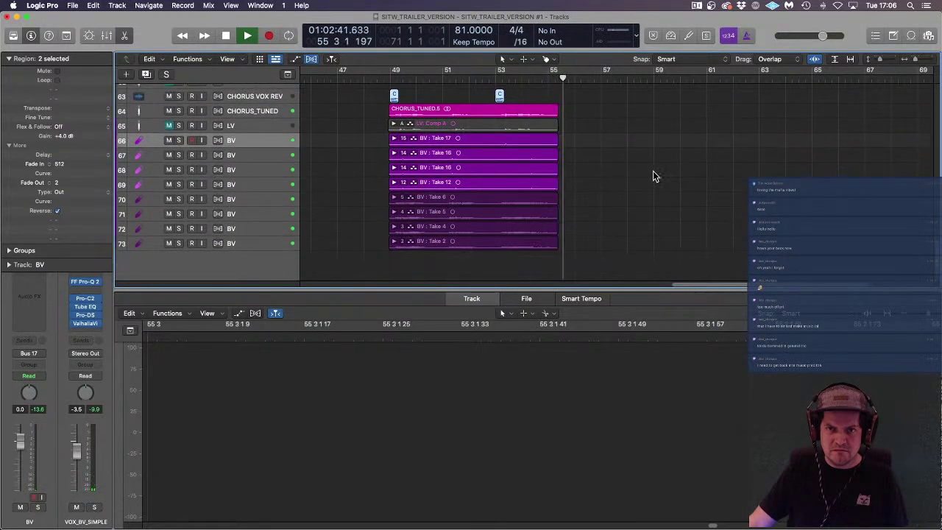
scroll(644, 179, up, 8)
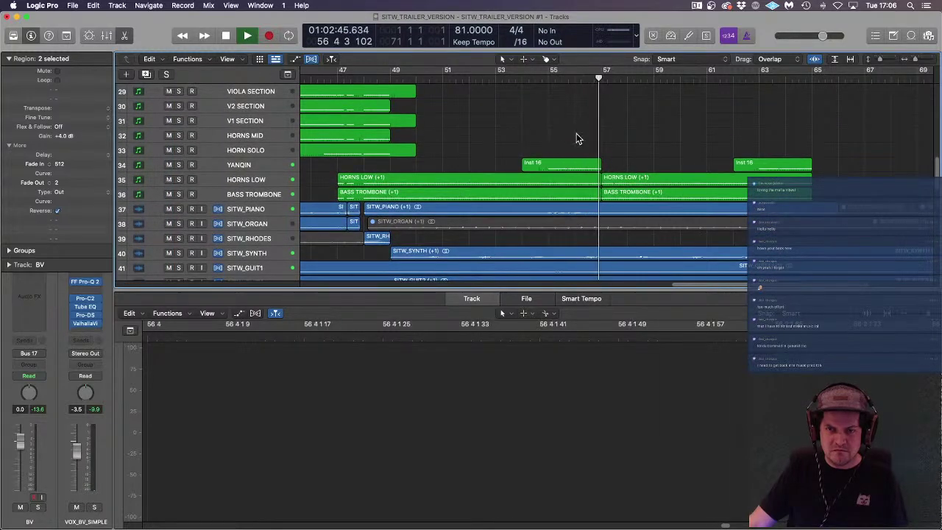
key(super+Left)
key(super+Left)
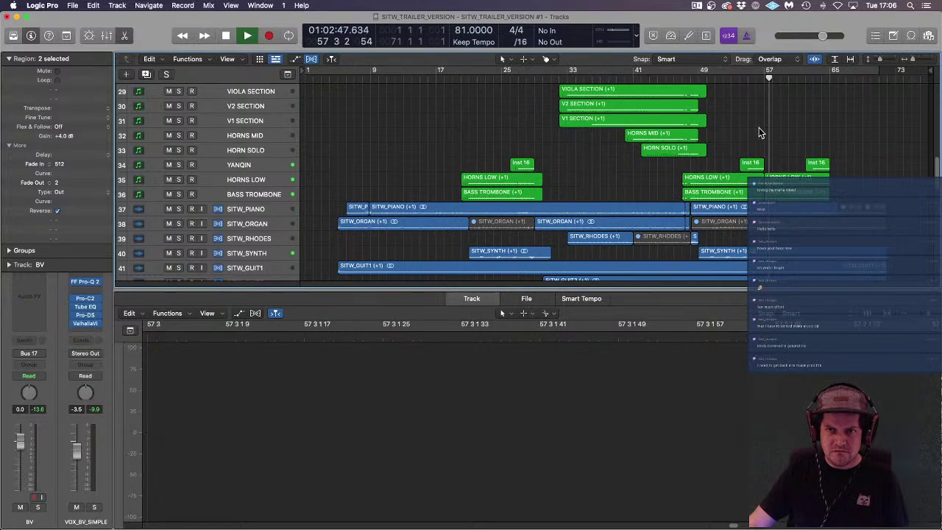
key(space)
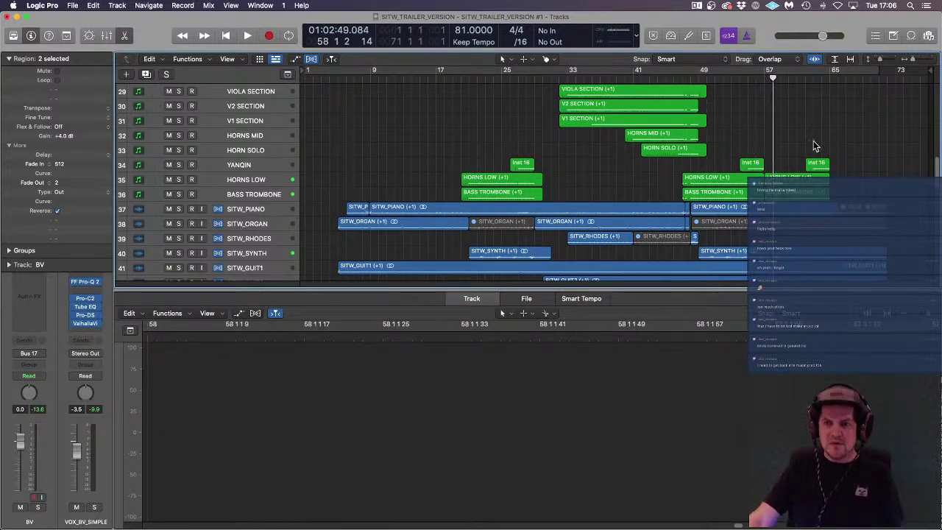
Step: Record a new MIDI part on the HORN SOLO track, starting from about bar 54
click(728, 166)
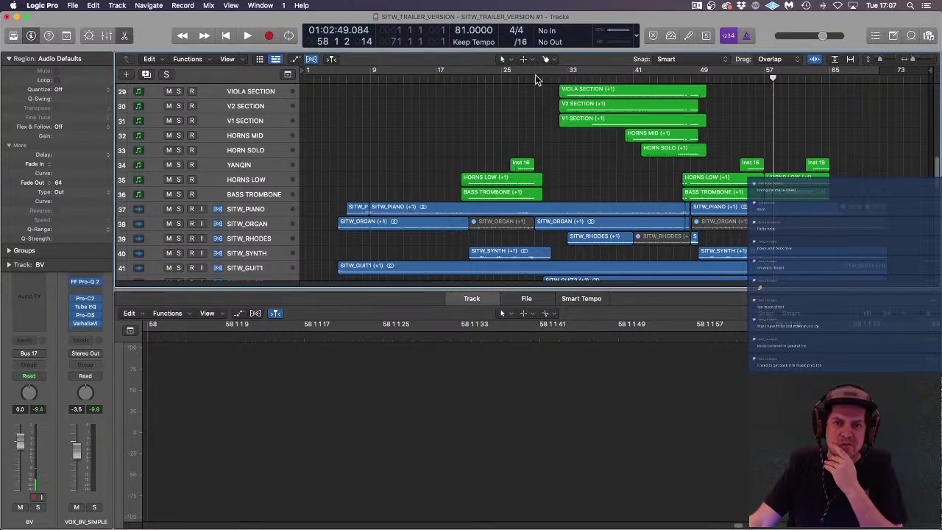
click(510, 80)
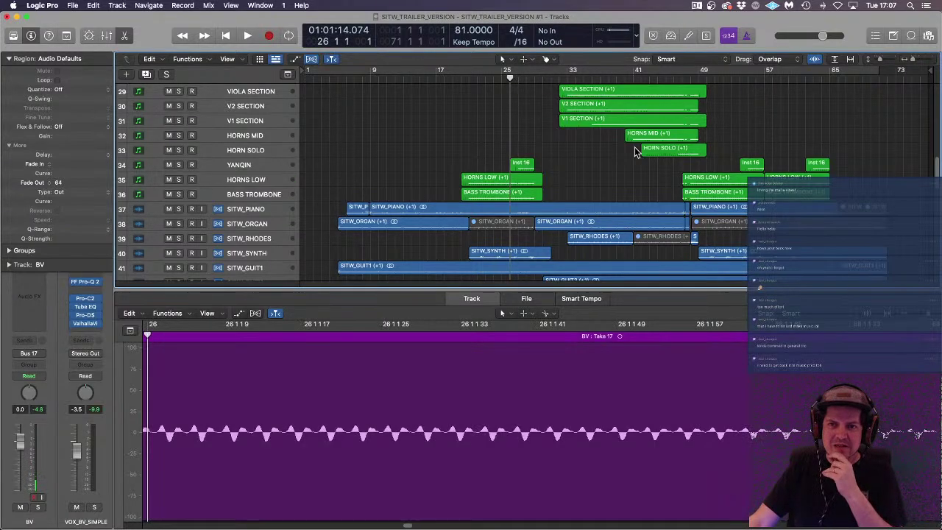
click(253, 151)
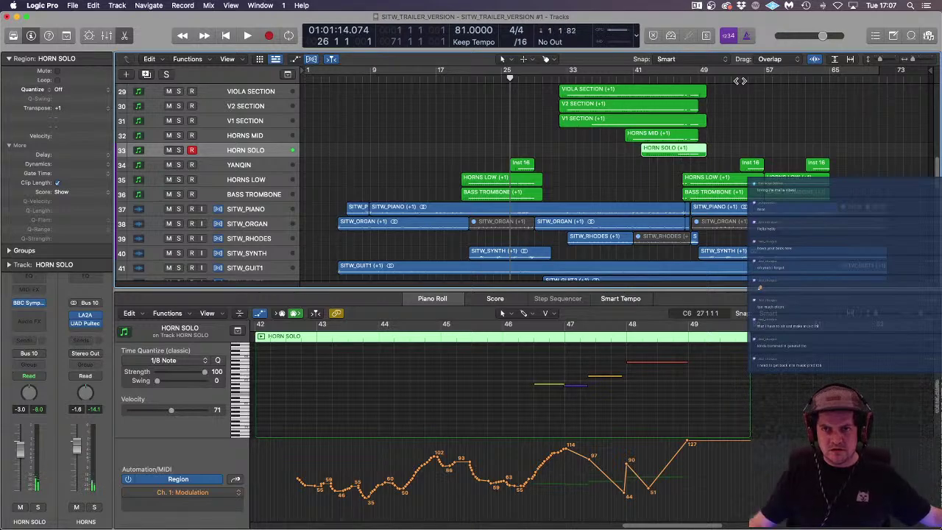
click(740, 81)
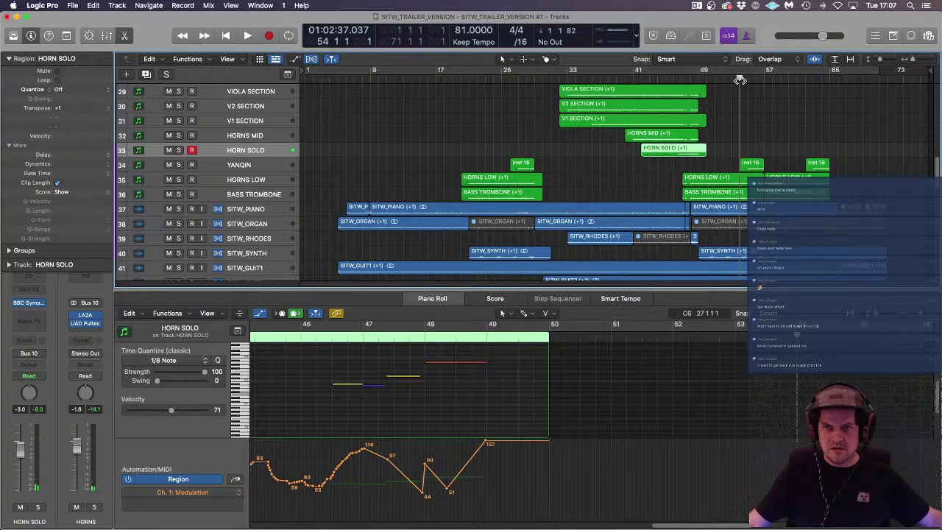
click(270, 36)
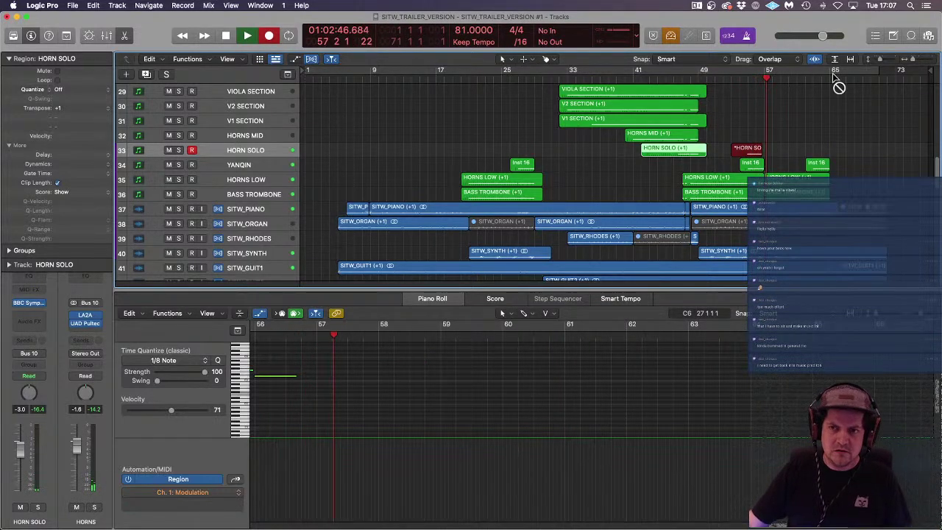
key(space)
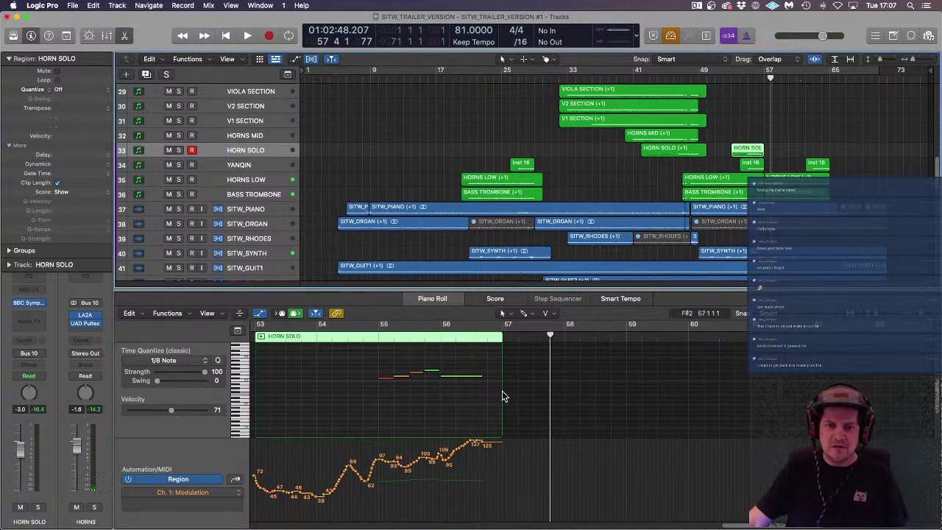
Step: Set the velocity of the second, fourth and fifth notes in the newly recorded HORN SOLO region to 8
click(417, 410)
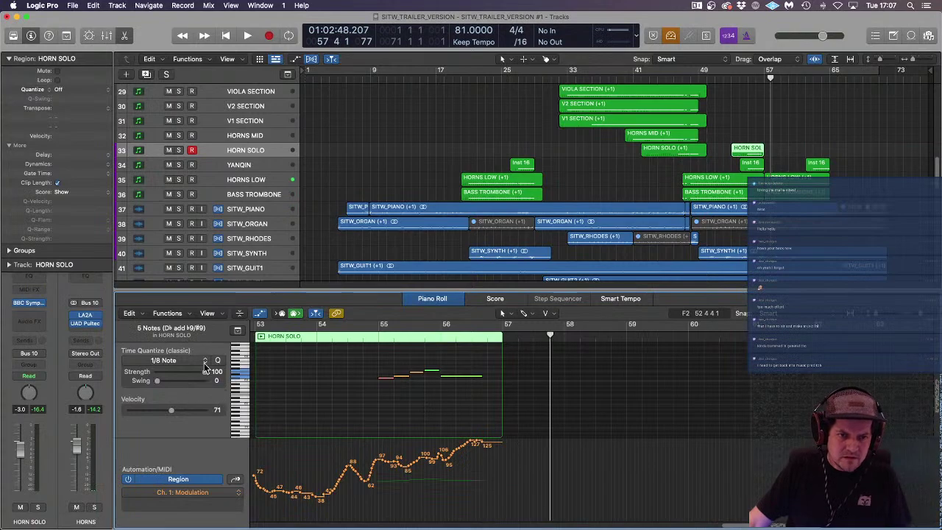
click(402, 393)
click(430, 371)
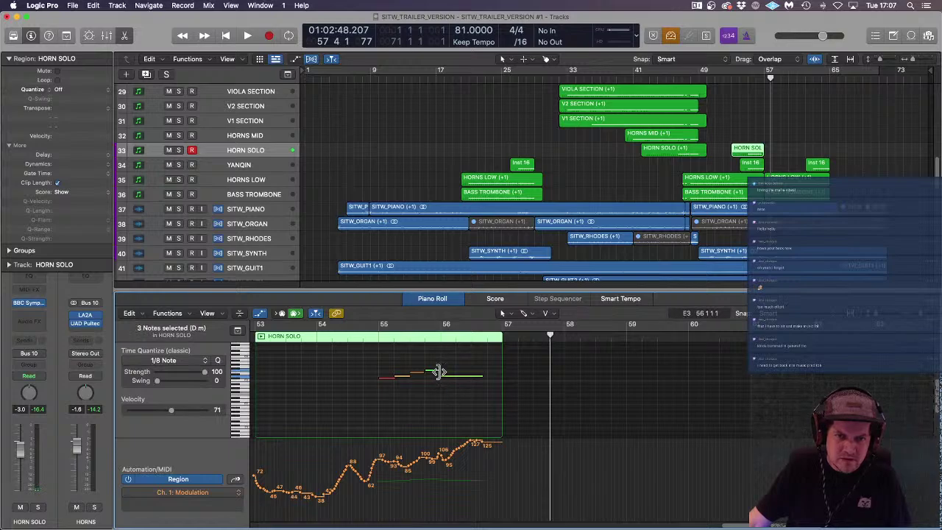
drag(439, 376, 406, 381)
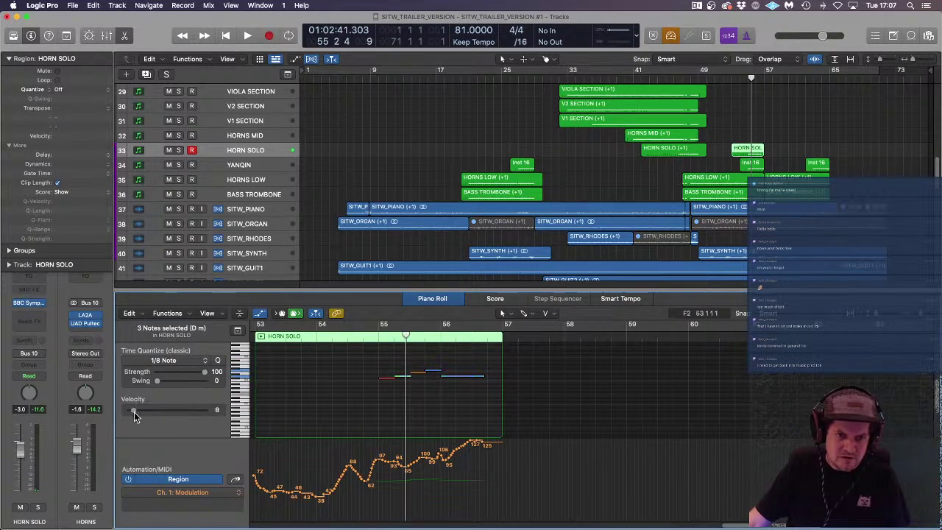
Step: Raise the new HORN SOLO region's modulation points from mid bar 54 to its end, reaching 127, and play it from bar 54
click(378, 335)
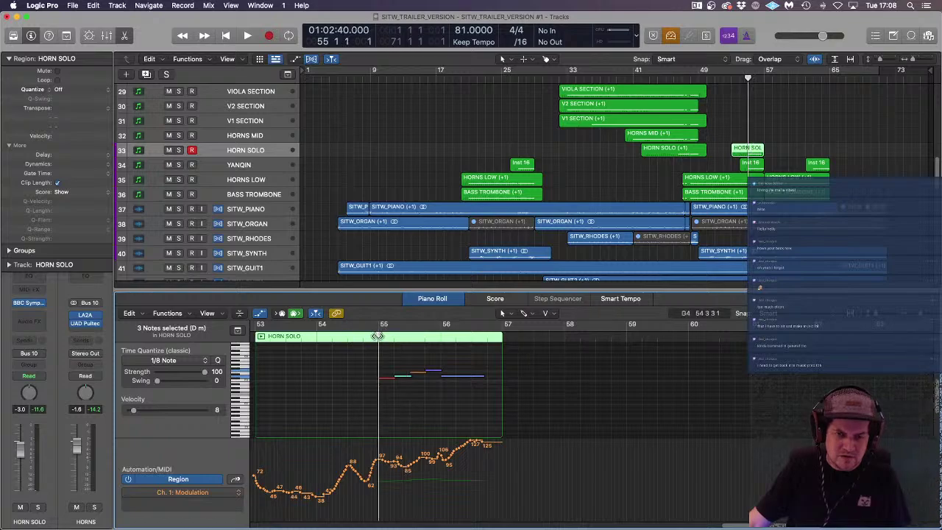
key(space)
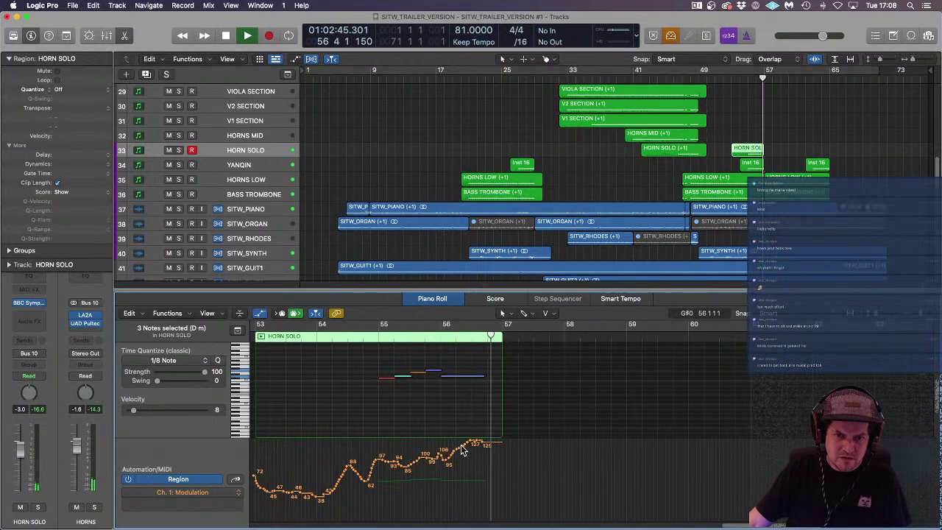
drag(357, 444, 509, 518)
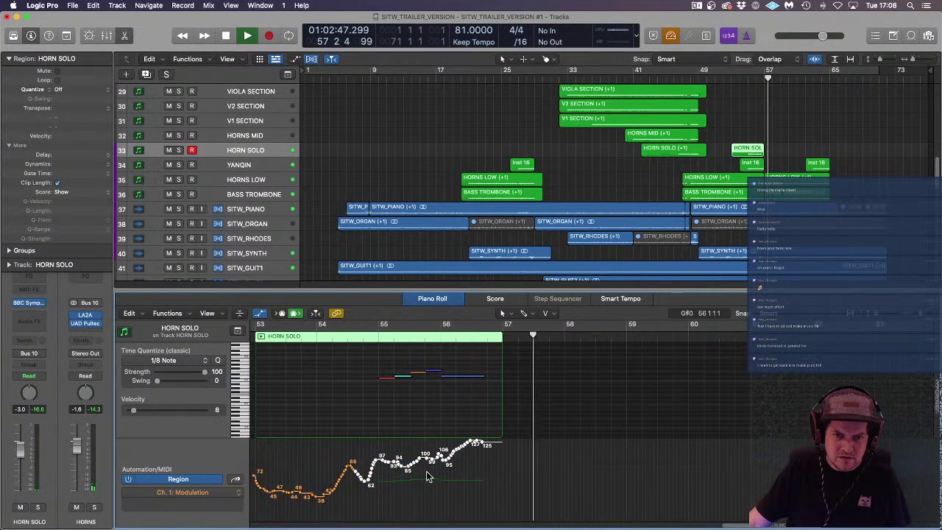
key(space)
drag(411, 468, 411, 448)
click(739, 77)
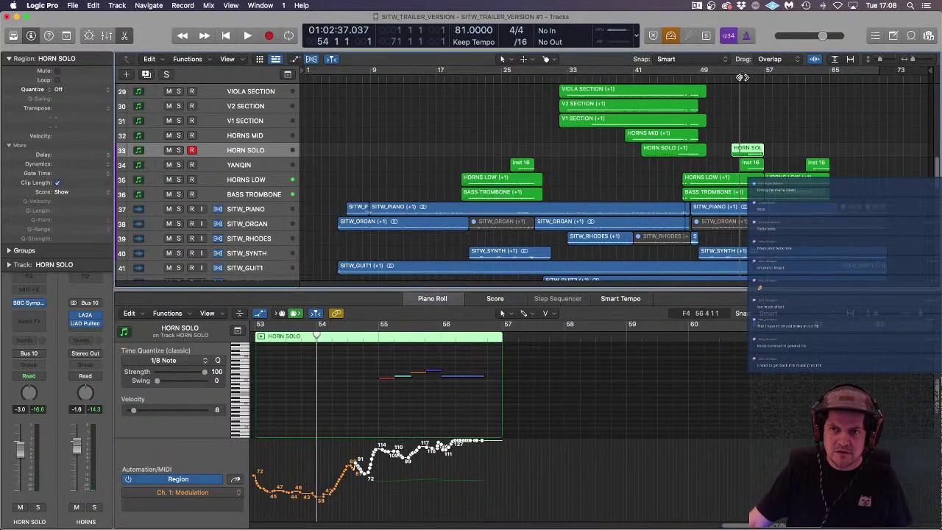
key(space)
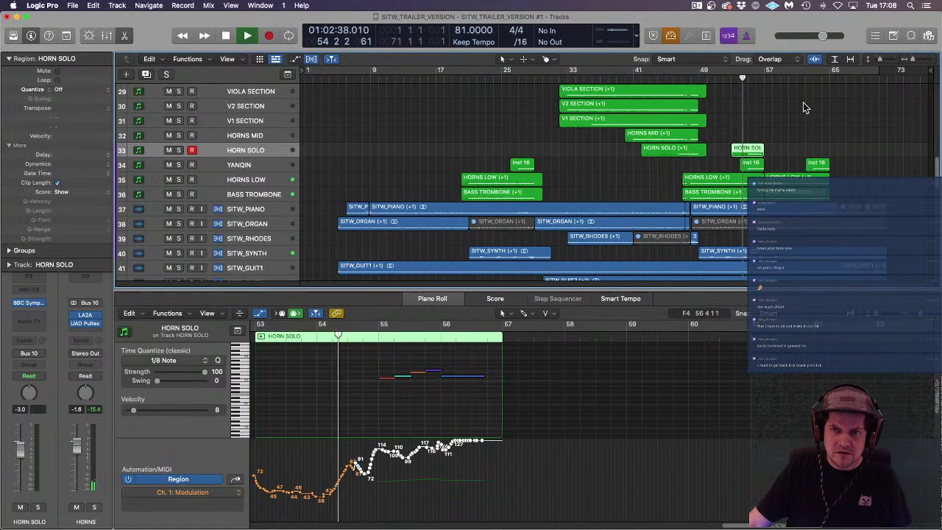
Step: Copy the new HORN SOLO region eight bars later, to bar 61, and transpose the copy by +12
click(804, 103)
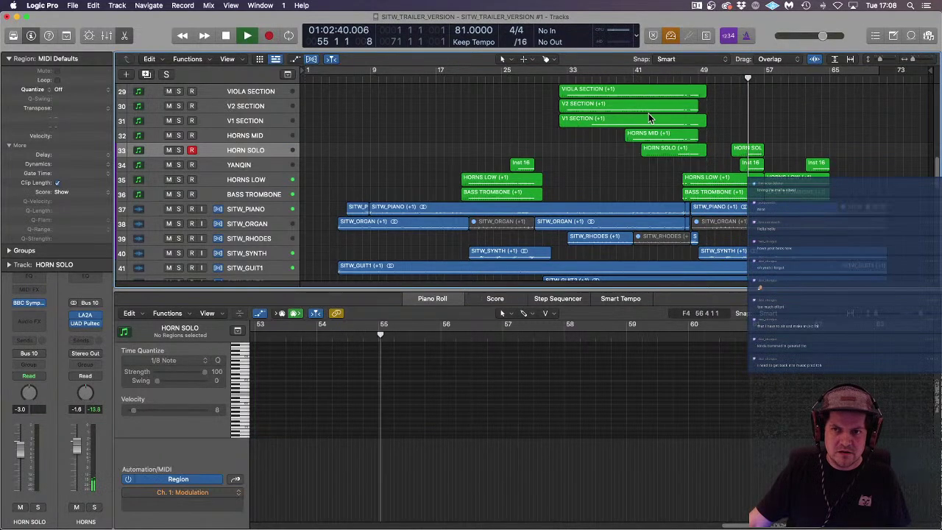
click(749, 150)
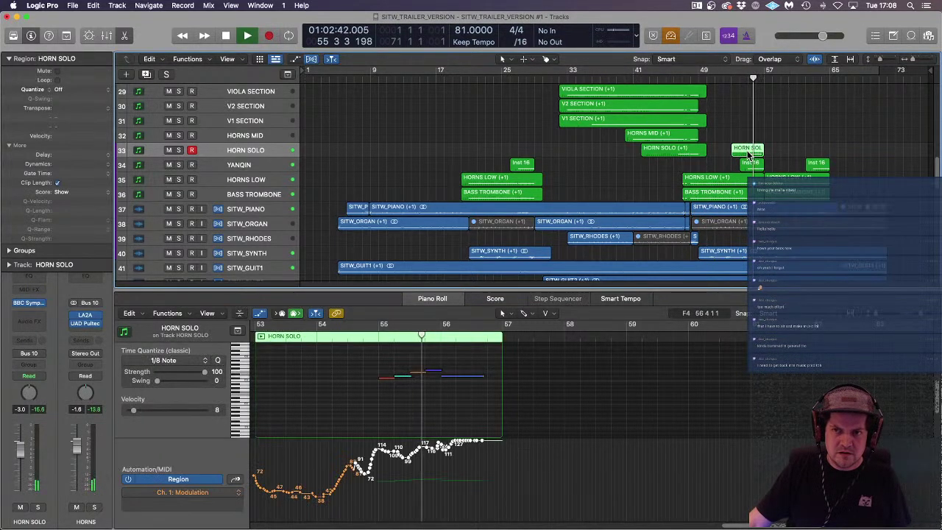
click(783, 134)
click(750, 152)
drag(750, 153, 816, 148)
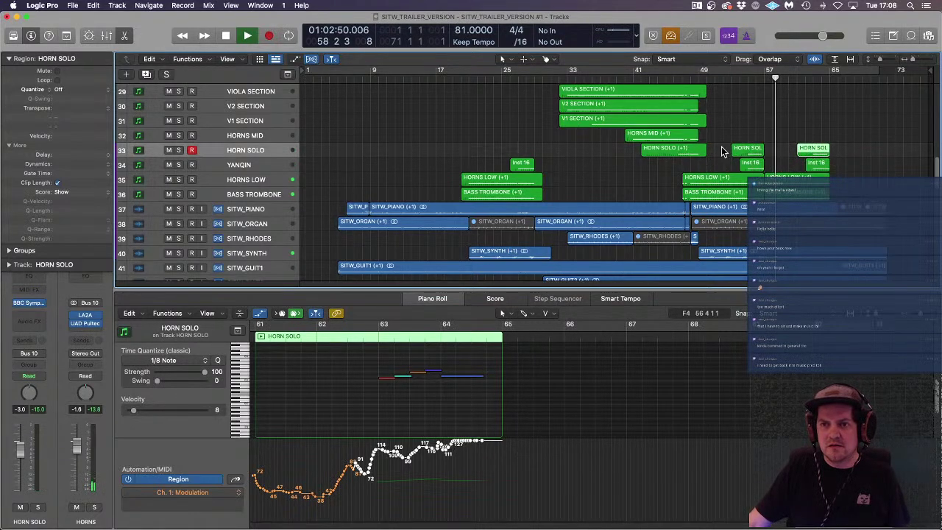
click(87, 107)
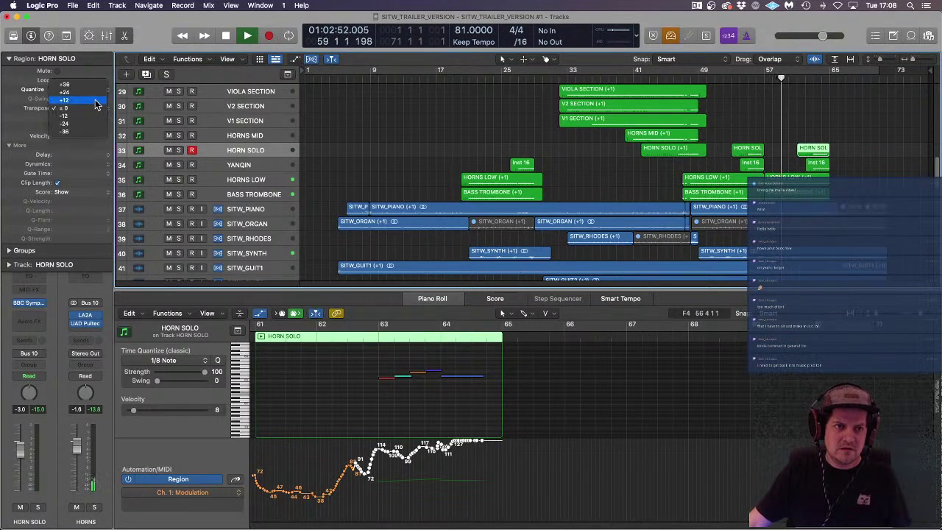
click(74, 100)
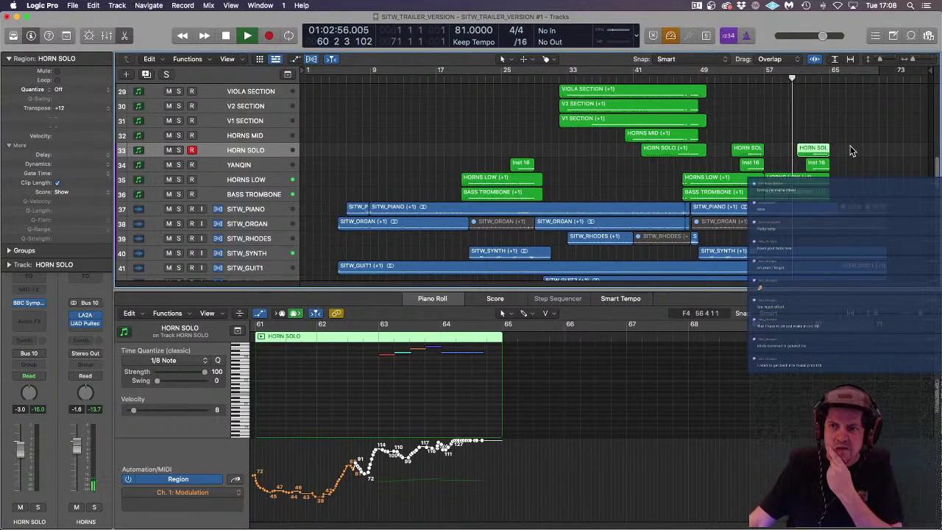
Step: Copy the CHORUS VOX REV, CHORUS_TUNED, LV and eight BV regions at bar 49 eight bars later, to about bar 57
scroll(849, 150, down, 1)
scroll(849, 146, down, 15)
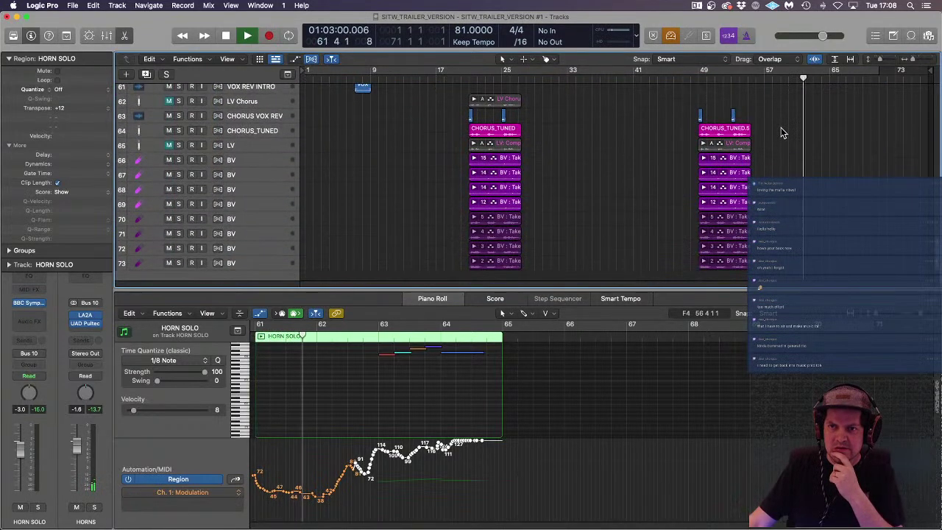
drag(782, 127, 685, 269)
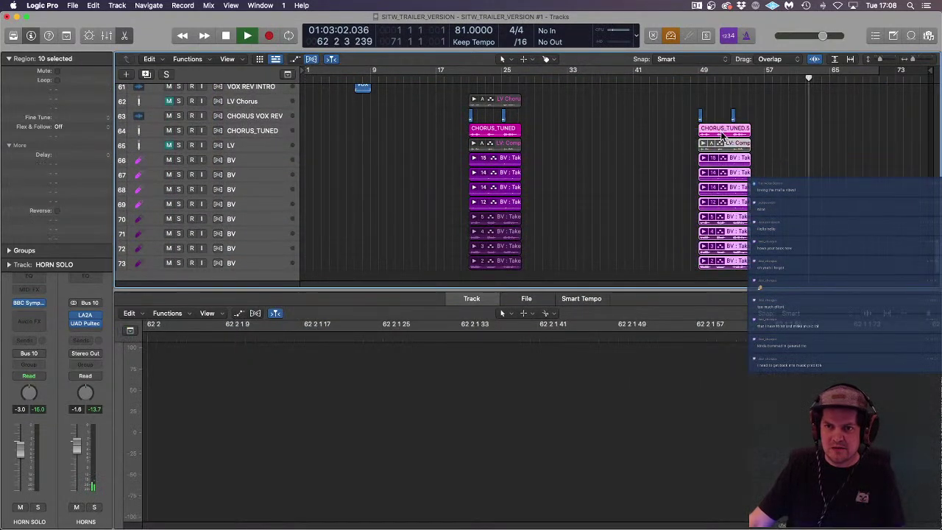
drag(749, 113, 780, 108)
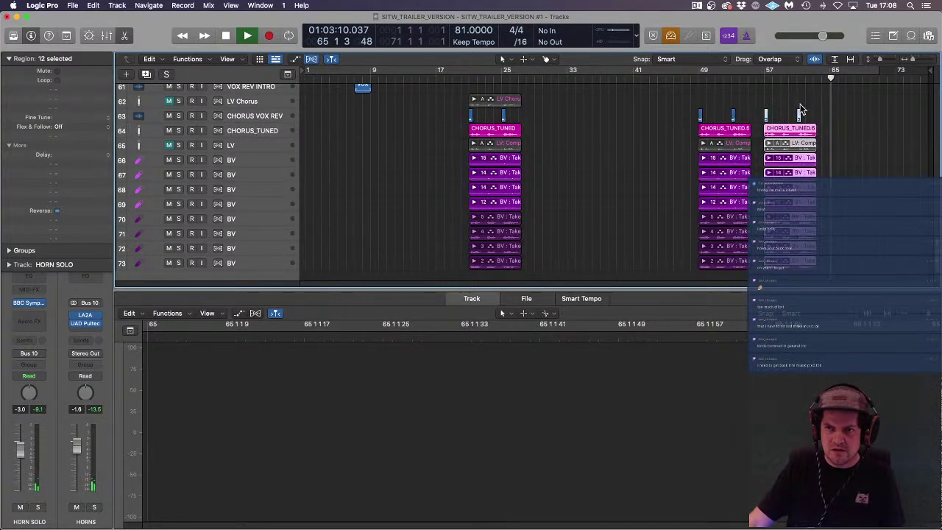
Step: Stop playback and lower the selected modulation points of the HORN SOLO copy at bar 61, so its peak sits at 100
scroll(800, 104, up, 4)
scroll(800, 104, up, 12)
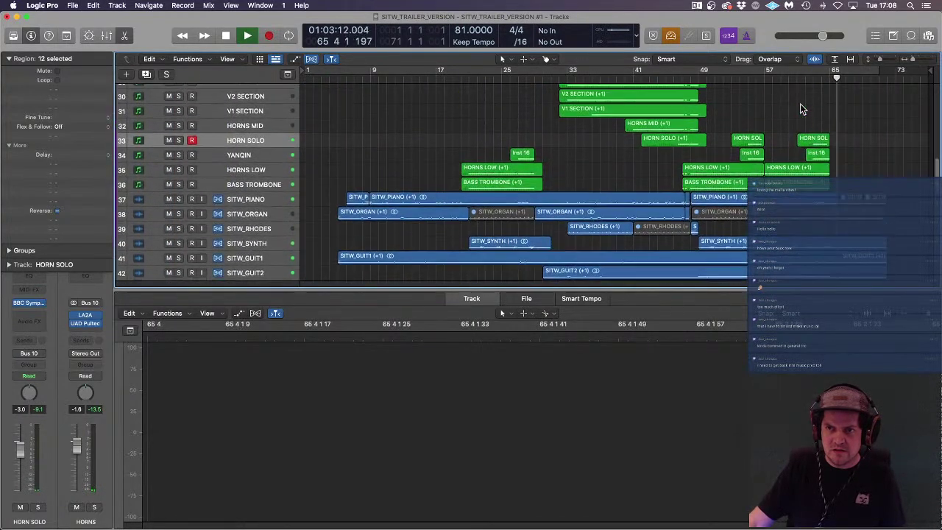
key(space)
scroll(815, 173, up, 1)
click(816, 212)
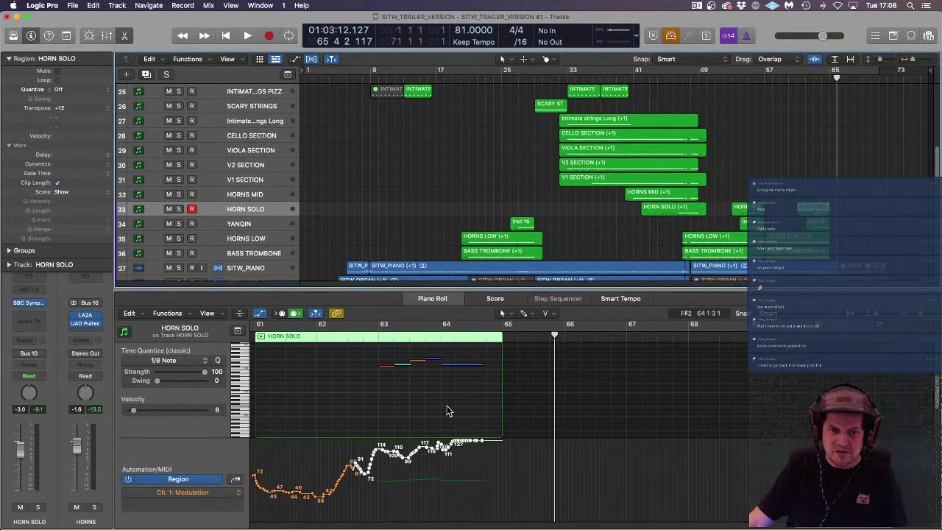
drag(387, 456, 388, 482)
click(469, 467)
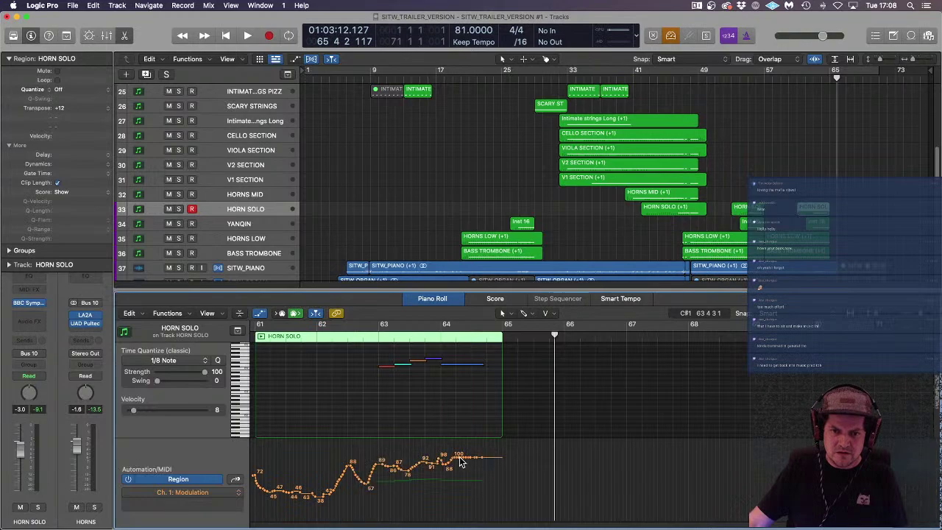
Step: Raise the final modulation points of the HORN SOLO copy at bar 61 to 127 and play it from bar 62
drag(466, 458, 489, 440)
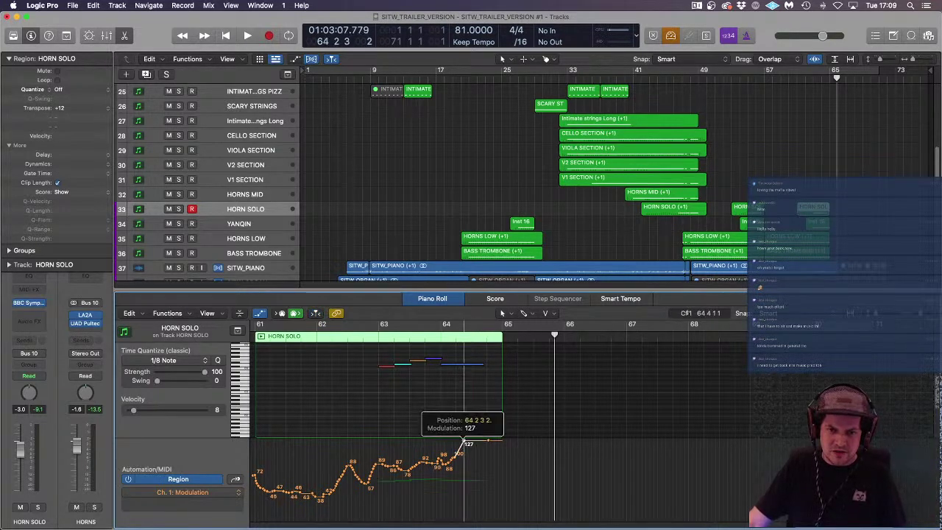
click(363, 336)
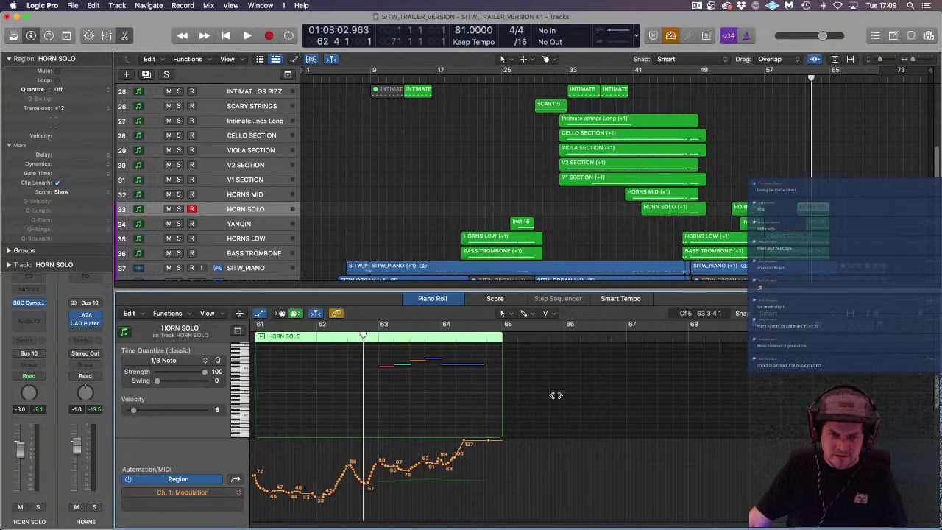
key(space)
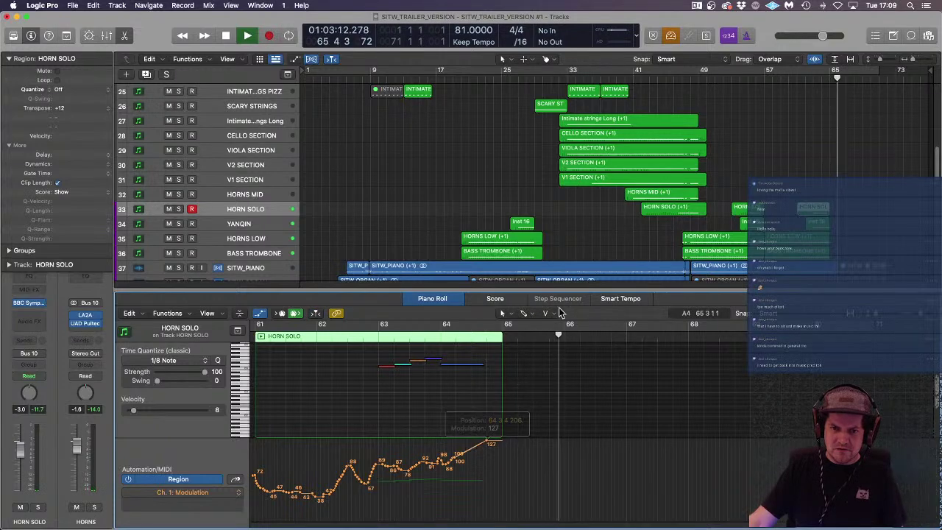
click(818, 148)
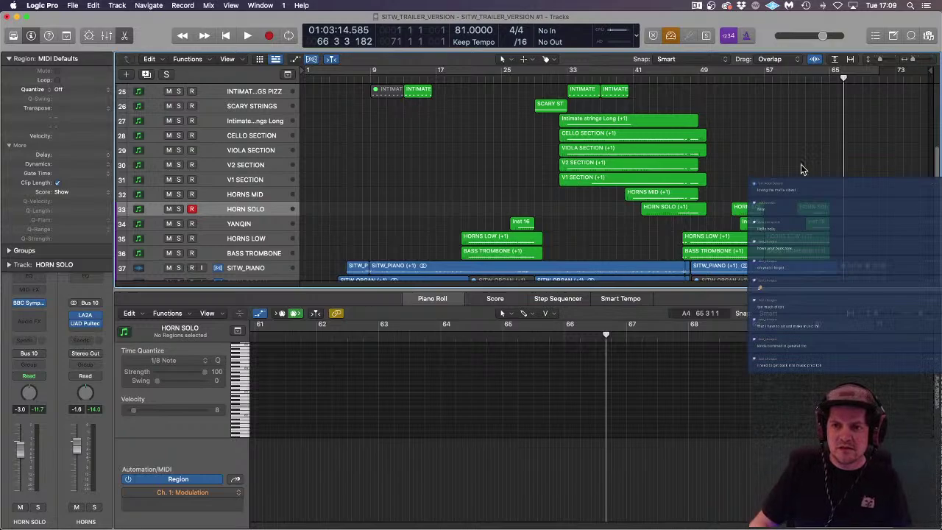
key(space)
Step: Play the first chorus vocals from bar 20 with the CHORUS_TUNED track selected
scroll(445, 157, down, 15)
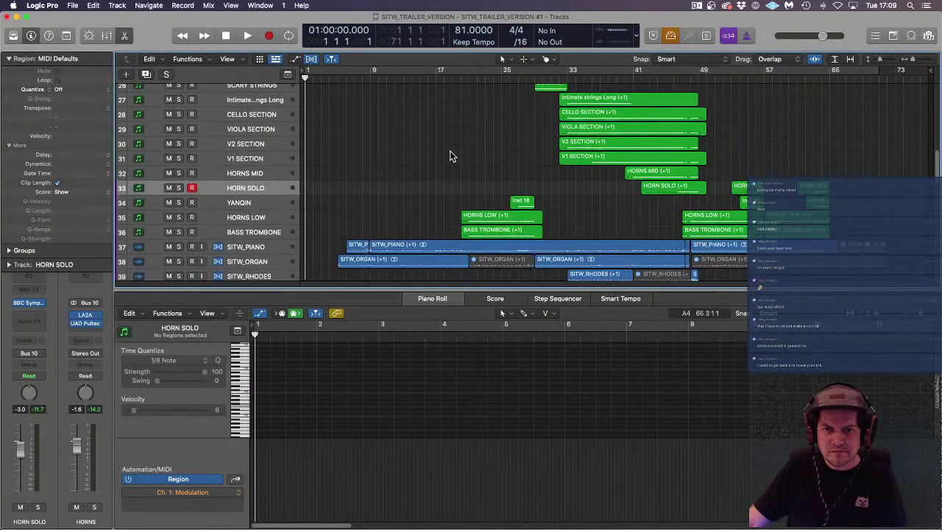
scroll(453, 157, down, 2)
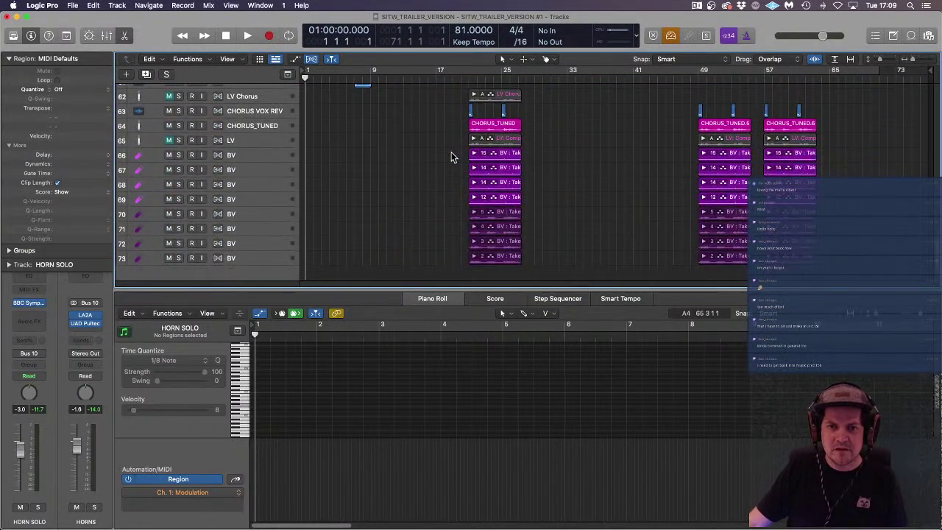
click(457, 78)
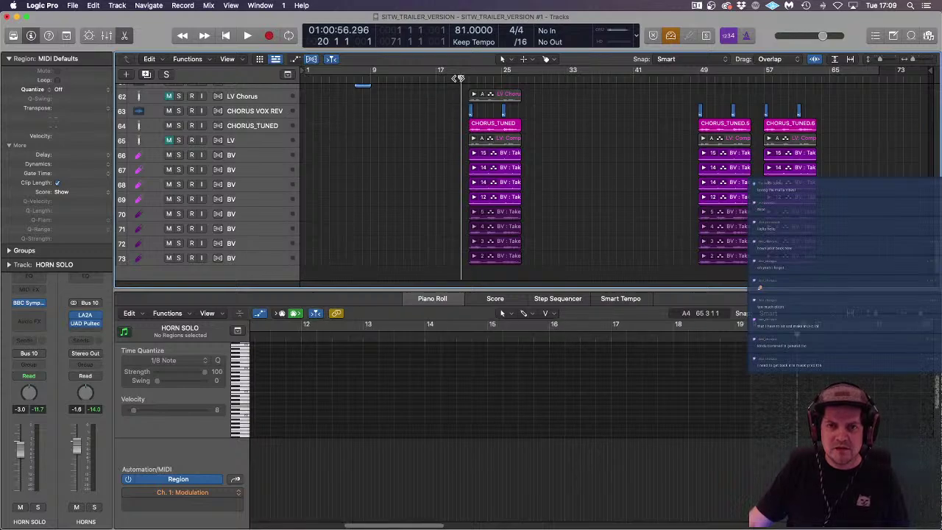
key(space)
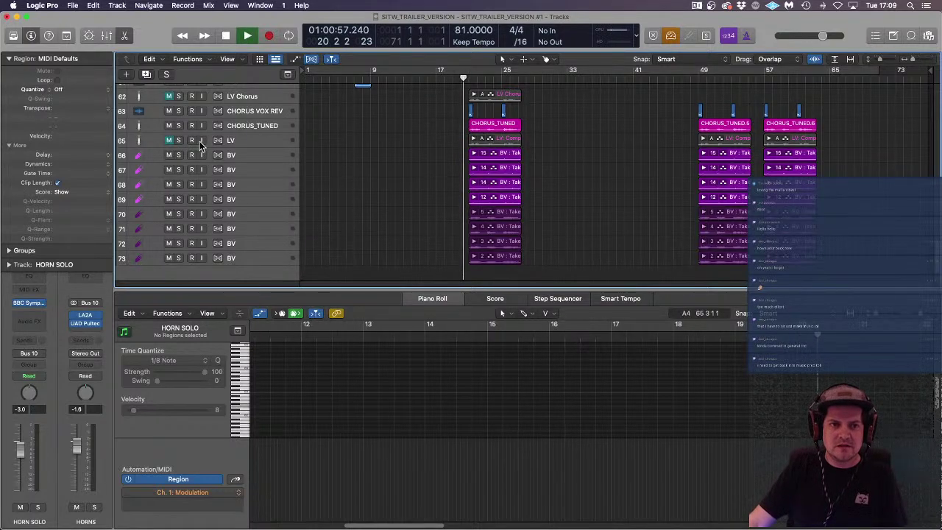
click(256, 126)
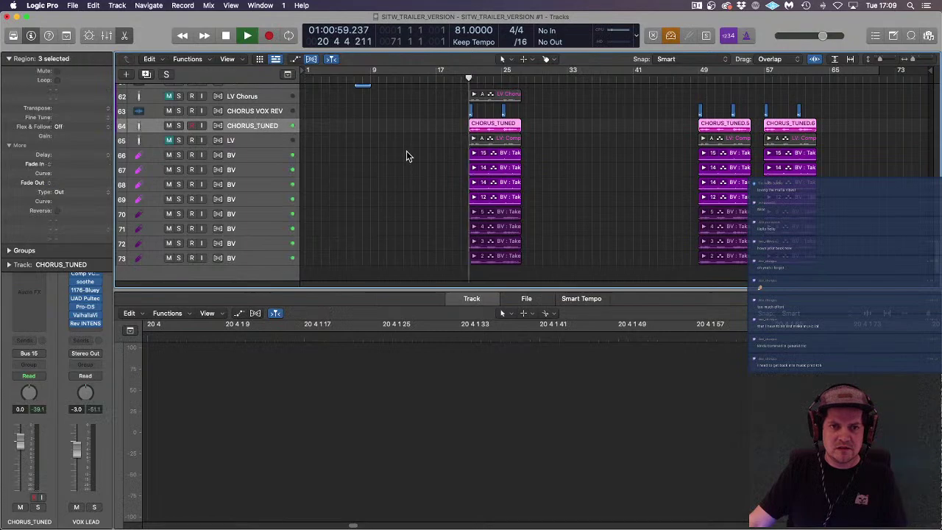
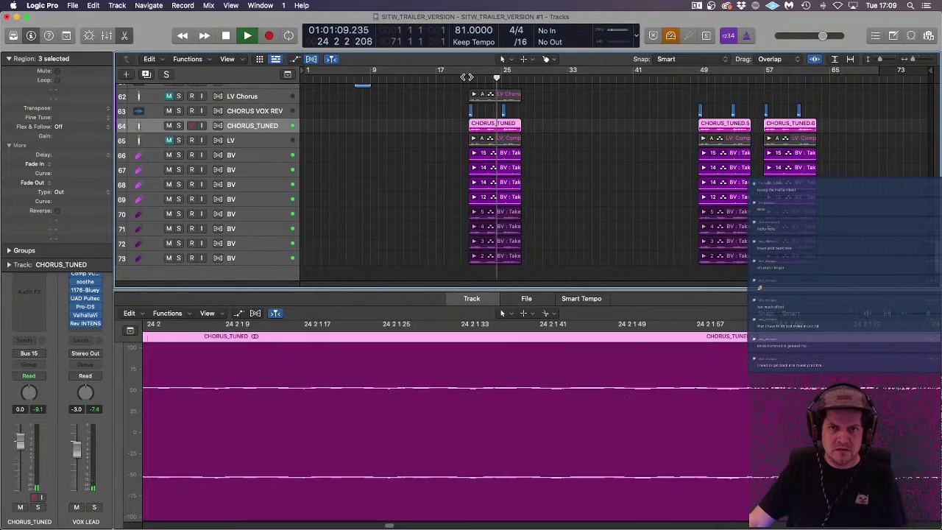
Step: Show the mixer, solo the vocal buses and cycle playback over bars 49 to 53
click(107, 36)
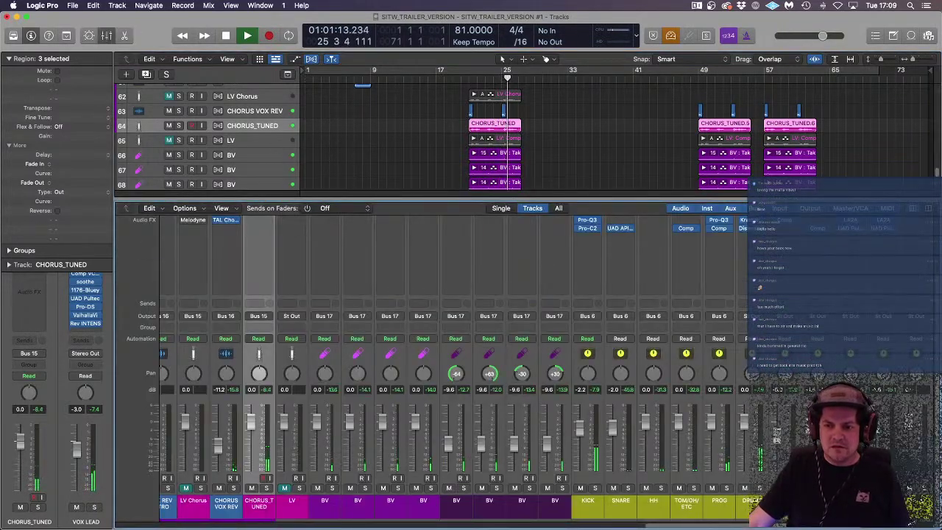
scroll(911, 526, right, 5)
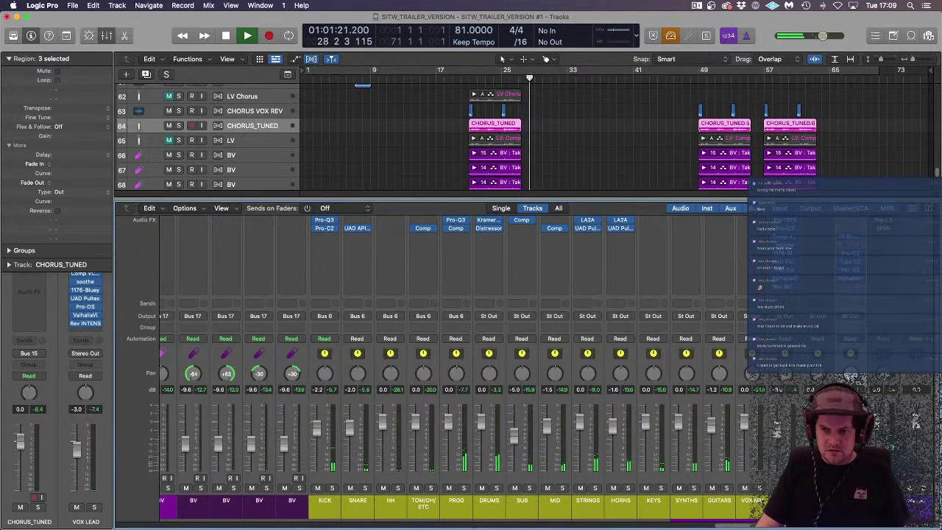
scroll(471, 368, up, 2)
key(ctrl+s)
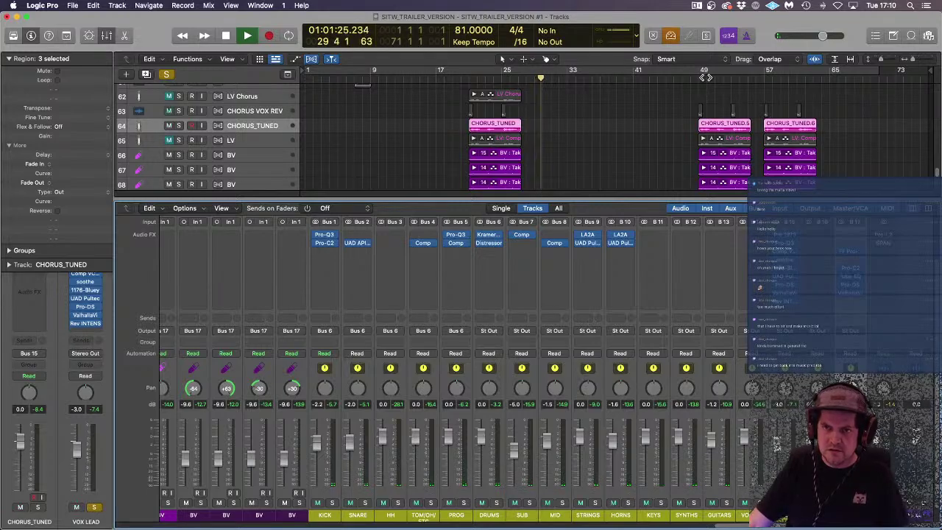
drag(699, 74, 732, 84)
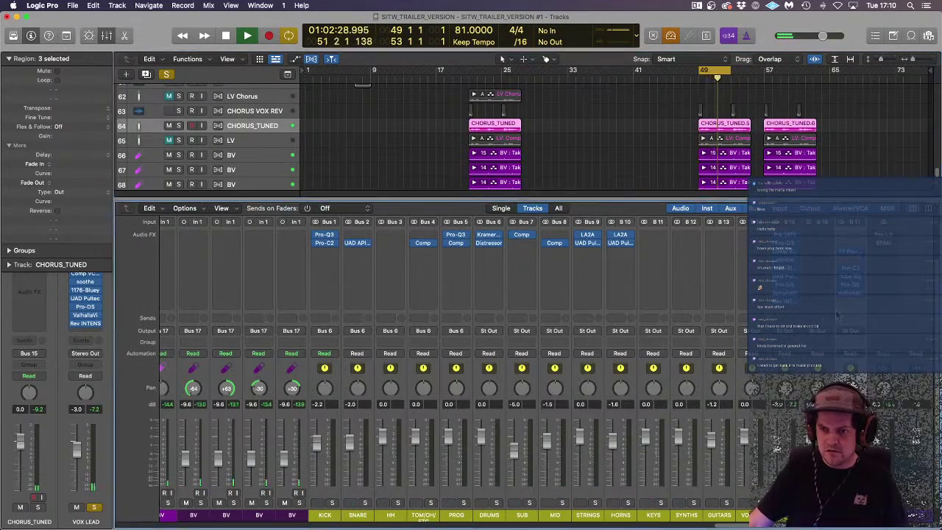
Step: Set the LowCut of the ValhallaVintageVerb on the VOX BV bus to 450 Hz and close the plug-in
click(852, 296)
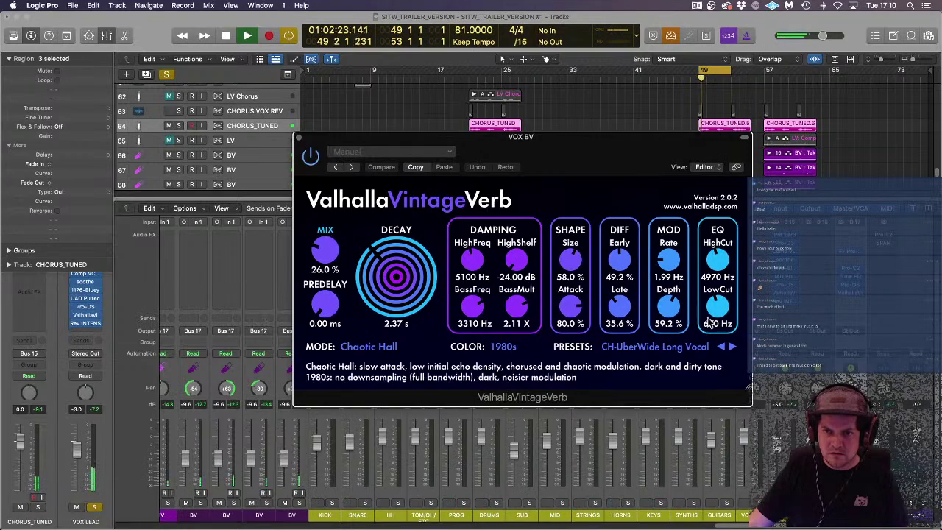
drag(717, 312, 722, 329)
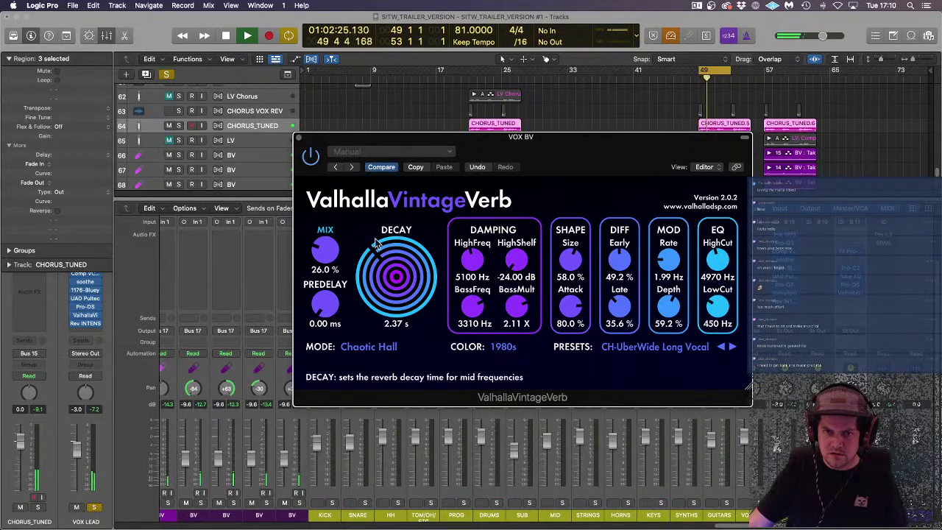
click(298, 139)
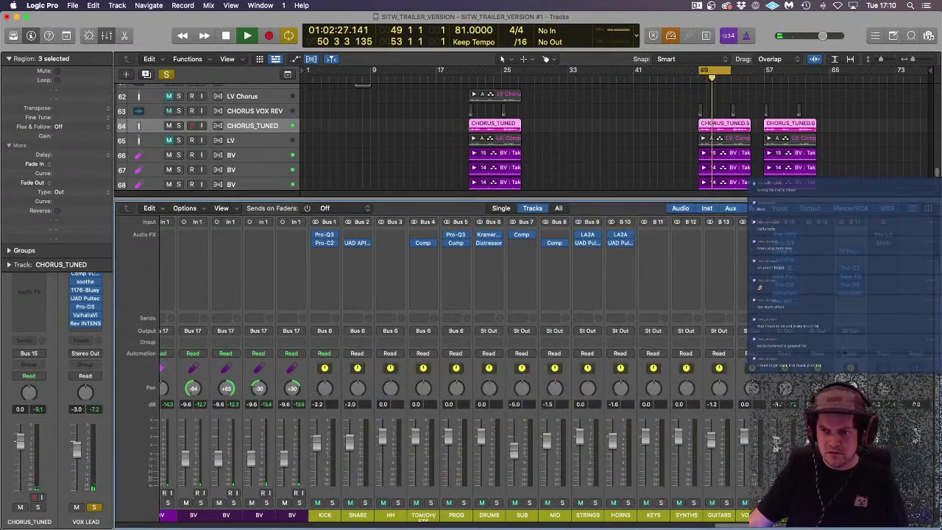
Step: Compare the CHORUS_TUNED and LV waveforms at bar 49, turn off cycle and solo, and audition the first chorus from about bar 20
key(z)
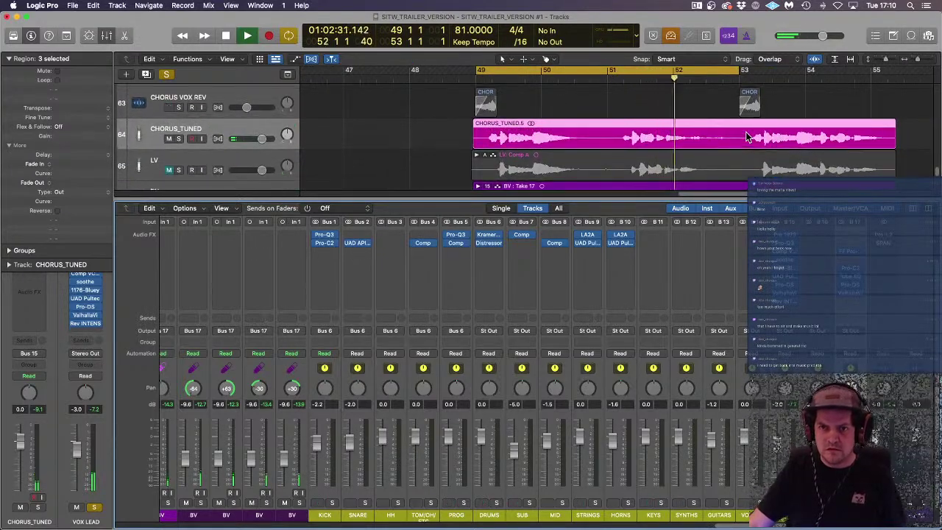
key(space)
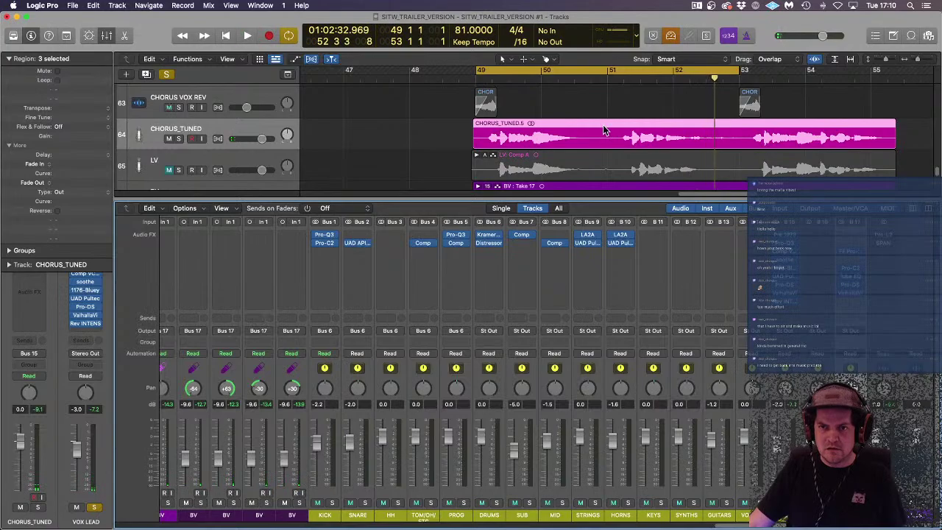
scroll(632, 137, down, 2)
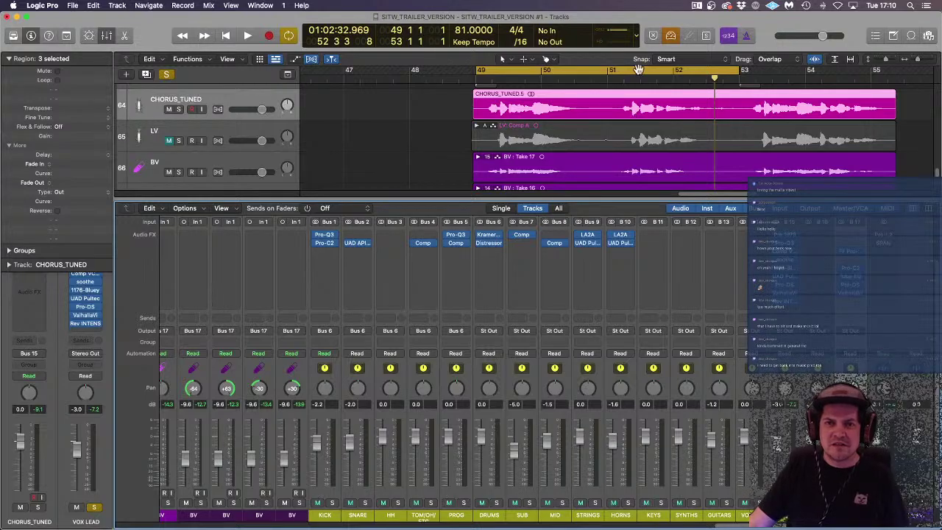
key(super+Left)
key(super+Left)
scroll(631, 143, up, 1)
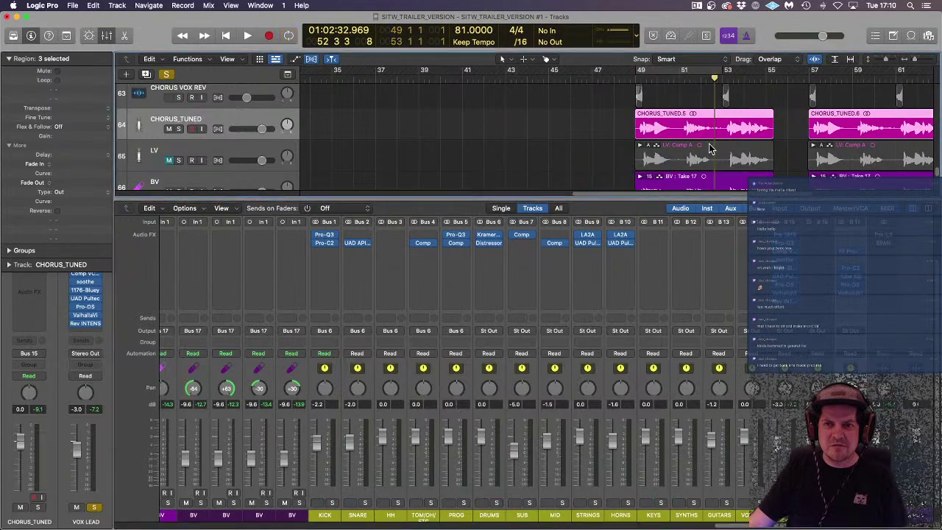
key(super+Left)
key(super+Left)
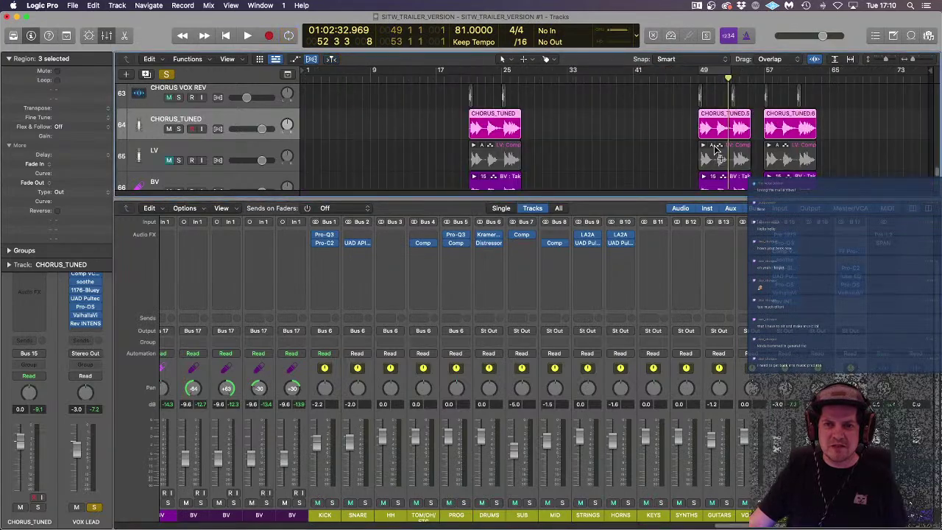
click(465, 79)
key(space)
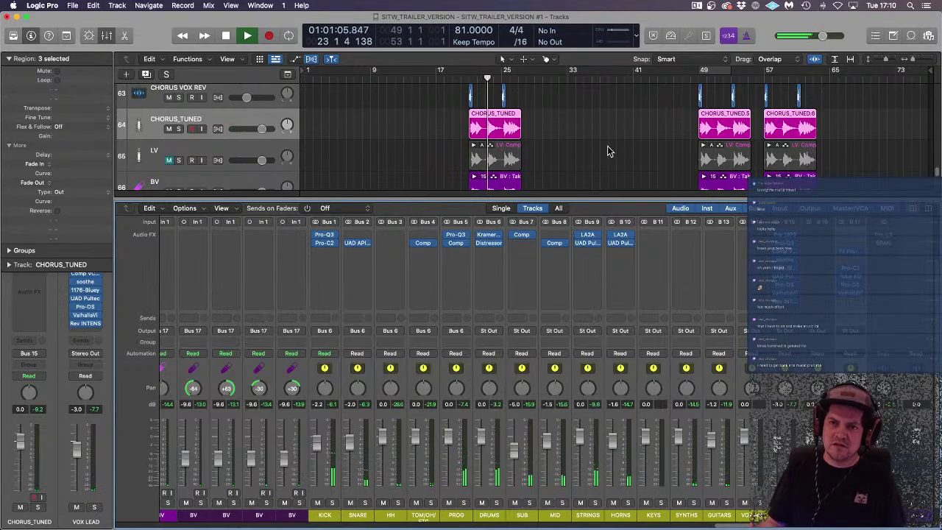
key(space)
Step: Split off the quiet vocal lead-in just before beat 3 of bar 23 as a separate region on the CHORUS_TUNED track
key(super+Right)
key(super+Right)
key(super+Right)
key(super+Right)
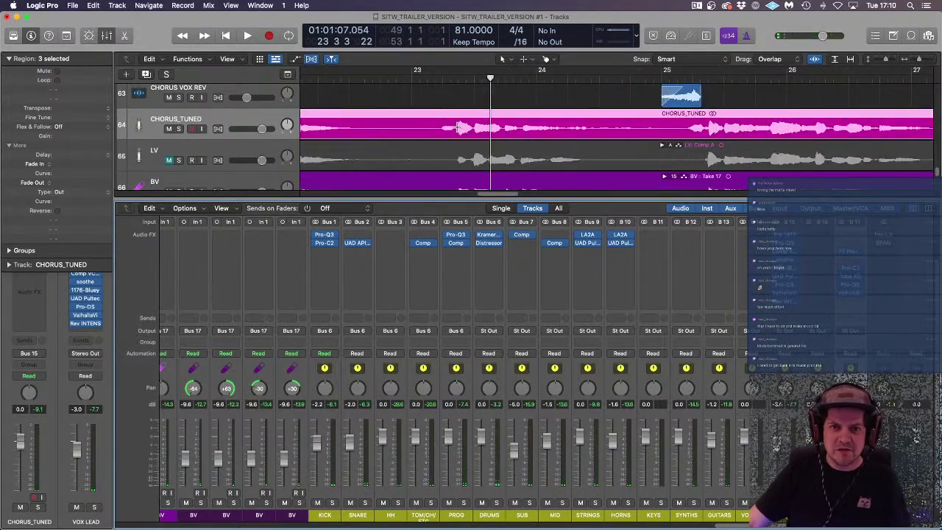
drag(456, 127, 427, 127)
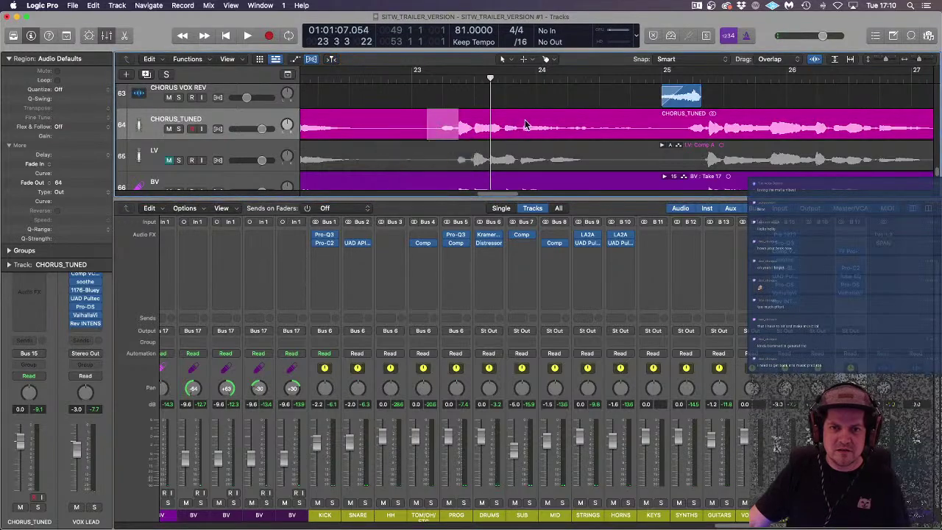
key(super+Right)
key(super+Right)
drag(493, 128, 431, 128)
click(463, 127)
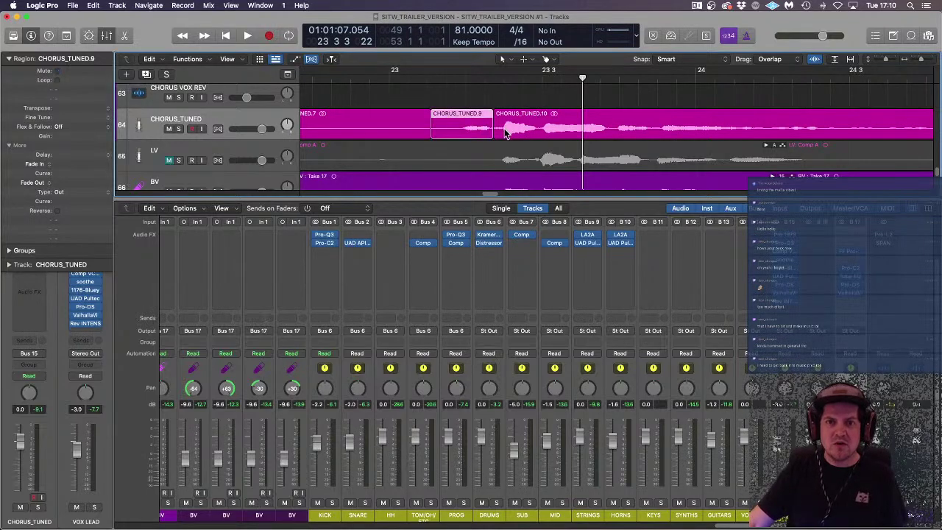
Step: Split off the matching lead-in just before beat 3 of bar 23 on all eight BV tracks and mute those slices
scroll(504, 129, down, 3)
scroll(501, 134, up, 1)
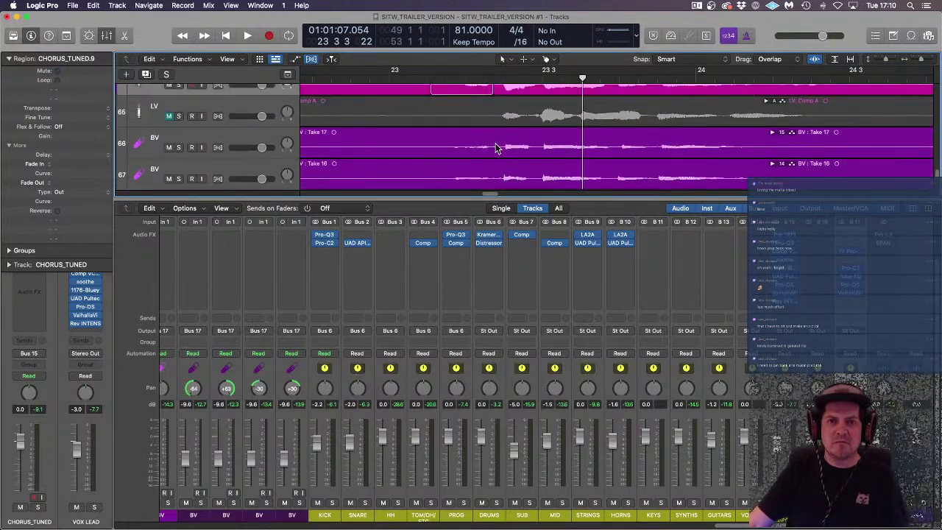
drag(494, 143, 419, 147)
click(457, 128)
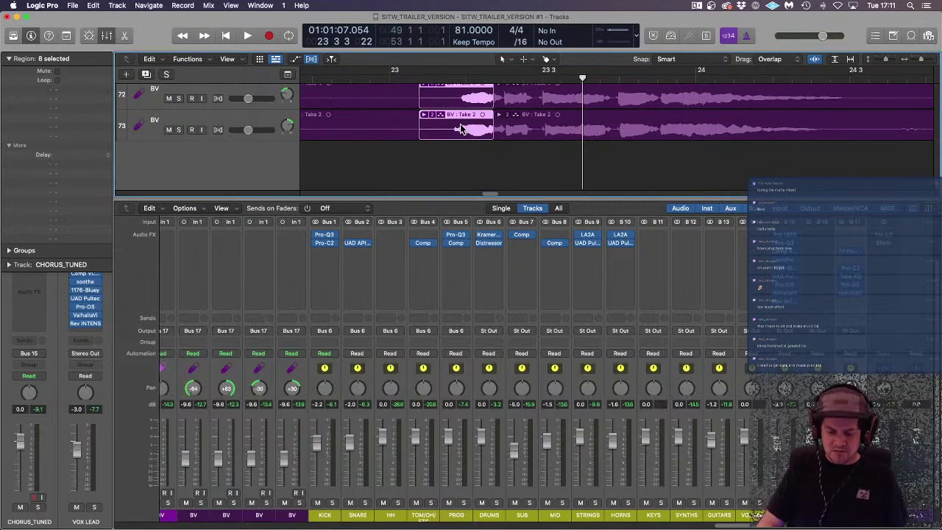
key(ctrl+m)
Step: Solo the vocals and play from bar 23 to check the phrase with the BV lead-ins muted
scroll(477, 108, up, 10)
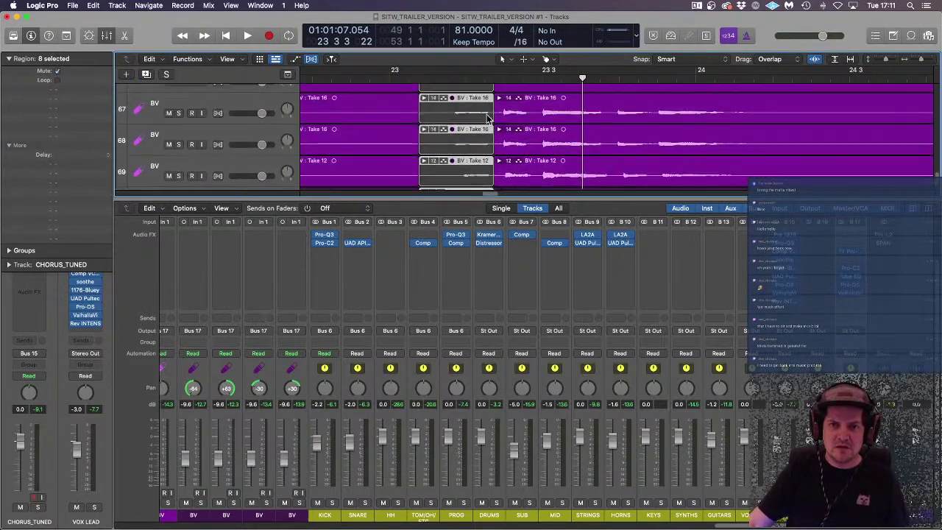
scroll(487, 118, down, 4)
scroll(486, 117, up, 4)
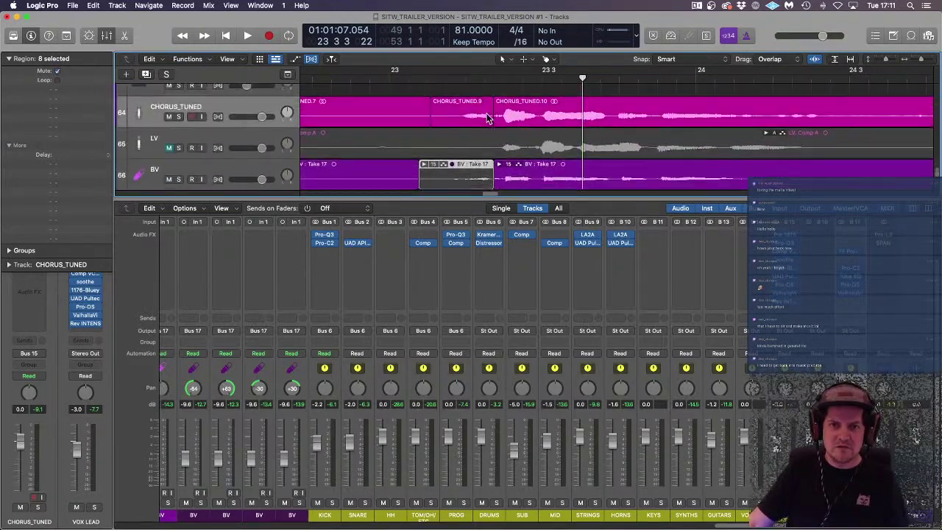
key(s)
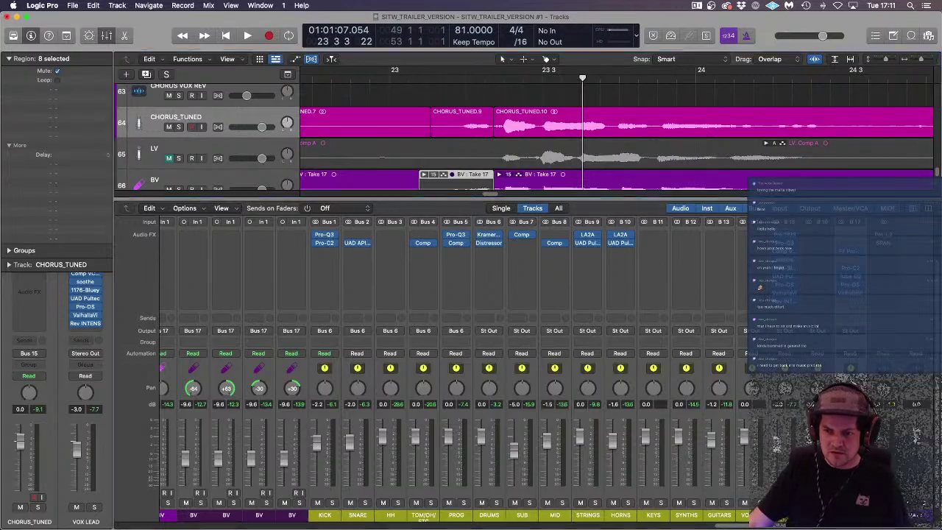
click(388, 79)
key(space)
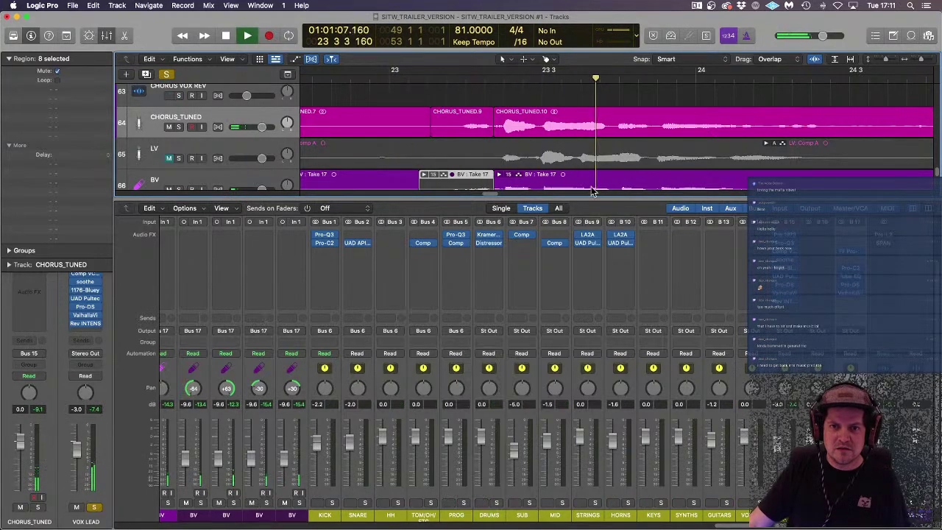
key(space)
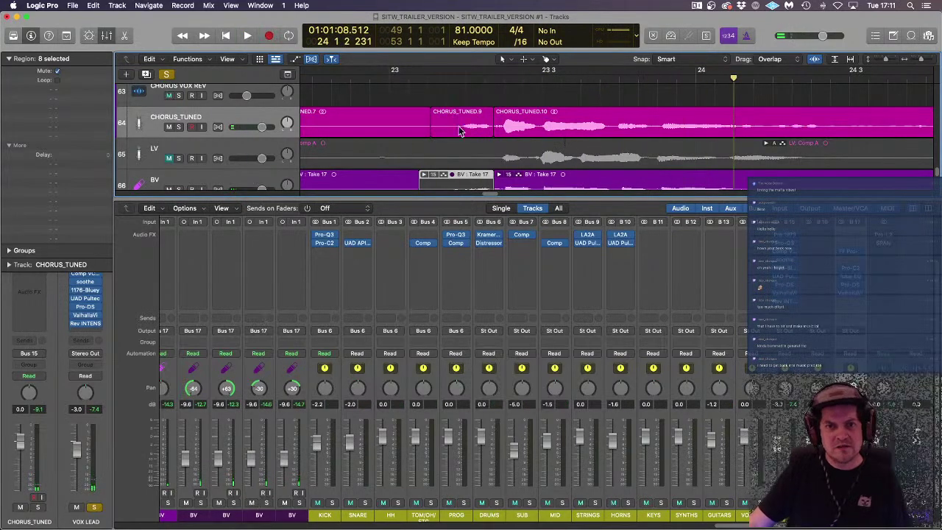
Step: Mute the lead-in slice on the CHORUS_TUNED track at bar 23 and play the soloed vocals from just before it
click(460, 129)
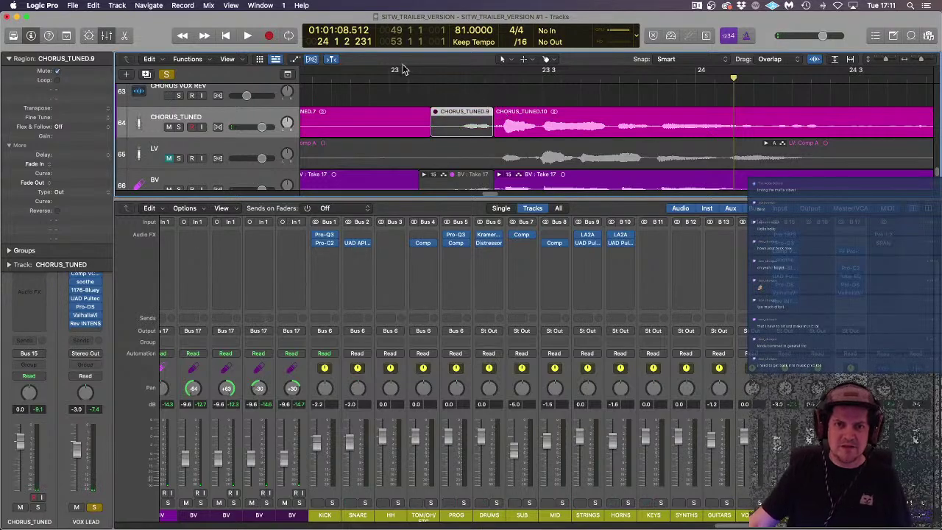
click(379, 81)
key(space)
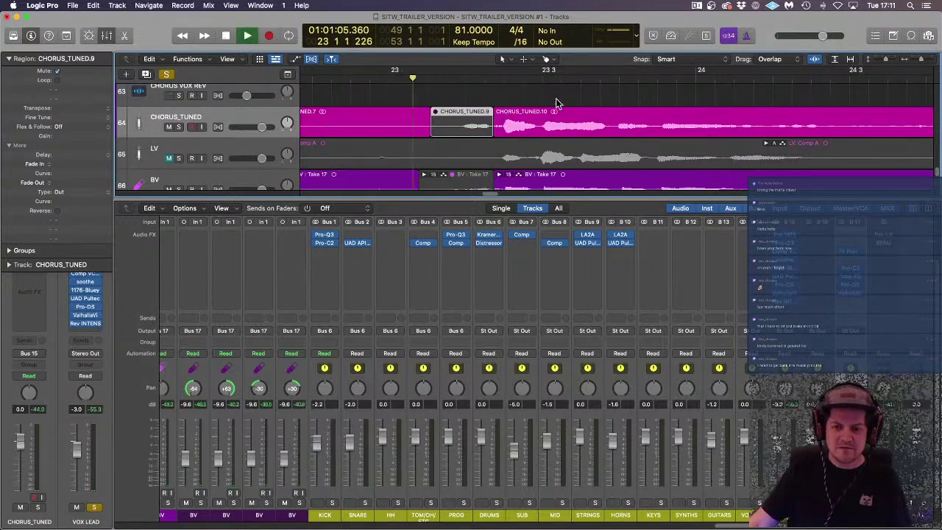
Step: Take the backing vocals out of the solo and play the lead chorus vocal alone from beat 2 of bar 22
key(space)
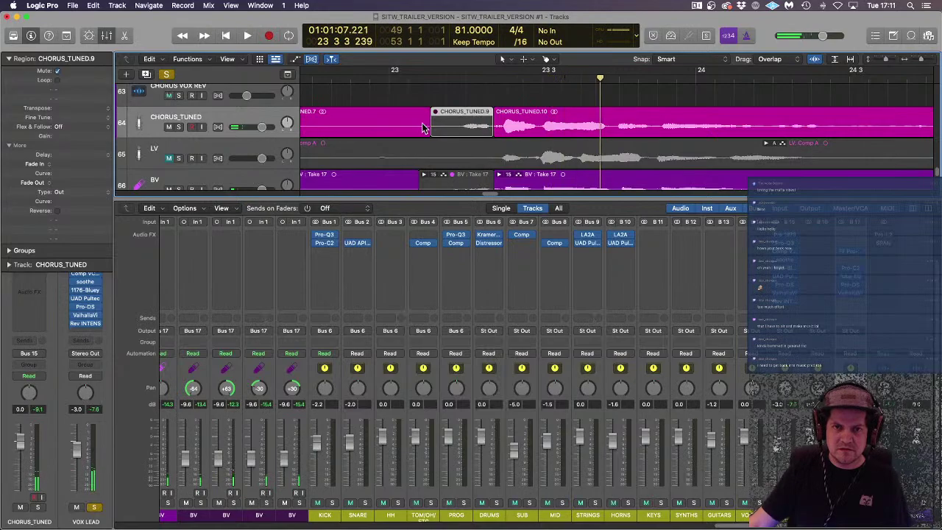
key(super+Down)
key(super+Down)
key(super+Down)
key(super+Left)
key(super+Left)
key(super+Left)
key(super+Left)
key(super+Left)
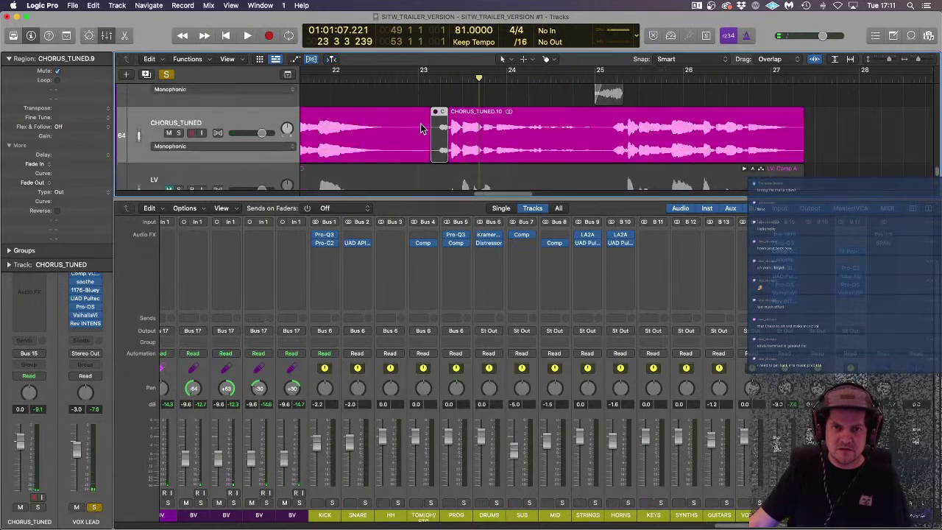
scroll(421, 129, down, 3)
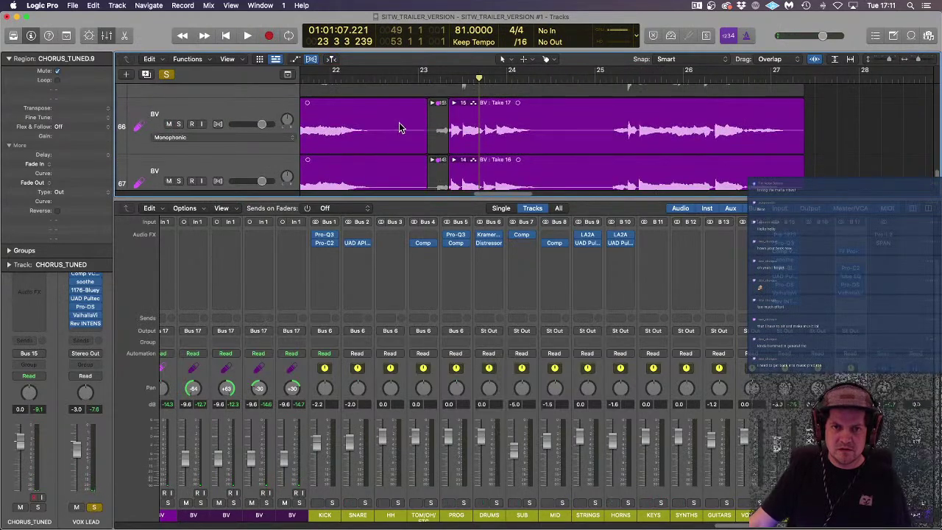
click(858, 503)
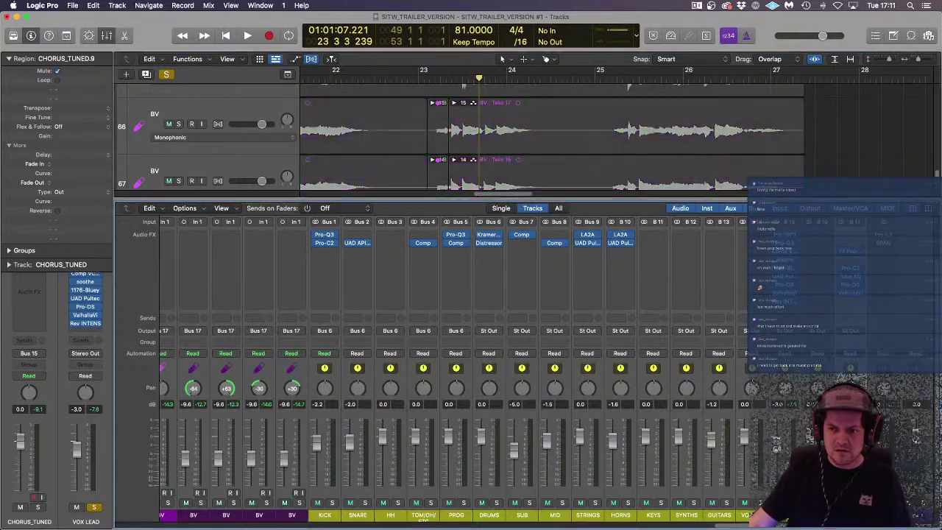
click(362, 79)
key(space)
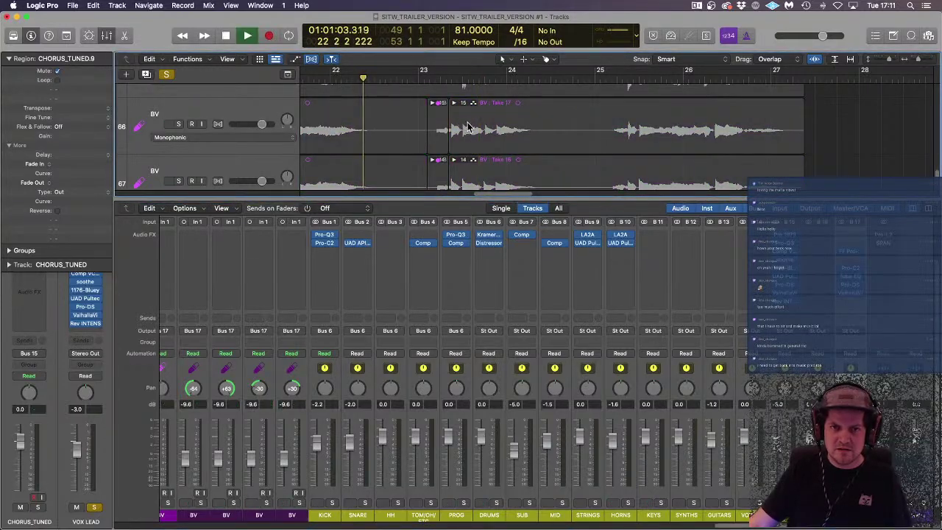
scroll(468, 127, up, 3)
scroll(468, 126, up, 2)
key(space)
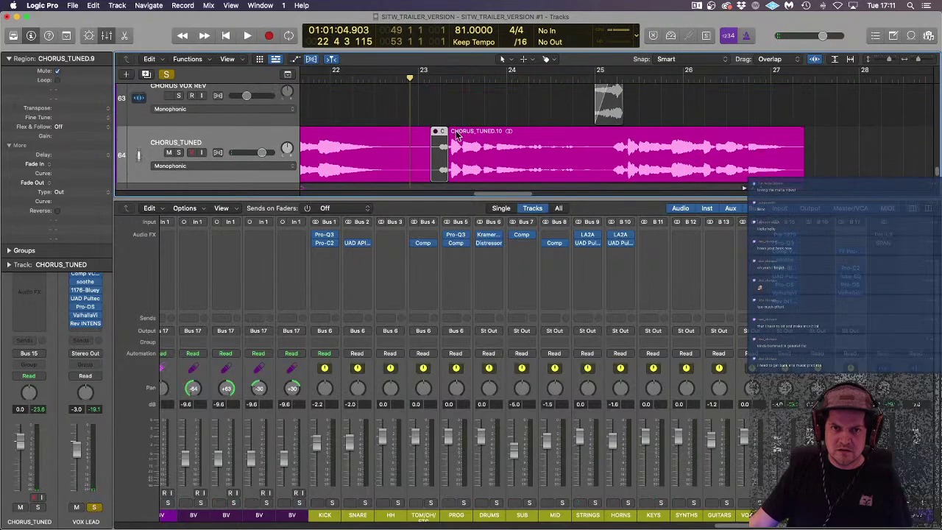
Step: Trim the end of the first CHORUS_TUNED region to about beat 3.5 of bar 22 and give it a fade-out of 96
click(399, 154)
drag(427, 175, 394, 175)
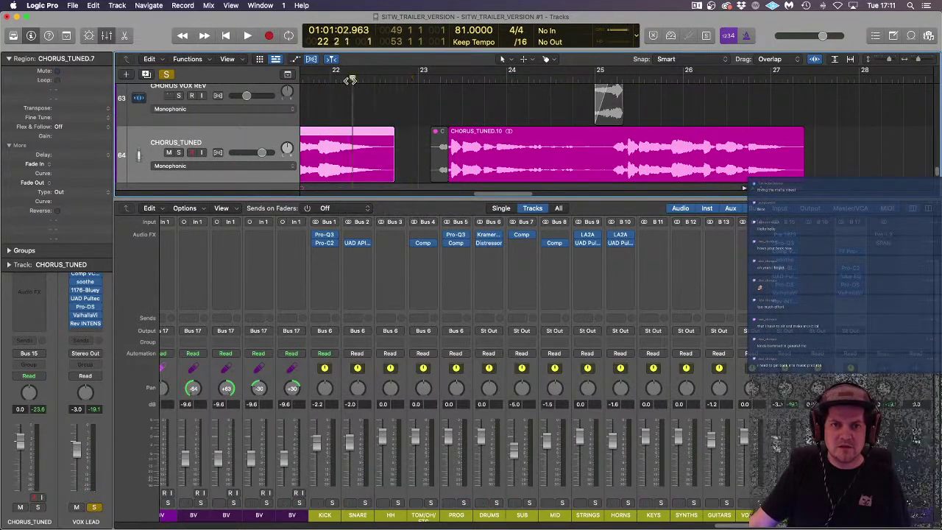
key(space)
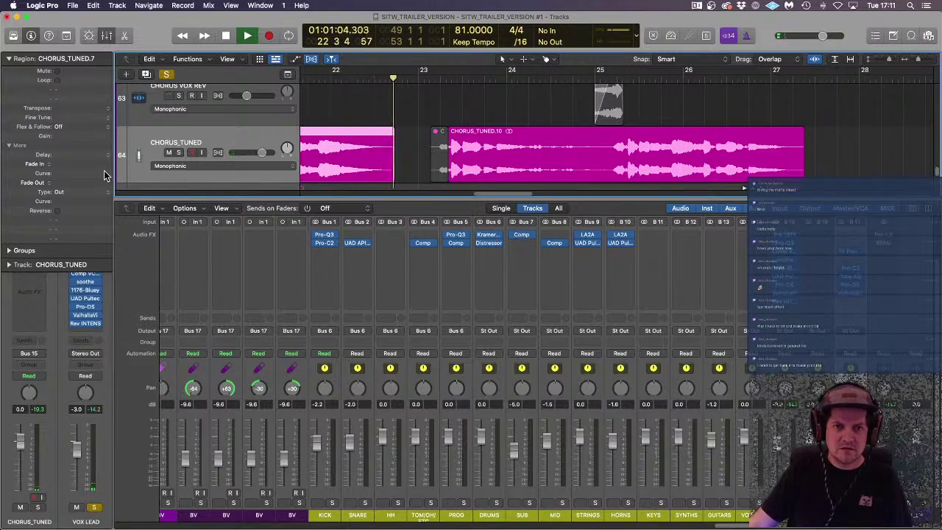
key(space)
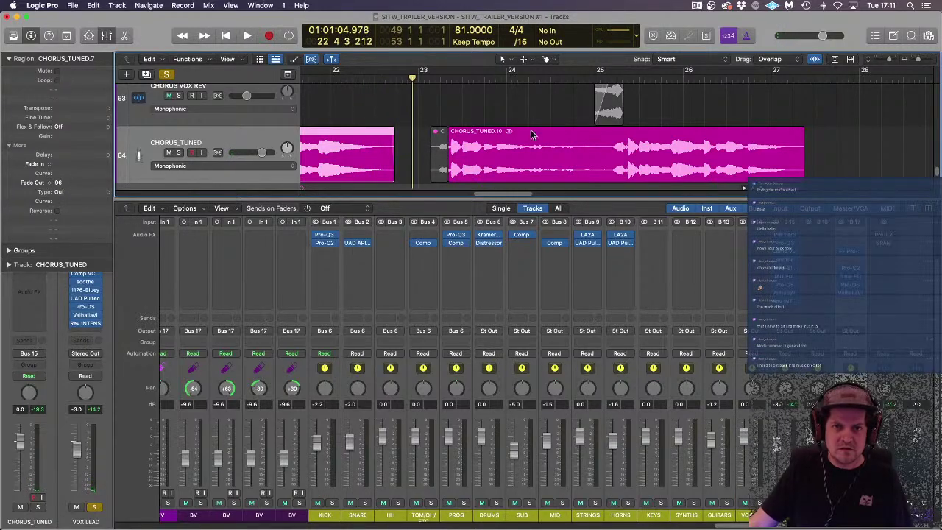
Step: Cut out and delete the quiet section of CHORUS_TUNED from about beat 3 of bar 24 to just after the start of bar 25
click(507, 79)
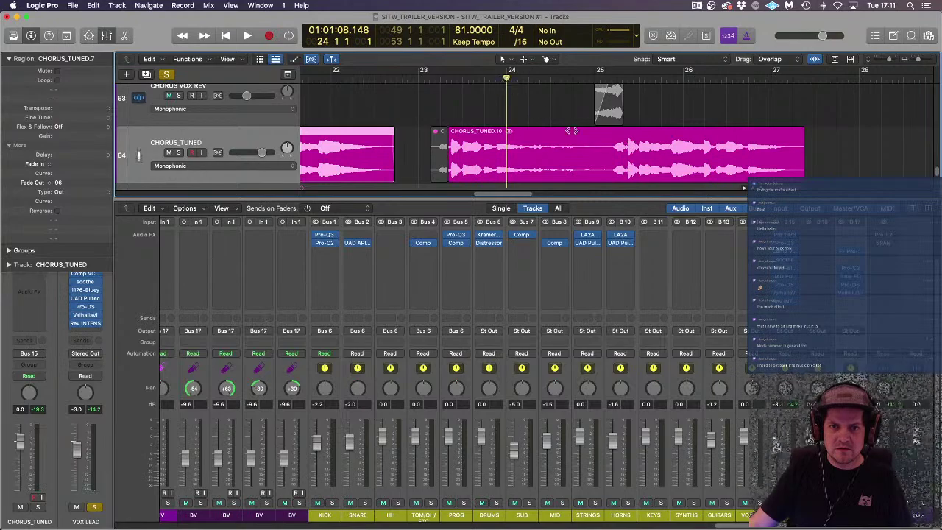
key(space)
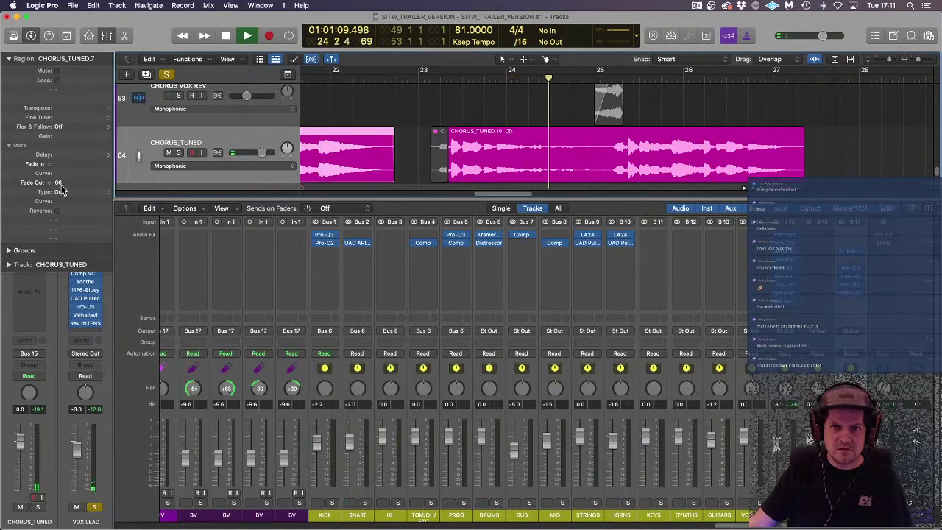
drag(558, 145, 607, 152)
click(597, 157)
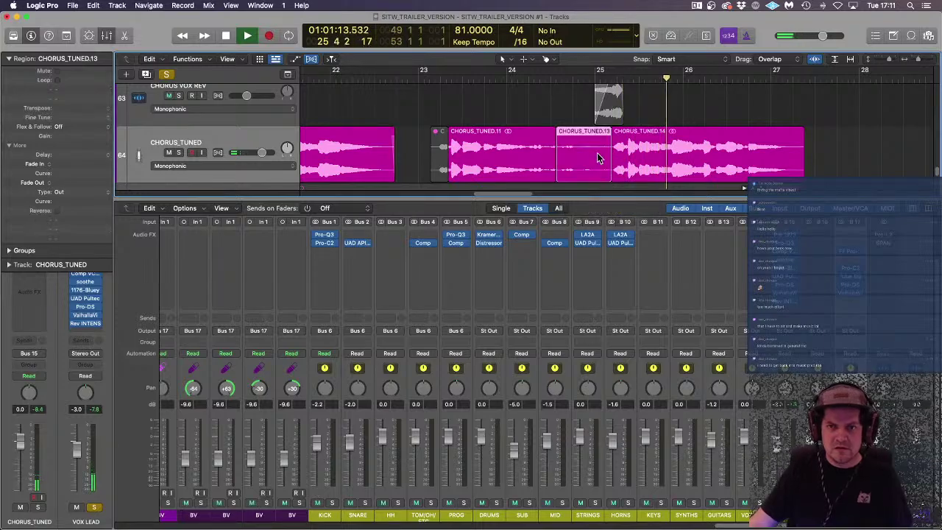
key(Delete)
scroll(543, 164, up, 1)
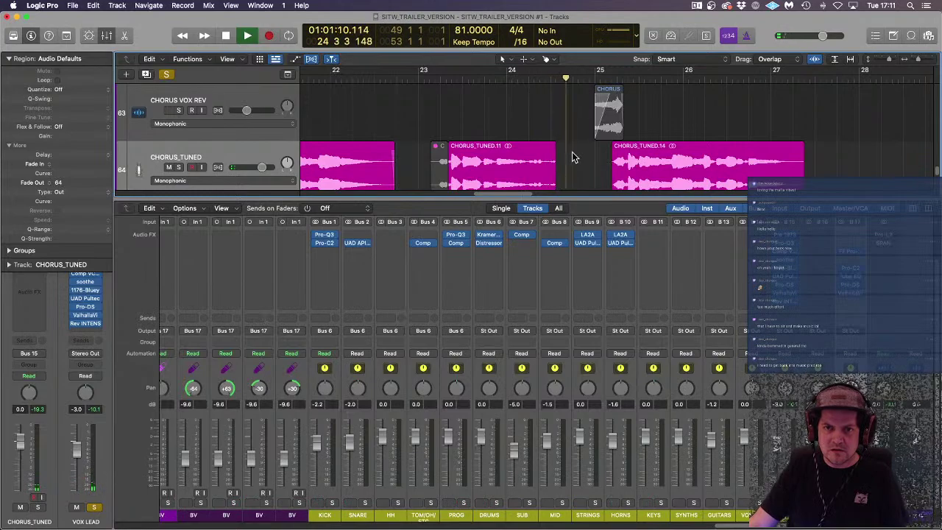
Step: Set a fade-in of 8 and fade-out of 18 on the bar 23 CHORUS_TUNED phrase, and a fade-in of 3 on the bar 25 phrase
click(463, 170)
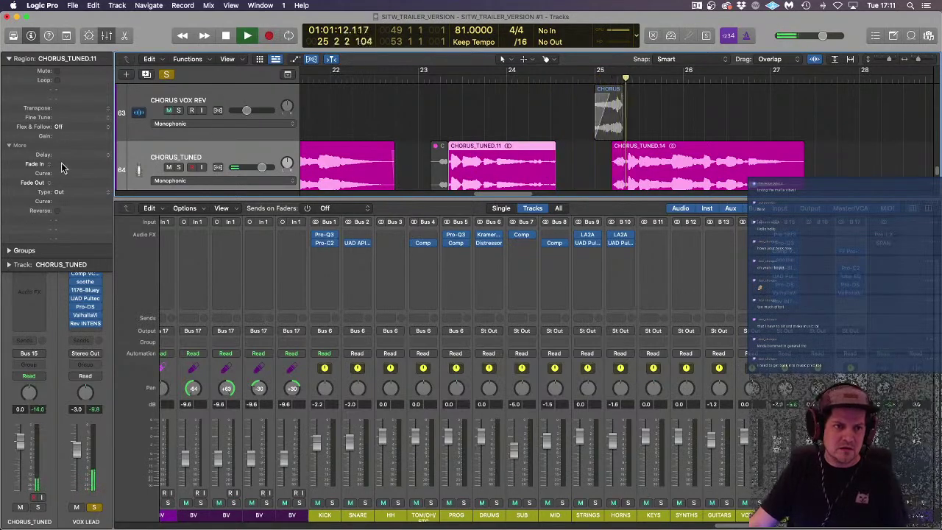
scroll(416, 121, down, 1)
click(650, 144)
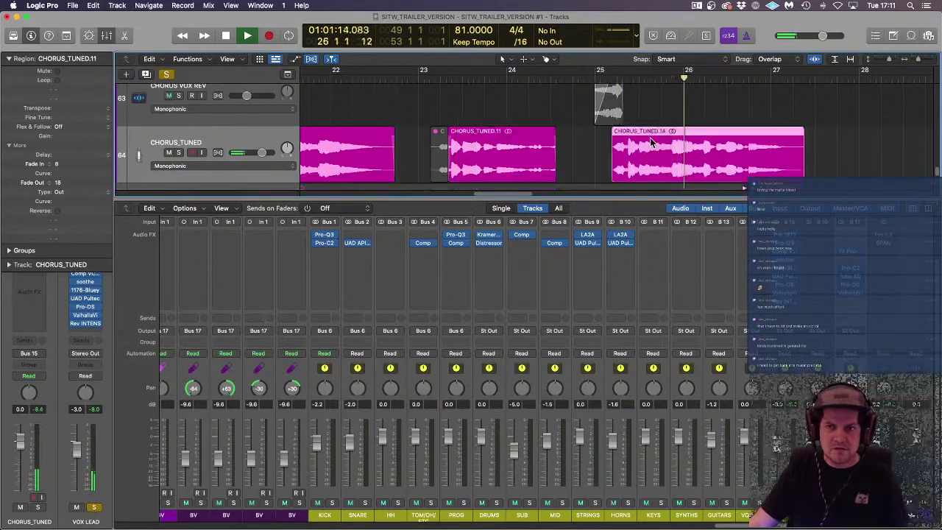
drag(79, 164, 75, 157)
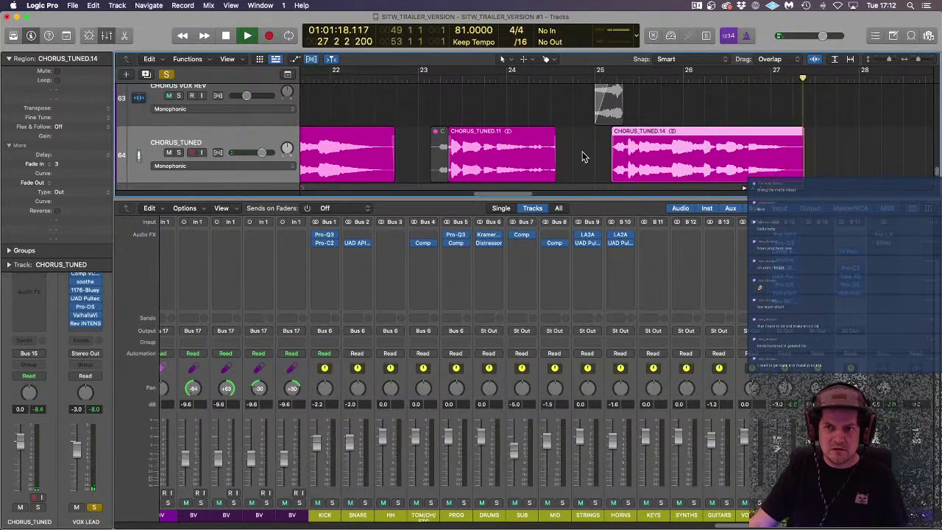
Step: Trim the end of the bar 25 CHORUS_TUNED phrase to just before beat 2 of bar 27 and give it a fade-out of 21
key(space)
drag(801, 167, 793, 169)
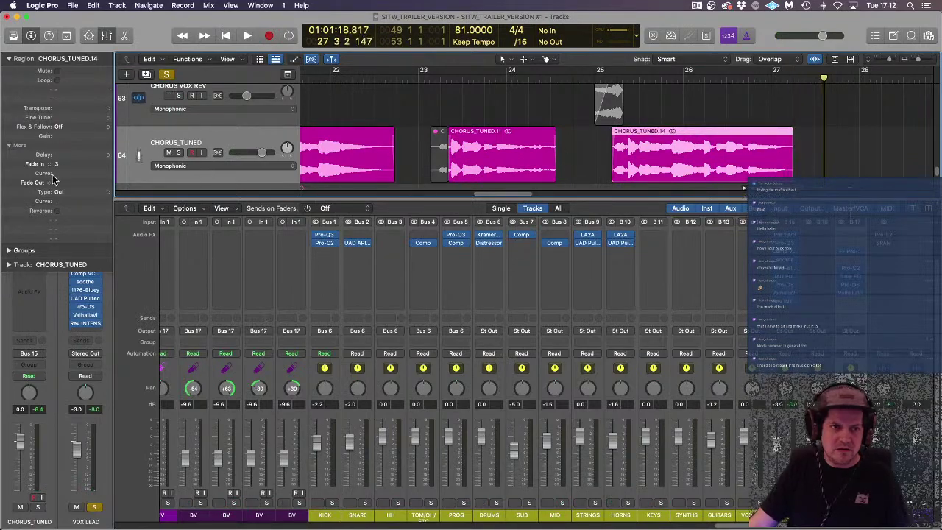
click(558, 147)
Step: Trim the start of the first CHORUS_TUNED region to just after the start of bar 21 while playing it back
key(super+Left)
key(super+Left)
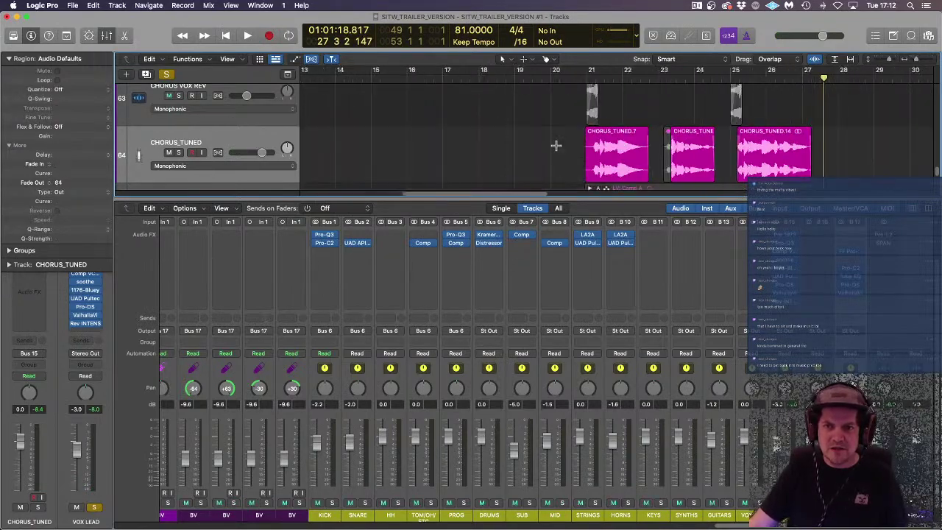
click(604, 166)
key(super+Right)
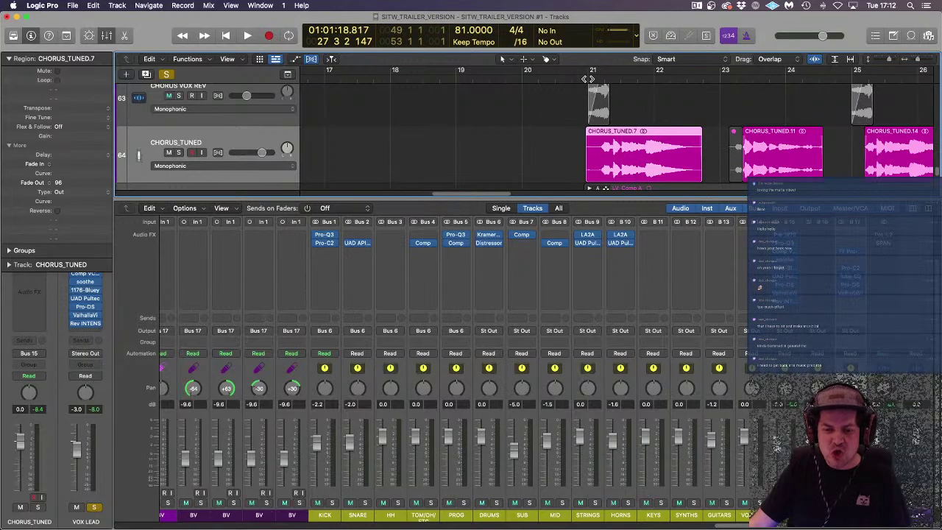
key(space)
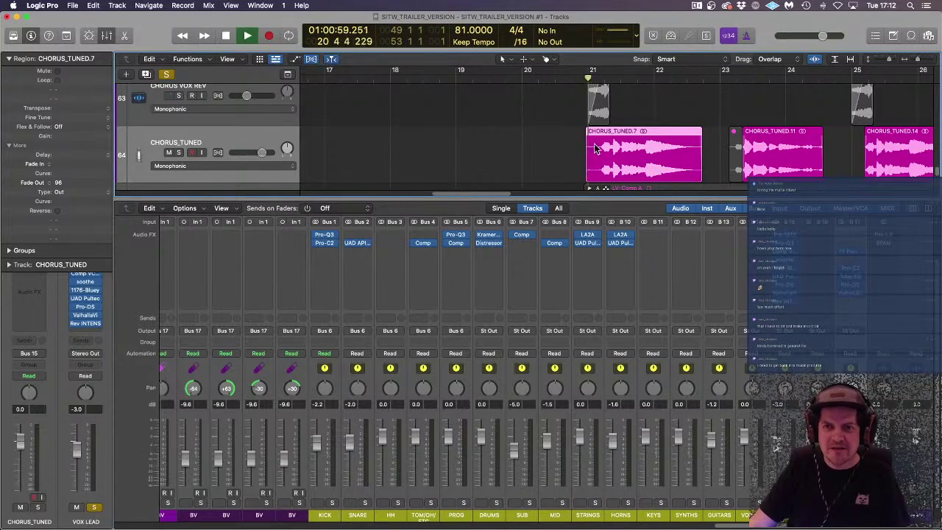
drag(587, 175, 599, 174)
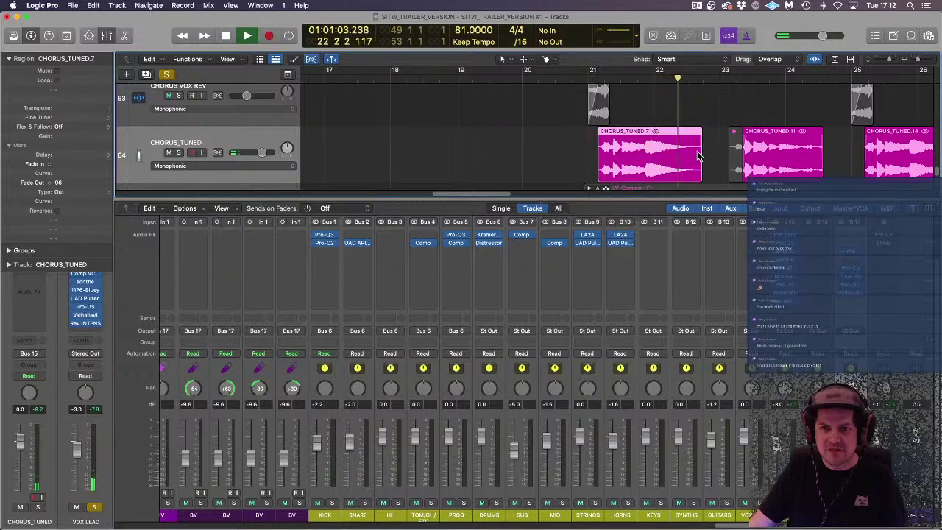
Step: Listen to the edited chorus vocal through bar 27 and clear all solos
key(super+Left)
key(super+Left)
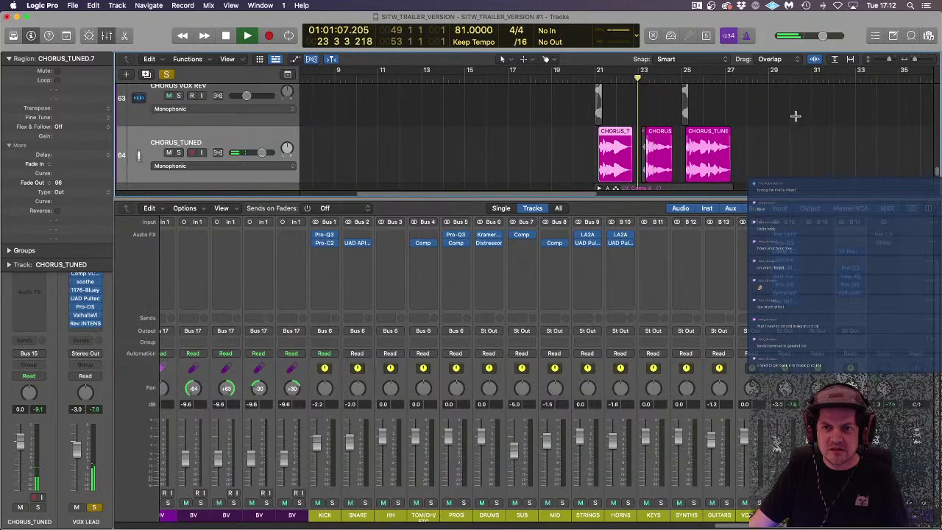
key(super+Left)
key(super+Up)
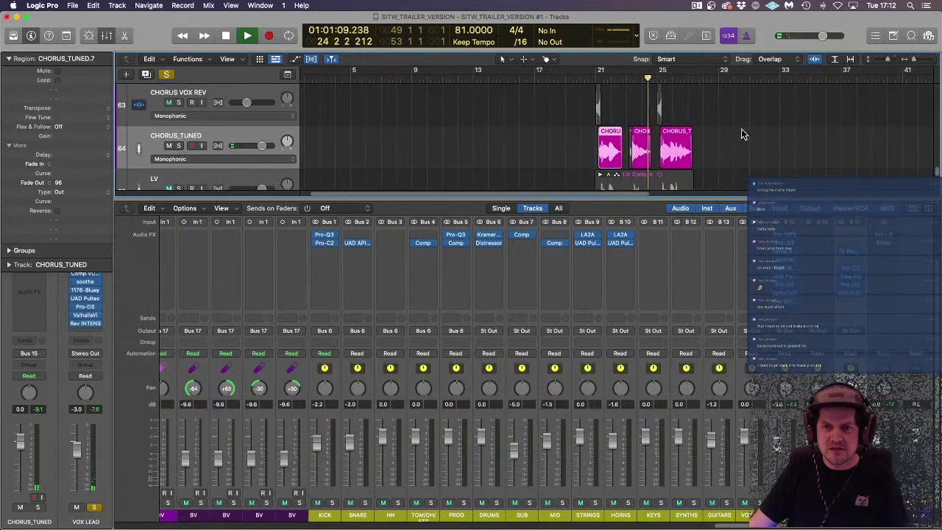
scroll(741, 129, down, 2)
scroll(741, 129, up, 3)
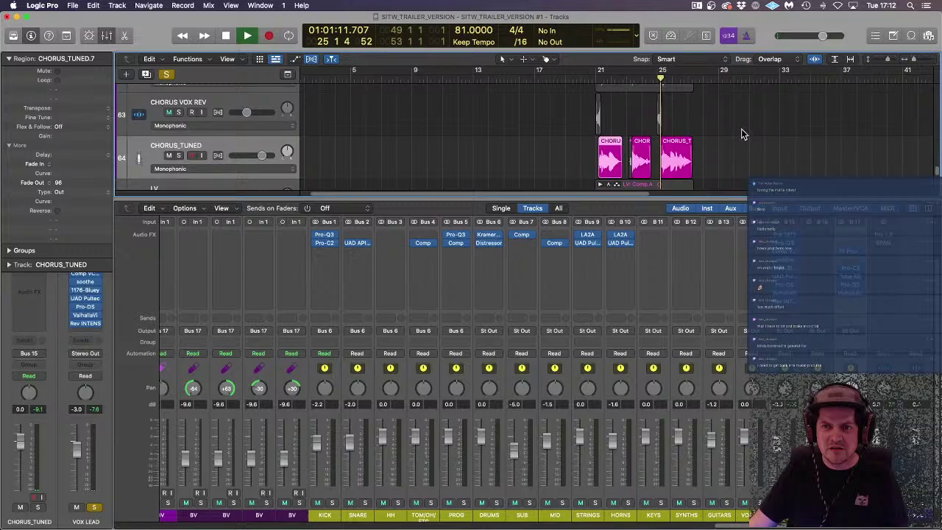
click(677, 149)
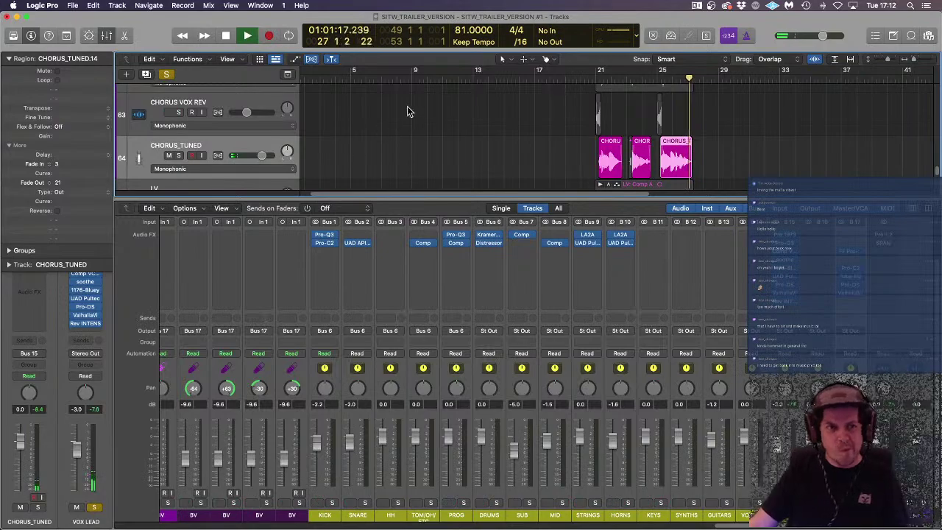
key(space)
click(168, 74)
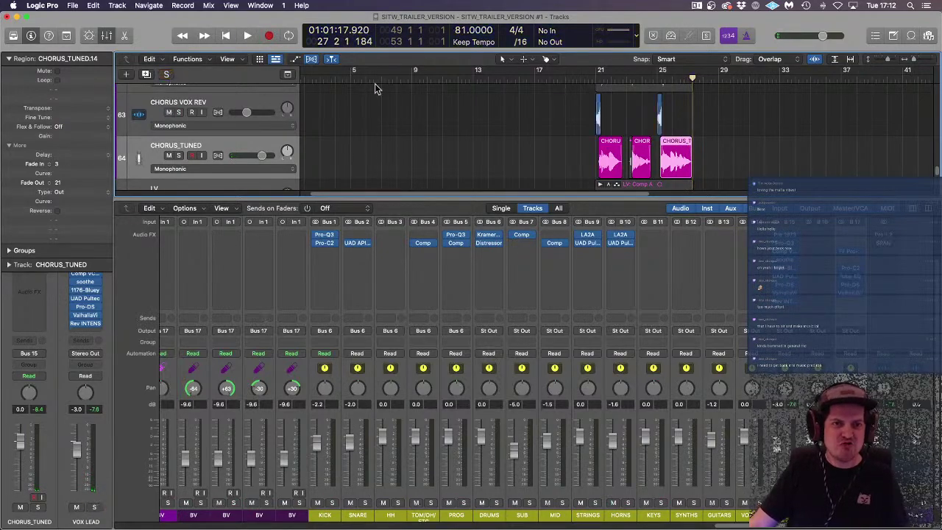
Step: Replace the two CHORUS_TUNED regions at bars 49 and 57 with copies of the edited bar 21 chorus regions
key(super+Left)
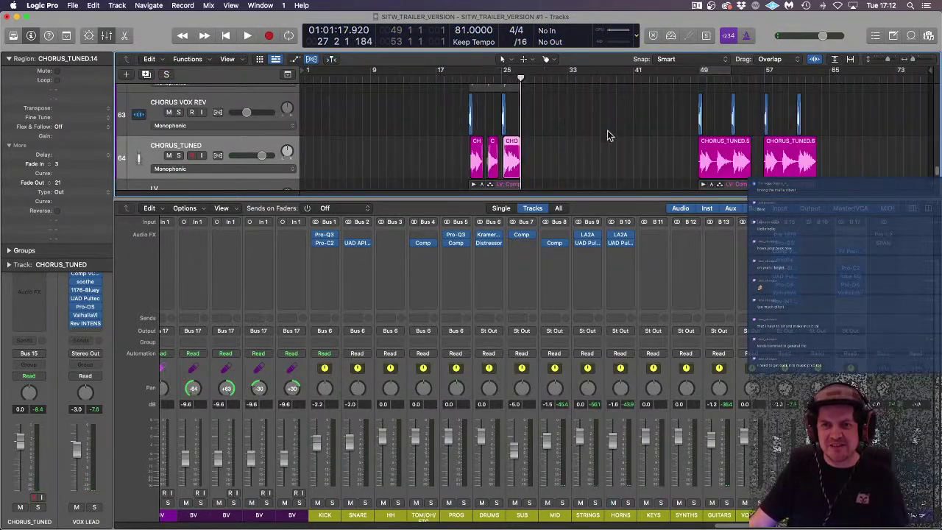
drag(696, 169, 857, 159)
key(Delete)
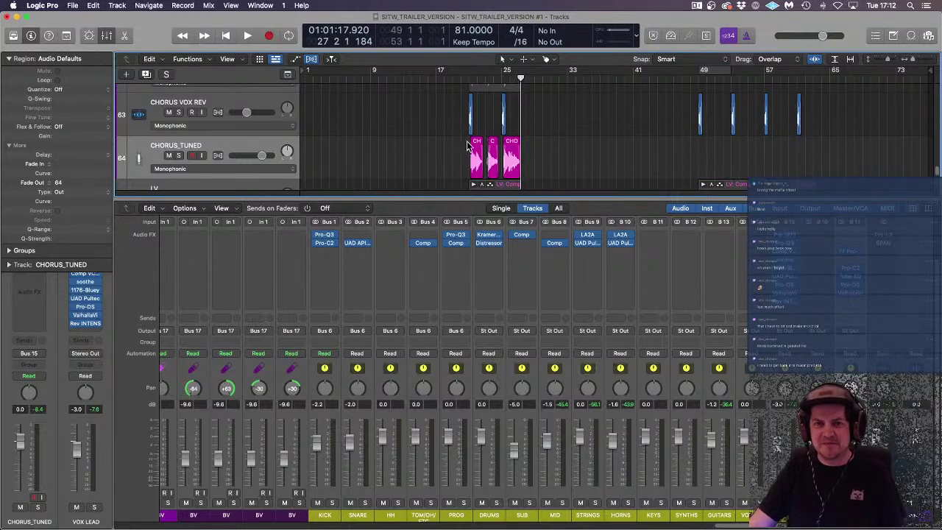
drag(492, 157, 769, 161)
click(865, 168)
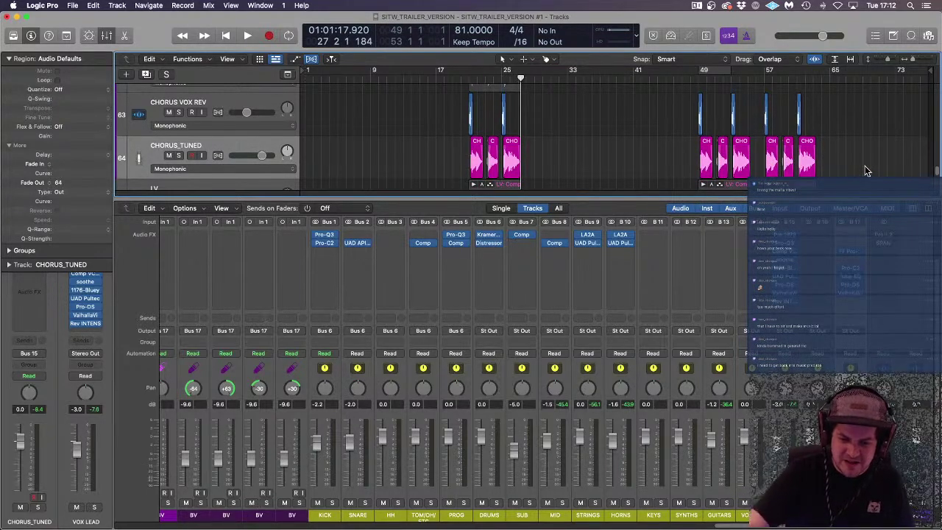
Step: Play the full mix from bar 19 to check the edited chorus vocals in context
ctrl+alt+click(625, 150)
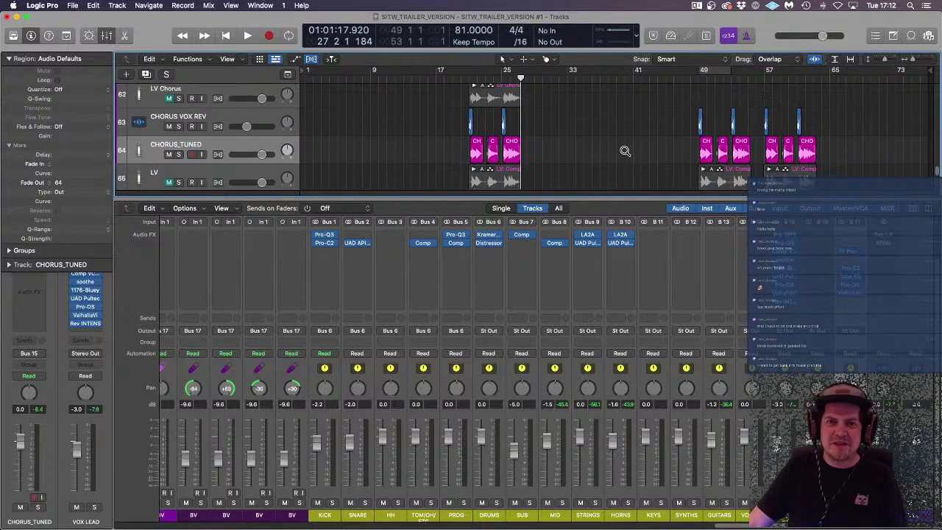
scroll(575, 155, up, 8)
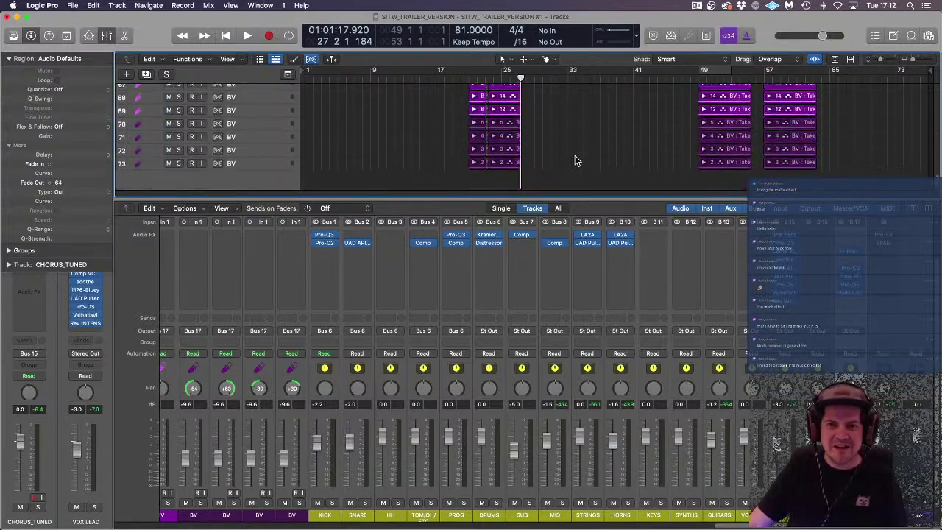
scroll(575, 155, up, 12)
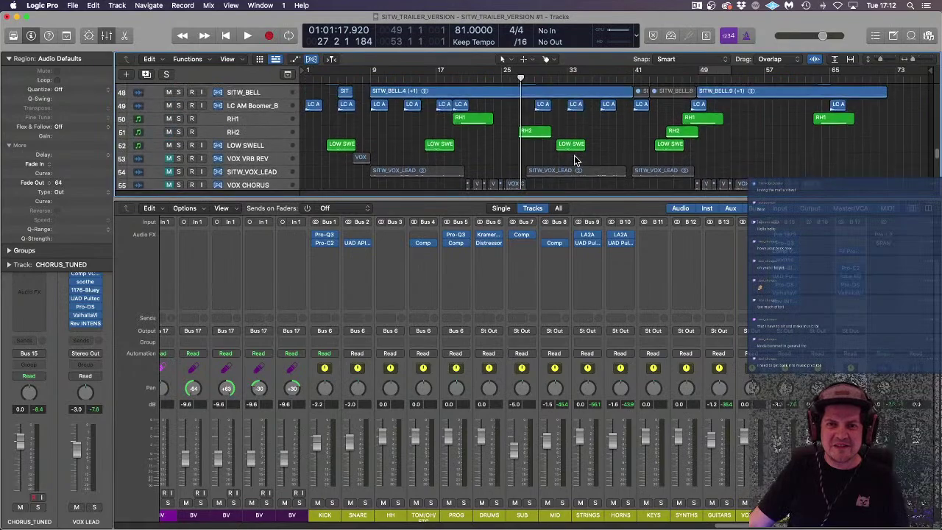
scroll(575, 156, down, 2)
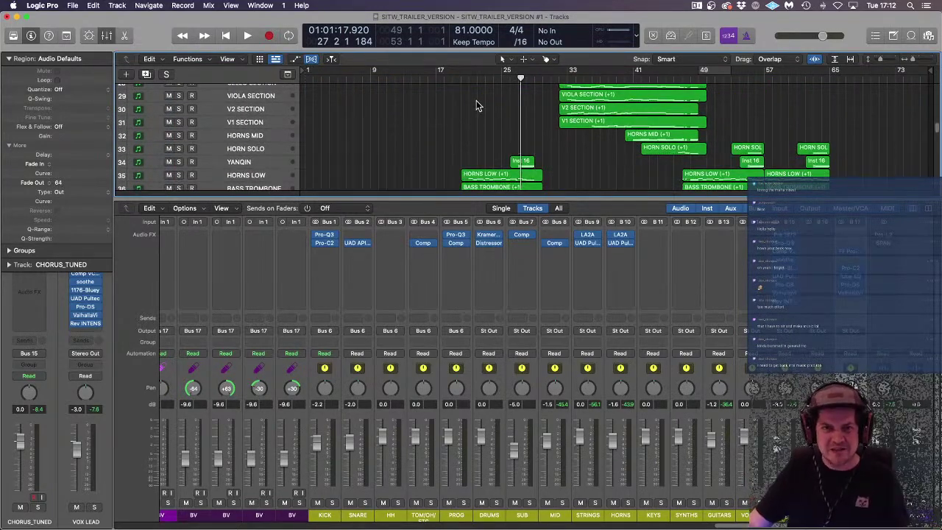
click(453, 80)
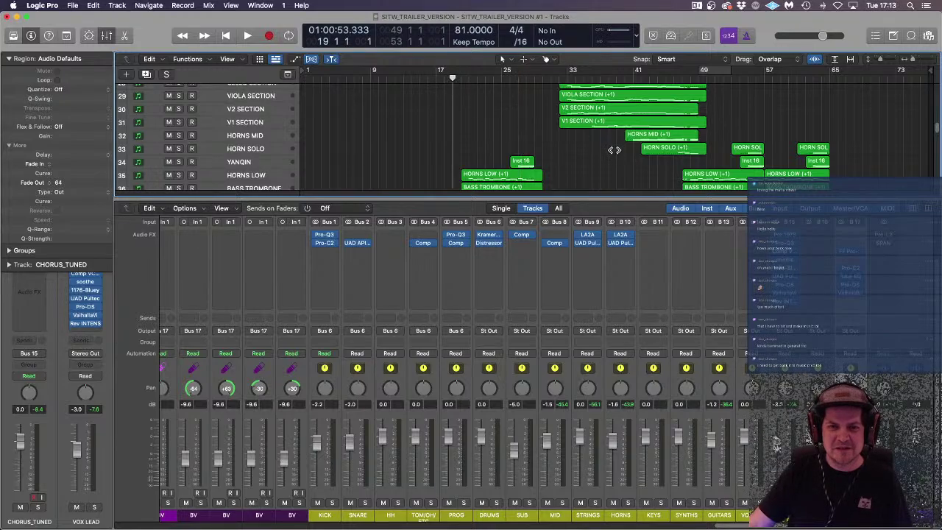
key(space)
scroll(587, 168, down, 20)
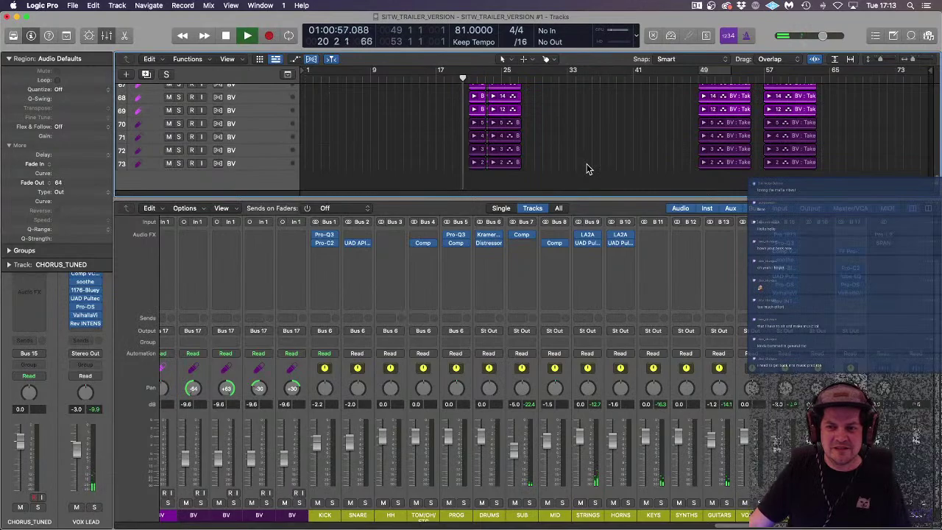
Step: Delete the old BV regions at bars 49 and 57 on tracks 66 to 73
scroll(559, 150, up, 6)
scroll(559, 150, down, 6)
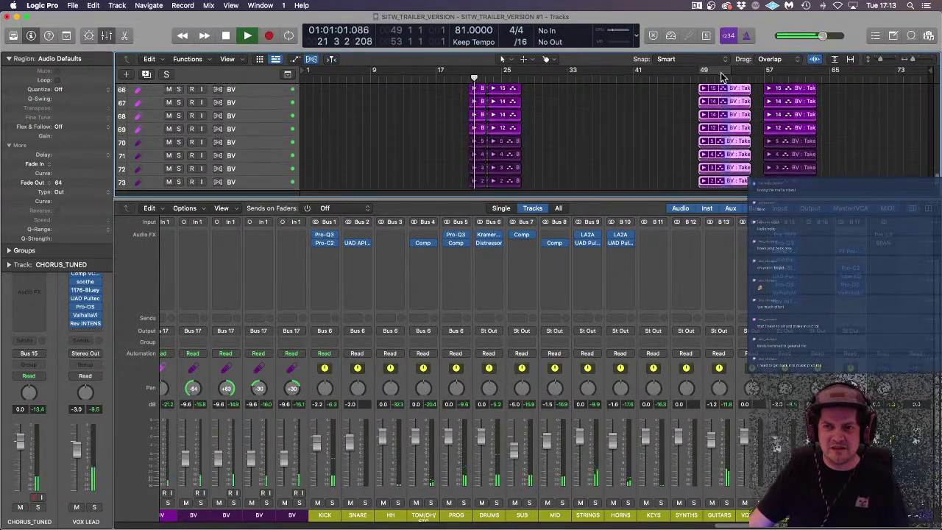
scroll(726, 147, up, 3)
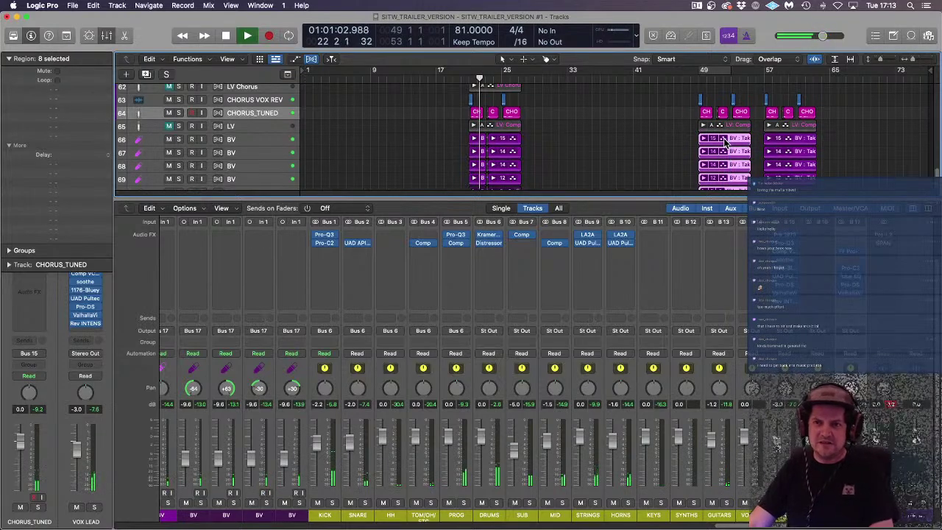
key(Delete)
drag(757, 140, 809, 246)
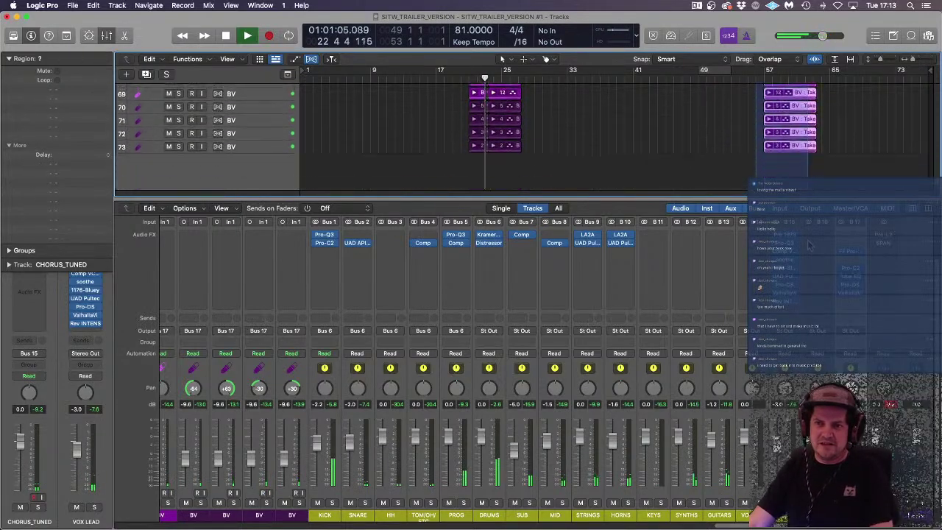
key(Delete)
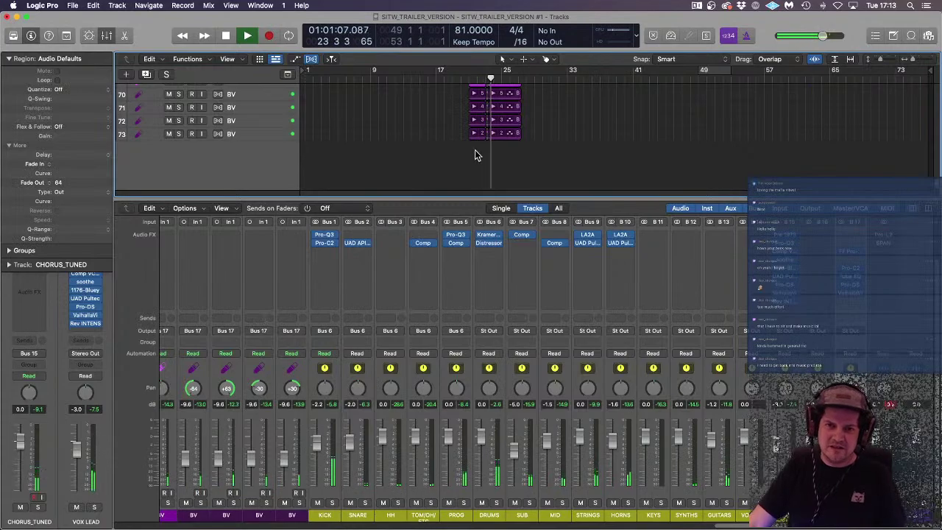
Step: Copy all the edited BV regions from the bar 21 chorus to the choruses at bars 49 and 57
drag(474, 155, 524, 120)
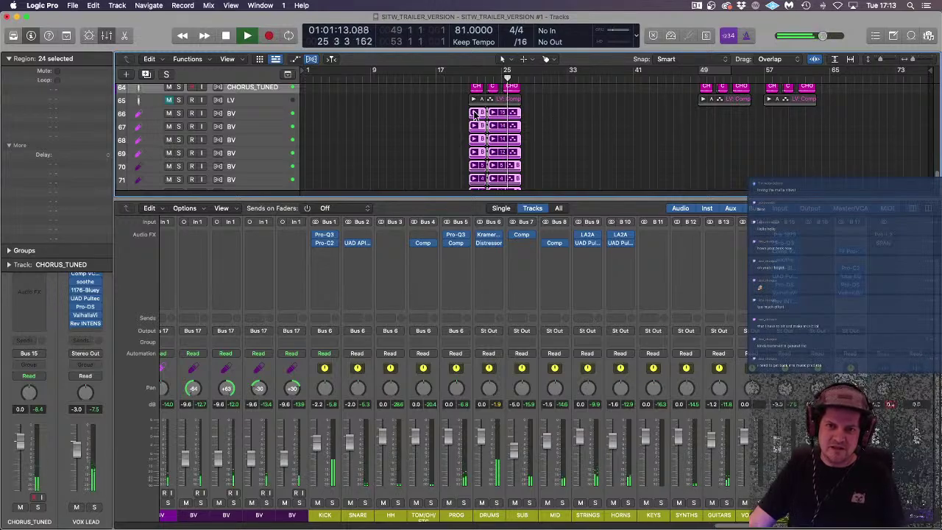
click(476, 113)
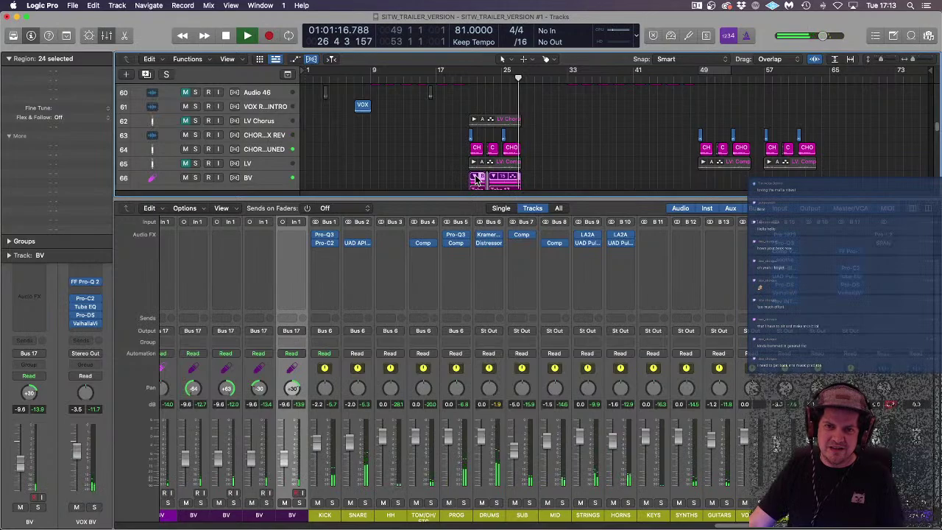
drag(479, 184, 711, 169)
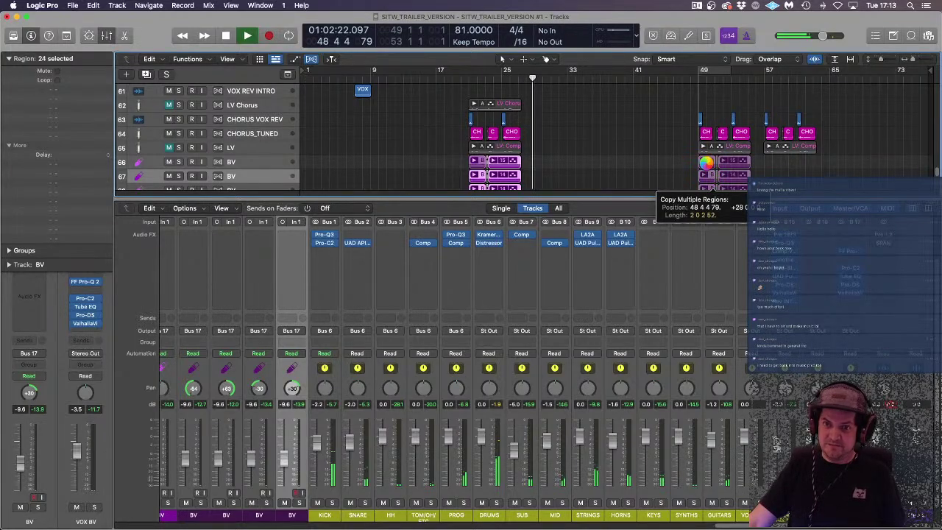
key(space)
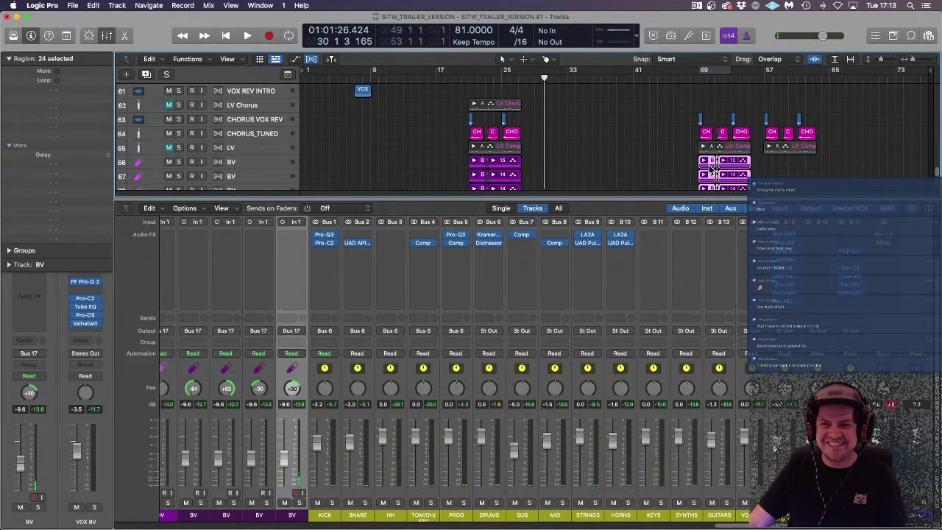
drag(711, 168, 777, 168)
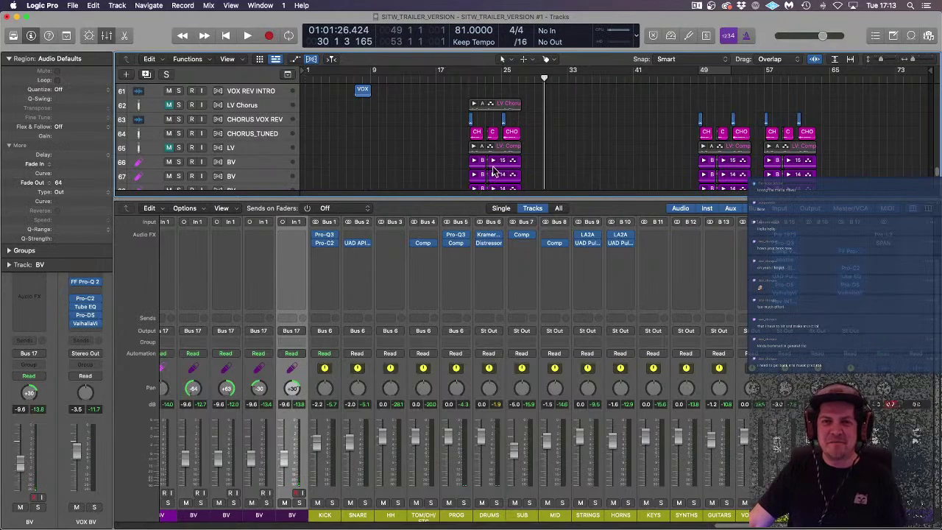
Step: Unmute the short CHORUS_TUNED lead-in region at bar 23
scroll(494, 172, up, 5)
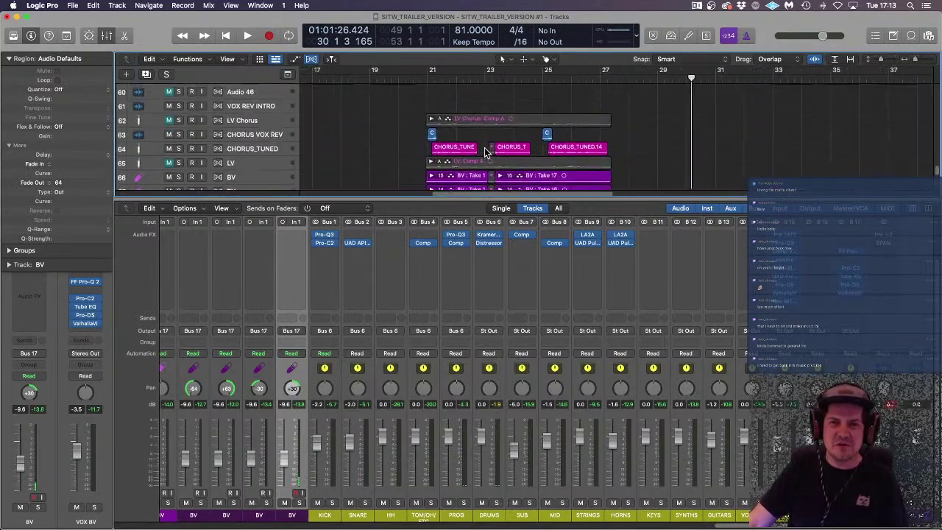
scroll(489, 160, up, 1)
click(492, 168)
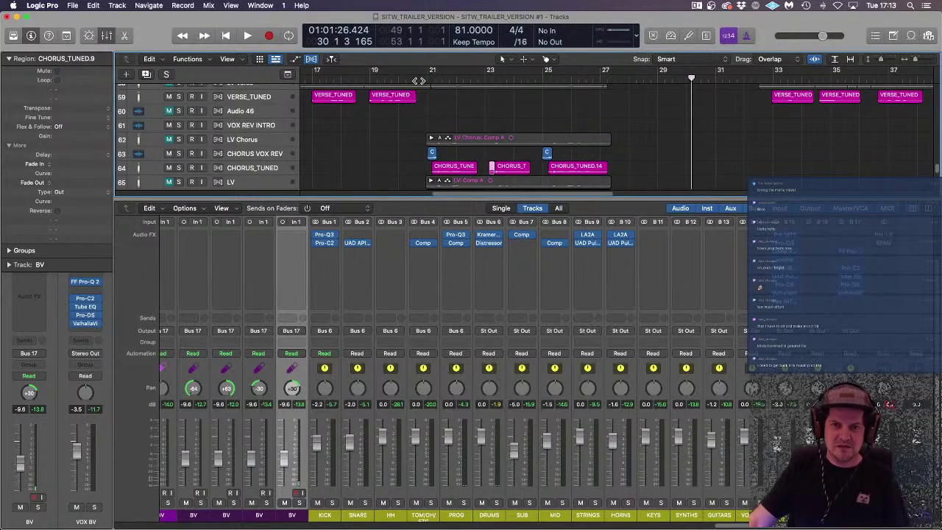
Step: Play the chorus from bar 21 into bar 23 to check the CHORUS_TUNED vocal with its lead-in
click(418, 80)
key(space)
click(657, 157)
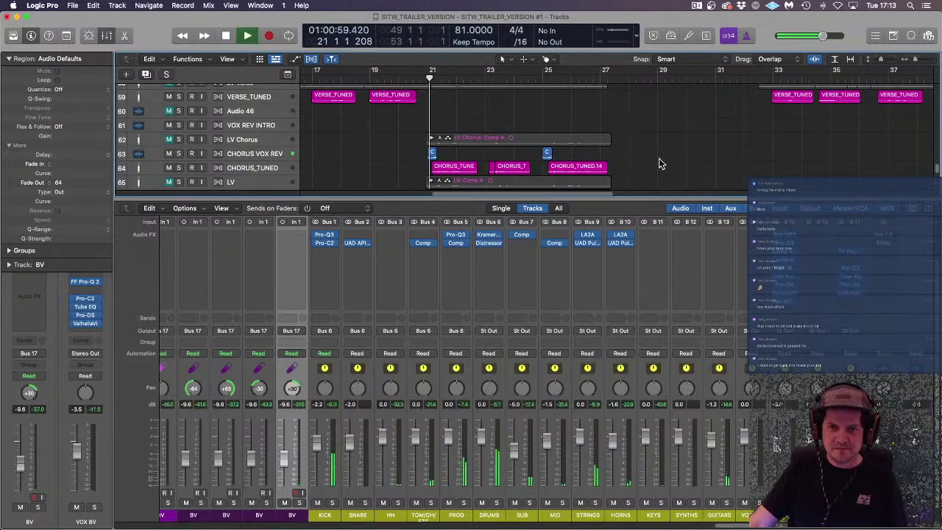
key(super+Right)
key(super+Right)
key(super+Right)
key(super+Right)
key(super+Right)
key(super+Right)
key(super+Right)
key(super+Right)
key(super+Left)
key(super+Left)
key(super+Right)
key(super+Left)
key(super+Left)
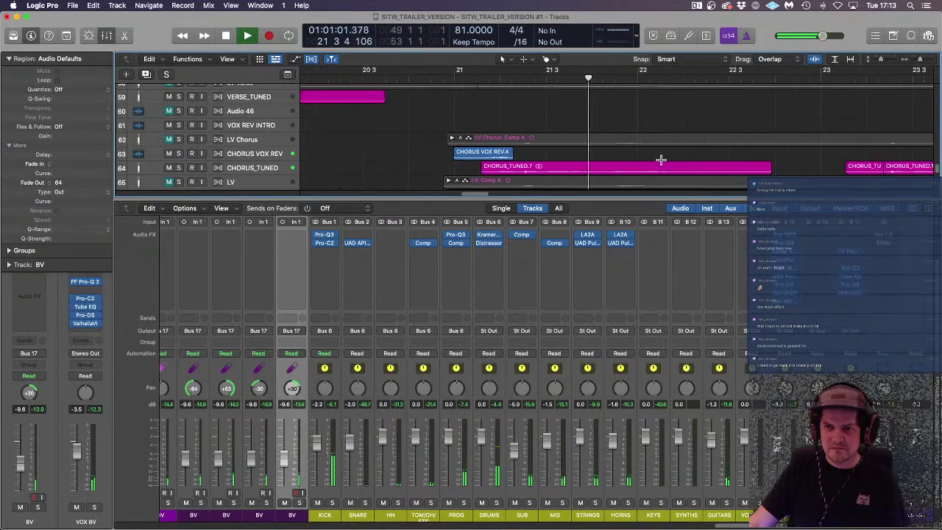
key(super+Left)
key(super+Left)
key(super+Left)
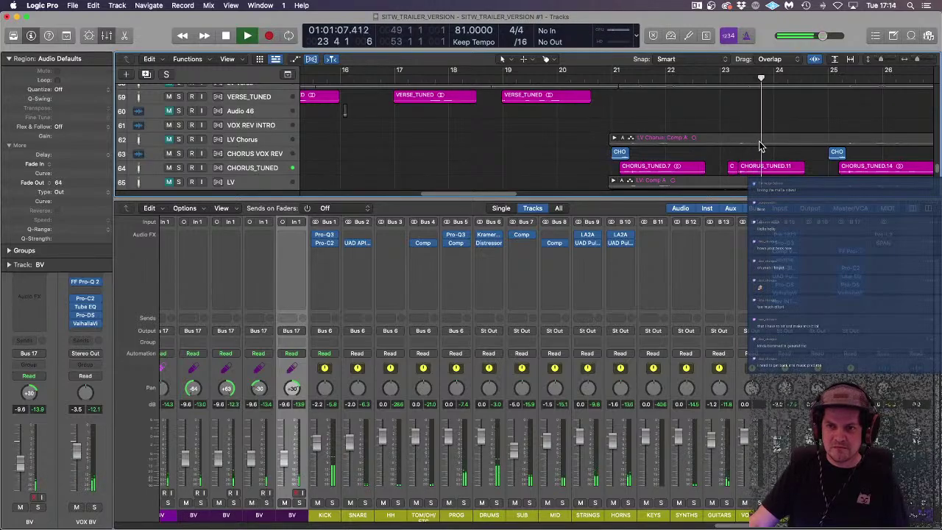
Step: Unmute the matching short CHORUS_TUNED lead-in regions in the choruses starting at bars 49 and 57
key(super+Left)
key(super+Left)
key(super+Left)
key(super+Left)
key(super+Left)
key(super+Left)
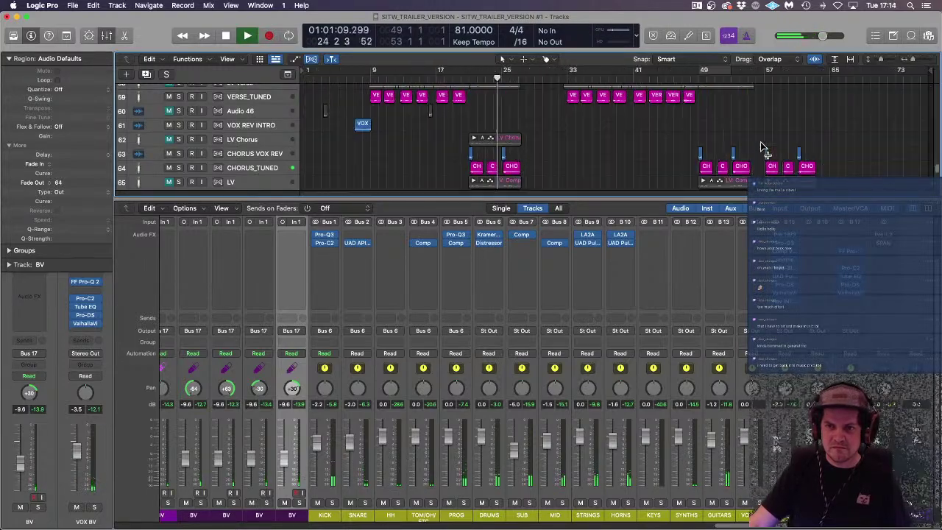
click(719, 168)
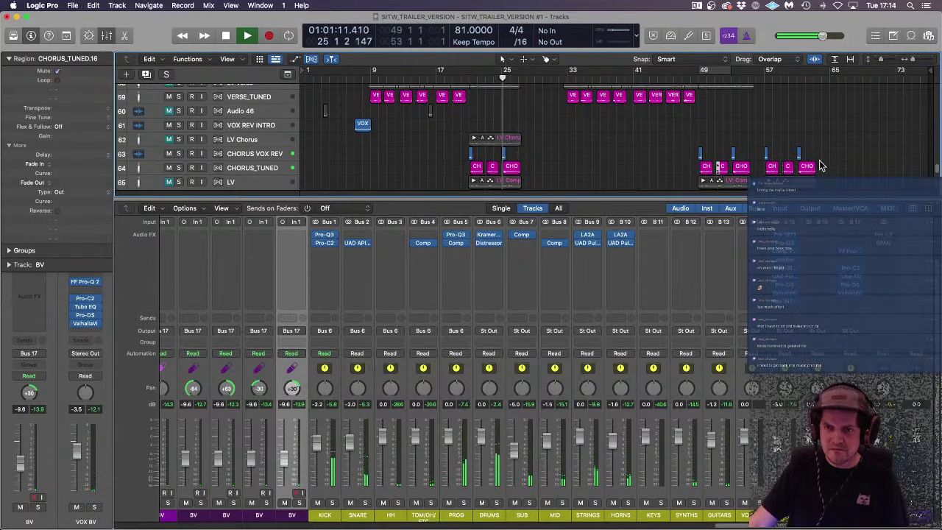
shift+click(785, 168)
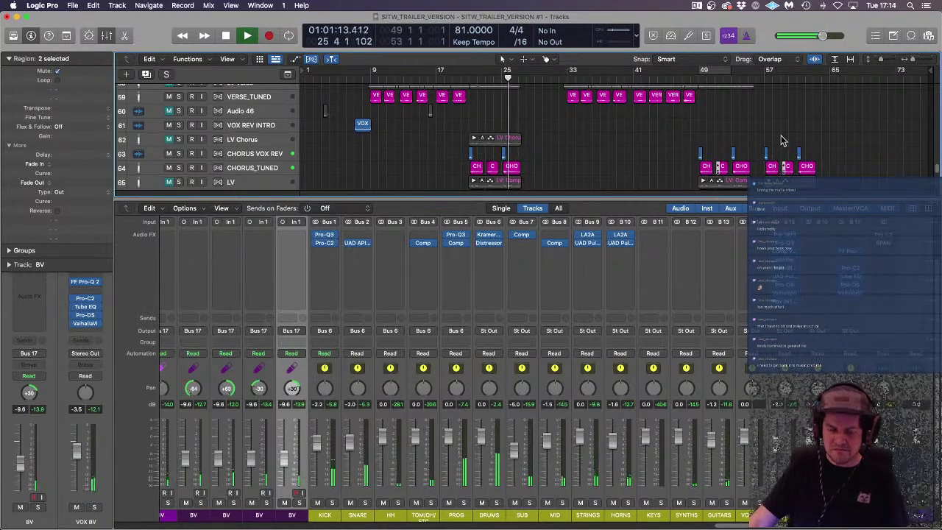
click(781, 139)
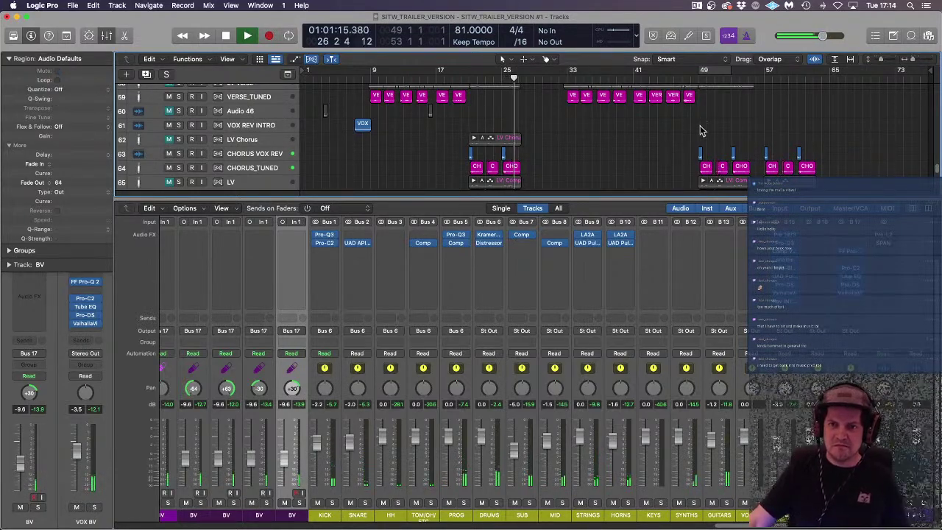
Step: Look over the BV regions in all three choruses while the mix plays on to bar 35
scroll(589, 175, down, 5)
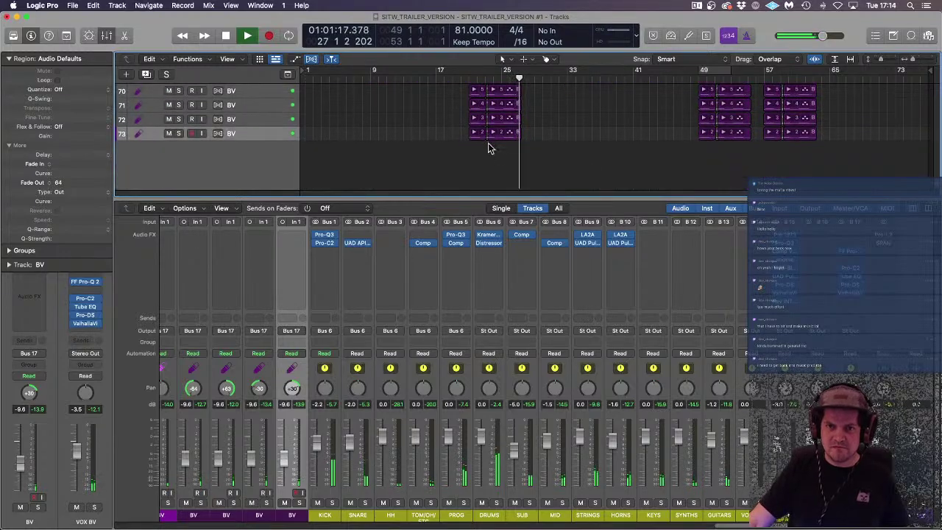
scroll(497, 144, up, 5)
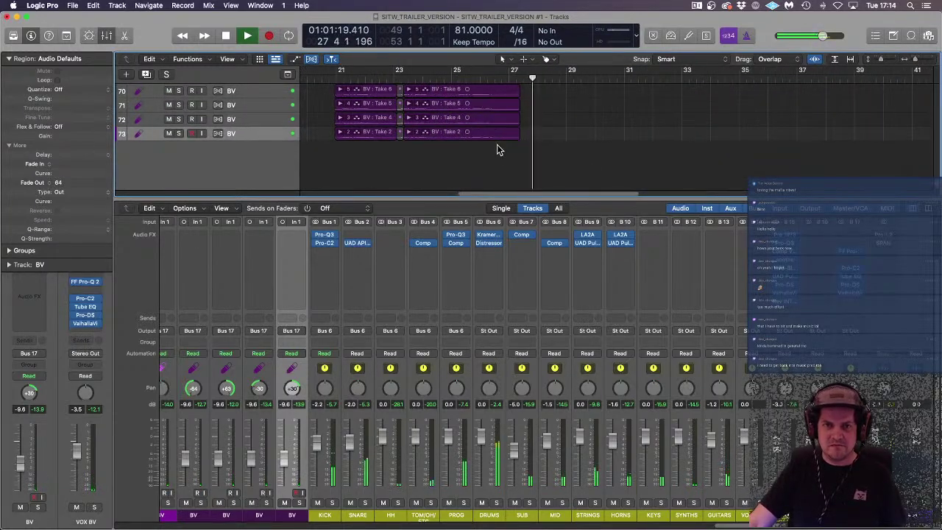
key(super+Left)
key(super+Left)
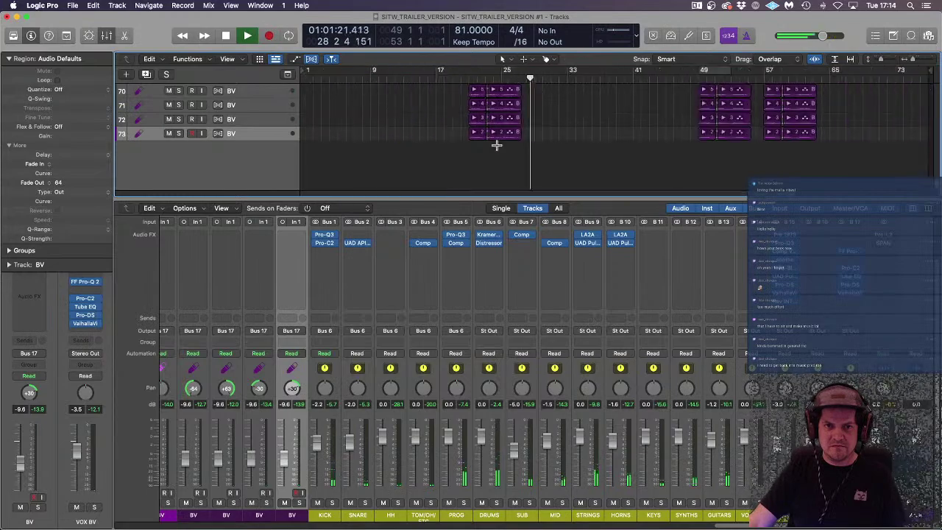
scroll(580, 137, up, 1)
scroll(580, 133, up, 3)
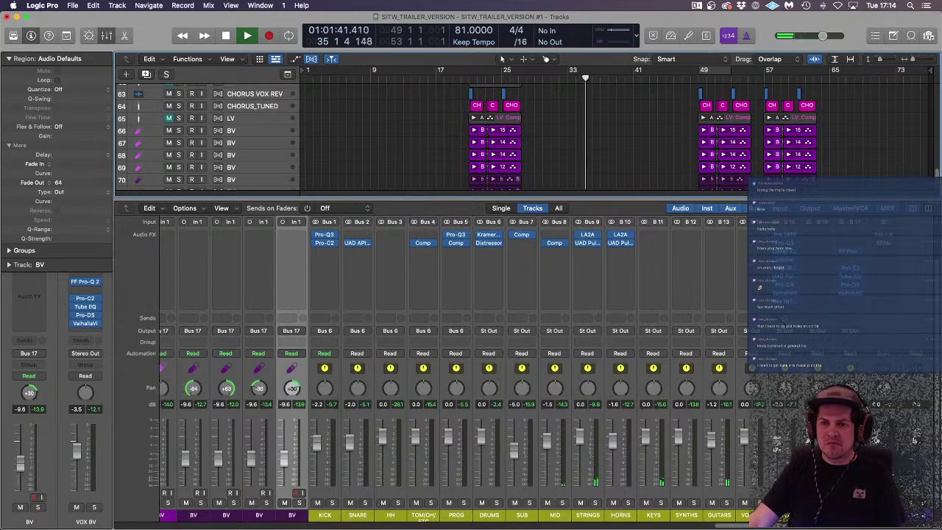
key(space)
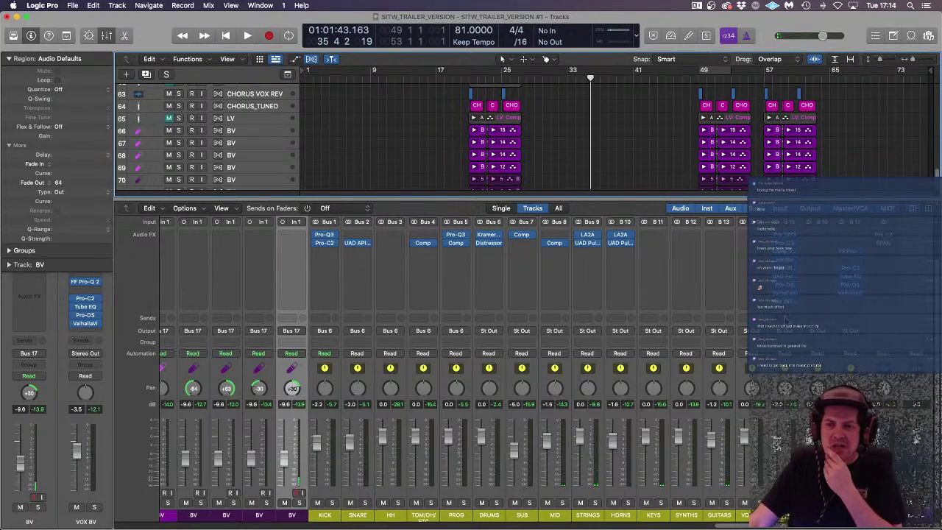
Step: Add a send to Bus 18 on the VOX LEAD channel and adjust its send level
click(786, 319)
mouse_move(792, 332)
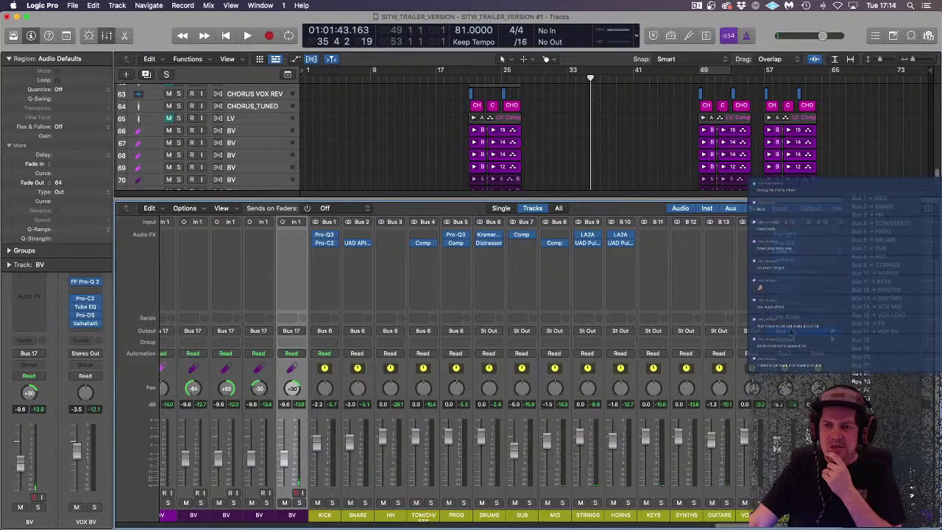
click(903, 346)
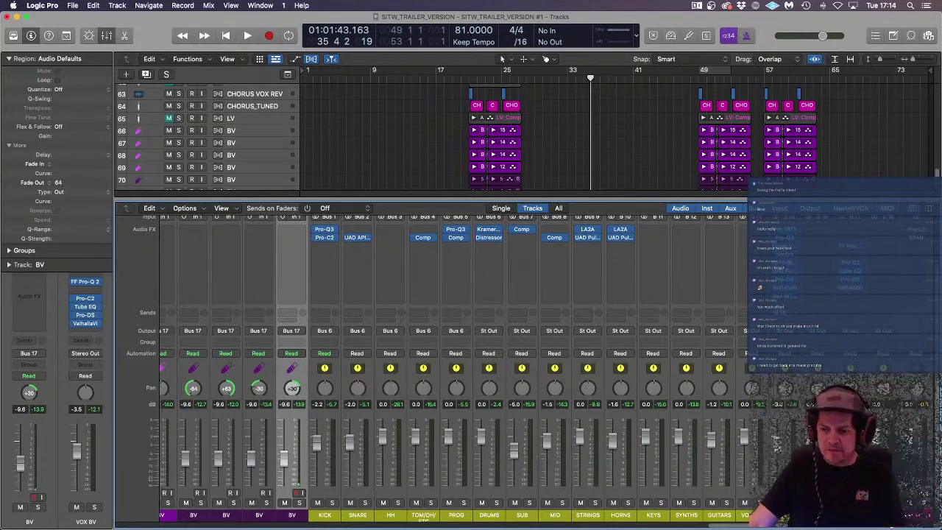
click(796, 312)
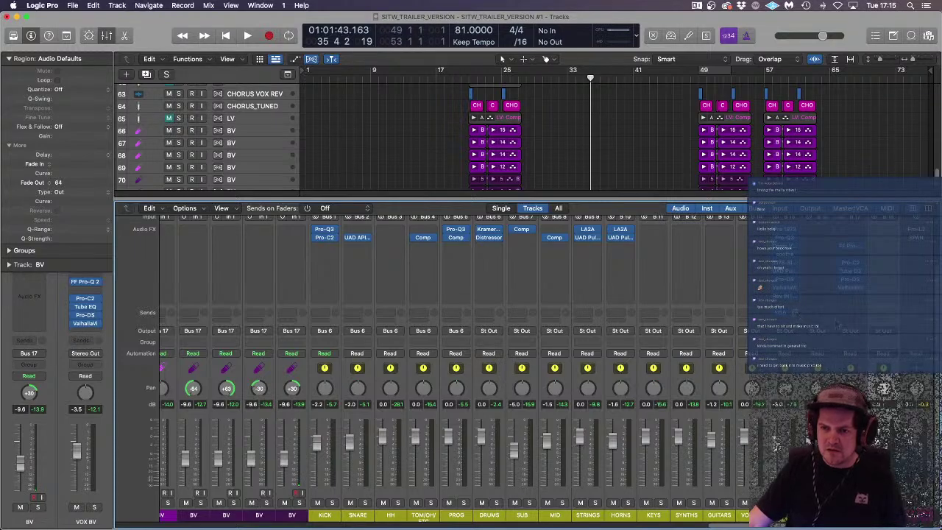
Step: Solo the lead vocals and play the second verse in a cycle from bar 33 to bar 41
key(ctrl+s)
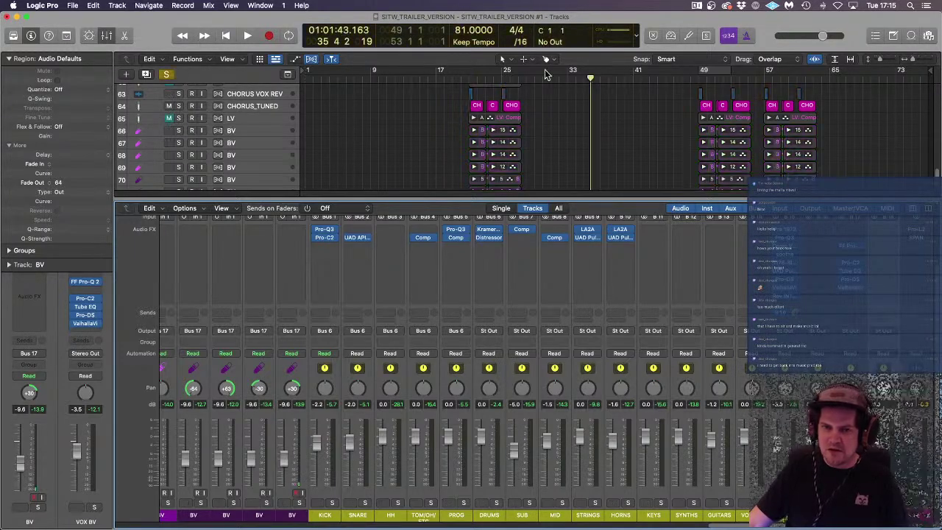
scroll(593, 111, up, 5)
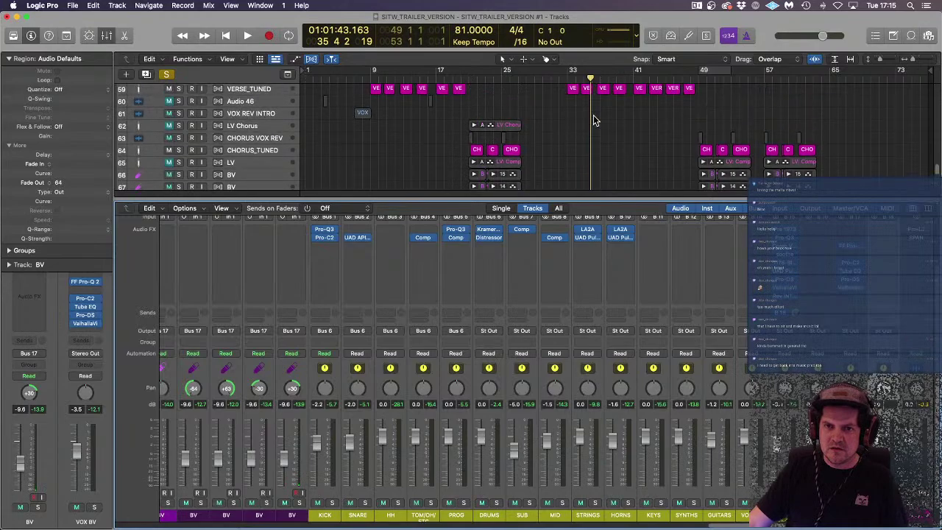
drag(572, 70, 644, 118)
key(space)
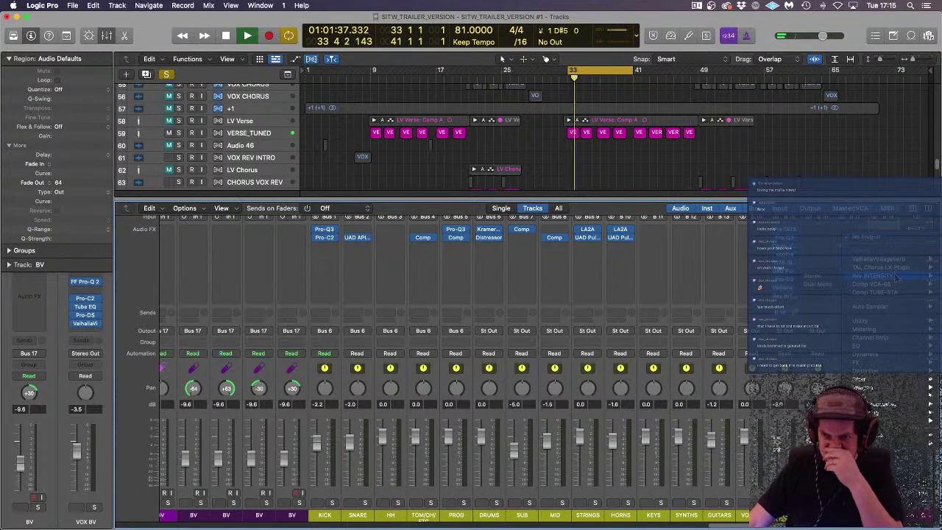
Step: Insert a stereo Rev SPRING-636 on the ROTORVERB channel and set its Blend fully to Reverb
mouse_move(891, 364)
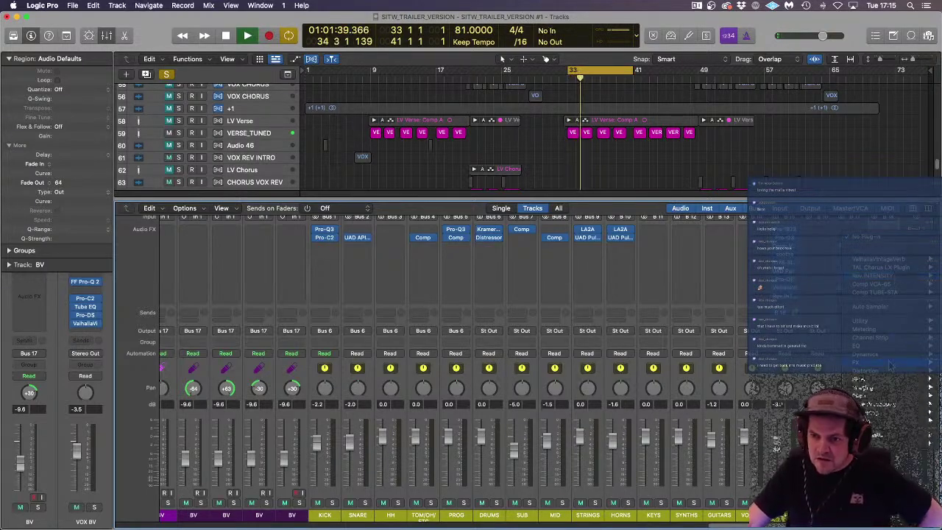
mouse_move(789, 388)
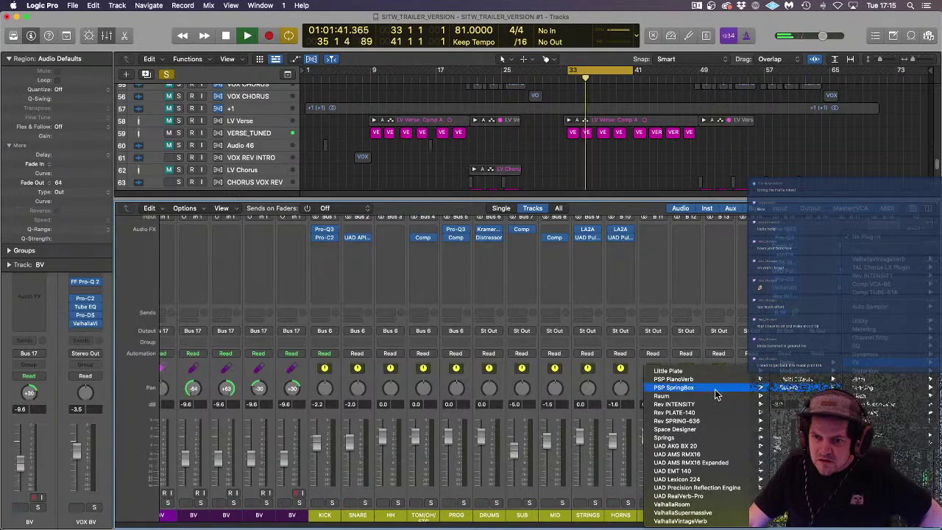
mouse_move(715, 390)
mouse_move(720, 419)
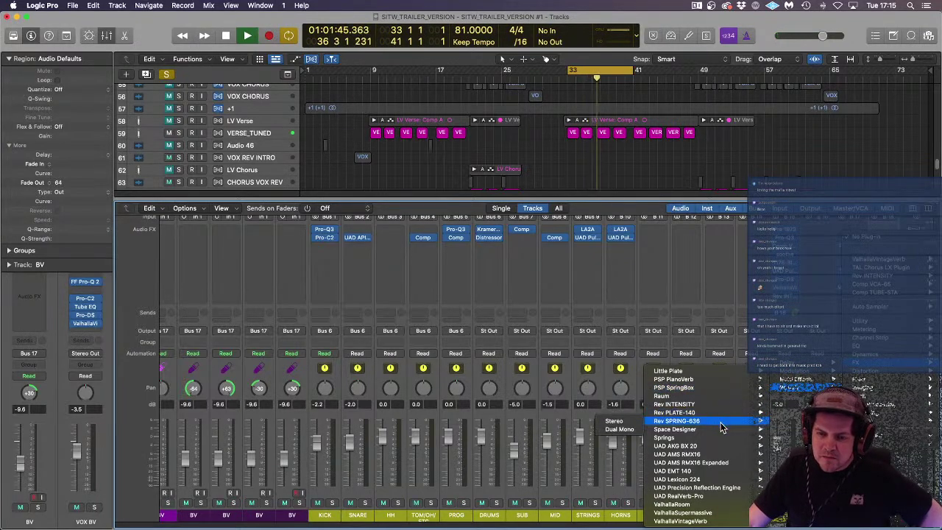
click(627, 422)
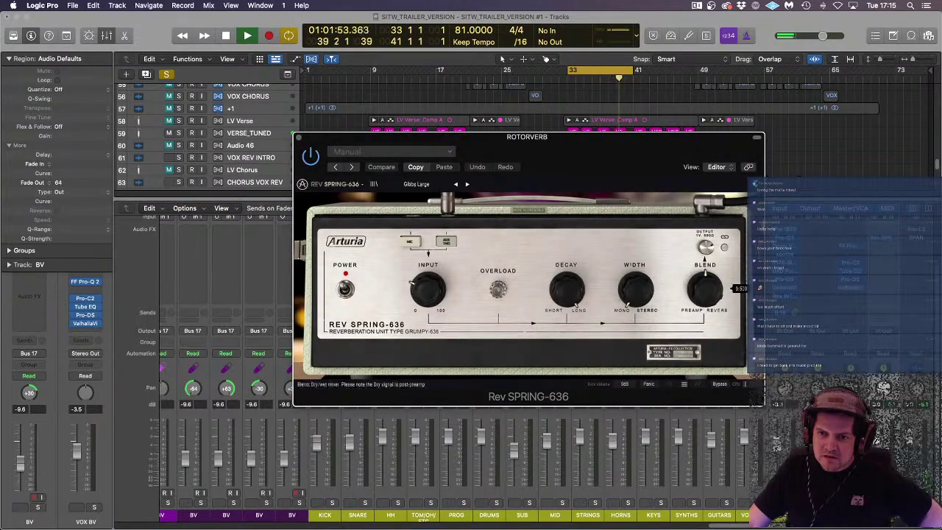
drag(705, 288, 706, 247)
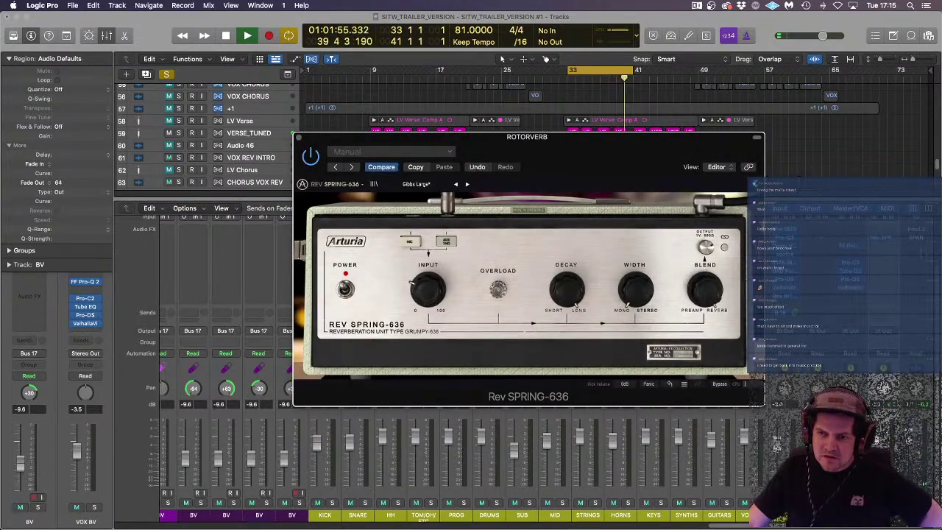
Step: Insert a stereo Rotor Cabinet on the ROTORVERB channel and load its Leslie Slow Vocal preset
click(883, 253)
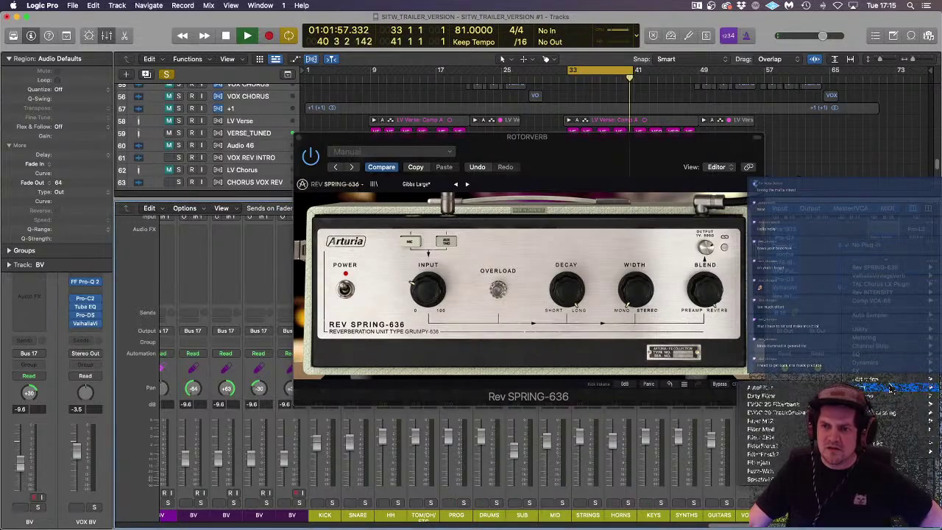
mouse_move(830, 381)
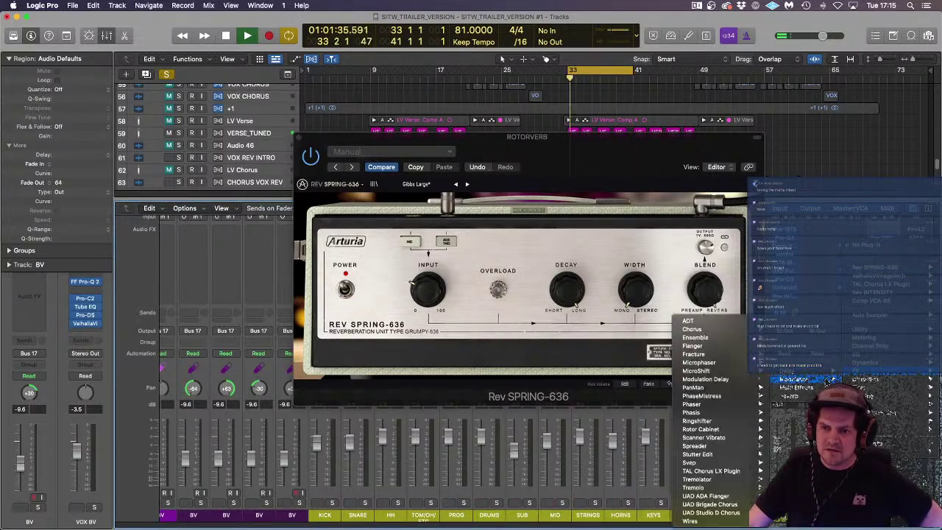
mouse_move(766, 405)
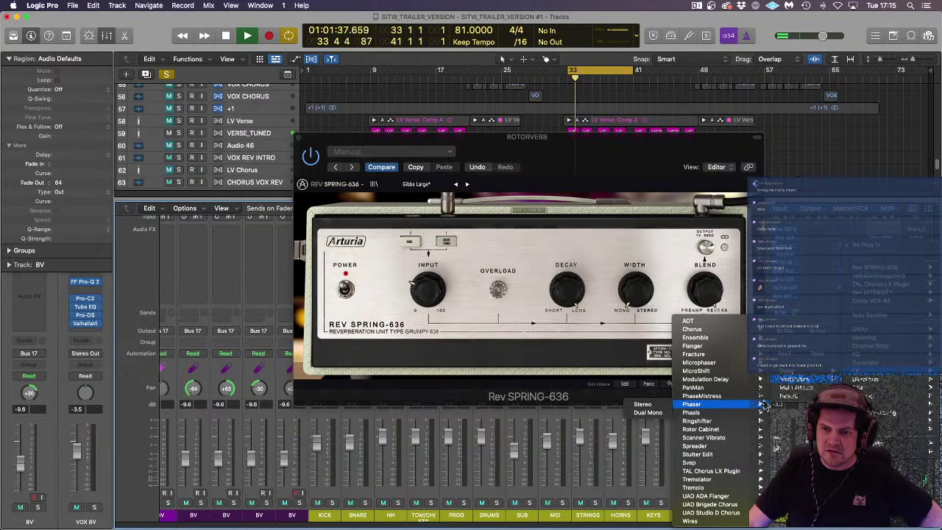
mouse_move(728, 430)
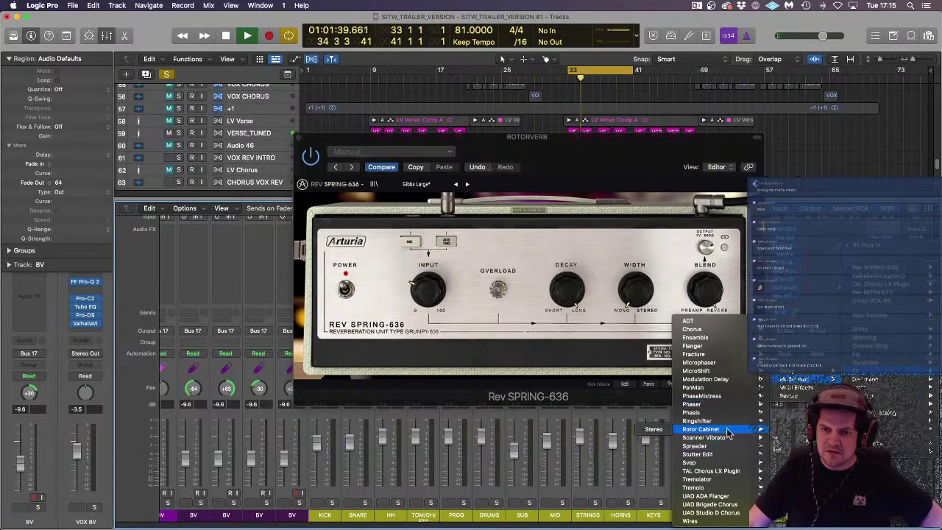
click(653, 430)
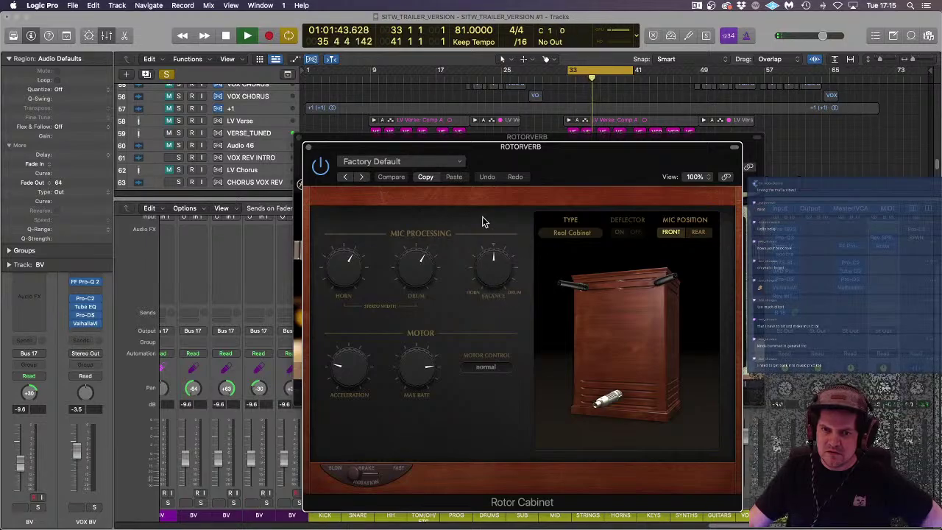
click(413, 162)
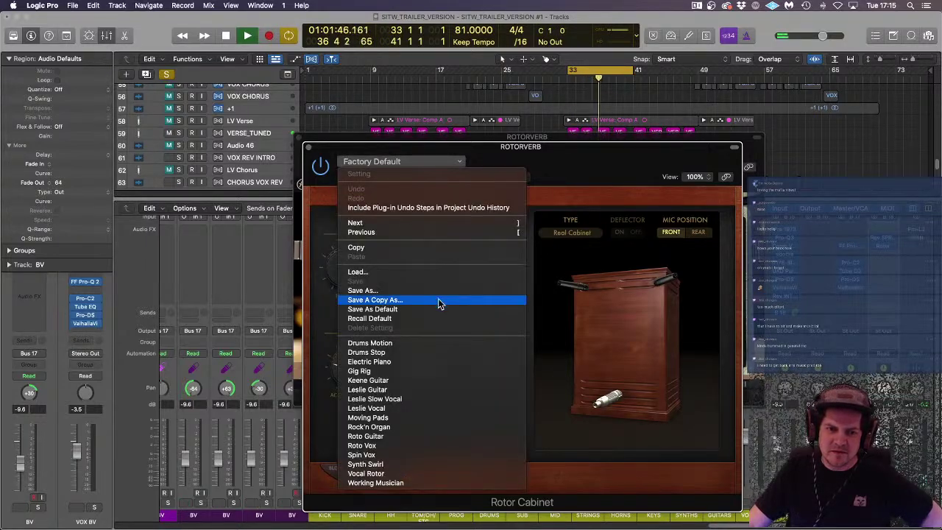
click(436, 400)
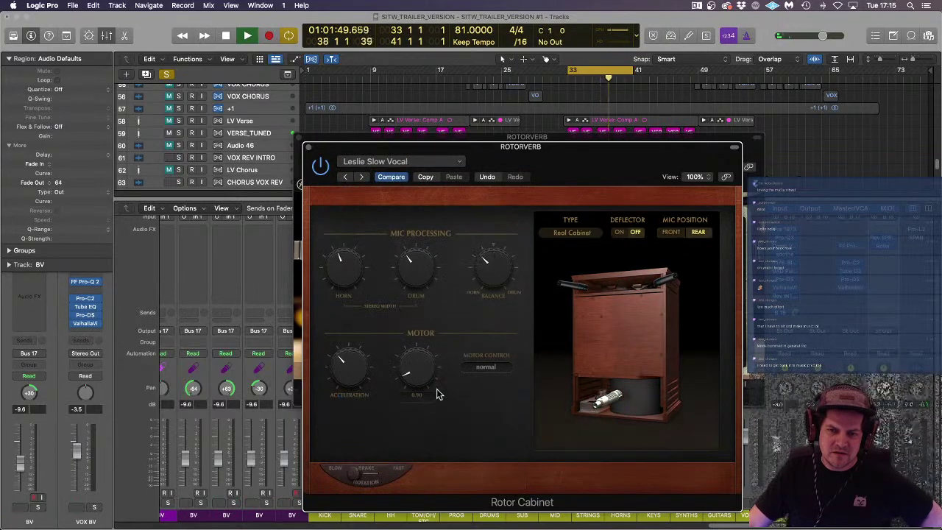
Step: Raise the Rotor Cabinet's acceleration and max rate, set the mic position to Front, and keep motor control on normal
click(363, 485)
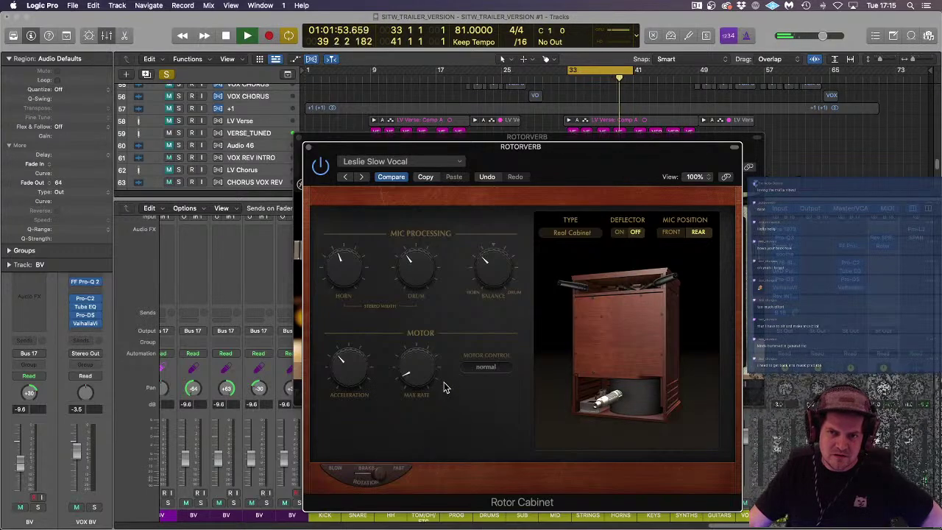
drag(350, 379, 345, 321)
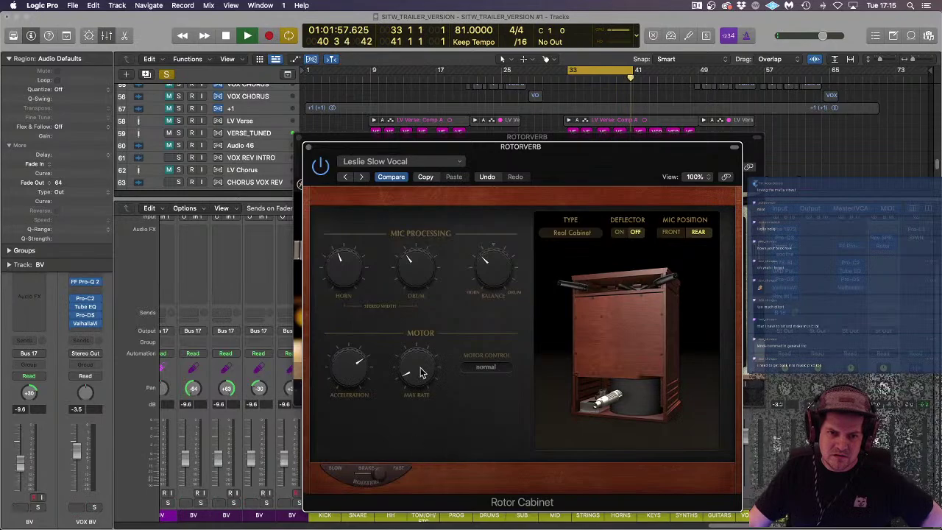
drag(422, 373, 424, 352)
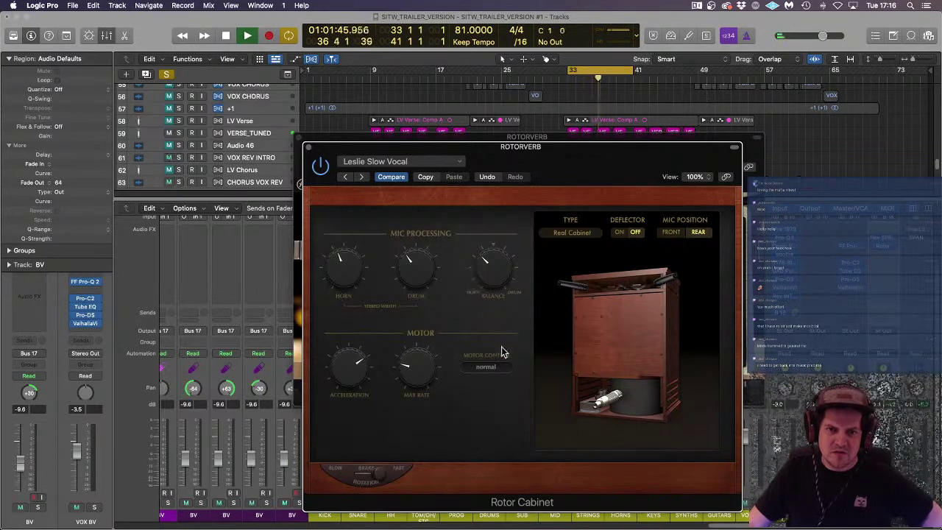
click(674, 234)
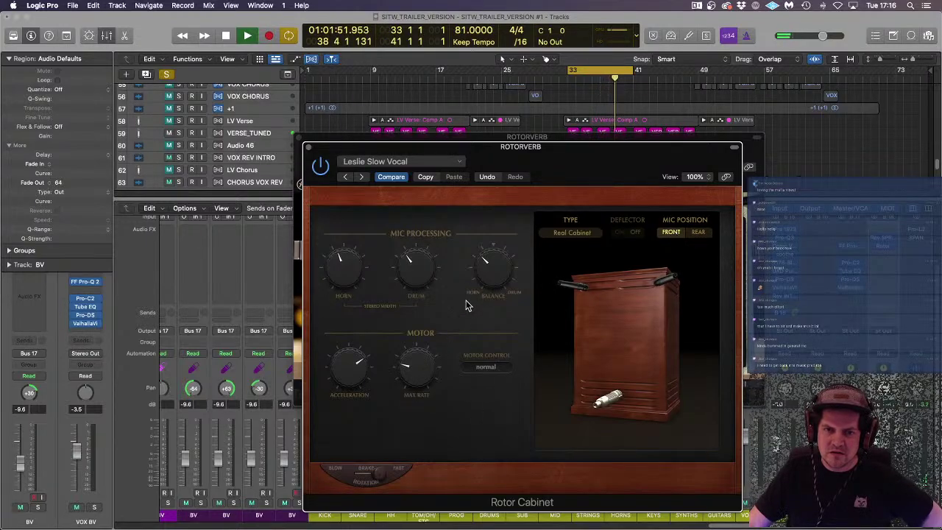
click(485, 366)
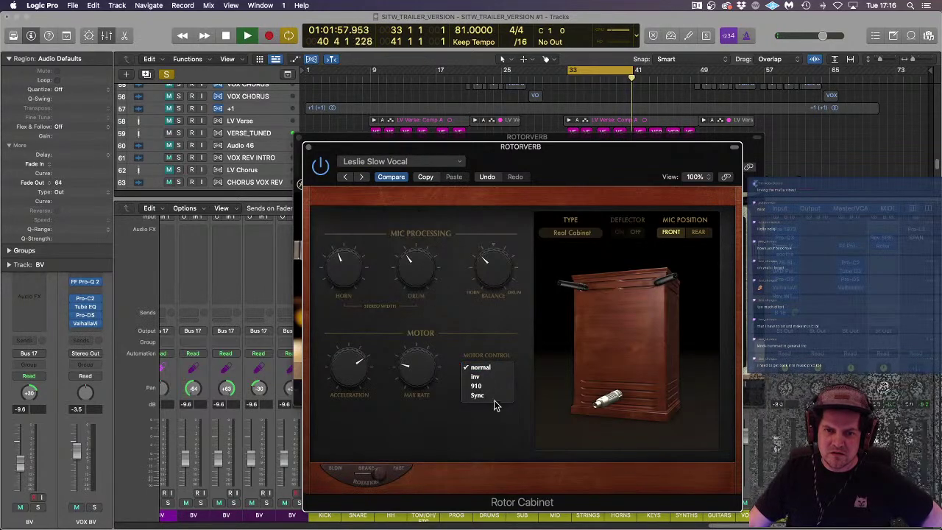
click(480, 366)
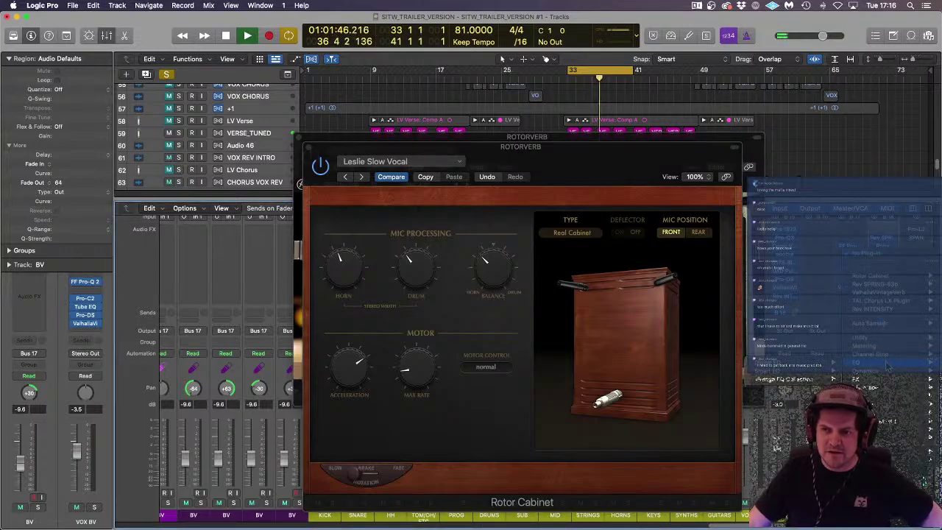
Step: Insert Pro-Q3 on the ROTORVERB channel with a 12 dB/oct low cut at about 225 Hz and a bell cut near 1 kHz
mouse_move(773, 363)
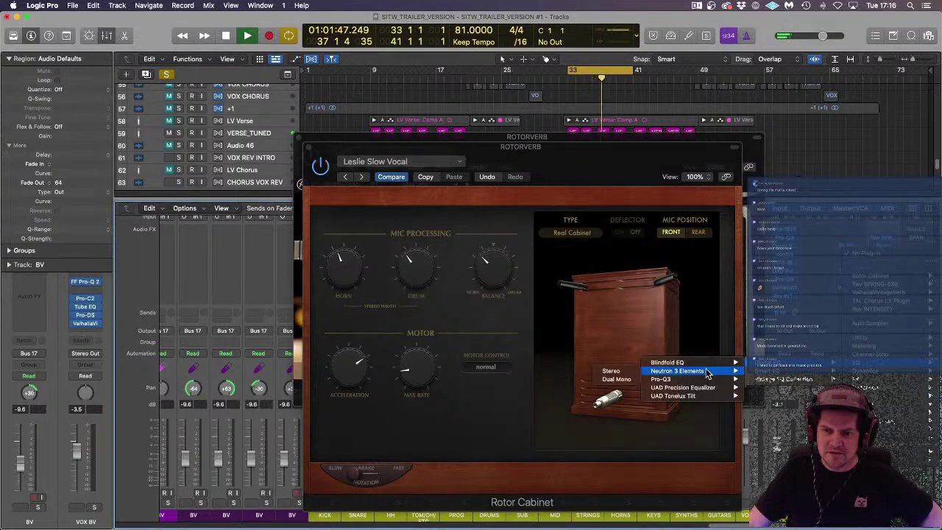
click(662, 380)
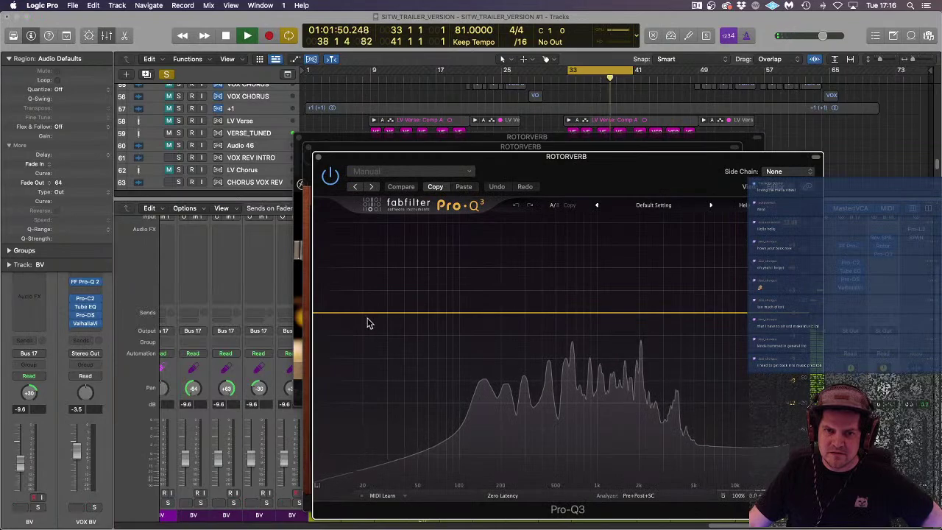
drag(326, 315, 473, 316)
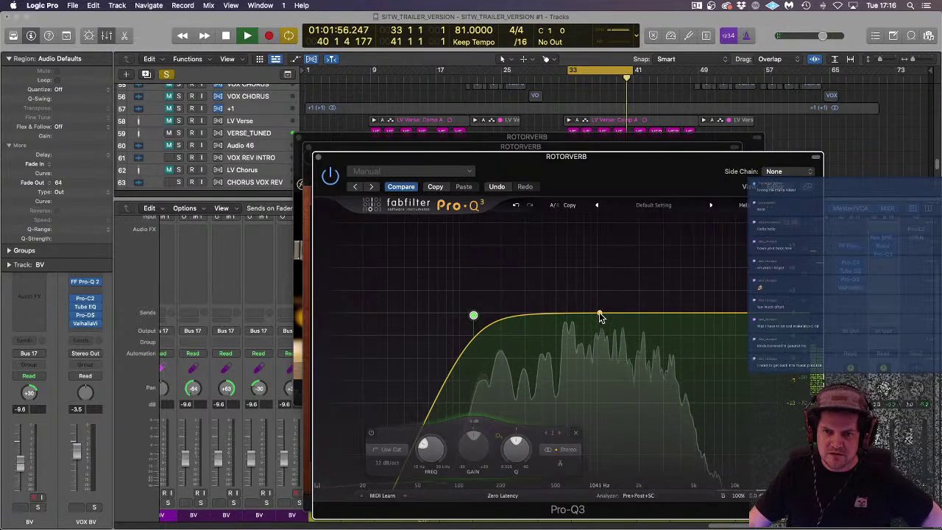
drag(601, 317, 597, 341)
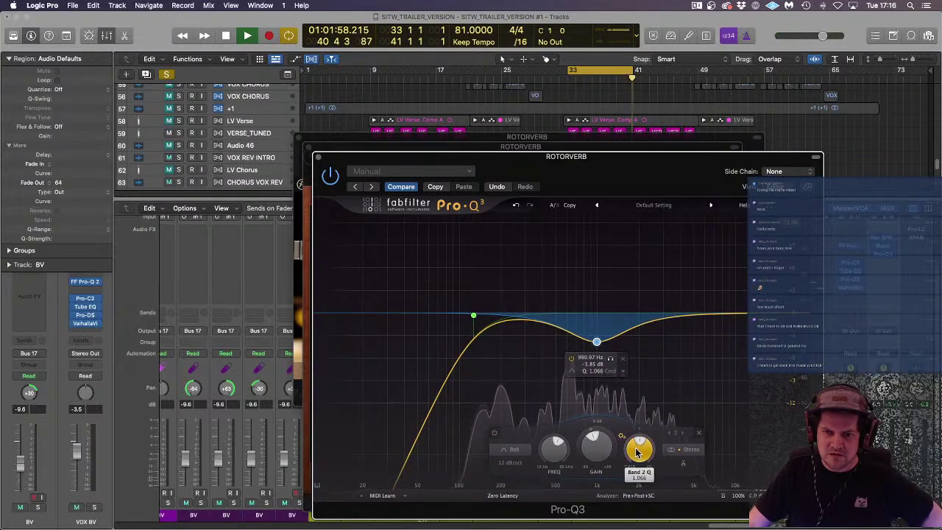
drag(638, 452, 640, 440)
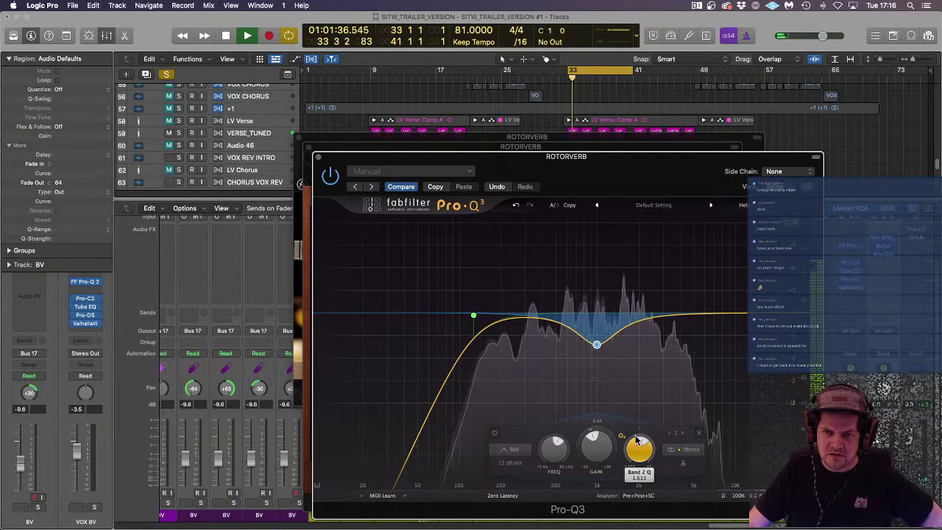
drag(598, 343, 599, 360)
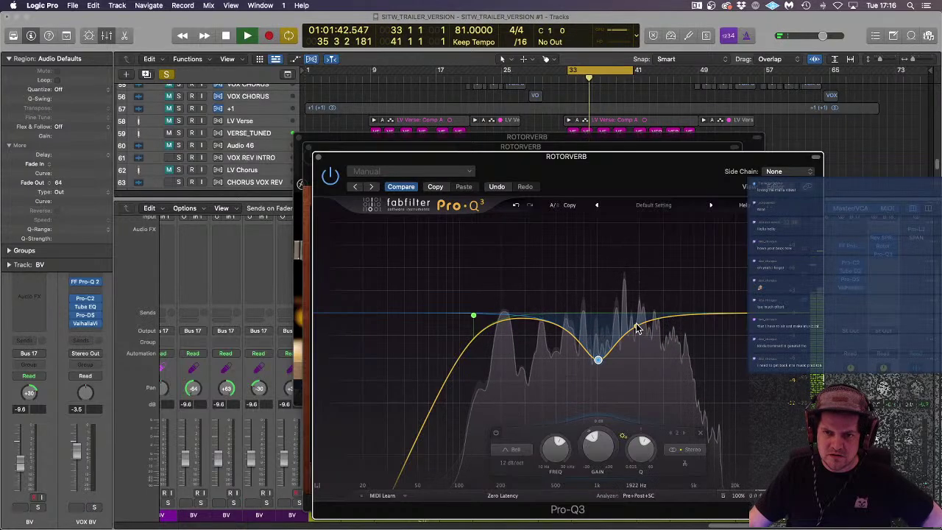
drag(475, 318, 507, 316)
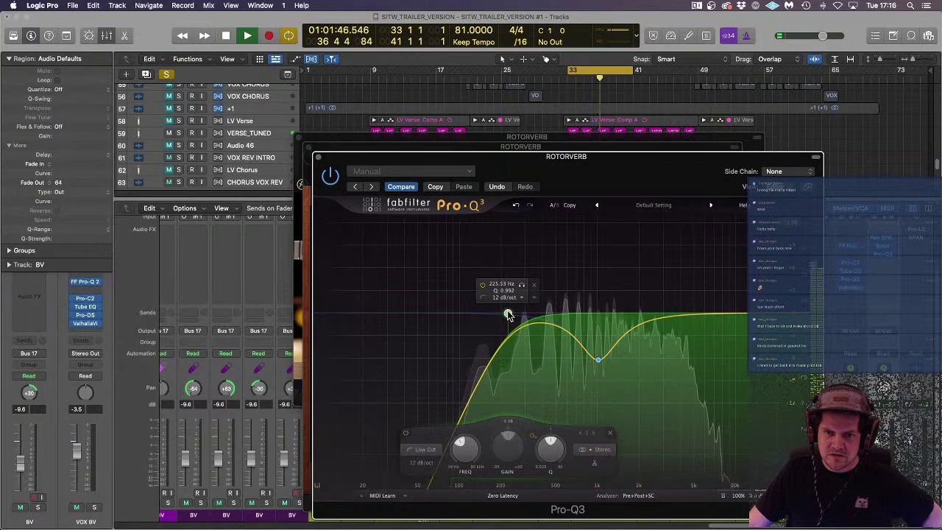
Step: Turn off solo to hear the full mix and close all the ROTORVERB plug-in windows
click(316, 157)
key(s)
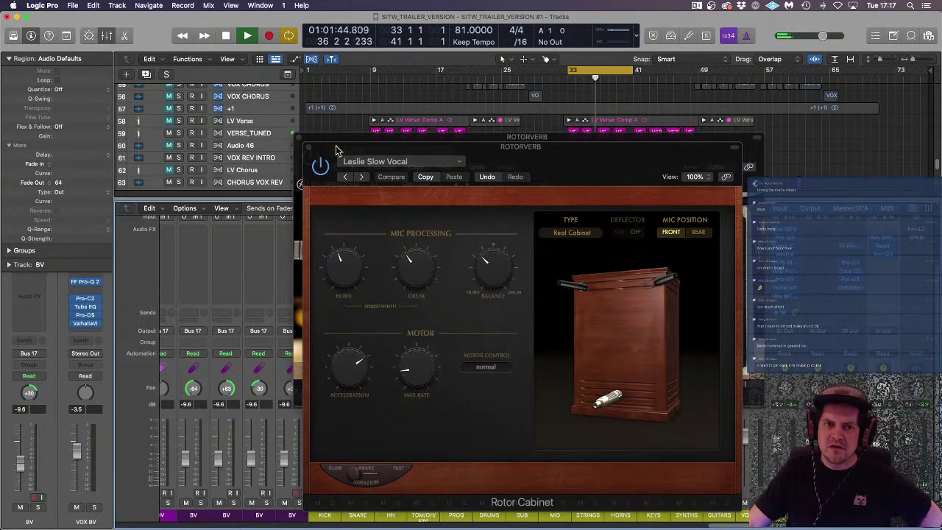
click(306, 146)
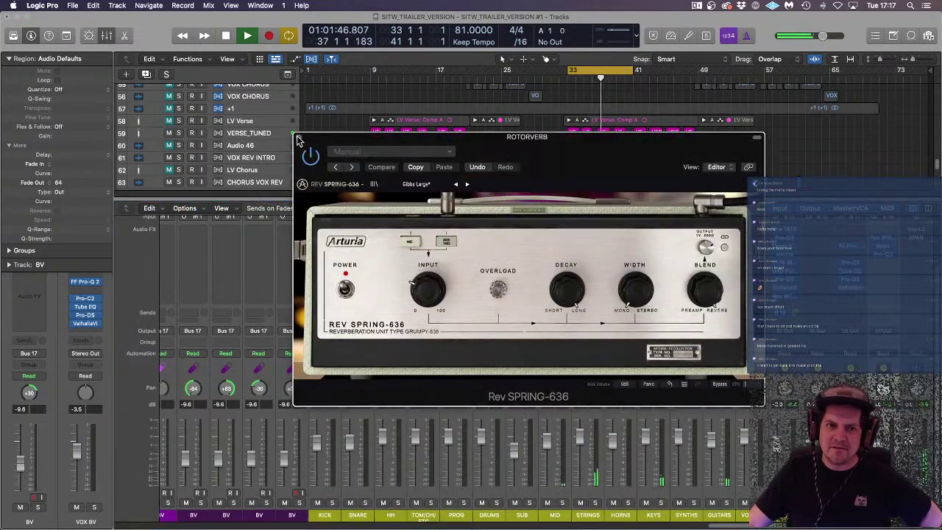
click(300, 136)
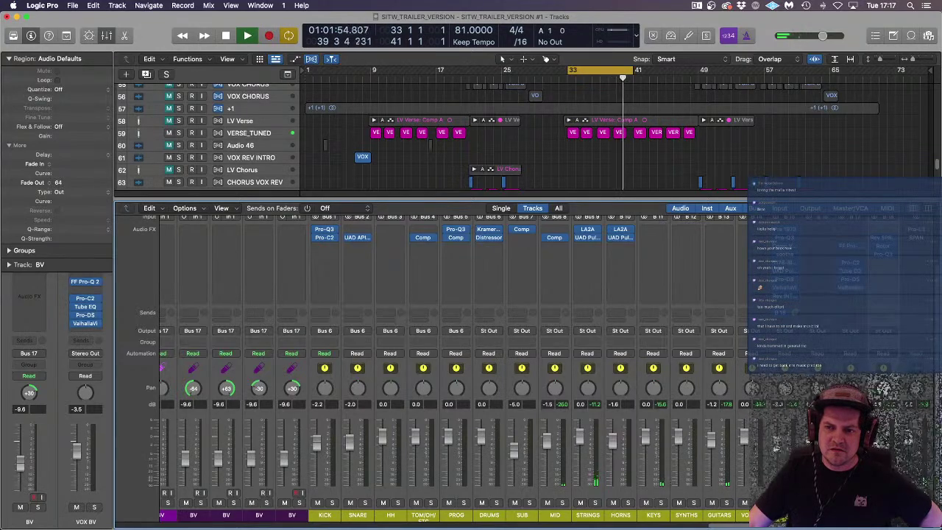
Step: Check the Comp VCA-65 on VOX LEAD, fine-tune the input of its UA 1176 Rev A, and switch off cycle playback
click(789, 252)
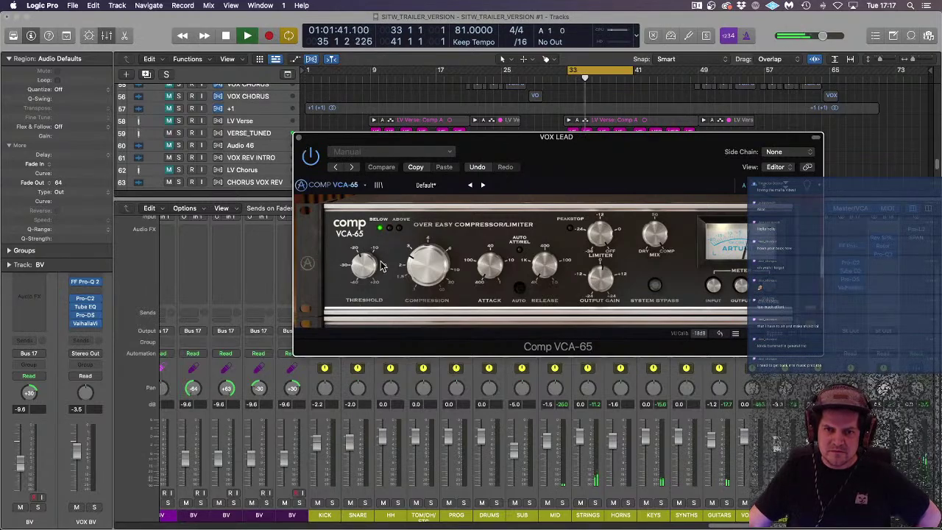
click(301, 138)
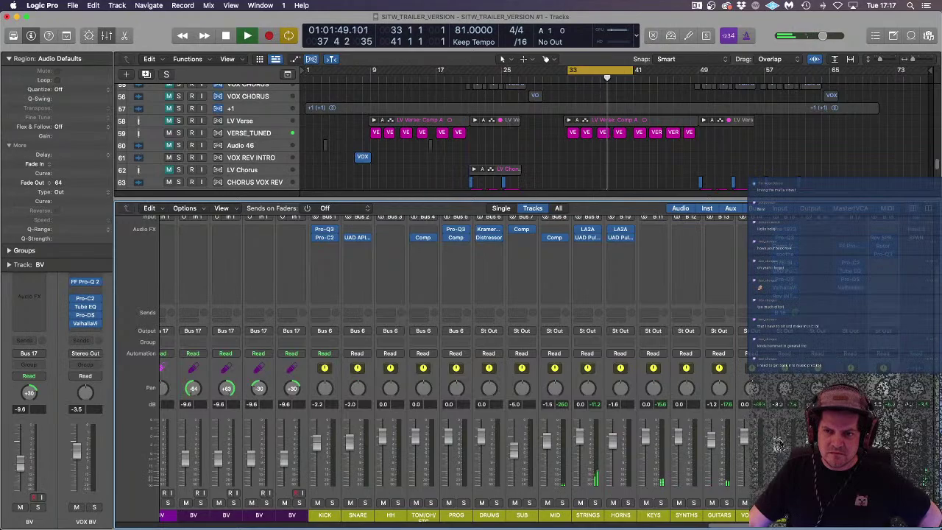
click(788, 265)
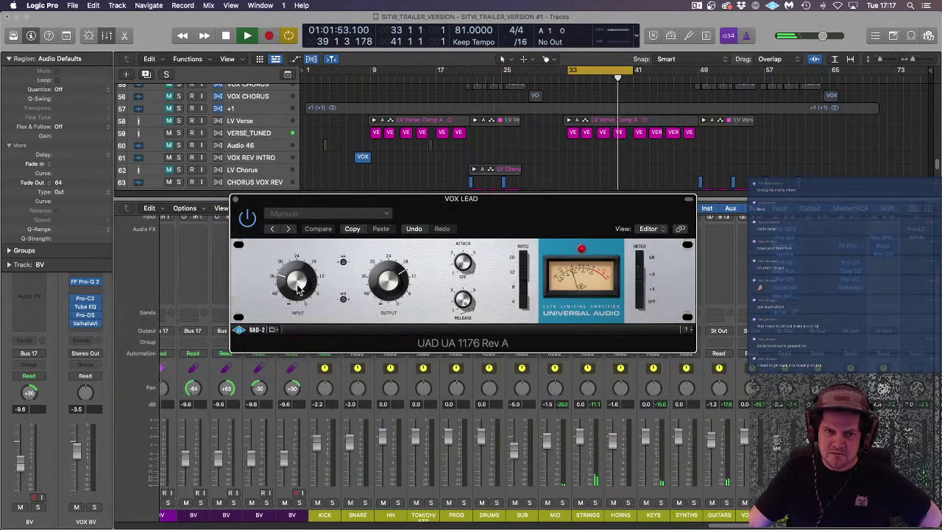
drag(296, 283, 298, 285)
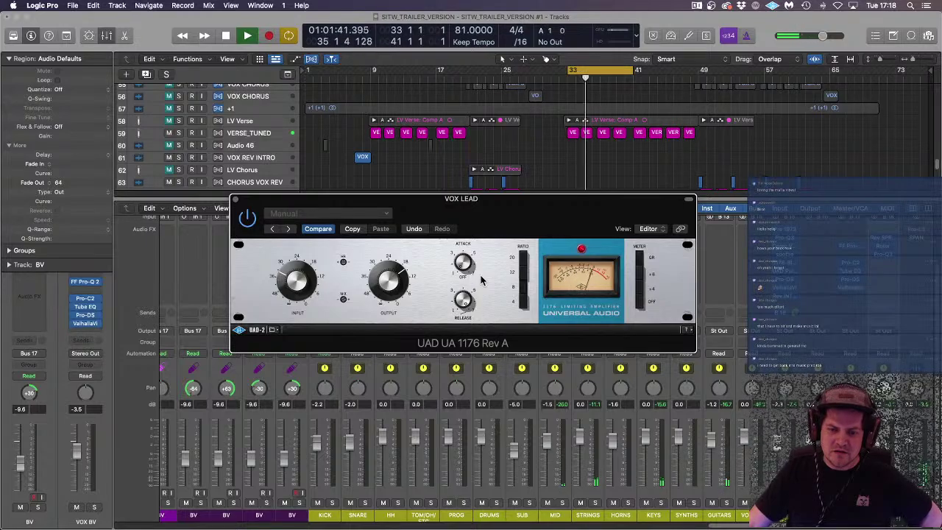
click(590, 70)
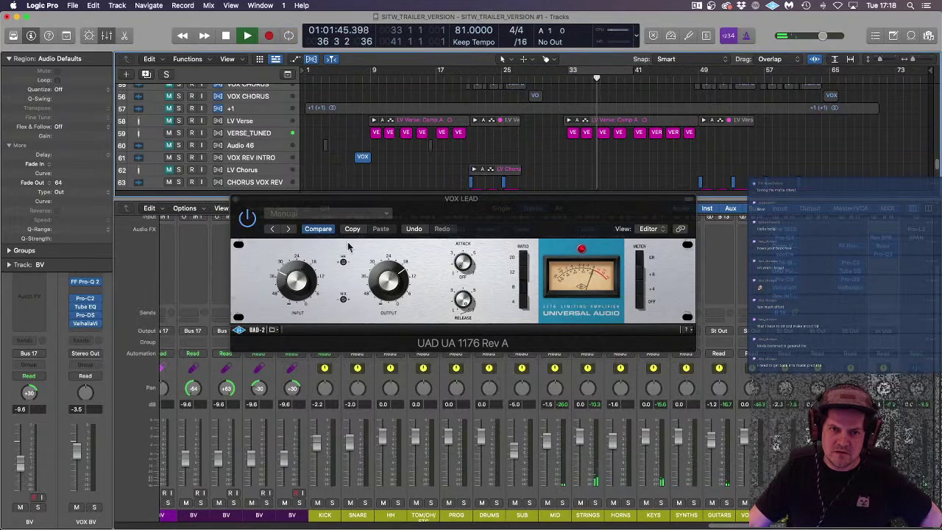
click(235, 200)
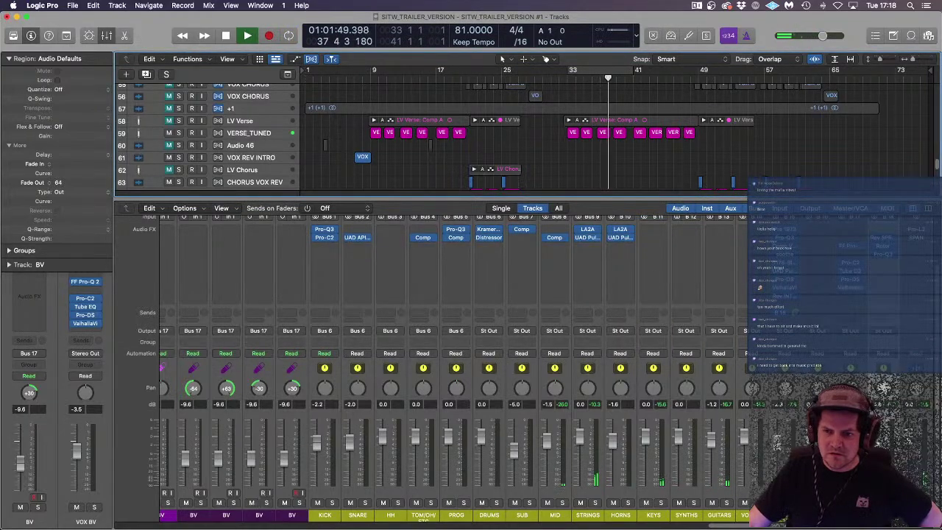
Step: Adjust the high-frequency boost of the Pultec EQP-1A on the STRINGS channel
click(588, 515)
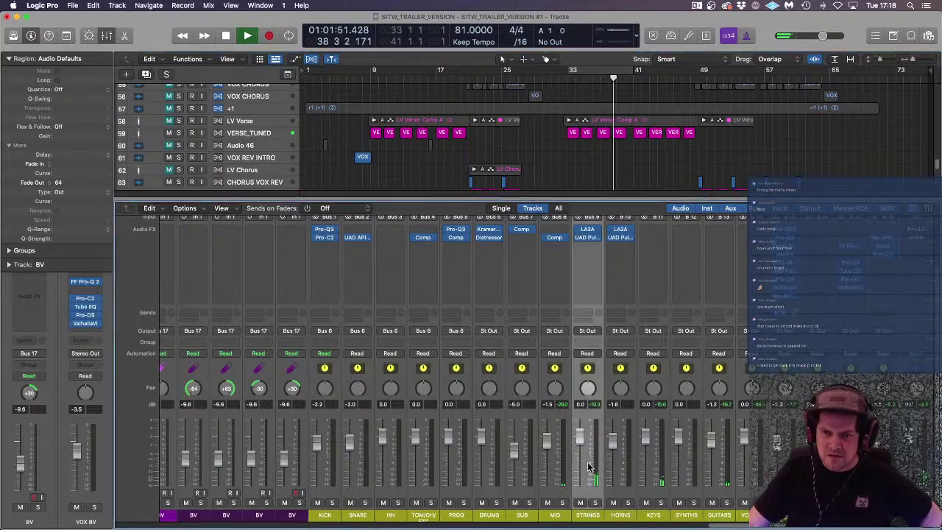
click(587, 237)
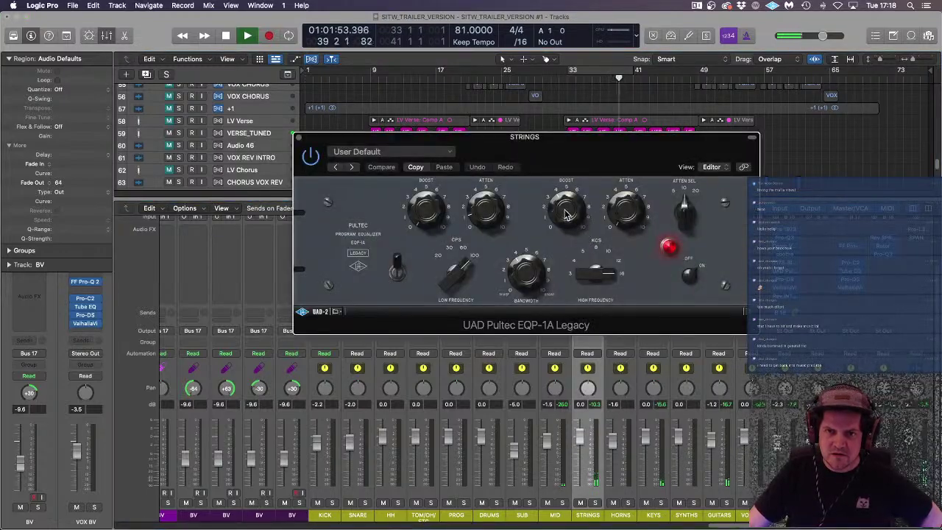
drag(566, 213, 565, 211)
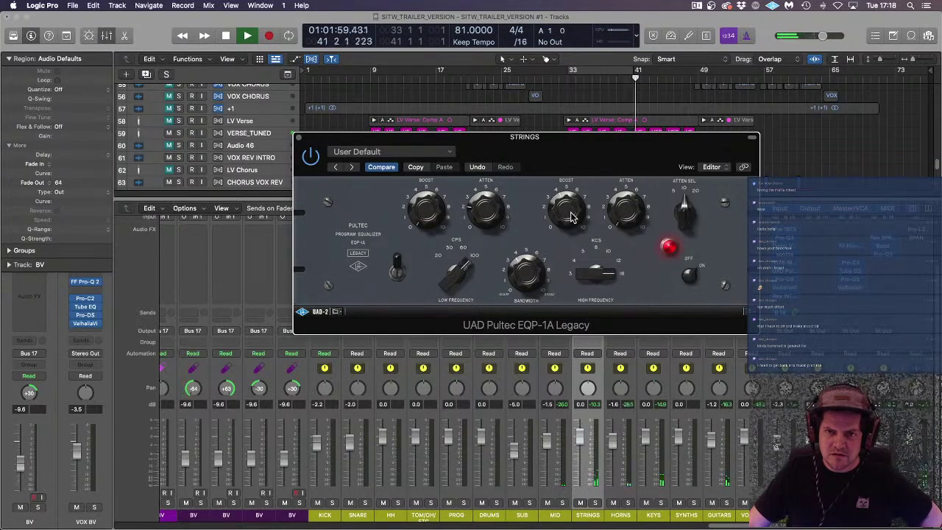
click(298, 139)
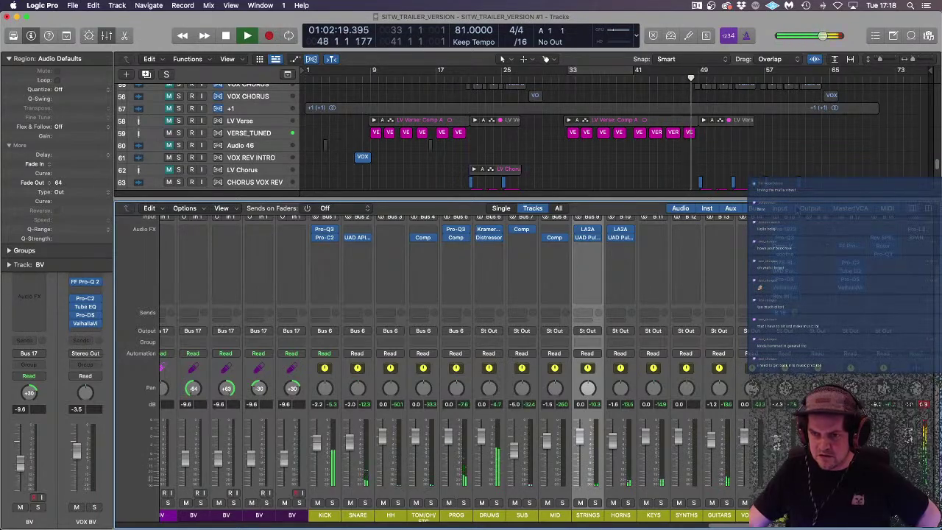
Step: Look over the vocal and BV tracks in the arrangement with the mixer hidden, and bring the mixer back
key(x)
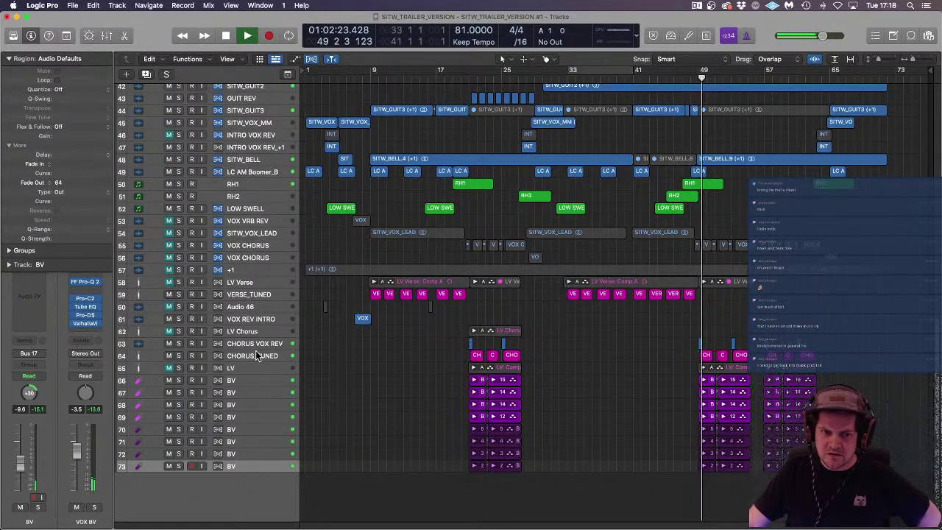
key(x)
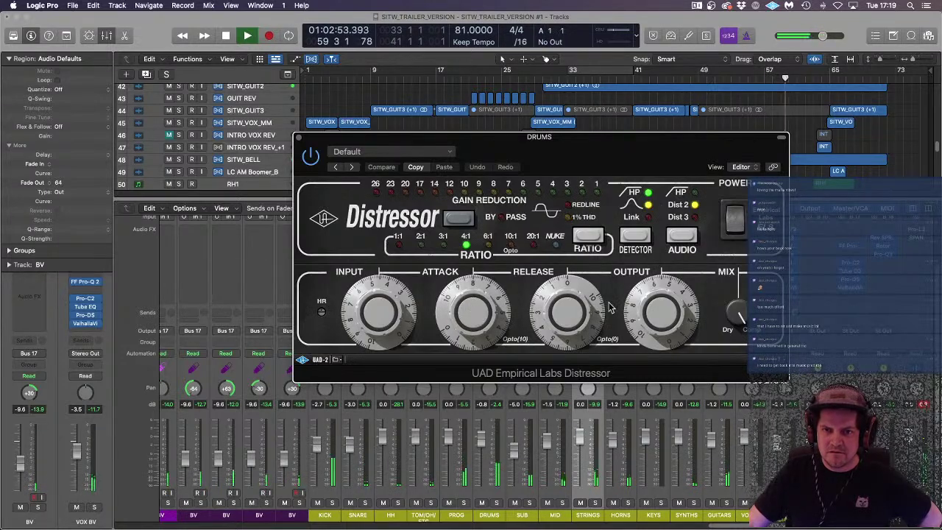
Step: Fine-tune the output of the Distressor on the DRUMS channel, close the plug-in and play the song from the beginning
drag(663, 315, 666, 321)
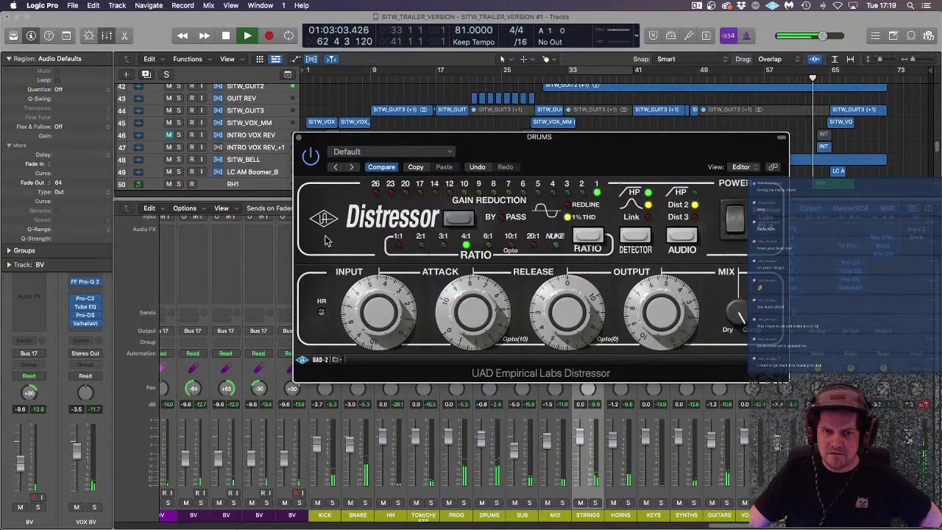
click(299, 138)
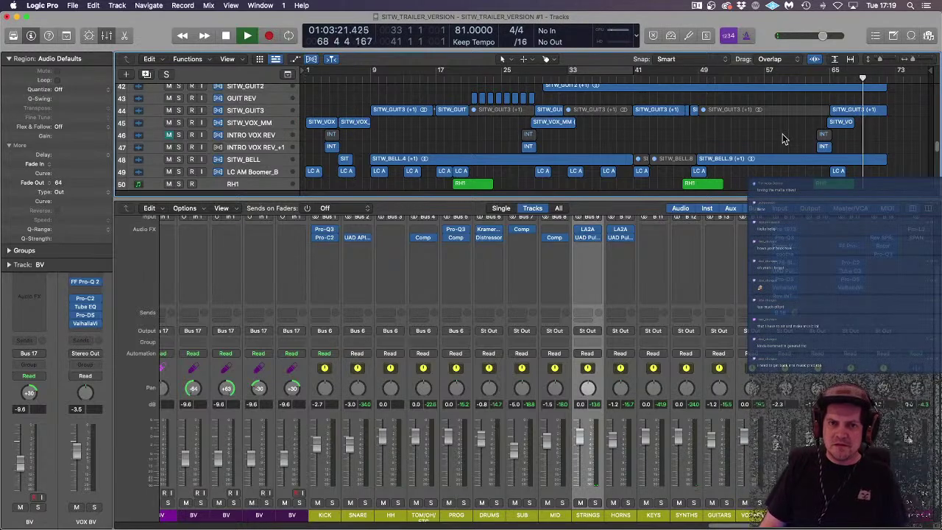
key(space)
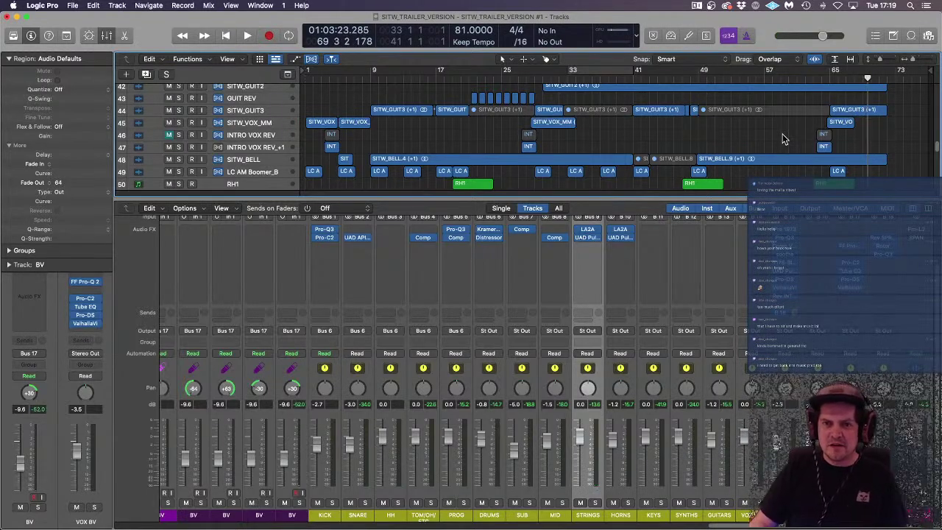
key(Return)
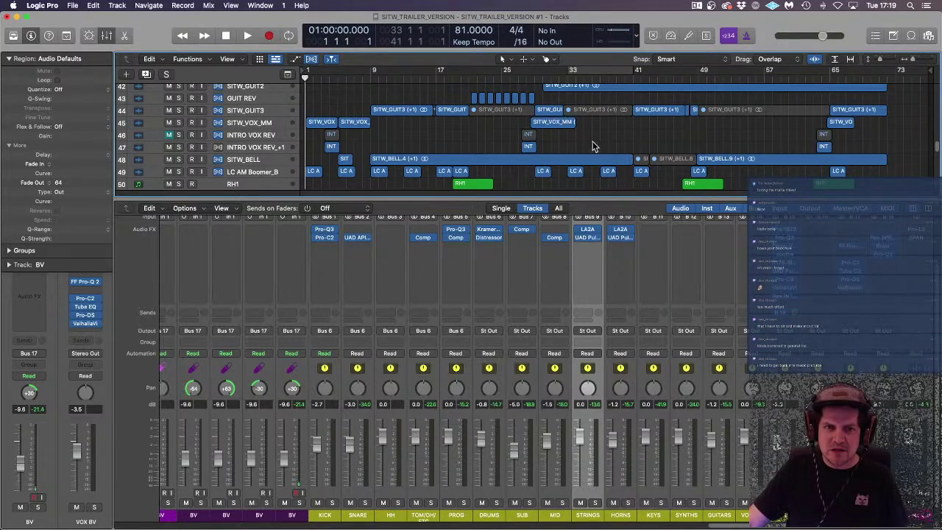
key(space)
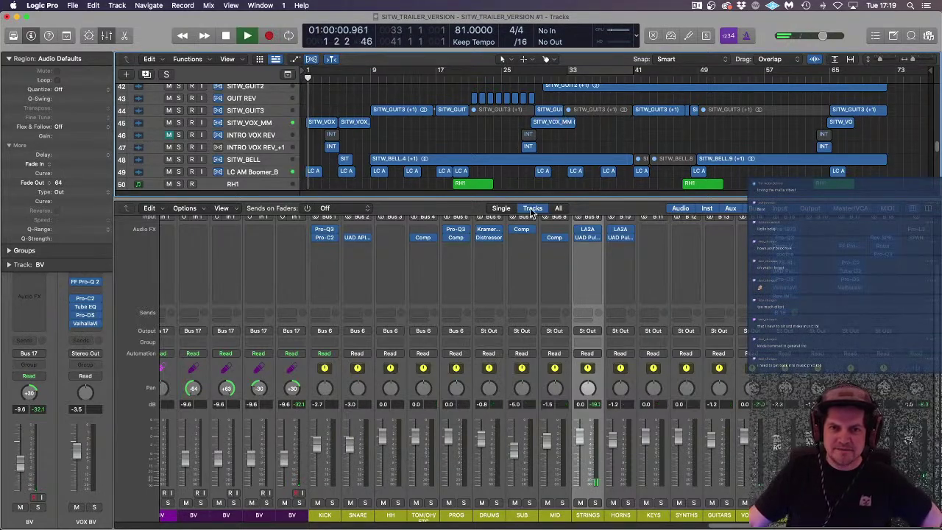
Step: Hide the mixer, create an arrangement track for the VOX LEAD bus from VERSE_TUNED's output strip, and move it below the last BV track
key(x)
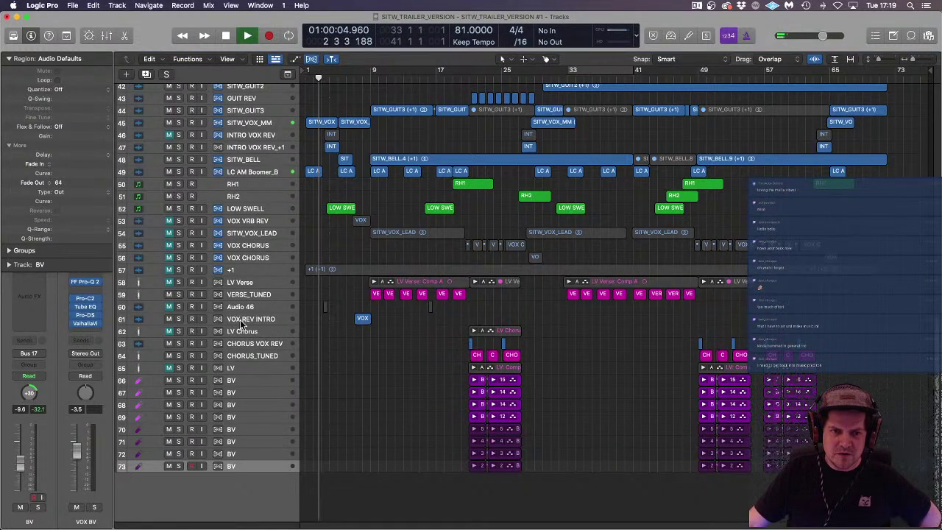
click(245, 293)
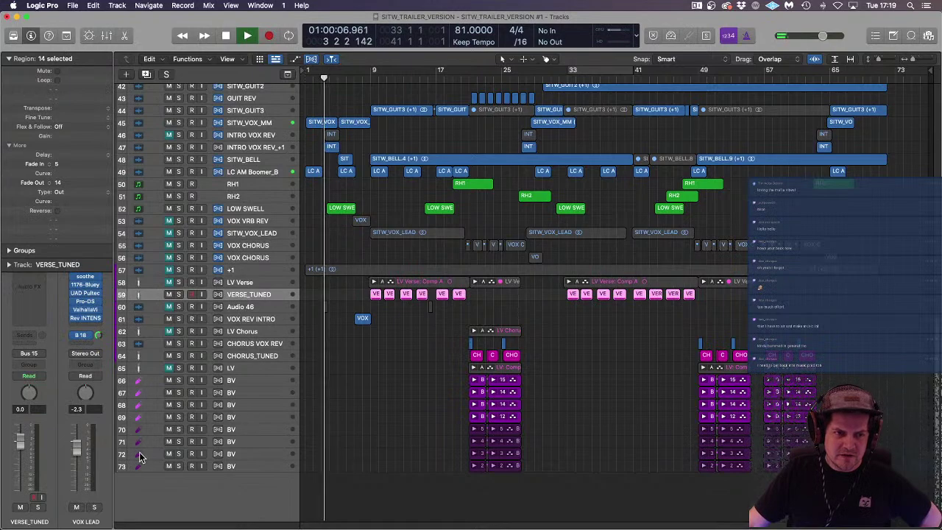
click(73, 376)
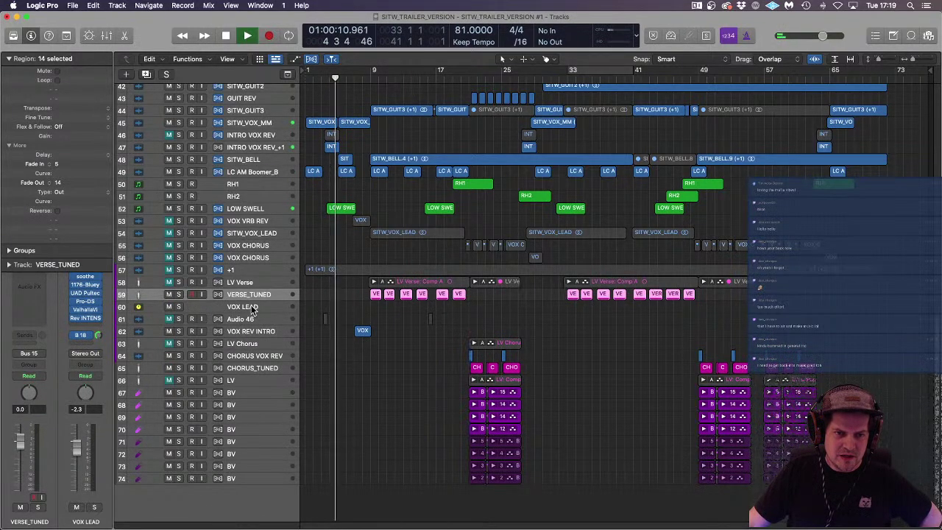
drag(254, 308, 273, 471)
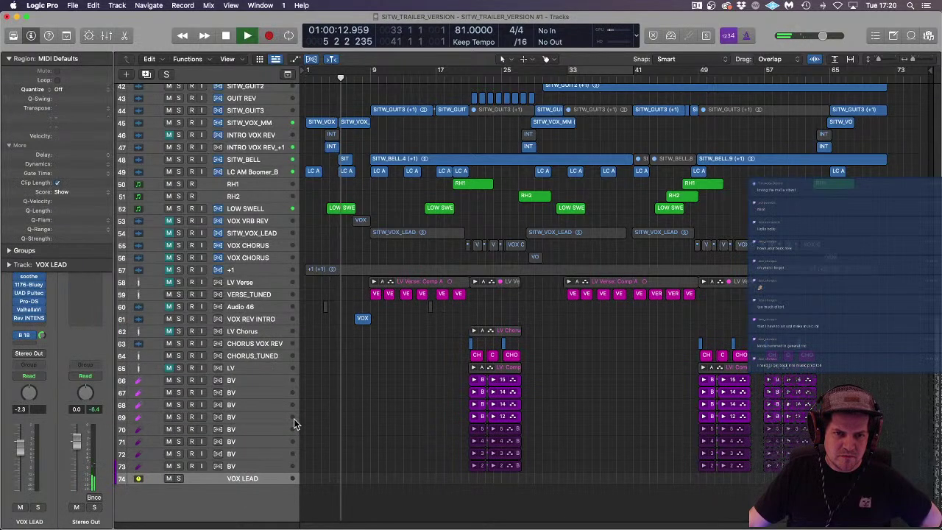
Step: Add a send to Bus 19 on VOX LEAD and rename its aux channel VOX FX
click(35, 343)
mouse_move(67, 356)
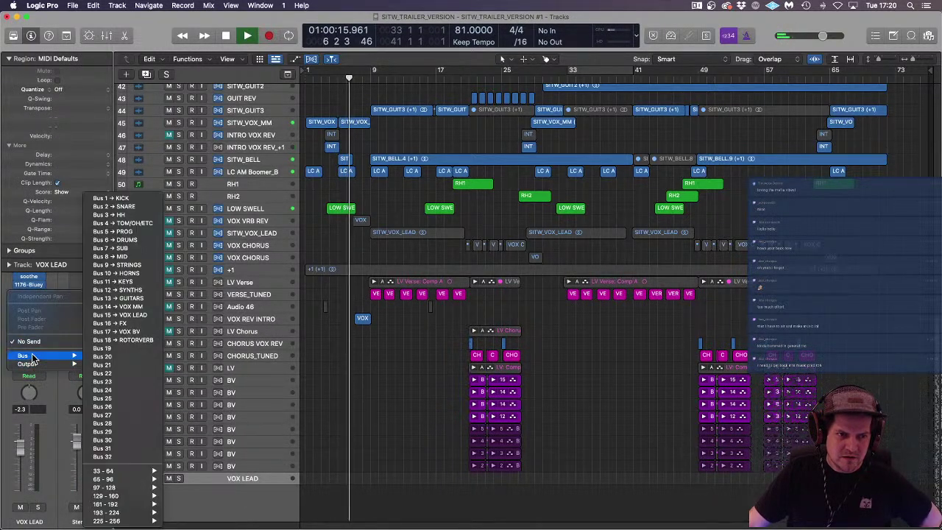
click(129, 348)
double_click(86, 522)
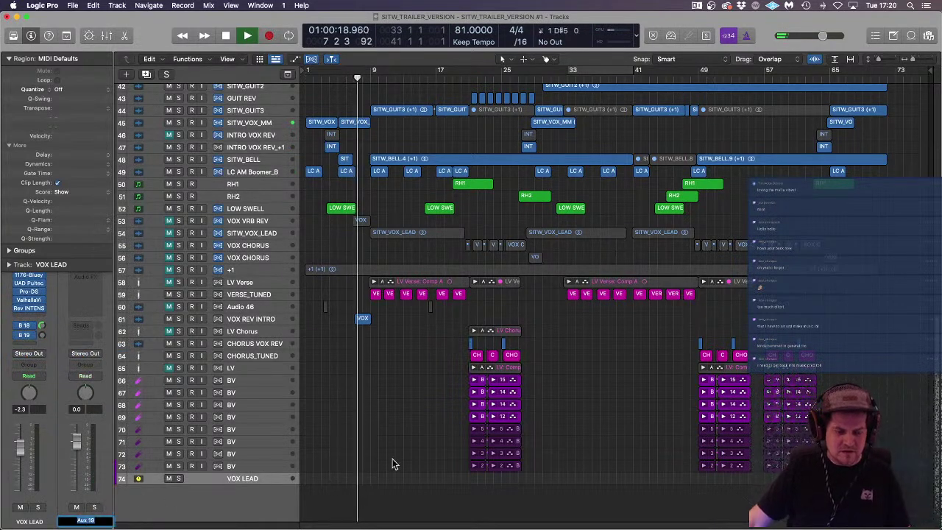
text(VOX FX)
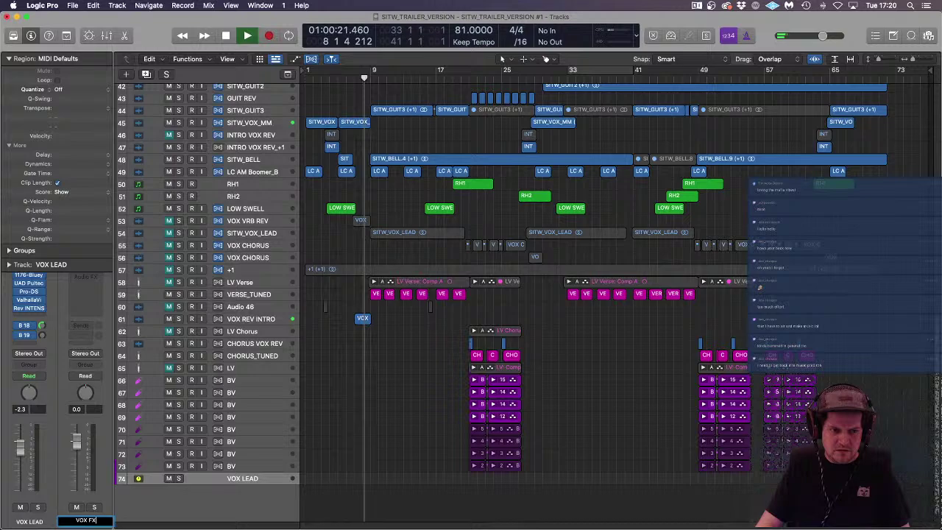
key(Return)
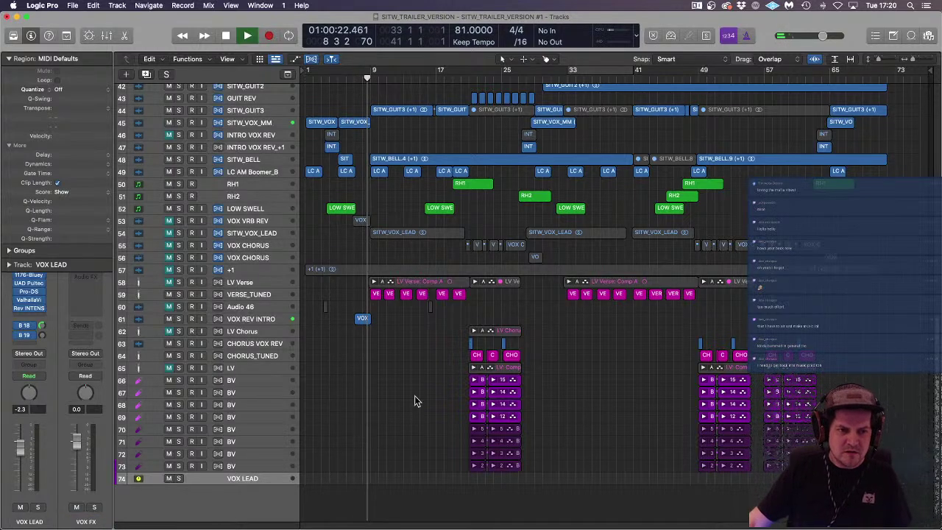
Step: Browse the available plug-ins for the empty audio effect slot of the VOX FX channel
click(85, 277)
mouse_move(153, 378)
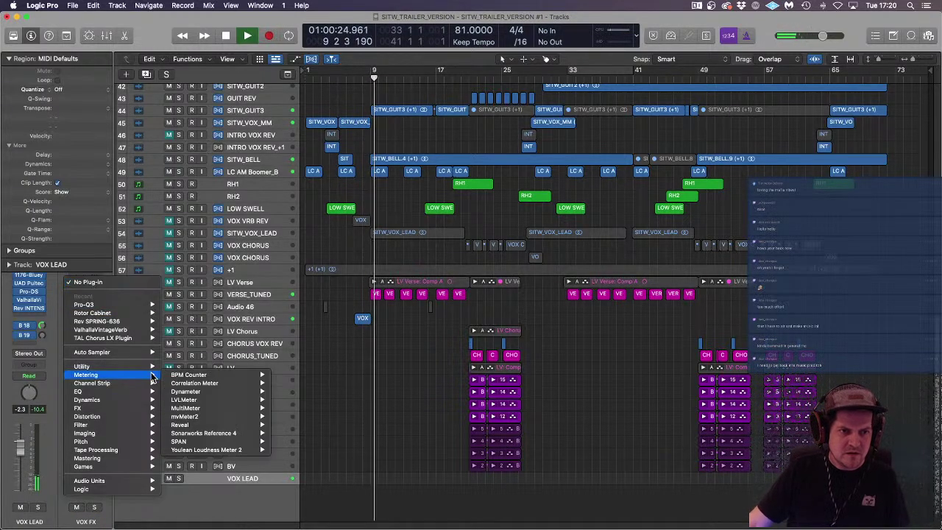
mouse_move(135, 412)
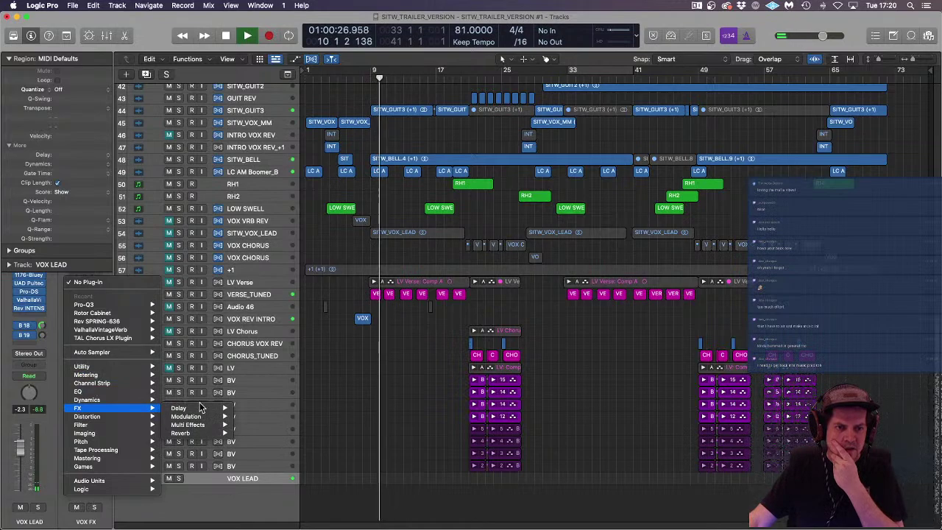
mouse_move(196, 410)
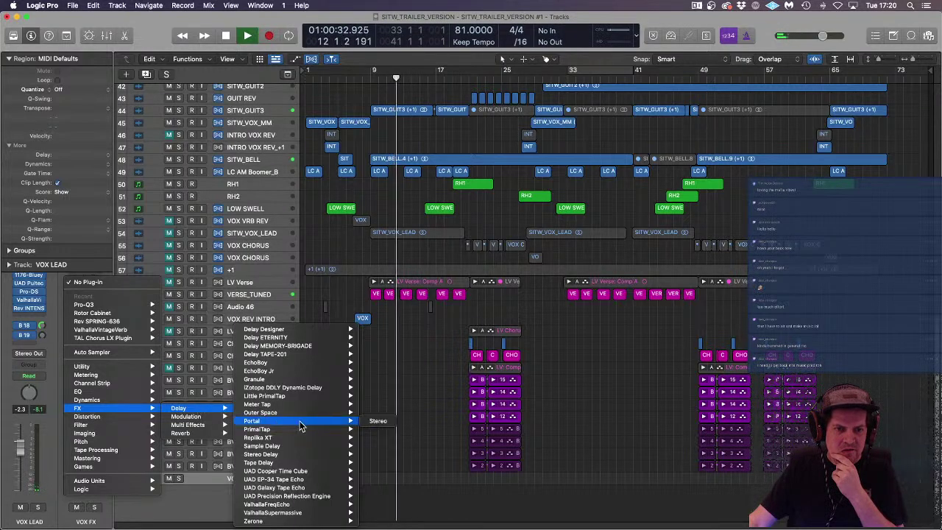
mouse_move(294, 441)
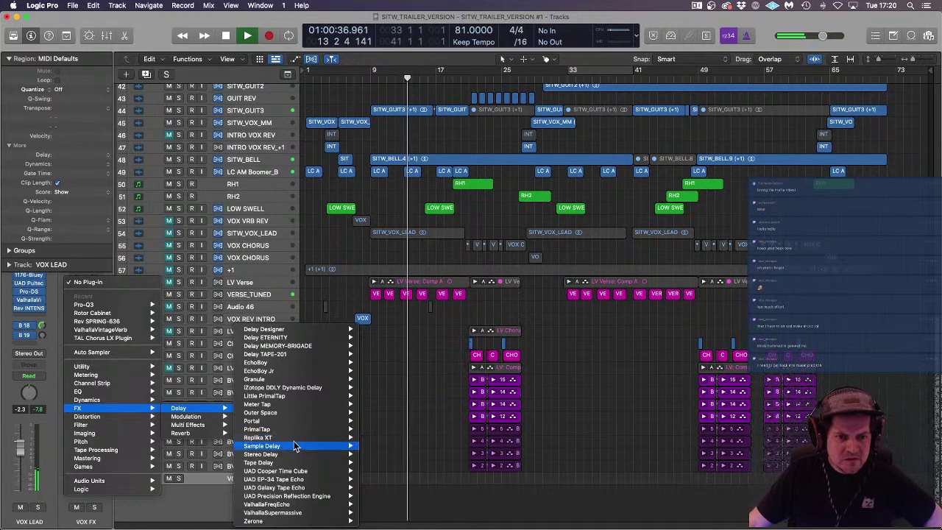
click(397, 404)
Step: Stop playback and rename the VOX FX channel strip to VOX RADIO
key(space)
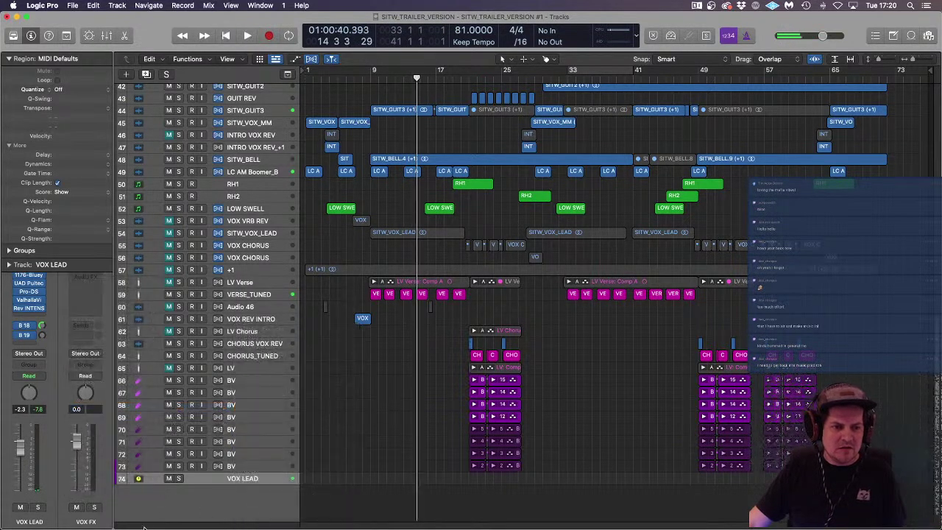
double_click(88, 521)
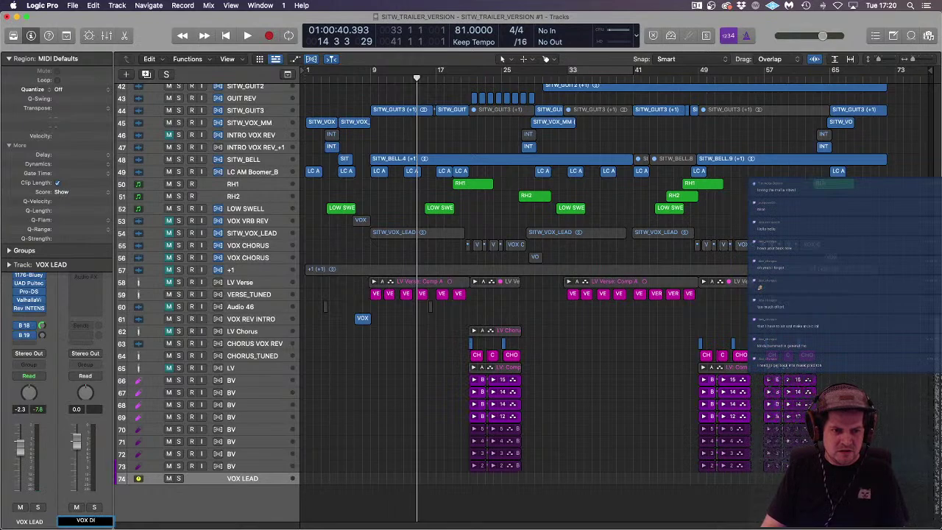
key(Return)
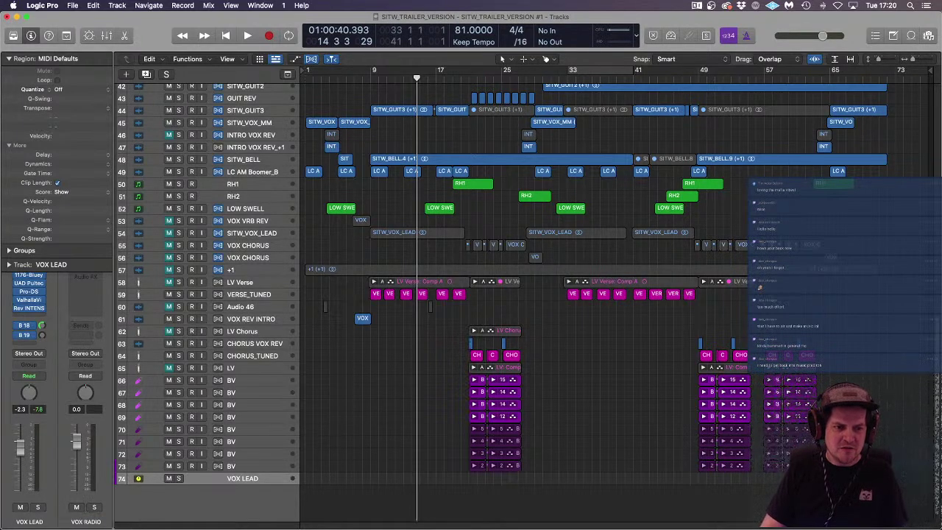
Step: Insert the Speakers distortion plug-in as the first audio effect on the VOX RADIO channel strip
click(85, 276)
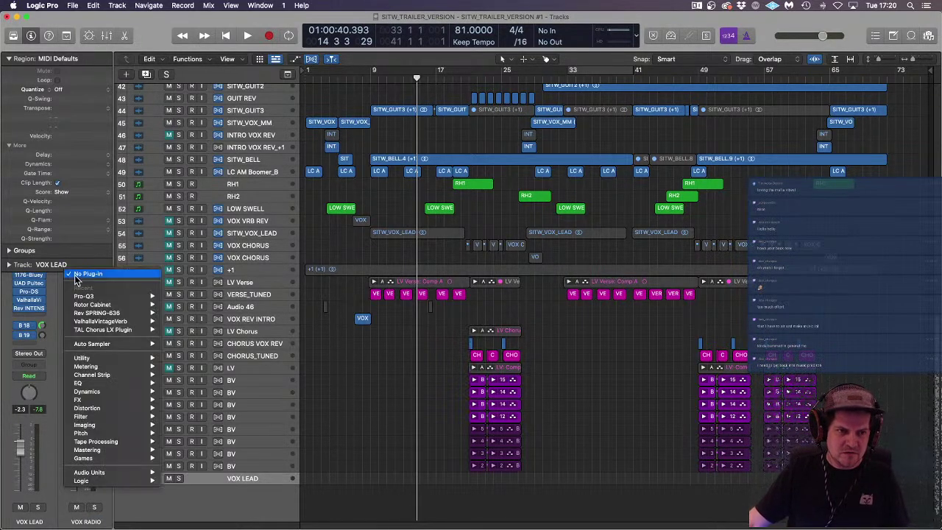
mouse_move(109, 333)
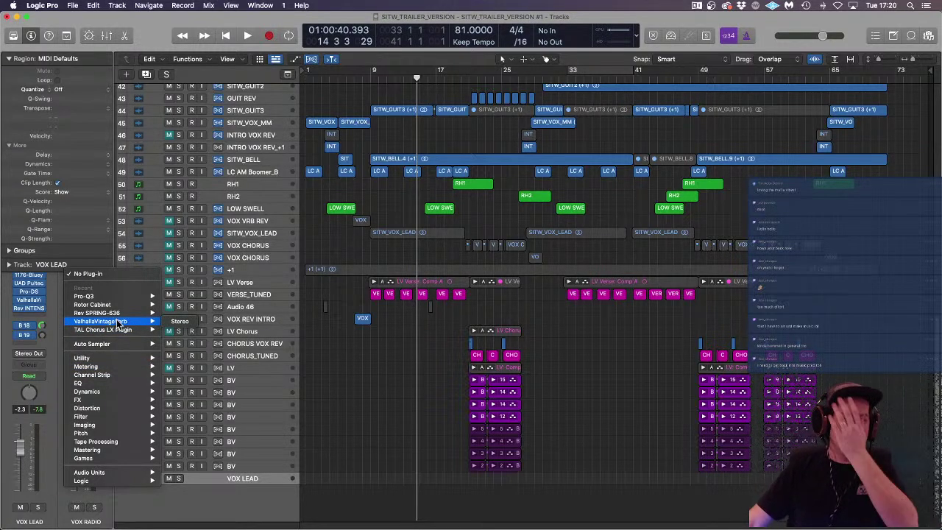
mouse_move(110, 391)
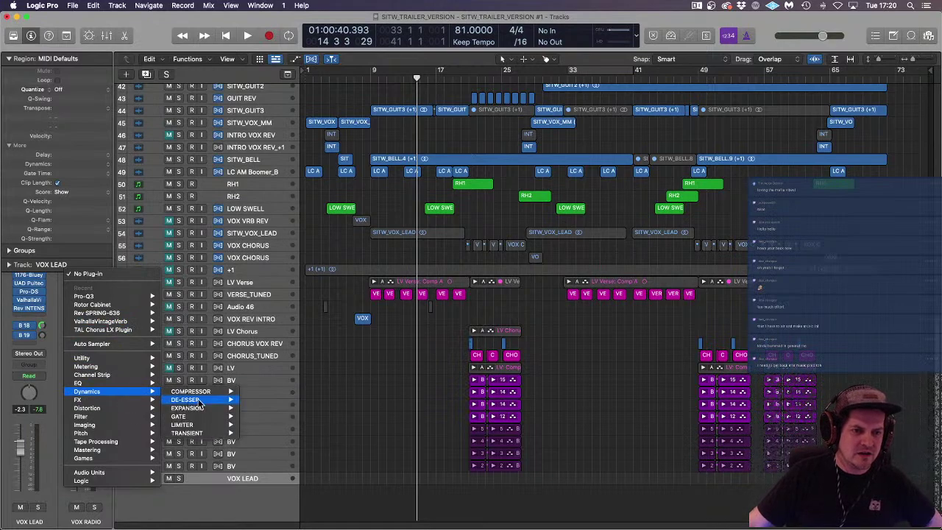
mouse_move(210, 396)
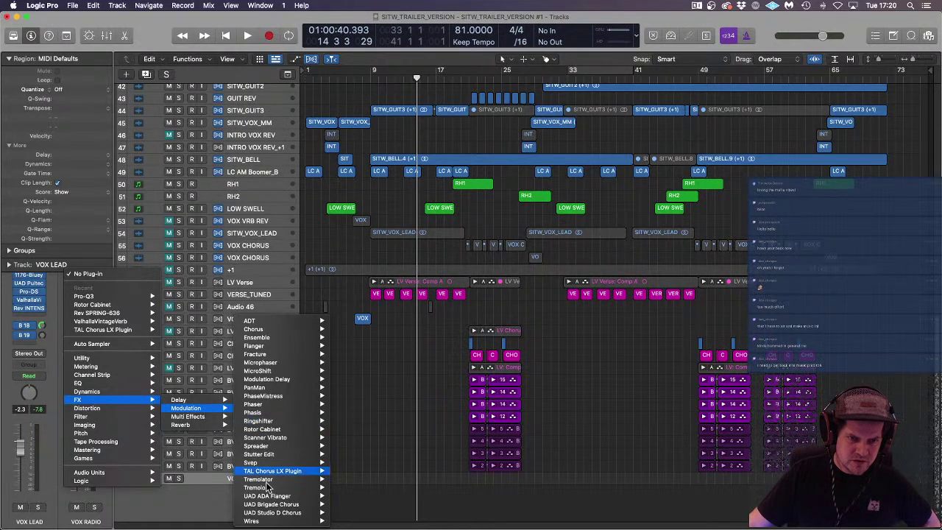
mouse_move(273, 486)
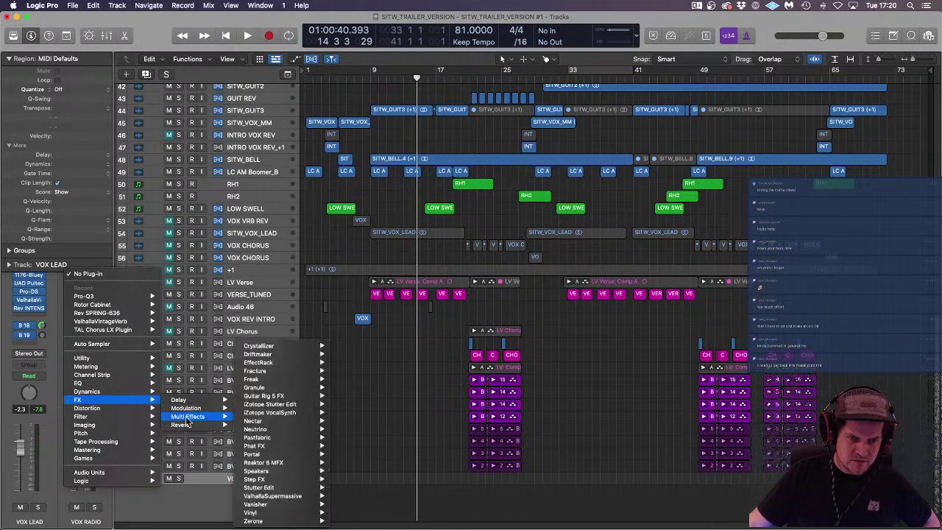
mouse_move(128, 408)
mouse_move(184, 425)
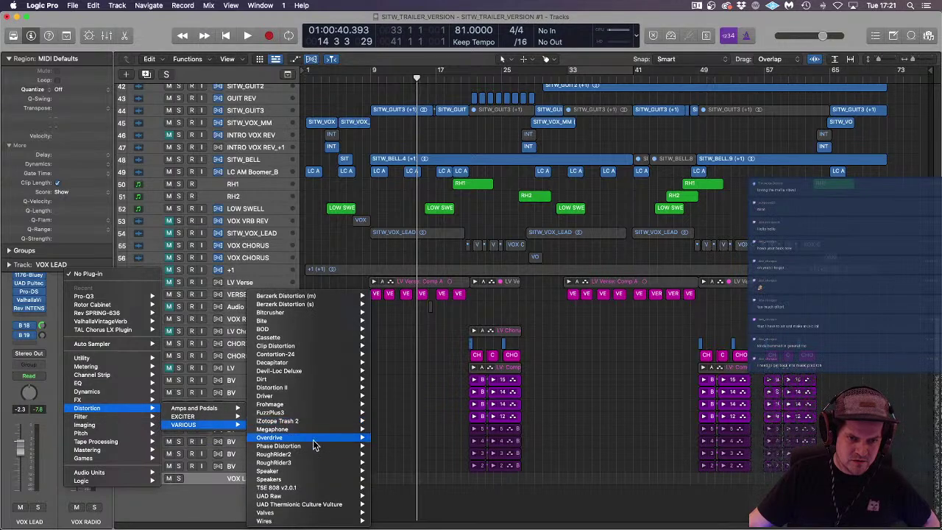
mouse_move(321, 472)
click(380, 480)
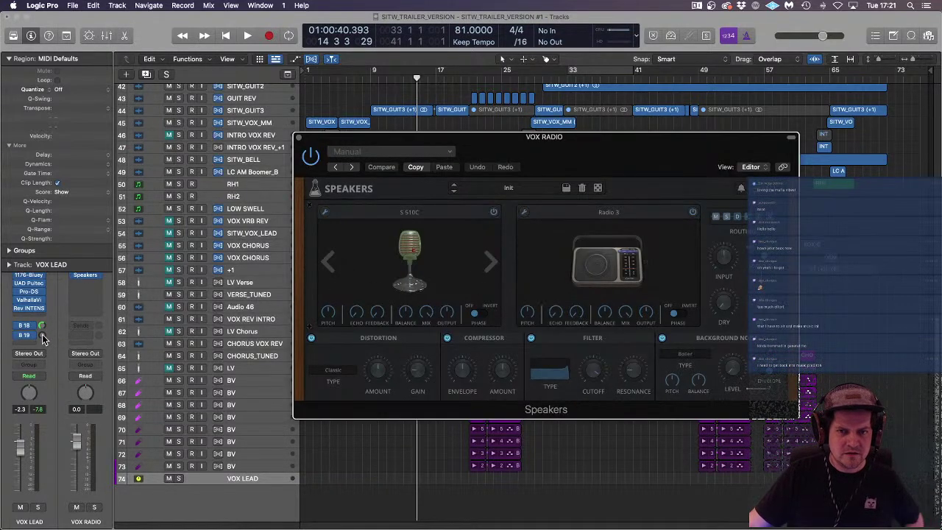
Step: Load the Phone Vox preset in Speakers and save the setting as the plug-in's default
click(506, 185)
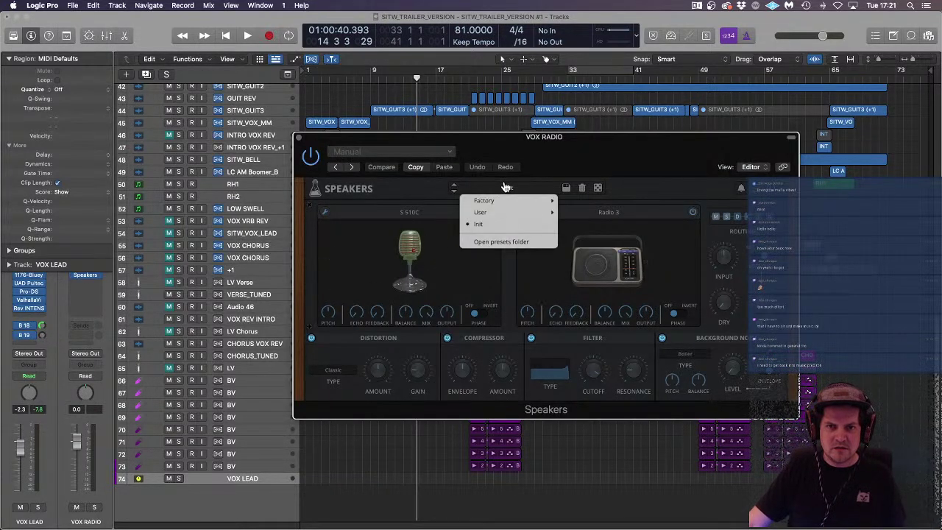
mouse_move(507, 212)
click(587, 213)
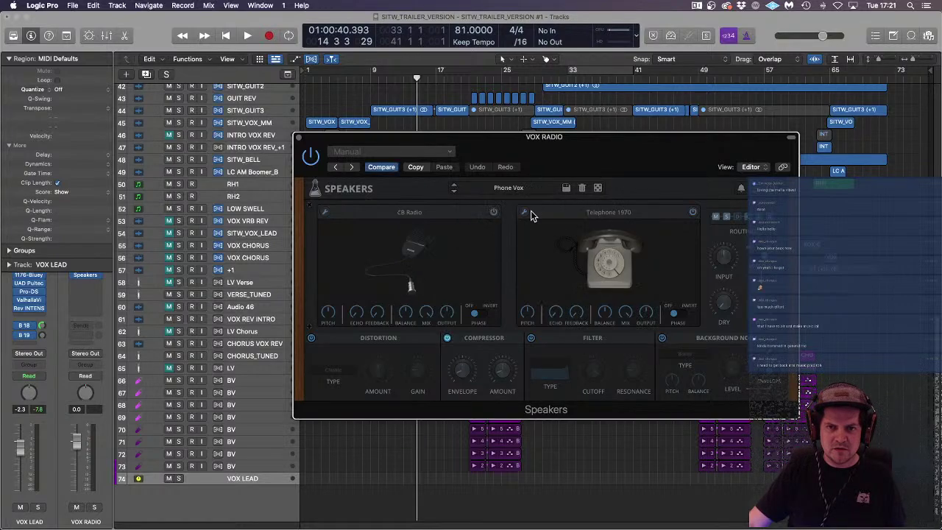
click(402, 153)
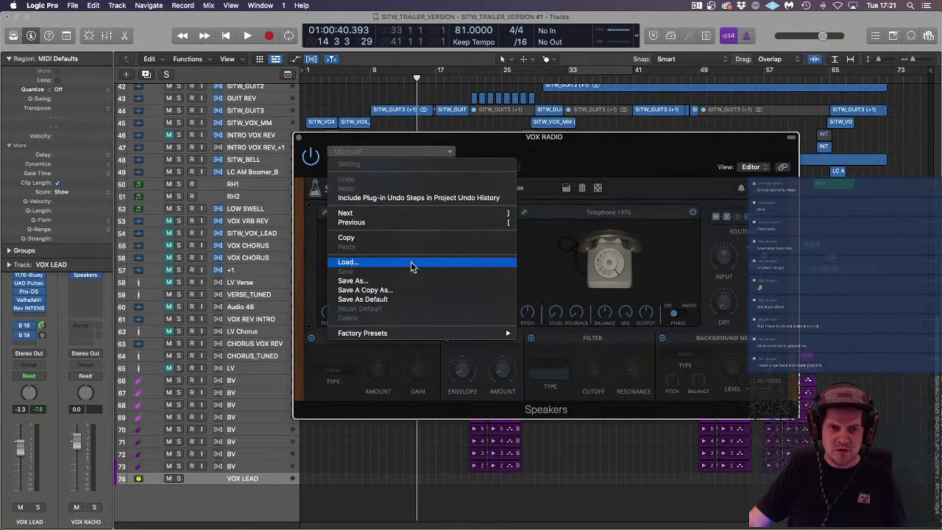
click(420, 300)
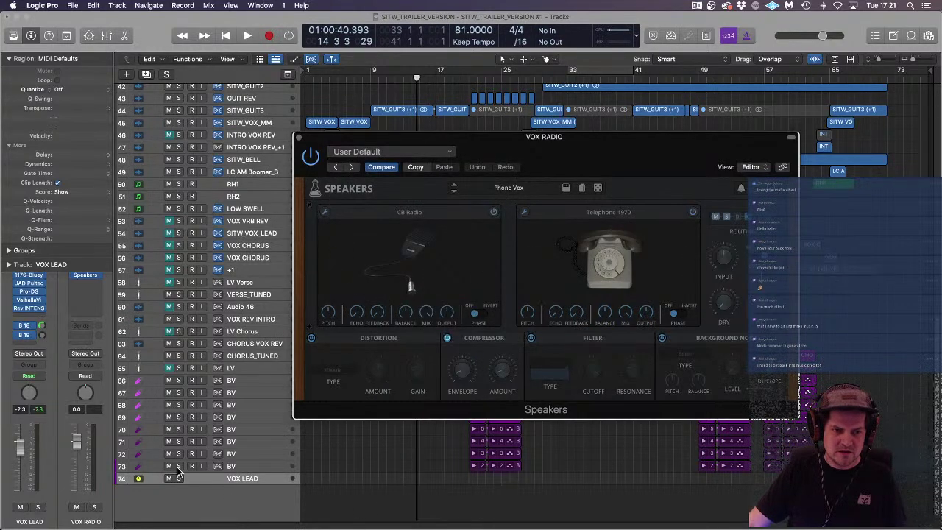
Step: Solo the VOX RADIO channel and start playback from bar 9
click(95, 511)
drag(456, 143, 587, 260)
click(371, 76)
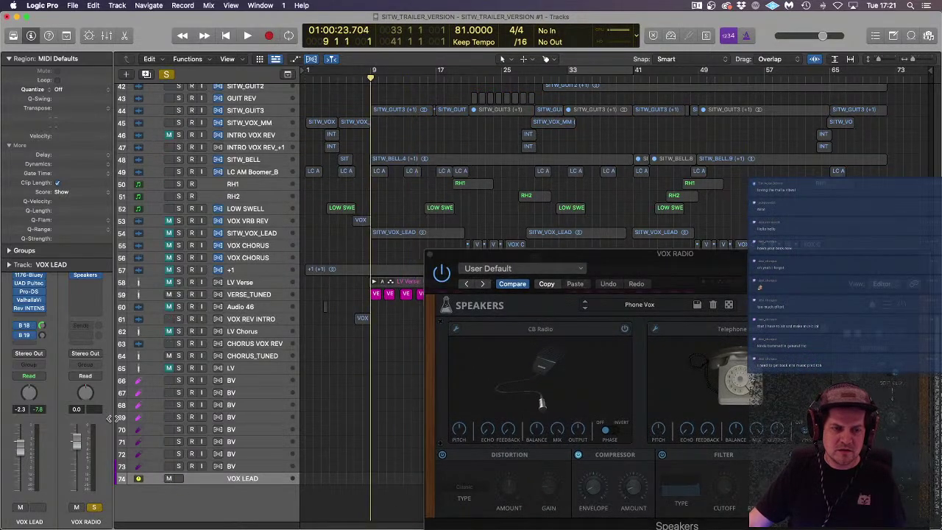
key(space)
Step: Raise VOX LEAD's Bus 19 send to about -6.9 dB and bring the whole Speakers window into view
click(42, 336)
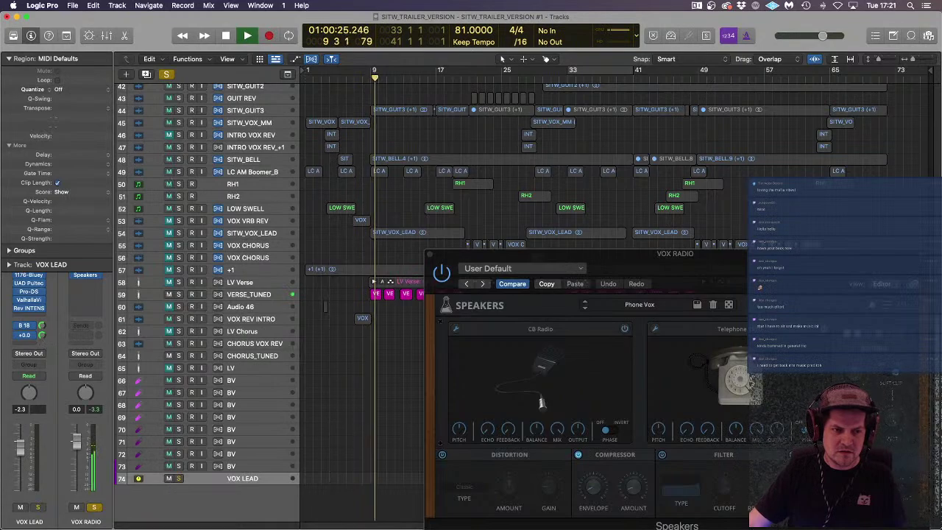
drag(42, 335, 42, 330)
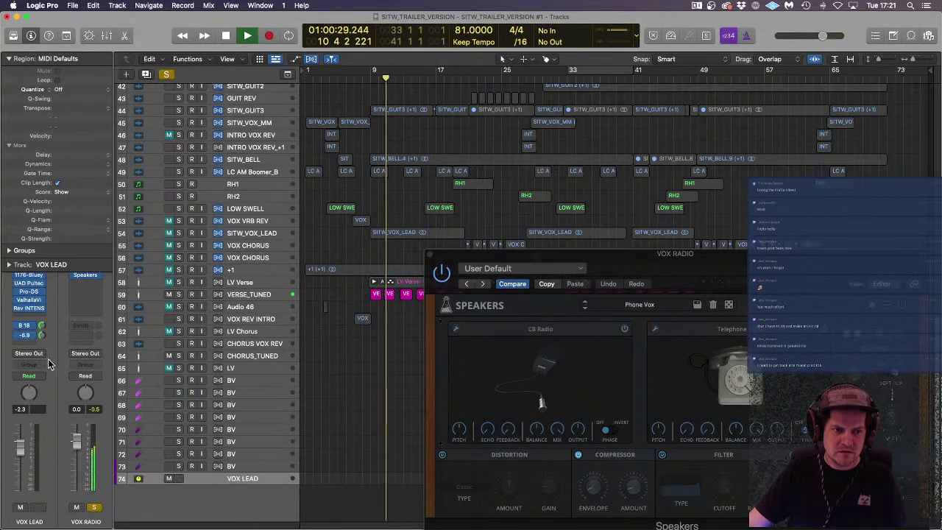
drag(630, 264, 581, 142)
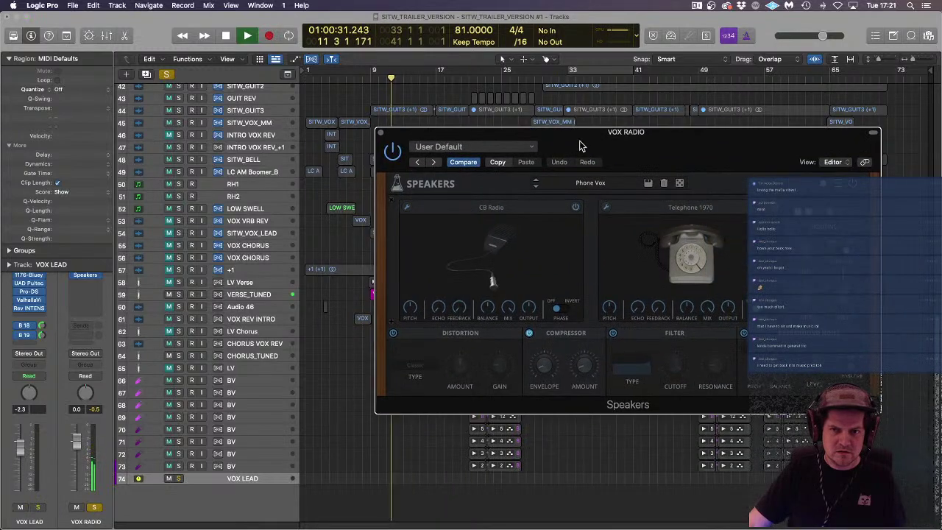
click(806, 272)
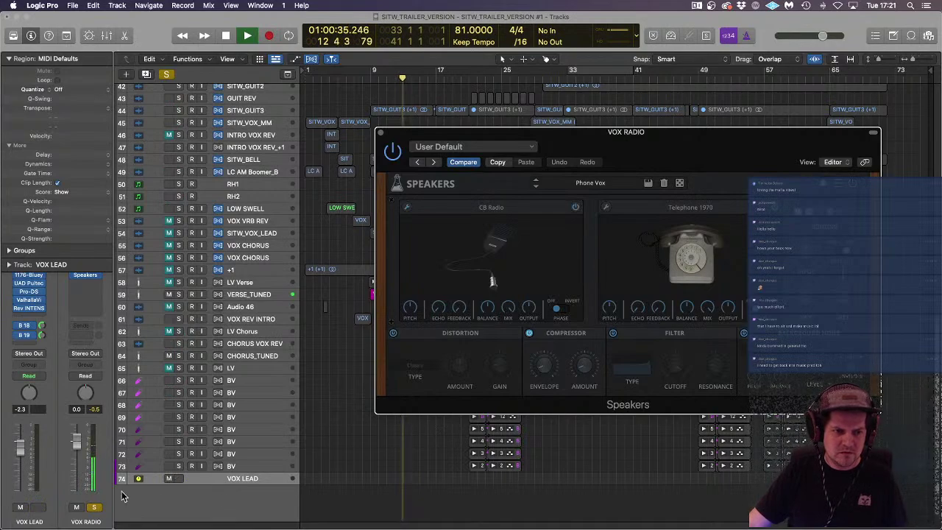
Step: Compare the soloed radio vocal with the Speakers plug-in bypassed and active
click(38, 508)
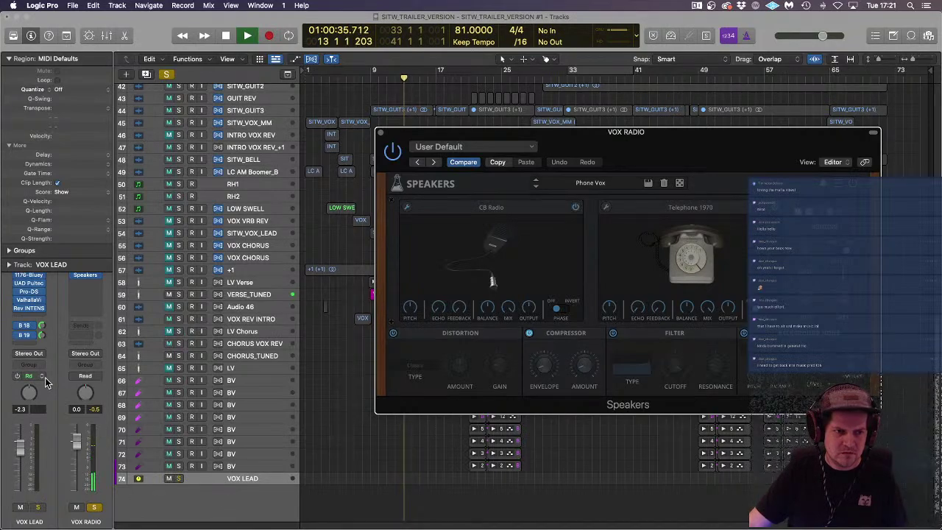
click(73, 276)
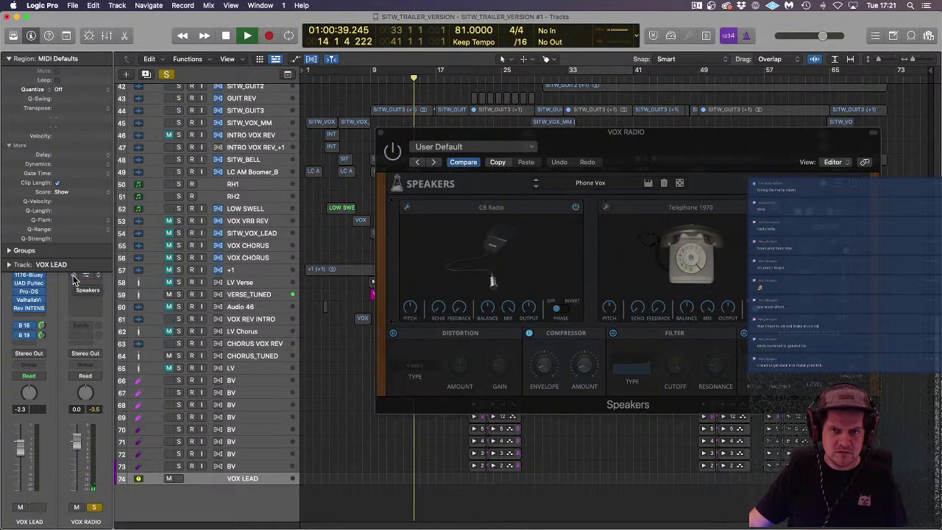
key(s)
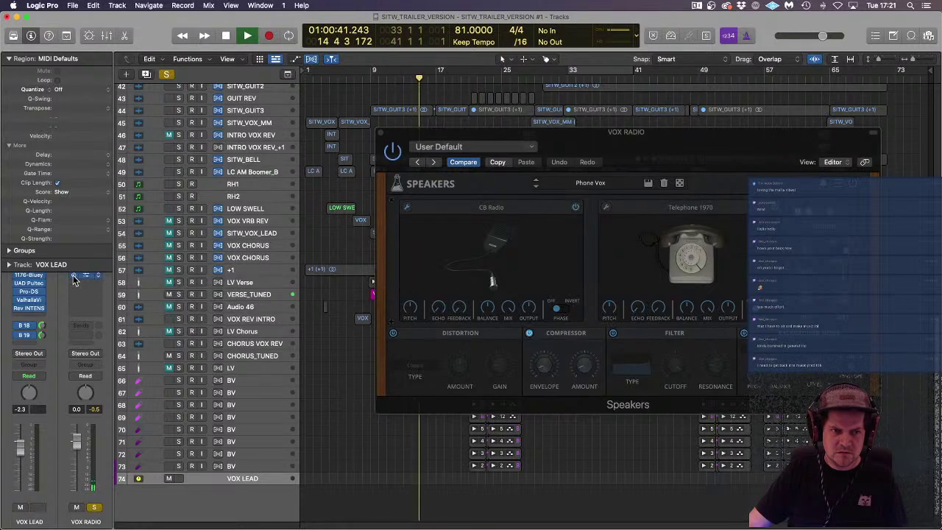
Step: Try the Distortion section and a 0% Compressor envelope with a lower compression amount in Speakers
click(393, 333)
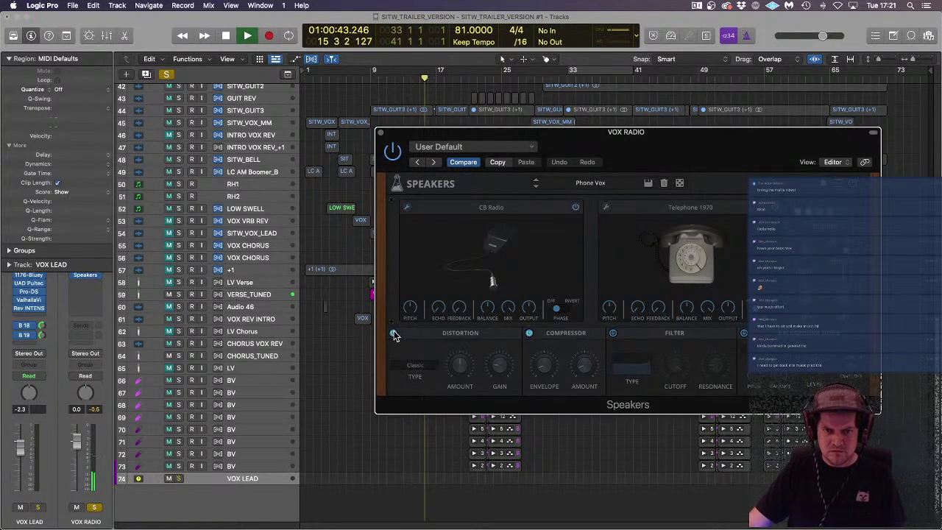
drag(553, 373, 556, 419)
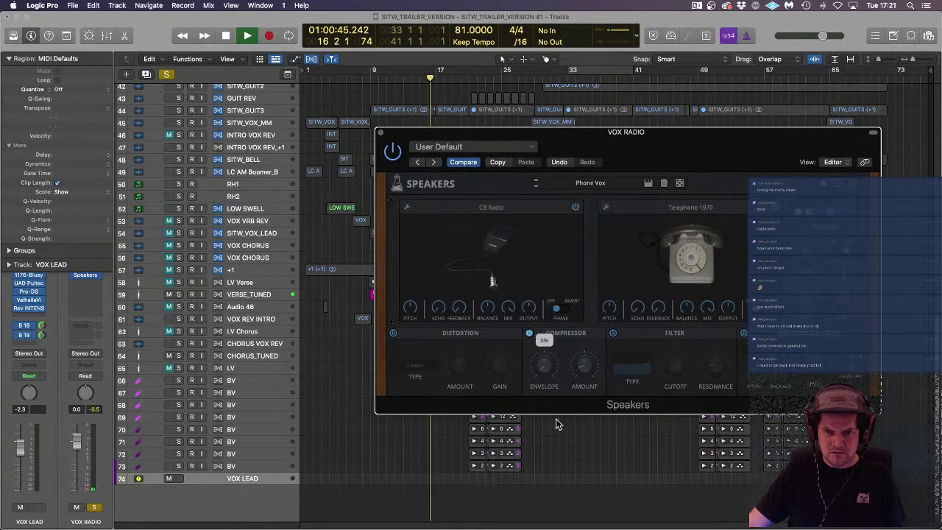
drag(585, 364, 585, 374)
key(s)
key(s)
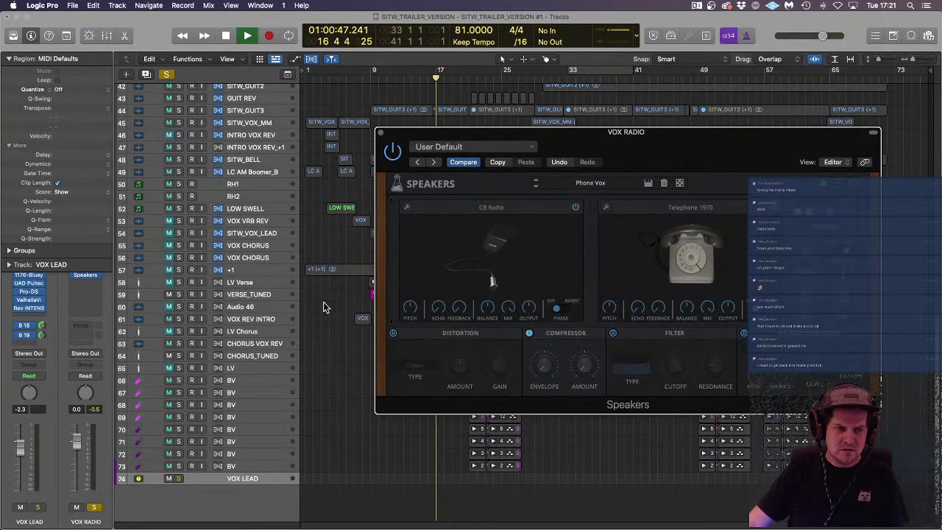
key(space)
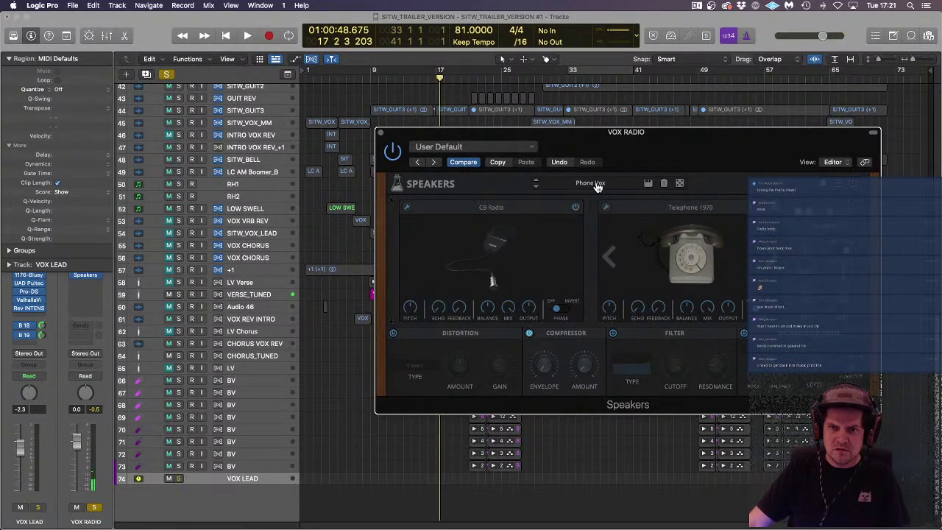
Step: Reload the Phone Vox preset in Speakers and resume playback
click(536, 186)
click(536, 181)
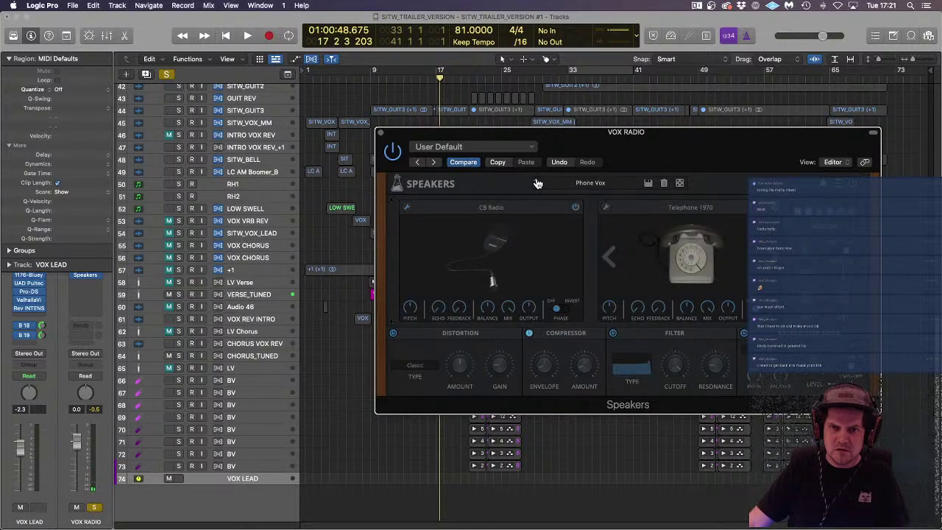
key(space)
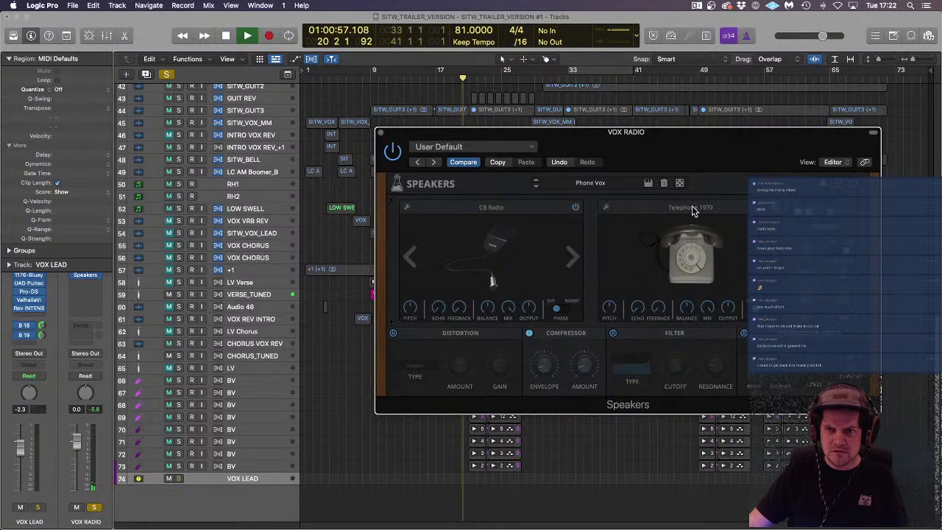
Step: Switch off the Telephone 1970 device in Speakers and cycle playback from bar 9 to bar 17
click(774, 207)
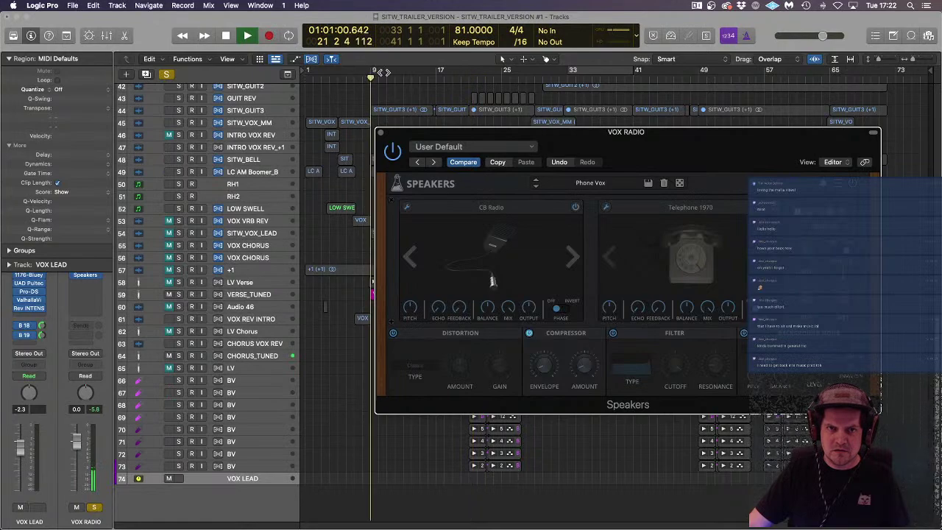
click(374, 73)
drag(374, 73, 435, 73)
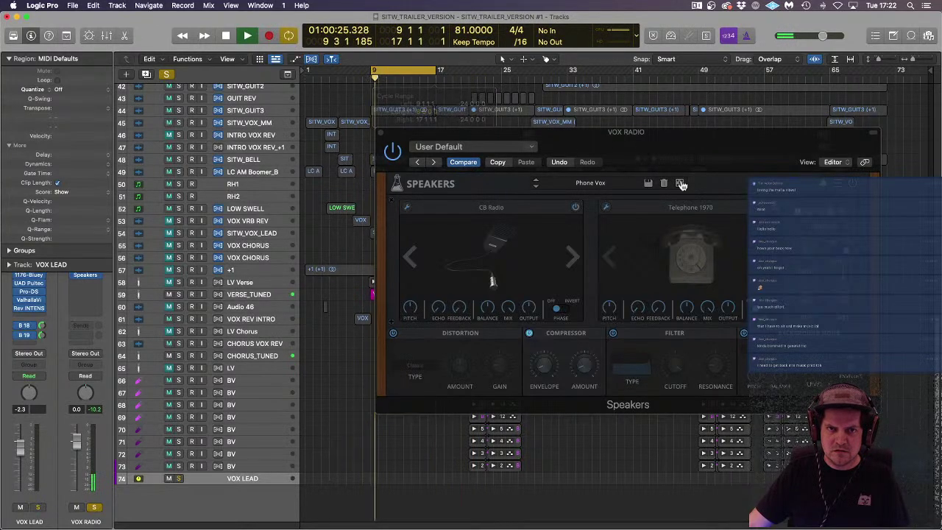
Step: Switch the Telephone 1970 device back on and replace it with Telephone Cheap
click(774, 207)
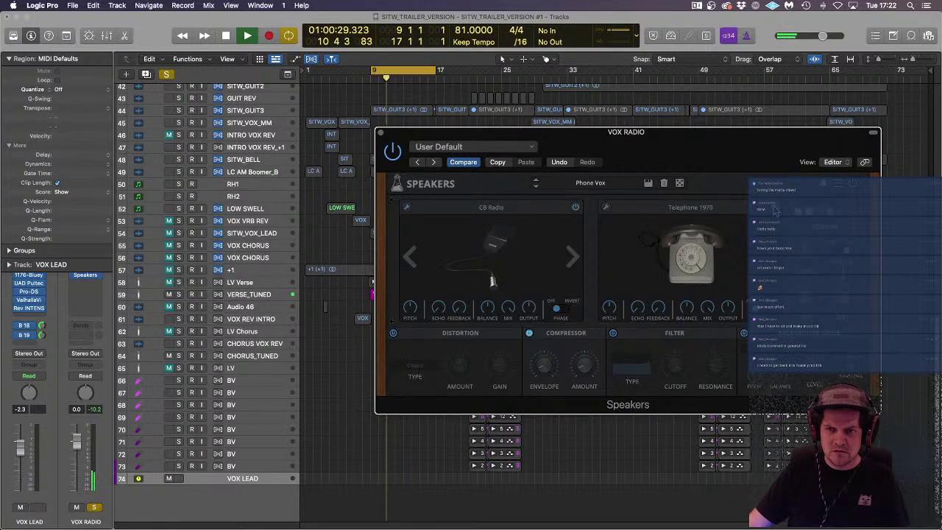
click(772, 257)
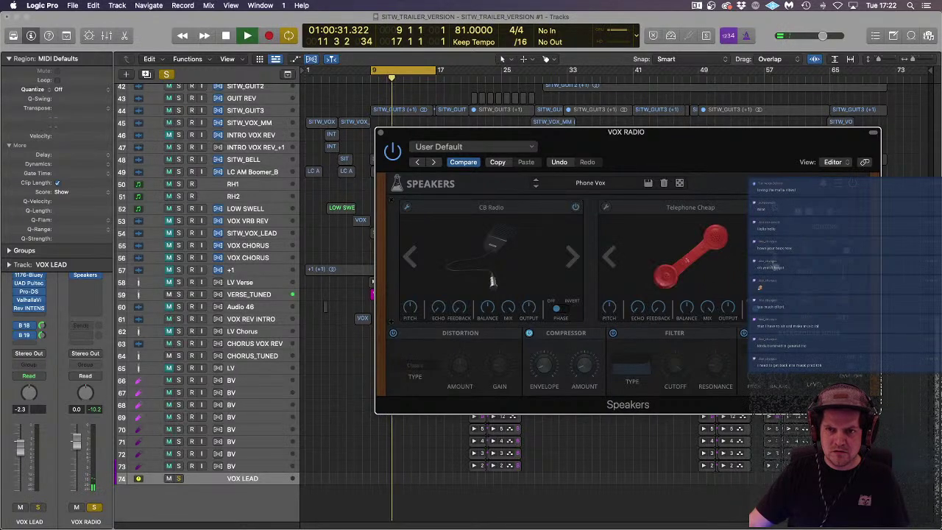
Step: Audition the second Speakers device as Telephone Dialer, Model One, Radio 1, Radio 2, Radio 4 and Telefunken
click(773, 257)
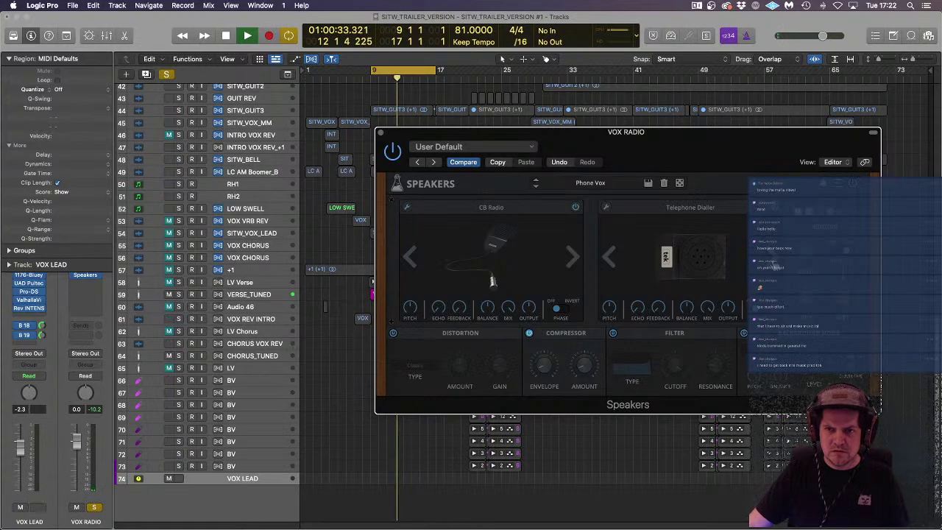
click(773, 258)
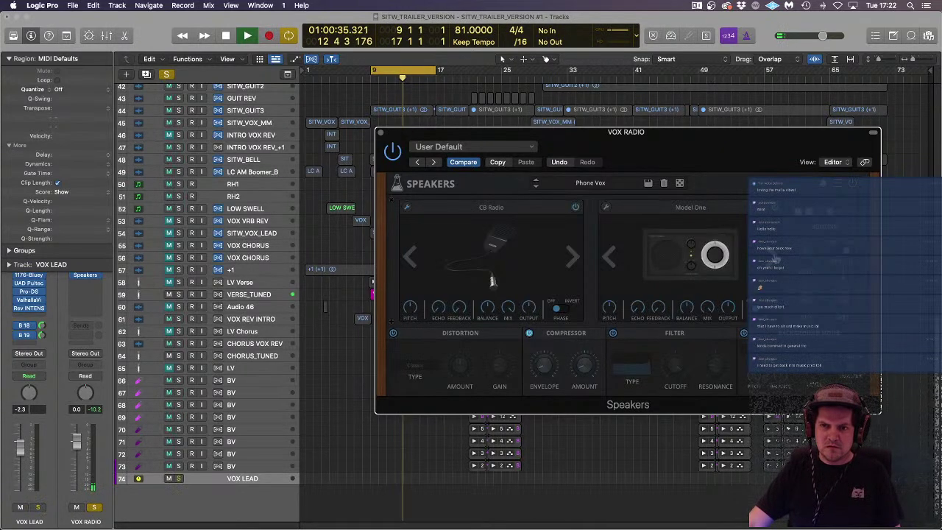
click(775, 259)
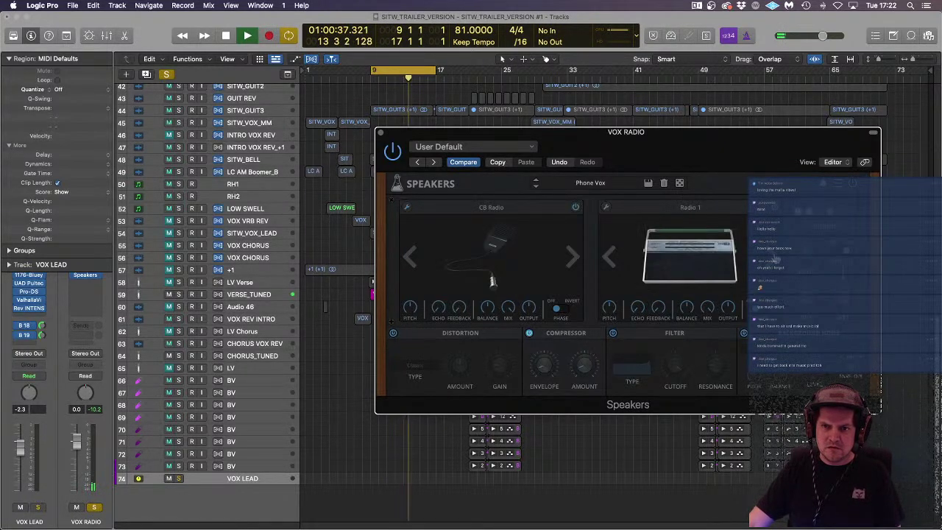
click(775, 258)
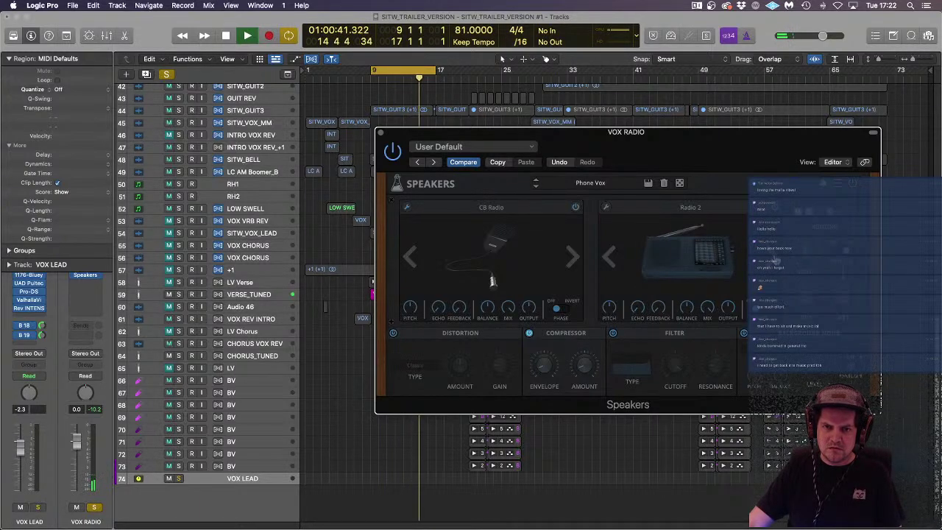
click(775, 259)
click(775, 259)
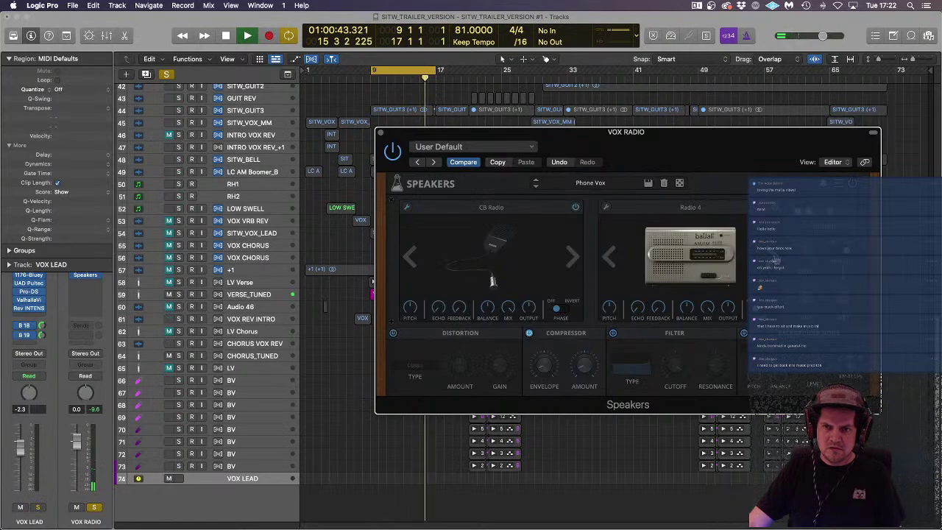
click(775, 260)
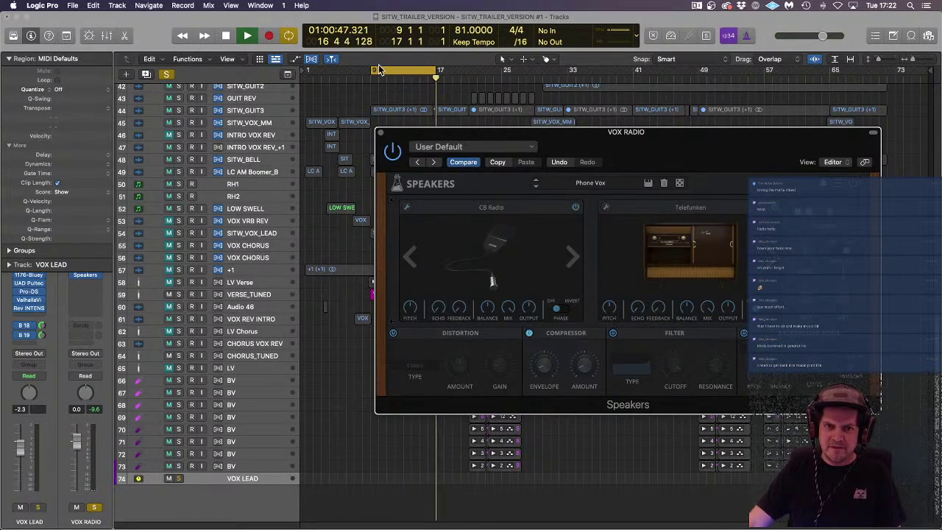
Step: Shorten the playback cycle to bars 9–12 and change the second Speakers device to Speaker (broken)
drag(434, 71, 390, 73)
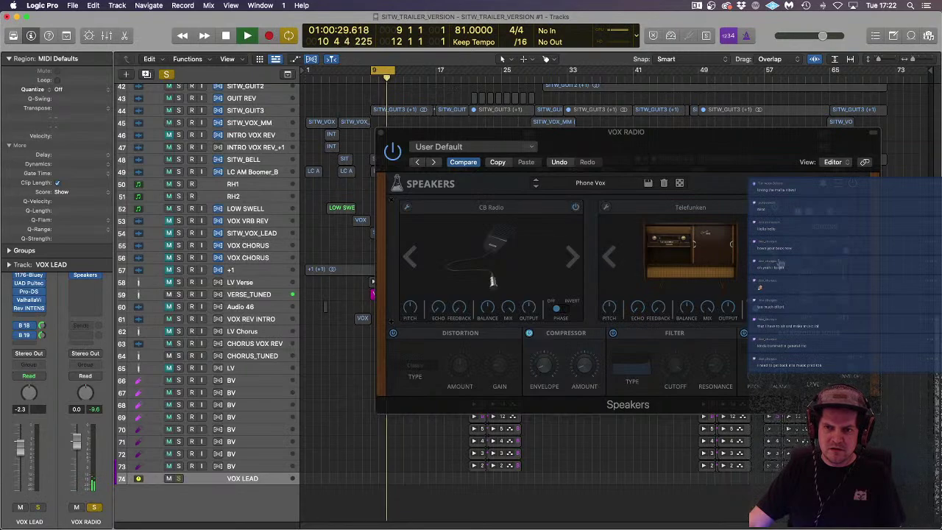
click(773, 257)
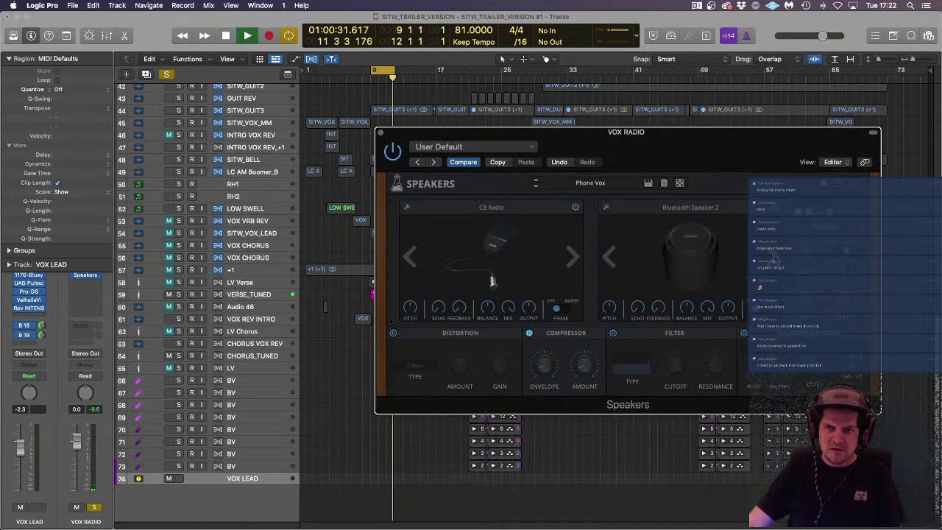
click(774, 259)
click(775, 259)
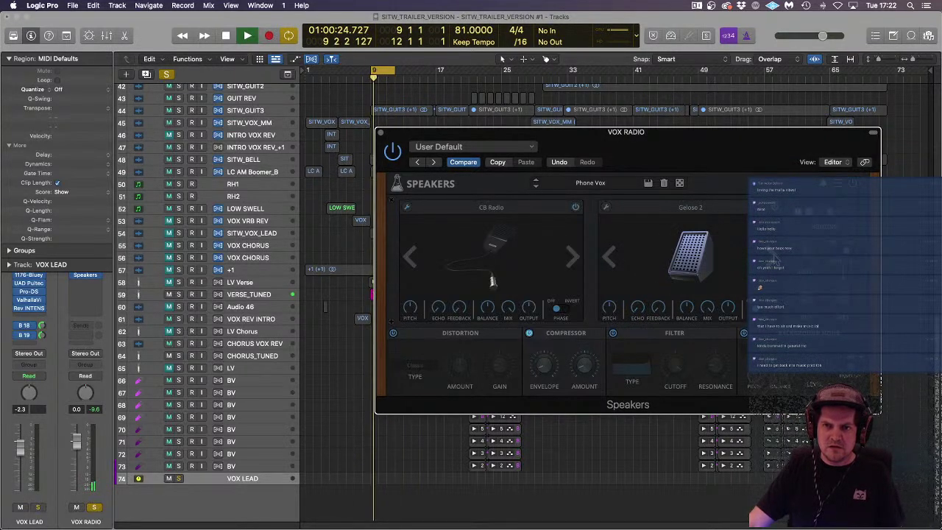
click(774, 259)
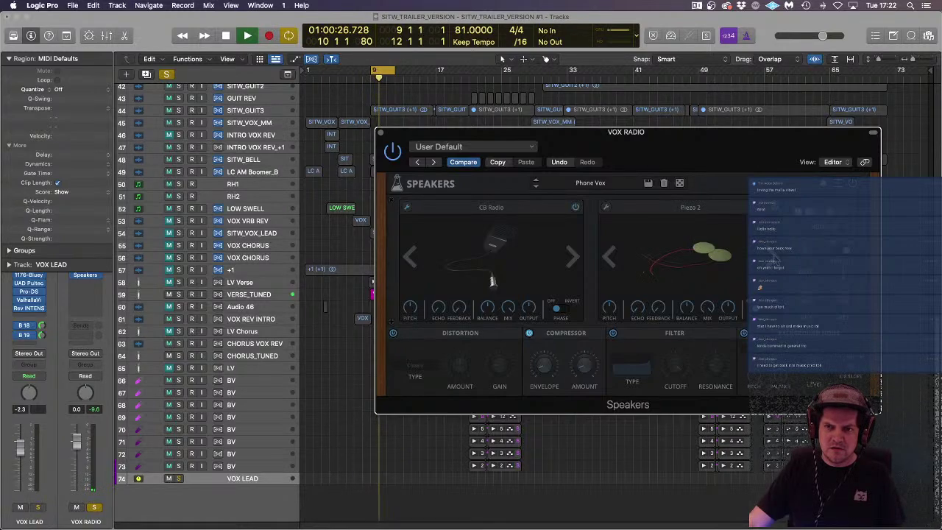
click(775, 259)
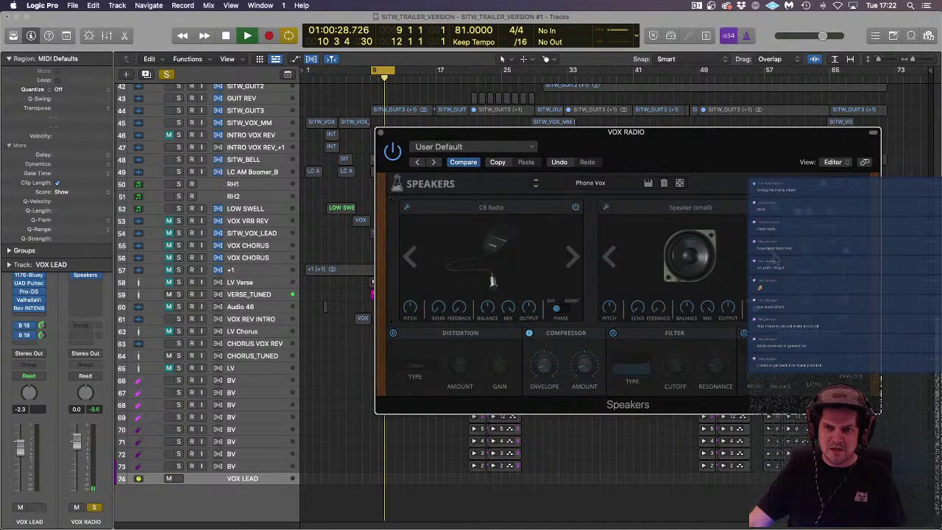
click(776, 260)
click(775, 259)
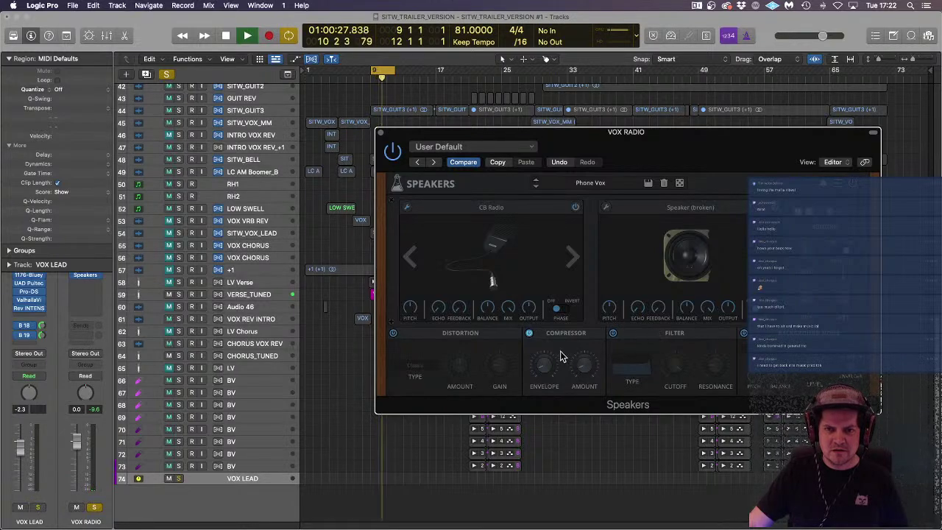
Step: Try the Soft Drive distortion type in Speakers with its amount at 100%, and switch the type to Tape
click(415, 366)
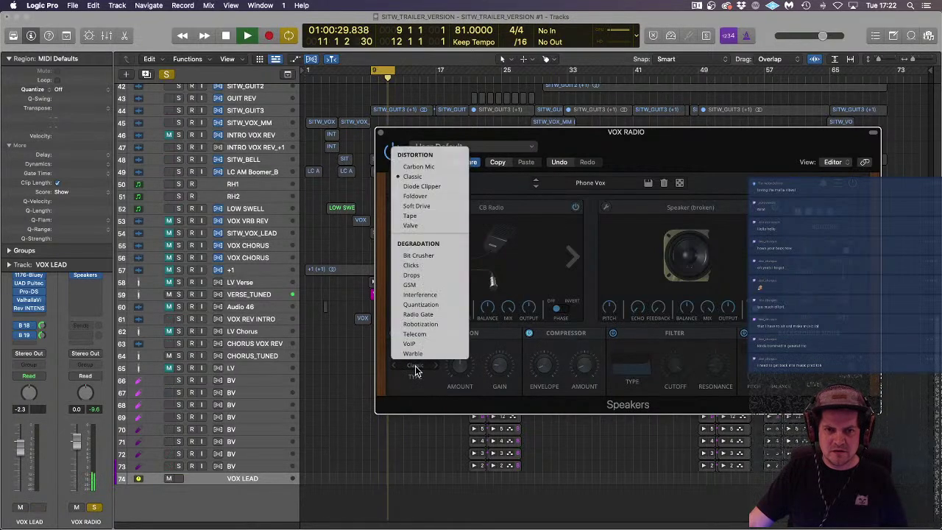
click(431, 206)
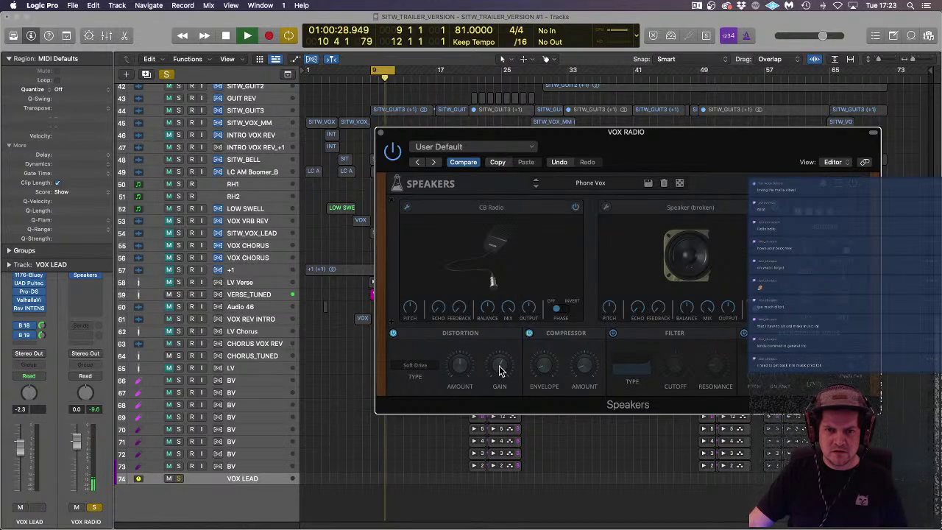
drag(457, 367, 456, 333)
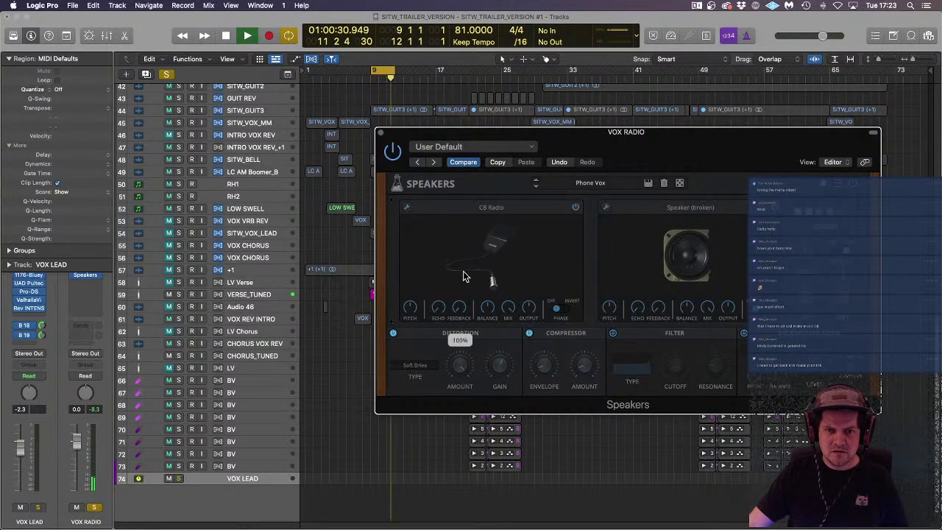
click(415, 366)
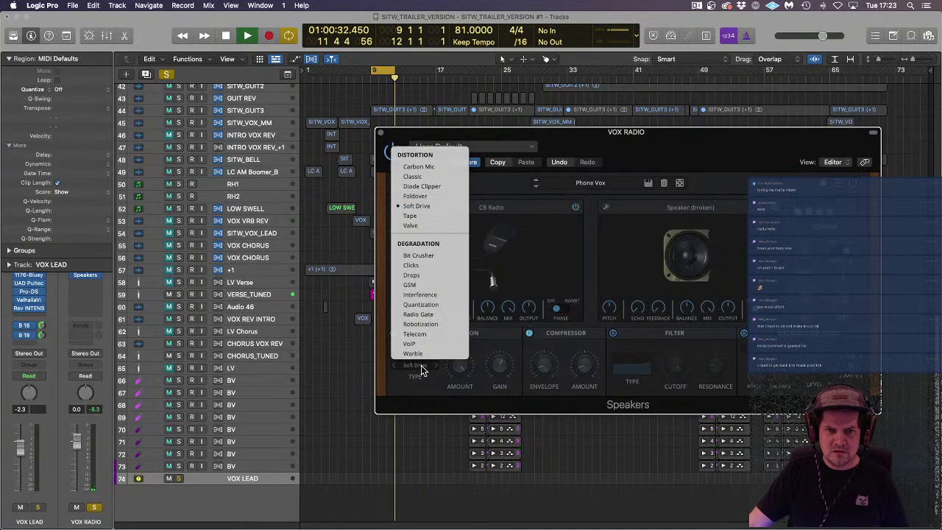
click(428, 216)
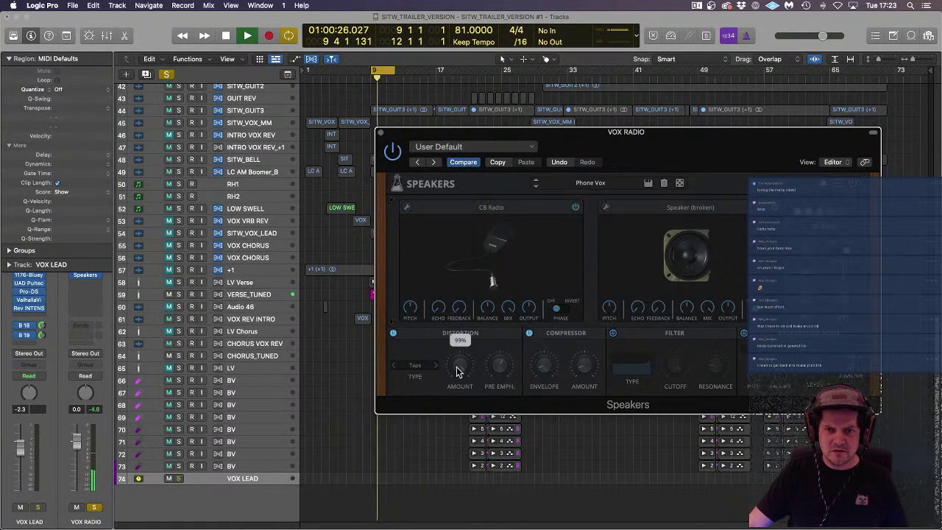
Step: Set the Distortion type to Valve with its tone at 100%, and fine-tune the distortion amount
click(415, 366)
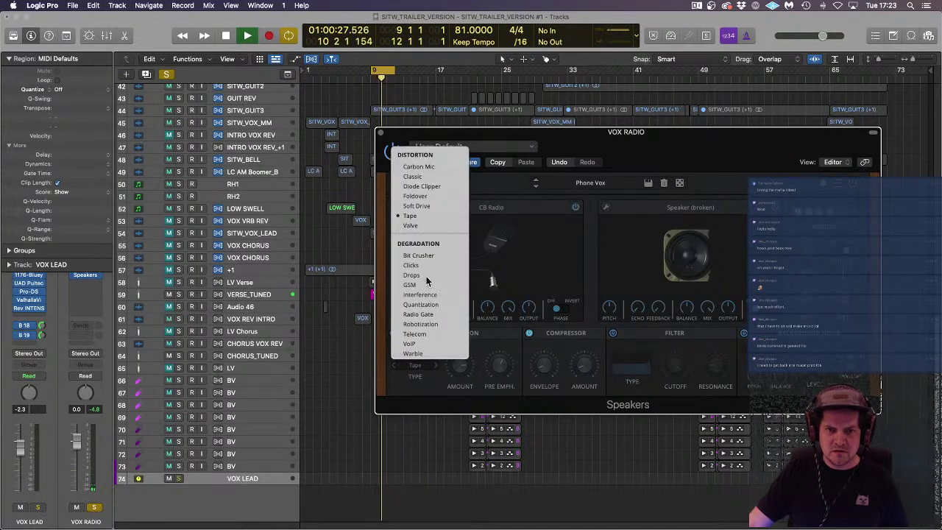
click(418, 230)
drag(508, 375, 503, 395)
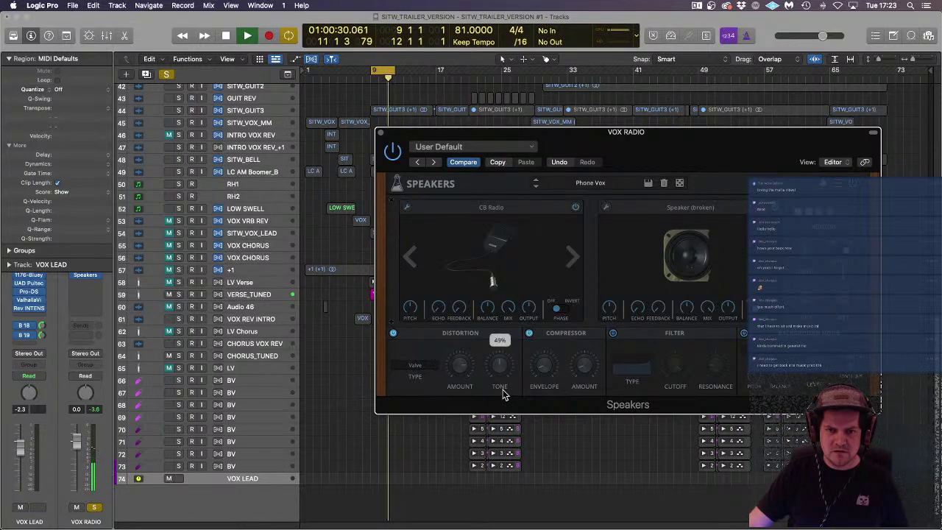
drag(497, 354, 485, 296)
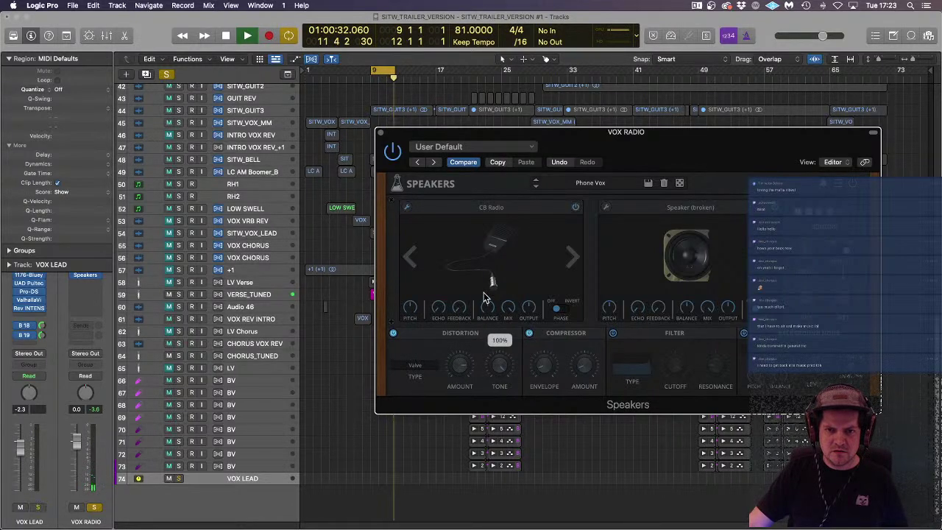
drag(464, 371, 461, 389)
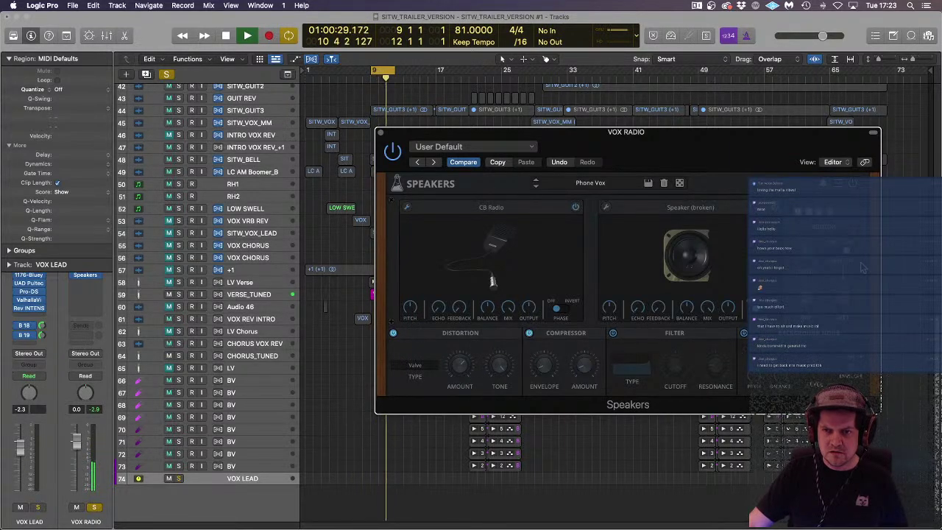
Step: Move the Compressor ahead of Distortion in the Speakers routing, adjust its envelope and set its amount to 44%
click(843, 218)
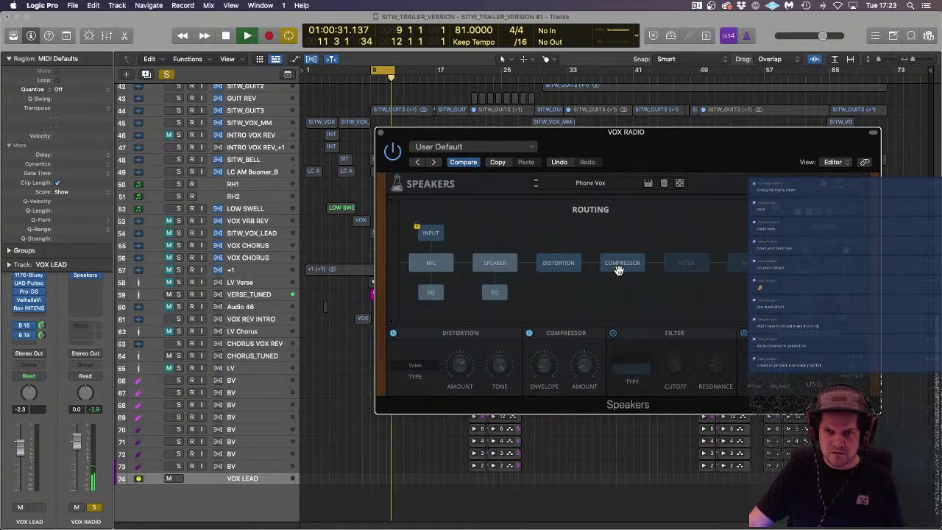
drag(623, 266, 547, 268)
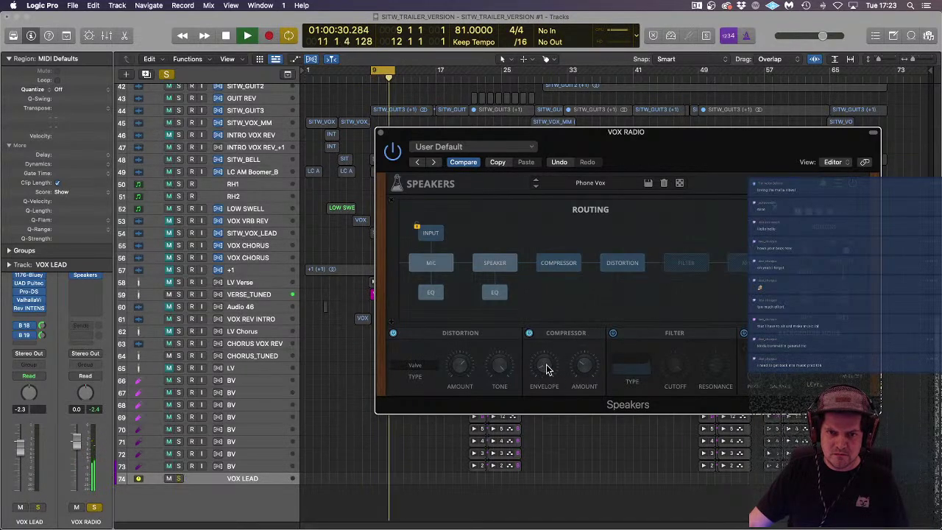
drag(546, 366, 542, 333)
drag(844, 298, 843, 328)
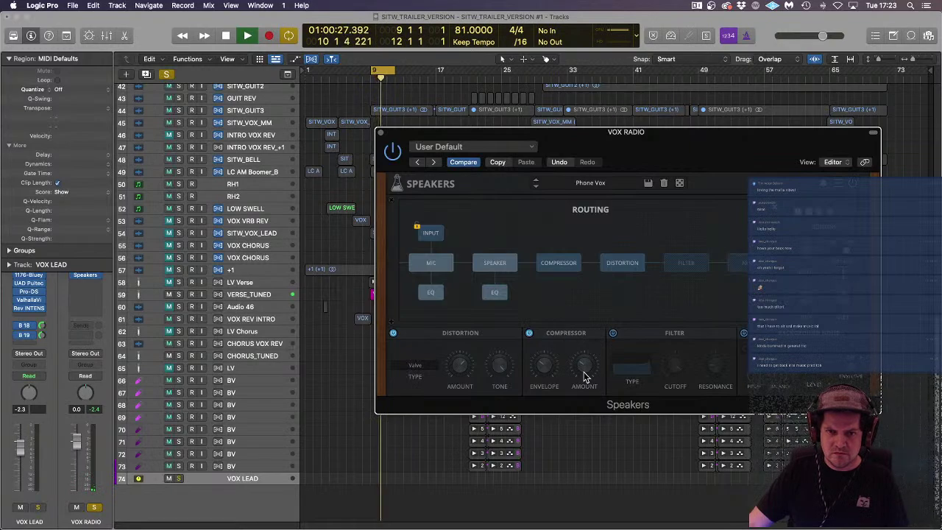
drag(586, 369, 581, 327)
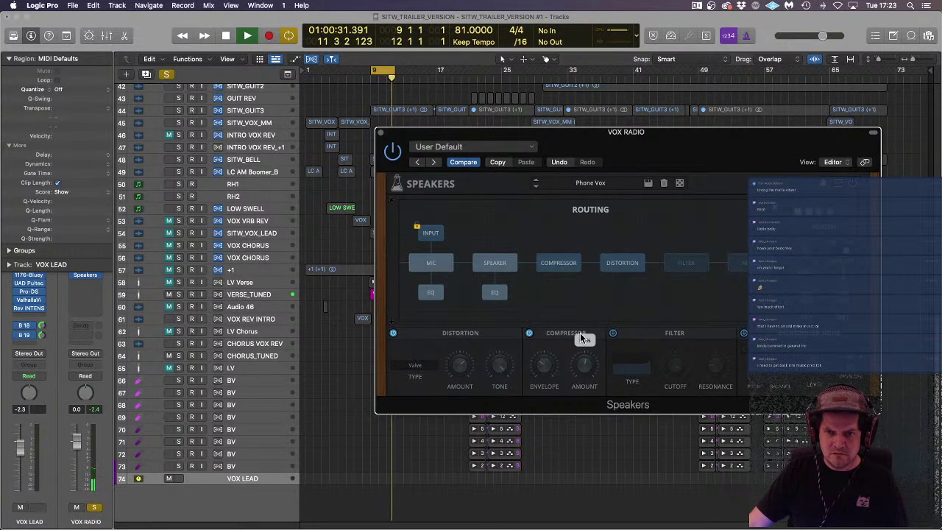
drag(580, 332, 588, 380)
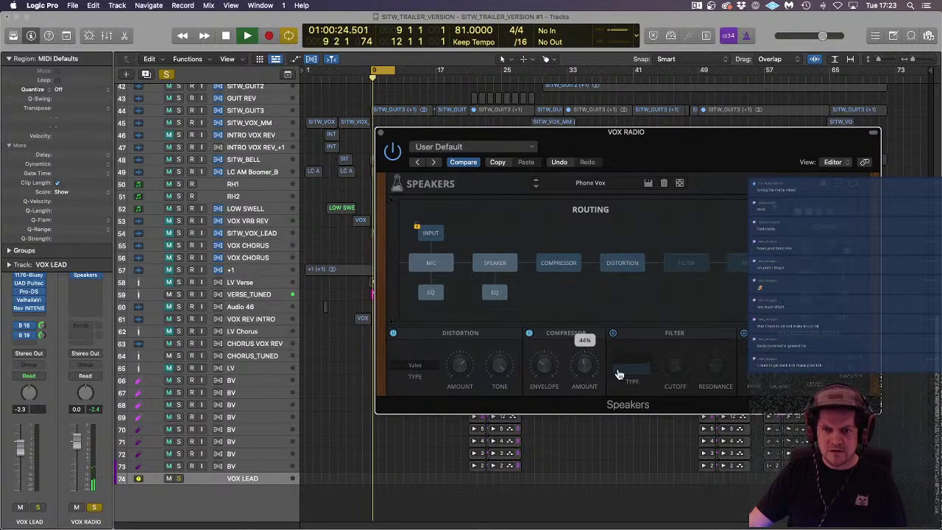
Step: Switch on the Filter section in Speakers, adjust its cutoff, and close the plug-in window
click(612, 334)
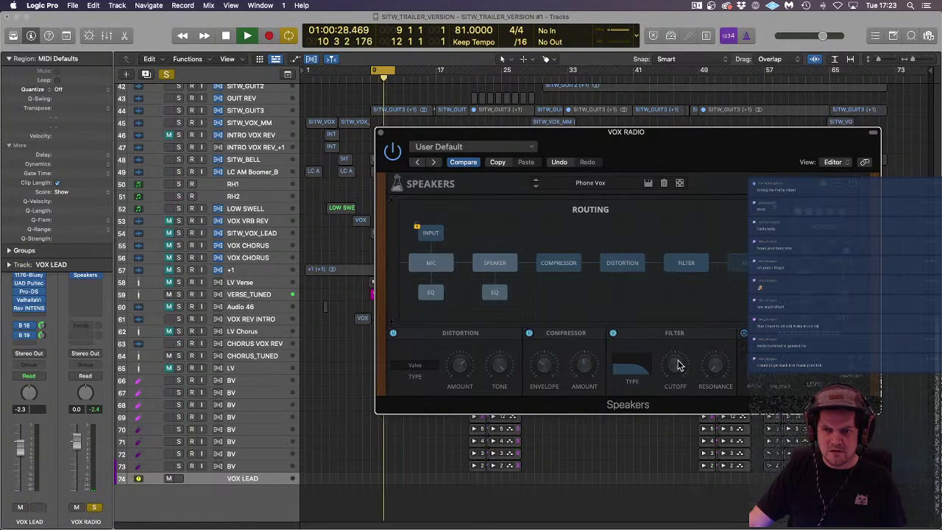
drag(679, 360, 680, 375)
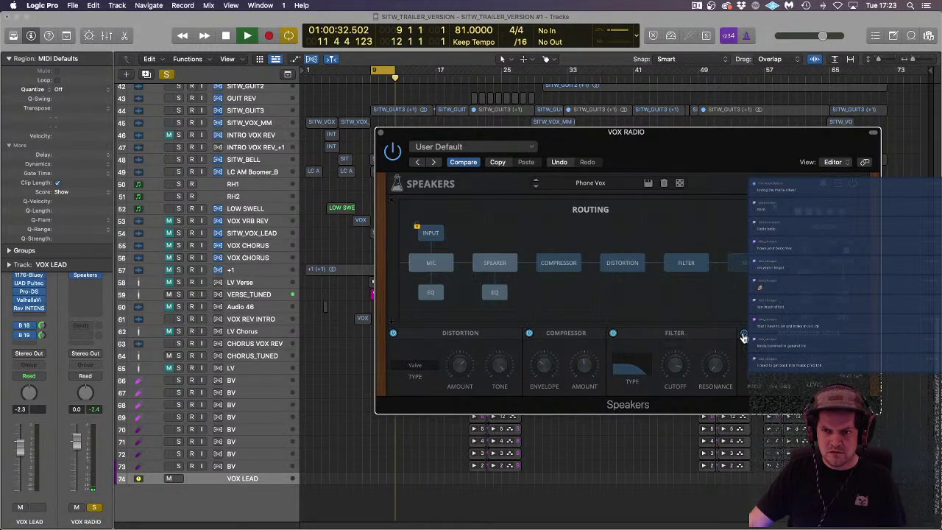
click(381, 134)
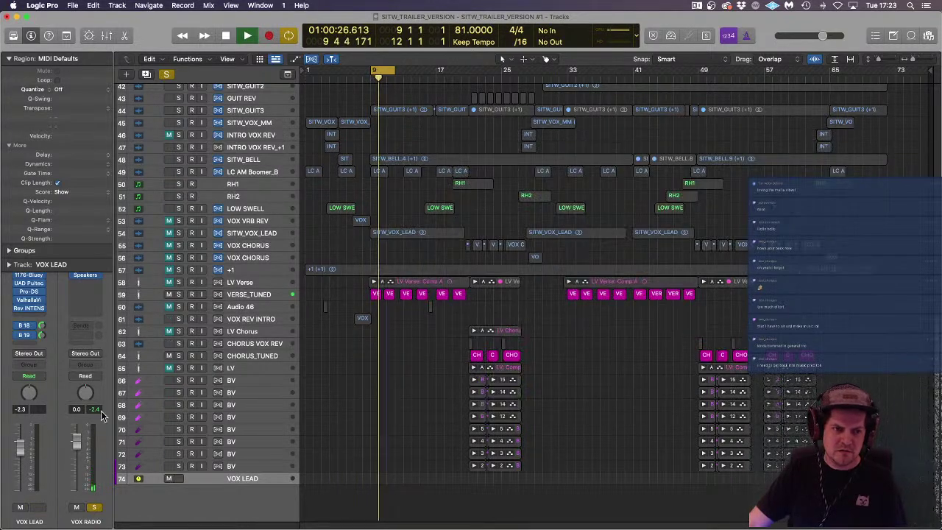
Step: Toggle the VOX RADIO solo to compare the effect with the mix, and stop playback
click(93, 507)
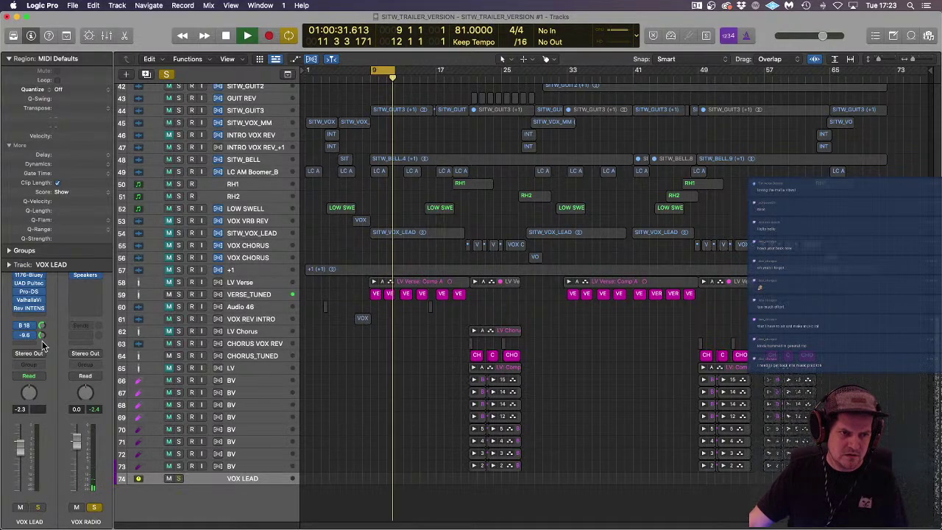
key(space)
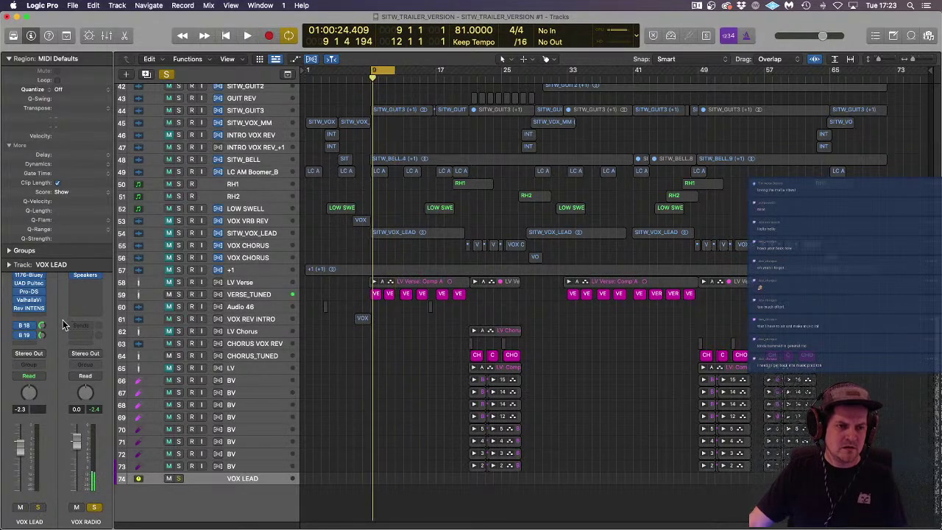
Step: Open the mixer and add a Bus 20 send to the VOX LEAD channel
click(108, 36)
scroll(546, 315, up, 1)
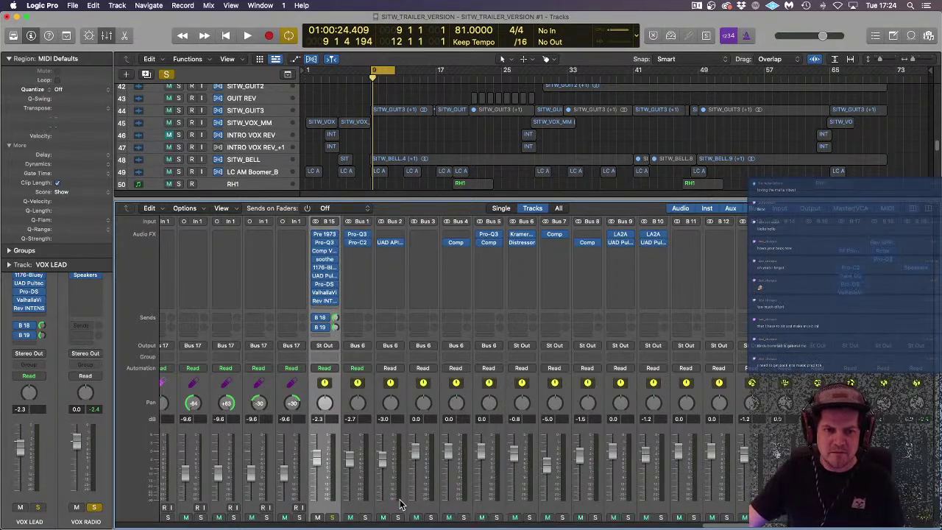
scroll(400, 505, down, 2)
click(333, 307)
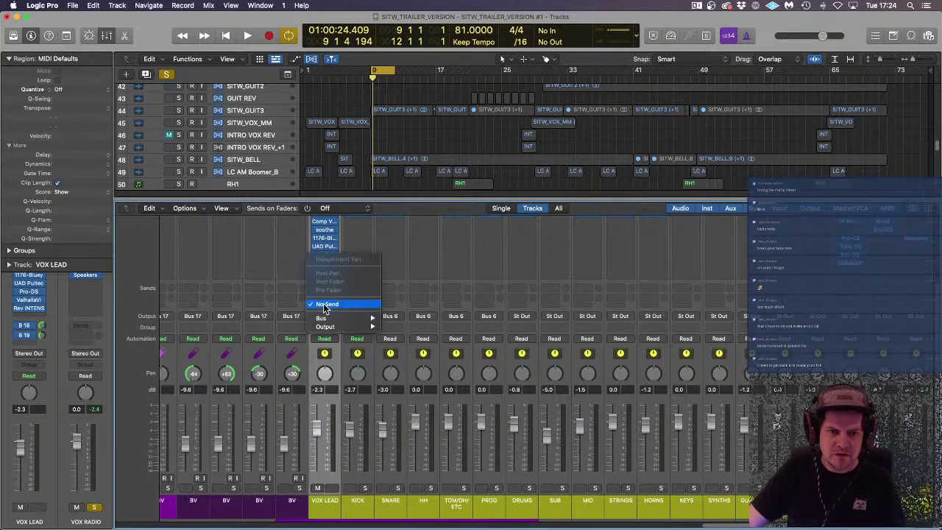
mouse_move(346, 318)
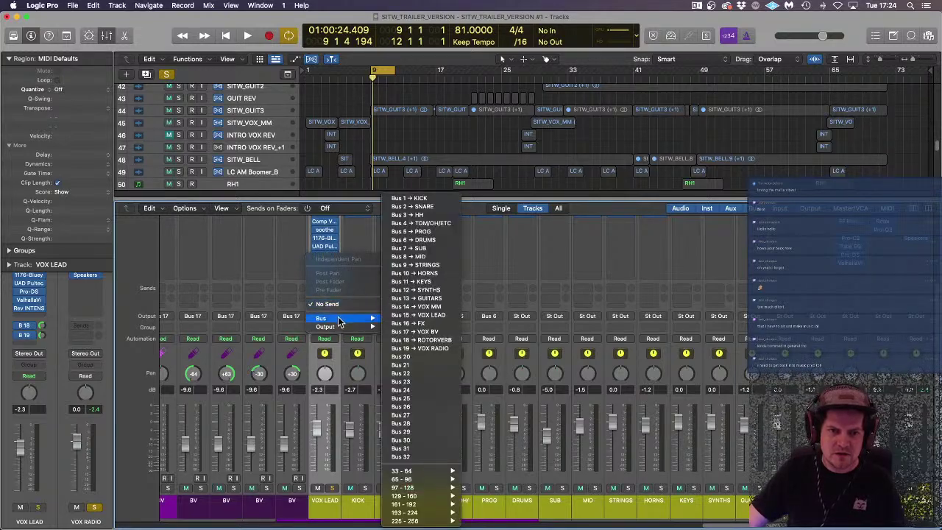
click(414, 358)
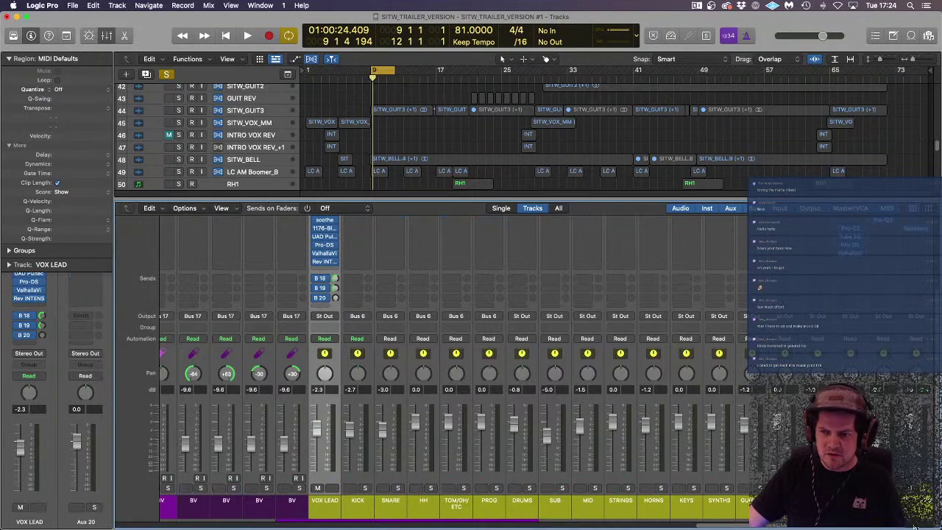
Step: Move the ValhallaVintageVerb and Rev INTENSITY inserts from VOX LEAD to the VOX VERB channel and open Rev INTENSITY
scroll(471, 368, right, 3)
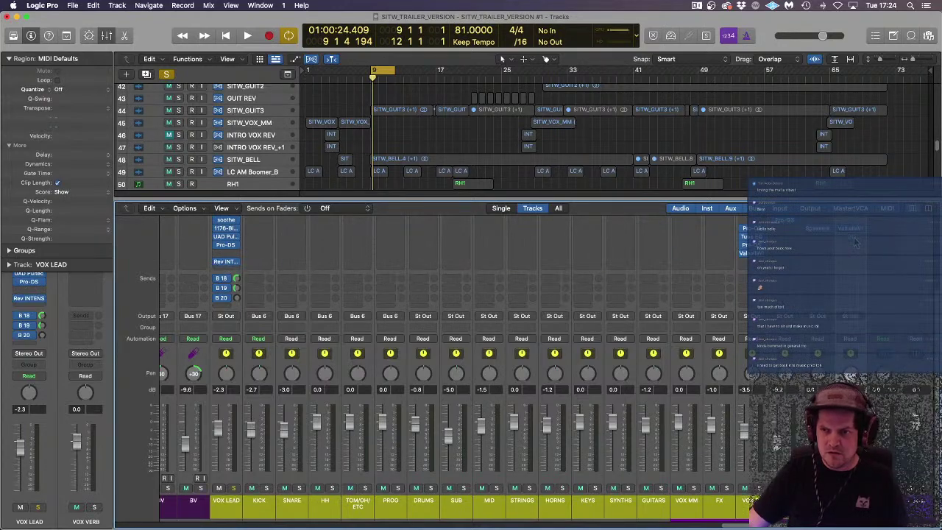
drag(854, 251, 853, 252)
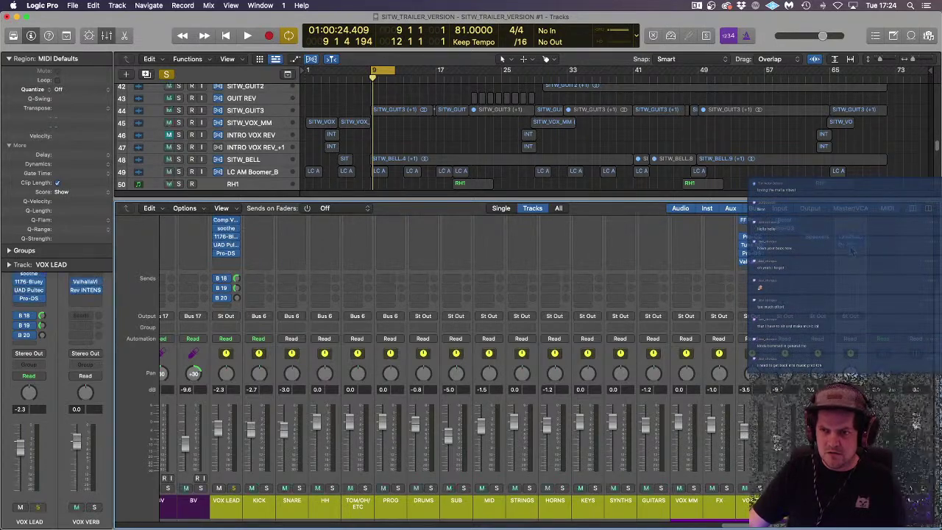
click(853, 250)
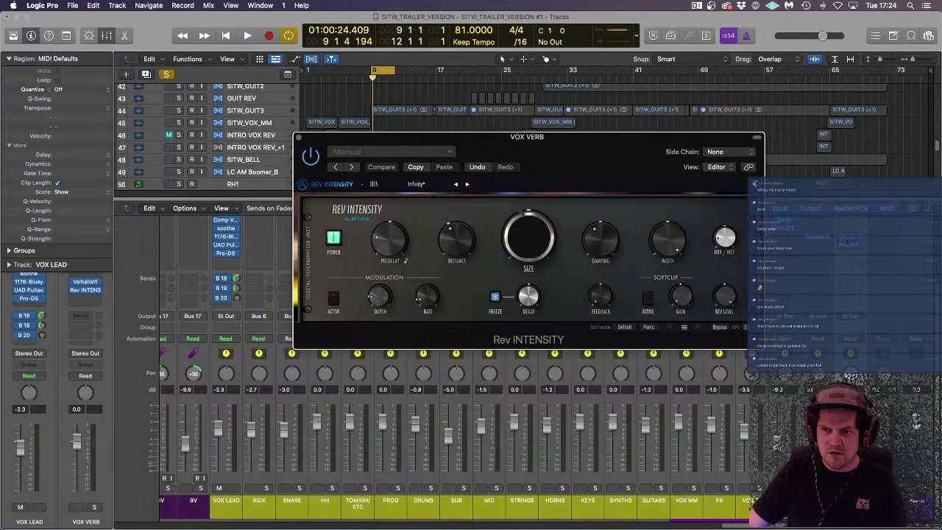
Step: Set the mix of ValhallaVintageVerb on VOX VERB to 100% and close its window
click(850, 238)
drag(336, 259, 320, 32)
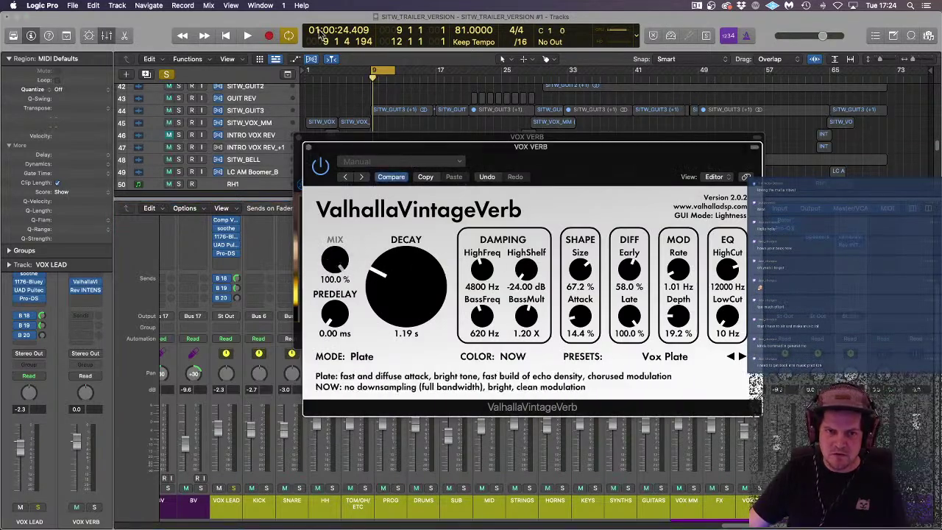
click(308, 148)
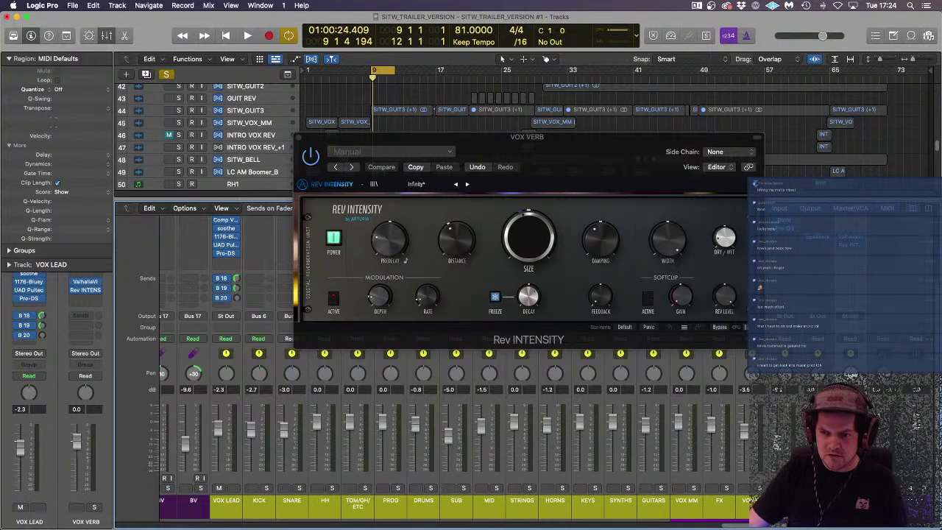
Step: Solo VOX VERB, start playback and adjust the dry/wet balance of Rev INTENSITY while listening
click(860, 488)
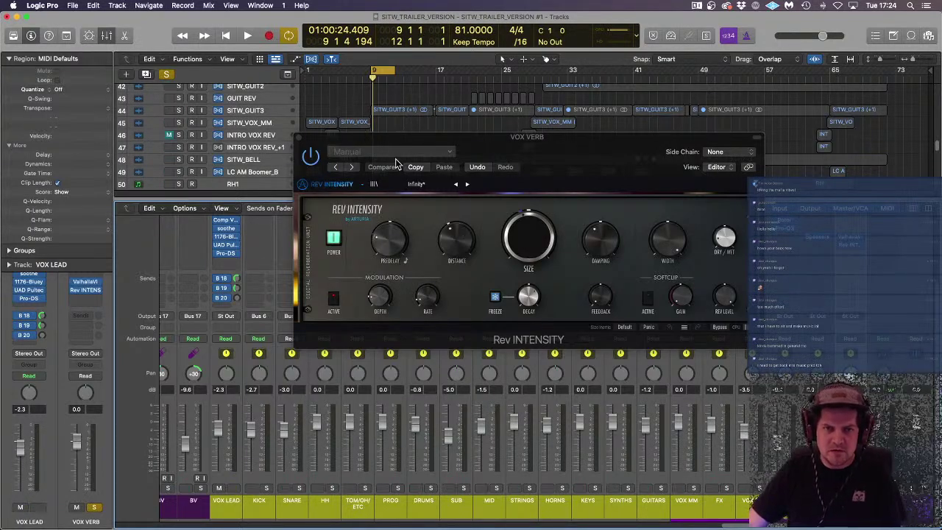
key(space)
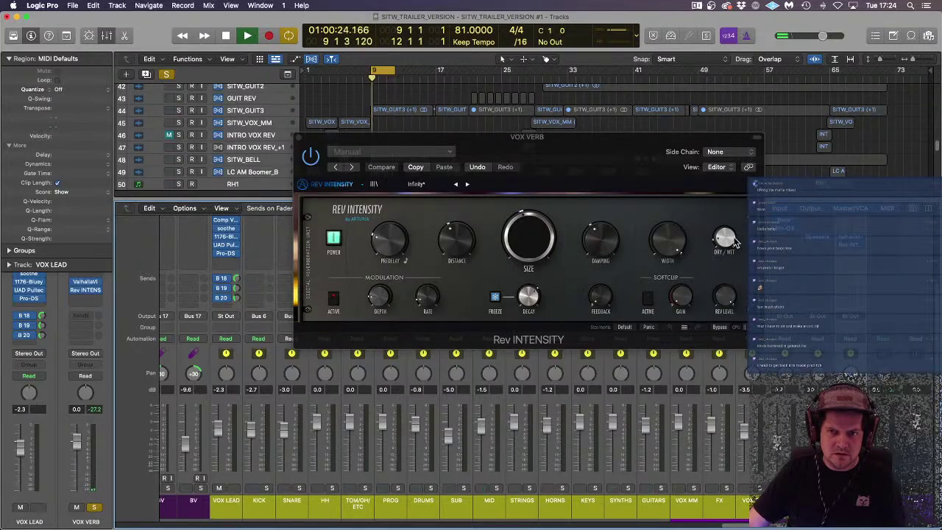
drag(734, 240, 734, 229)
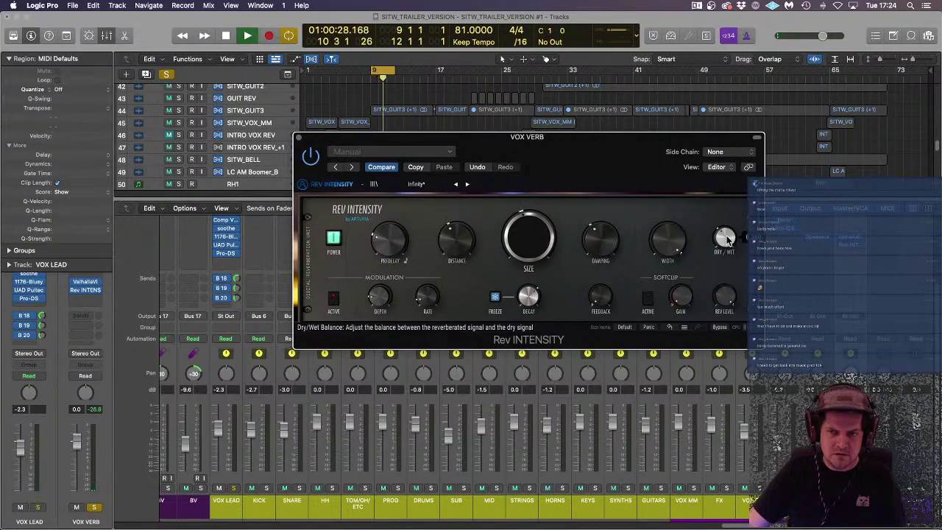
drag(728, 238, 728, 236)
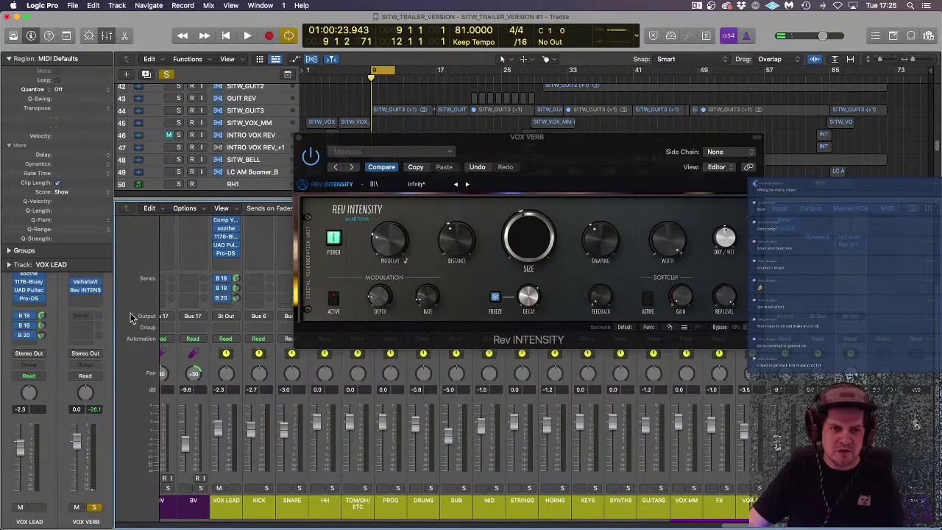
Step: Add a Bus 21 send to VOX LEAD and name its aux channel VOX VERB BIG
click(220, 307)
mouse_move(228, 317)
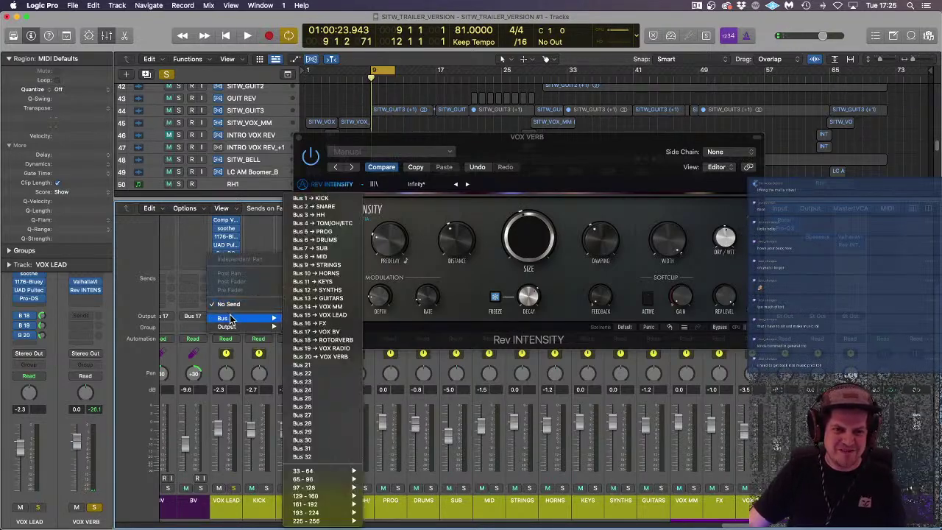
click(327, 366)
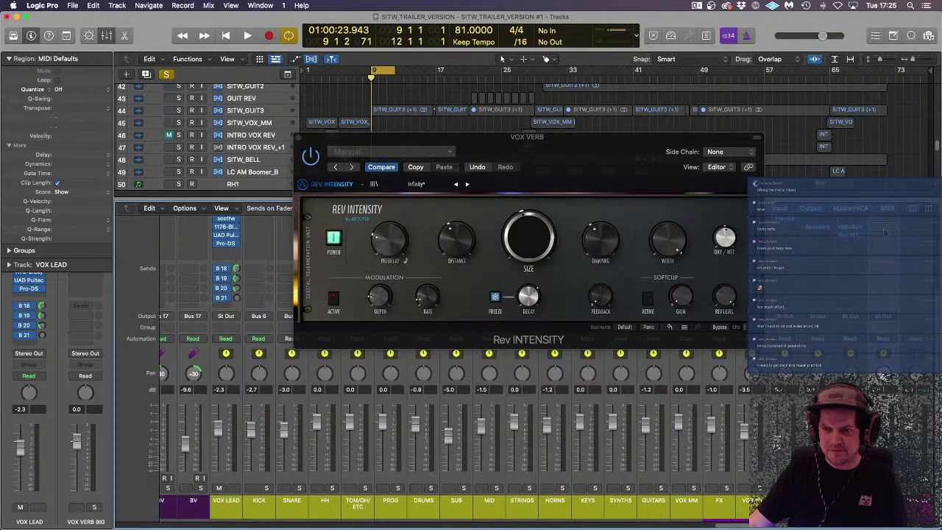
Step: Move Rev INTENSITY from VOX VERB to VOX VERB BIG and raise its dry/wet balance
drag(850, 234, 886, 232)
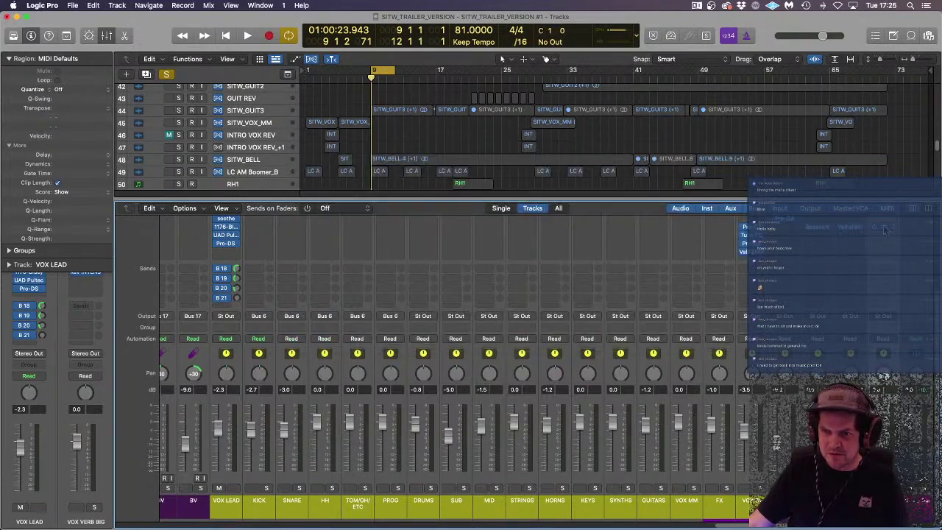
click(885, 230)
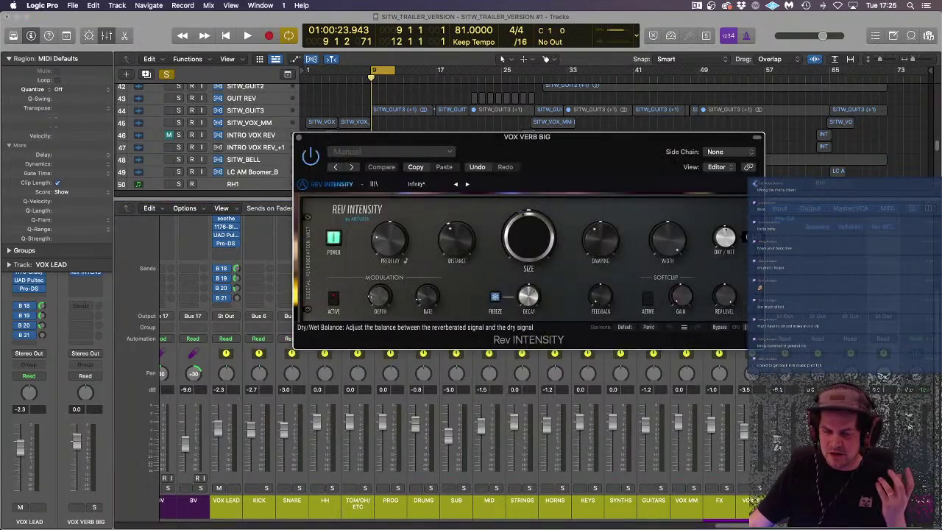
drag(729, 246, 728, 184)
key(ctrl+s)
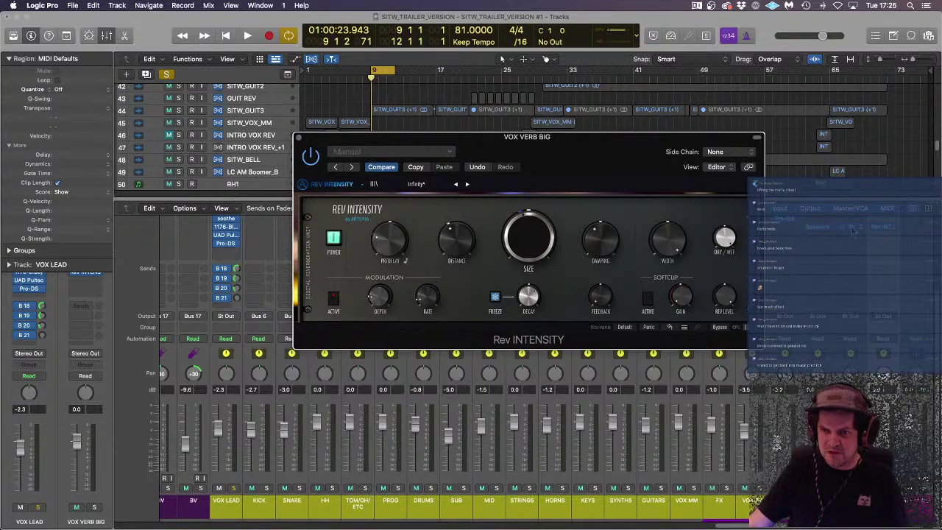
Step: Set the predelay of ValhallaVintageVerb on VOX VERB to 14.86 ms
click(853, 229)
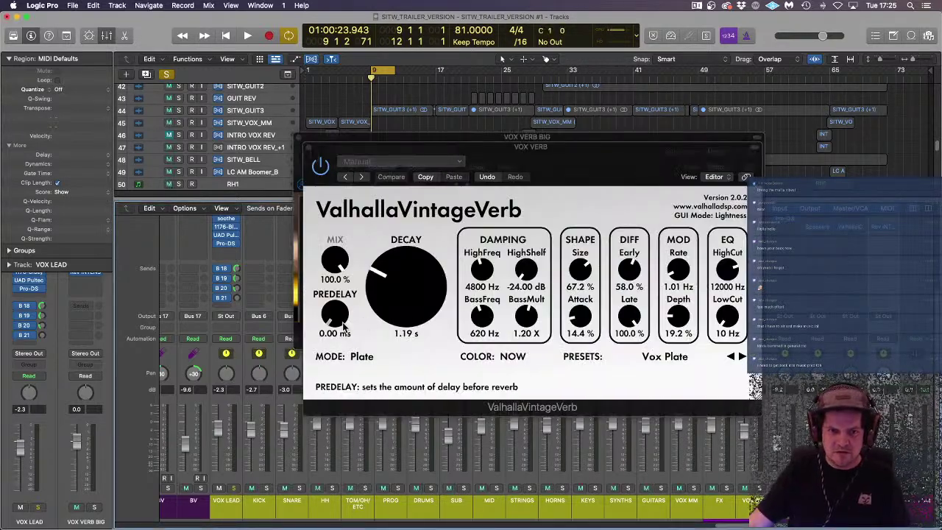
mouse_move(341, 320)
mouse_down()
mouse_move(343, 289)
mouse_move(340, 303)
mouse_up()
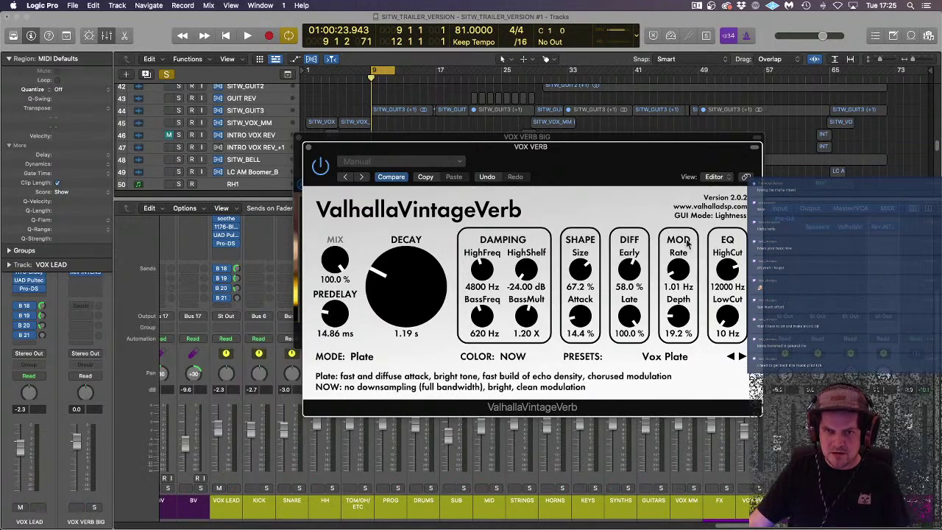
key(s)
Step: Start playback and set VOX LEAD's Bus 20 send to about -12.8 dB and its Bus 21 send to about -12.1 dB
key(space)
key(s)
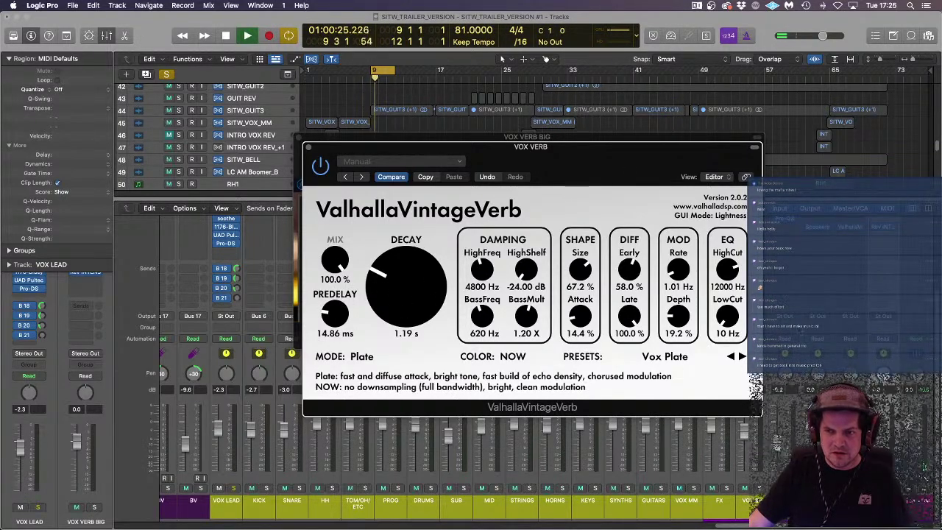
key(s)
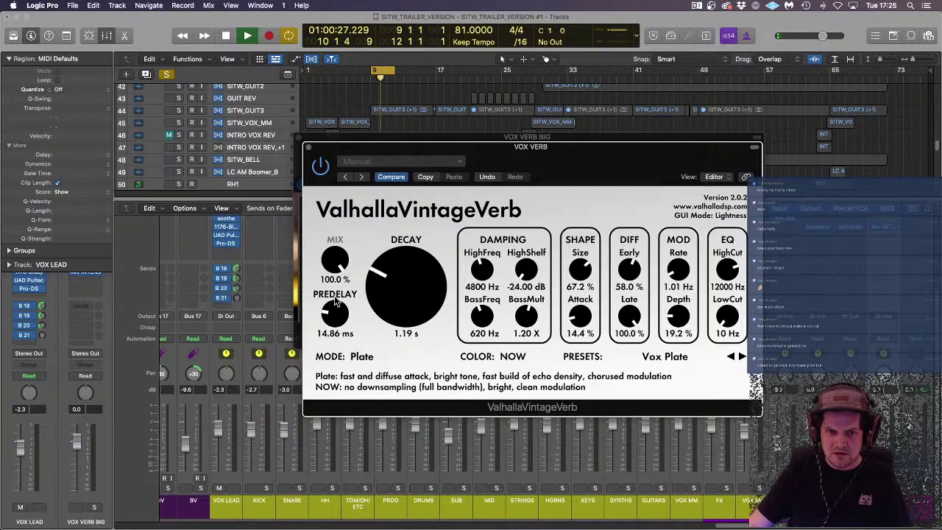
key(s)
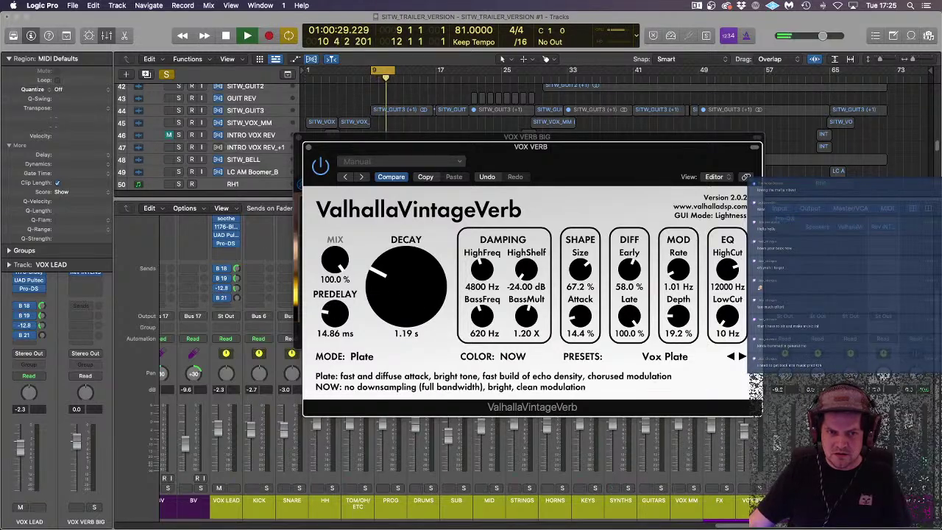
click(238, 308)
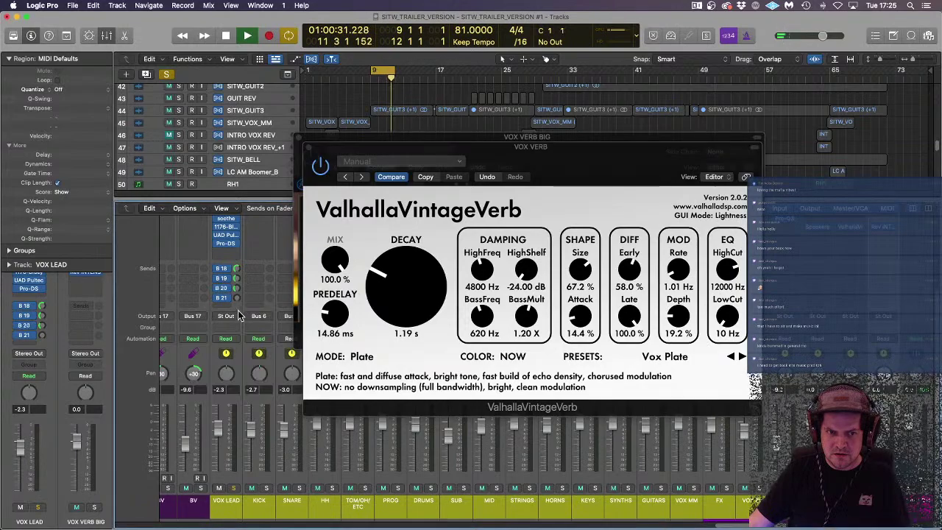
key(s)
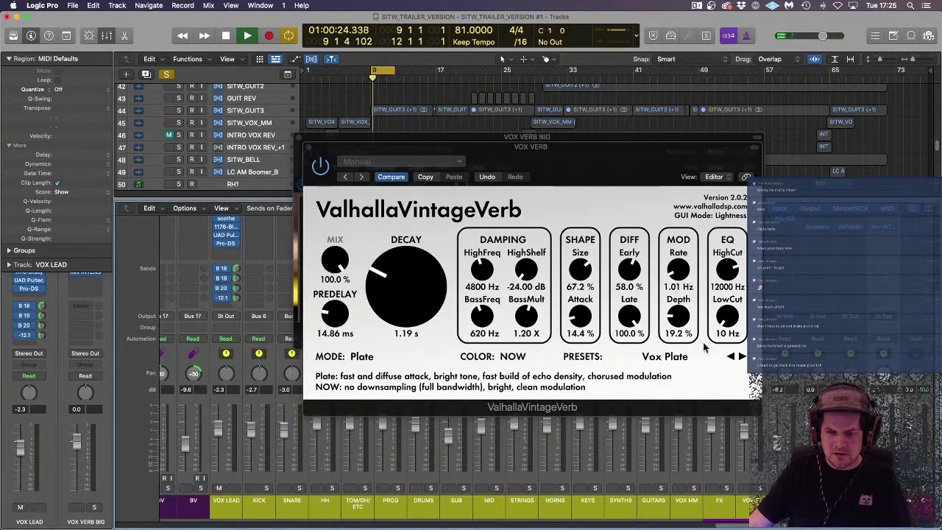
Step: Solo VOX VERB BIG, listen to the large reverb over the looped section, and stop playback
key(s)
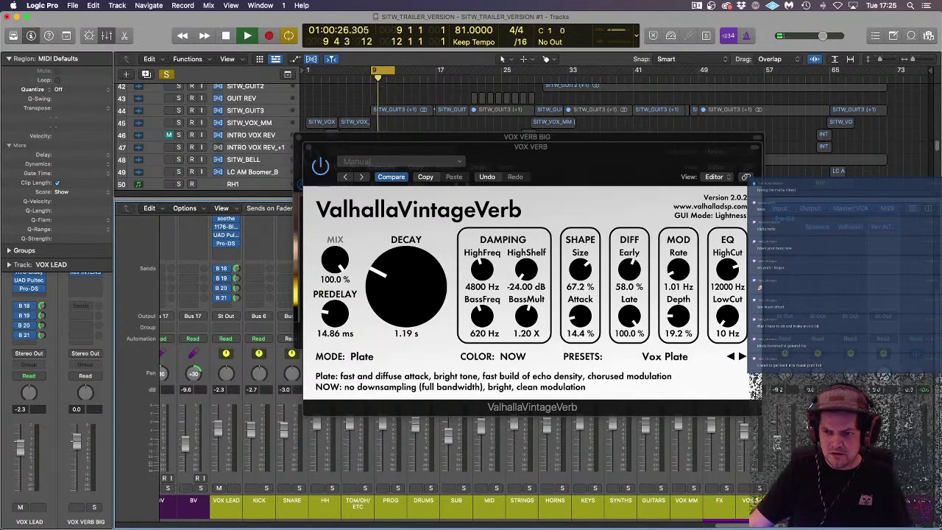
key(s)
key(s)
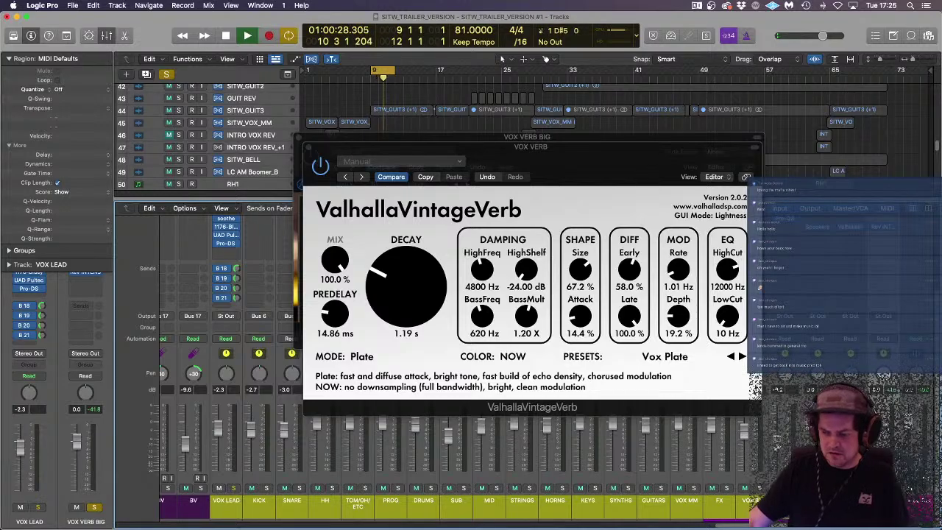
key(s)
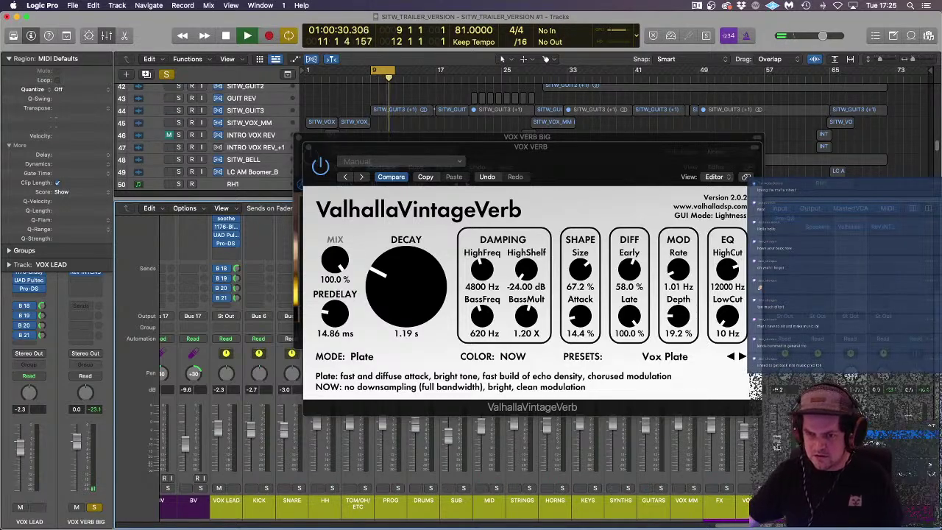
key(s)
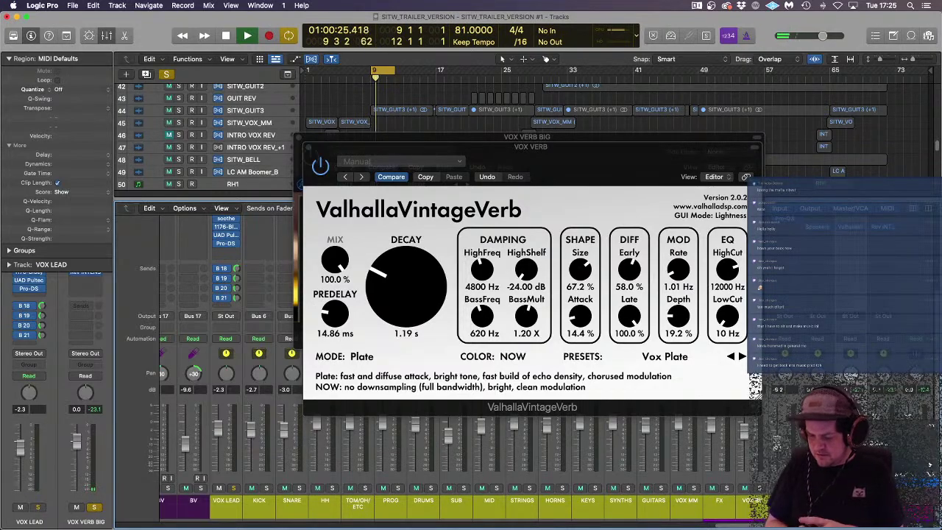
key(s)
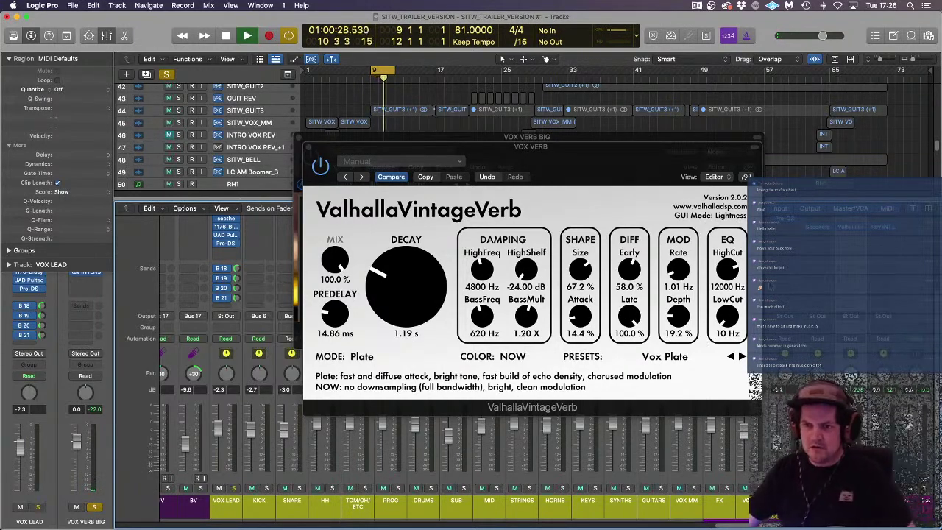
scroll(771, 285, up, 2)
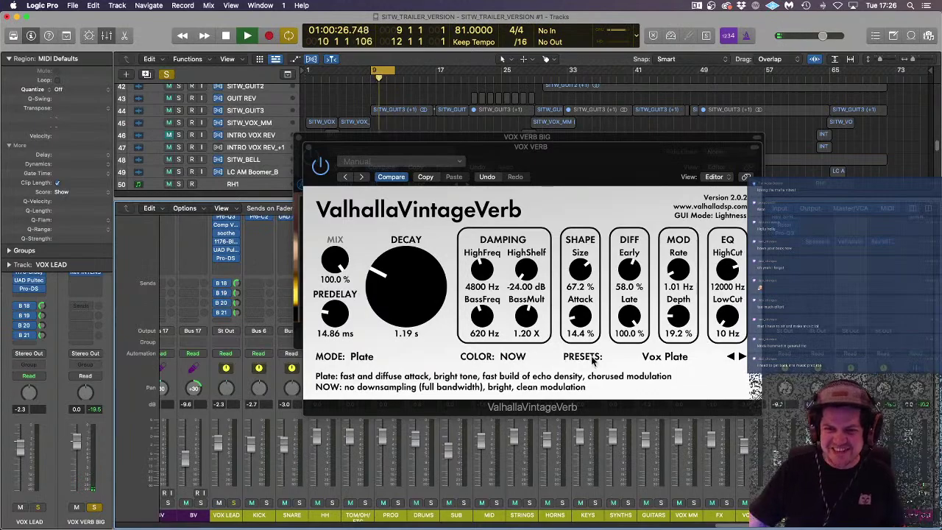
key(space)
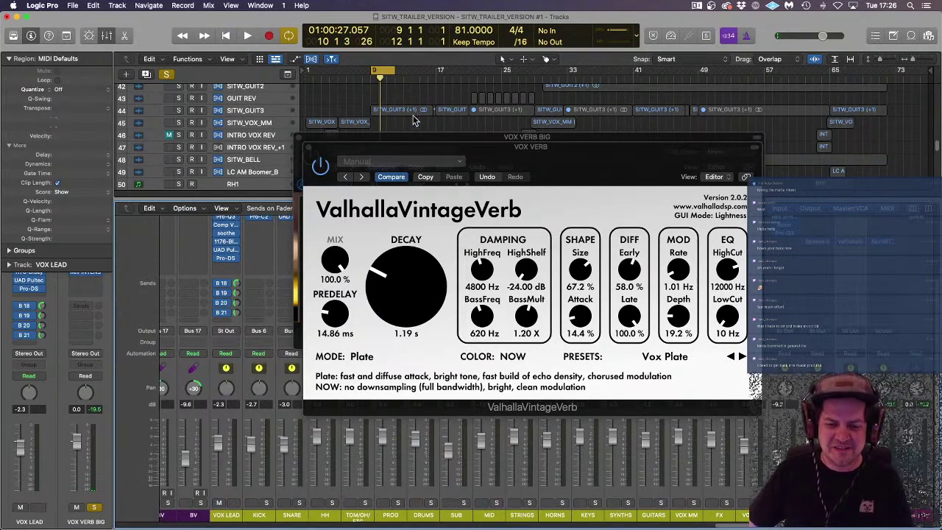
Step: Clear all solos, turn off the cycle range, and play the full mix from around bar 5
scroll(415, 120, down, 1)
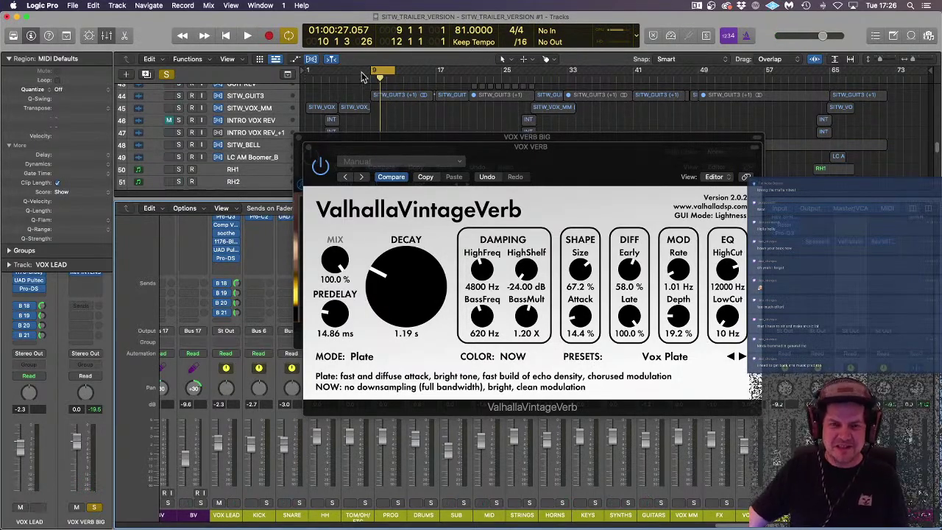
click(167, 78)
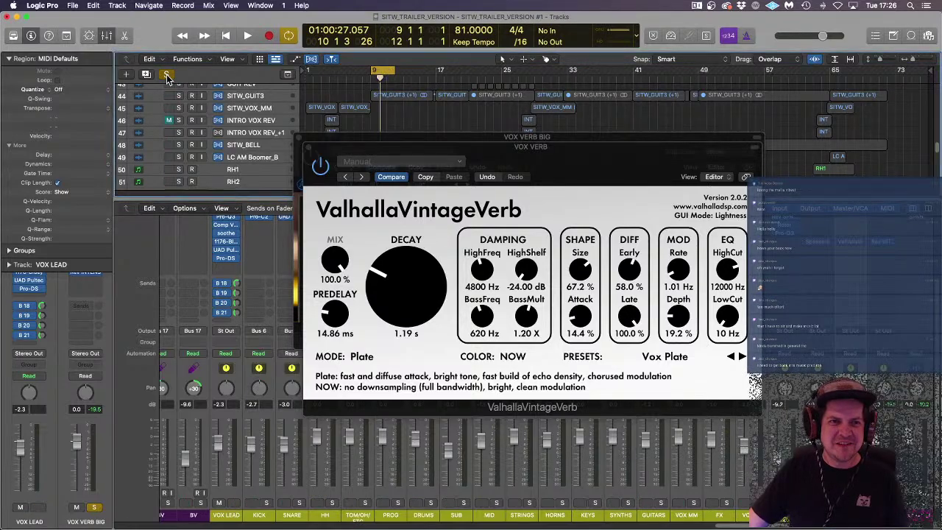
click(383, 72)
click(344, 79)
key(space)
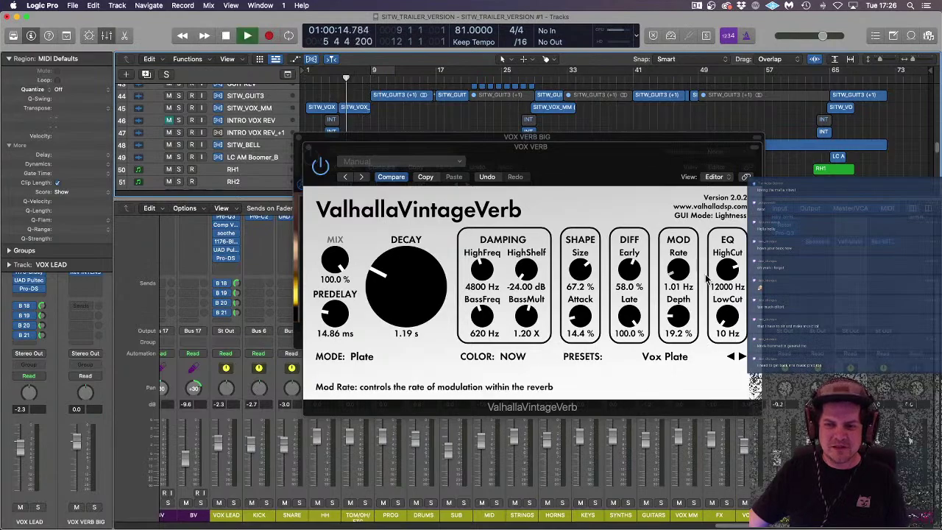
Step: Close both reverb windows and lower the VOX LEAD fader to -3.5 dB during playback
click(307, 138)
click(308, 148)
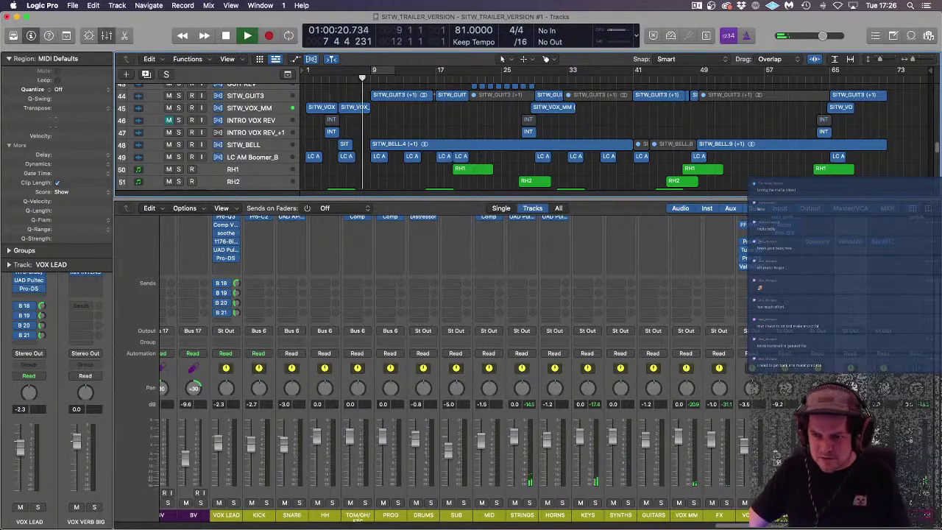
scroll(456, 368, down, 1)
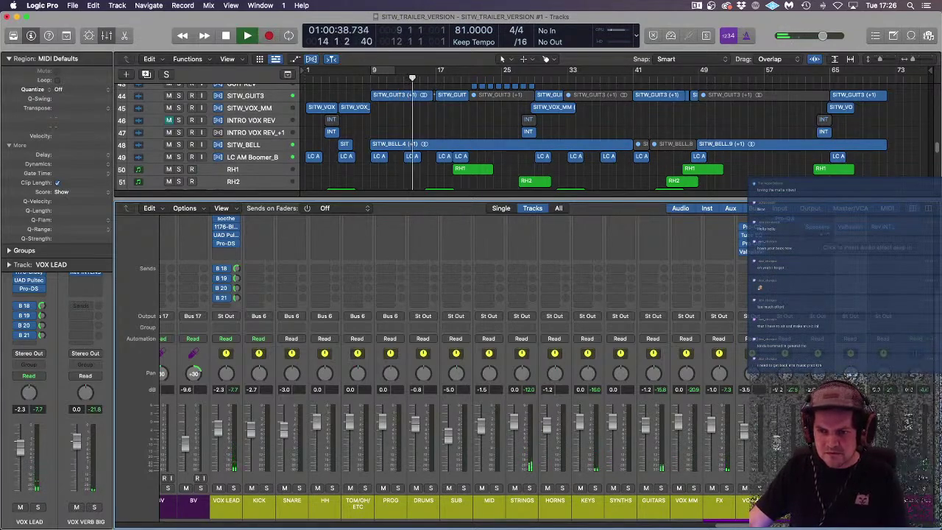
drag(214, 433, 218, 431)
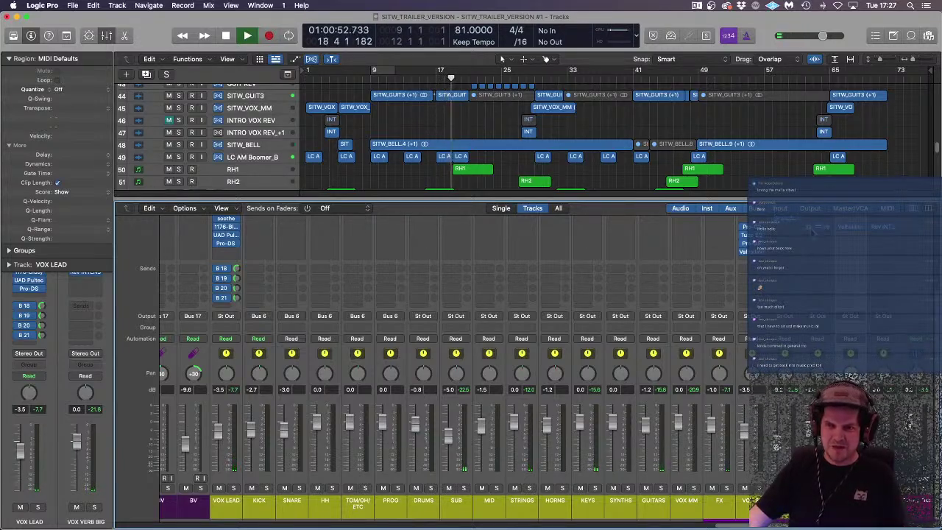
Step: Open the Speakers plug-in on VOX RADIO and try inverting the CB Radio phase, replaying the mix from bar 9
click(820, 231)
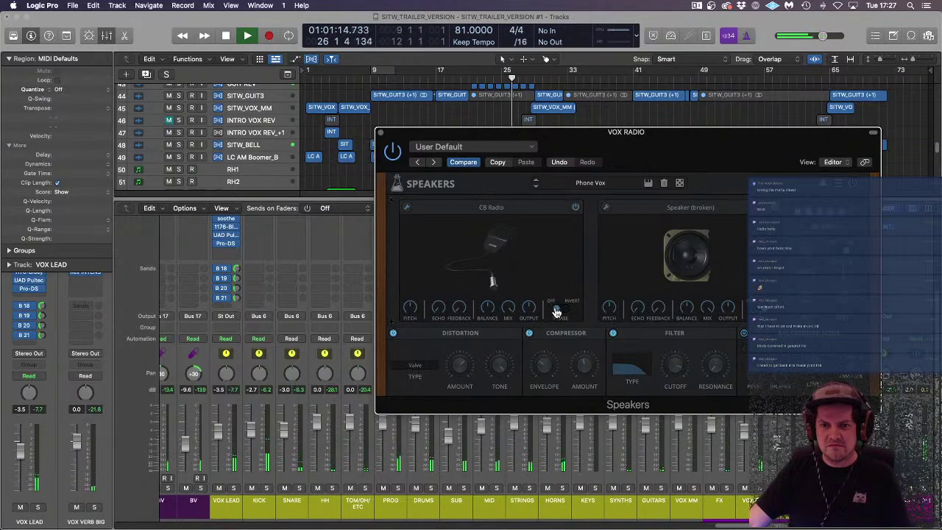
click(565, 312)
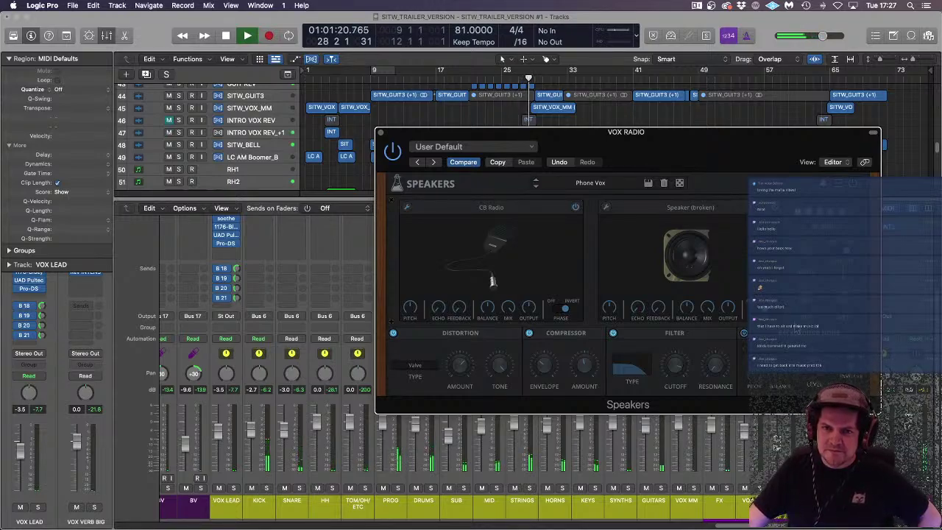
drag(463, 133, 545, 245)
click(370, 78)
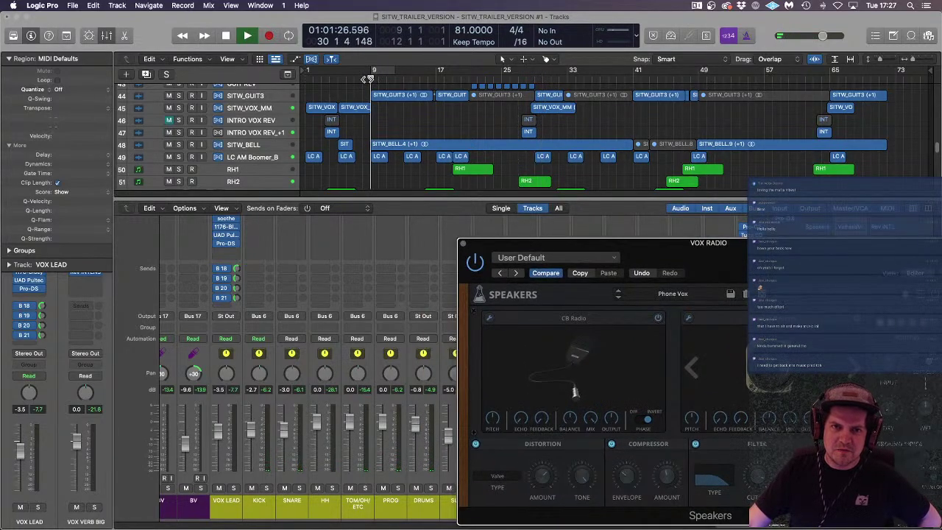
drag(750, 250, 629, 105)
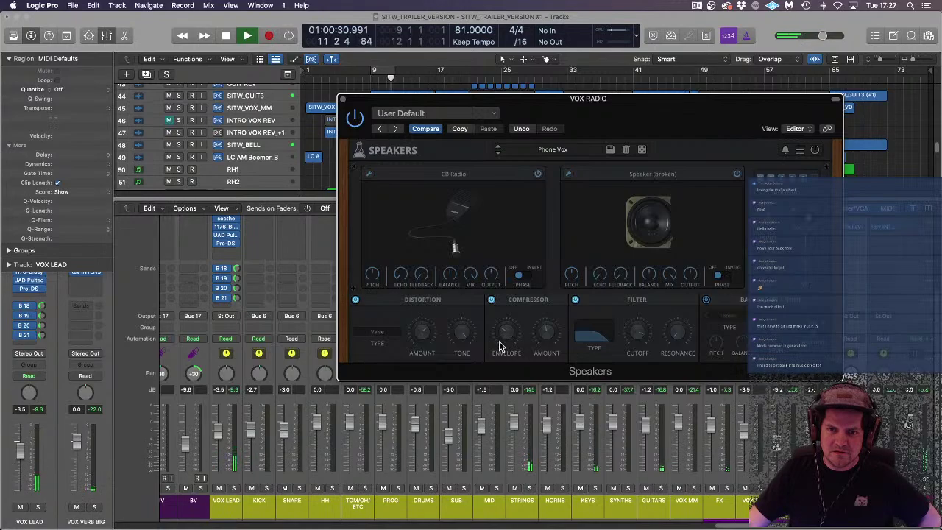
Step: Try the Foldover distortion in the VOX RADIO Speakers plug-in and settle on the Classic type
click(375, 333)
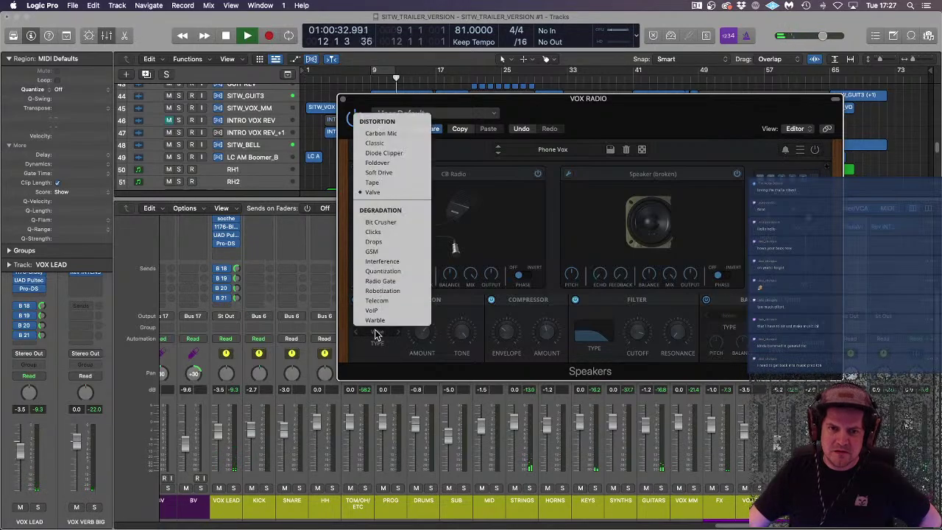
click(399, 162)
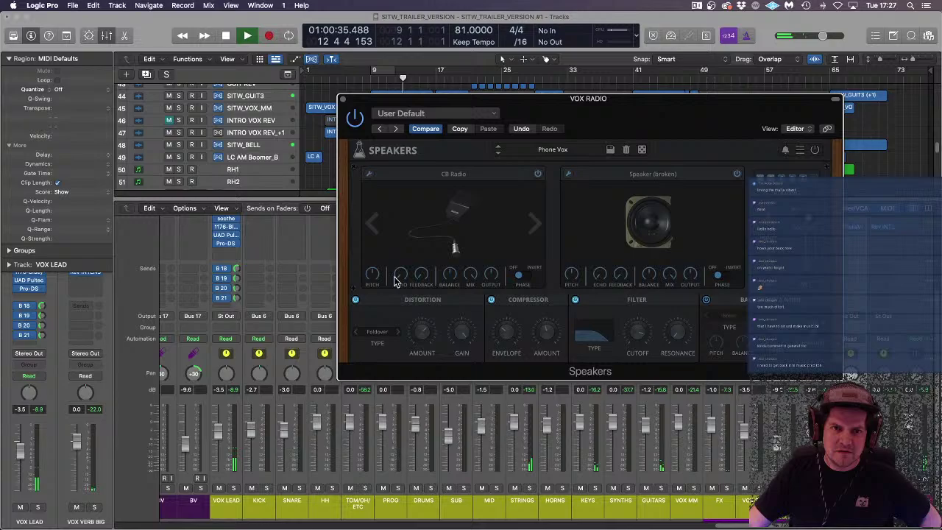
click(380, 333)
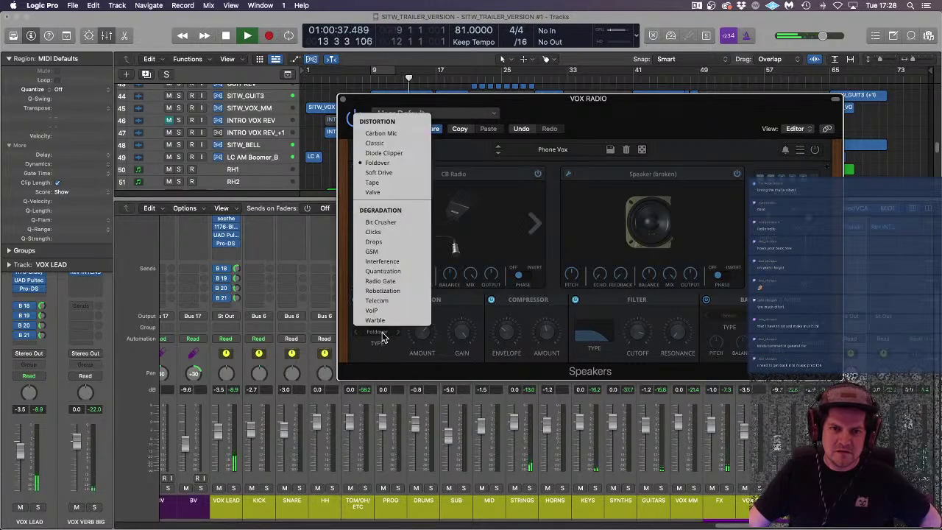
click(401, 143)
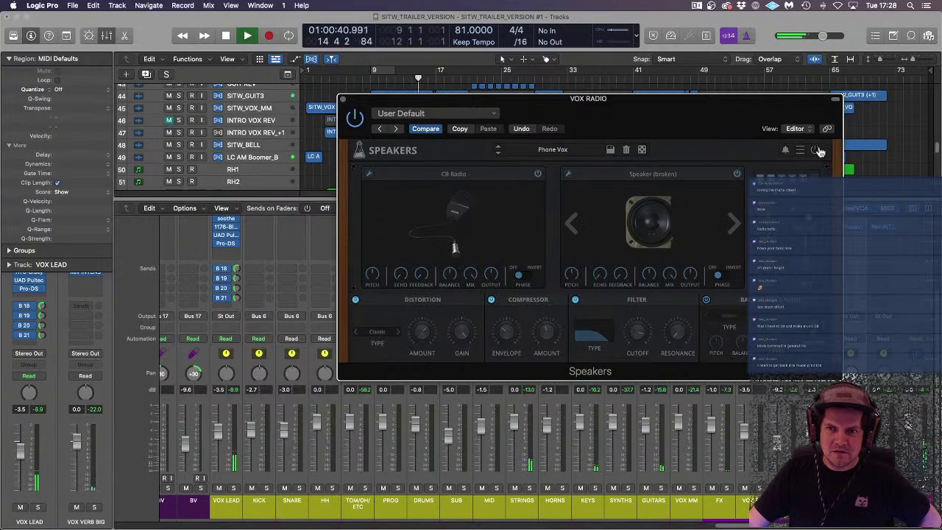
Step: Check the Speakers routing and cycle through the speaker models, replacing the broken speaker with Intercom
click(793, 182)
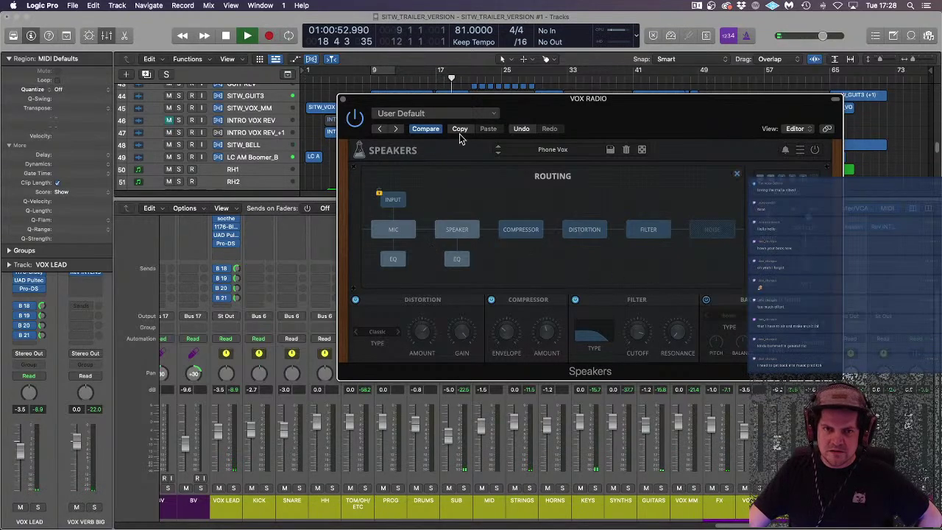
click(736, 177)
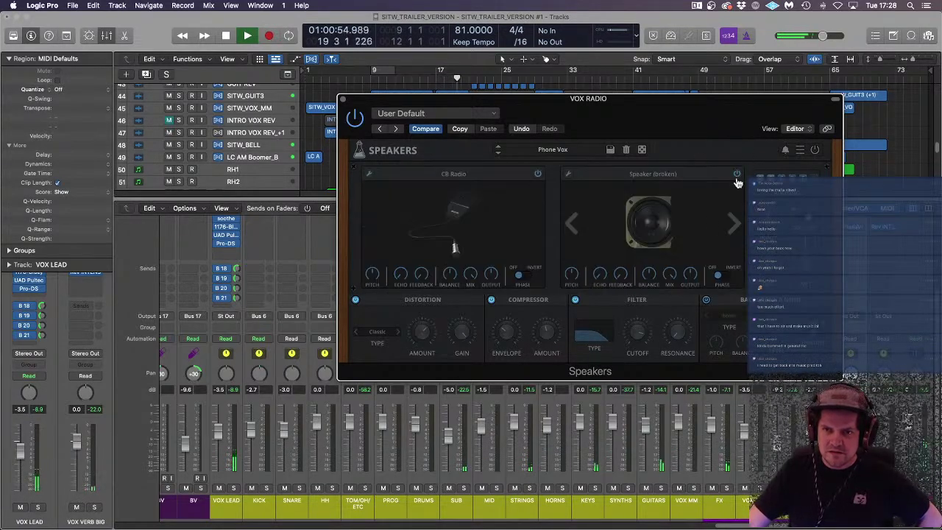
click(651, 220)
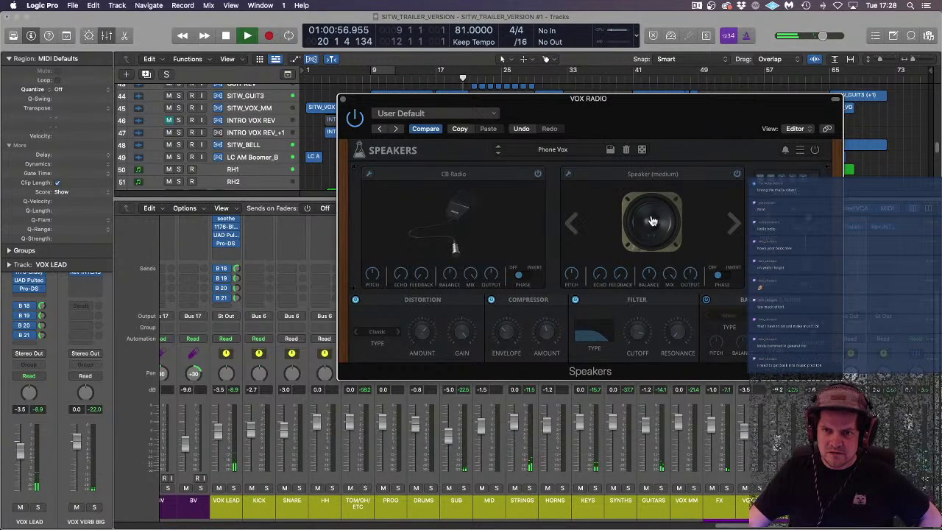
click(733, 224)
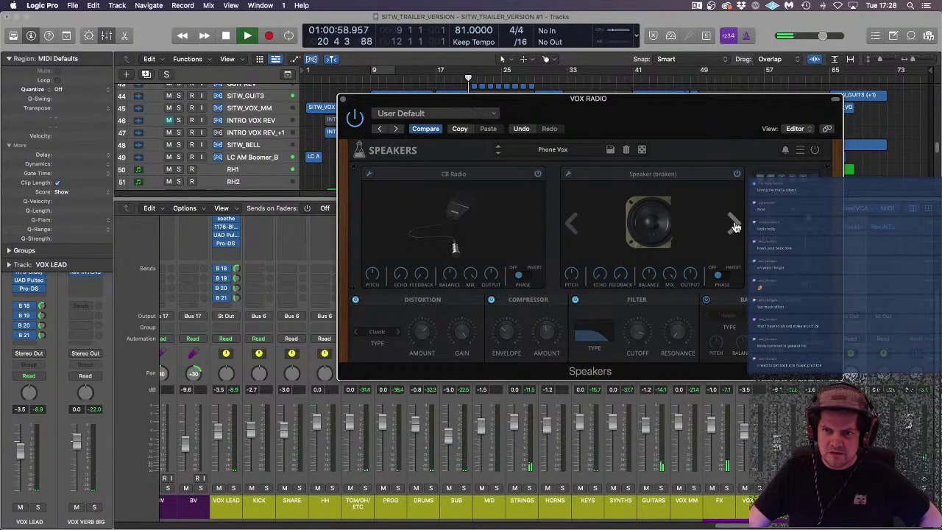
click(734, 225)
click(734, 225)
click(734, 225)
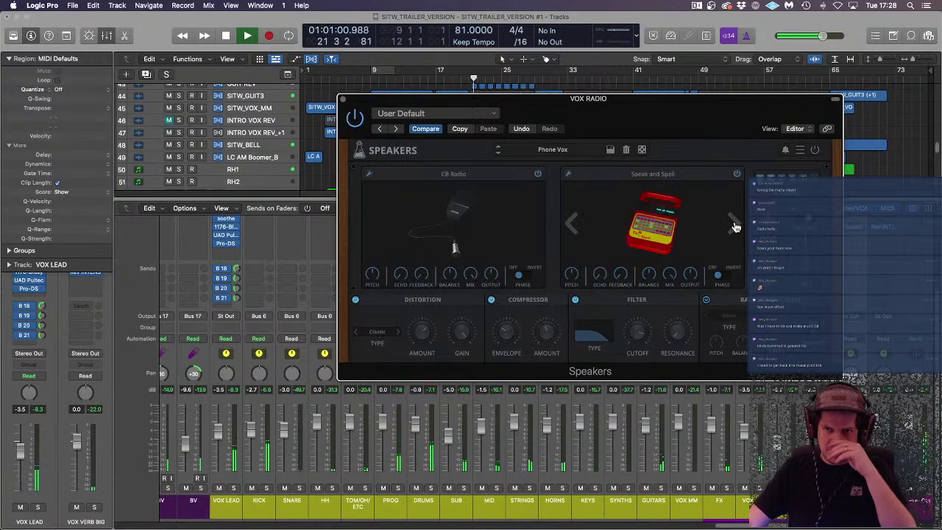
click(734, 225)
click(734, 224)
click(734, 225)
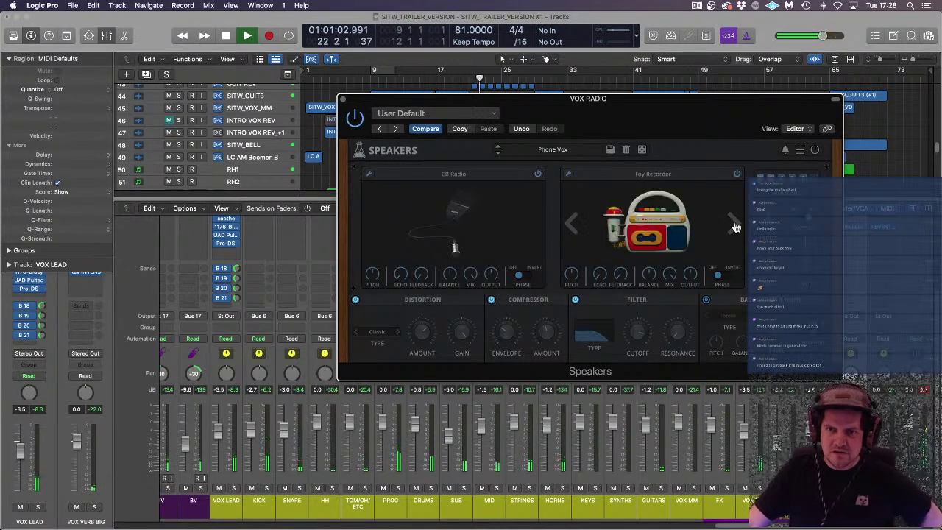
click(734, 225)
click(734, 224)
click(734, 225)
click(734, 224)
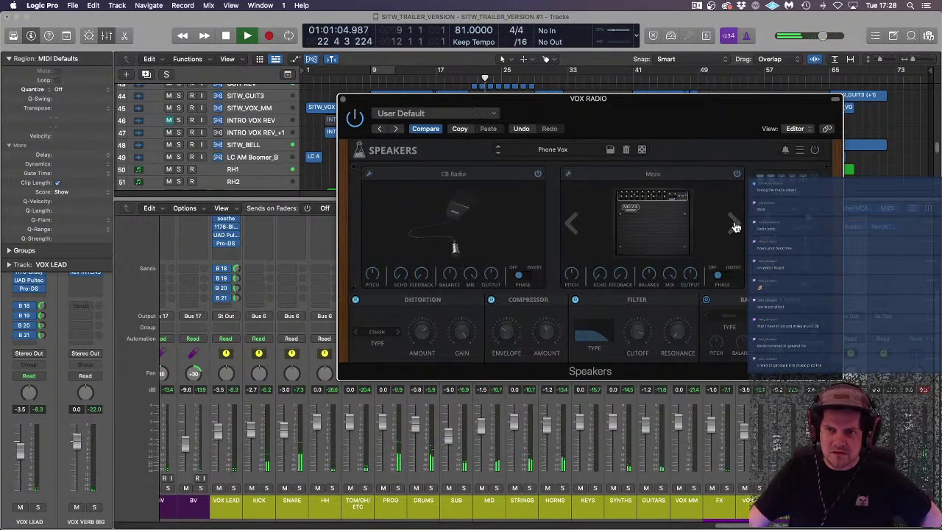
click(734, 225)
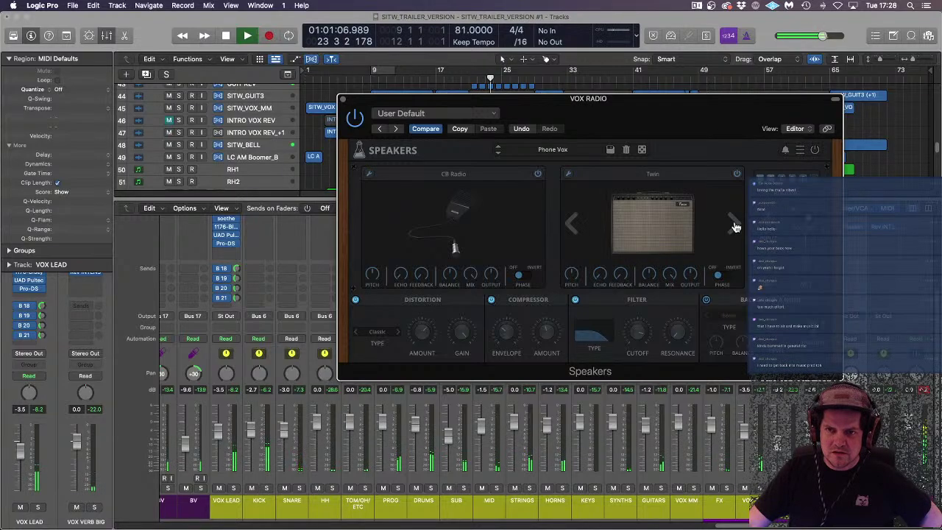
click(734, 224)
click(734, 224)
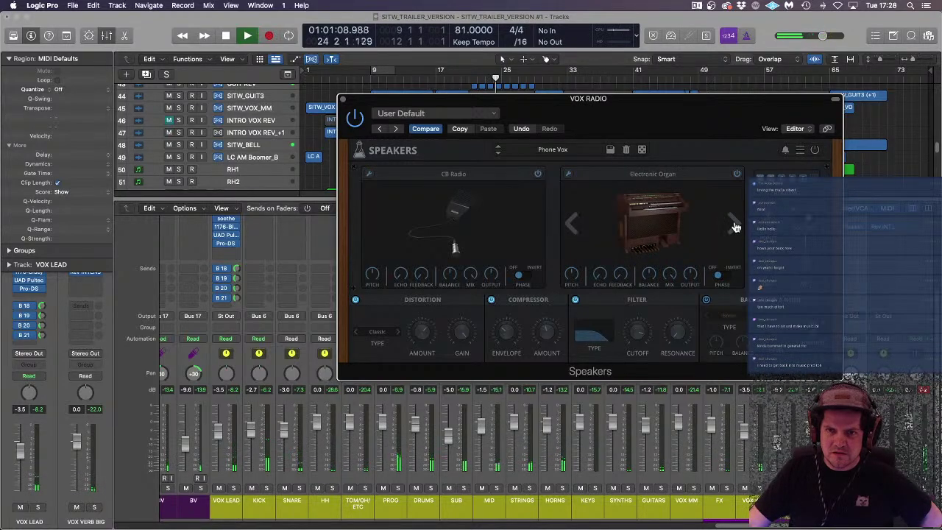
click(734, 225)
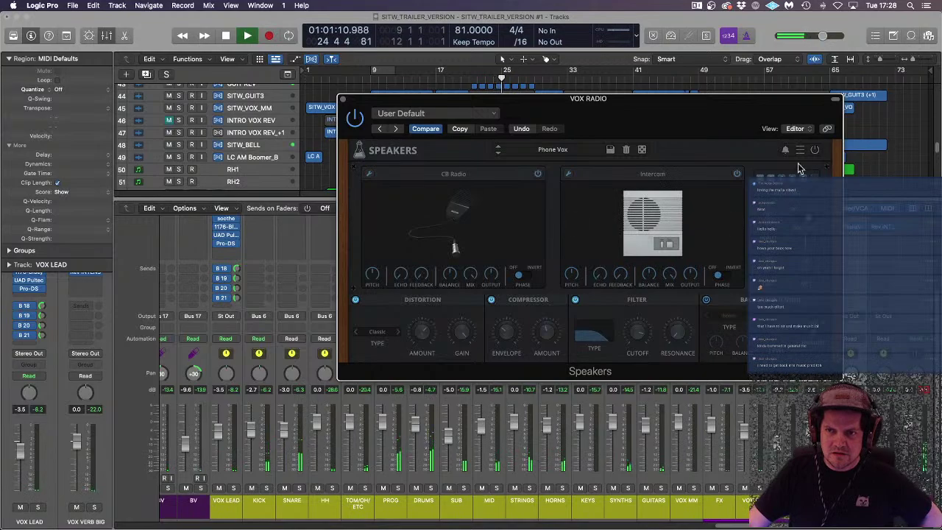
Step: Add sends to Bus 20 and Bus 21 on the VOX RADIO channel and close its Speakers window
mouse_move(728, 244)
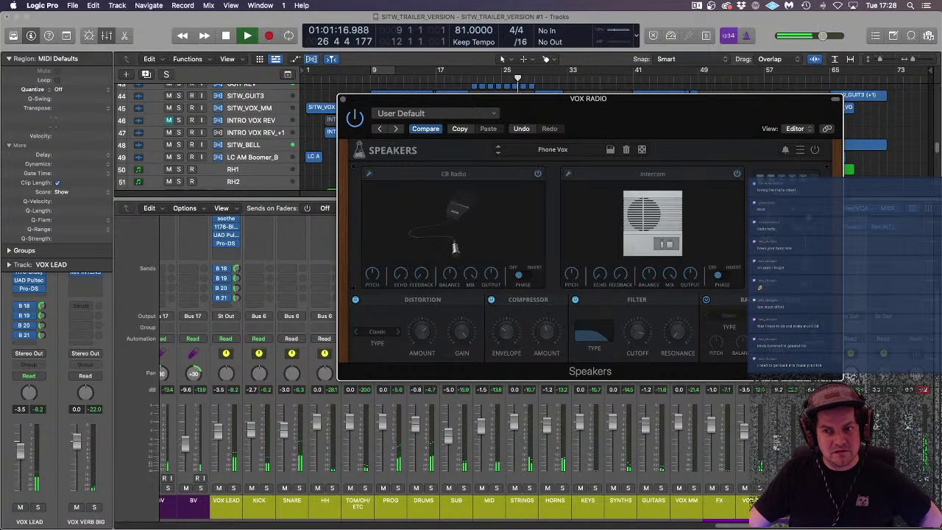
click(778, 445)
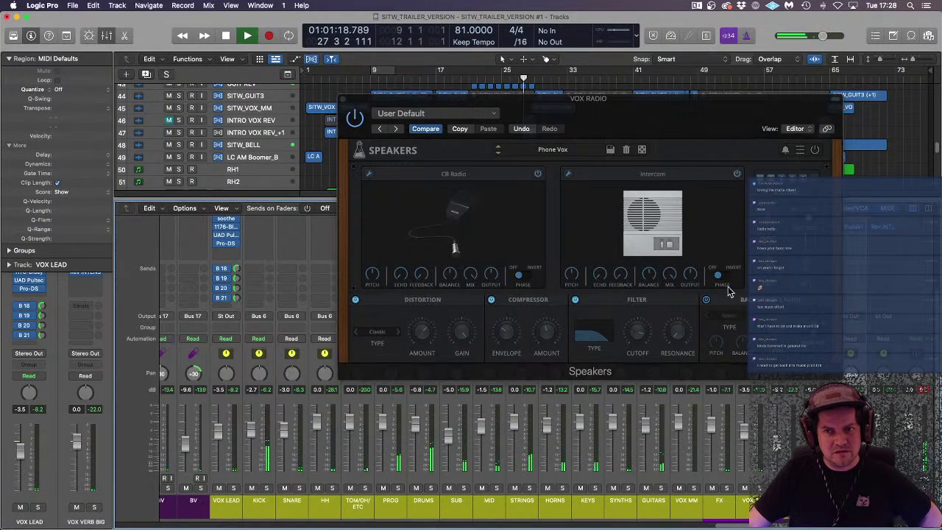
drag(628, 96, 441, 79)
click(825, 289)
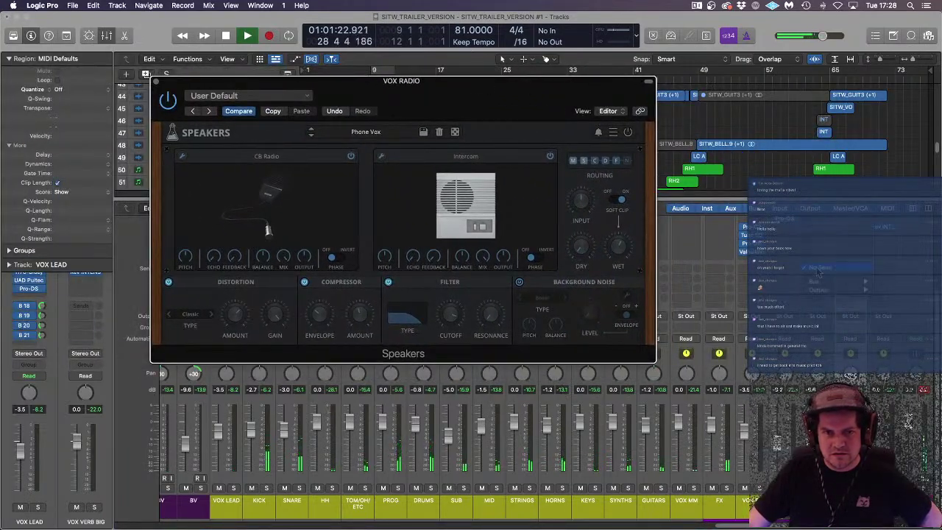
mouse_move(816, 282)
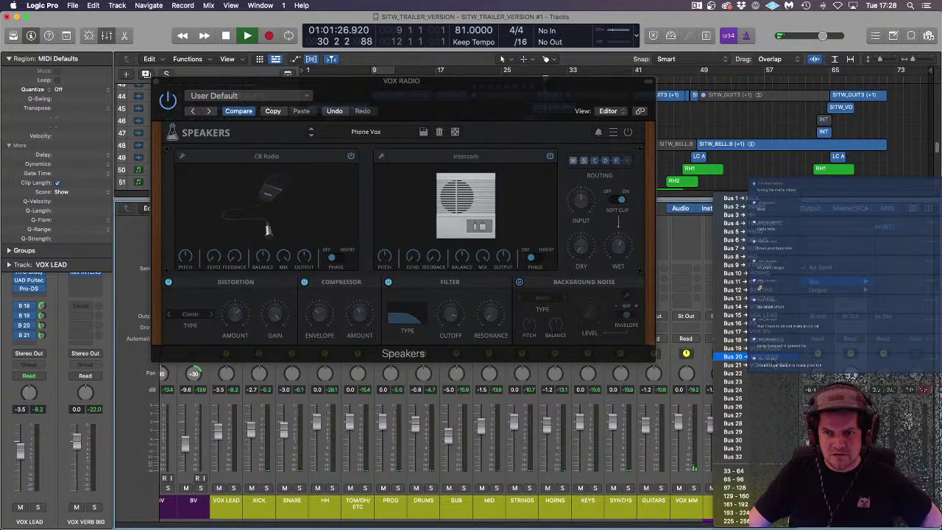
click(762, 357)
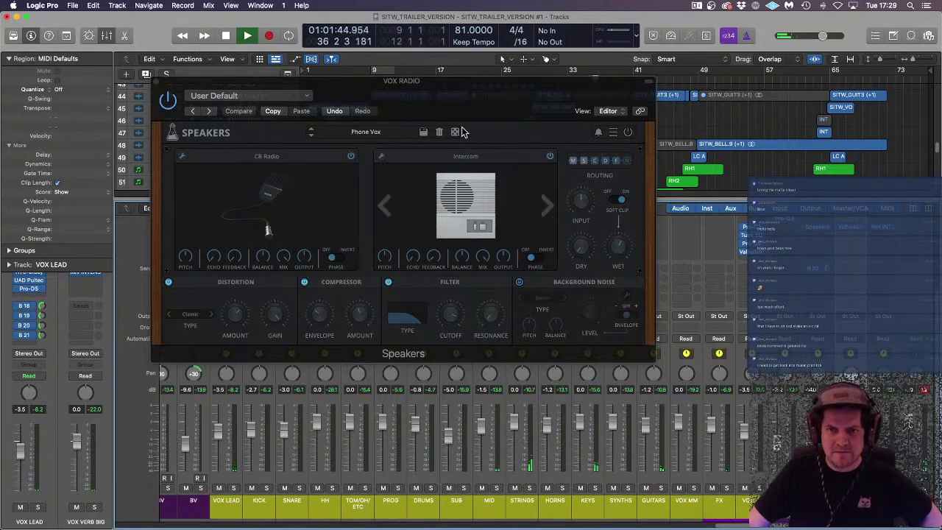
click(817, 284)
mouse_move(817, 292)
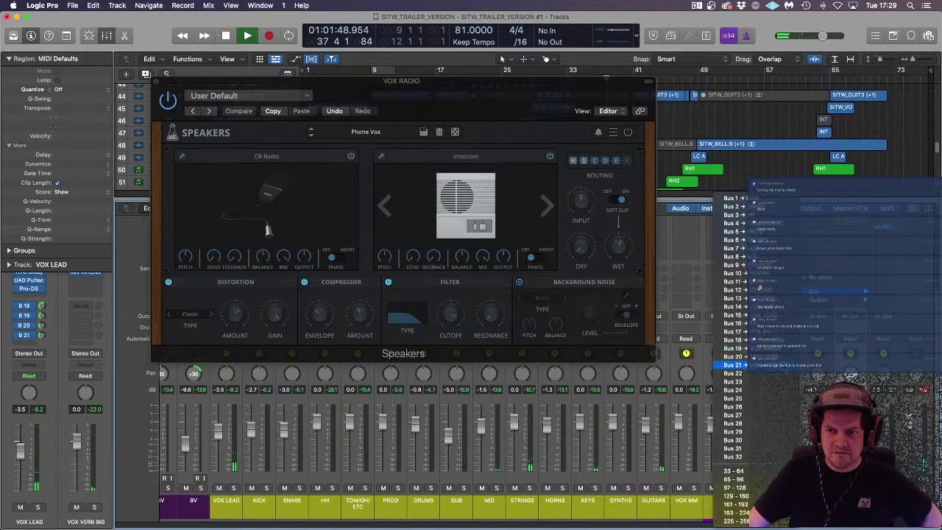
click(784, 367)
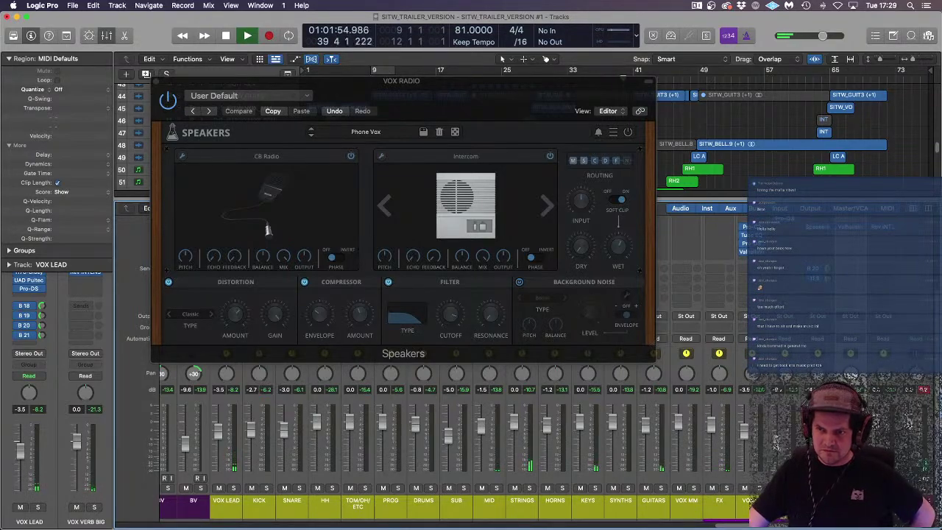
click(157, 83)
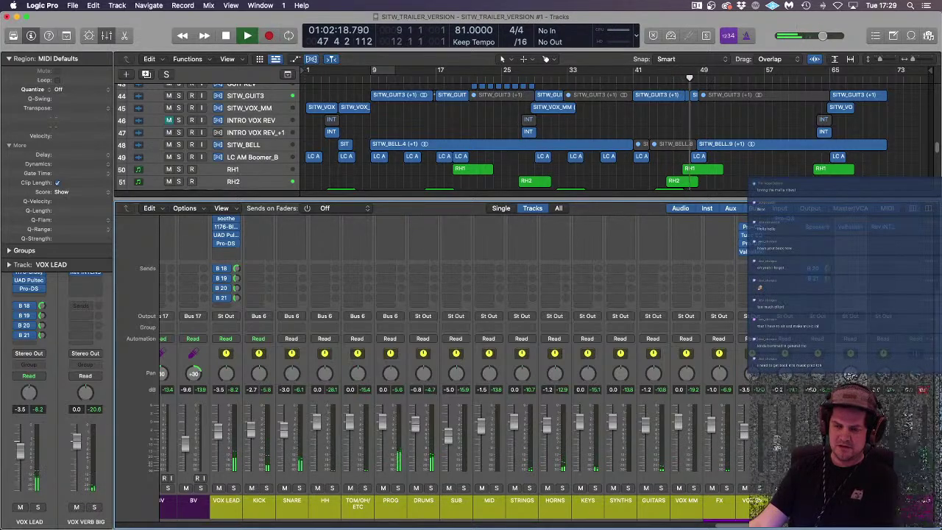
Step: Insert Pro-Q3 after Speakers on VOX RADIO and set its processing mode to Linear Phase
scroll(817, 244, up, 3)
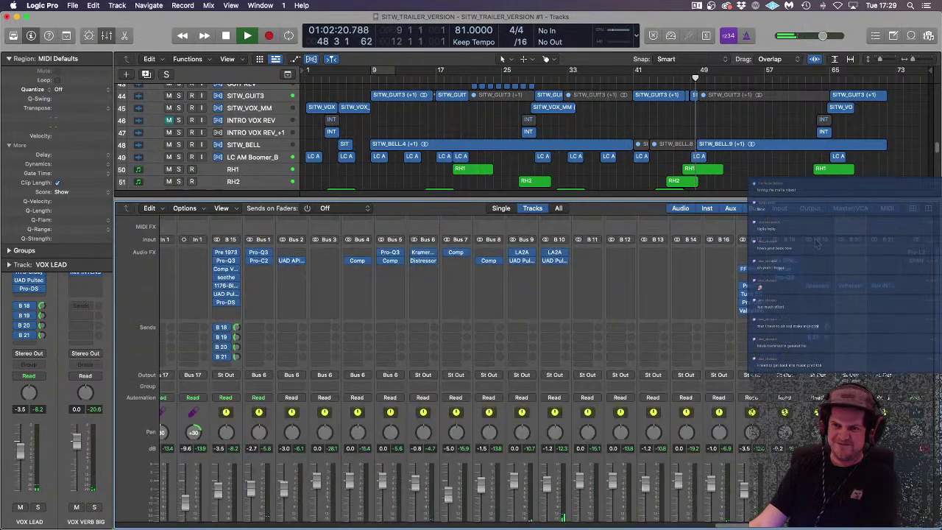
click(822, 296)
mouse_move(830, 341)
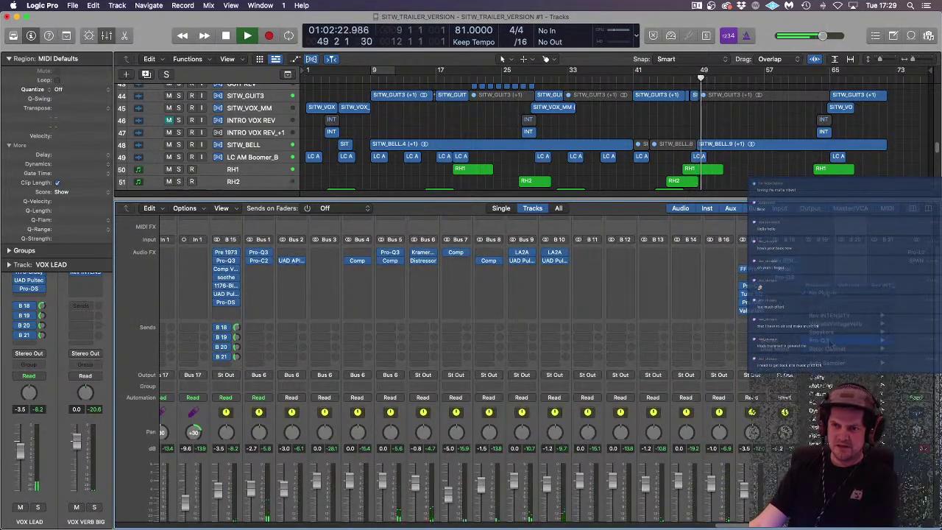
click(778, 343)
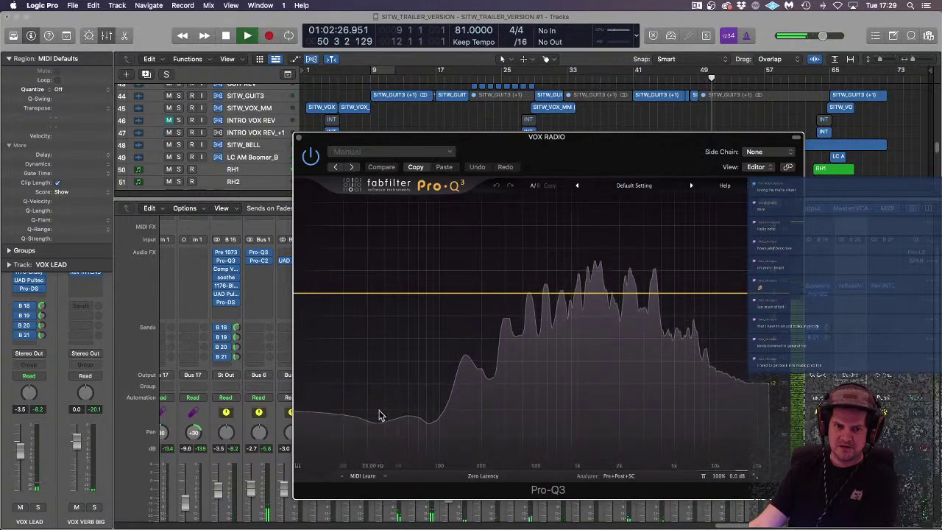
click(483, 476)
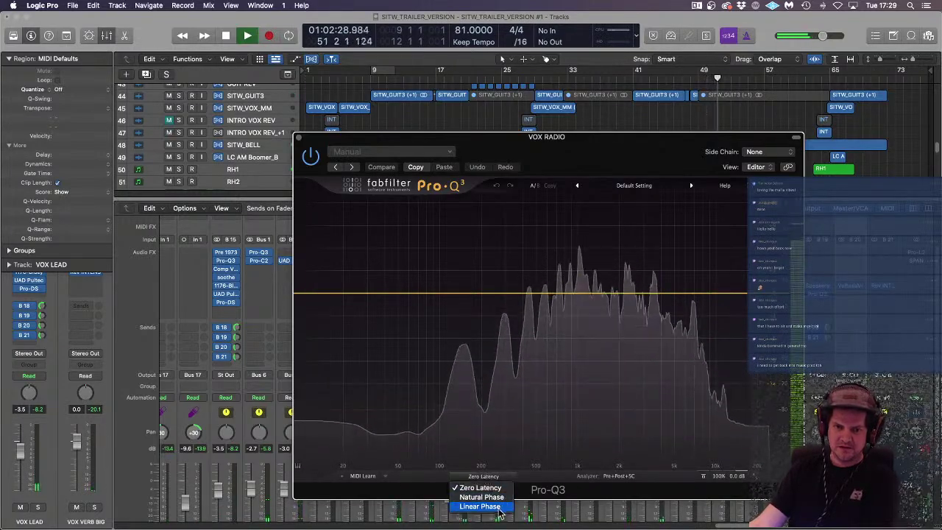
click(498, 509)
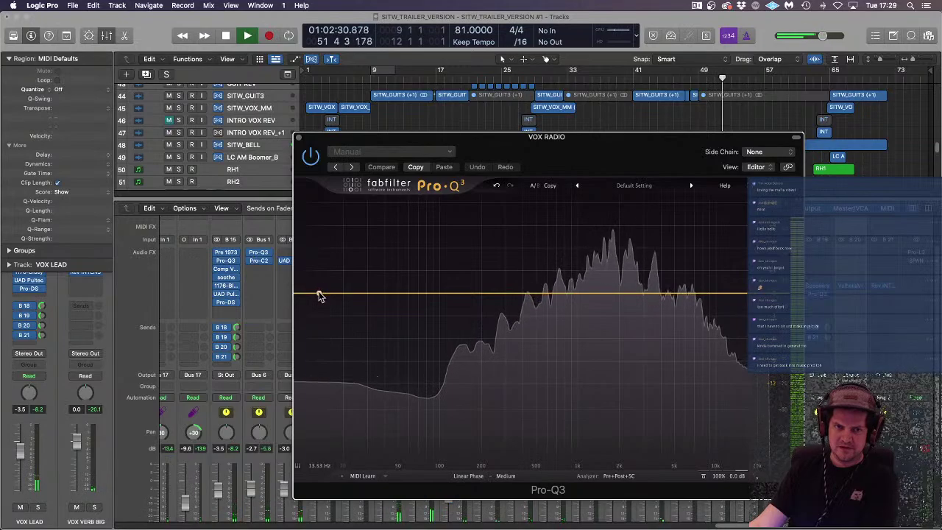
Step: Add an 18 dB/oct low cut at about 124 Hz and a -4.19 dB bell at 1385.5 Hz with Q 1.614 to VOX RADIO's EQ
drag(321, 296, 453, 301)
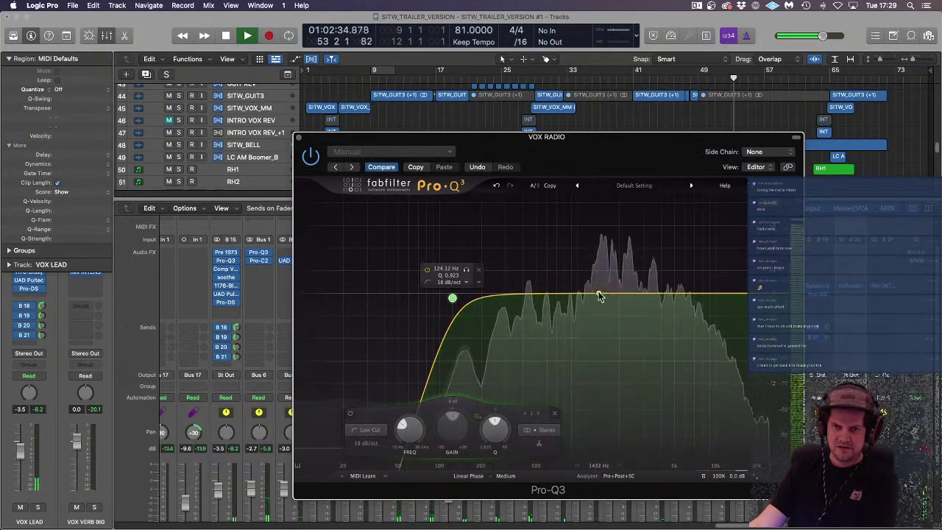
drag(600, 296, 598, 322)
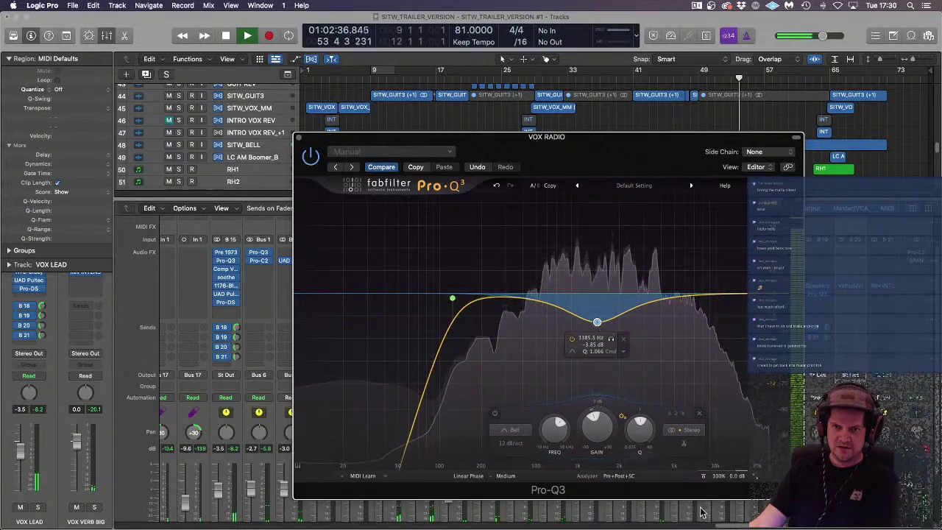
drag(639, 436, 641, 431)
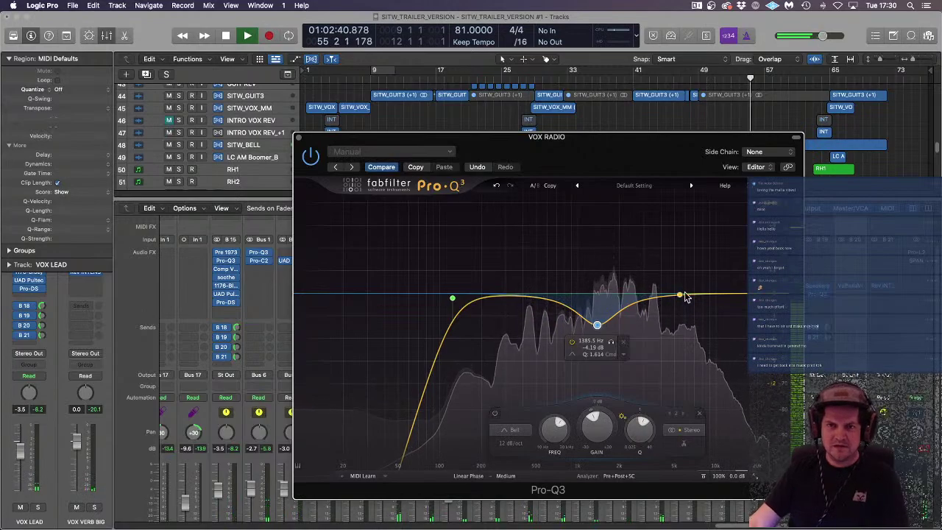
key(space)
click(302, 138)
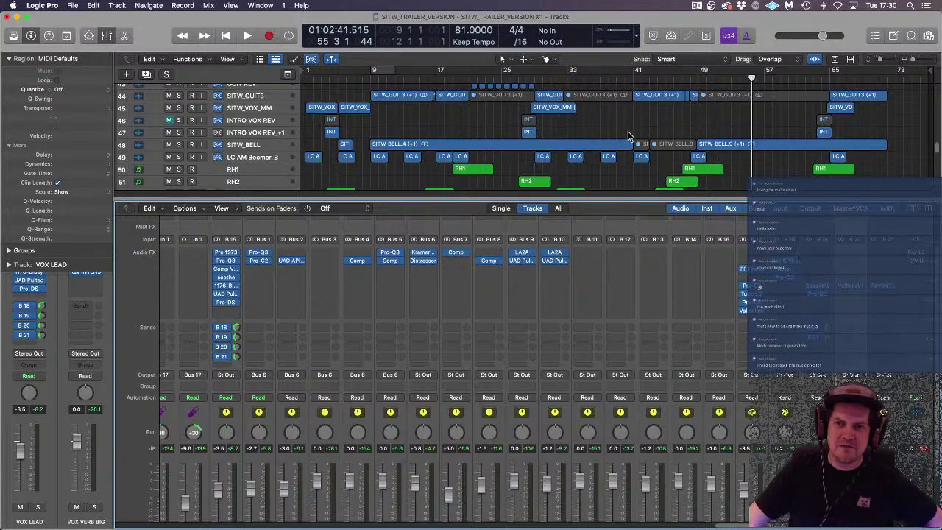
Step: Insert the Sample Delay plug-in on the VOX RADIO channel, directly before Speakers
scroll(630, 133, down, 8)
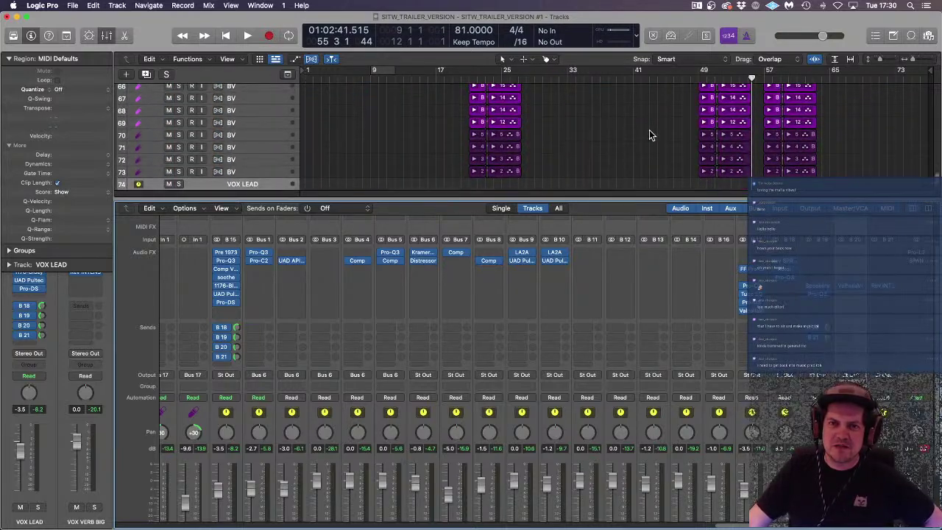
scroll(523, 101, up, 2)
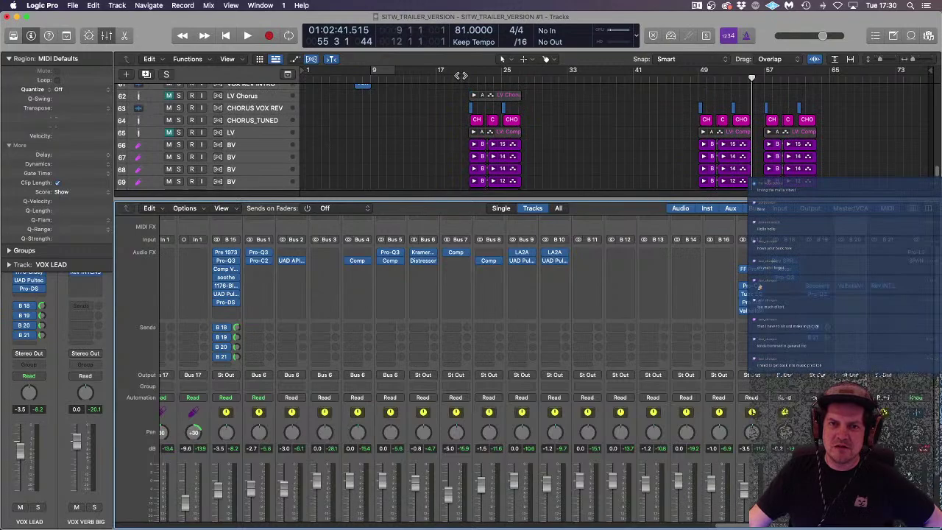
click(460, 77)
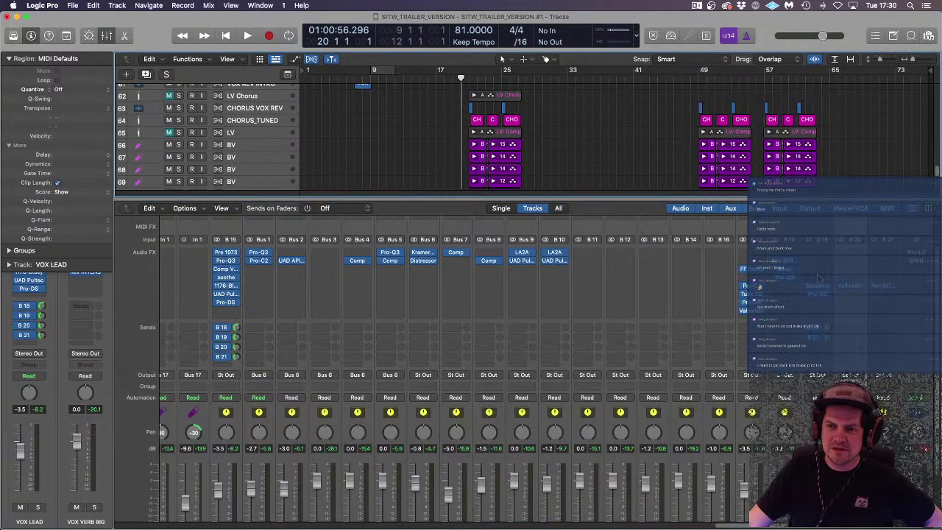
click(820, 278)
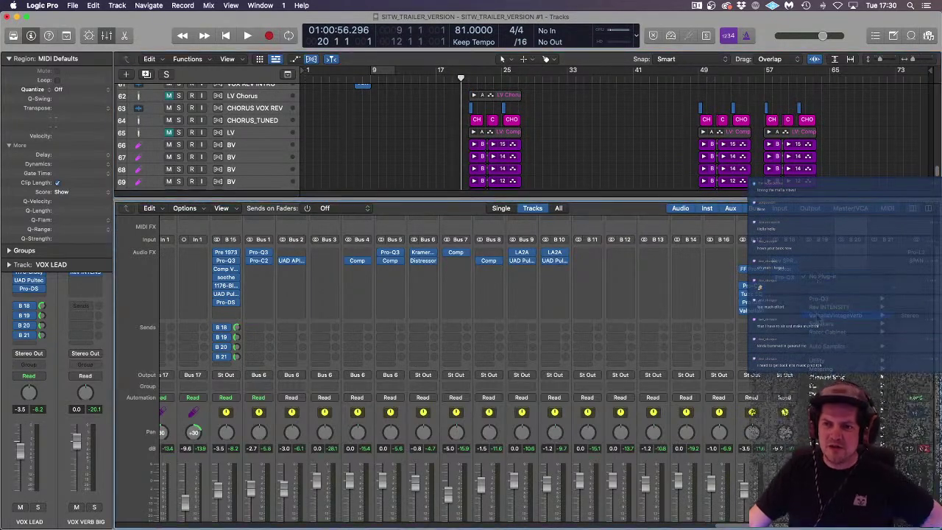
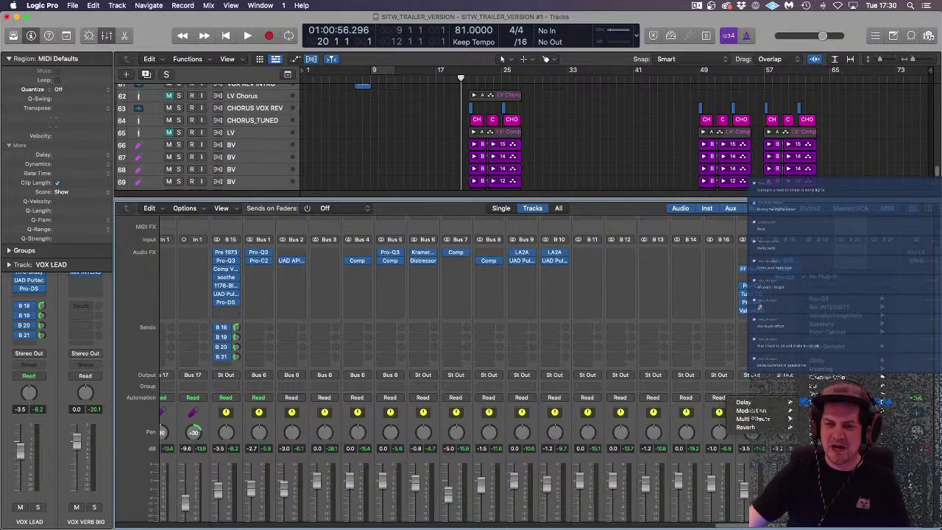
mouse_move(745, 403)
mouse_move(691, 408)
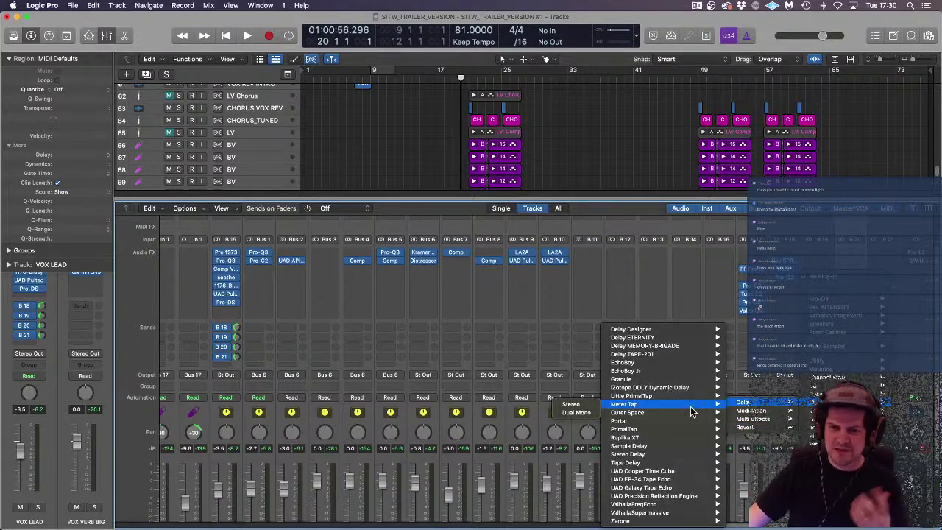
mouse_move(665, 422)
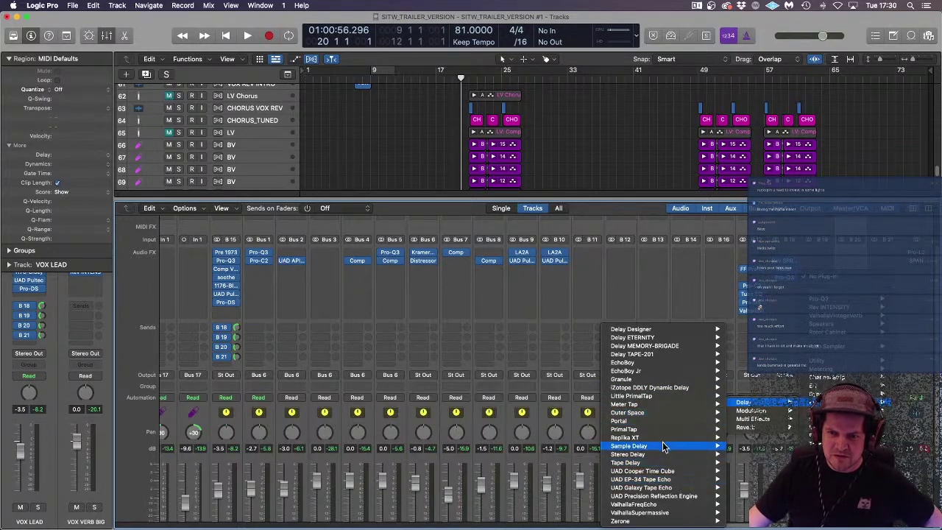
mouse_move(664, 447)
click(570, 454)
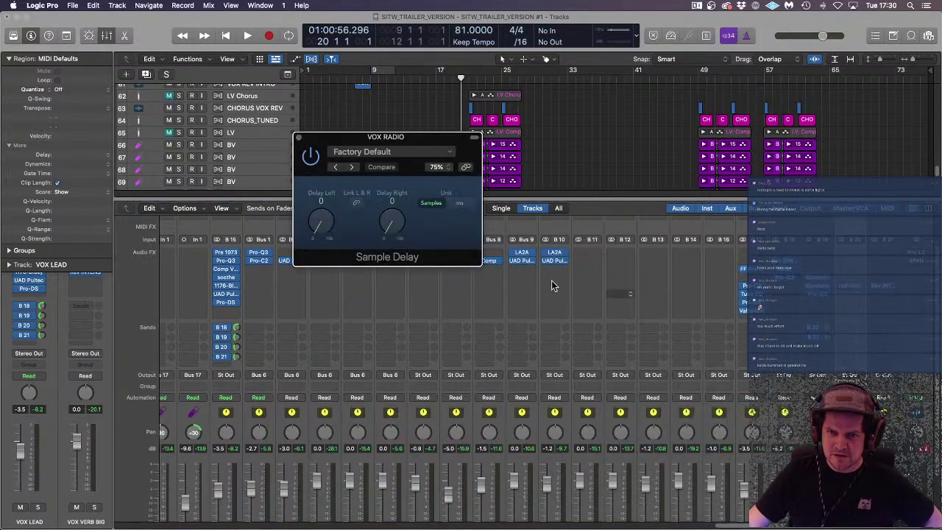
Step: Link Sample Delay's left and right times and audition 500, 4133 and 3200 samples with playback from about bar 12
click(357, 206)
drag(402, 223, 401, 219)
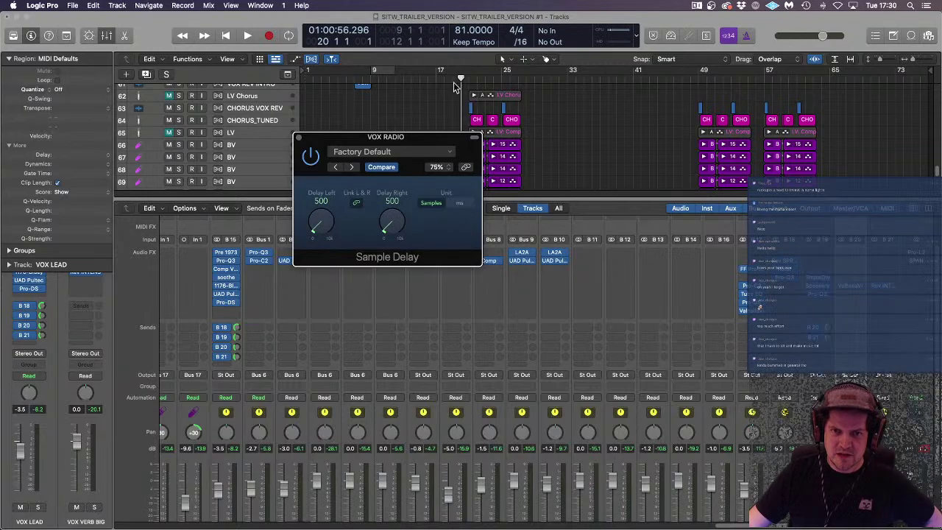
click(399, 78)
key(space)
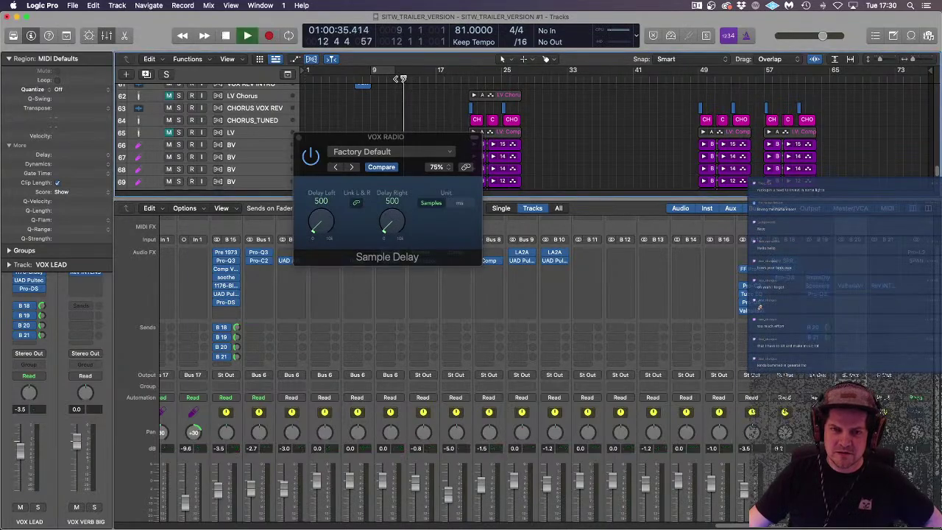
drag(392, 225, 393, 225)
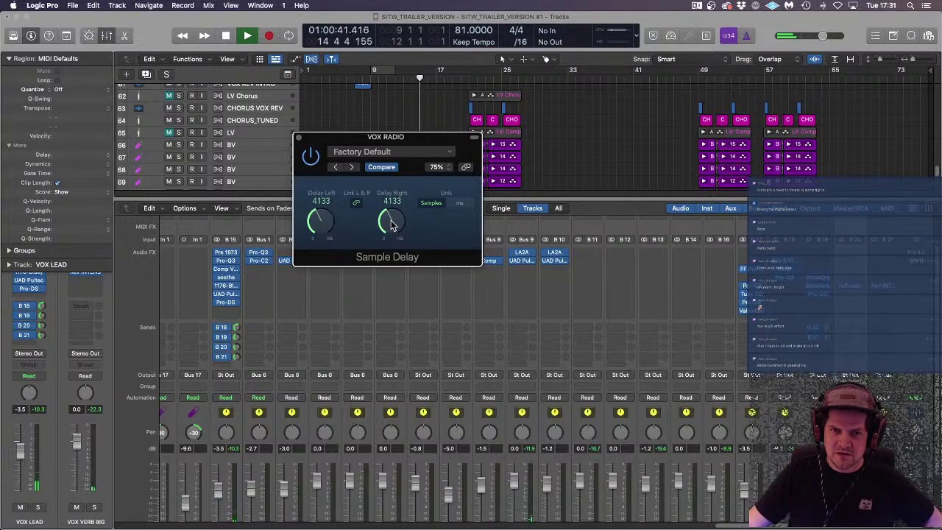
drag(392, 226, 393, 238)
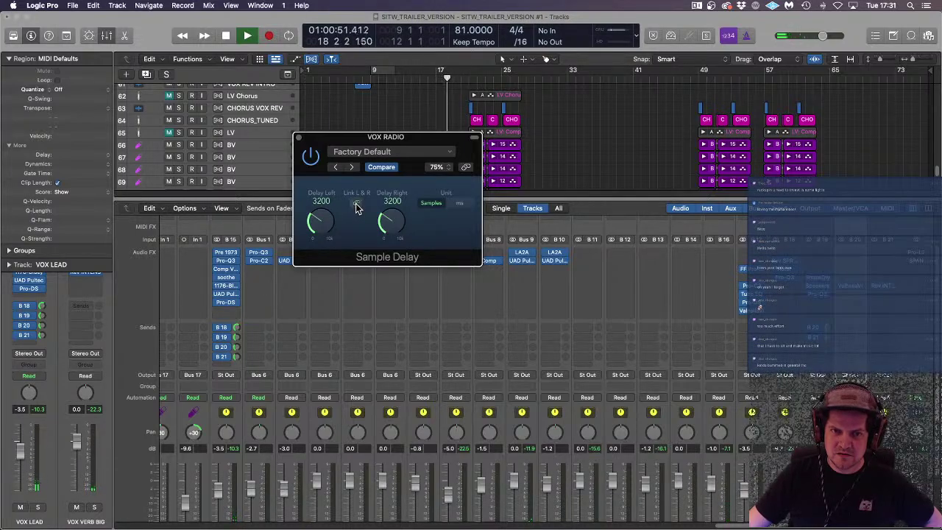
Step: Unlink the Sample Delay channels, set the left delay to 1900 and the right to 3833 samples, and close its window
drag(396, 228, 396, 244)
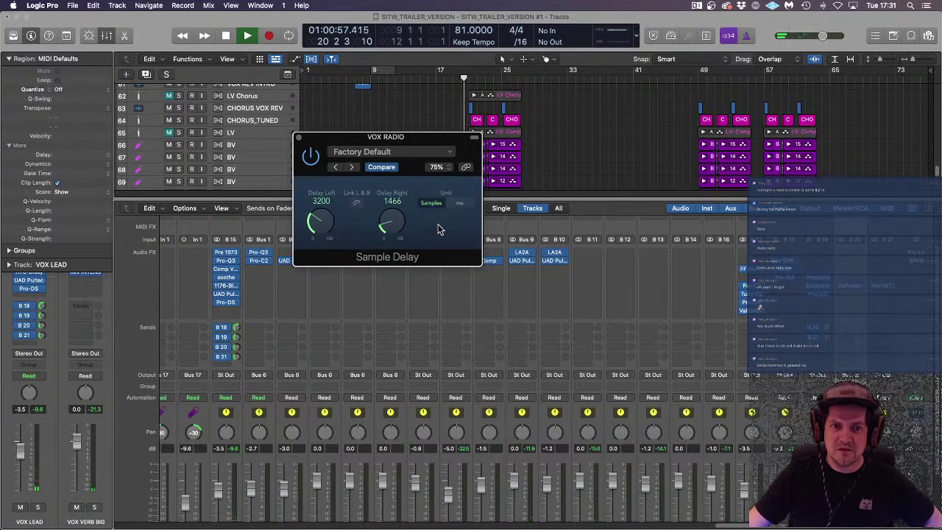
drag(321, 226, 326, 265)
drag(389, 229, 386, 218)
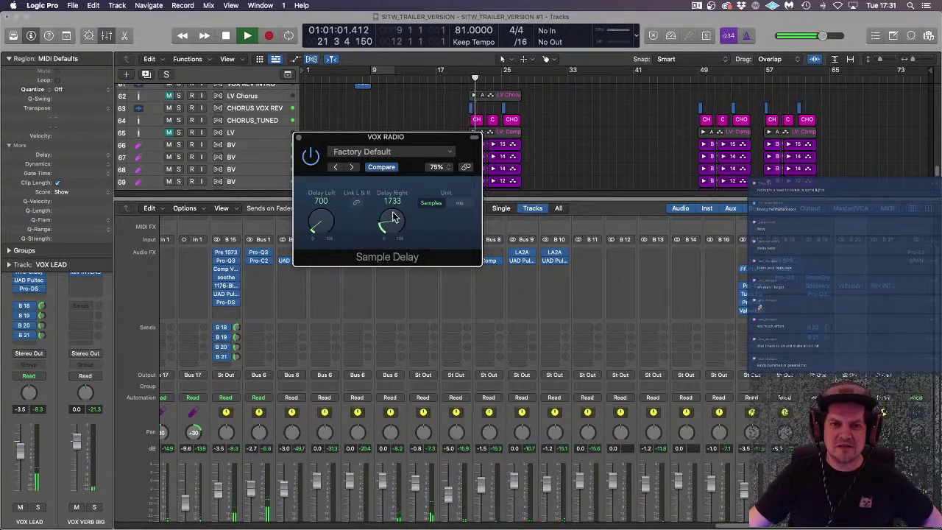
drag(322, 228, 322, 217)
drag(401, 228, 397, 210)
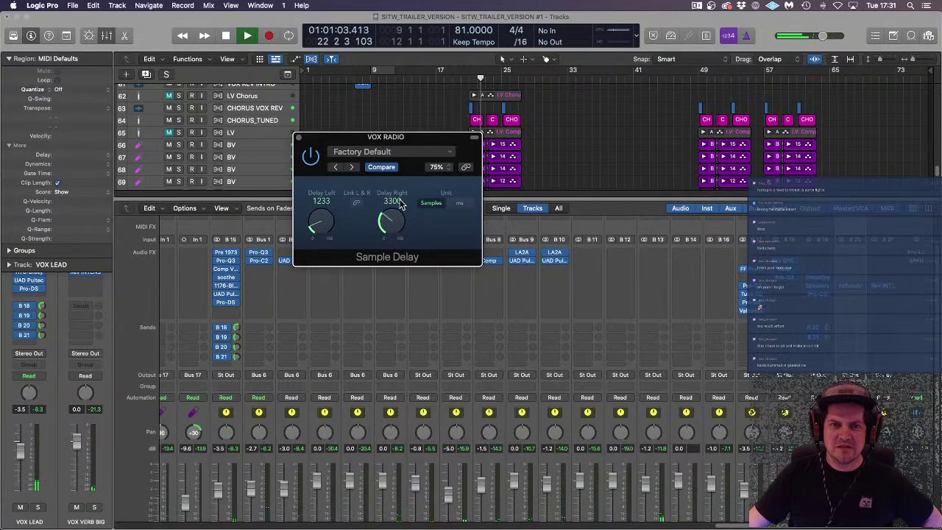
drag(315, 230, 318, 221)
drag(401, 229, 403, 217)
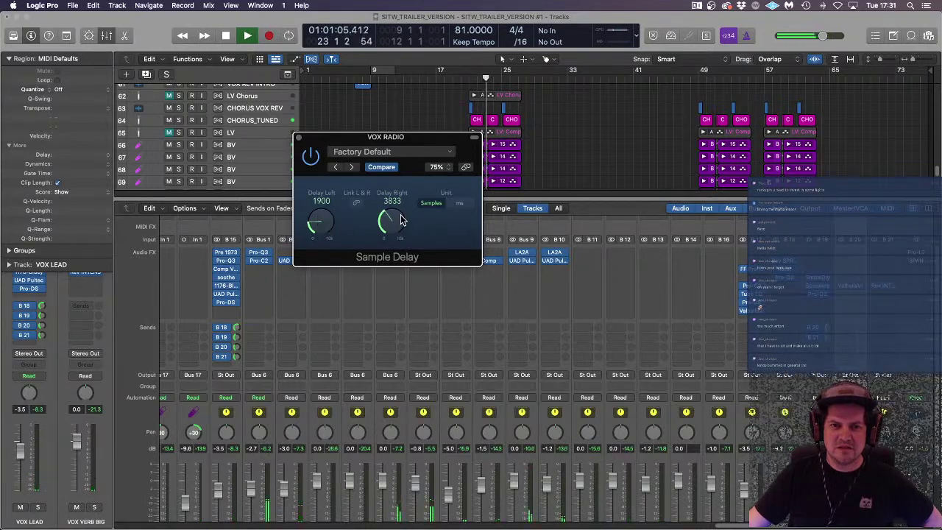
click(299, 138)
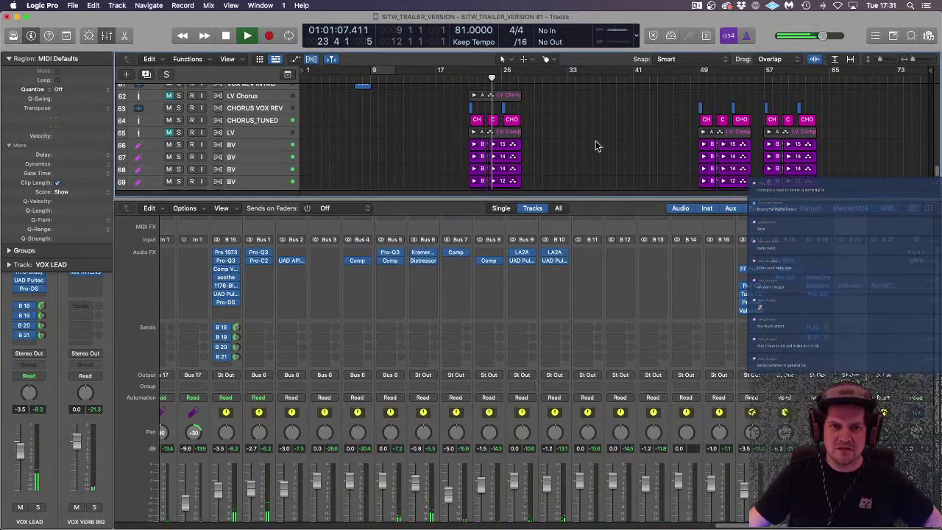
Step: Open the first 70s KIT region in the Piano Roll, stop playback and place the playhead at bar 21
scroll(663, 144, up, 10)
scroll(718, 145, up, 18)
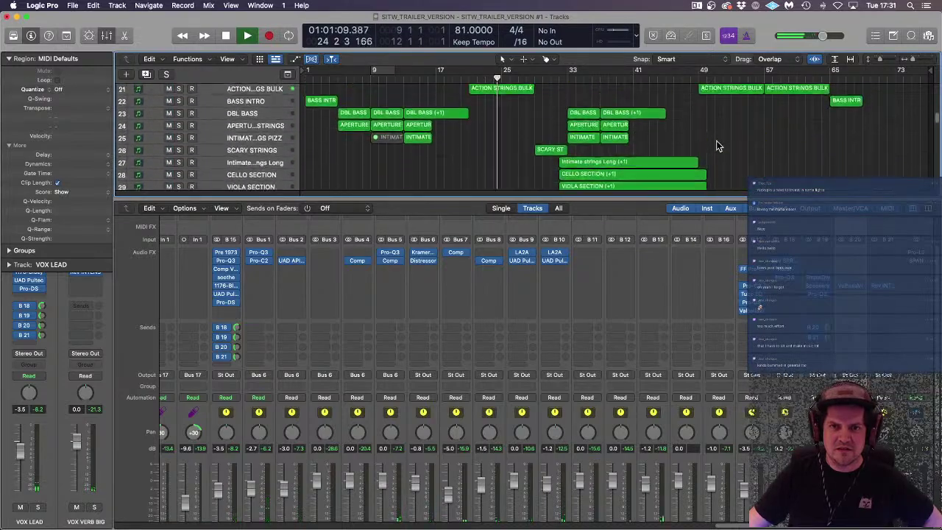
scroll(452, 137, up, 2)
scroll(467, 117, down, 5)
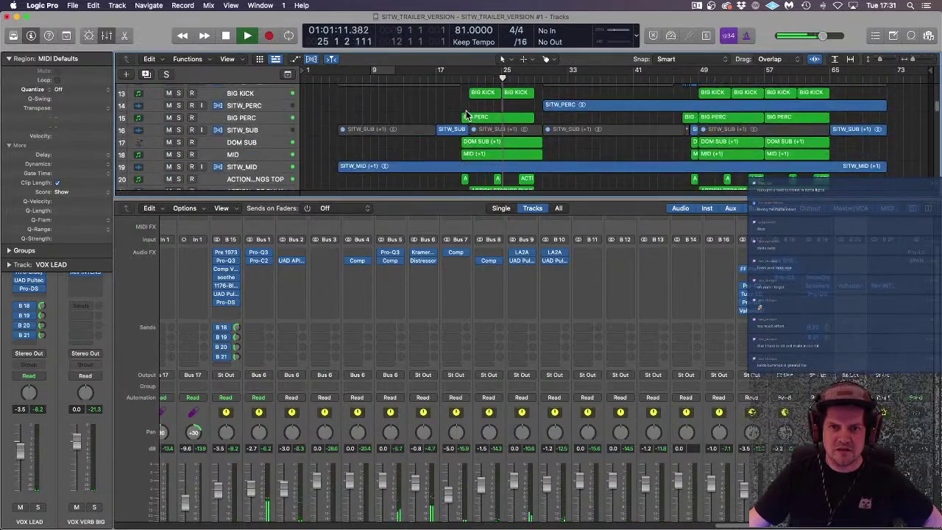
scroll(473, 112, up, 3)
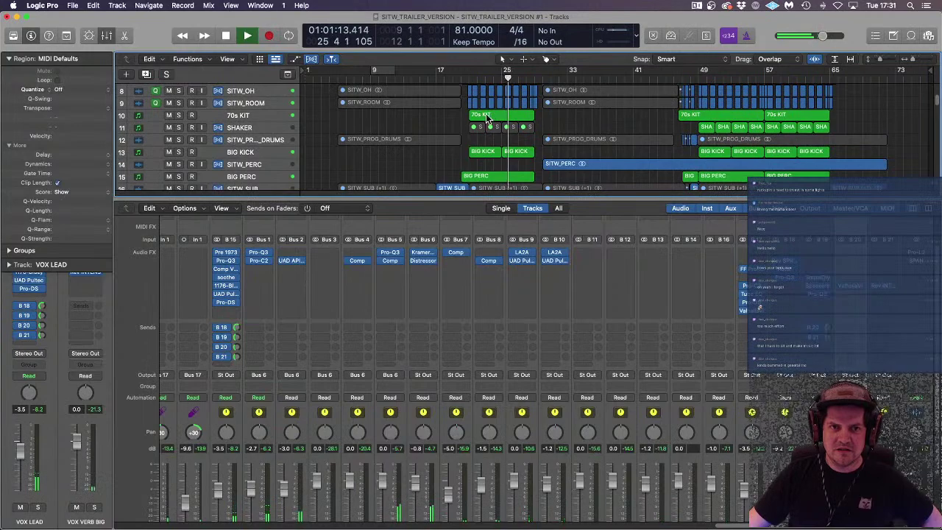
double_click(486, 116)
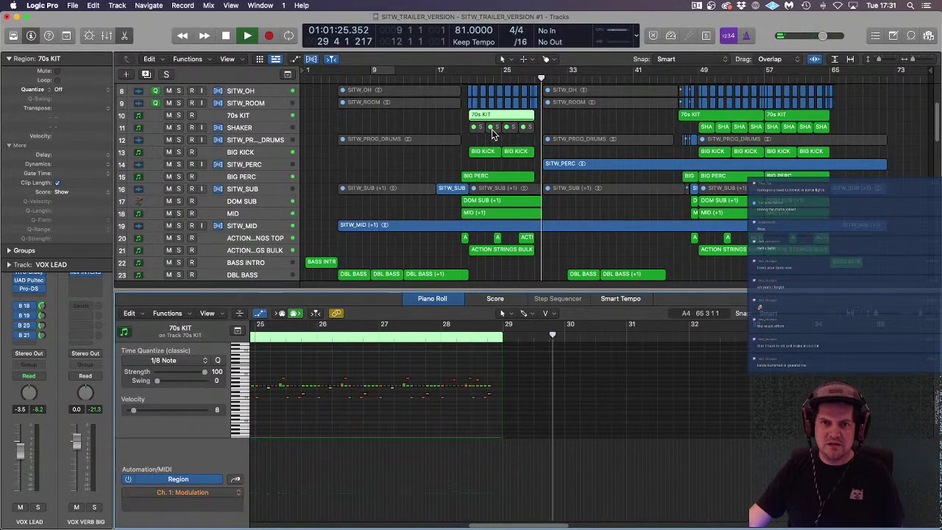
key(space)
click(463, 77)
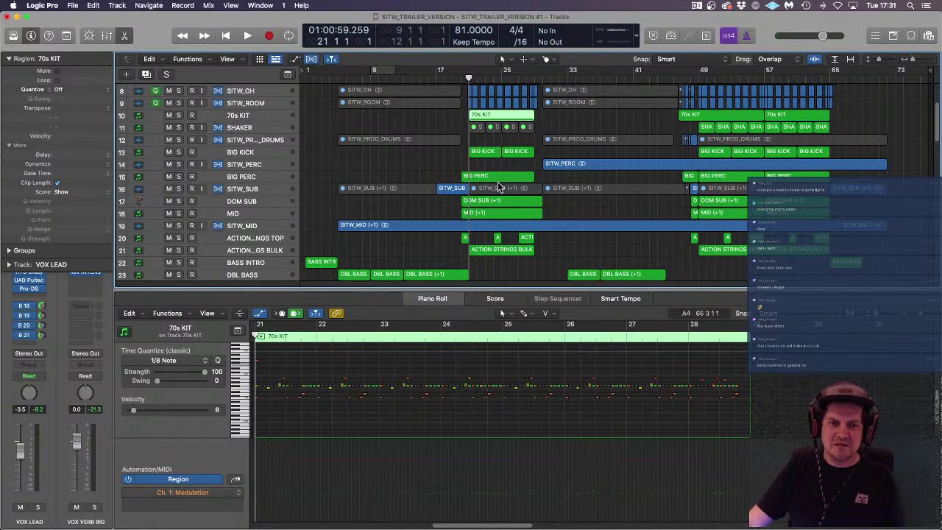
Step: Add drum notes on beats 1, 3 and 4 of bar 21 in the 70s KIT region and audition them
click(297, 359)
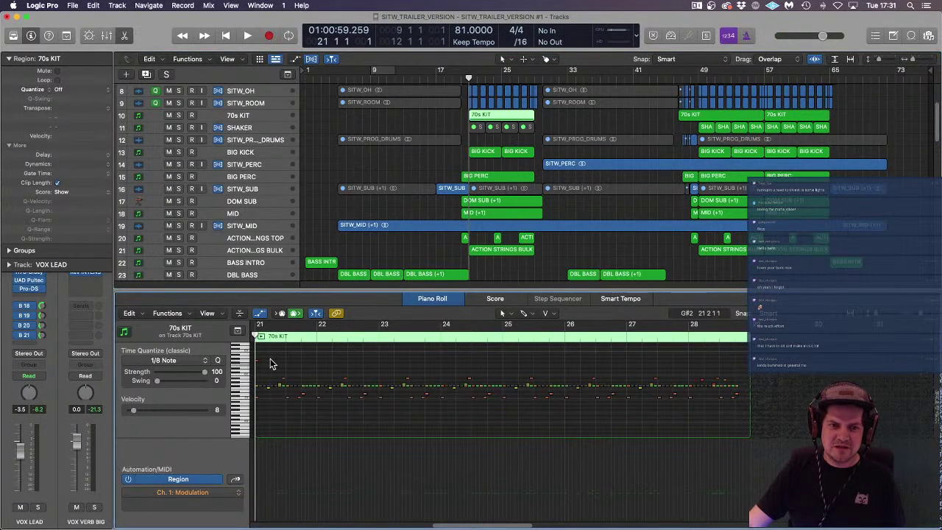
key(super+Right)
key(super+Right)
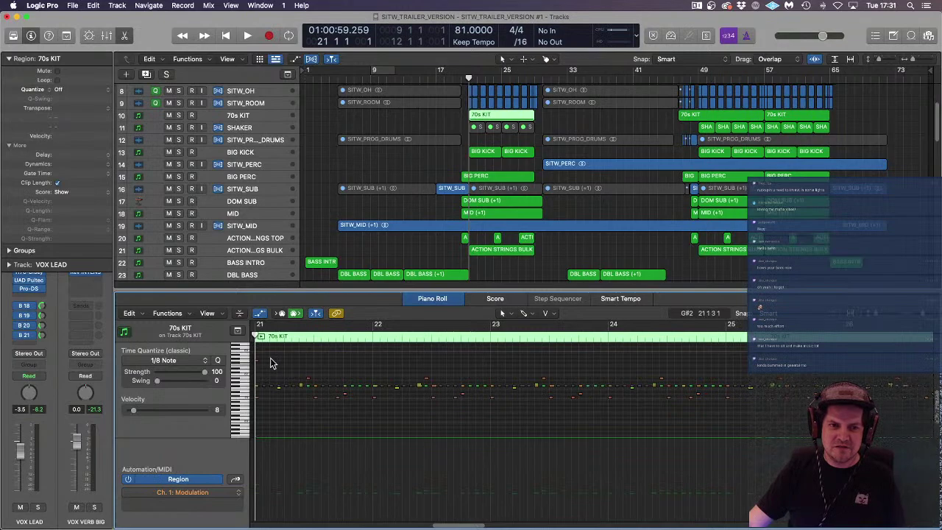
scroll(270, 357, left, 3)
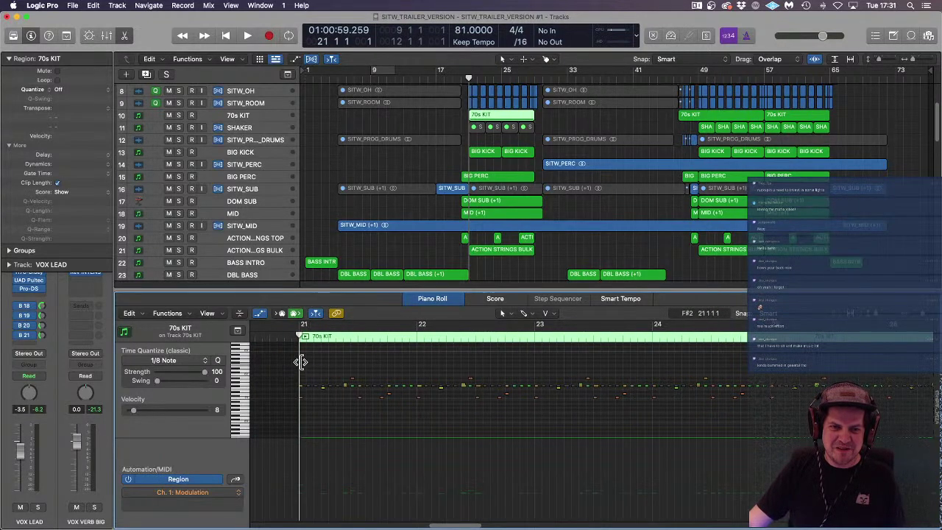
drag(301, 360, 389, 371)
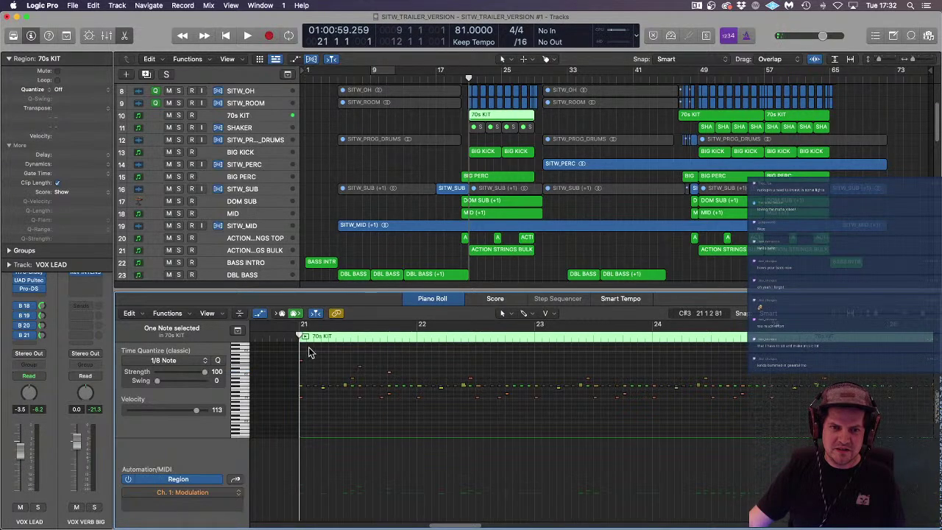
drag(309, 329, 270, 335)
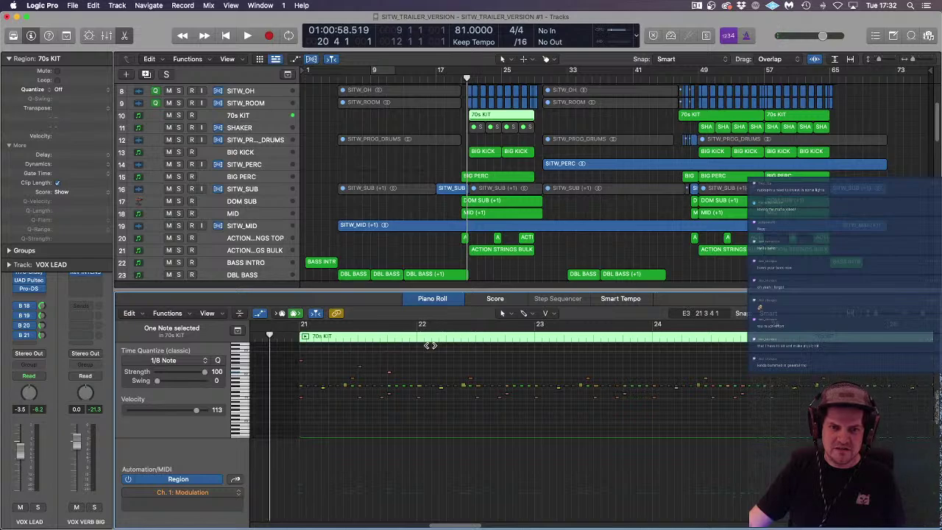
key(space)
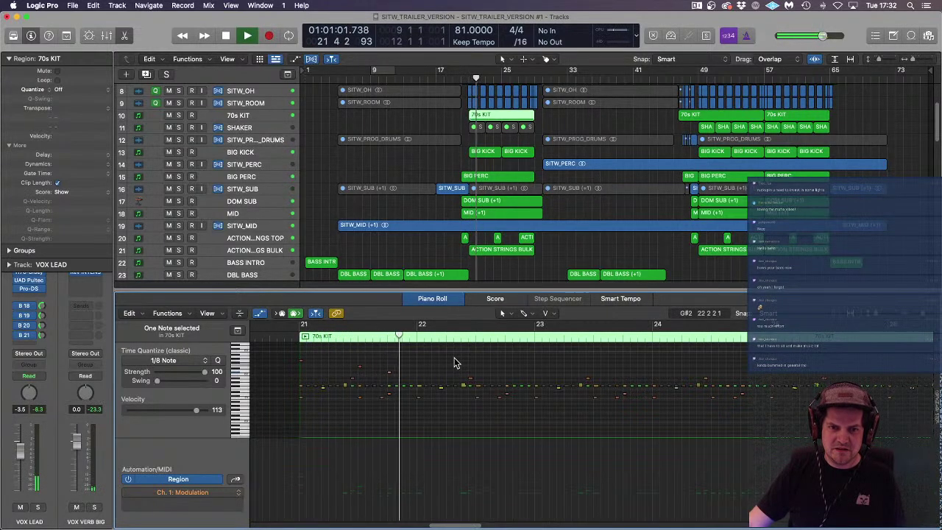
key(space)
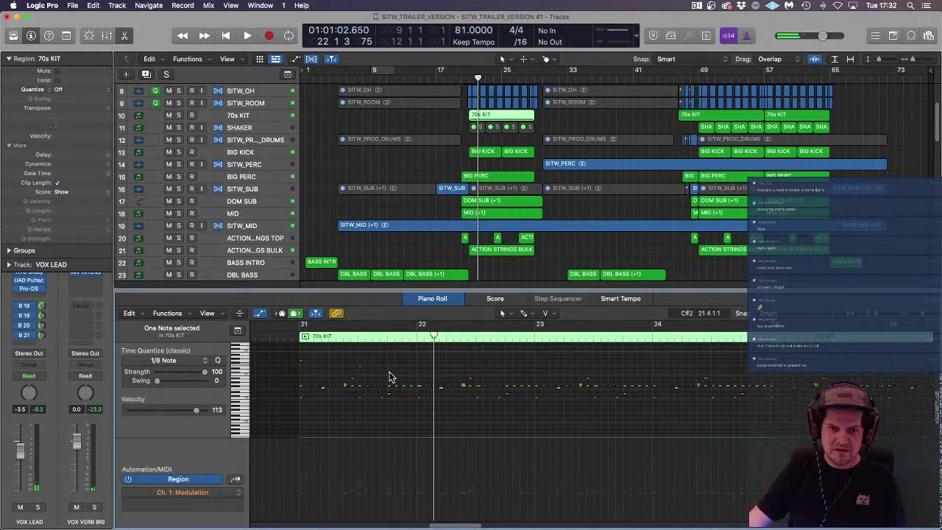
Step: Move the lowest added note from beat 4 to bar 22's downbeat, place a higher note on beat 4 of bar 21, and audition
click(418, 372)
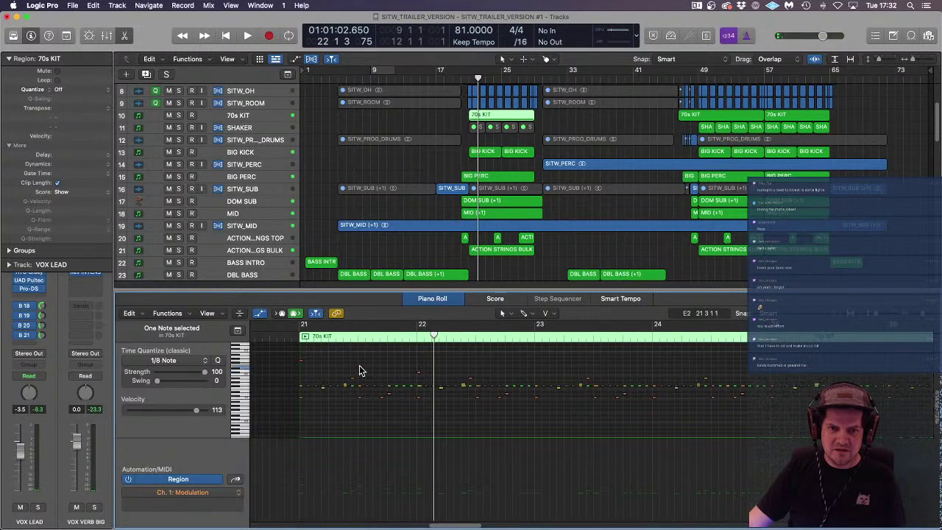
drag(359, 366, 390, 361)
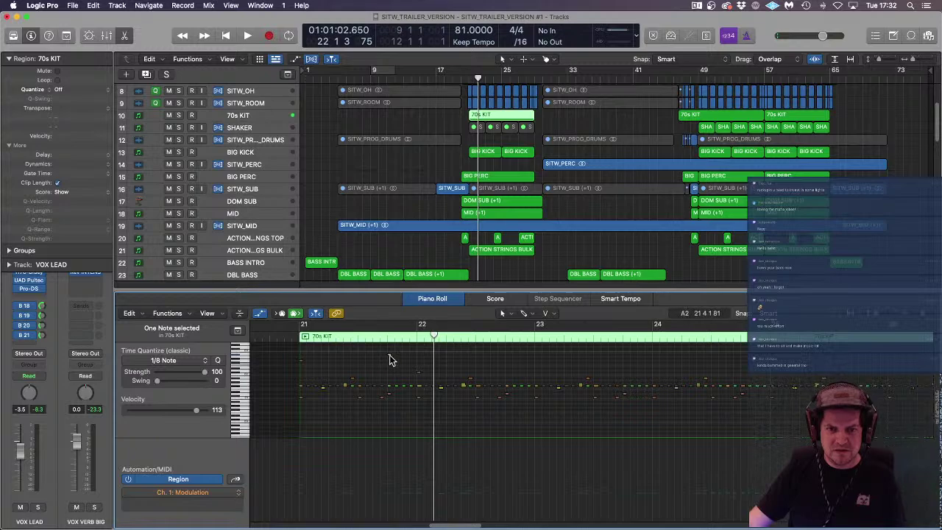
drag(391, 359, 360, 370)
key(space)
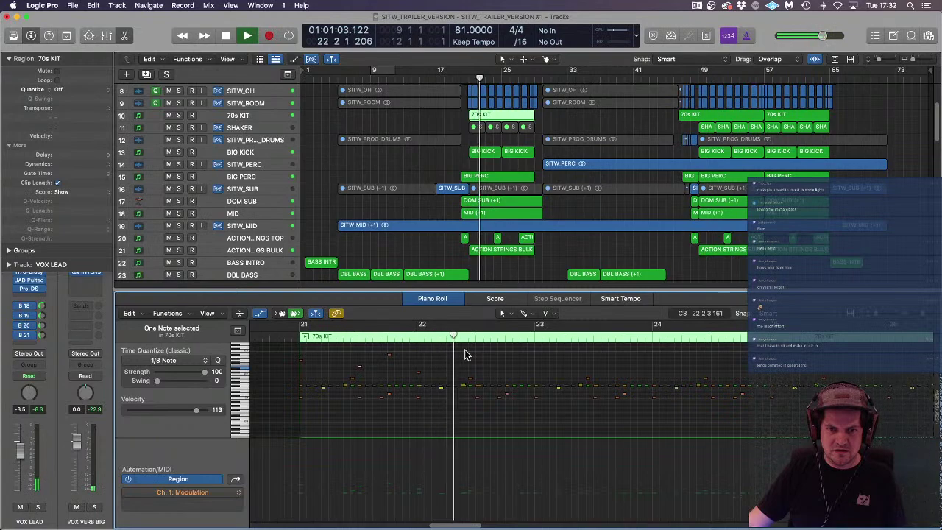
key(space)
Step: Copy the added 70s KIT notes one bar later and repeat the pattern through bar 24
drag(436, 376, 479, 372)
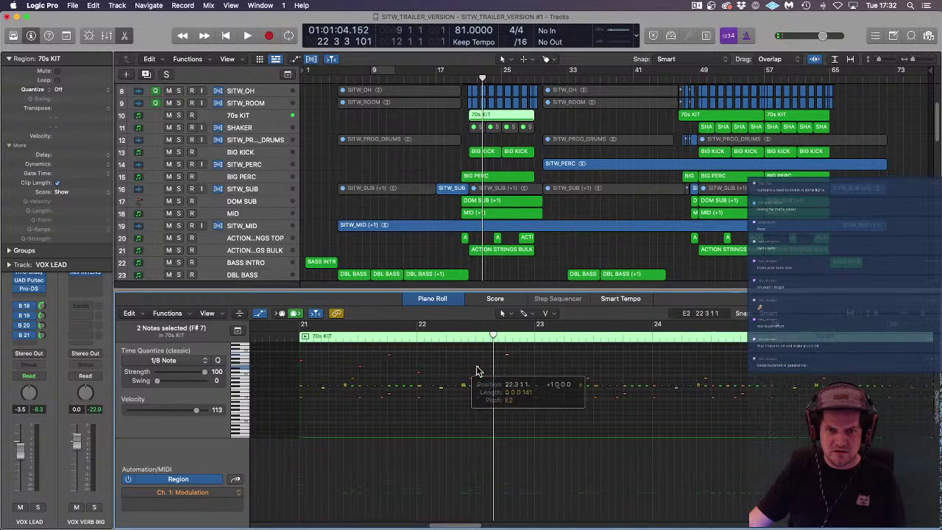
mouse_move(536, 348)
mouse_down()
mouse_move(295, 372)
mouse_move(545, 364)
mouse_move(537, 361)
mouse_up()
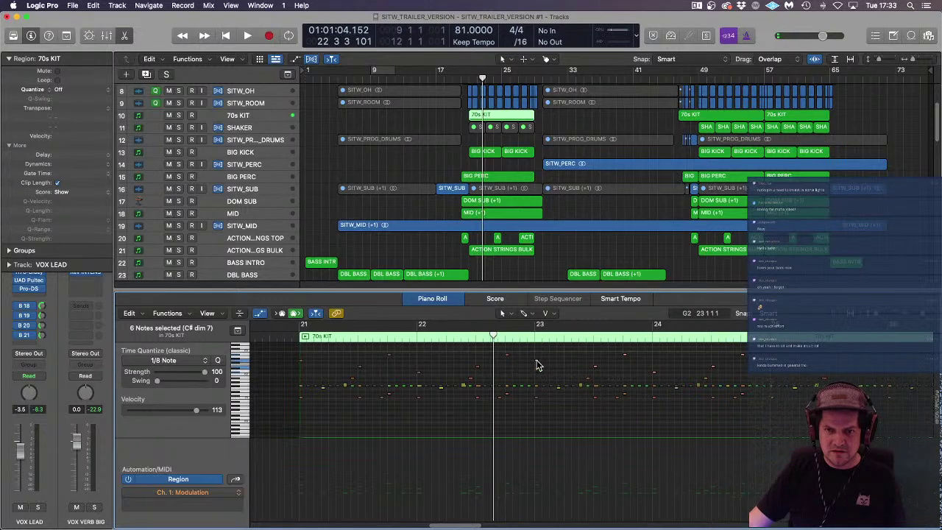
key(super+Left)
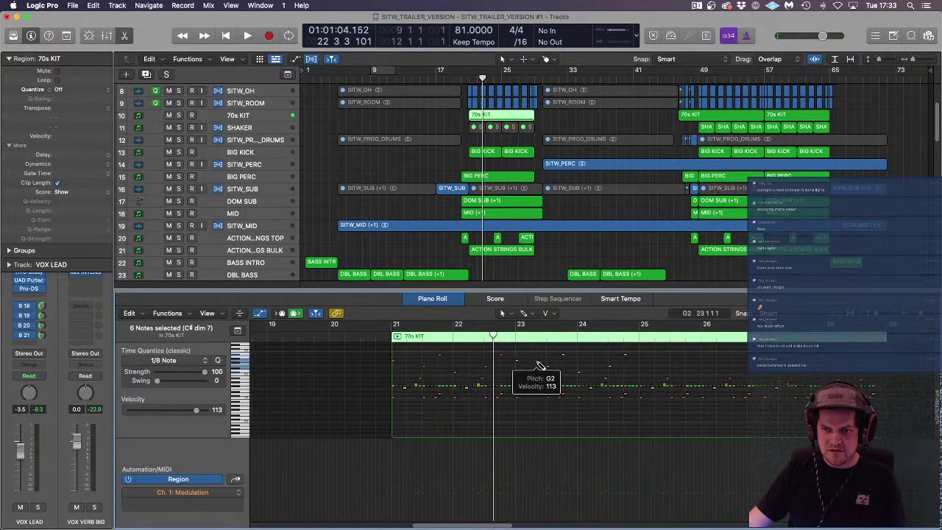
Step: Copy the added 70s KIT notes onward from bar 25 and audition the pattern from just before bar 21
mouse_move(655, 351)
mouse_down()
mouse_move(506, 376)
mouse_move(390, 374)
mouse_move(410, 359)
mouse_move(664, 349)
mouse_move(643, 360)
mouse_up()
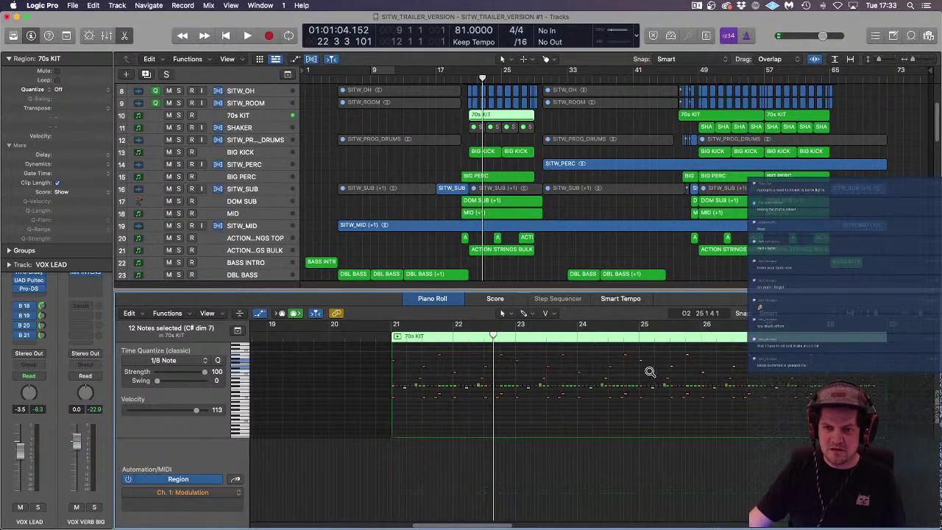
click(377, 339)
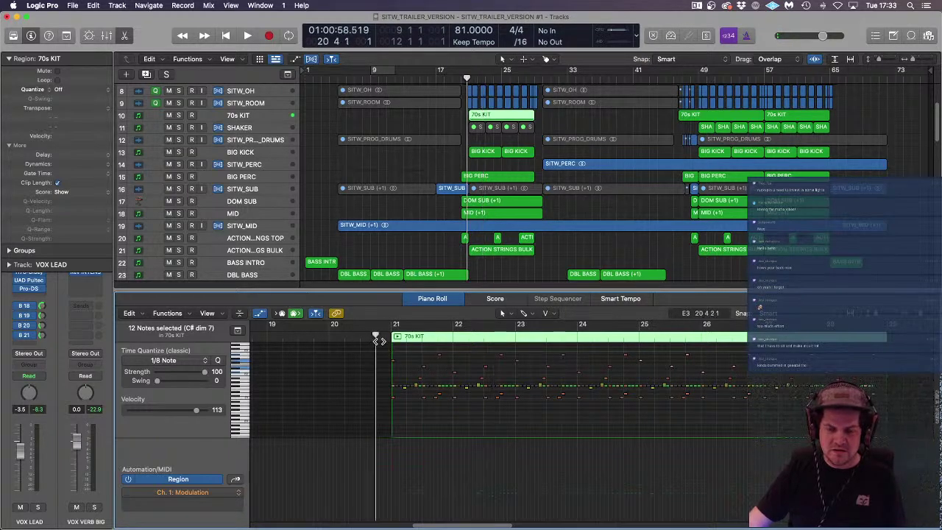
key(space)
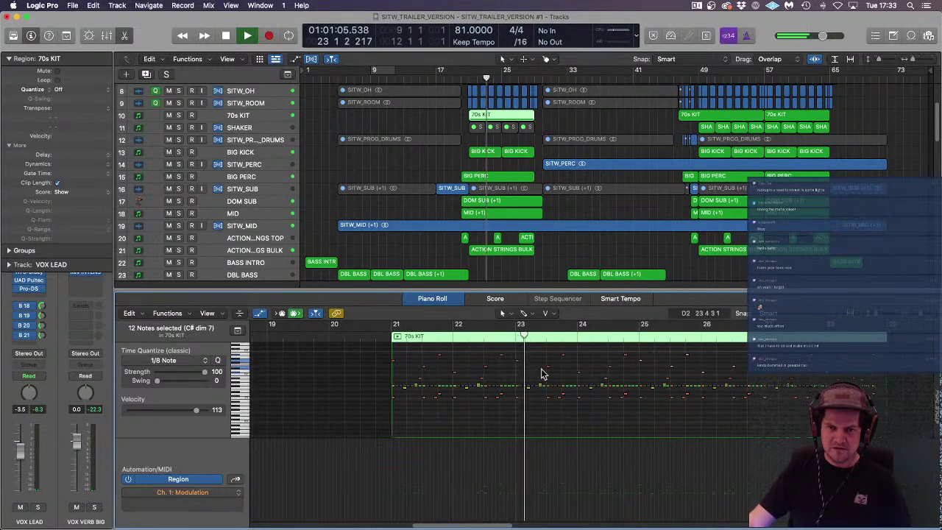
key(space)
Step: In bar 22 of the 70s KIT region, move the added beat 3 note to beat 4 and the higher beat 4 note to beat 3
click(486, 371)
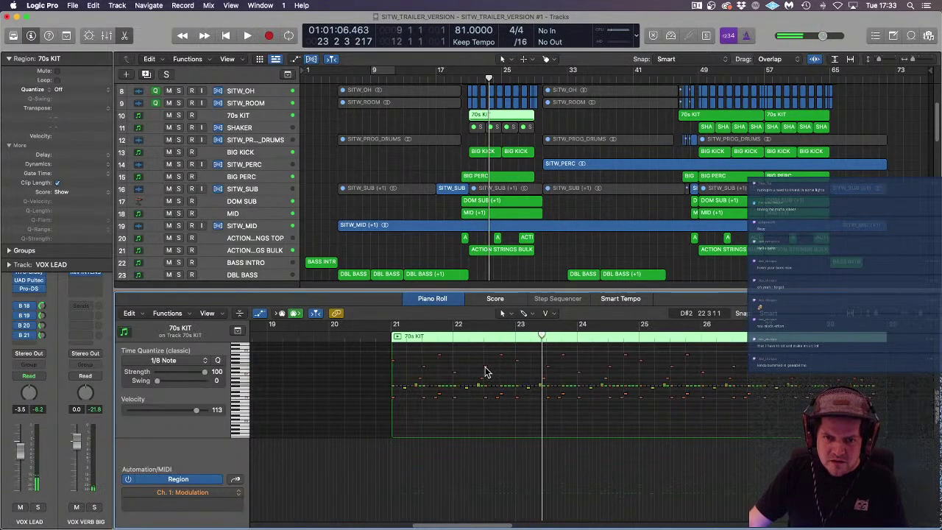
drag(486, 370, 499, 370)
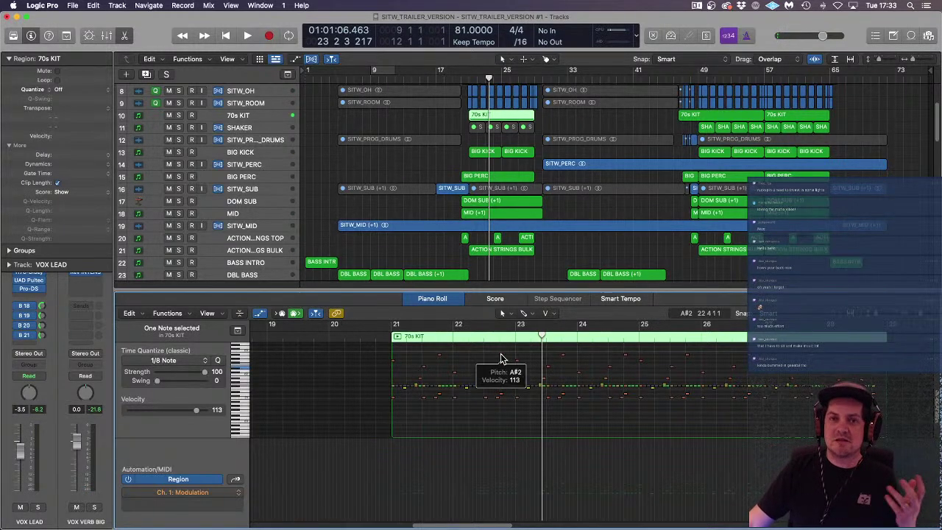
drag(501, 359, 483, 359)
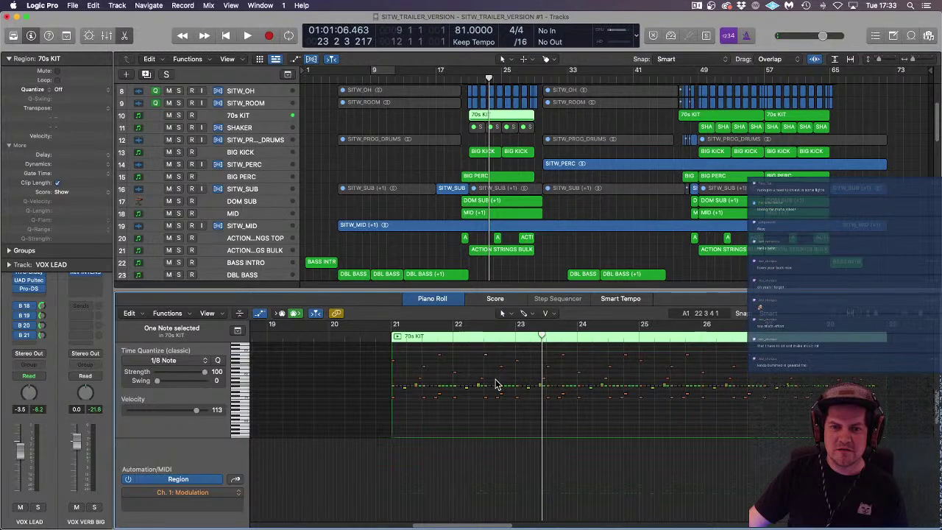
Step: Switch to OBS, launch Camera Settings from the Applications folder and move the Finder window out of the way
mouse_move(2, 129)
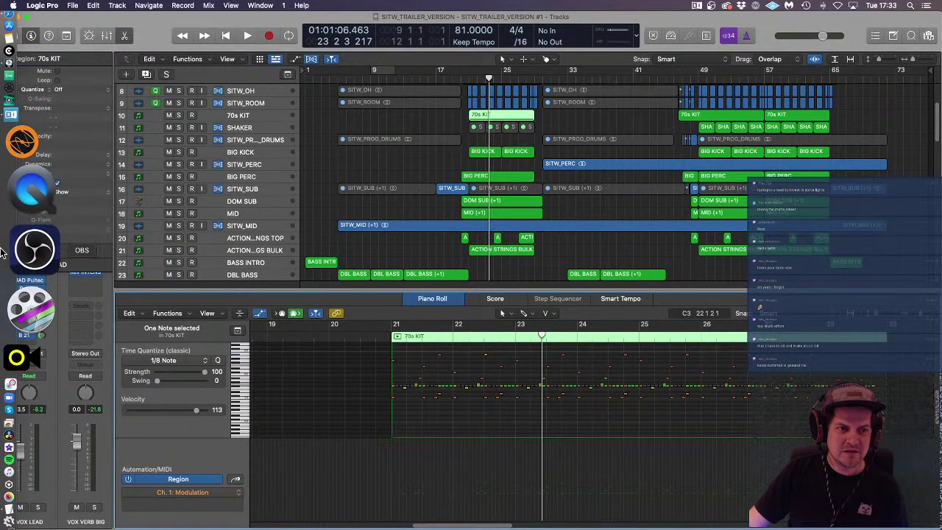
click(1, 250)
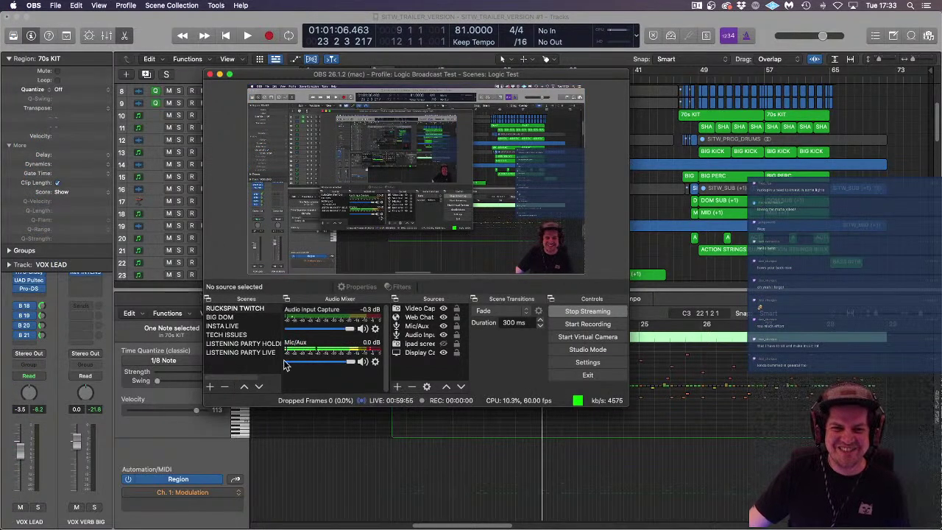
mouse_move(1, 291)
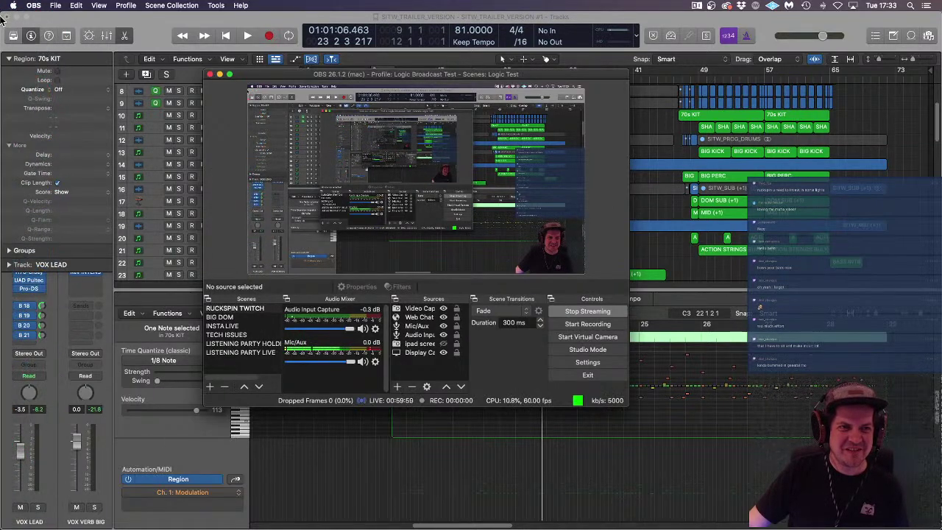
click(11, 30)
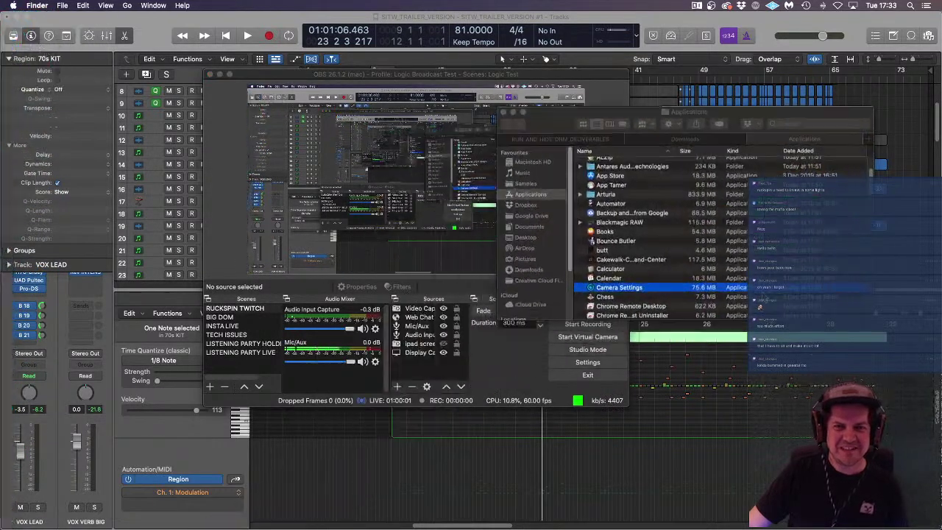
double_click(632, 290)
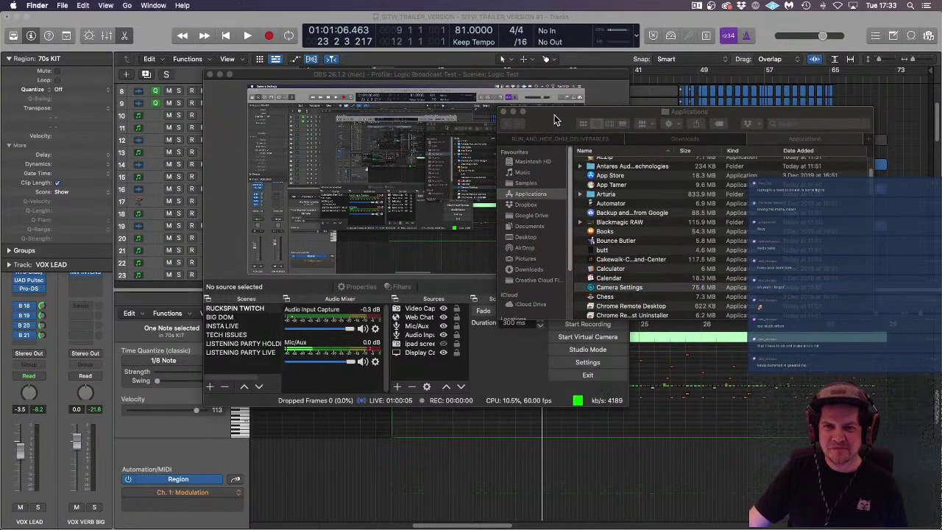
drag(555, 119, 851, 243)
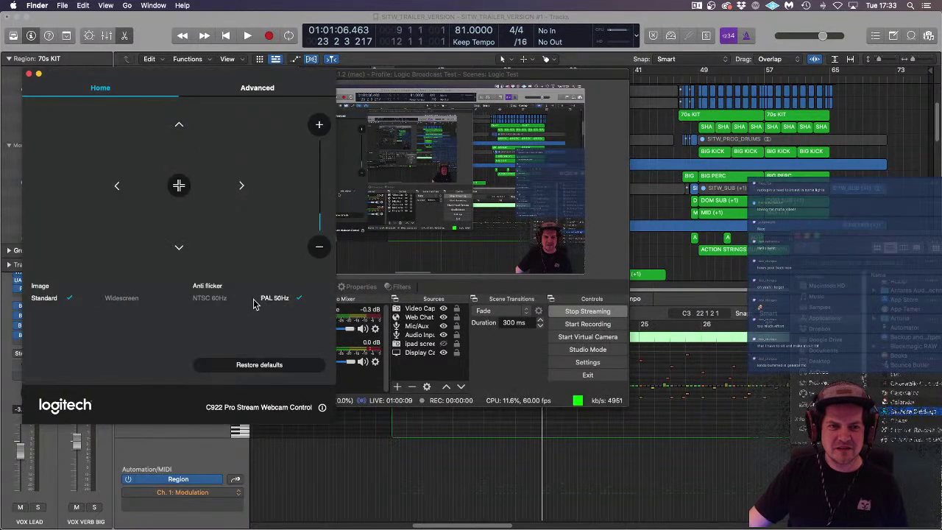
Step: Set the webcam's brightness to 60%, color intensity to 49% and white balance to 4471K, and close Camera Settings
click(256, 89)
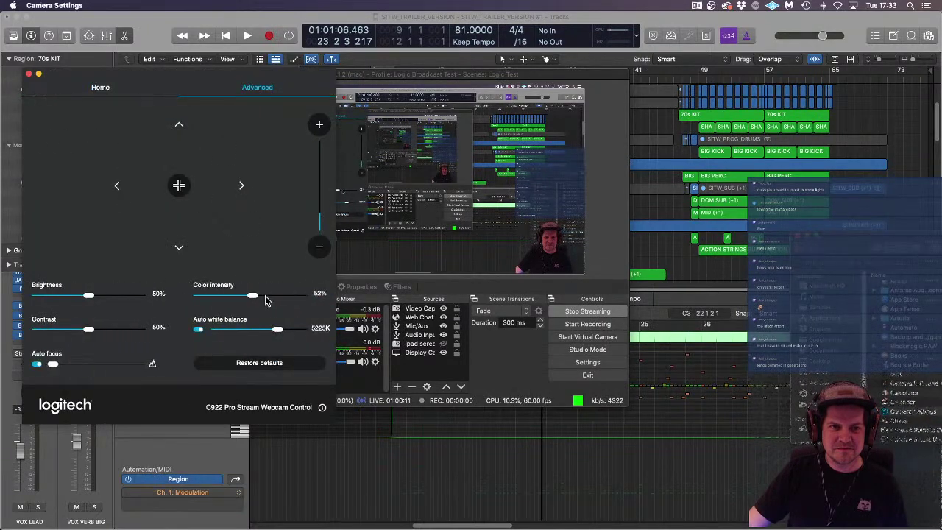
drag(234, 297, 246, 298)
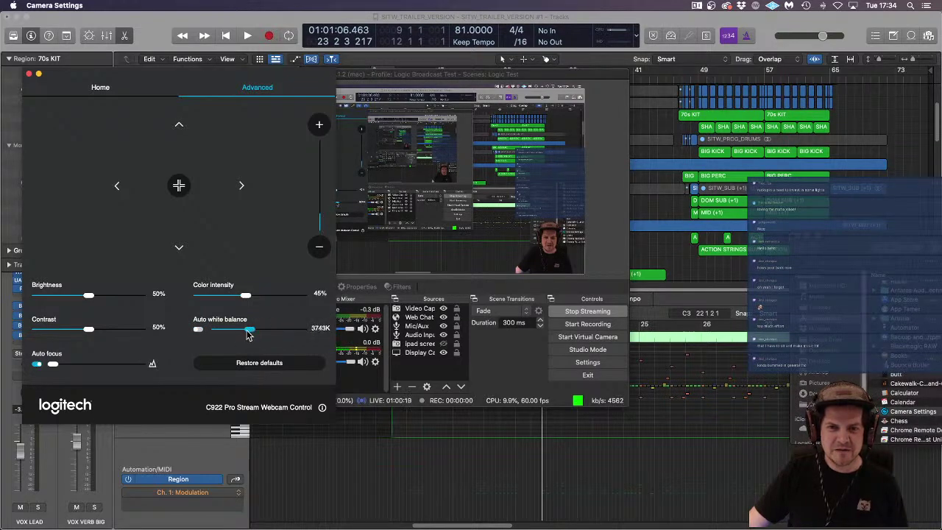
drag(254, 335, 288, 336)
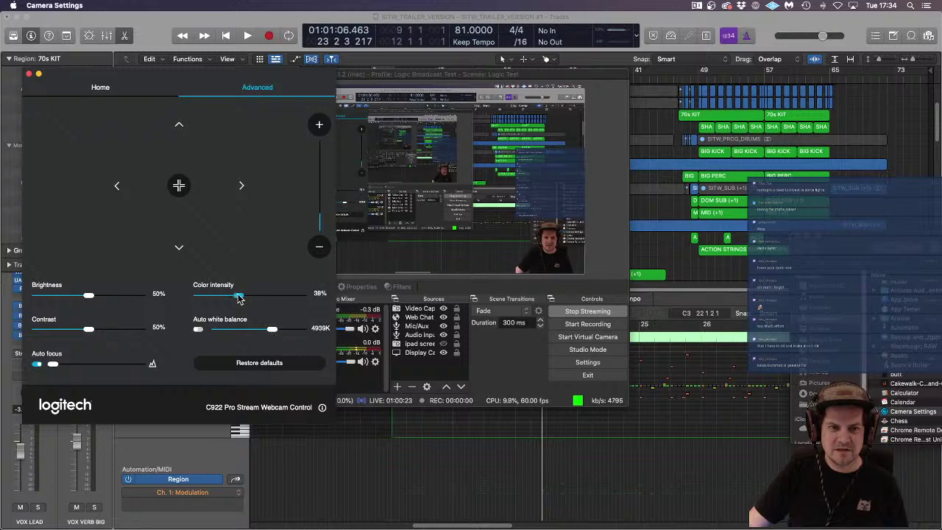
drag(88, 297, 99, 298)
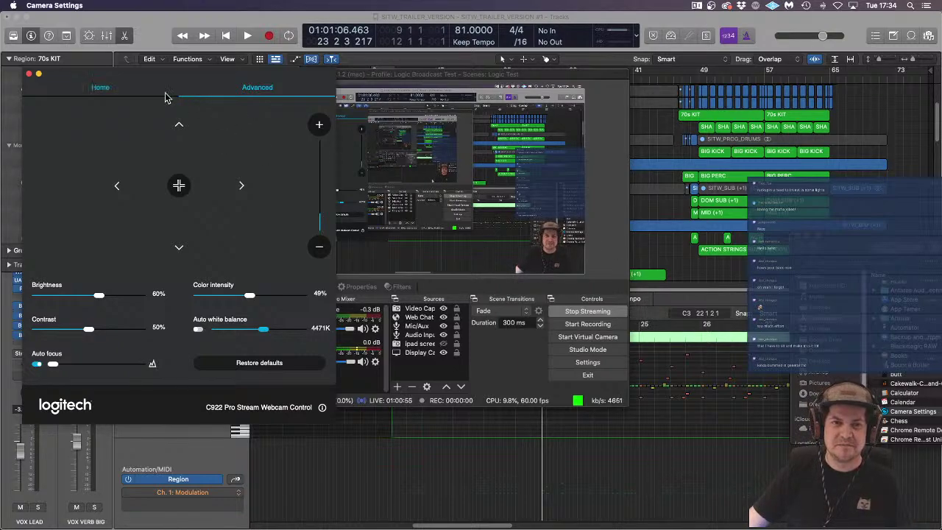
click(29, 76)
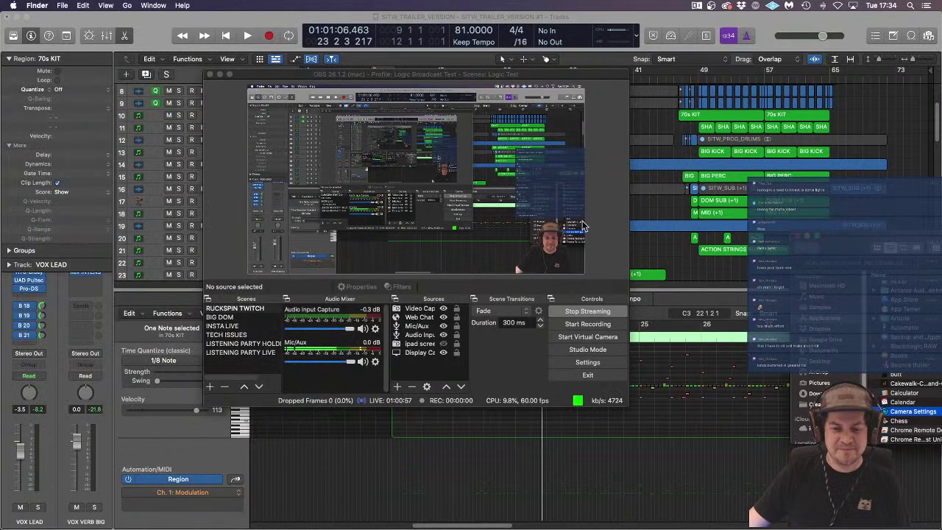
Step: Switch back to Logic Pro, play the song from bar 17 and select the VERSE_TUNED track
click(697, 56)
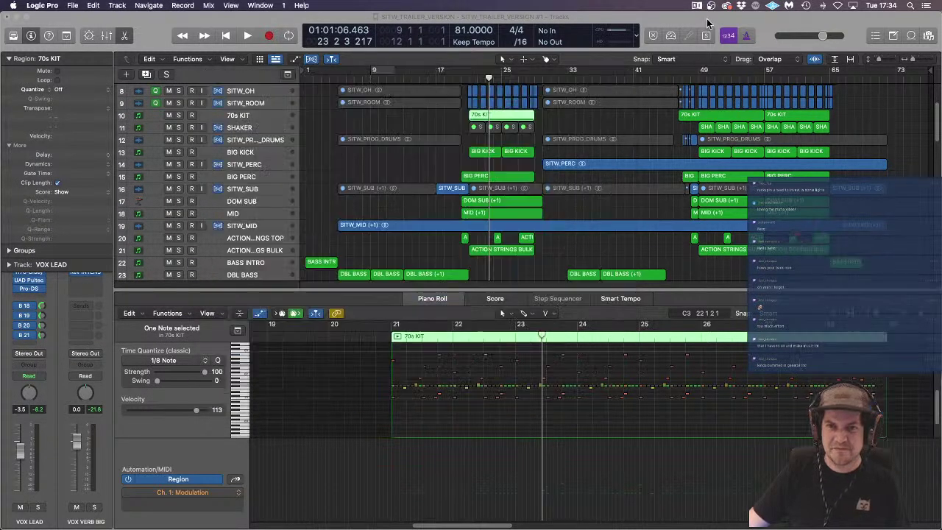
click(438, 76)
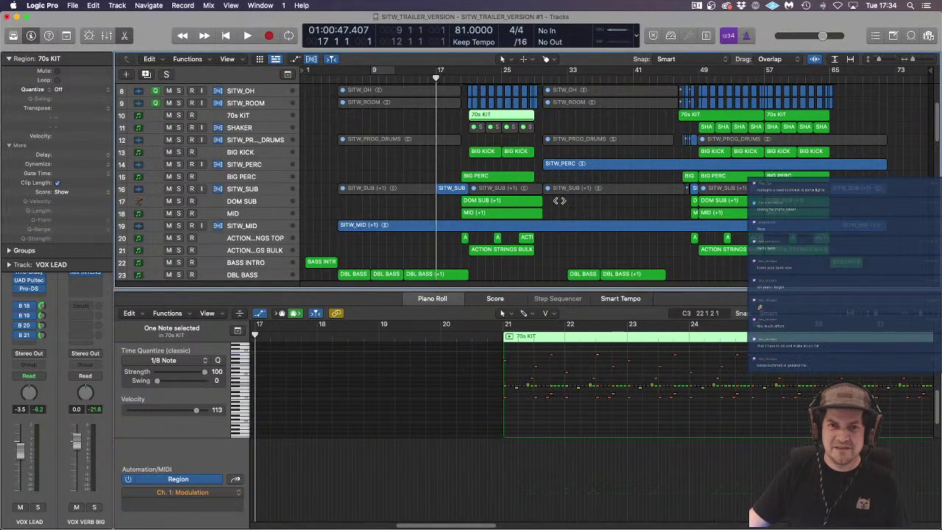
key(space)
scroll(551, 169, down, 10)
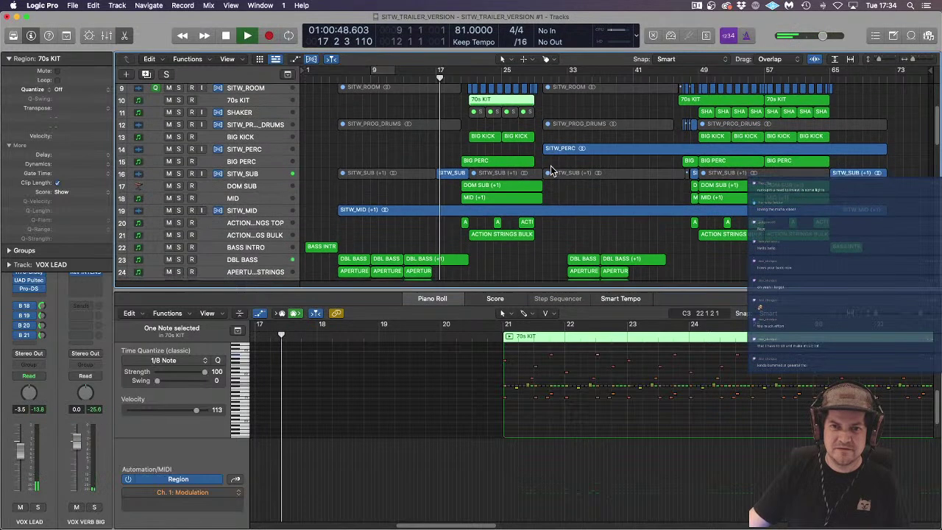
scroll(551, 169, down, 12)
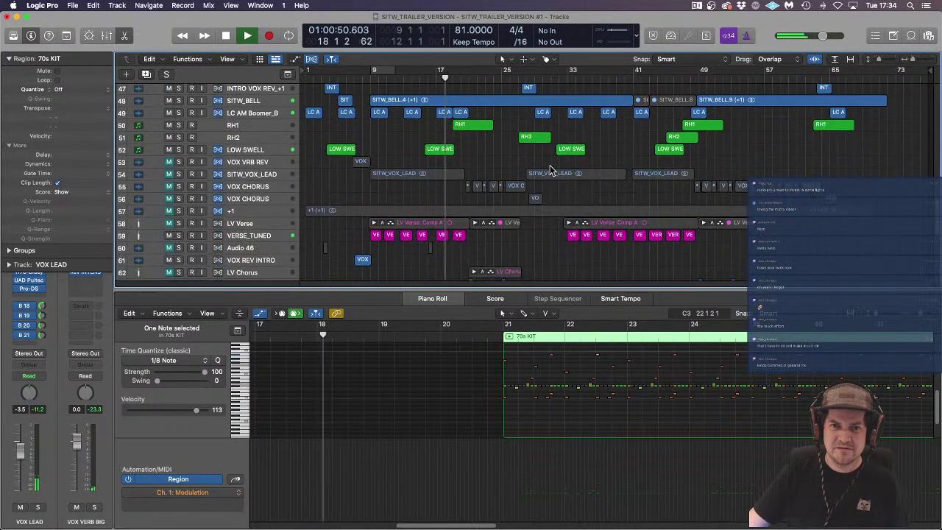
scroll(550, 171, down, 4)
scroll(550, 170, up, 8)
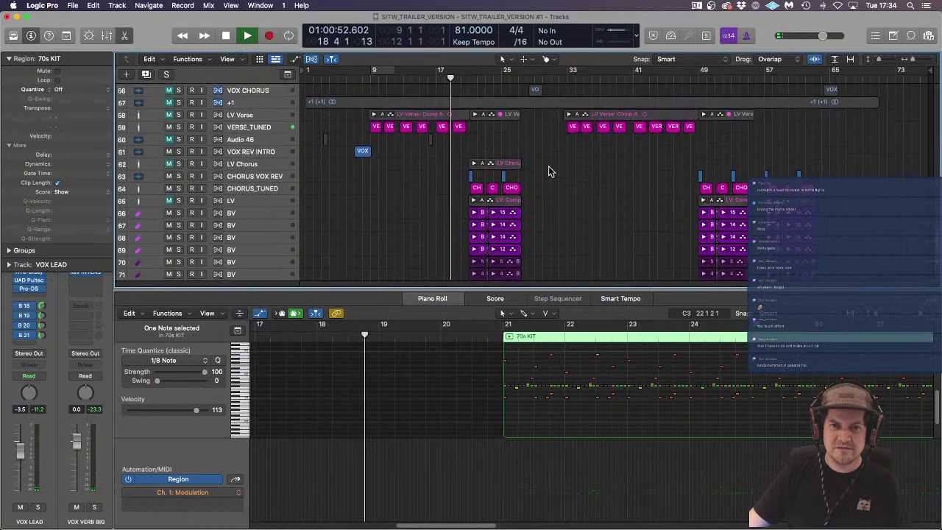
click(250, 221)
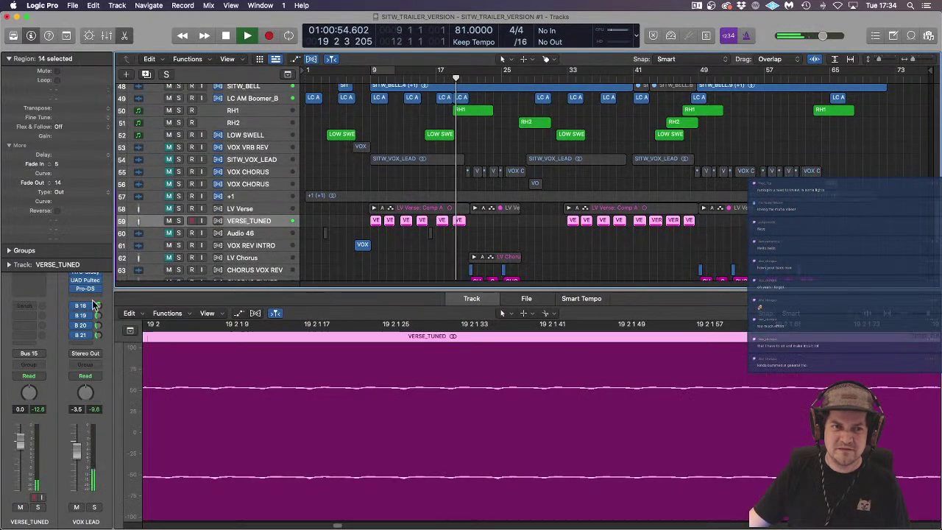
Step: Collapse the region details in the inspector and show the mixer
scroll(10, 63, down, 3)
click(9, 59)
click(107, 36)
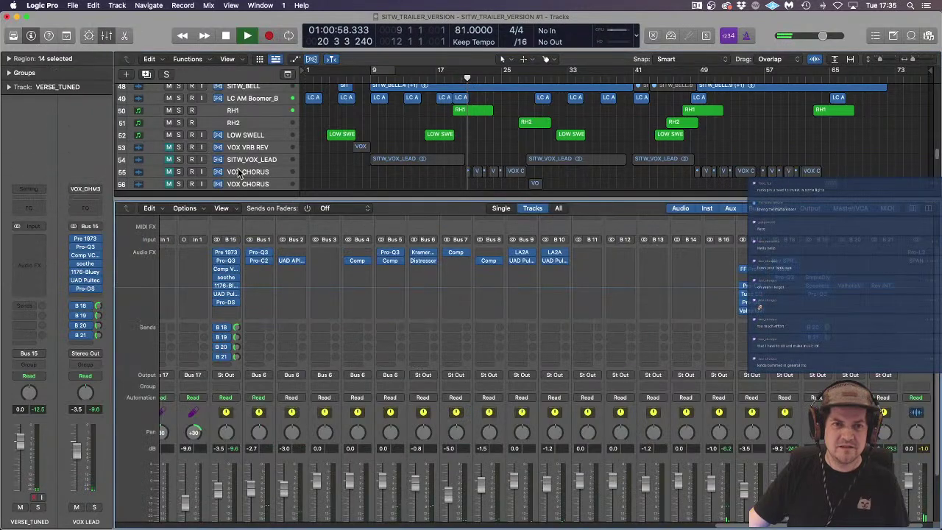
Step: Set the right delay of the Sample Delay on the VOX RADIO channel to 2899 samples and hide the plug-in and mixer
scroll(887, 527, right, 10)
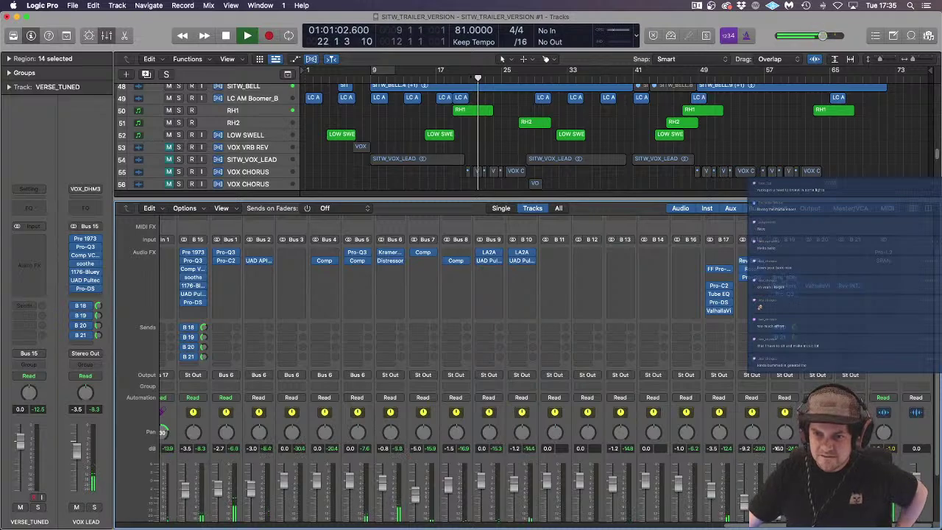
click(798, 287)
click(779, 278)
click(782, 277)
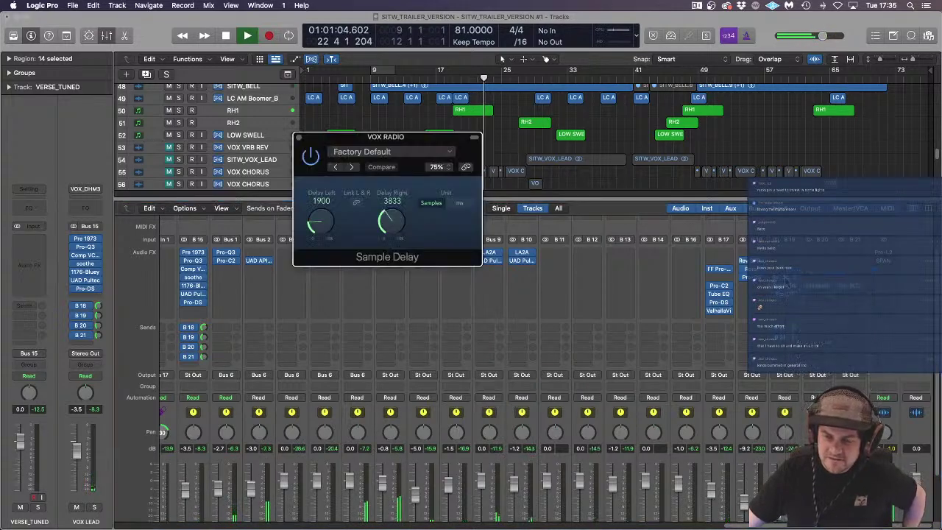
drag(385, 232, 392, 238)
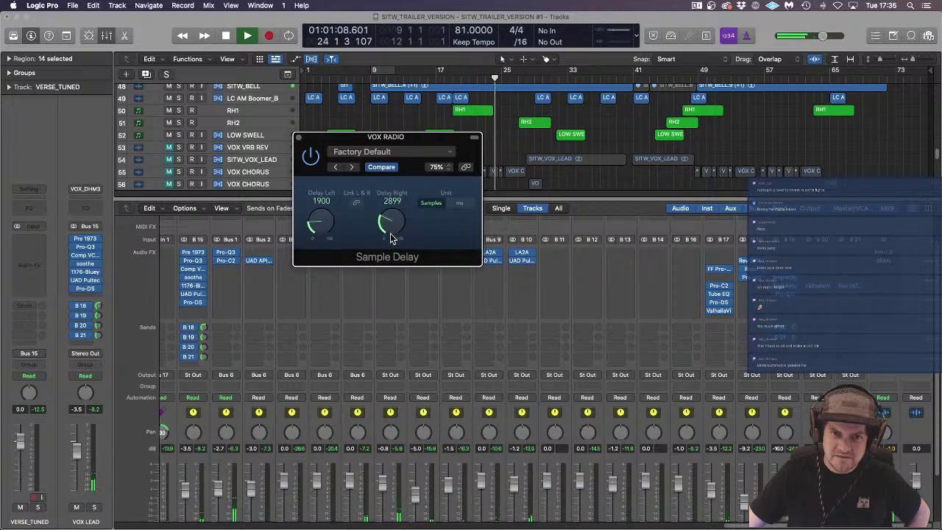
click(299, 139)
scroll(926, 454, down, 3)
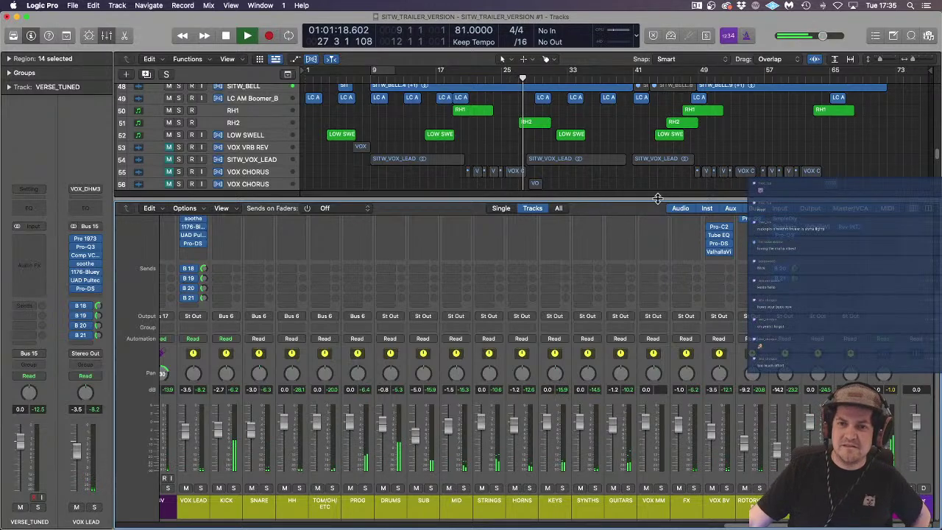
key(x)
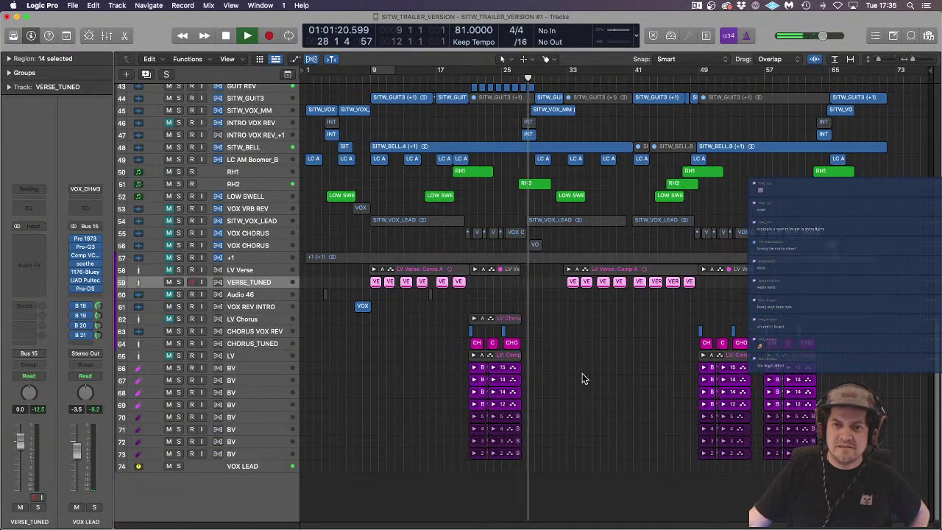
Step: Open the first chorus's 70s KIT region at bar 21 in the Piano Roll
scroll(584, 378, up, 5)
scroll(585, 377, up, 10)
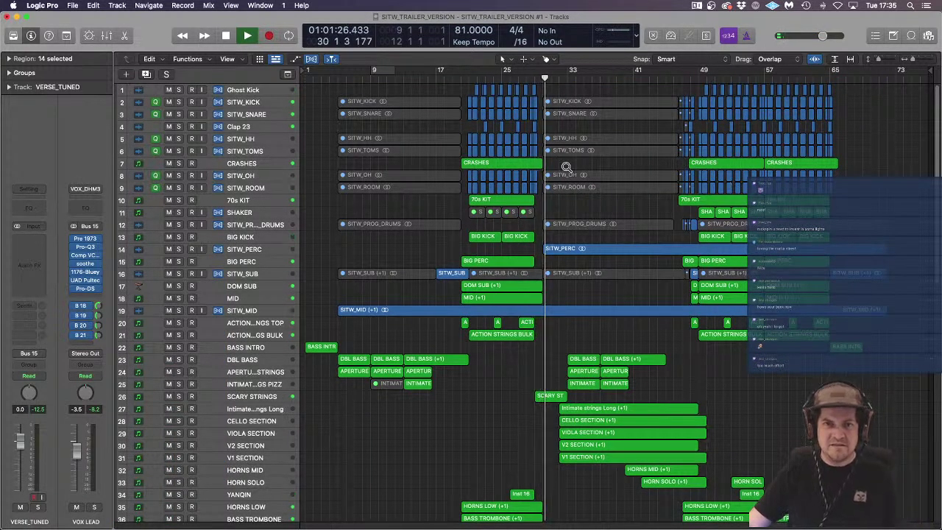
scroll(565, 166, up, 5)
scroll(566, 166, up, 4)
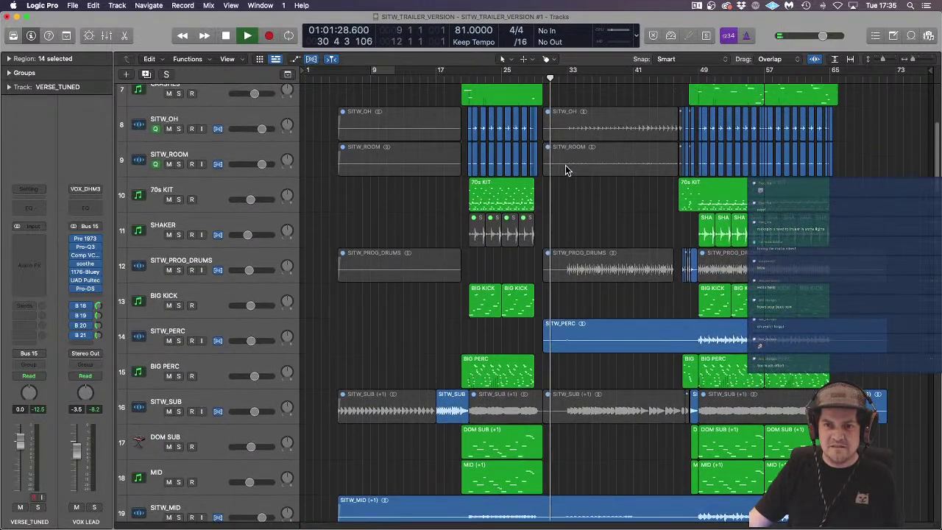
scroll(644, 217, up, 1)
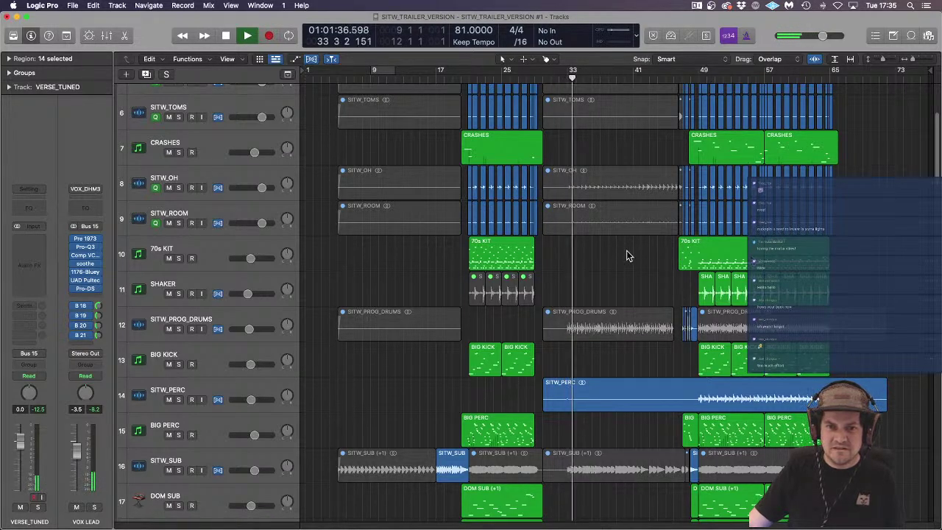
double_click(501, 257)
scroll(592, 357, up, 2)
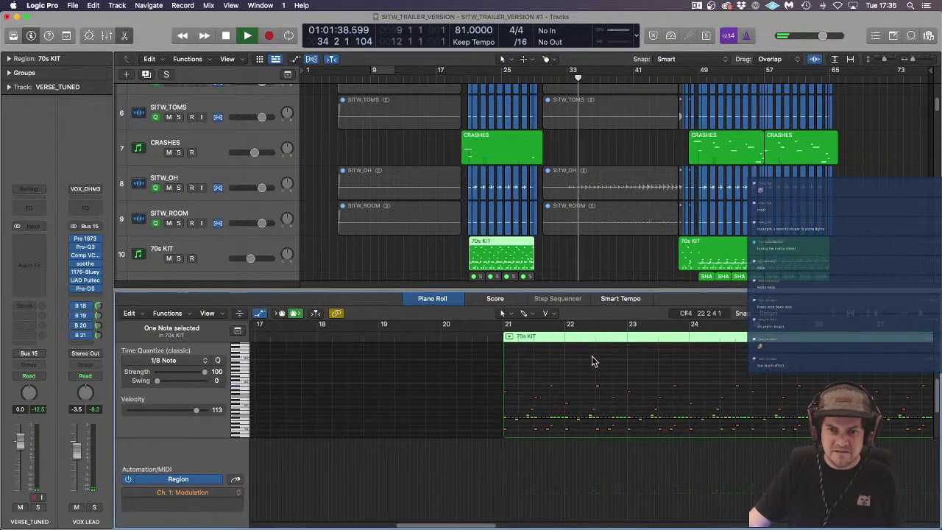
key(super+Left)
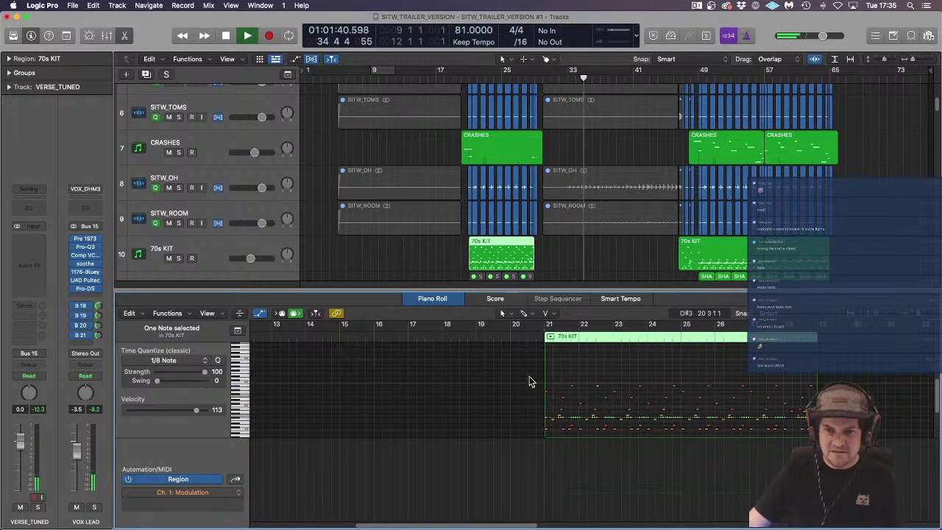
Step: Select and copy the 24 added upper notes in the 70s KIT region and place the playhead at bar 21
drag(530, 377, 814, 409)
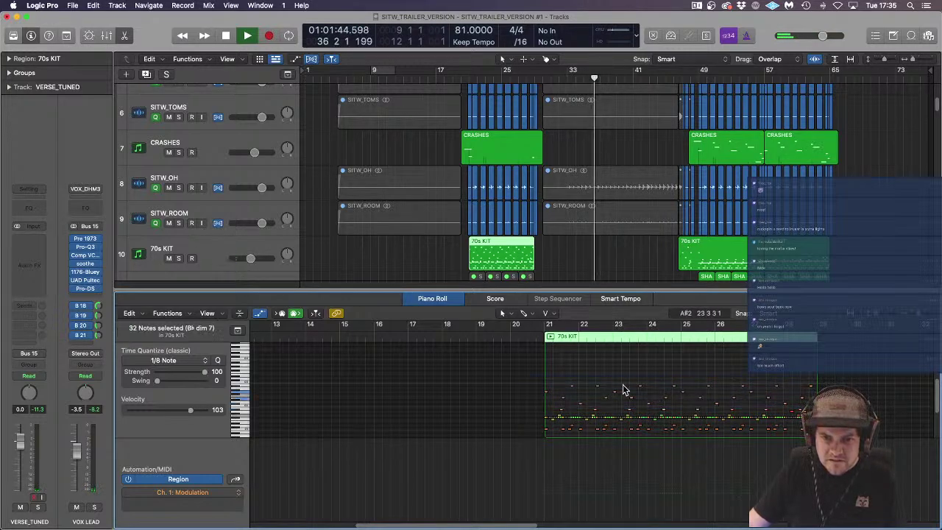
drag(515, 376, 814, 405)
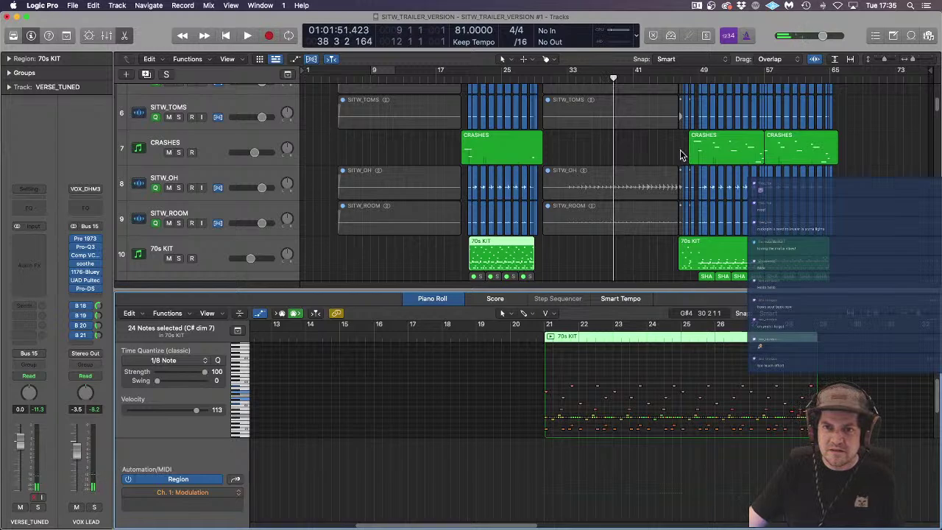
drag(543, 339, 547, 337)
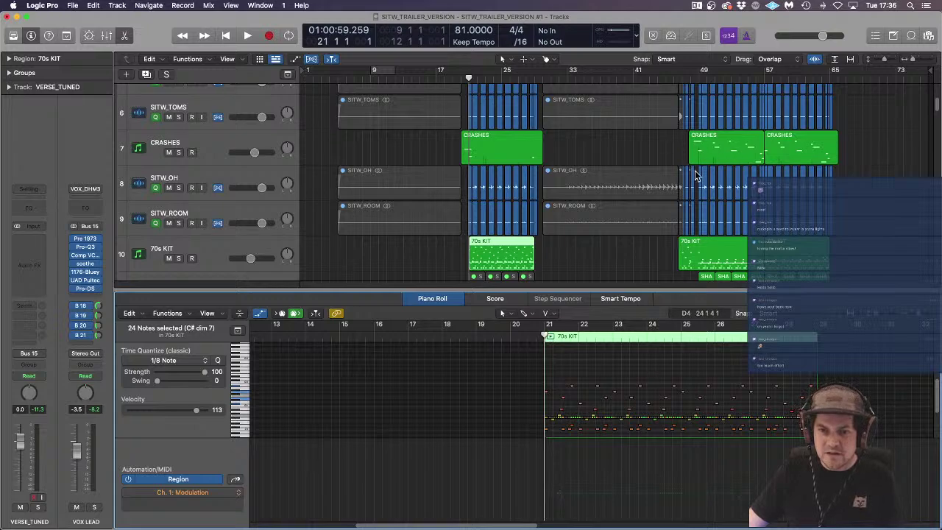
Step: Paste the copied notes at bar 49 in the second chorus's 70s KIT region
click(709, 152)
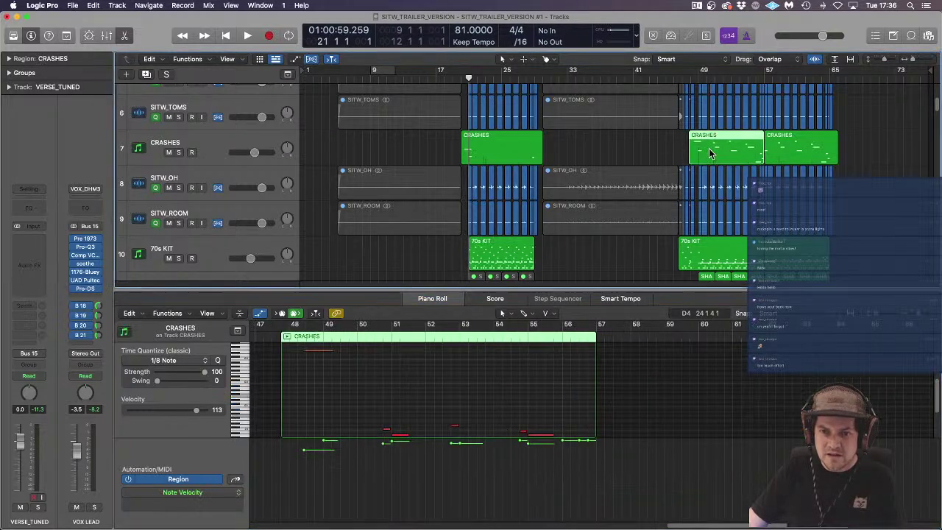
scroll(297, 400, down, 5)
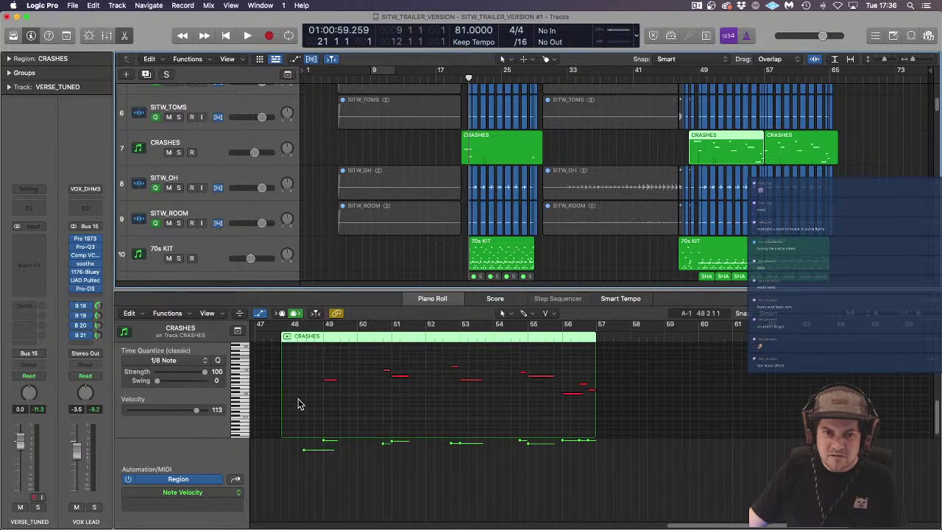
click(720, 257)
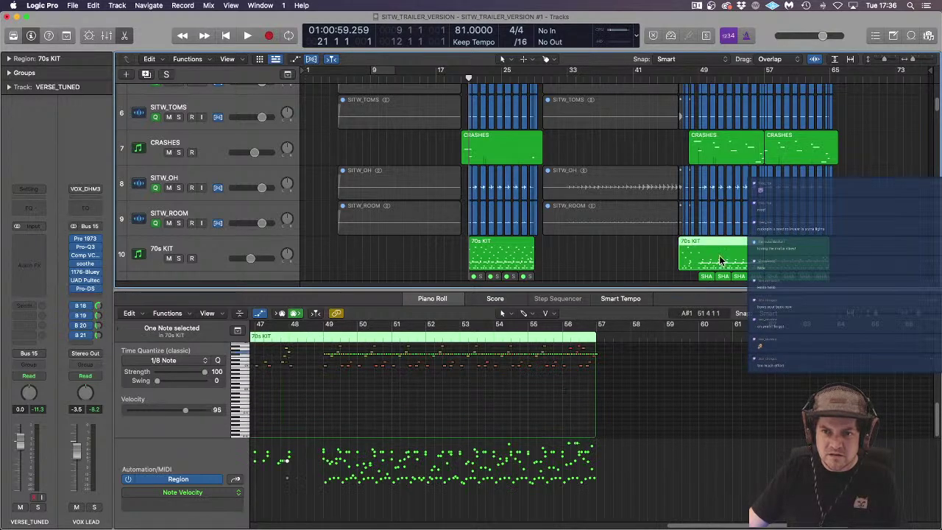
scroll(375, 359, up, 5)
scroll(398, 361, left, 3)
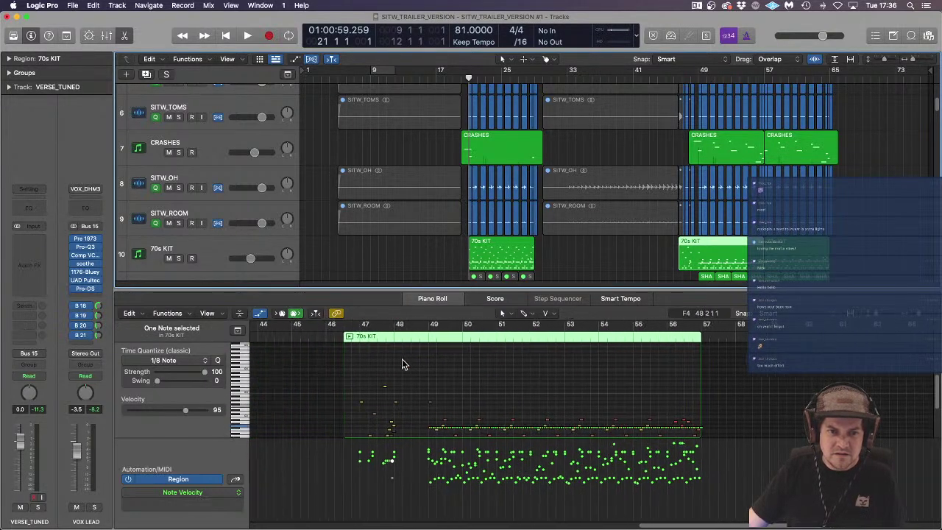
scroll(404, 359, down, 3)
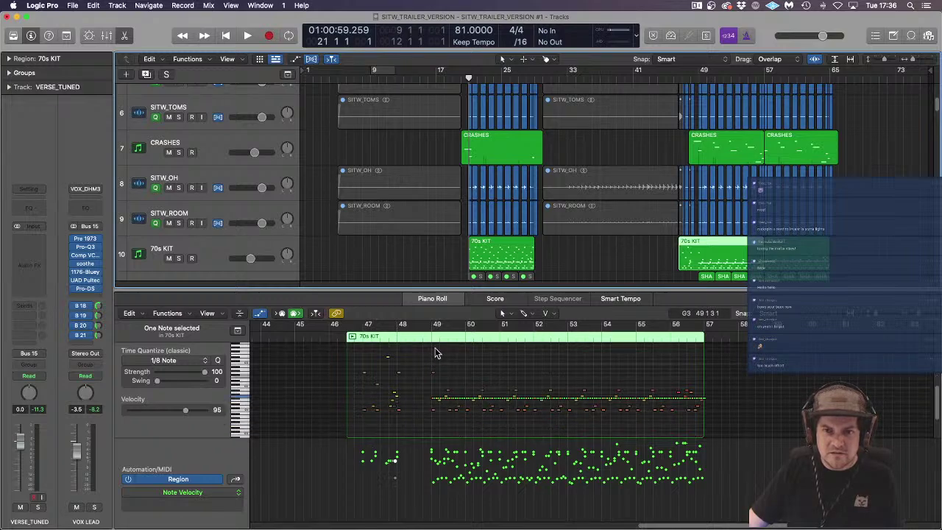
click(431, 337)
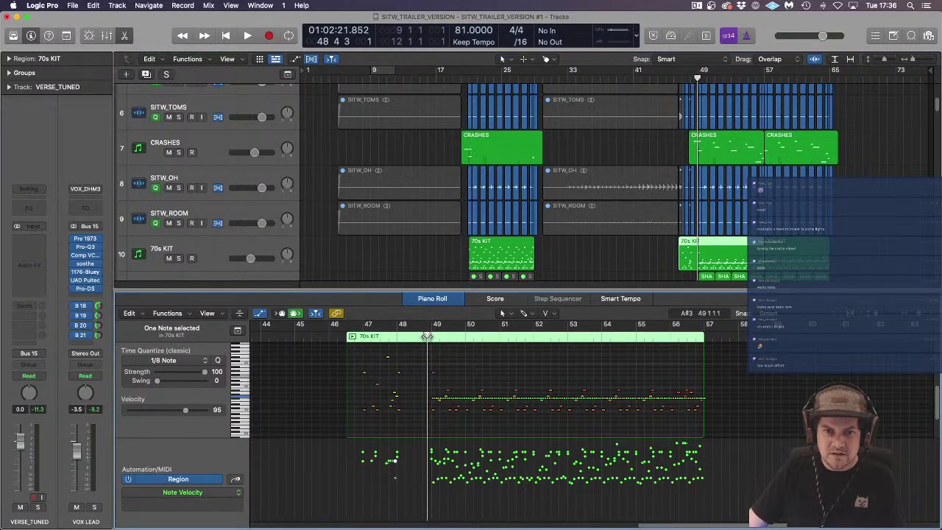
click(433, 371)
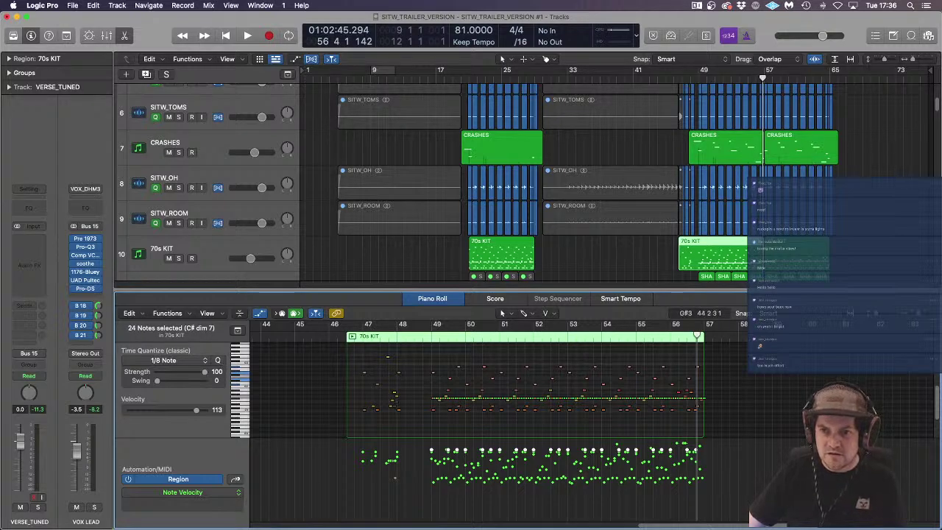
Step: Paste the copied notes at bar 57 in the last 70s KIT region and hide the Piano Roll
click(795, 254)
drag(288, 341, 261, 345)
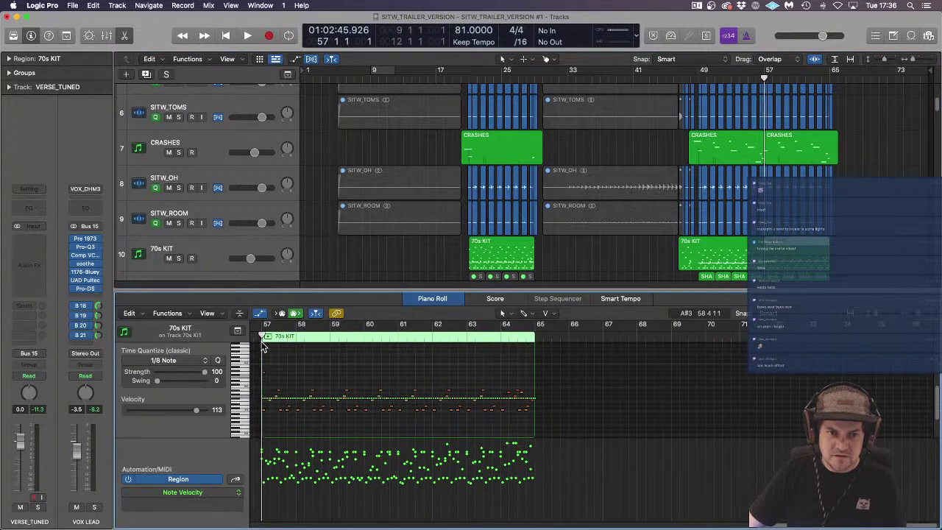
click(286, 388)
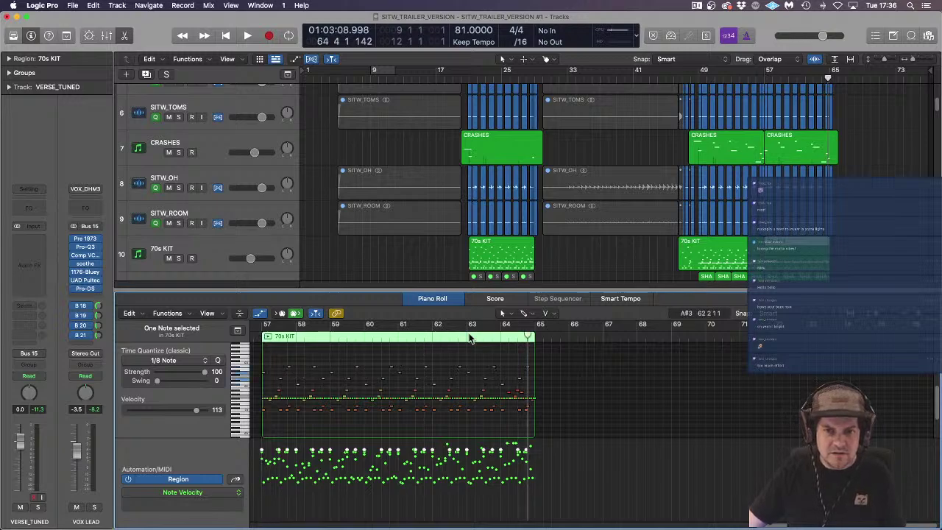
key(p)
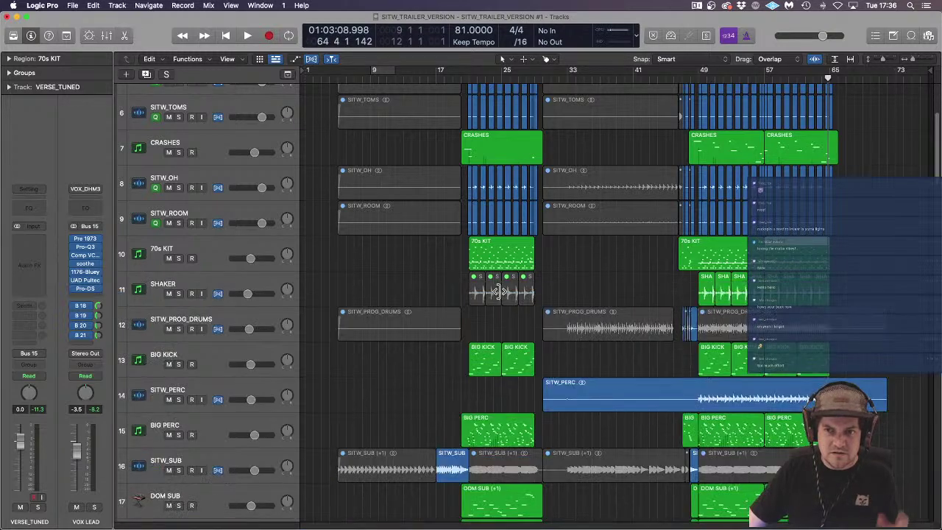
Step: Play the song from bar 17, raise the 70s KIT track's volume to -3.6 dB and select the track
click(625, 263)
click(440, 73)
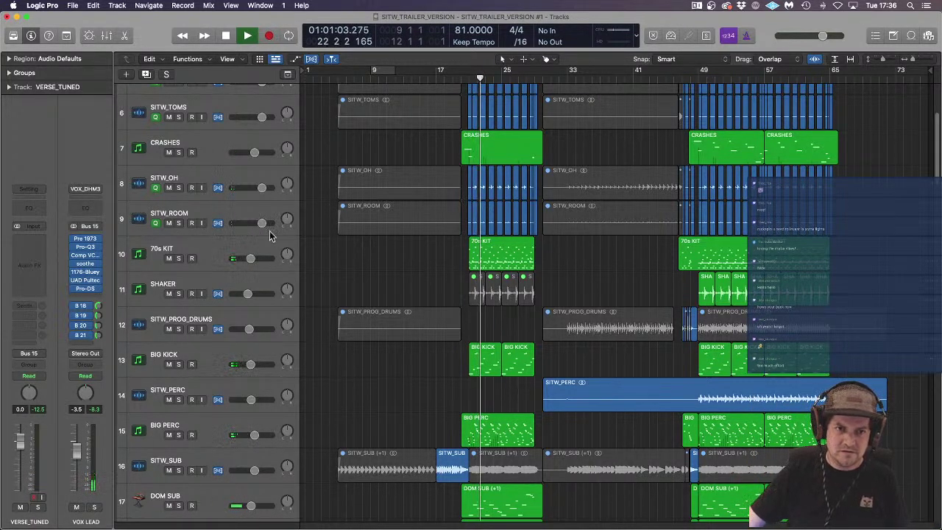
drag(251, 258, 257, 258)
click(257, 251)
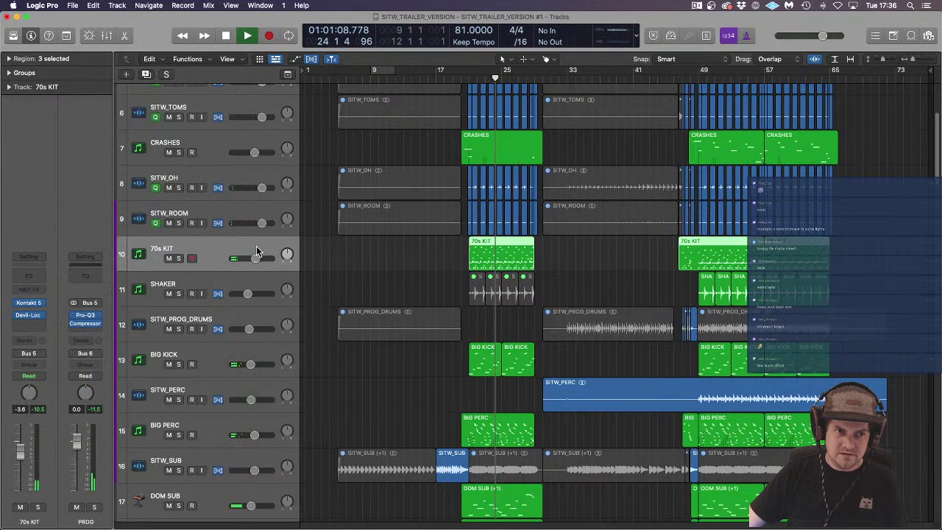
Step: Open the Devil-Loc plug-in on the 70s KIT channel, set the channel volume to -3.0 dB and close the plug-in
click(29, 318)
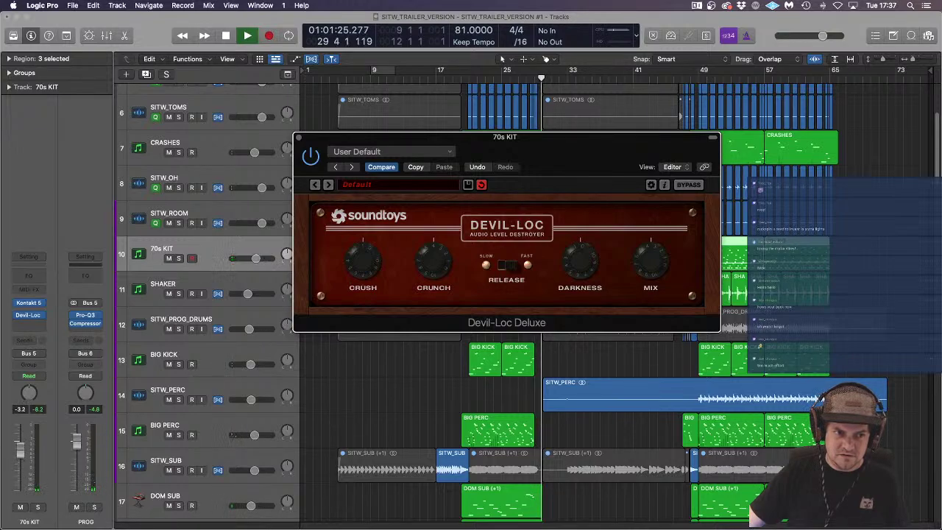
click(20, 450)
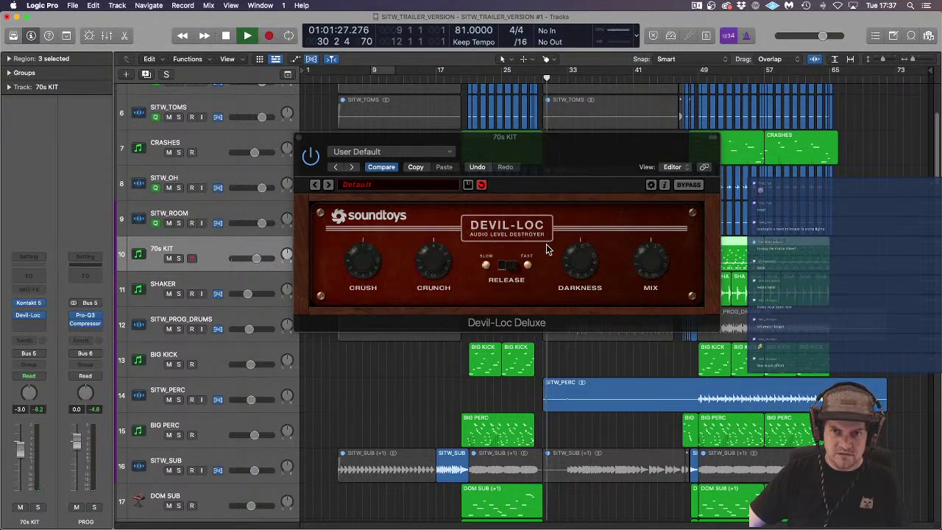
click(301, 139)
click(652, 269)
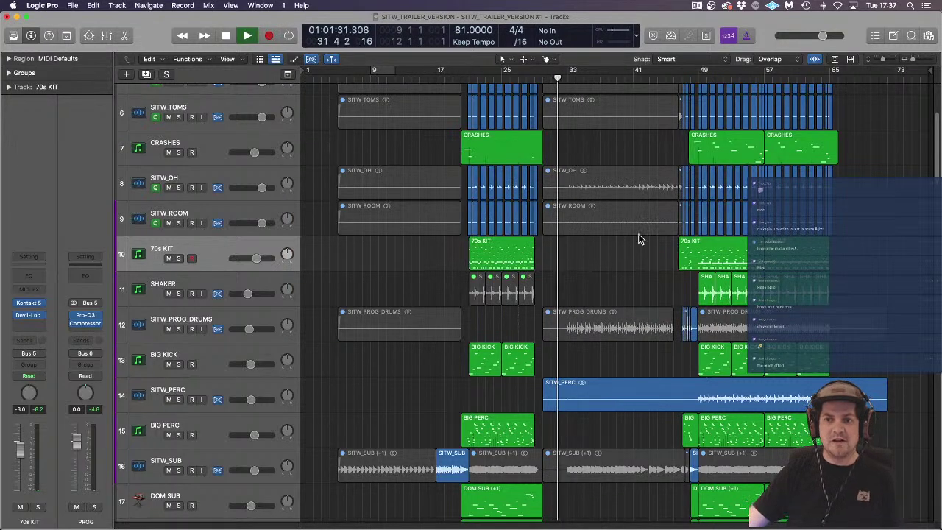
Step: Unmute the SITW_PROG_DRUMS region after the first chorus to audition it during playback, and mute it again
scroll(641, 267, down, 6)
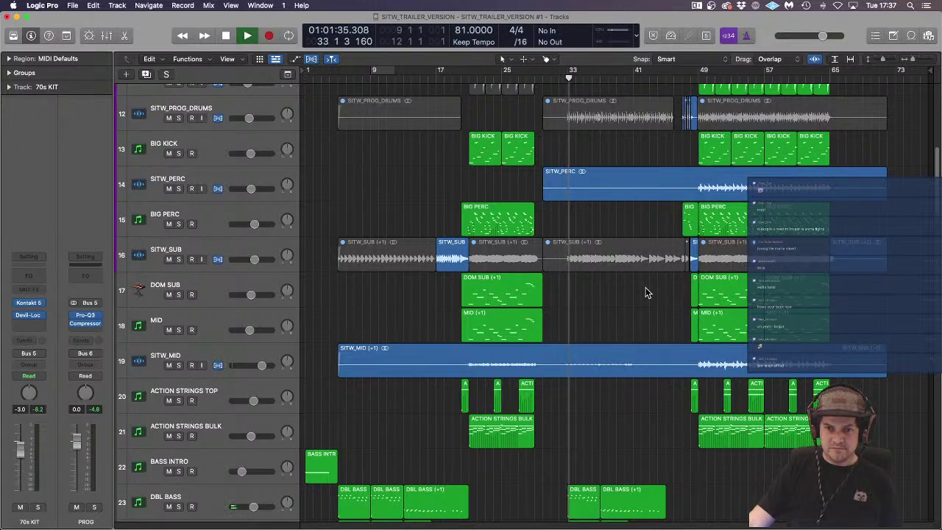
scroll(645, 292, down, 6)
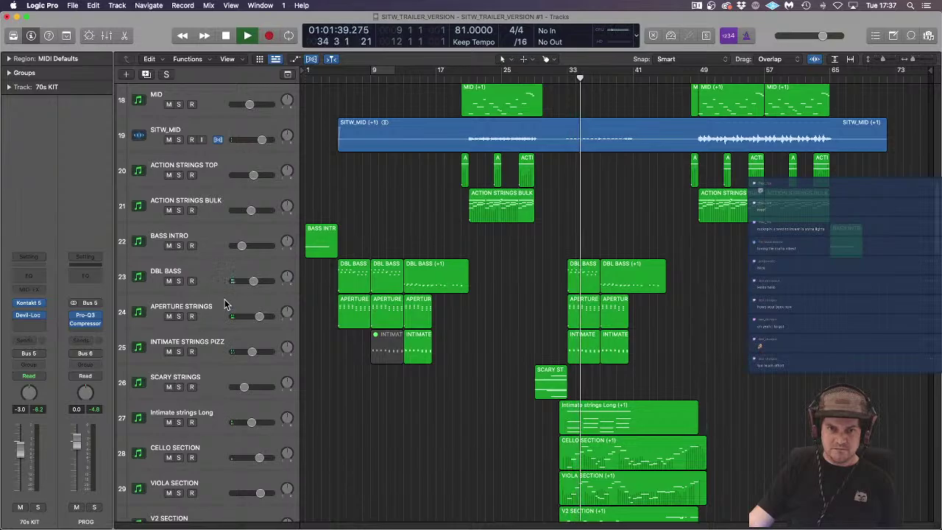
scroll(629, 291, up, 10)
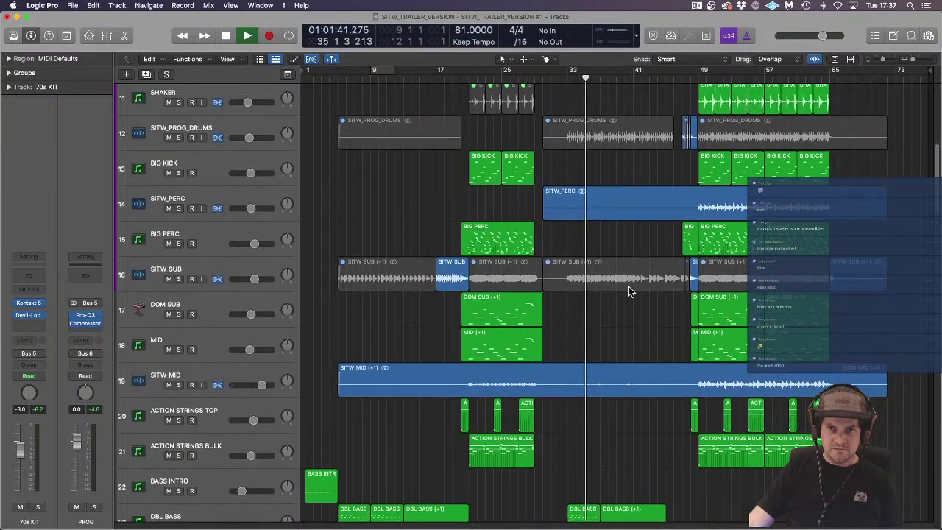
scroll(622, 289, up, 3)
scroll(617, 331, down, 4)
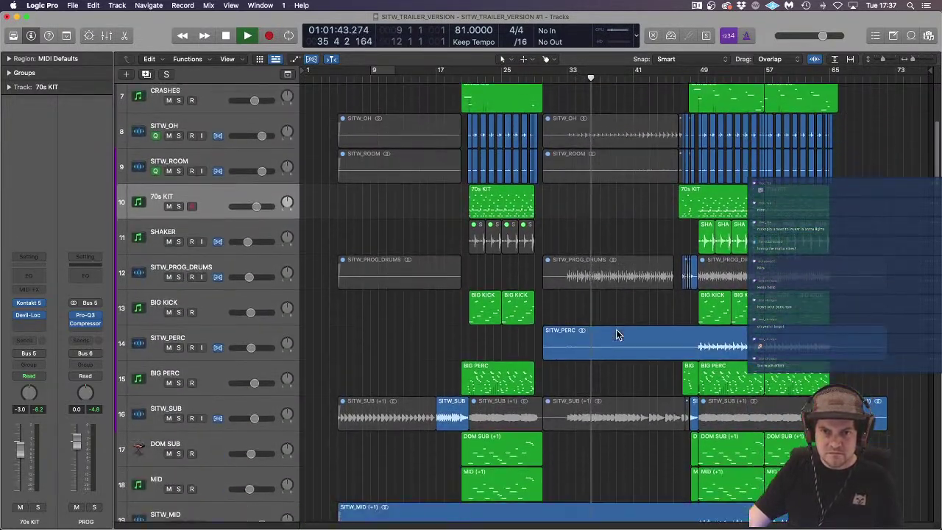
click(593, 212)
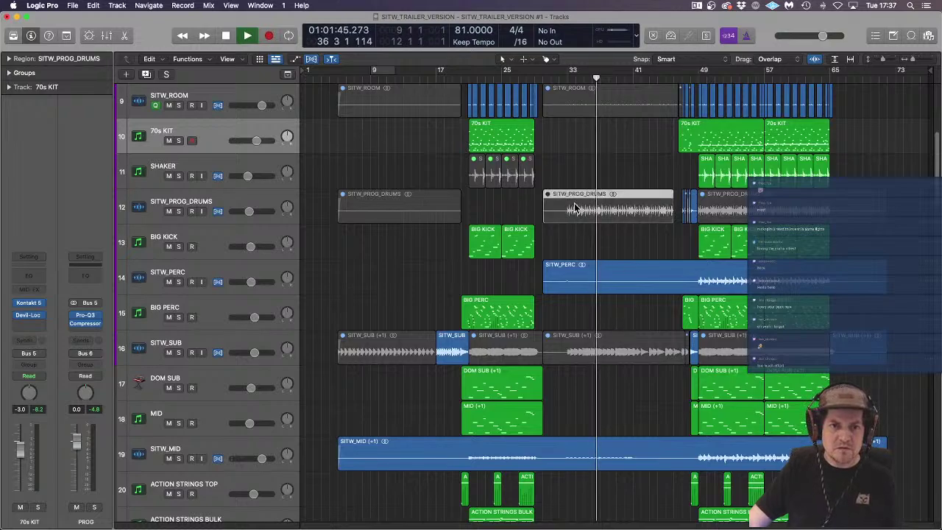
key(m)
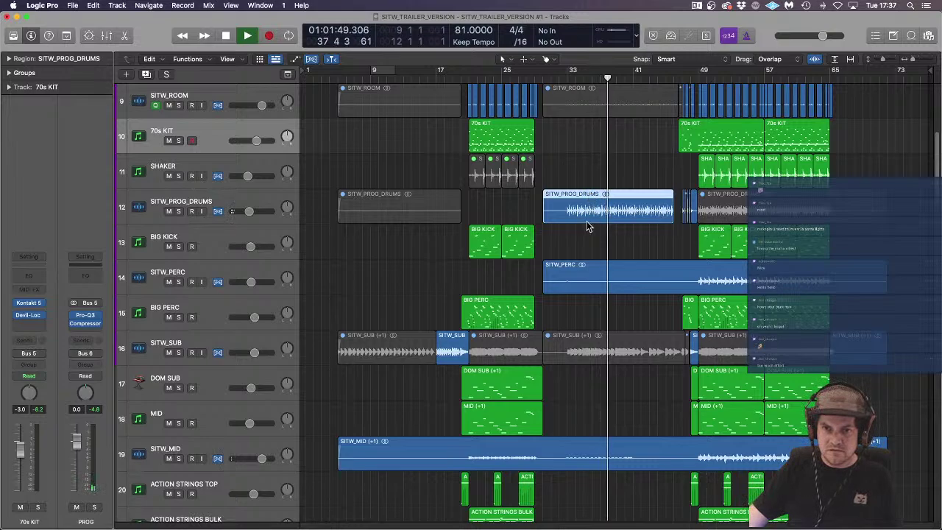
click(574, 226)
click(598, 210)
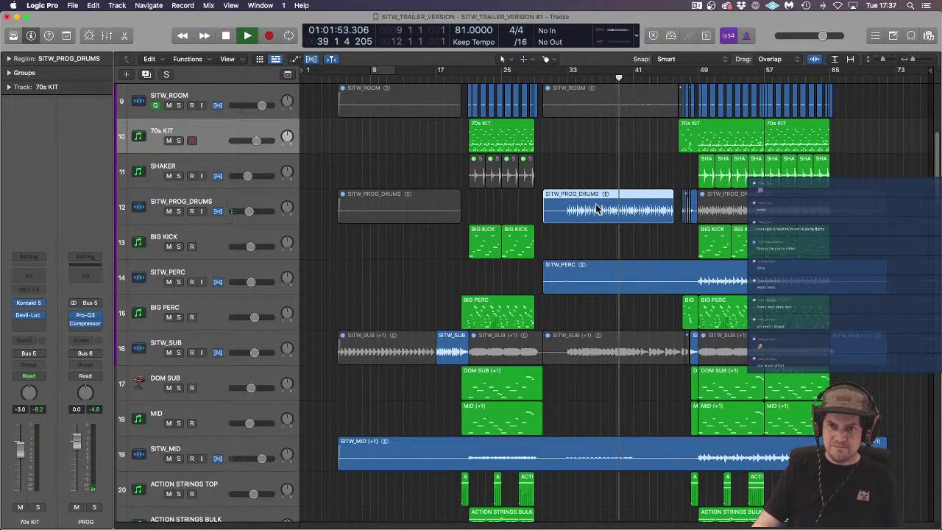
key(ctrl+m)
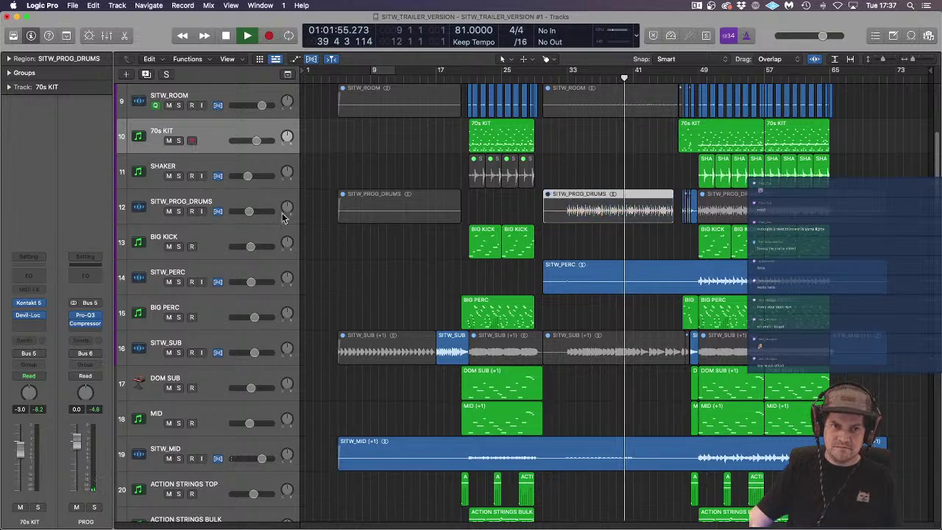
Step: Select the SITW_PROG_DRUMS track and raise its volume to -6.6 dB
click(214, 202)
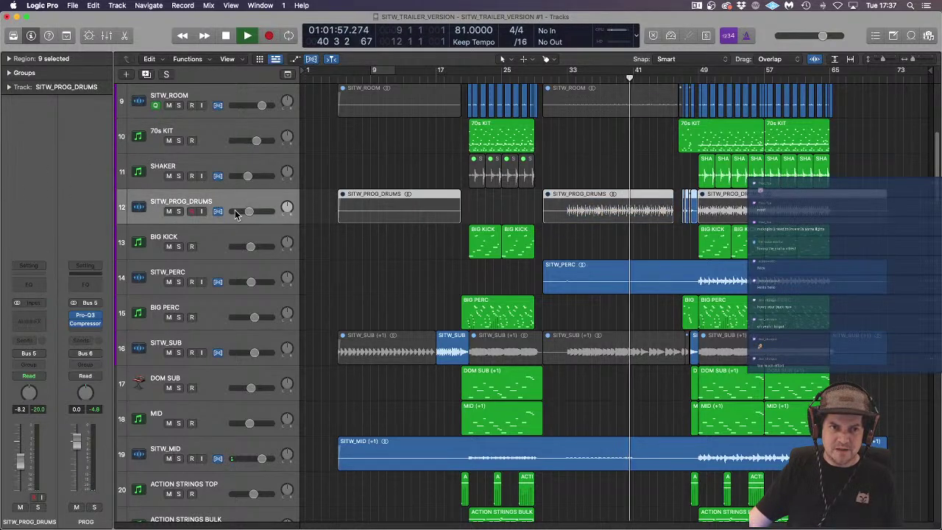
drag(249, 211, 252, 211)
scroll(617, 237, down, 5)
scroll(617, 238, down, 15)
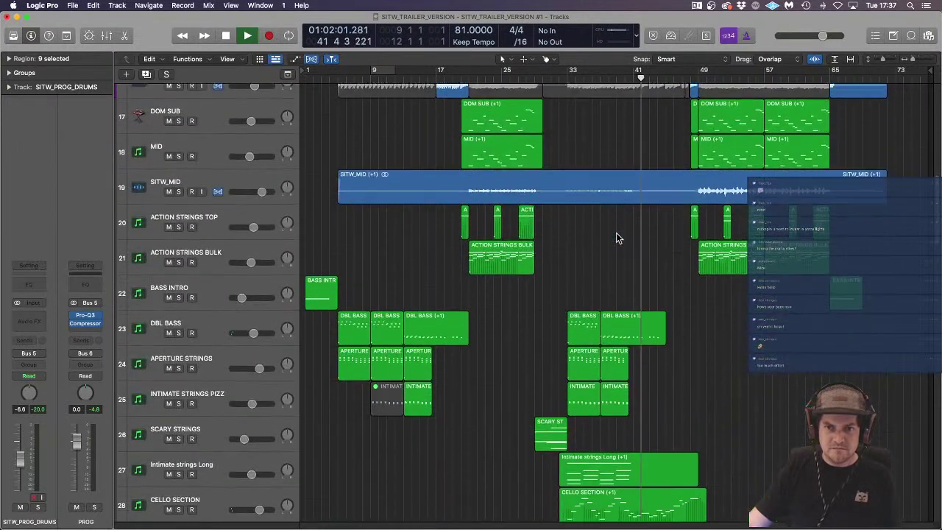
scroll(616, 238, down, 8)
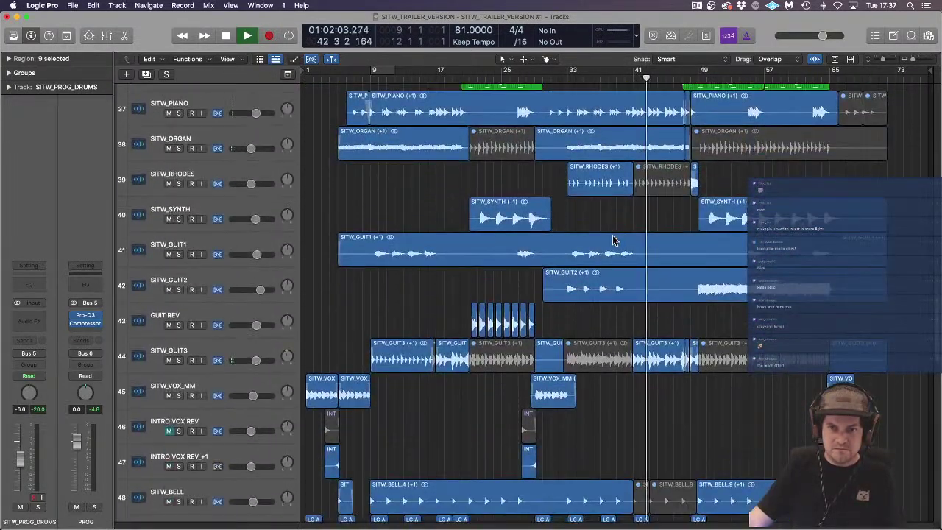
scroll(608, 240, up, 4)
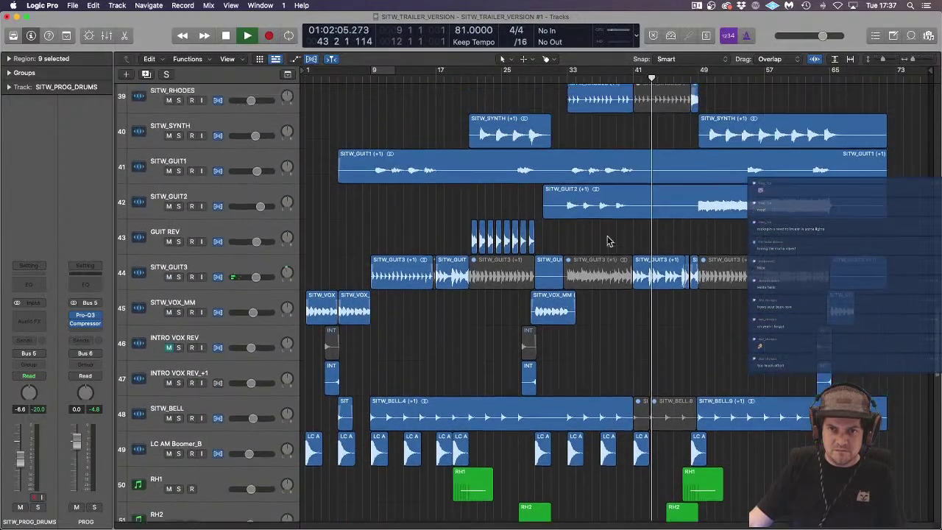
Step: Unmute the SITW_GUIT3 region in the second verse, from about bar 33, and play the song from about bar 29
click(602, 252)
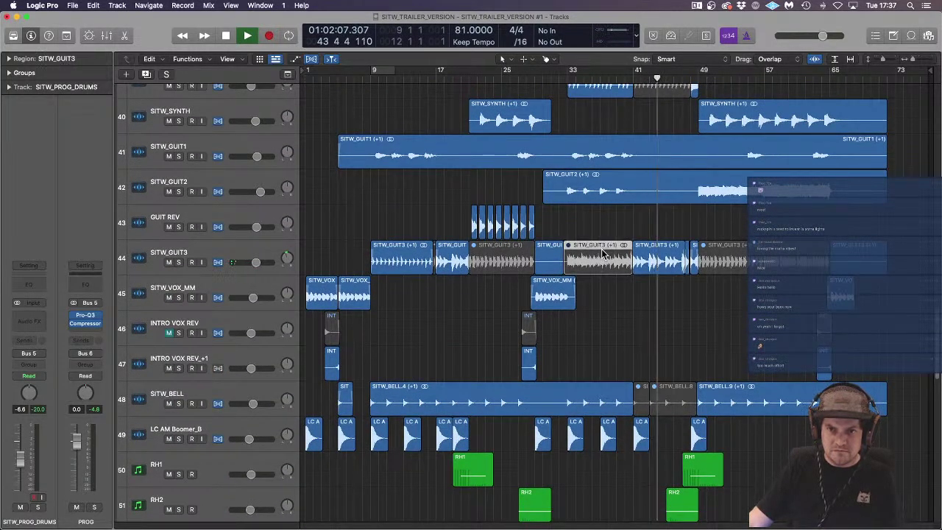
scroll(602, 252, up, 5)
scroll(602, 254, down, 3)
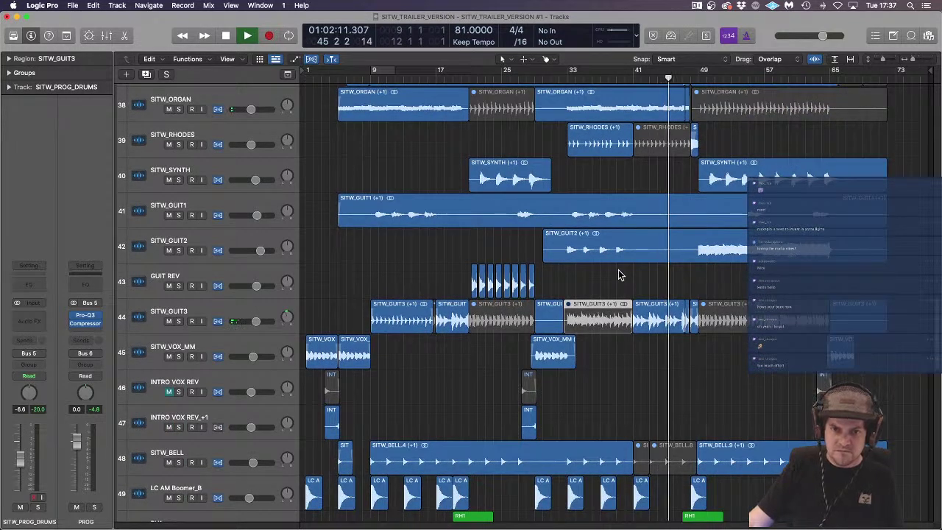
key(ctrl+m)
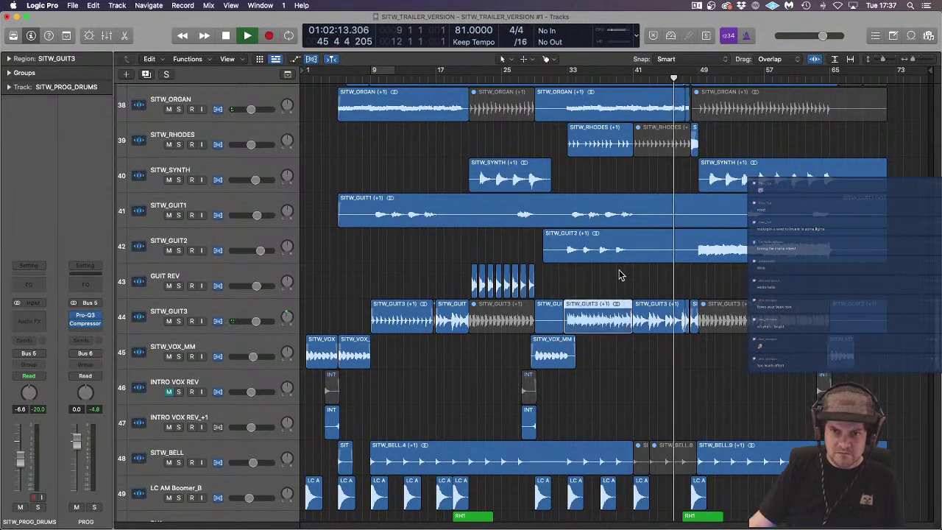
click(543, 76)
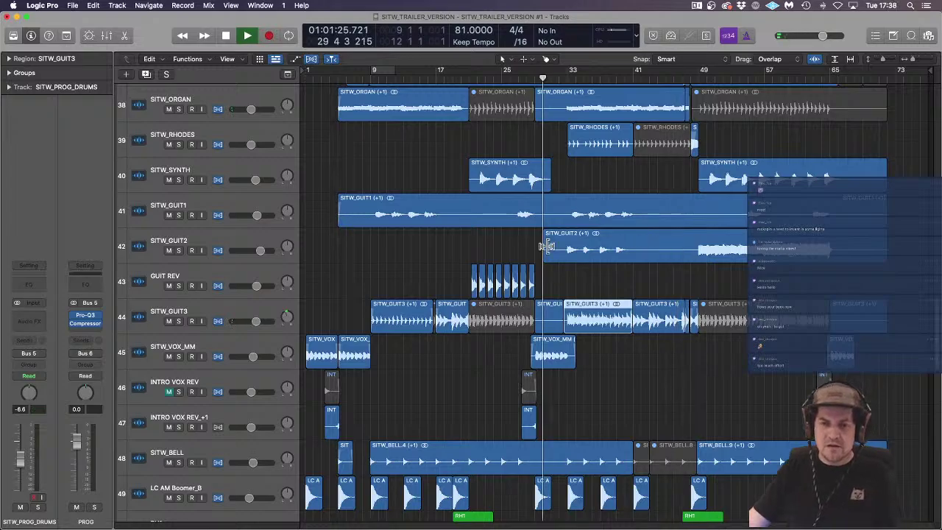
Step: Select the VERSE_TUNED vocal track and route its output to Bus 22
scroll(617, 295, down, 15)
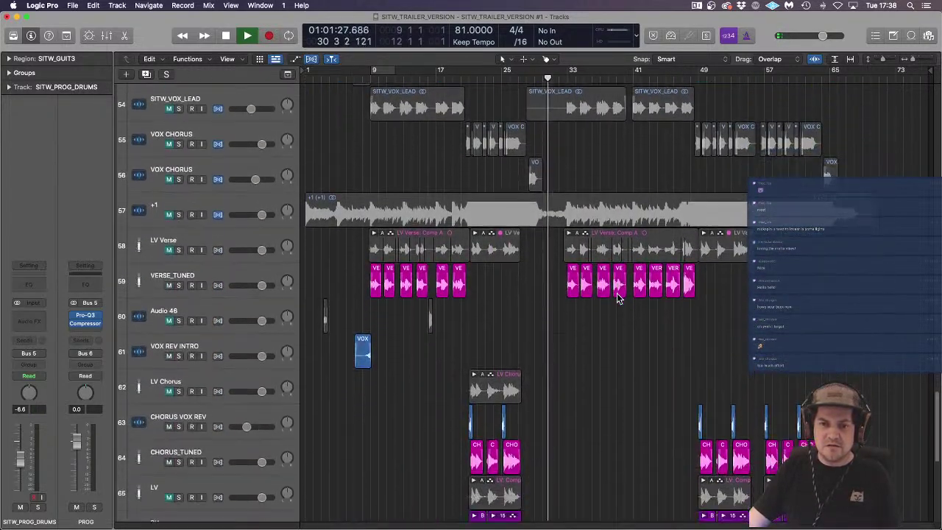
scroll(619, 298, down, 10)
scroll(631, 261, up, 3)
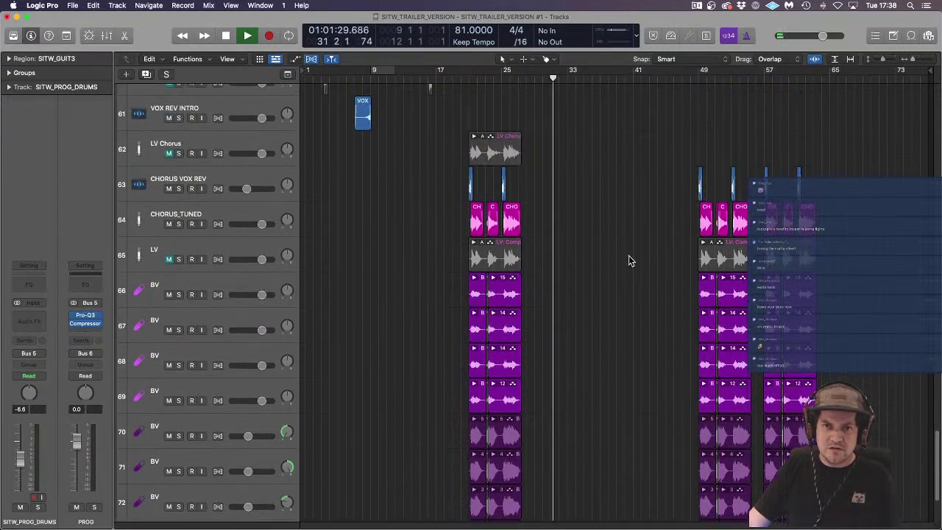
scroll(628, 256, up, 5)
click(225, 180)
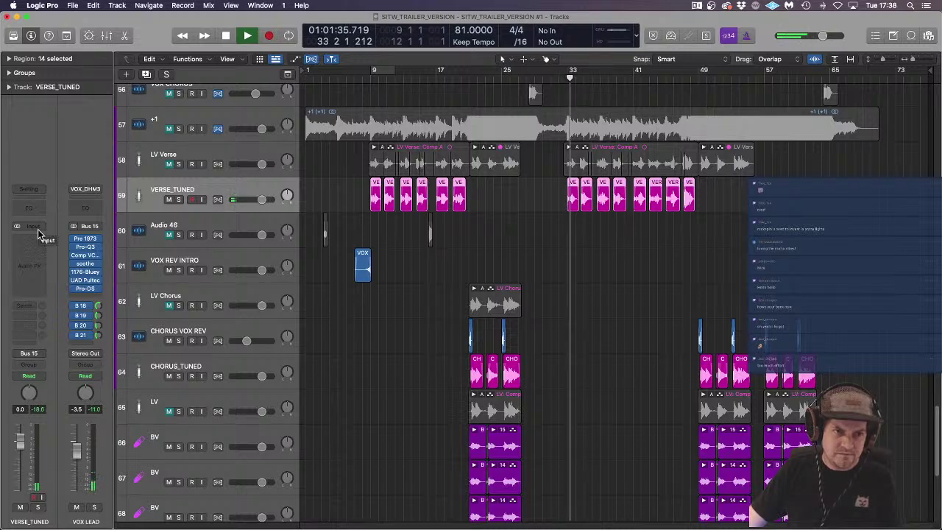
click(33, 358)
mouse_move(28, 389)
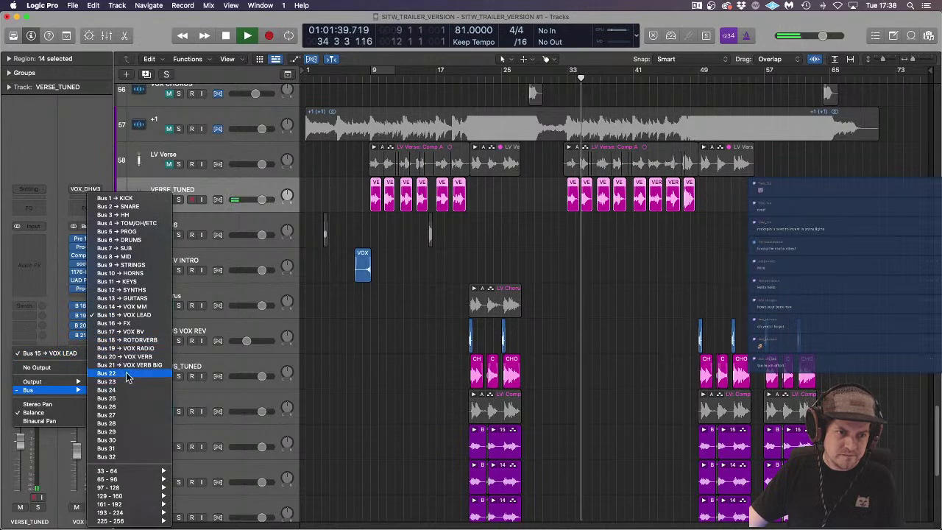
click(192, 401)
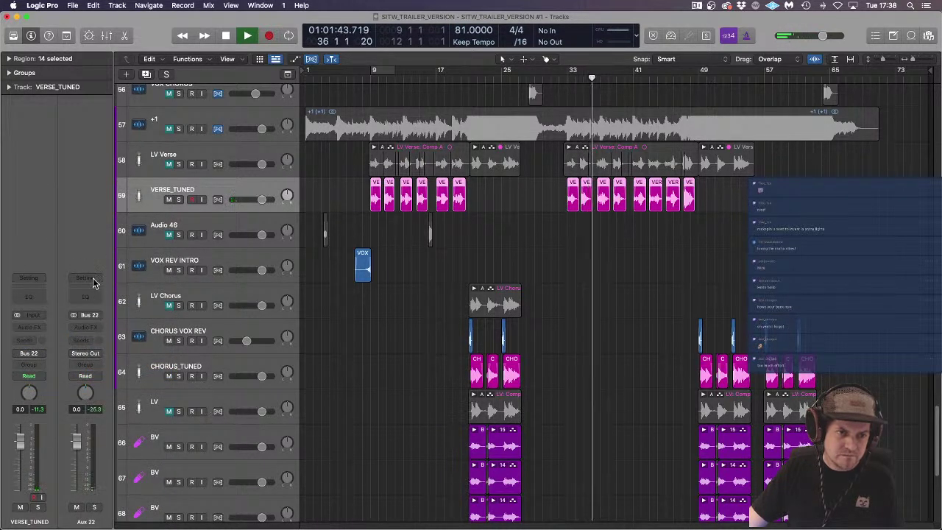
Step: Load the user channel strip setting VOX_DHM3 on the Bus 22 aux channel and set its volume to -3.5 dB
click(87, 278)
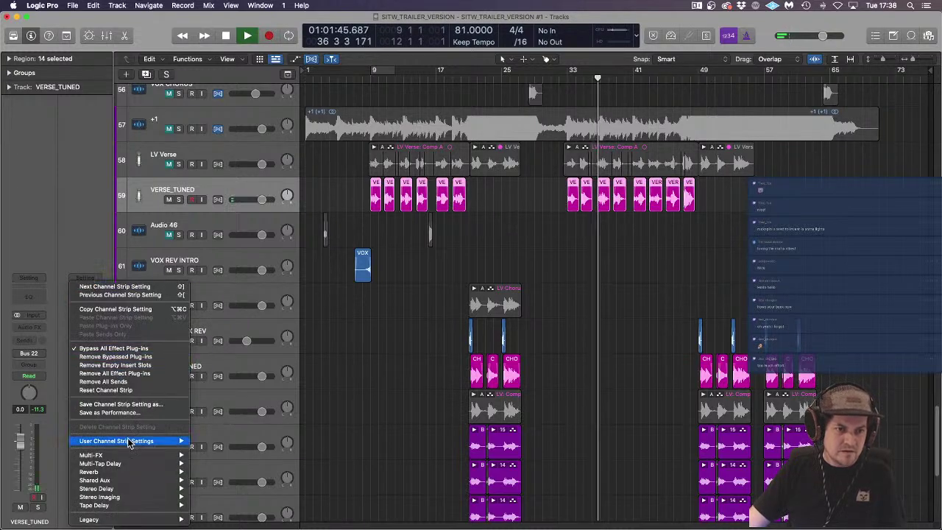
mouse_move(129, 441)
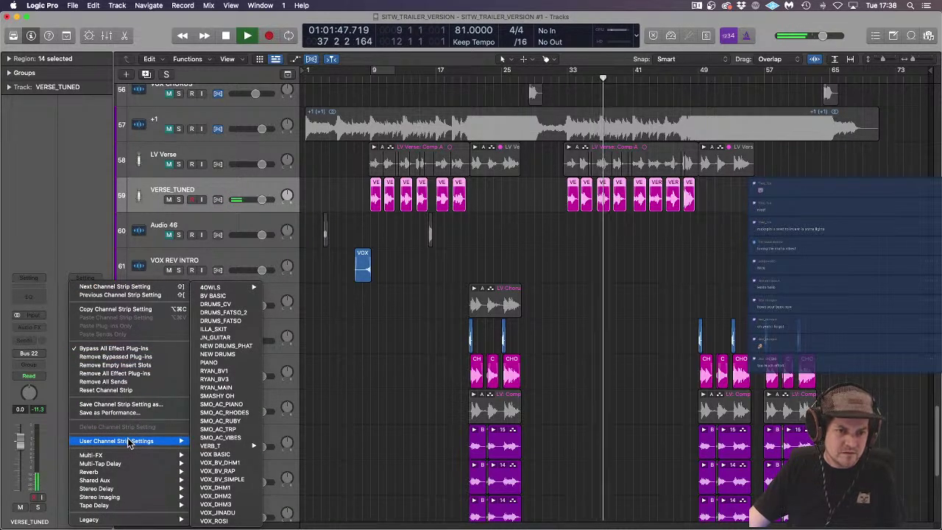
click(221, 505)
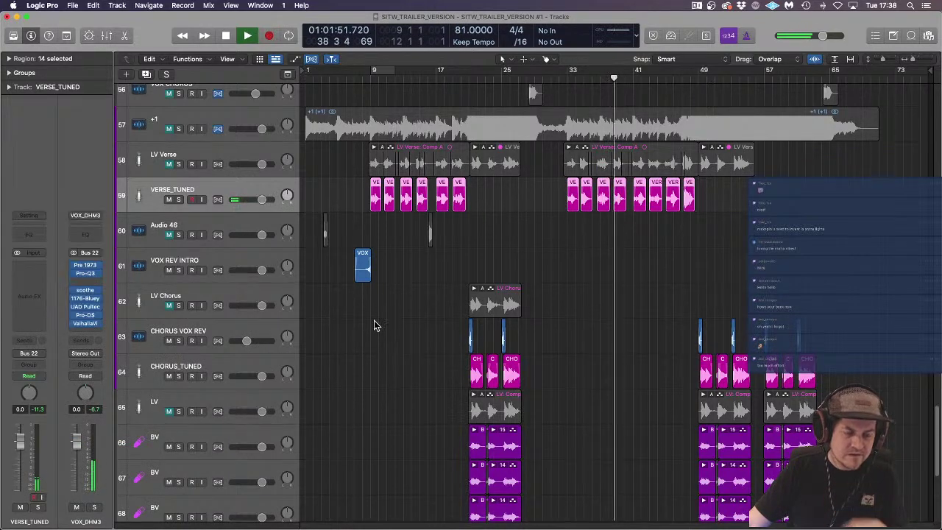
drag(75, 442, 76, 453)
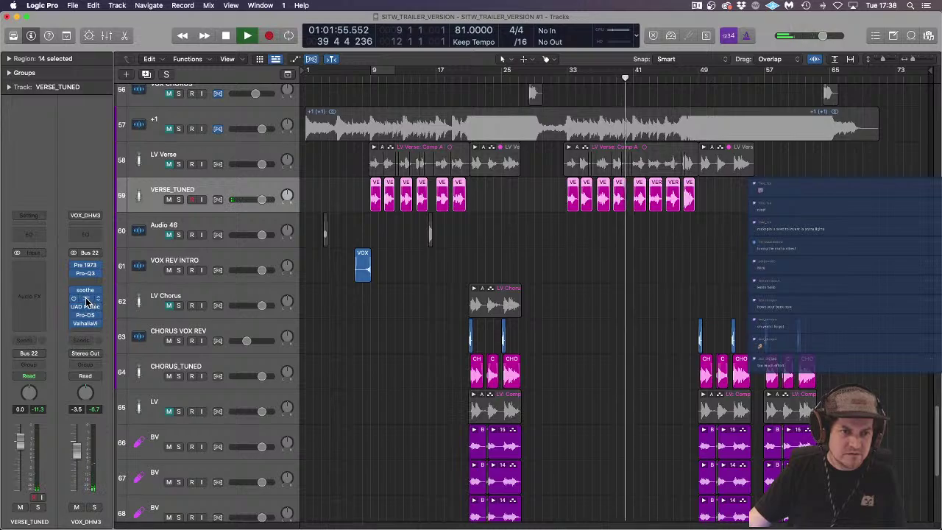
Step: Stop playback and show the mixer with the bus channels' plug-ins and sends in view
key(space)
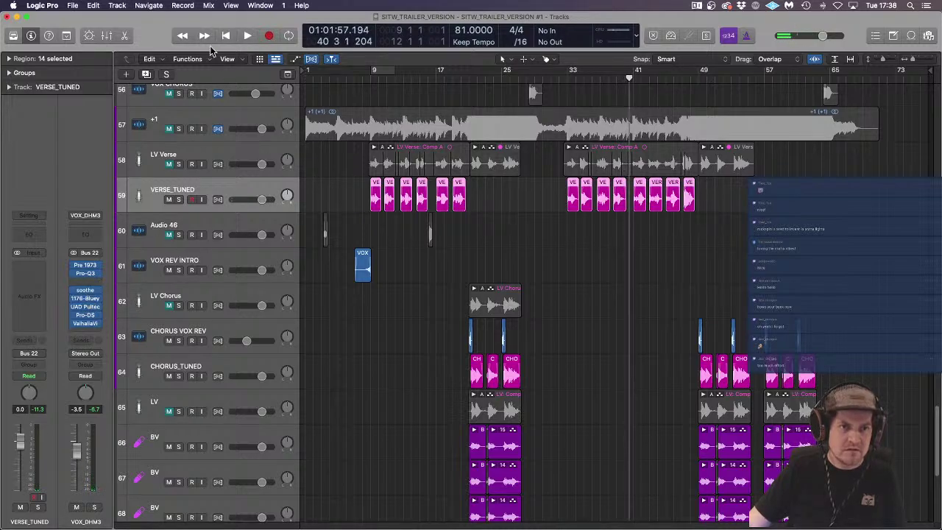
click(107, 37)
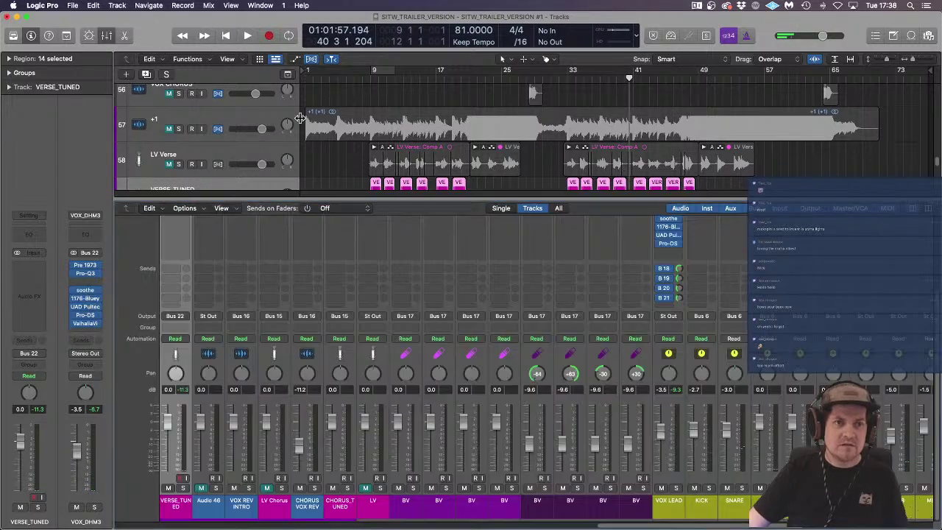
click(911, 525)
scroll(795, 333, up, 3)
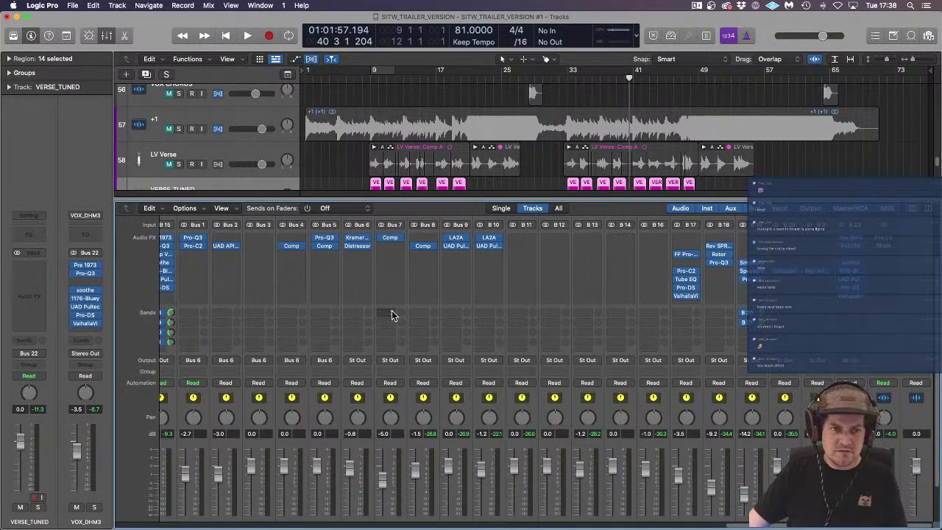
scroll(392, 314, left, 2)
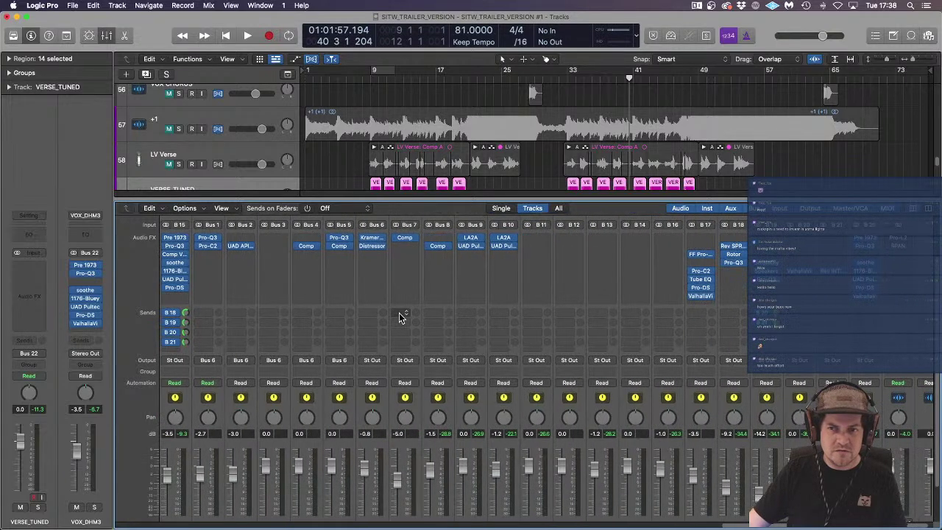
scroll(401, 317, left, 2)
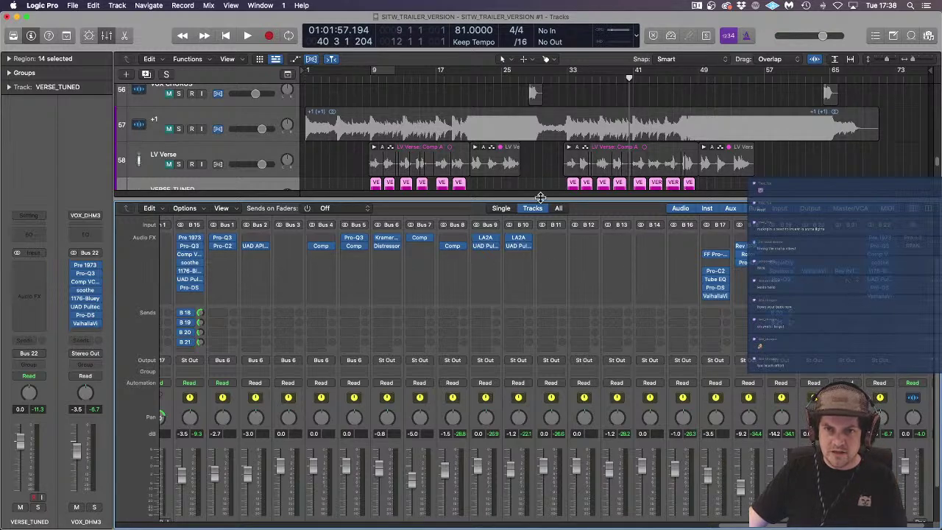
Step: Play from bar 9 and add a bell cut of about -1.5 dB near 434 Hz in the VOX_DHM3 channel's Pro-Q3, closing the plug-in
click(371, 83)
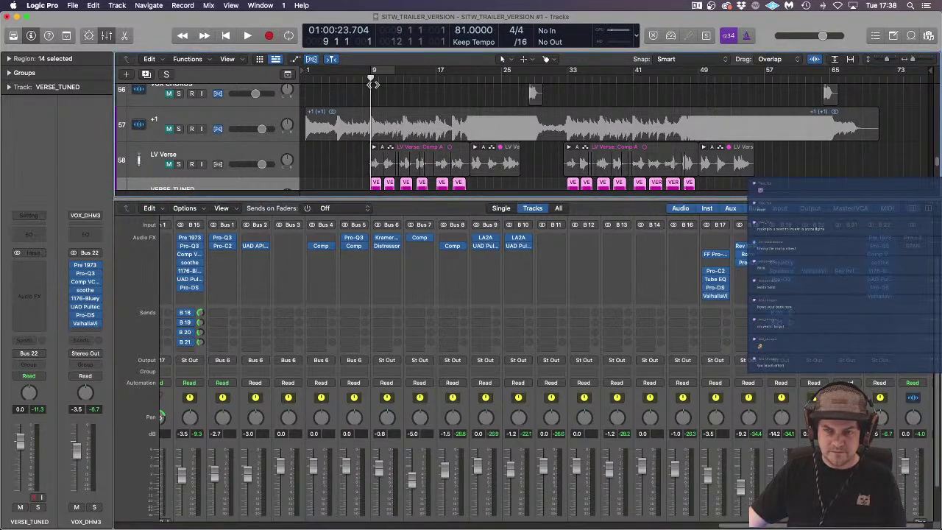
key(space)
click(882, 247)
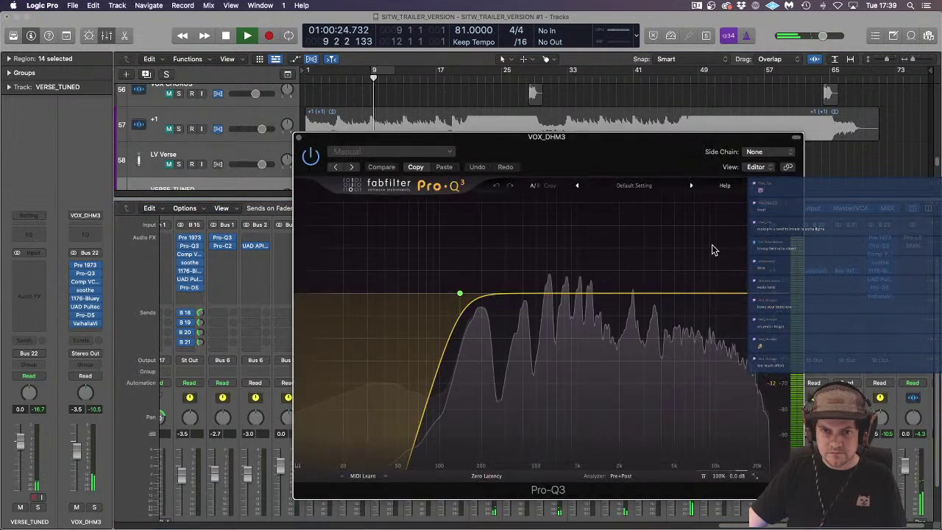
mouse_move(454, 280)
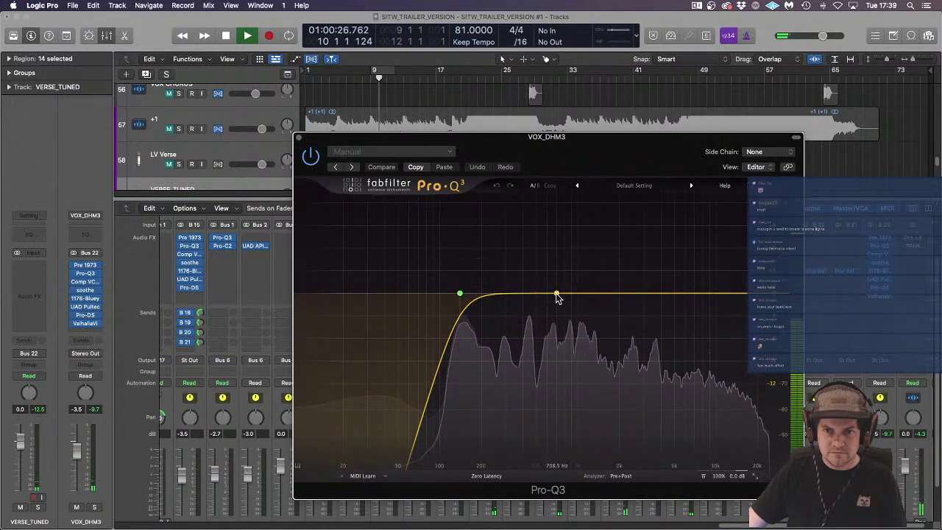
drag(505, 294, 527, 306)
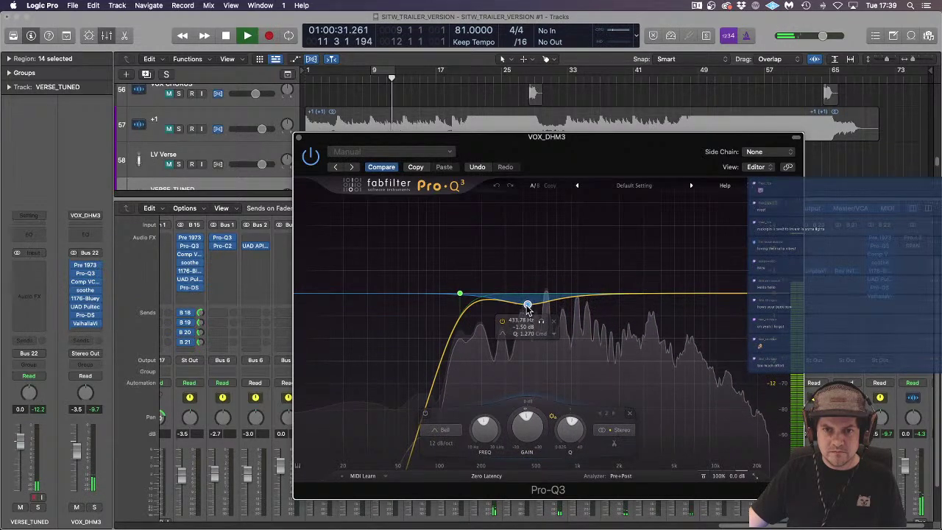
click(299, 137)
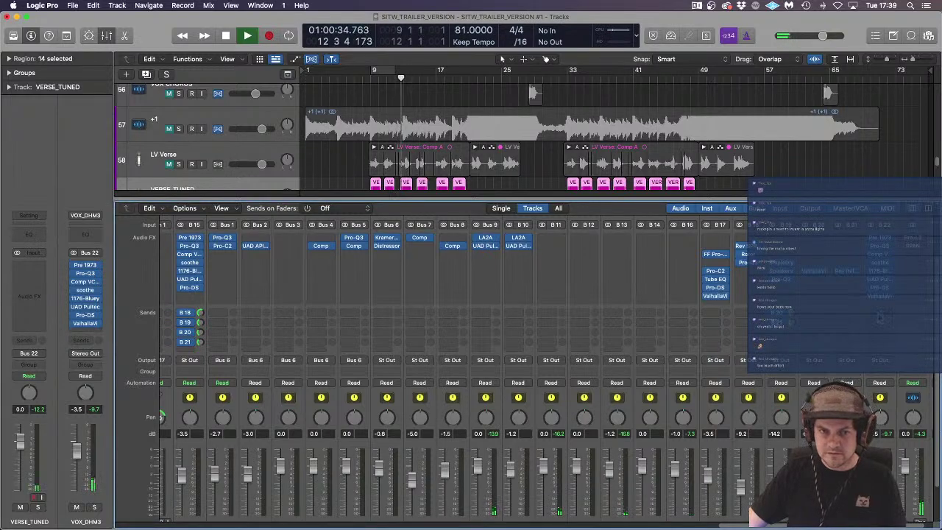
Step: Add a send to Bus 19 (VOX RADIO) on the VOX_DHM3 channel and adjust its send level
click(880, 316)
mouse_move(887, 332)
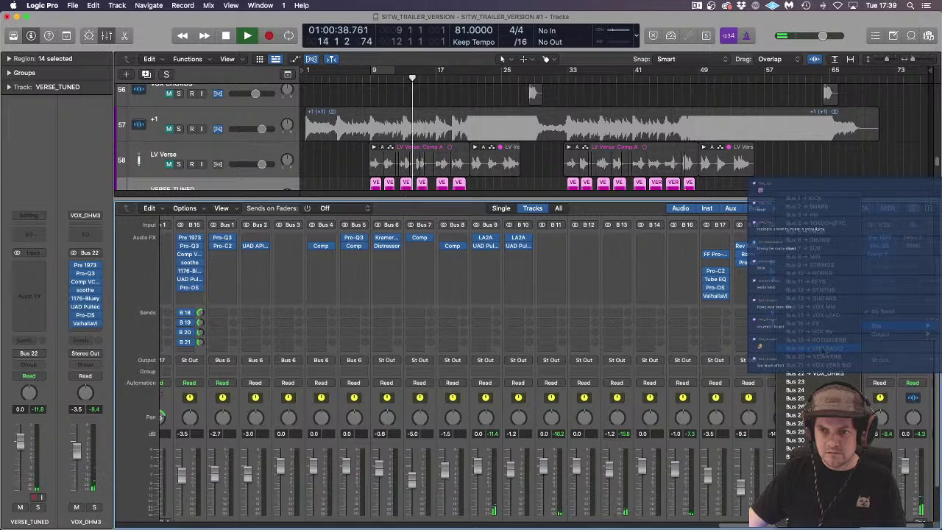
click(817, 349)
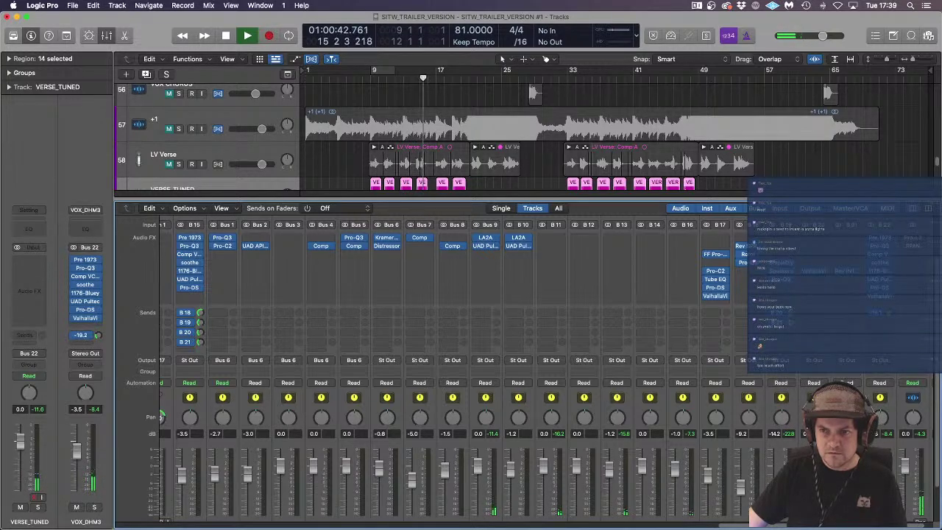
Step: Try a 22.70 ms predelay in the VOX_DHM3 channel's ValhallaVintageVerb, and remove that reverb from the channel
click(881, 297)
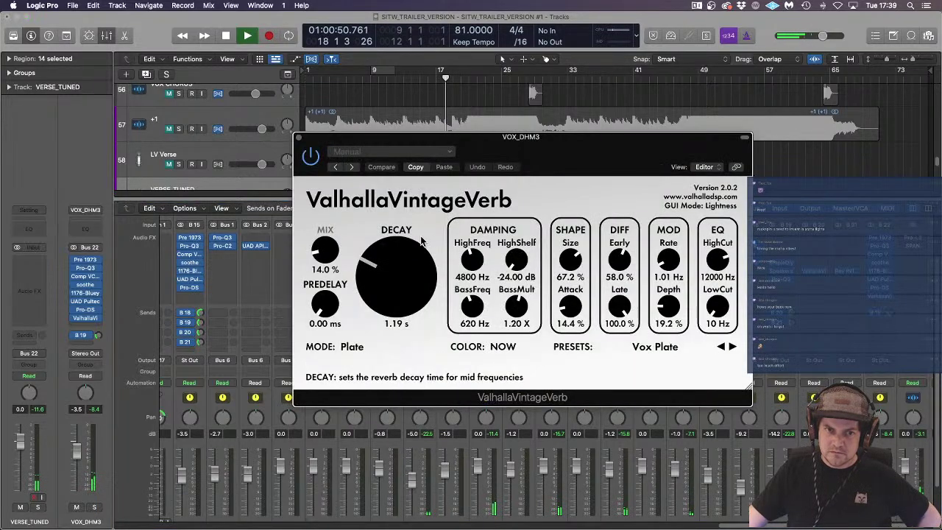
drag(329, 312, 329, 289)
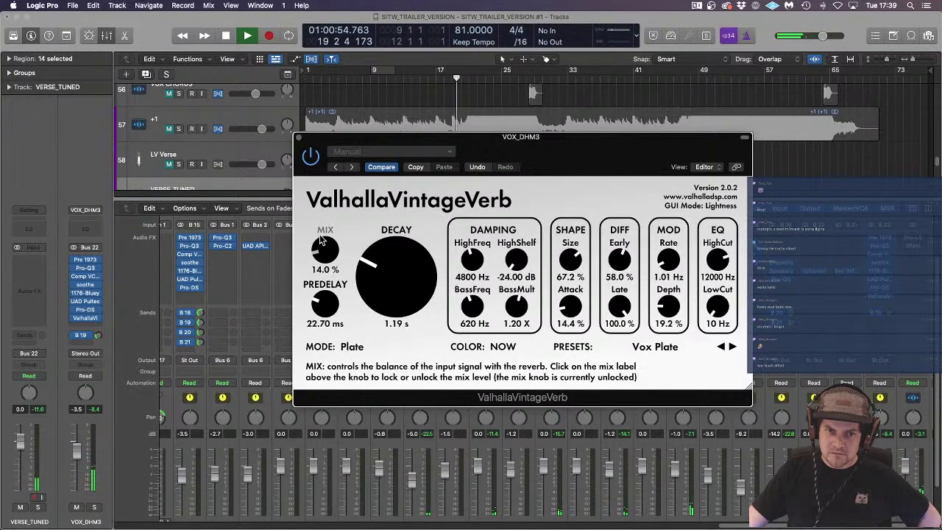
click(299, 138)
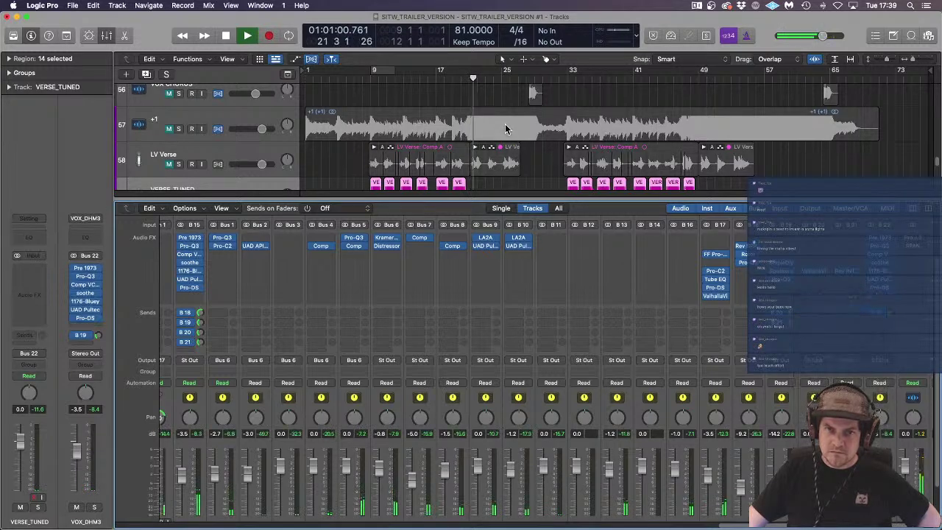
Step: Replay the first verse, add a second send on VOX_DHM3 to Bus 20 (VOX VERB), and lower the channel volume to -5.6 dB
click(360, 79)
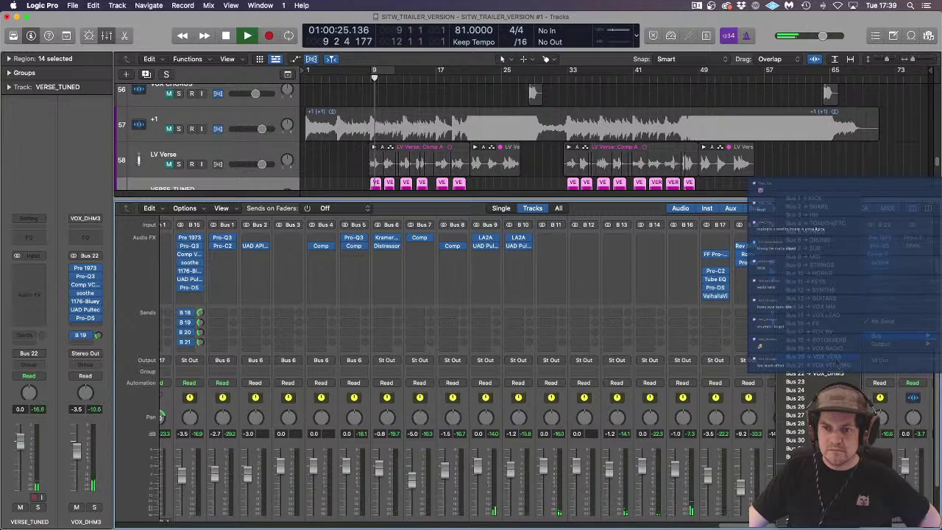
click(837, 351)
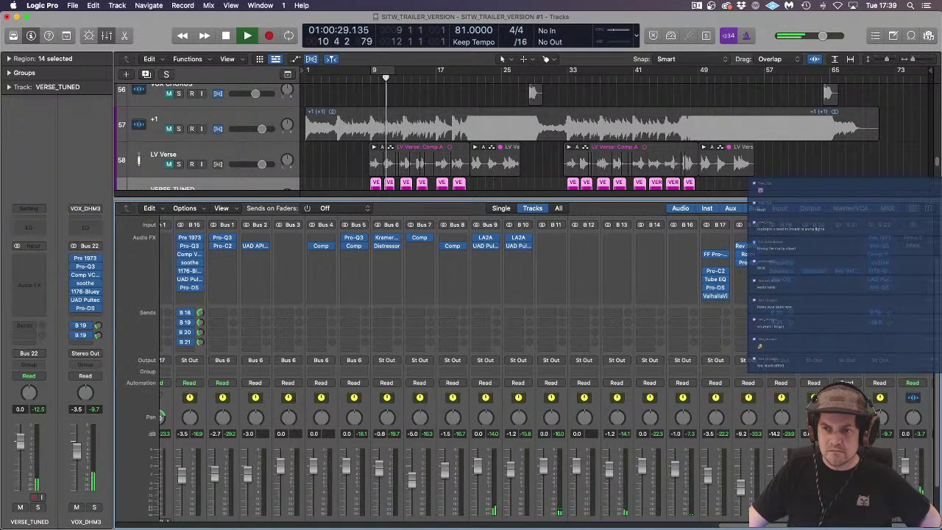
click(879, 324)
mouse_move(836, 396)
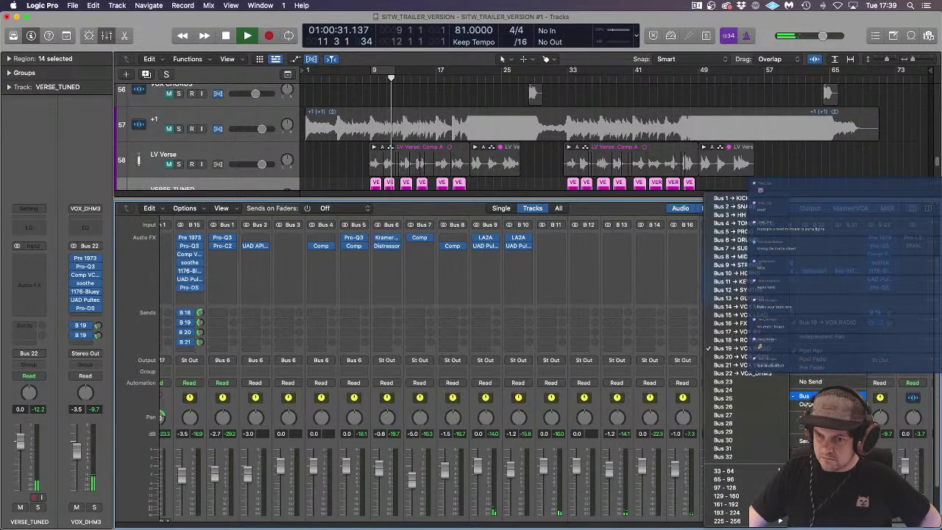
click(782, 375)
drag(890, 323, 890, 321)
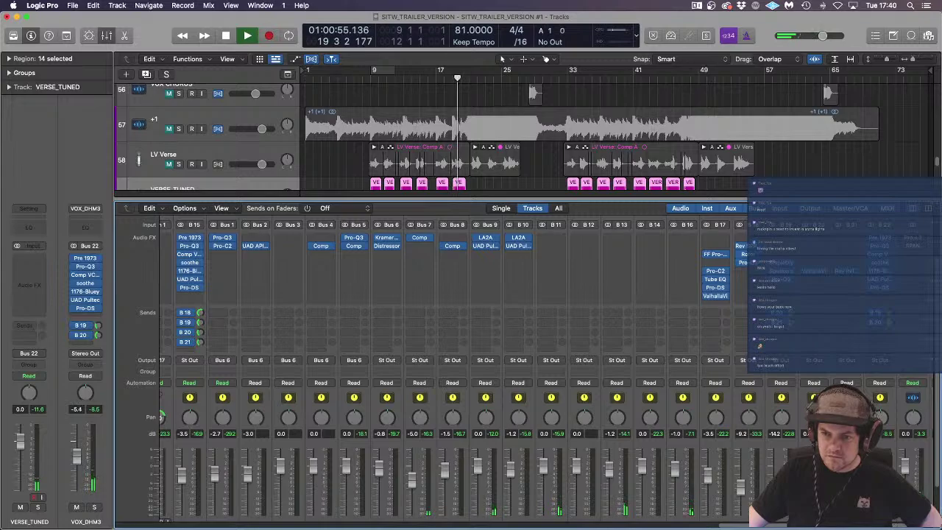
Step: Set the compression to about 3.26 in the VOX_DHM3 channel's Comp VCA-65 and close the plug-in
click(883, 256)
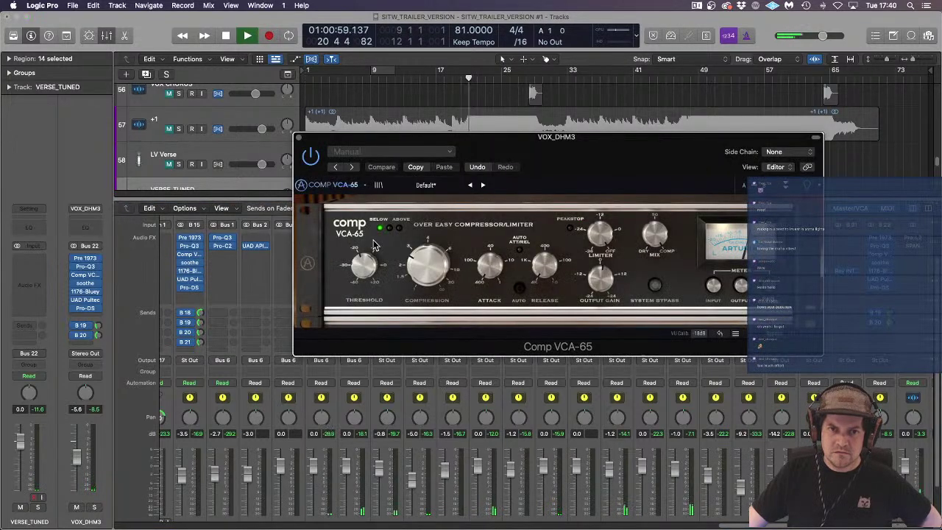
drag(447, 263, 447, 258)
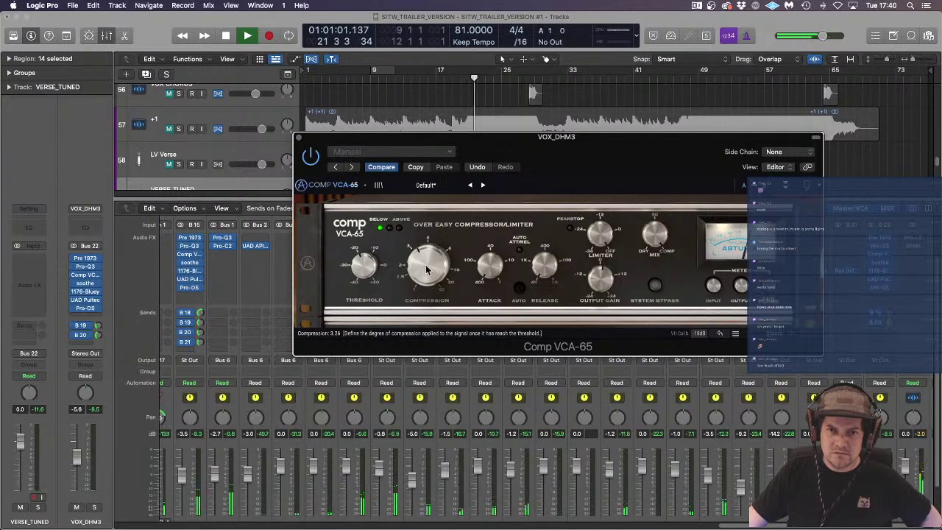
click(300, 139)
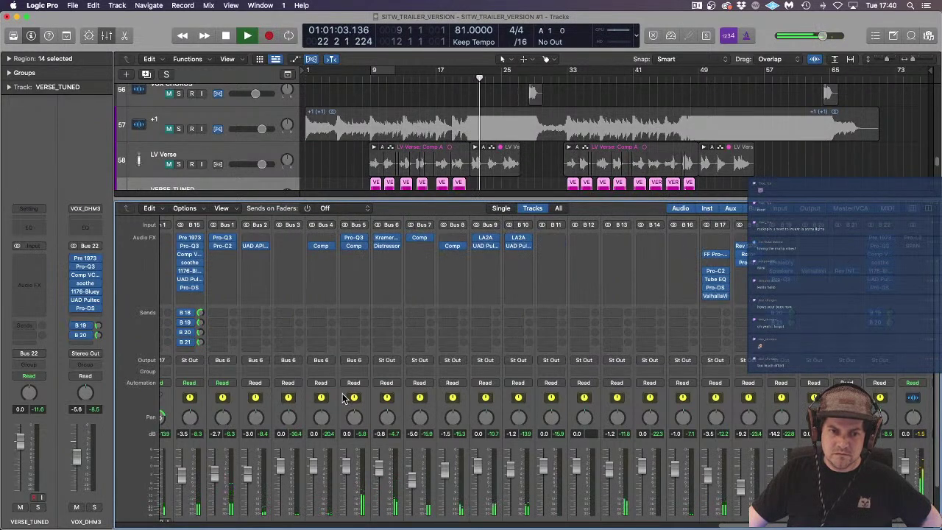
Step: Lower the VOX LEAD channel volume to -3.6 dB and hide the mixer
scroll(209, 447, down, 3)
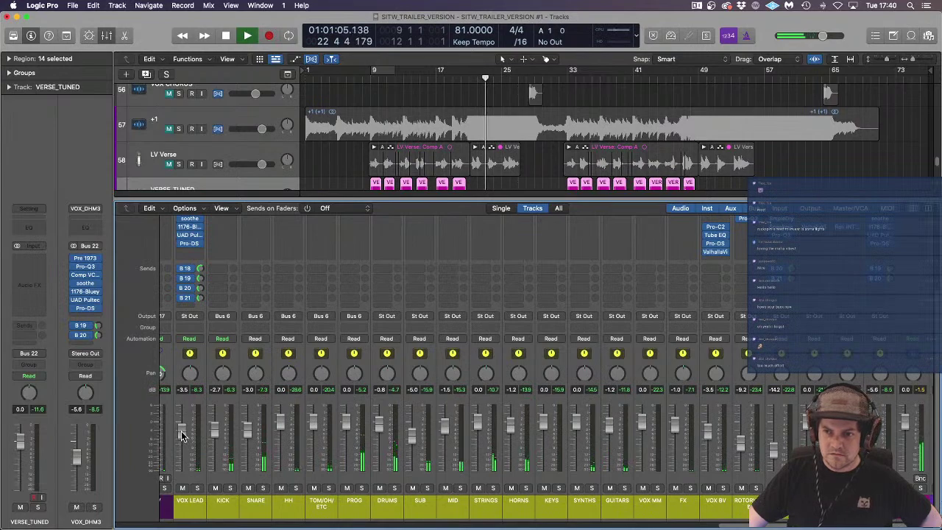
drag(182, 433, 182, 435)
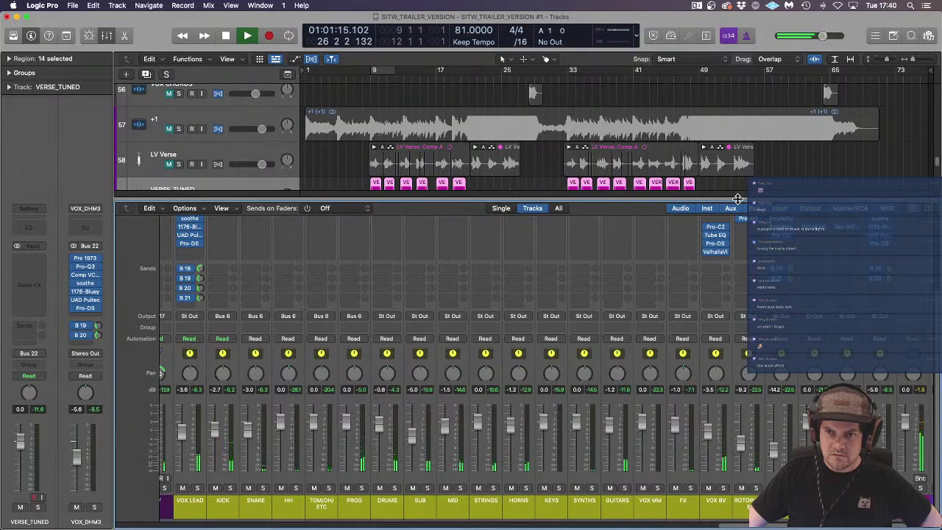
key(x)
Step: Examine the Devil-Loc Deluxe settings on the 70s KIT track and close the plug-in
scroll(740, 204, up, 10)
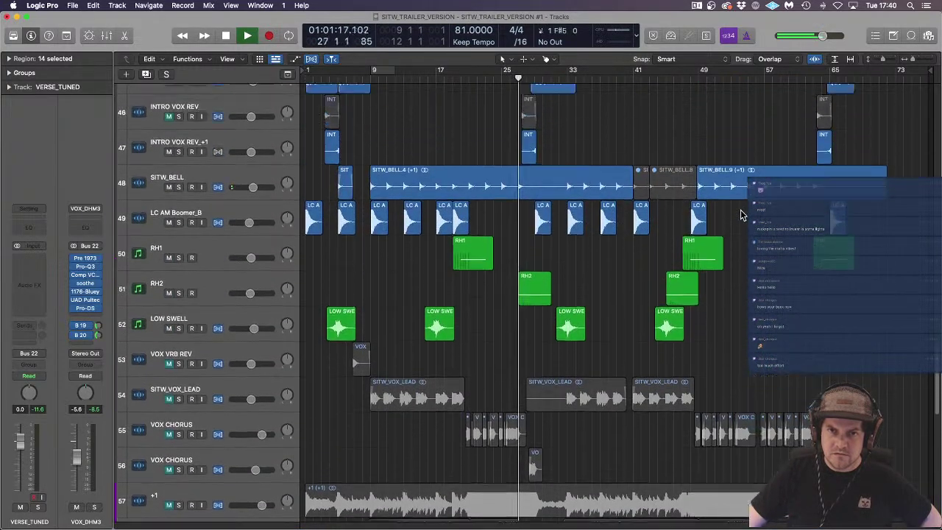
scroll(740, 210, up, 15)
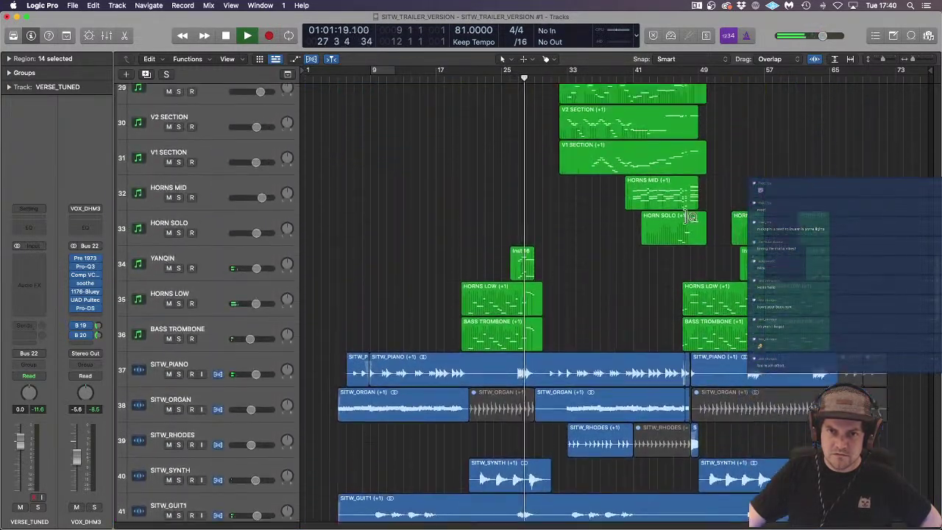
scroll(688, 217, up, 15)
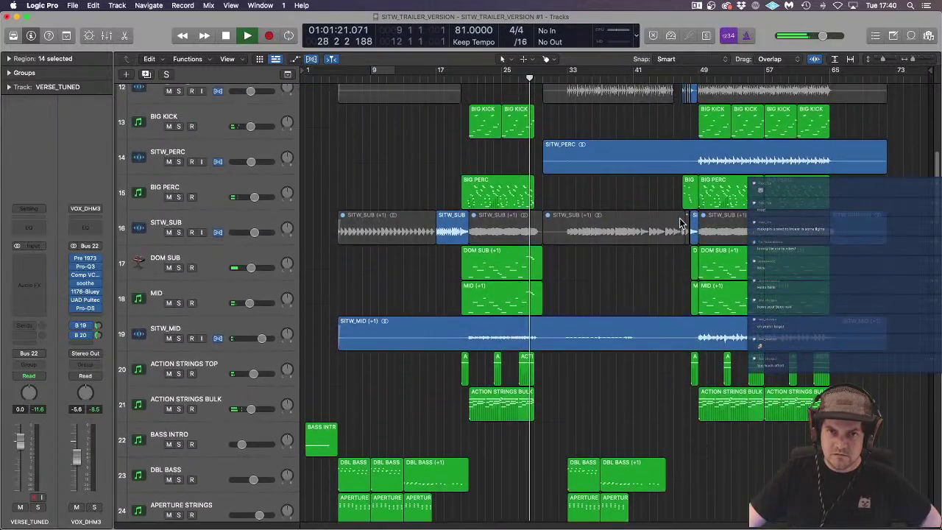
scroll(681, 221, up, 9)
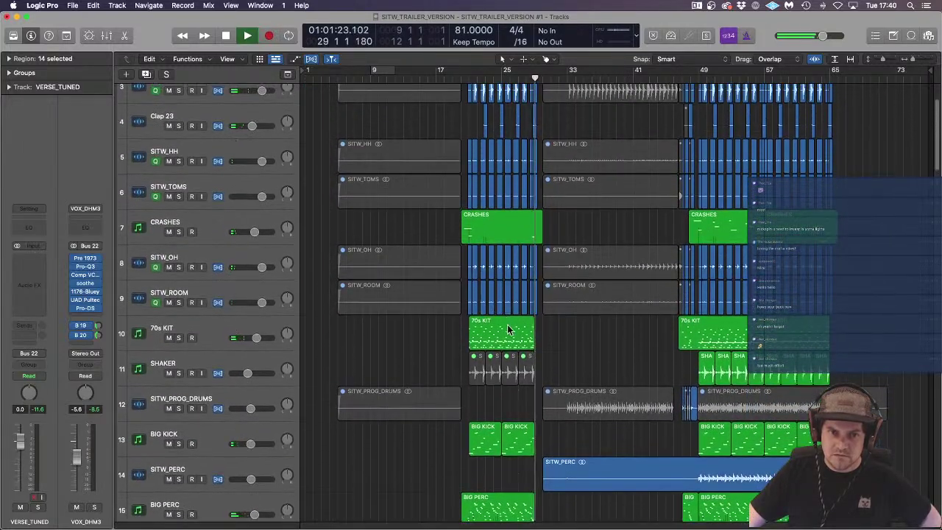
click(250, 324)
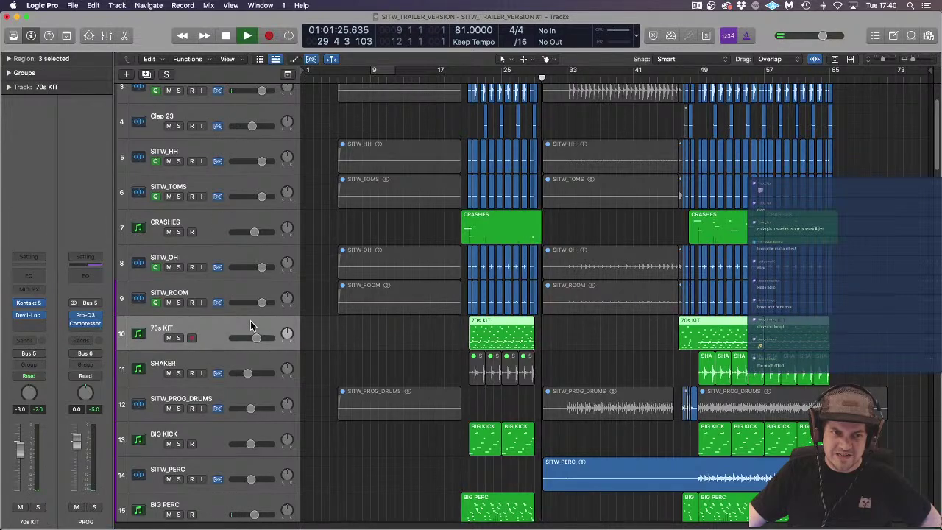
click(31, 317)
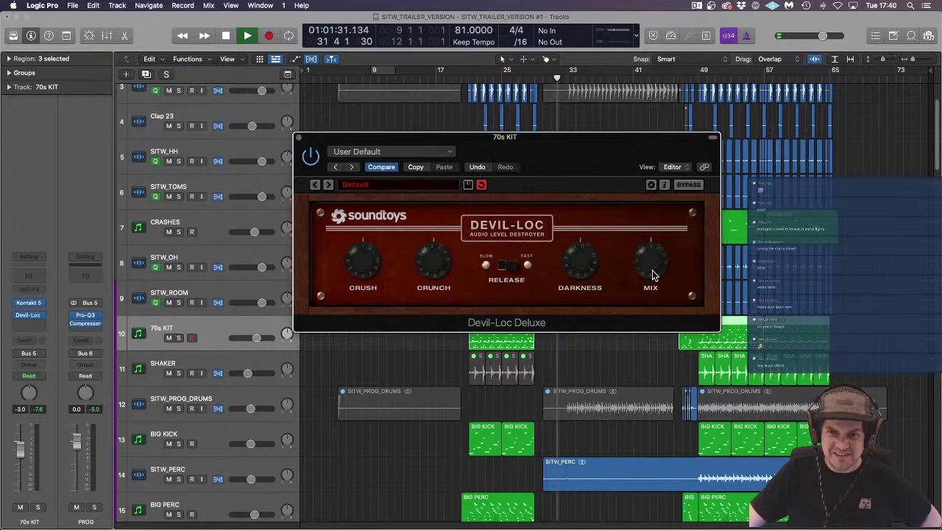
click(299, 138)
Step: Mute the SITW_GUIT3 region that starts around bar 32 and ends around bar 40
click(623, 354)
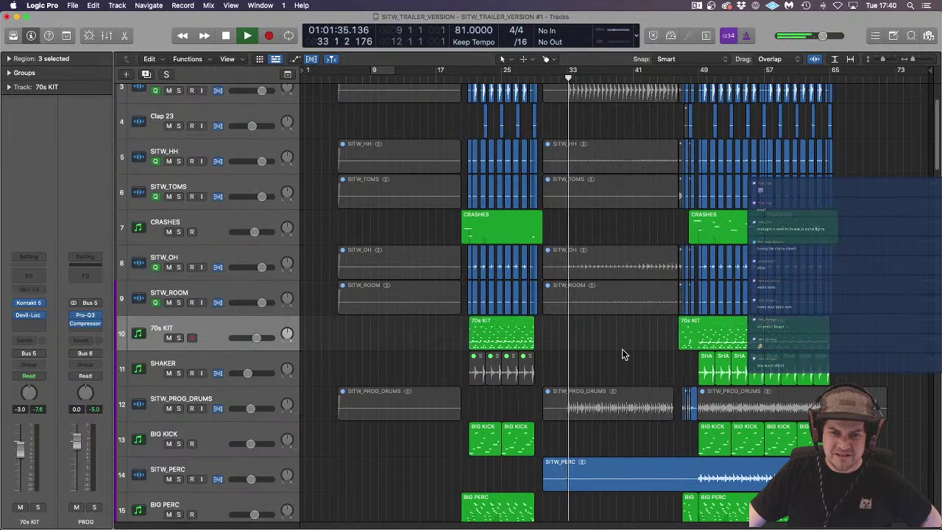
scroll(623, 355, down, 7)
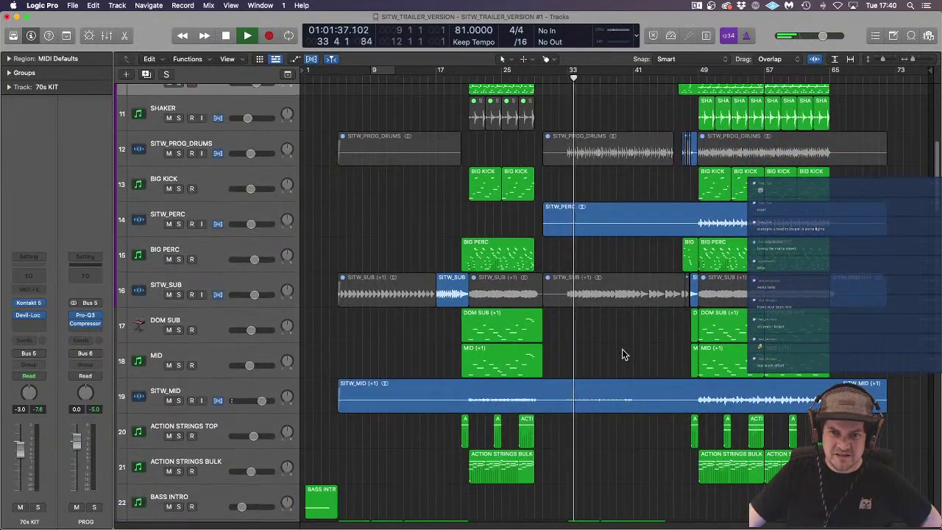
scroll(623, 355, down, 5)
scroll(623, 355, up, 3)
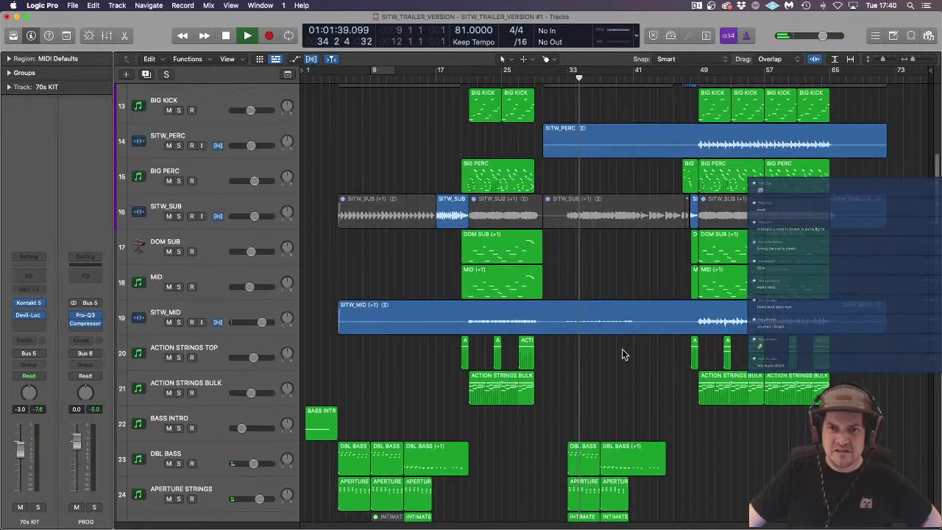
scroll(623, 355, down, 15)
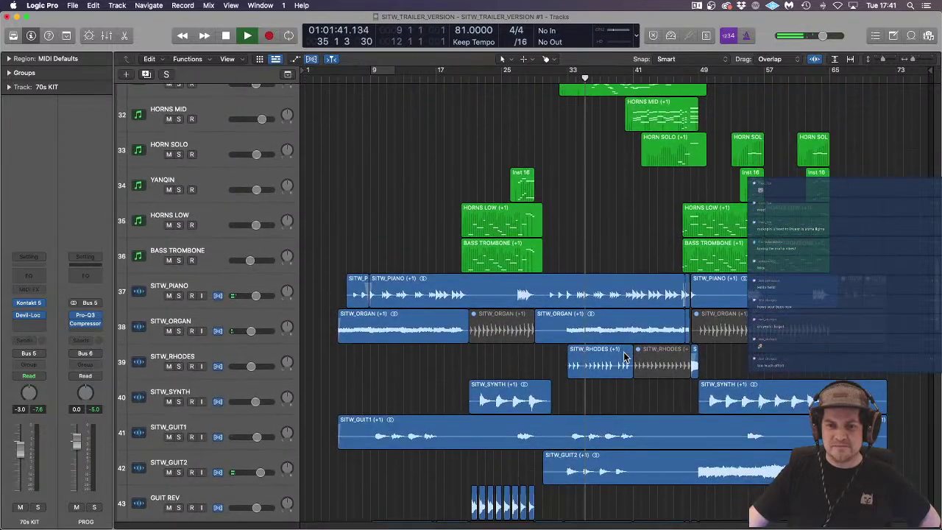
scroll(624, 357, down, 4)
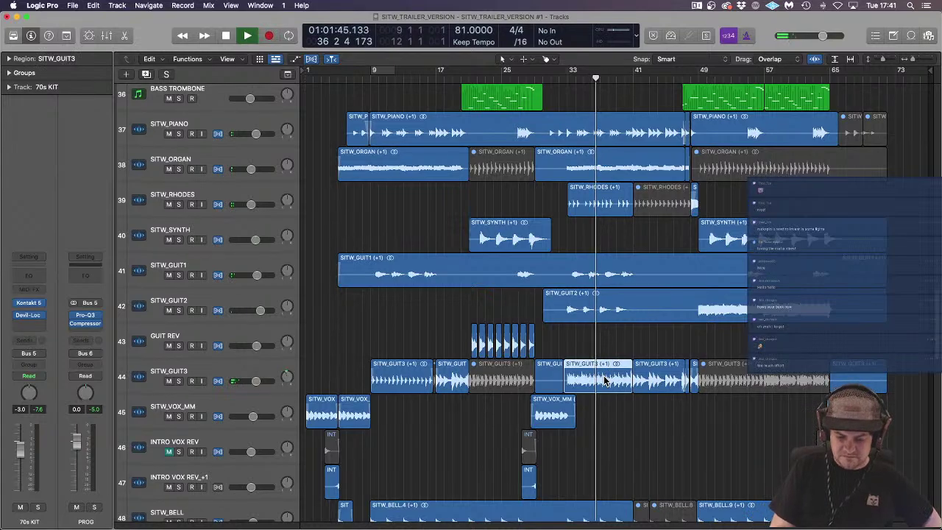
key(ctrl+m)
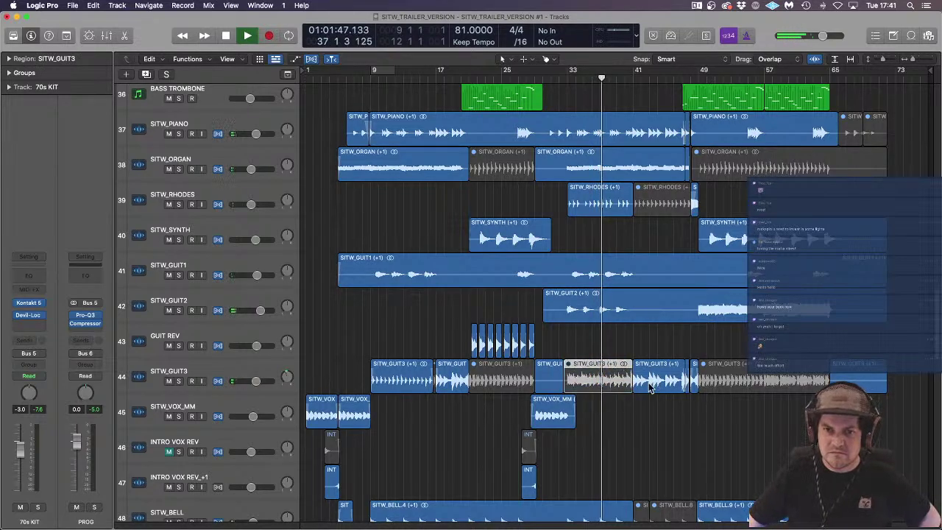
Step: Select the VERSE_TUNED track, add a third send on VOX_DHM3 to Bus 21 (VOX VERB BIG), and raise its send level
scroll(649, 390, down, 4)
scroll(651, 386, down, 1)
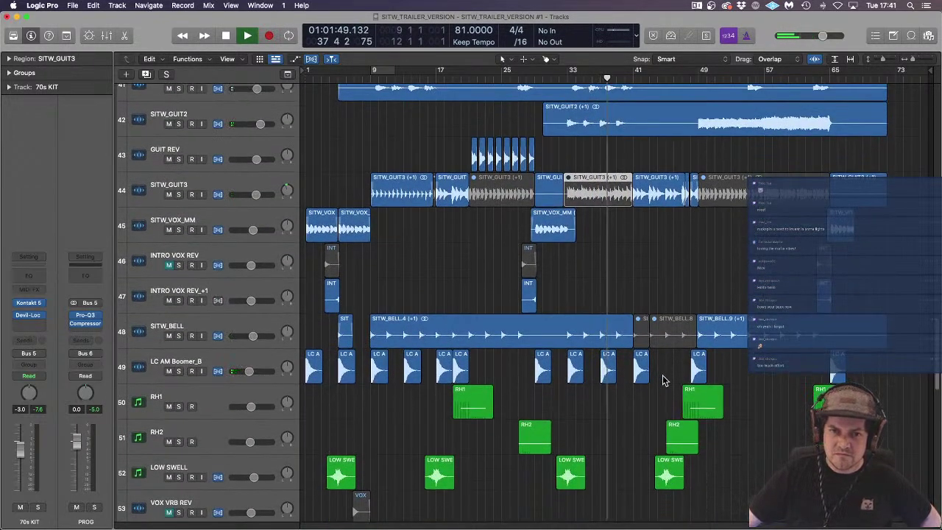
scroll(663, 381, up, 1)
scroll(674, 365, up, 2)
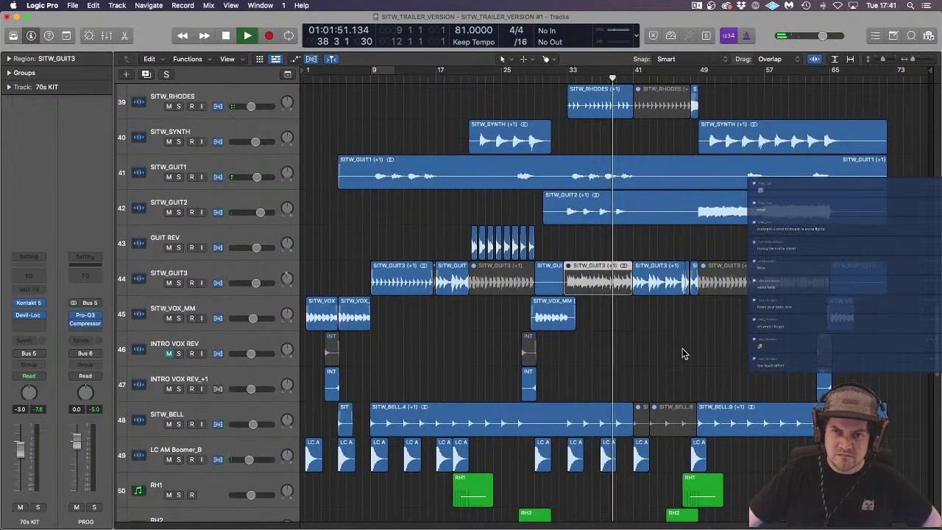
scroll(683, 350, down, 9)
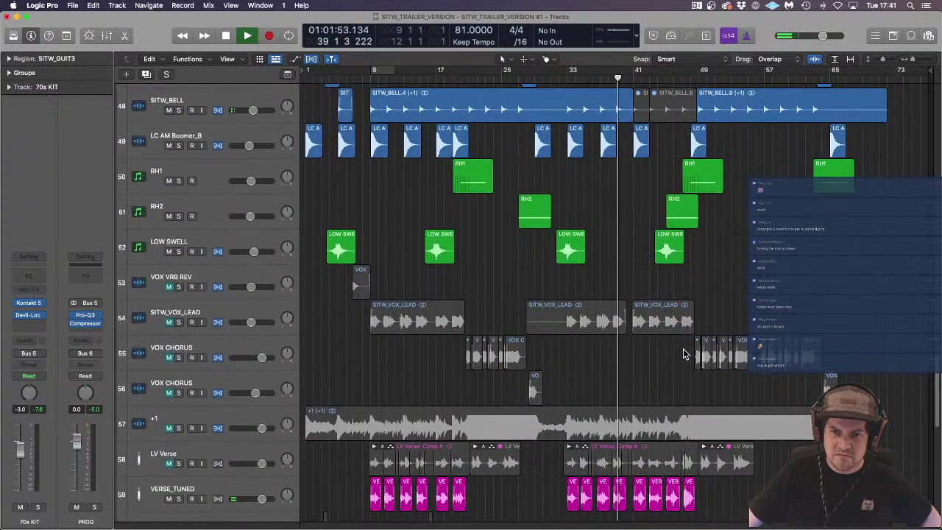
scroll(683, 353, down, 5)
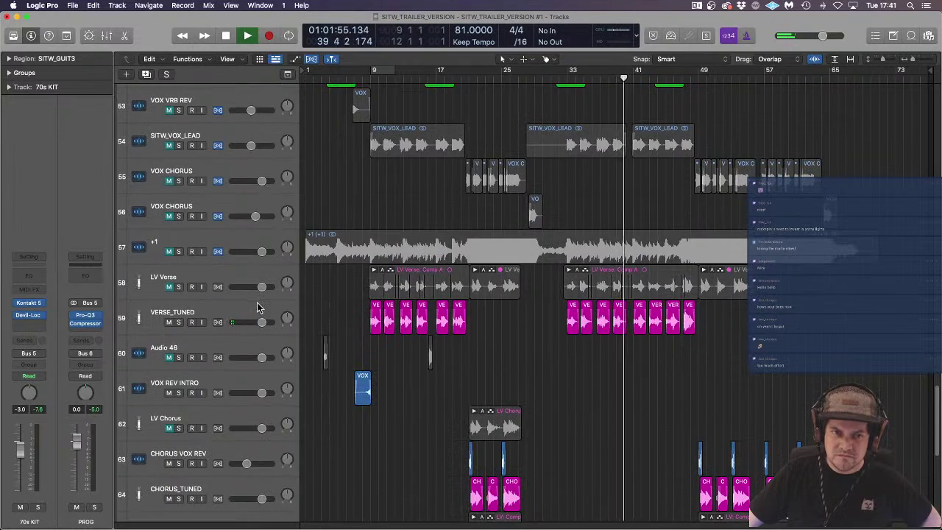
click(258, 308)
click(82, 346)
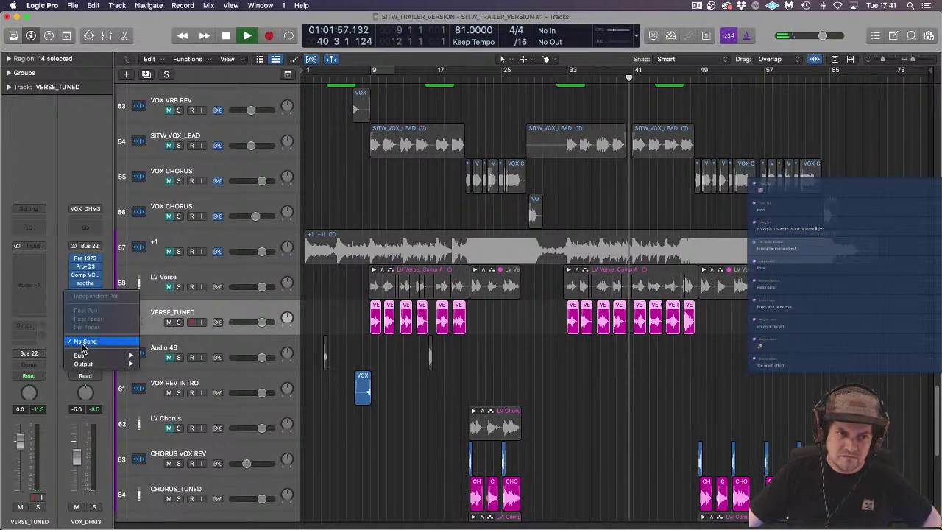
mouse_move(81, 355)
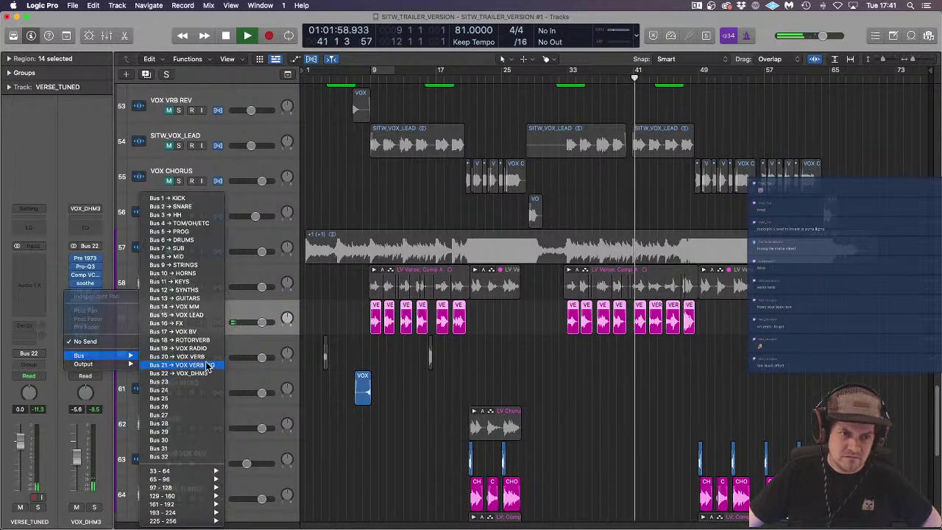
click(208, 366)
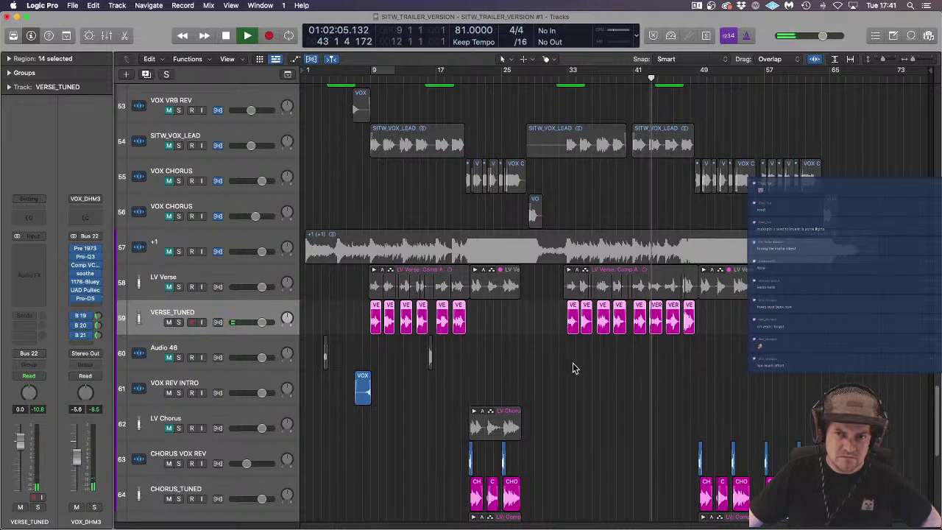
Step: Replay from about bar 7, and add a fourth send on VOX_DHM3 to the unused Bus 23 with the mixer shown
click(355, 79)
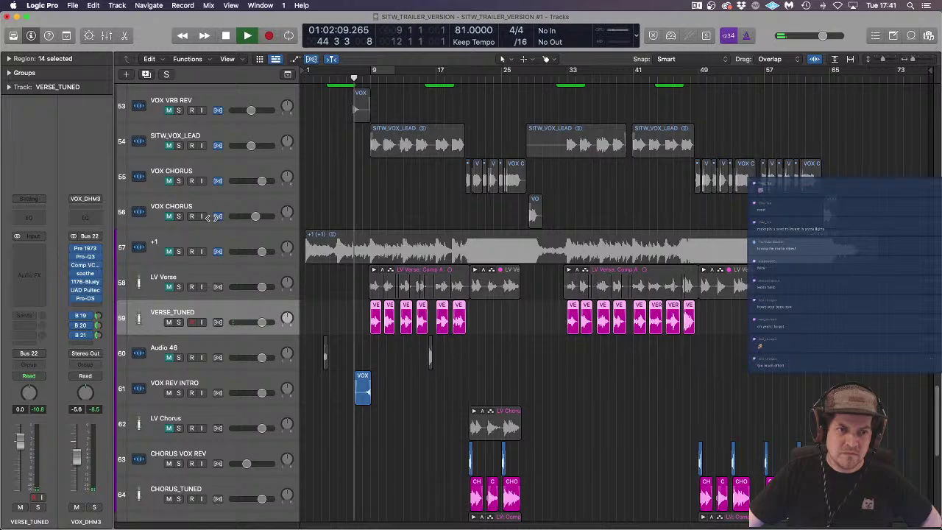
click(82, 344)
mouse_move(86, 356)
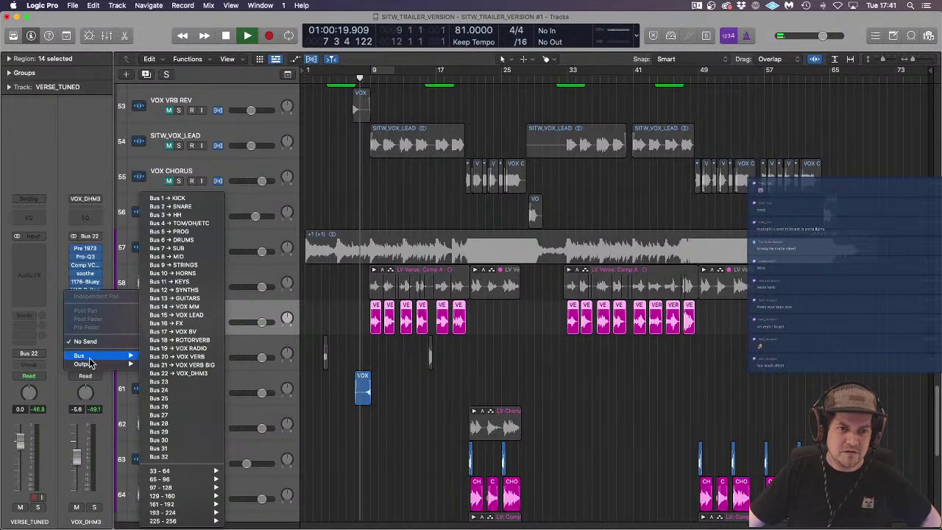
click(202, 383)
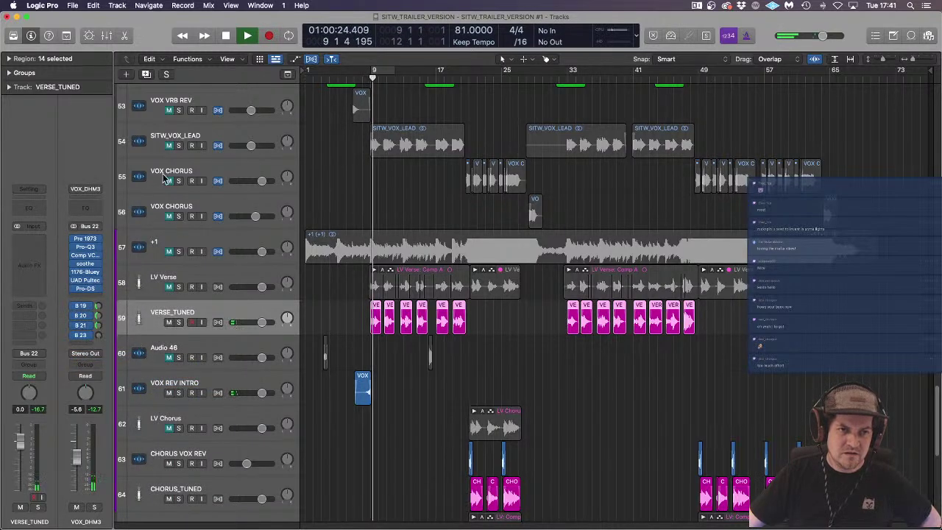
click(111, 36)
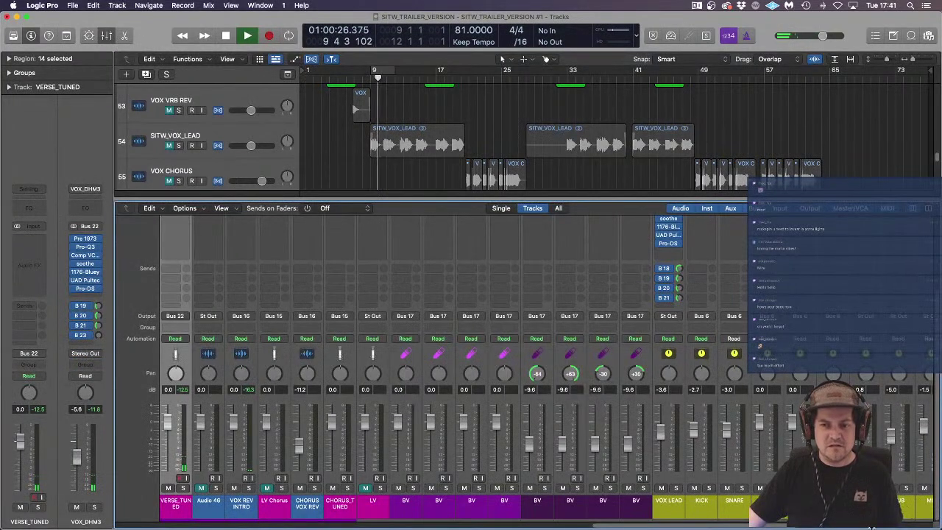
key(space)
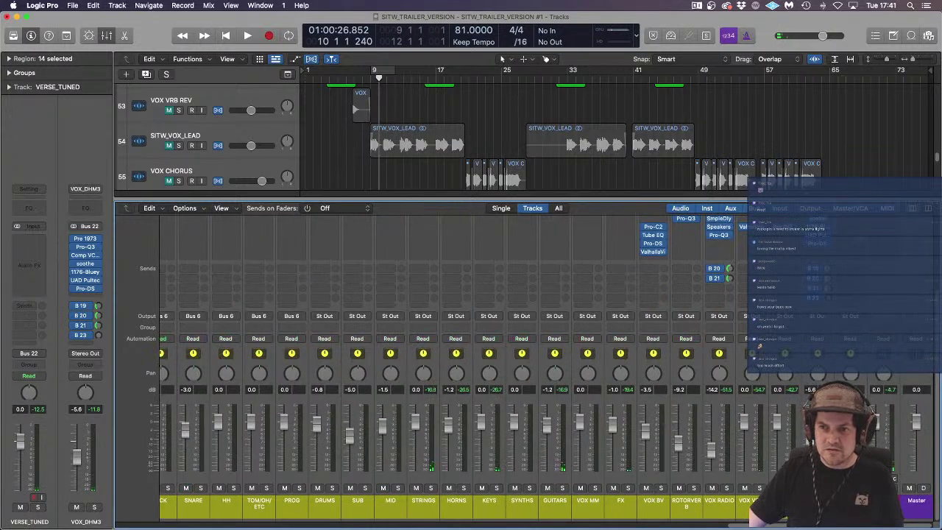
scroll(854, 236, up, 3)
click(853, 242)
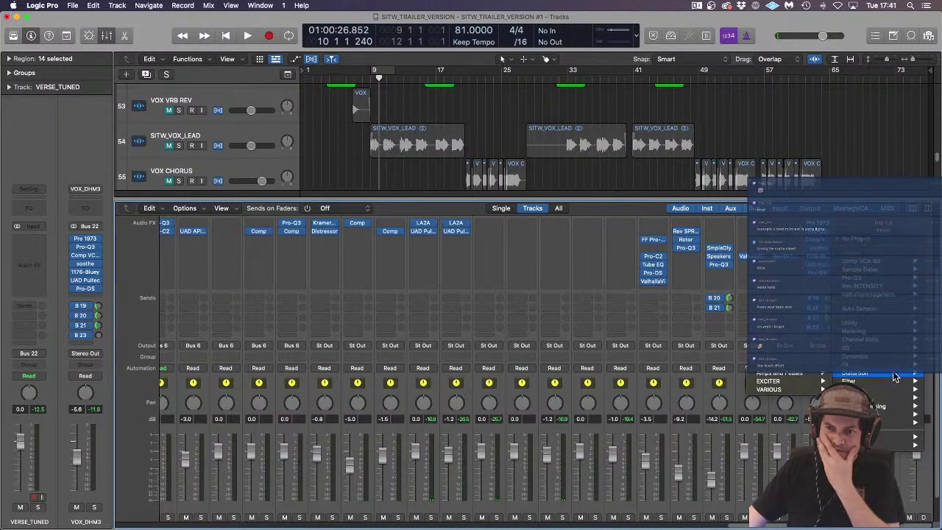
mouse_move(891, 364)
mouse_move(784, 374)
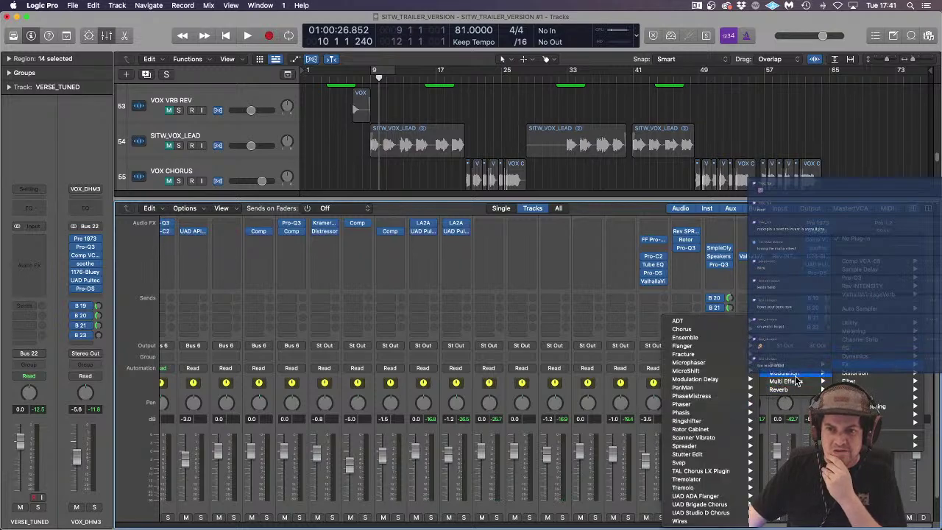
mouse_move(728, 397)
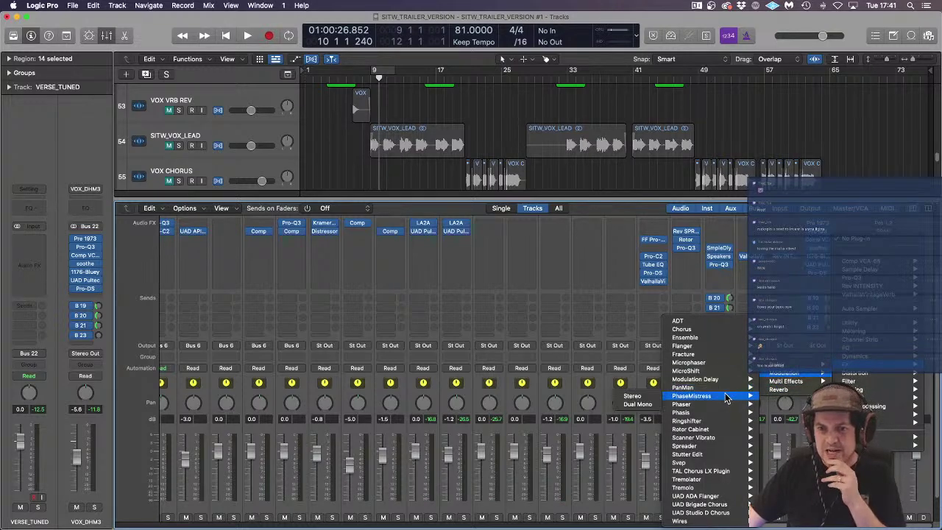
mouse_move(729, 457)
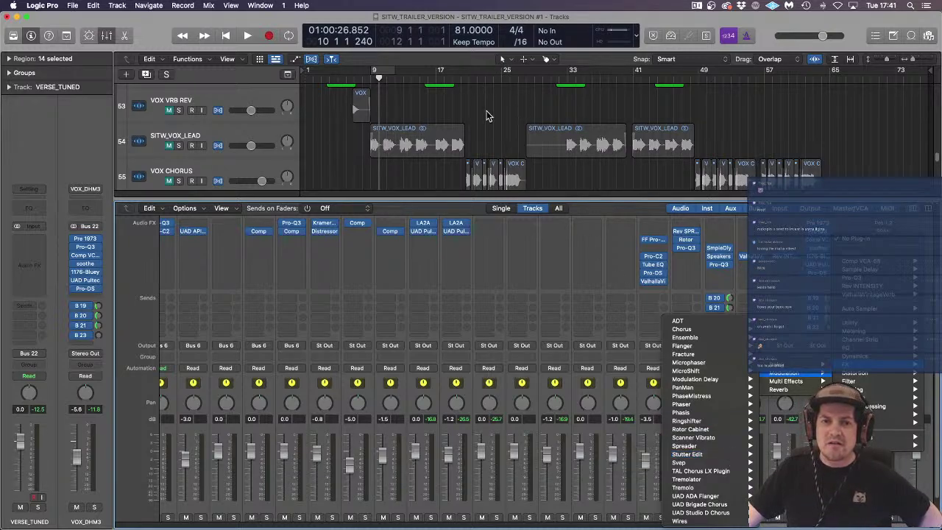
click(486, 116)
Step: Move the playhead to about bar 8 and insert the Wires distortion plug-in in the next free effect slot of VOX_DHM3
click(362, 78)
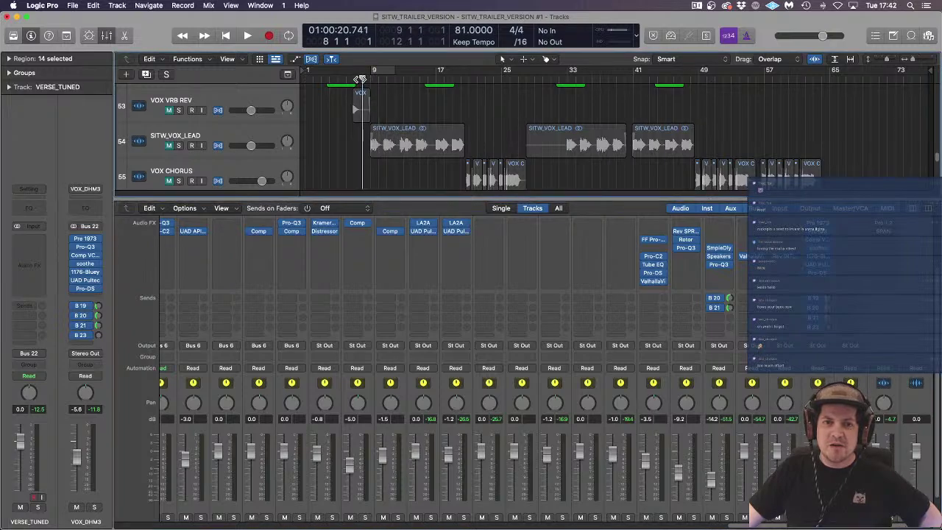
scroll(809, 286, up, 2)
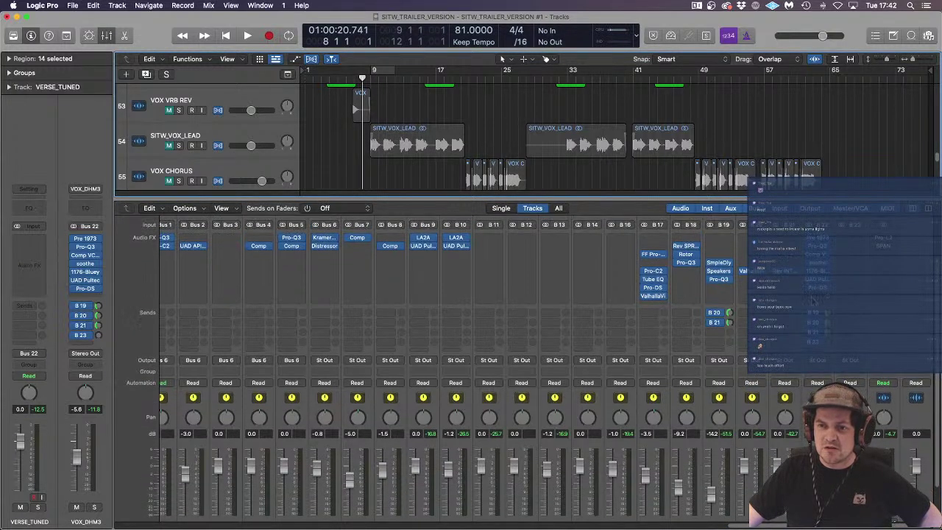
click(813, 296)
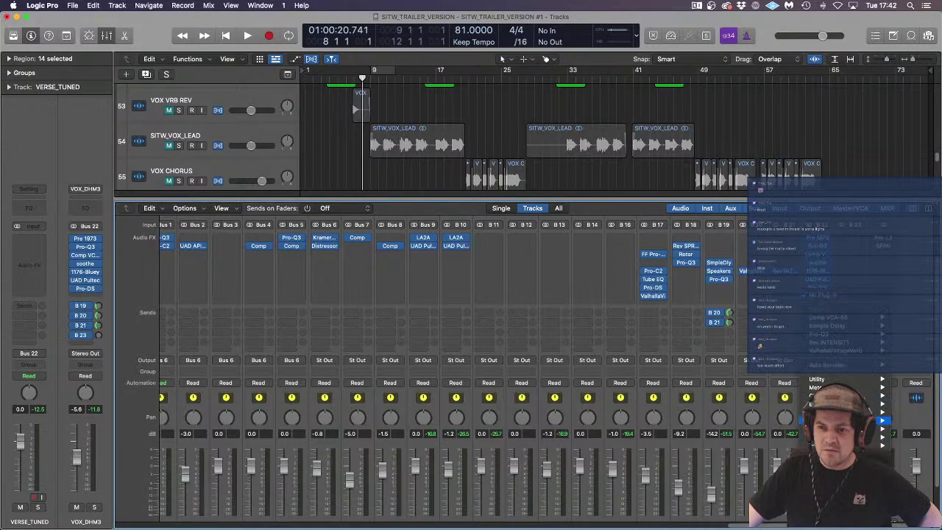
mouse_move(835, 420)
mouse_move(886, 414)
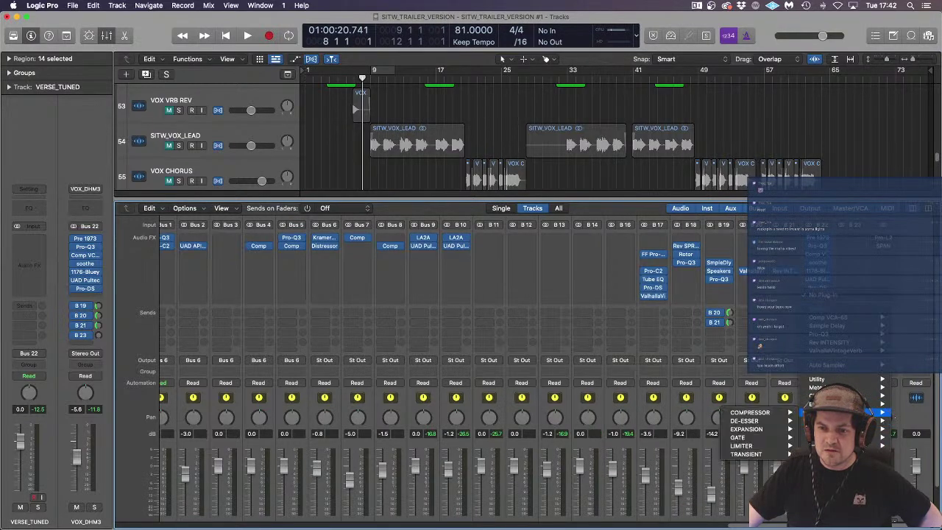
mouse_move(882, 436)
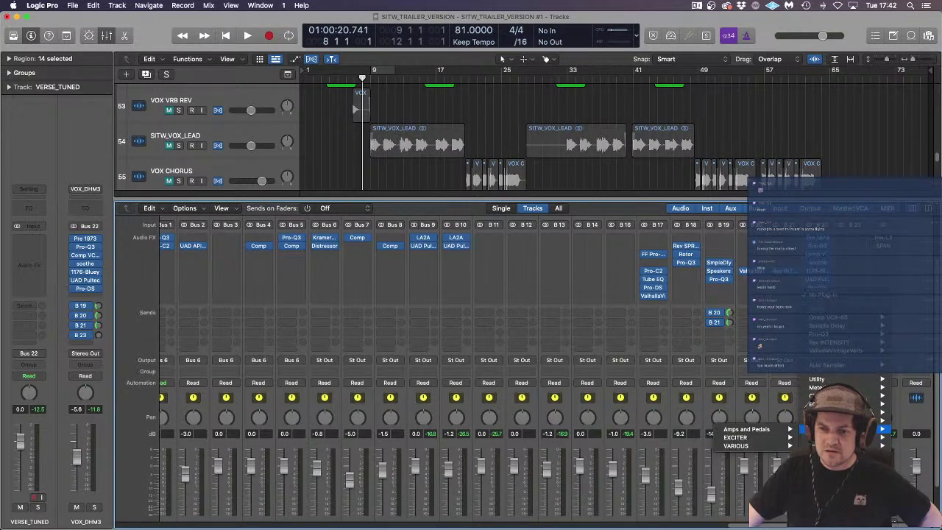
mouse_move(766, 446)
mouse_move(626, 516)
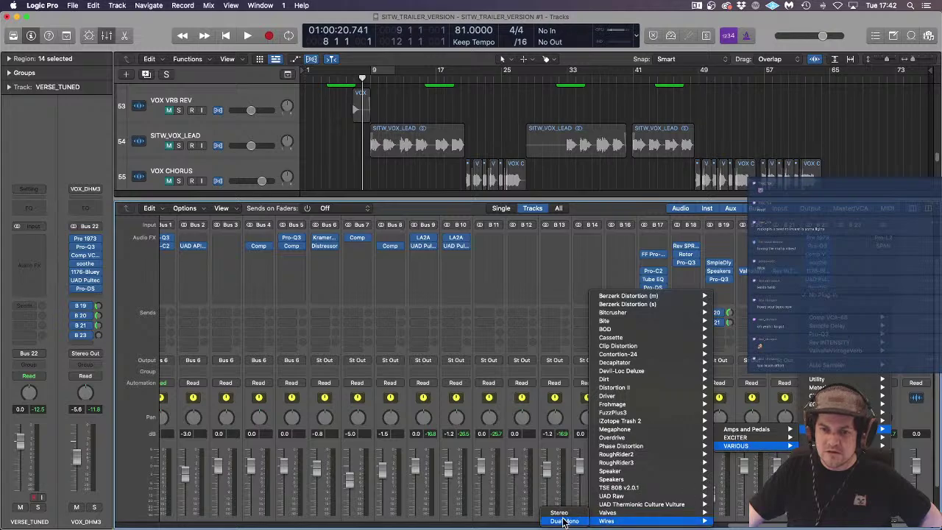
click(567, 515)
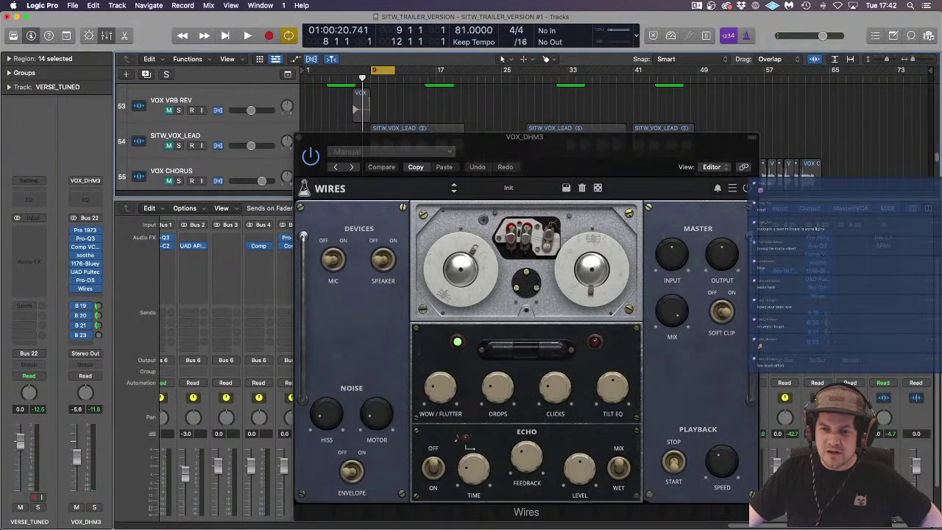
Step: Load the Soviet Radio factory preset in Wires, set the Motor and Hiss noise to 0%, and start playback
scroll(804, 312, down, 5)
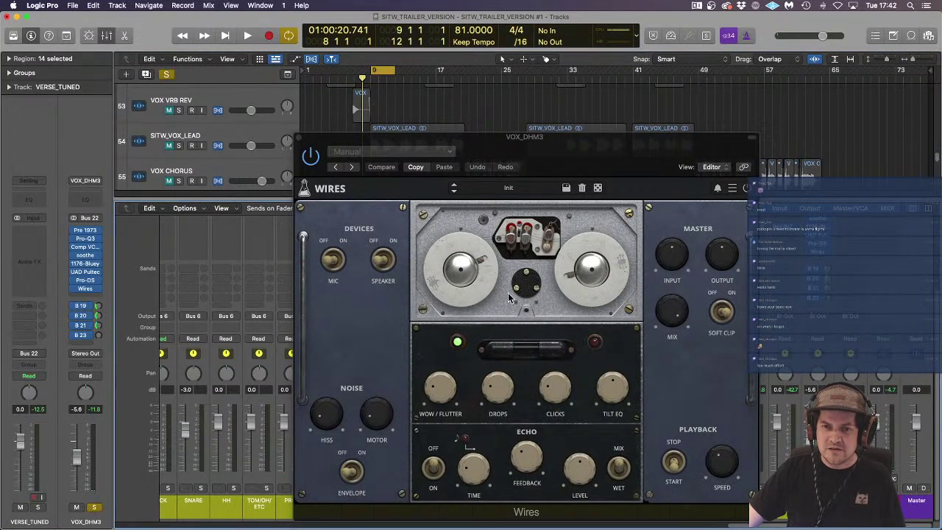
click(509, 189)
mouse_move(500, 206)
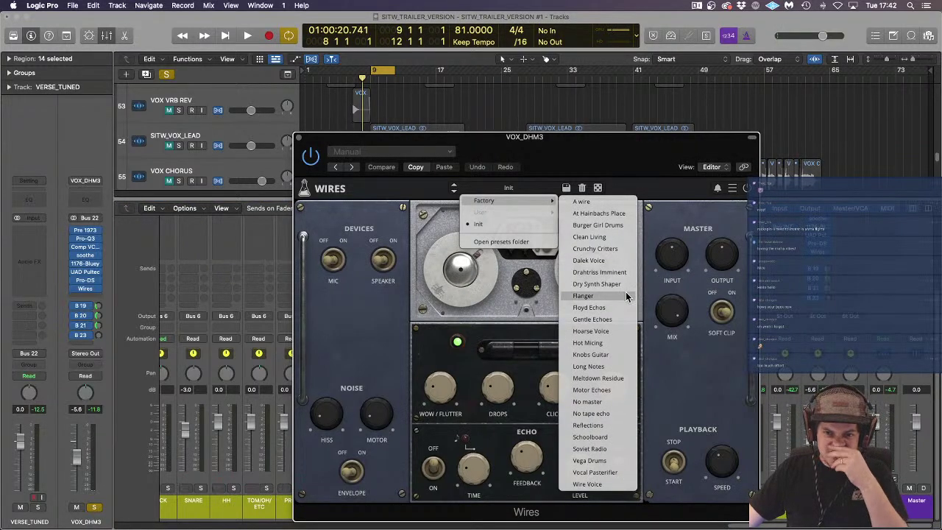
click(590, 449)
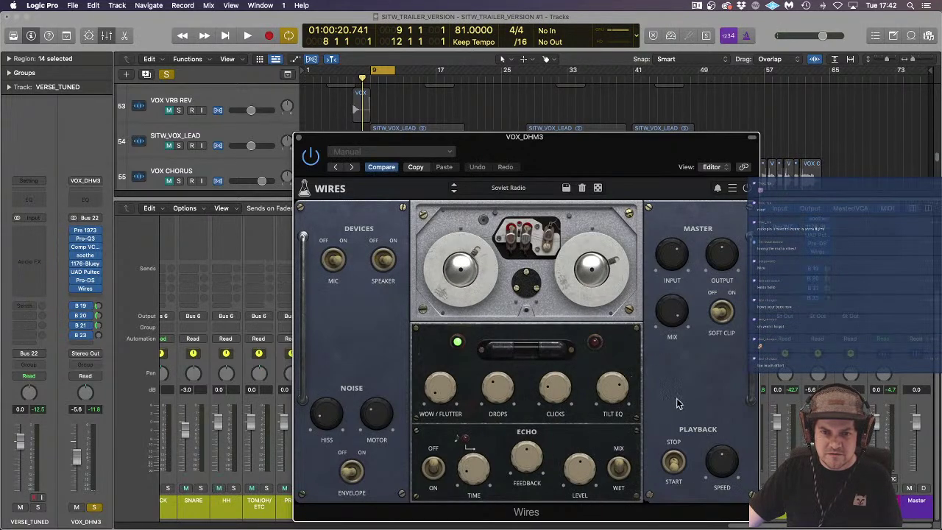
drag(381, 408, 365, 527)
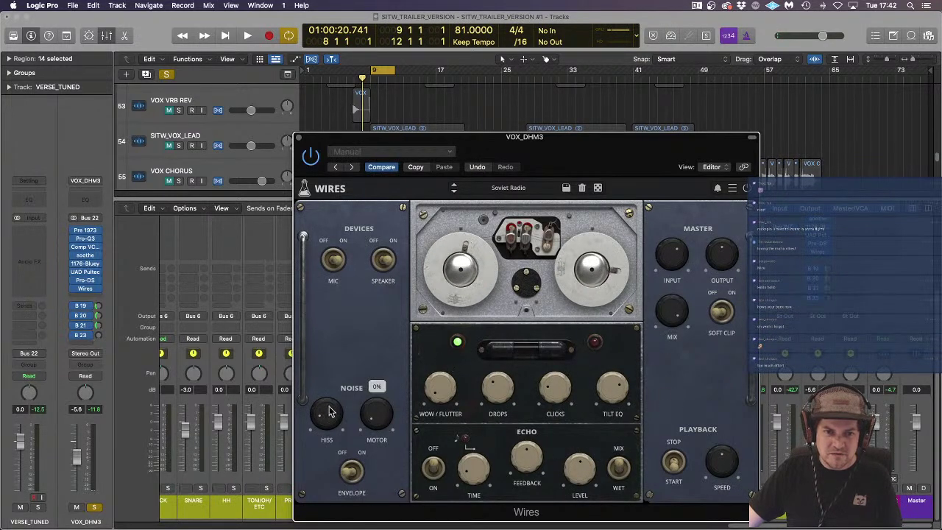
drag(329, 412, 339, 461)
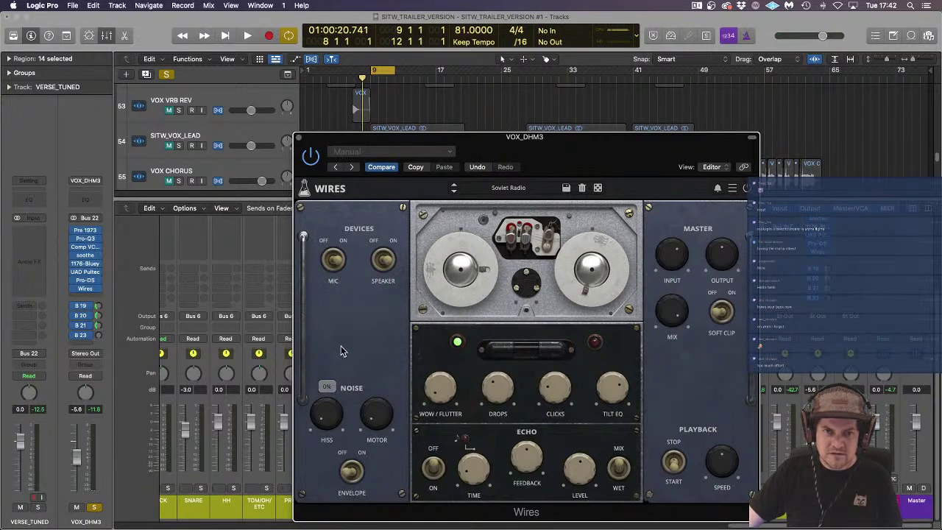
key(space)
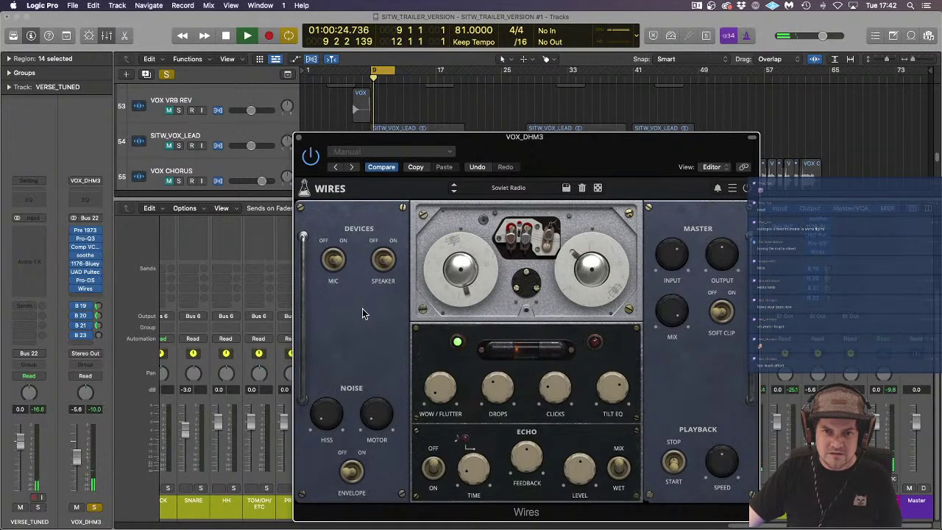
Step: Audition the Vocal Pasterifier and Hoarse Voice factory presets in Wires during playback
click(522, 190)
mouse_move(515, 200)
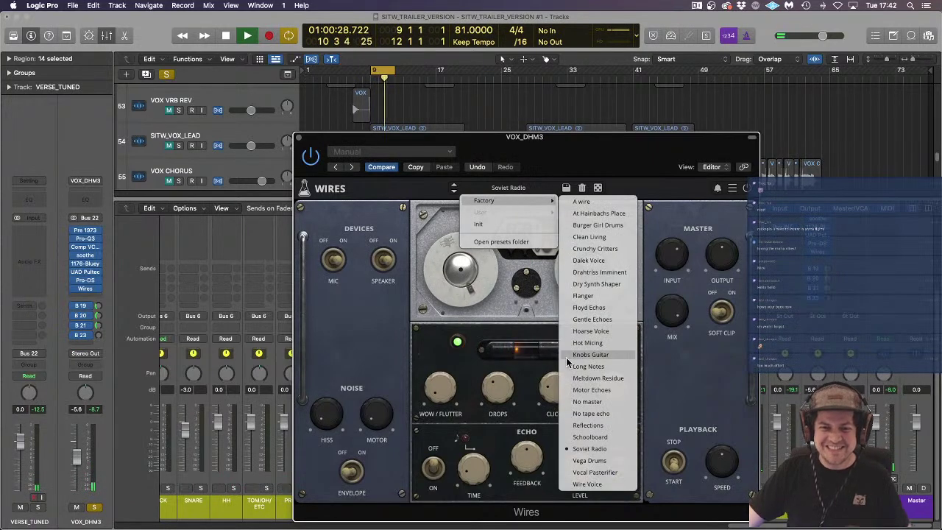
click(593, 473)
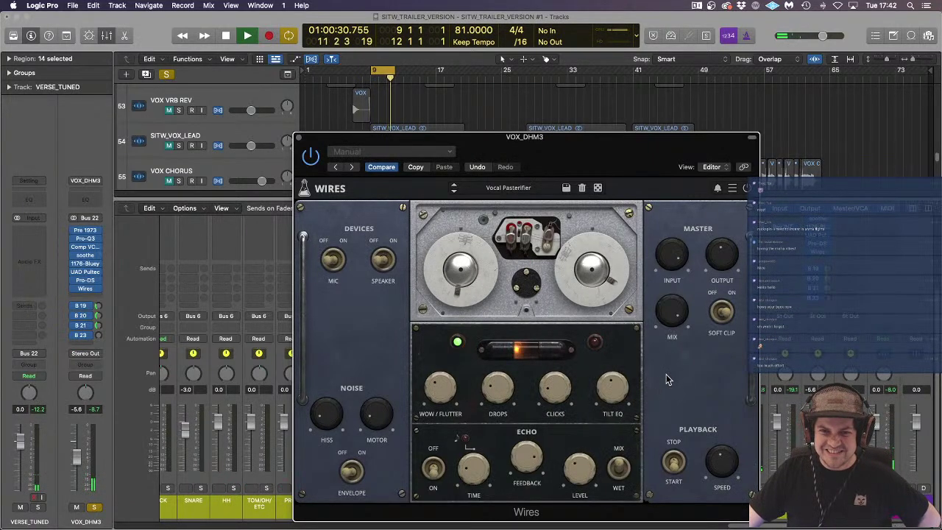
click(522, 189)
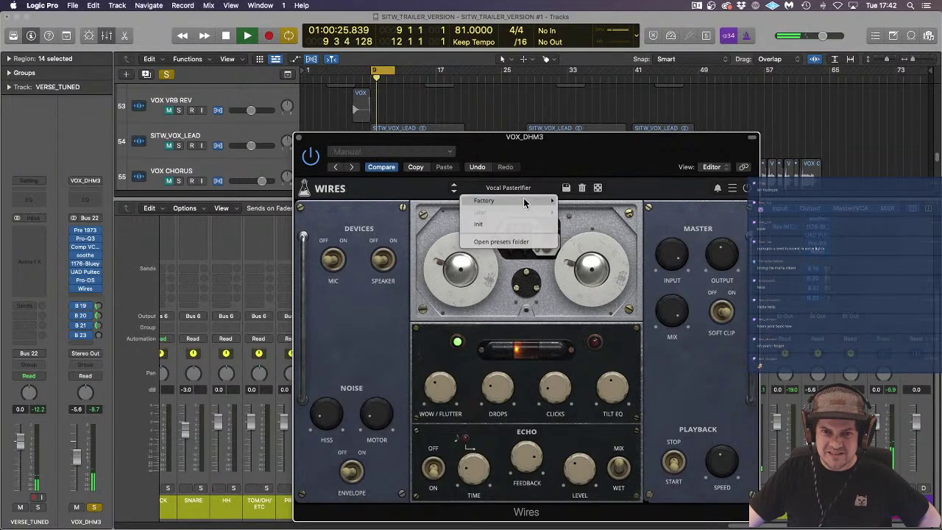
mouse_move(523, 199)
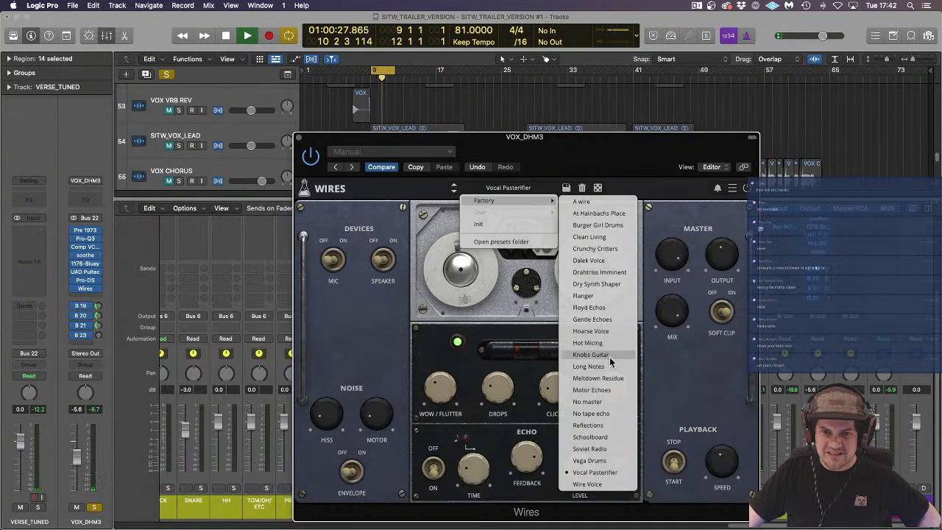
click(608, 331)
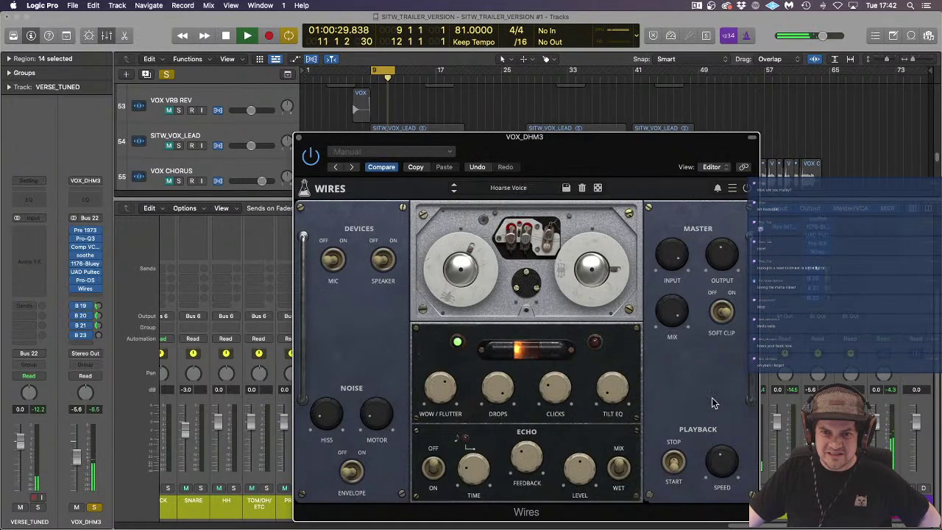
Step: Load the Clean Living factory preset in Wires on VOX_DHM3 while the vocal loops
click(517, 189)
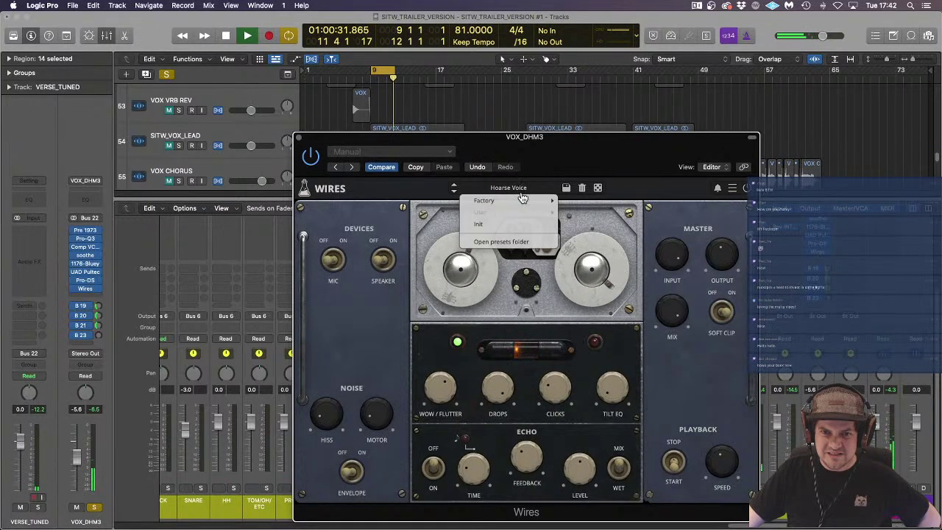
mouse_move(526, 201)
click(590, 237)
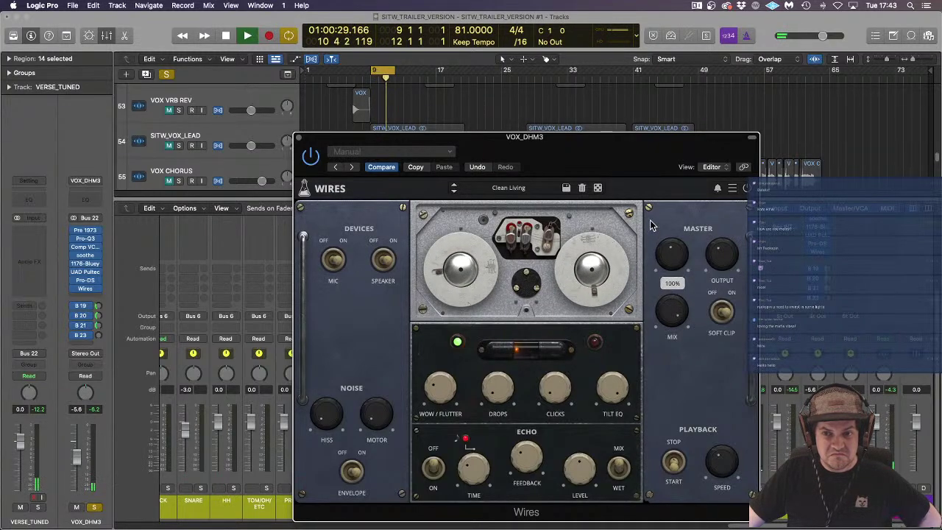
Step: Adjust the Mix, Wow/Flutter and Soft Clip controls in Wires, set the playback speed to about 0.16 sec, and close the plug-in
drag(671, 310, 672, 324)
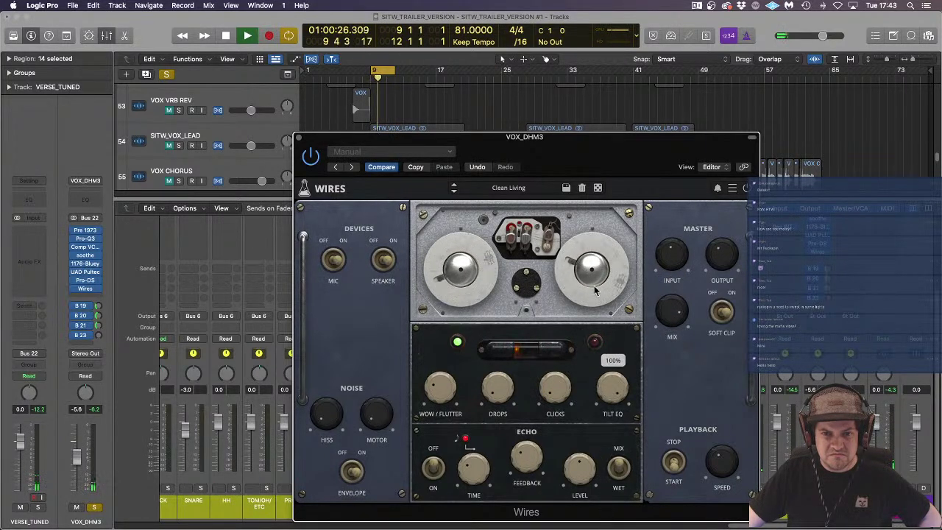
drag(441, 396, 442, 414)
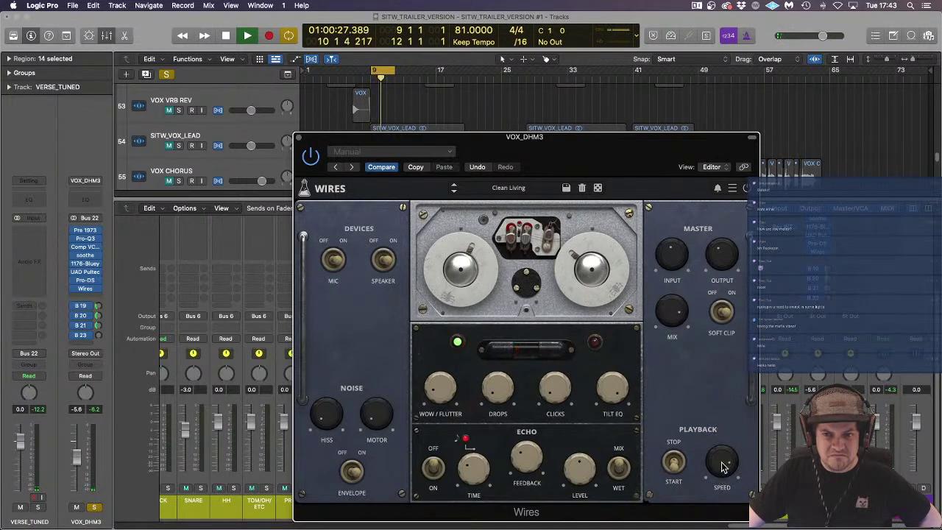
drag(724, 466, 695, 526)
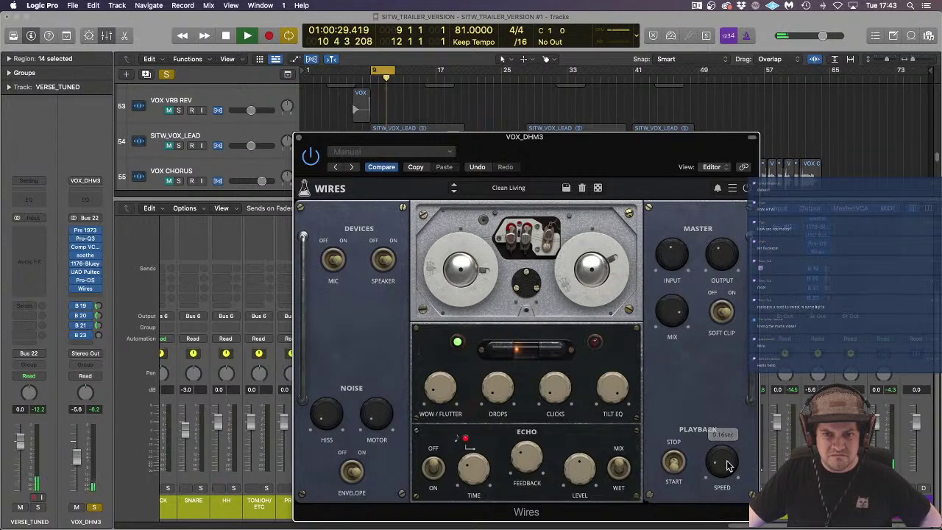
click(721, 314)
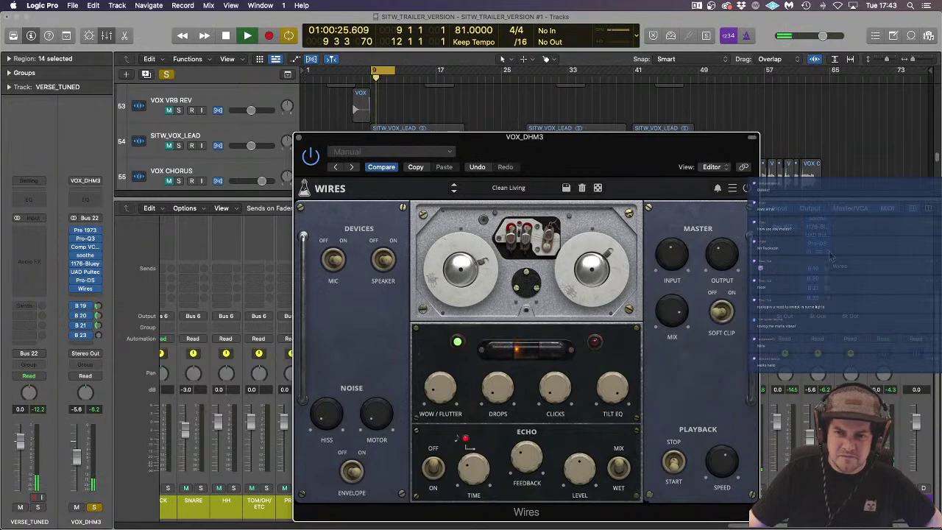
click(299, 138)
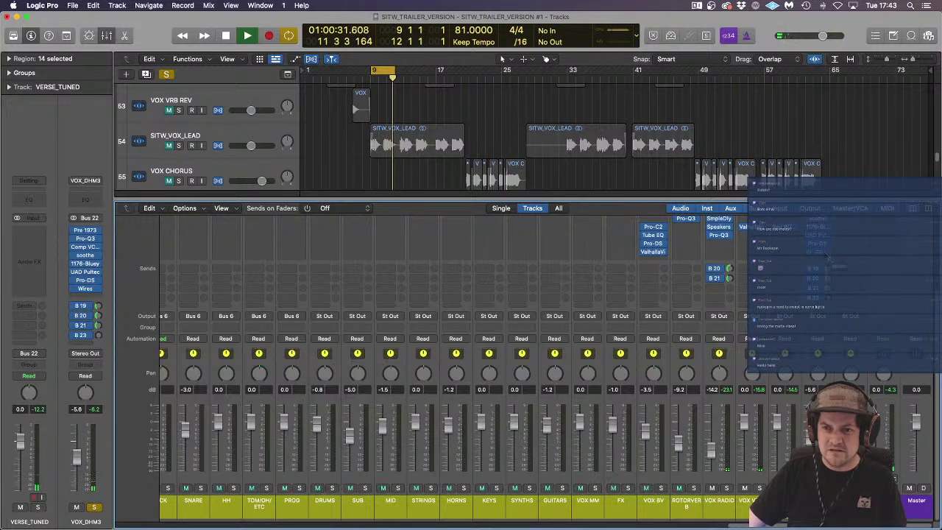
Step: Turn off track solo and play the full arrangement from bar 8
key(space)
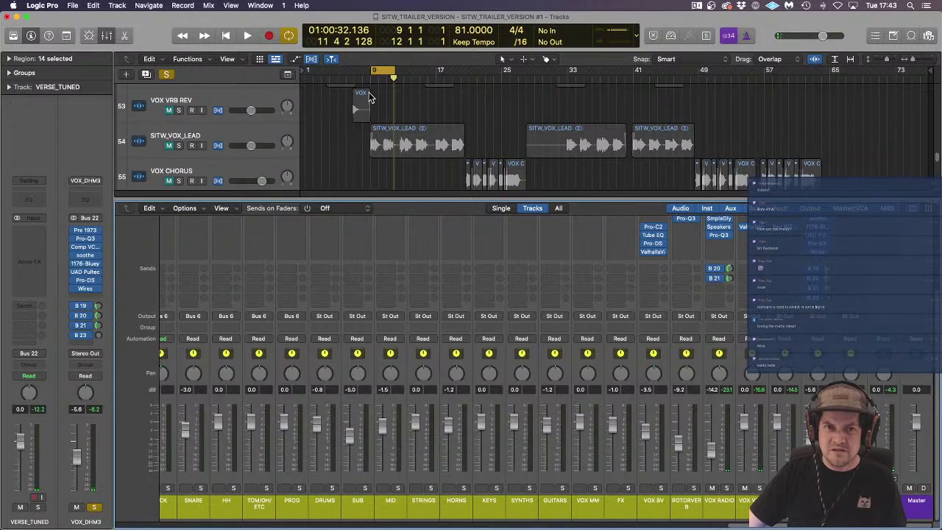
click(167, 75)
click(362, 82)
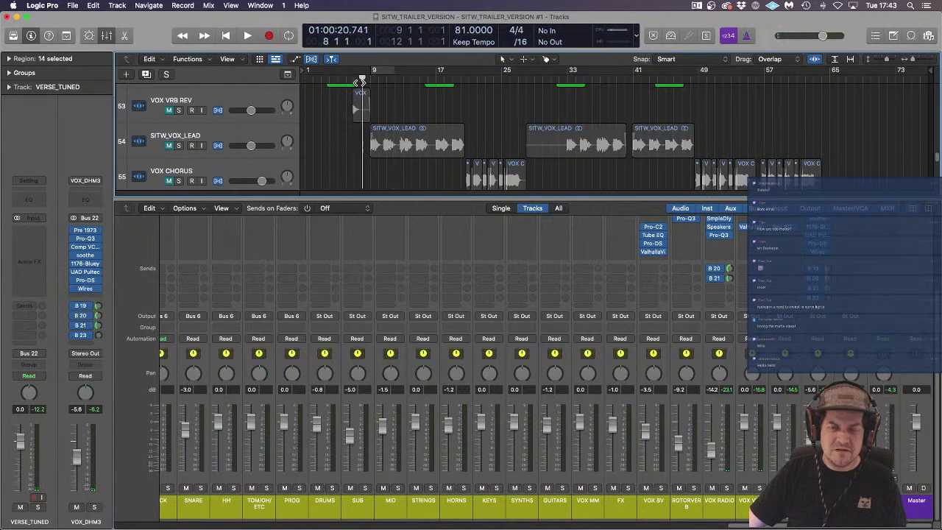
key(space)
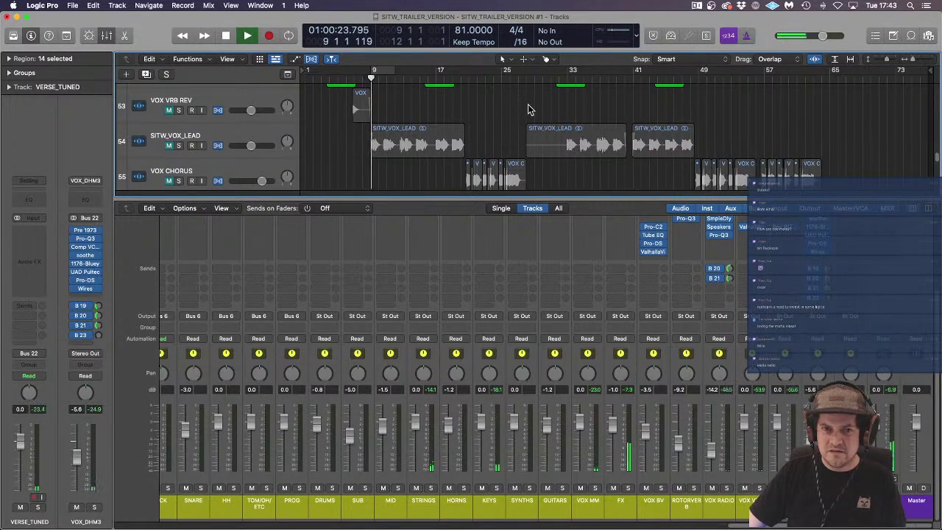
Step: Set the Wires plug-in's mix on the VOX_DHM3 channel to 38% and close the plug-in window
click(816, 253)
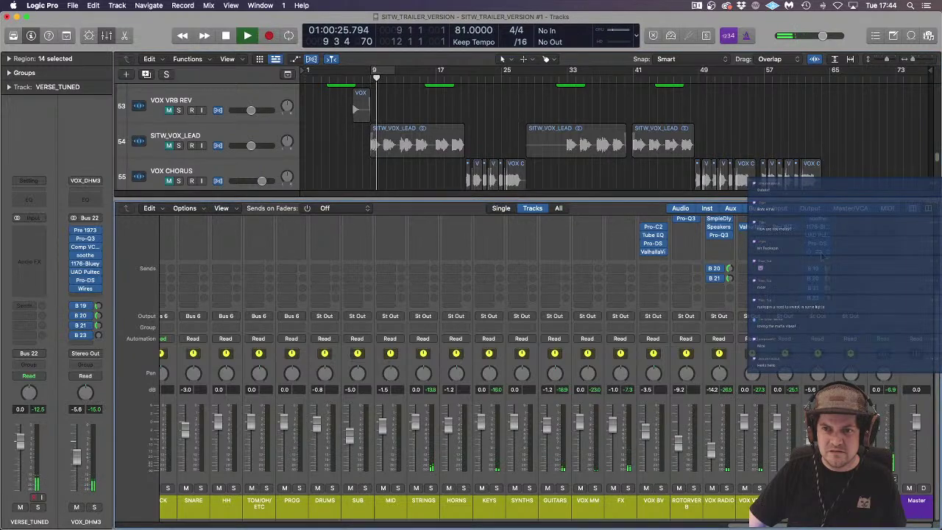
drag(671, 302, 669, 347)
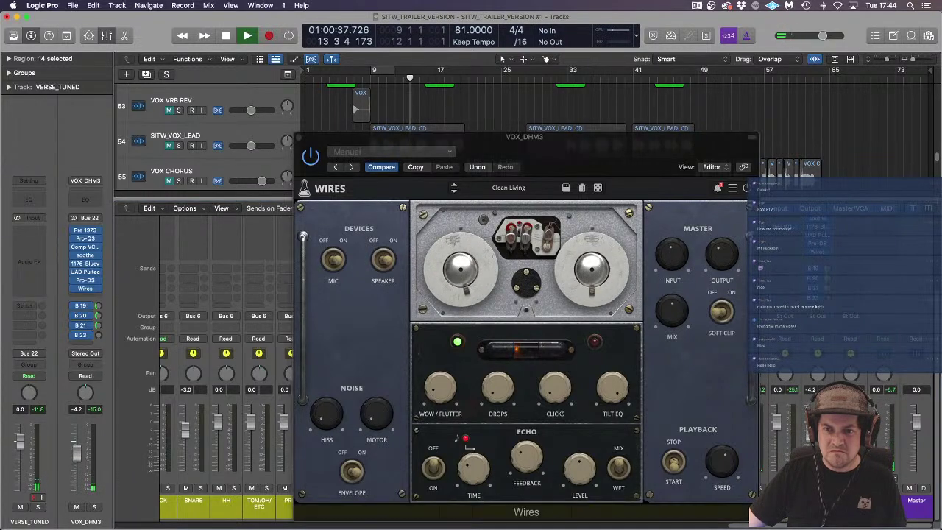
drag(681, 331, 680, 330)
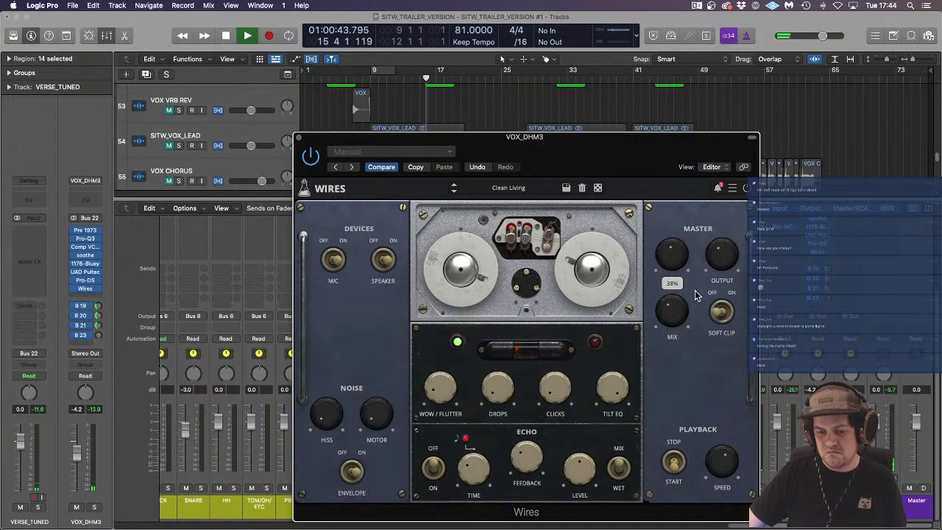
click(716, 189)
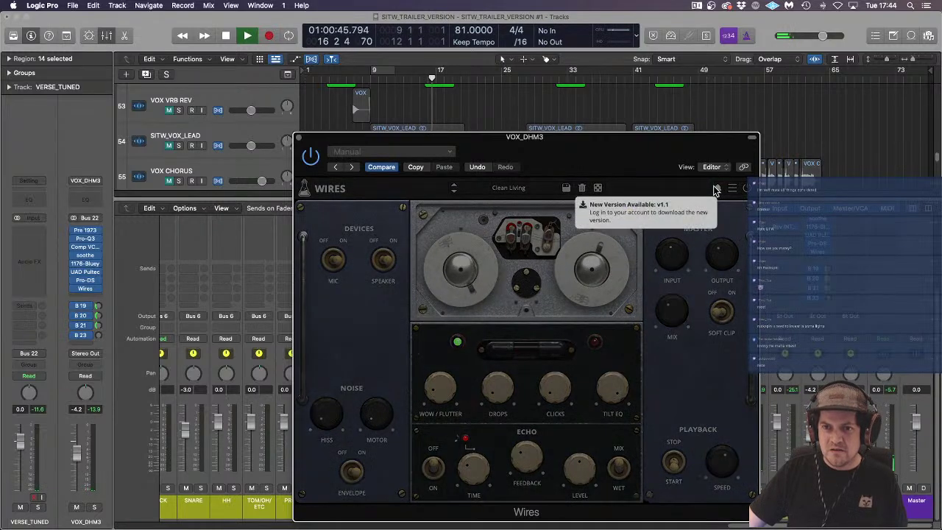
click(715, 189)
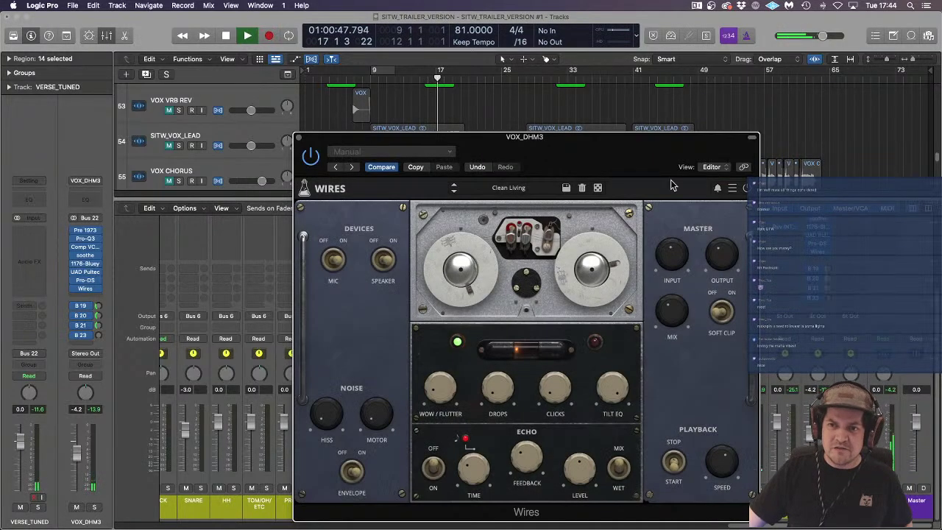
click(300, 137)
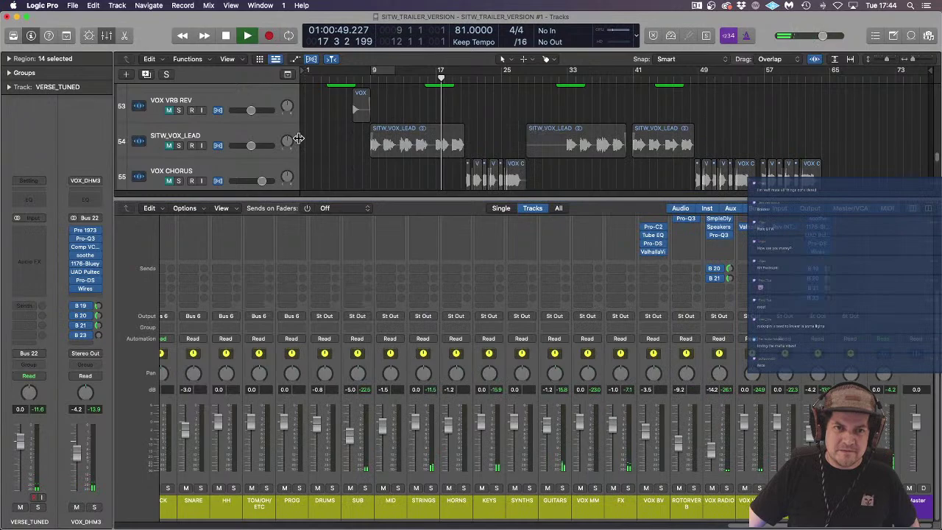
Step: Hide the mixer, select the CHORUS_TUNED track, and stop playback with the playhead at bar 7
click(485, 112)
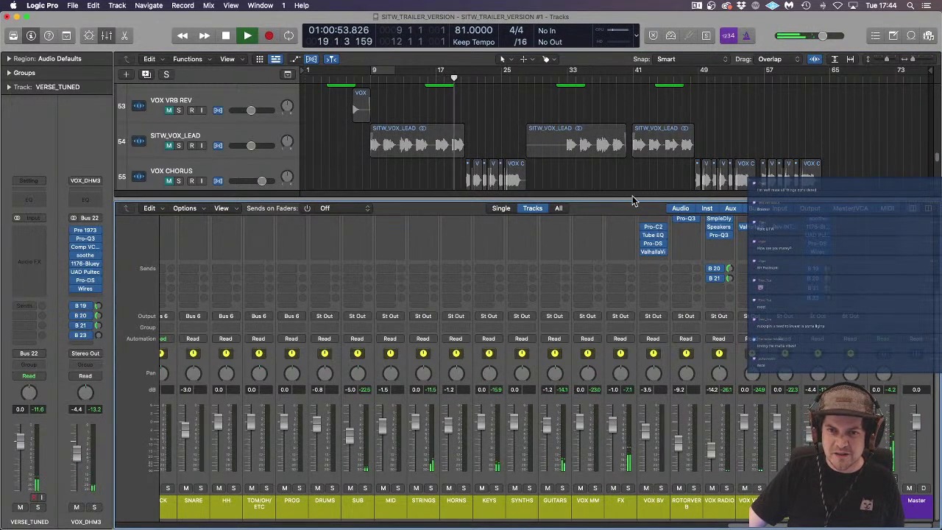
key(x)
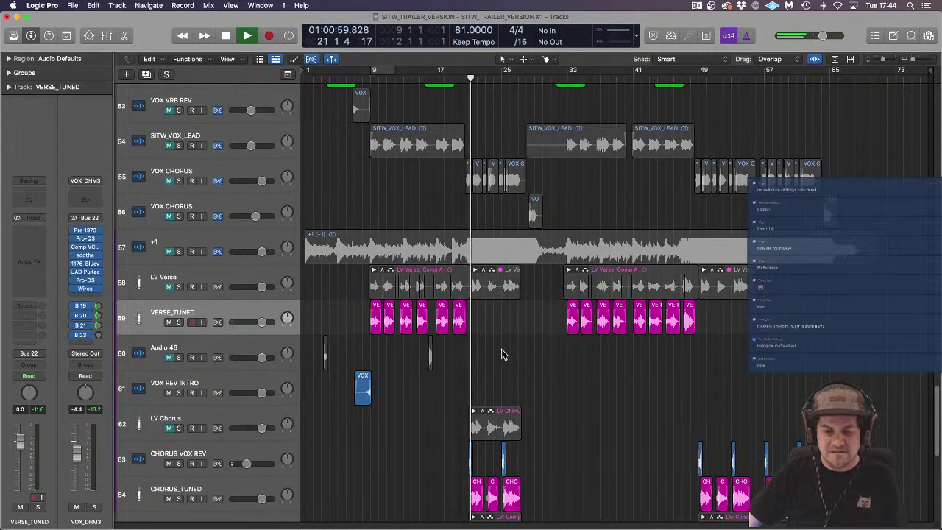
scroll(567, 400, down, 4)
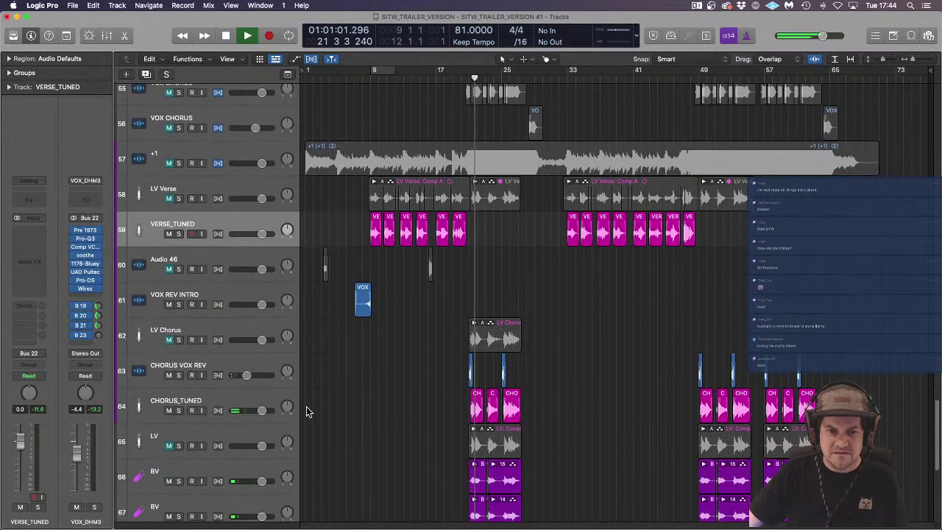
click(239, 404)
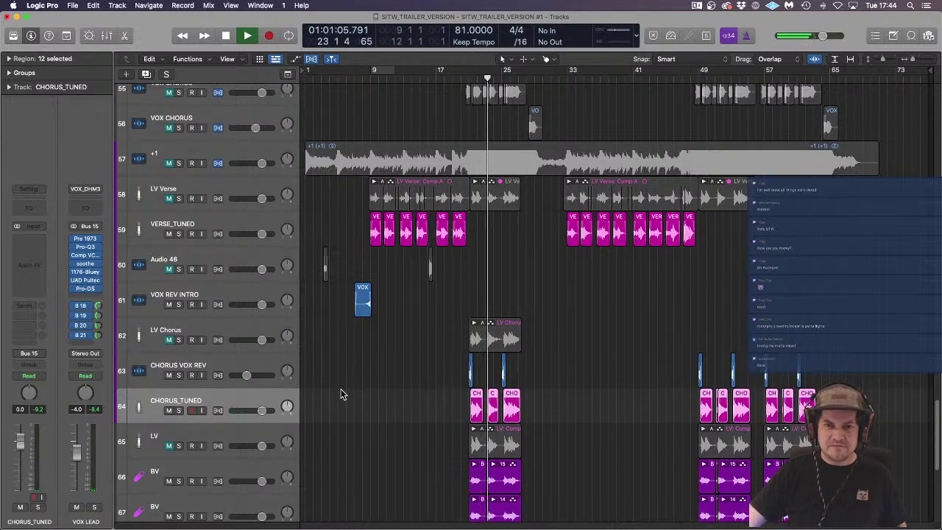
key(space)
click(352, 77)
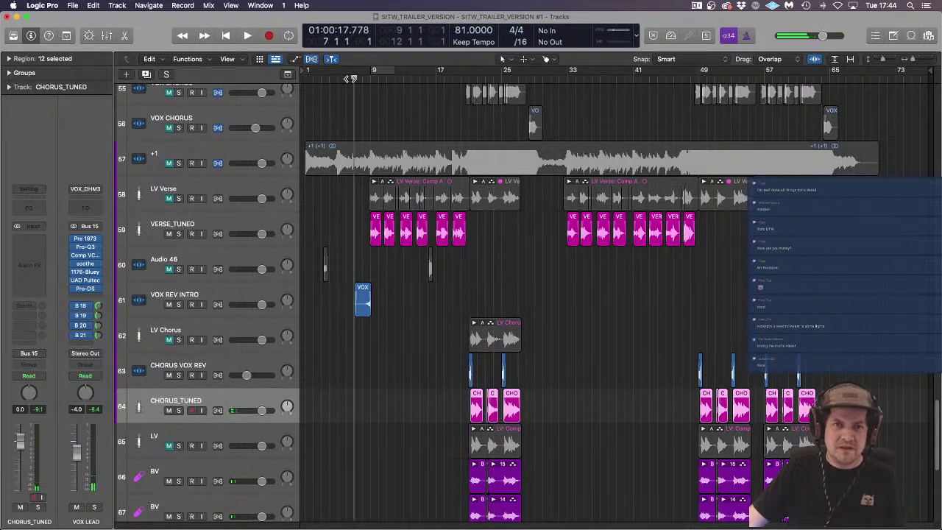
Step: Compare the VERSE_TUNED channel's processing with that of the VOX LEAD aux track at the end of the track list
click(243, 223)
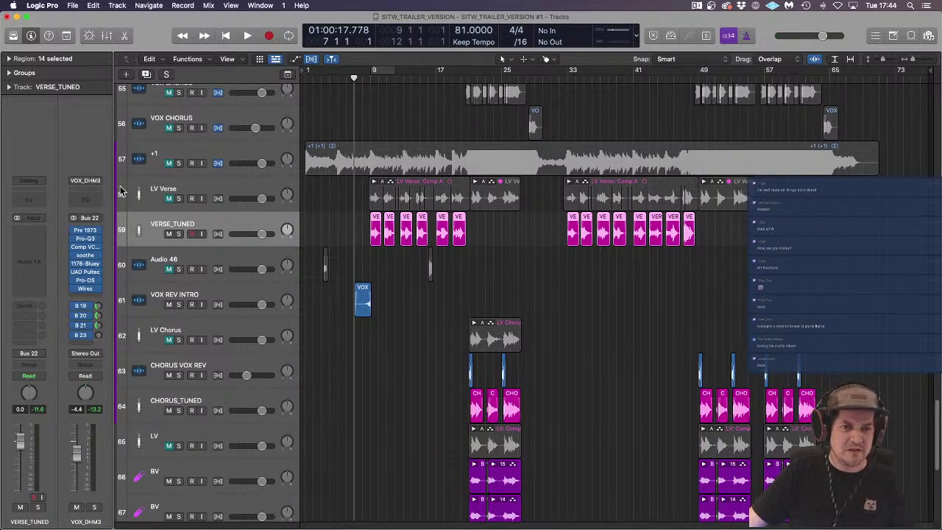
scroll(400, 481, down, 8)
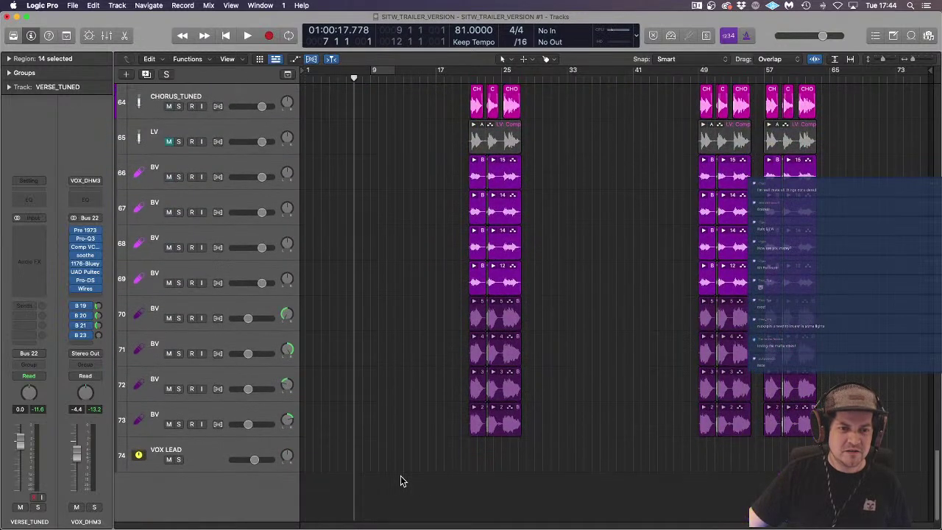
click(240, 444)
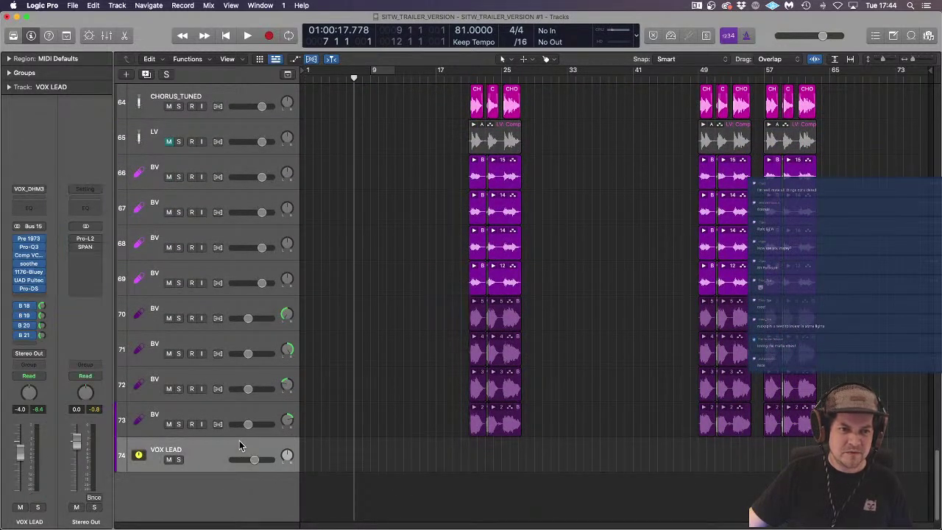
scroll(425, 307, up, 6)
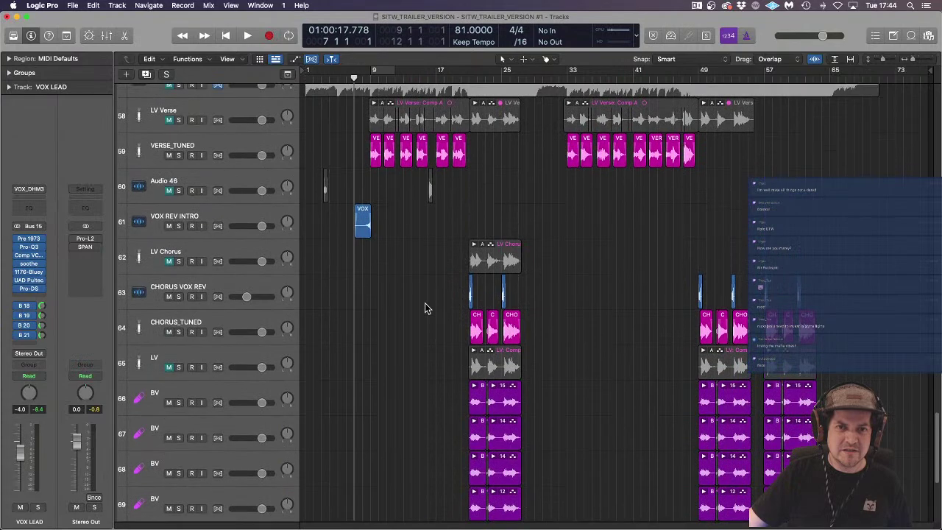
scroll(425, 308, down, 3)
scroll(425, 308, down, 3)
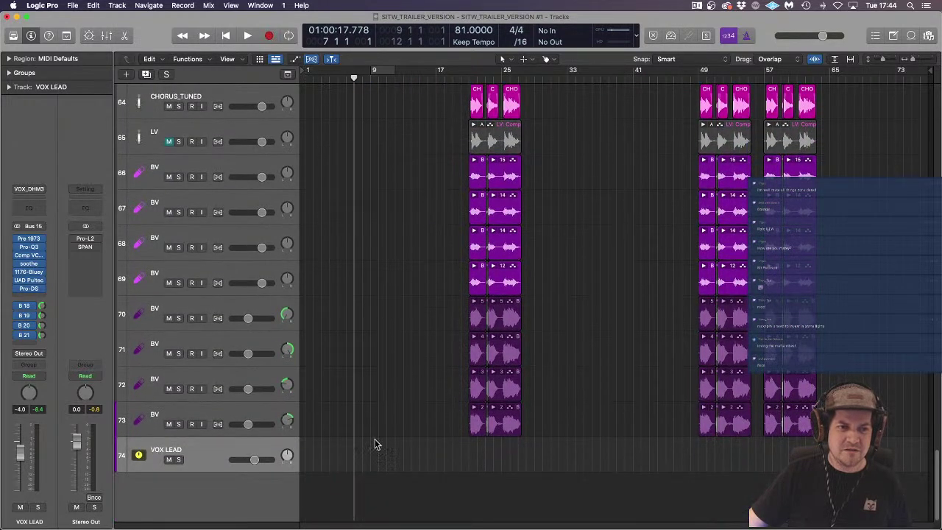
Step: Inspect which reverb auxes the Bus 21 and Bus 20 sends of VOX LEAD feed
click(28, 336)
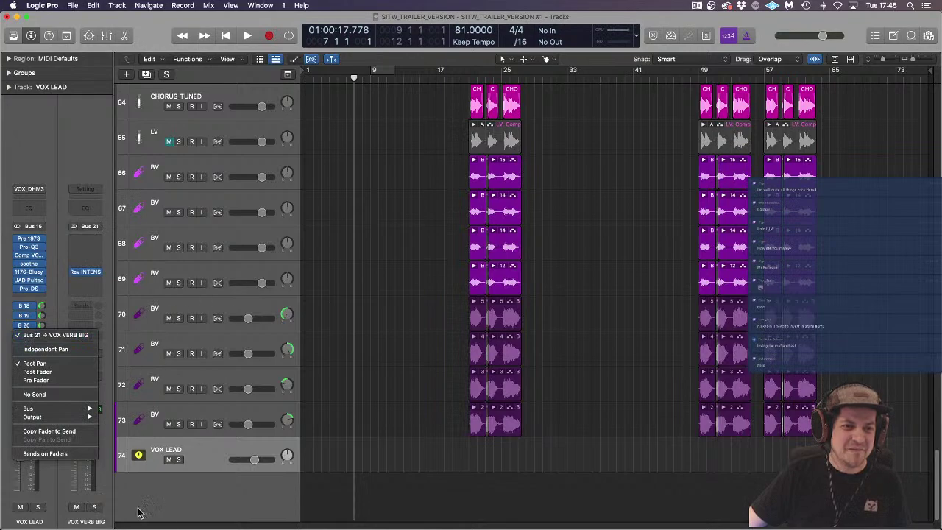
click(181, 496)
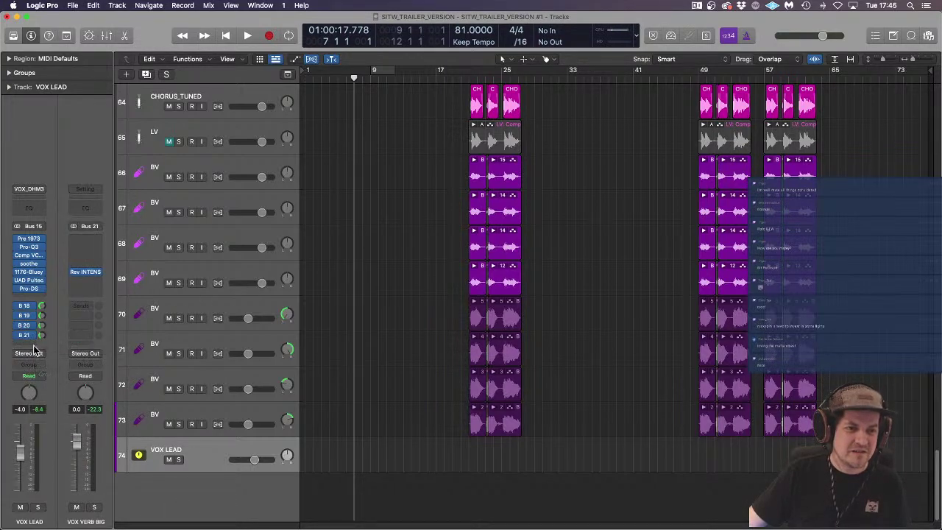
click(28, 325)
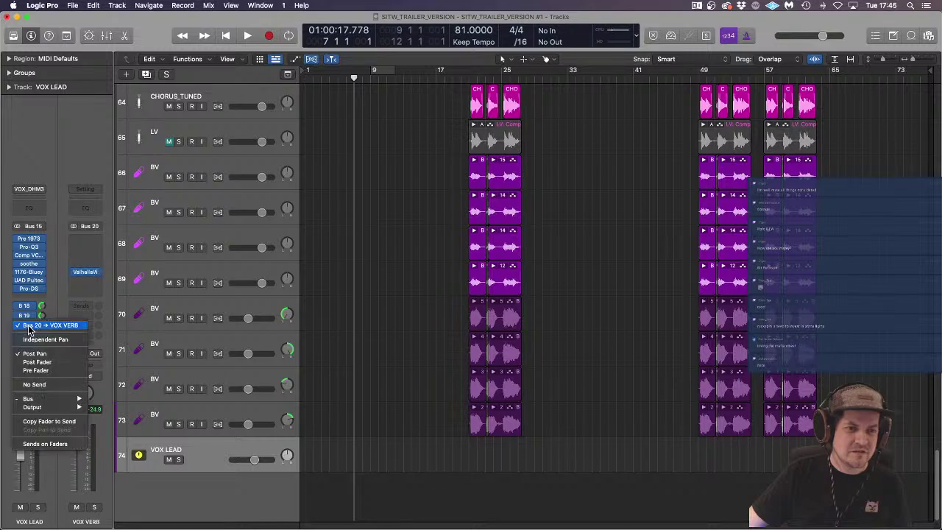
click(60, 302)
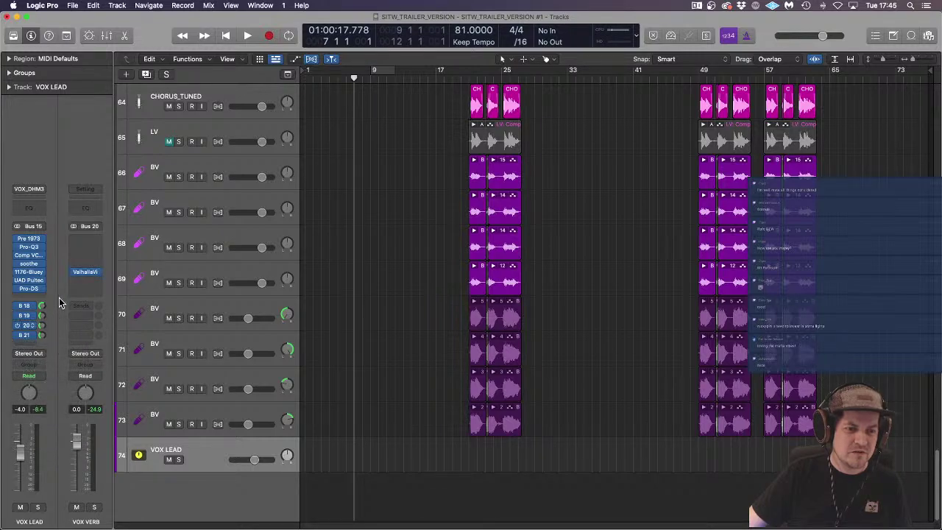
Step: Create an arrangement track for the VOX_DHM3 aux that VERSE_TUNED is routed to
click(108, 36)
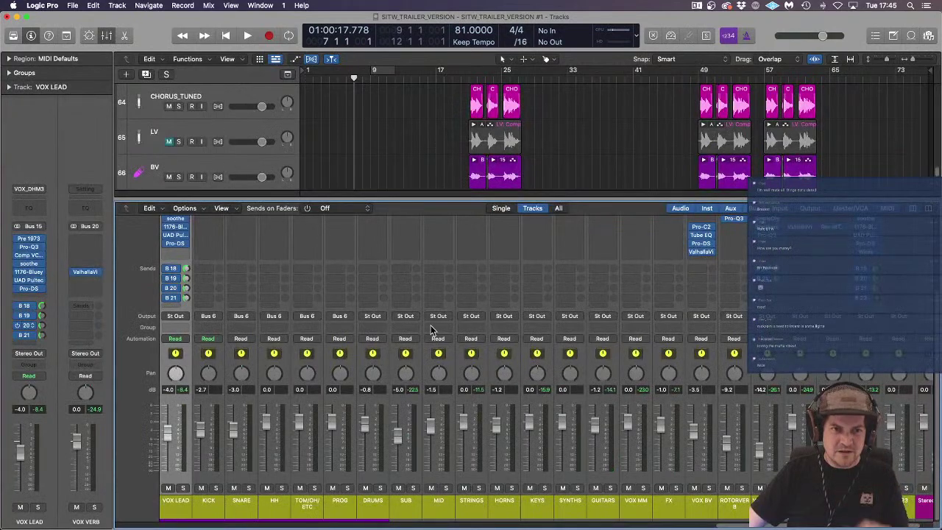
key(x)
scroll(368, 204, up, 5)
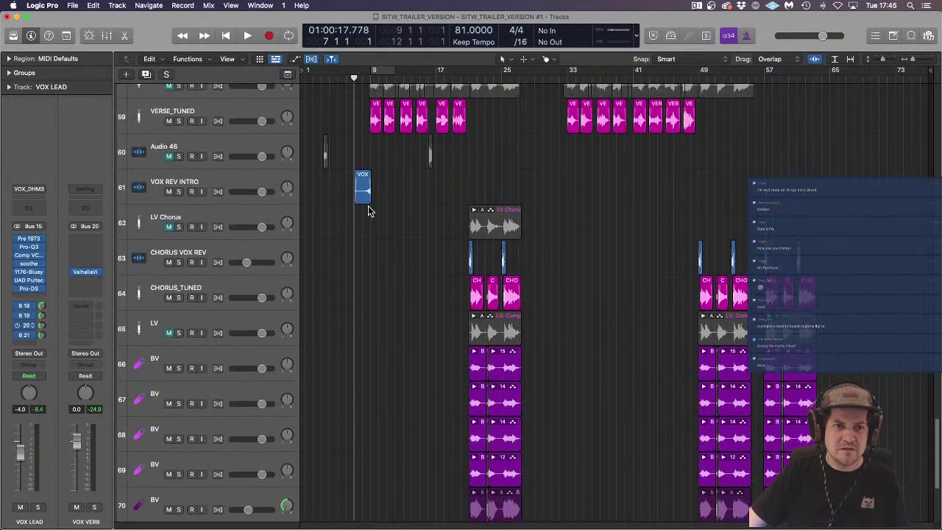
scroll(239, 225, up, 4)
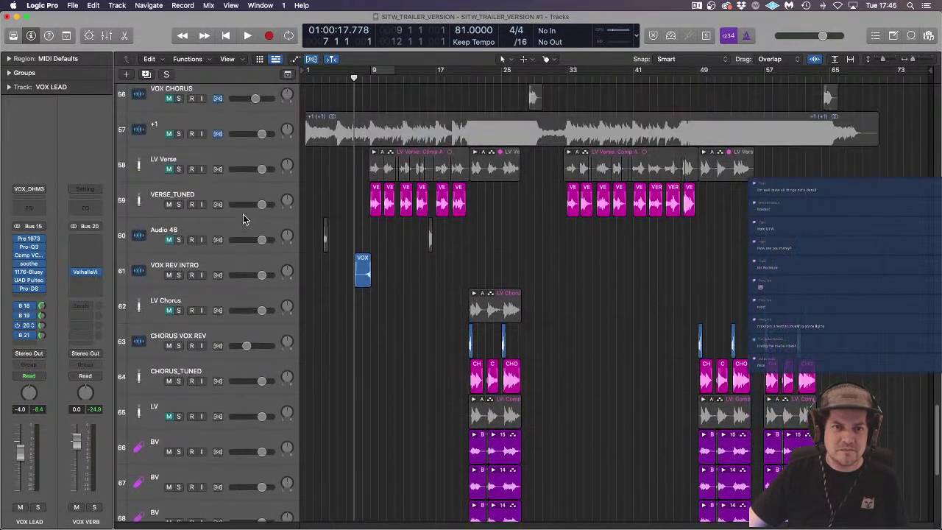
click(235, 234)
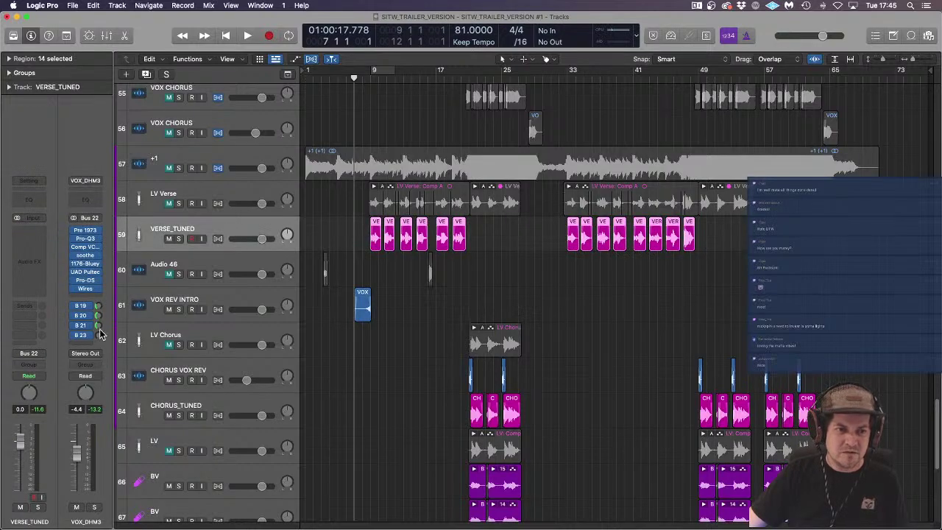
click(75, 379)
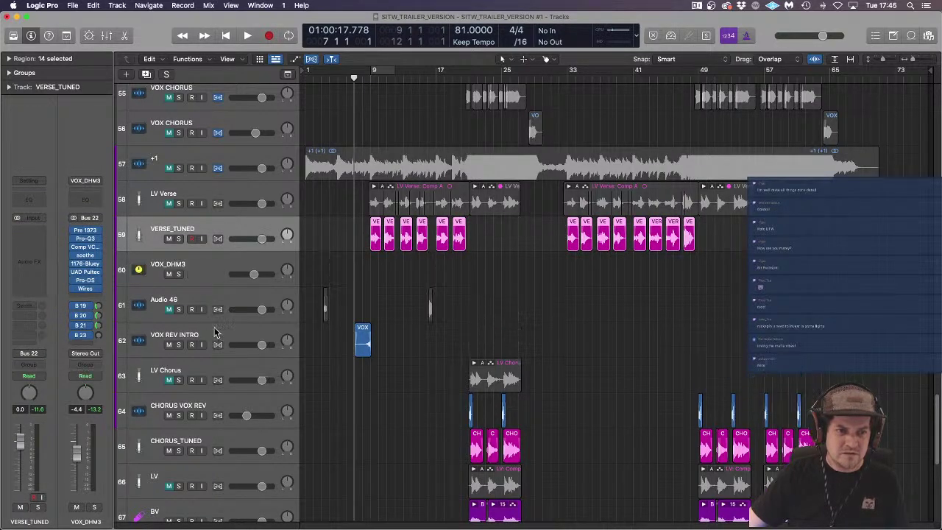
Step: Move the VOX_DHM3 aux track to the end of the track list, directly above VOX LEAD
click(234, 262)
scroll(233, 331, down, 8)
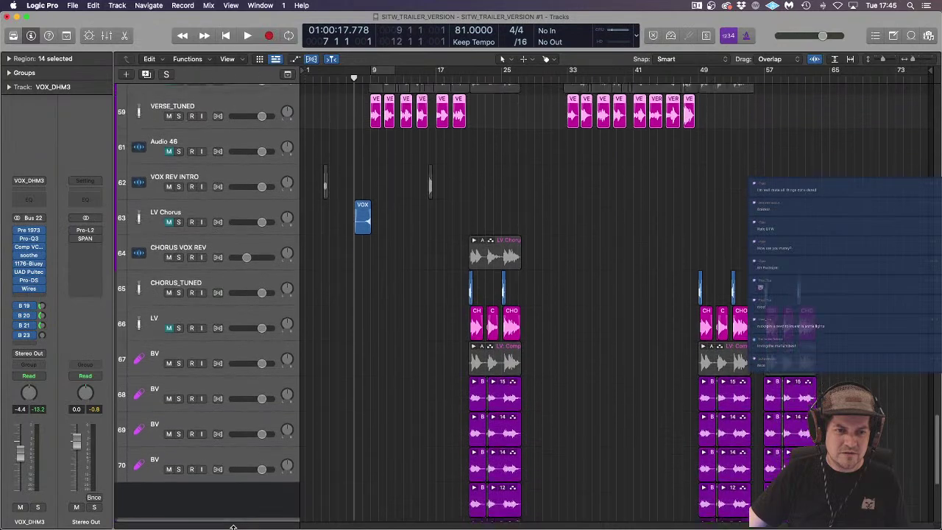
drag(233, 527, 239, 410)
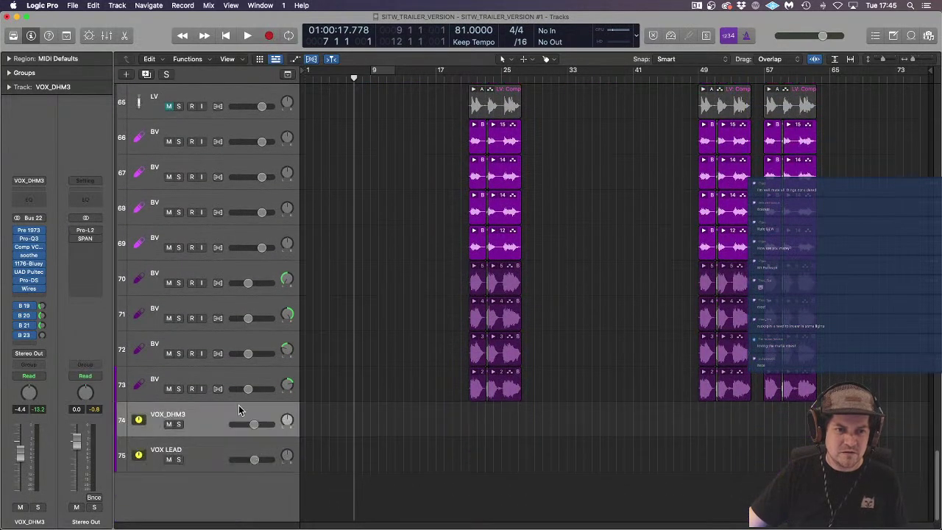
Step: Rename the VOX_DHM3 track to VOX VERSE and the VOX LEAD track to VOX CHORUS
text(VOX VERSE)
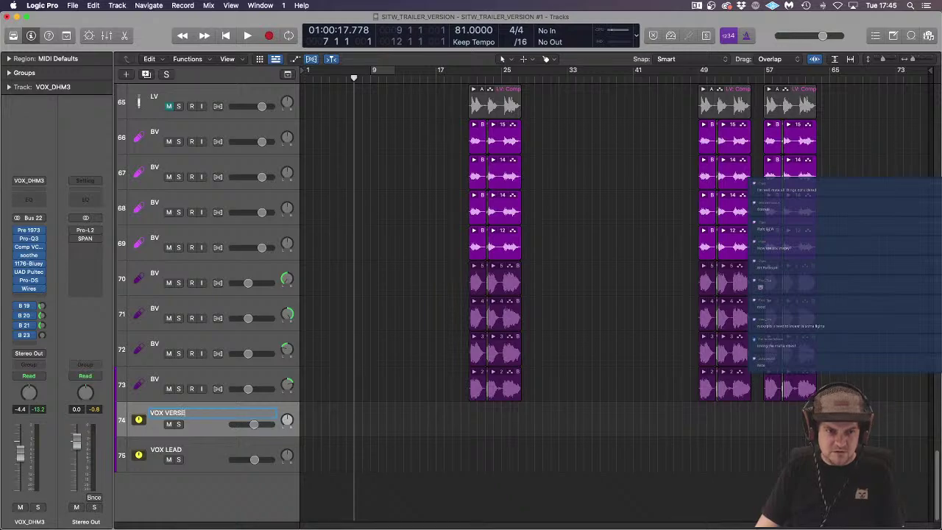
key(Tab)
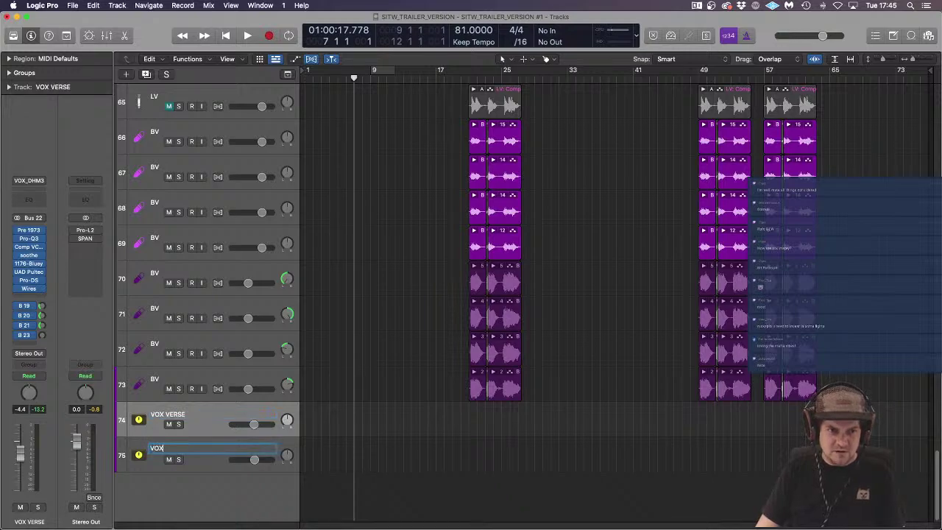
text(VOX CHORUS)
key(Return)
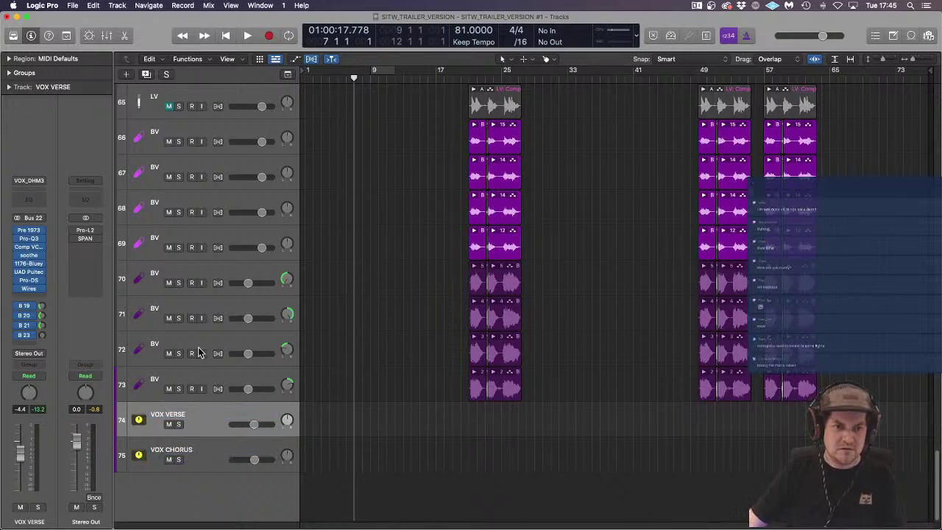
Step: Insert the Portal multi-effect plug-in on Aux 23, the return fed by VOX VERSE's Bus 23 send
click(31, 340)
click(85, 231)
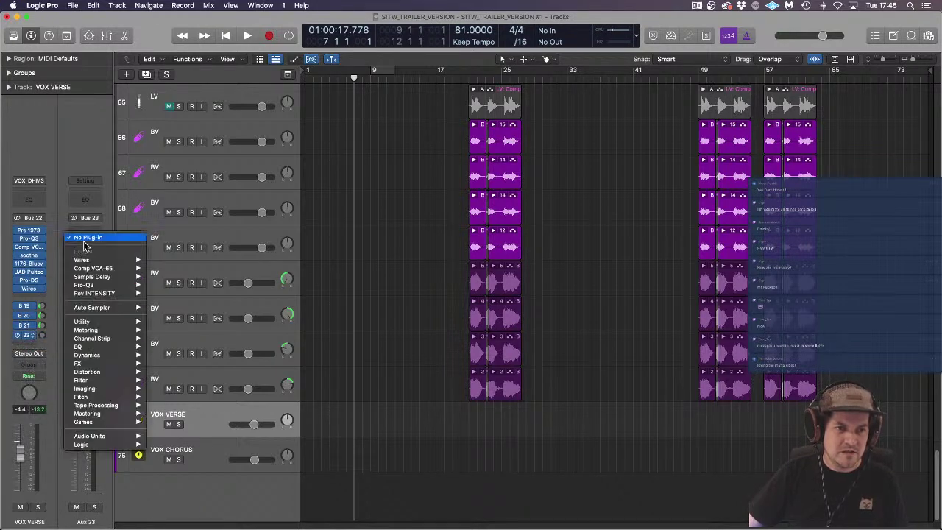
mouse_move(81, 363)
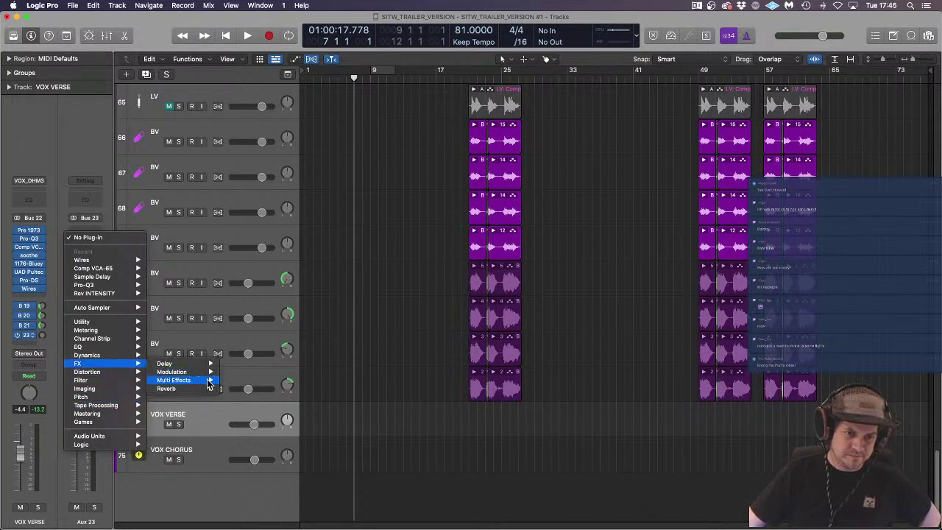
mouse_move(208, 385)
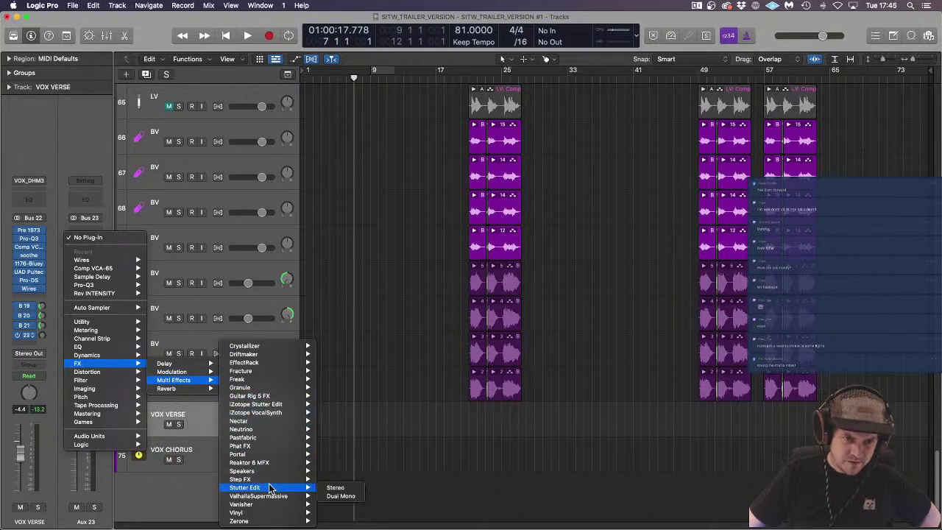
mouse_move(283, 475)
click(388, 438)
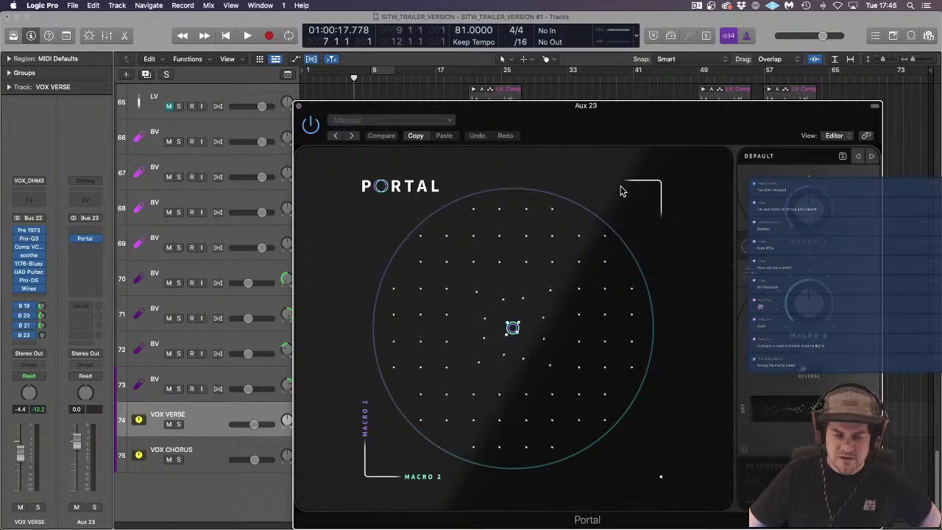
drag(608, 108, 589, 34)
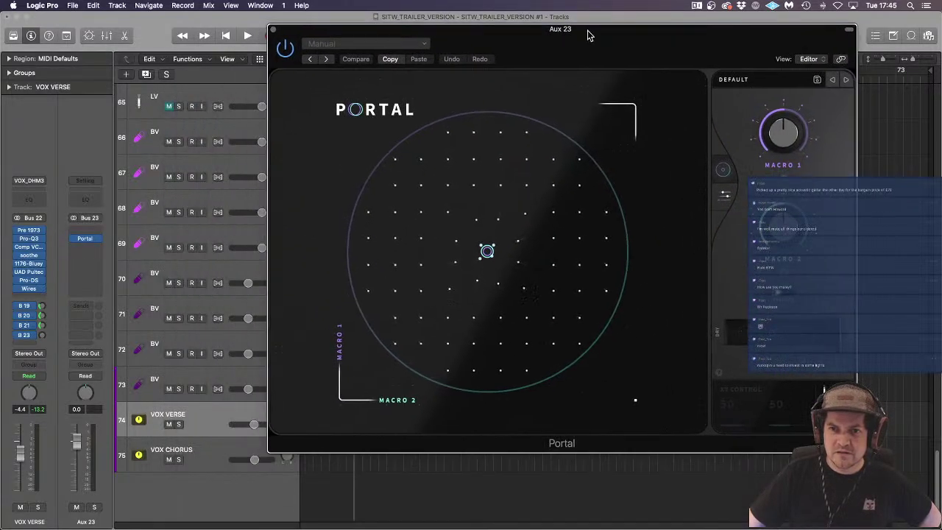
Step: Open Portal's preset browser and play VERSE_TUNED soloed in a cycle from bar 9 to bar 12
click(750, 80)
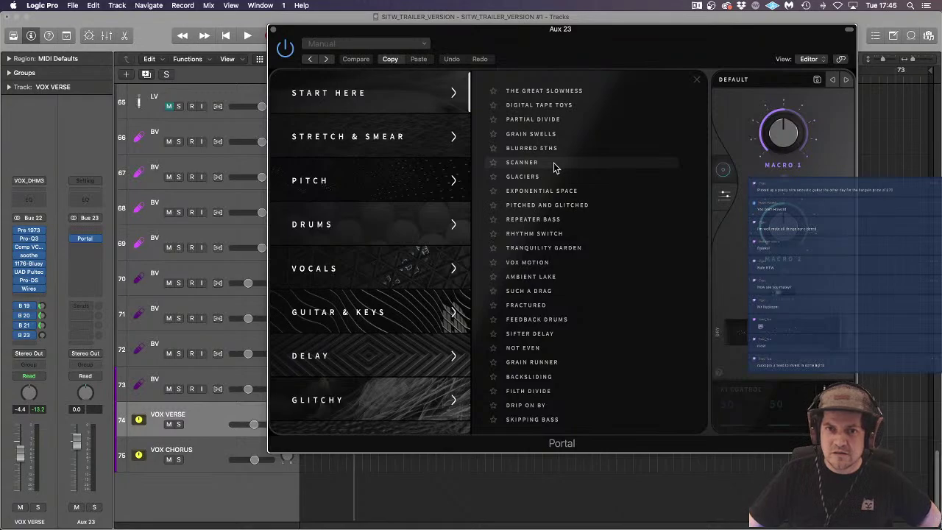
drag(498, 29, 479, 324)
click(380, 71)
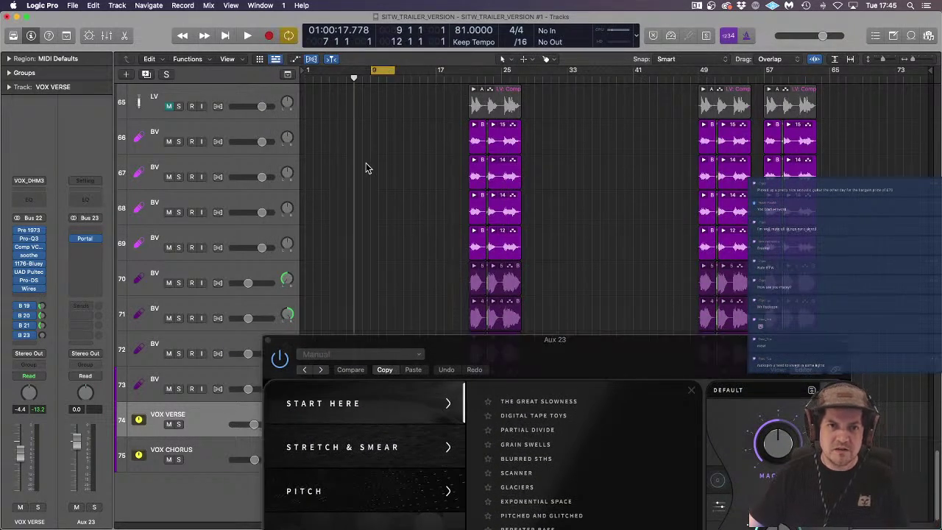
scroll(346, 174, up, 7)
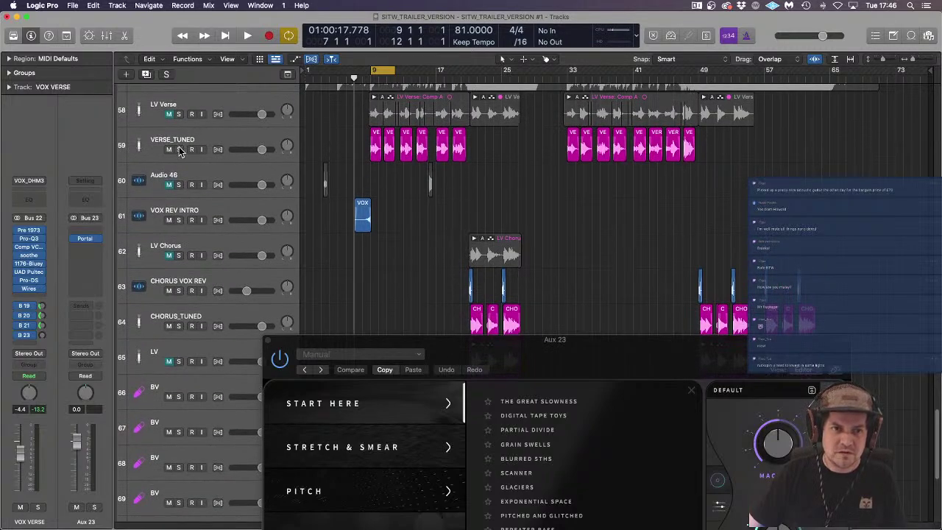
click(178, 149)
key(space)
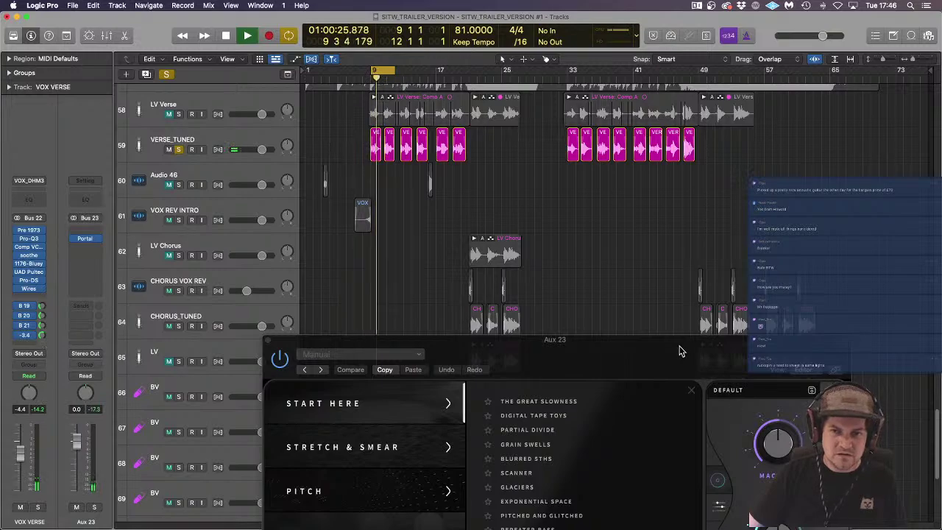
Step: Audition Portal's Start Here presets Digital Tape Toys, Scanner, Pitched and Glitched, and Vox Motion on the looping verse vocal
drag(678, 342, 545, 32)
click(447, 105)
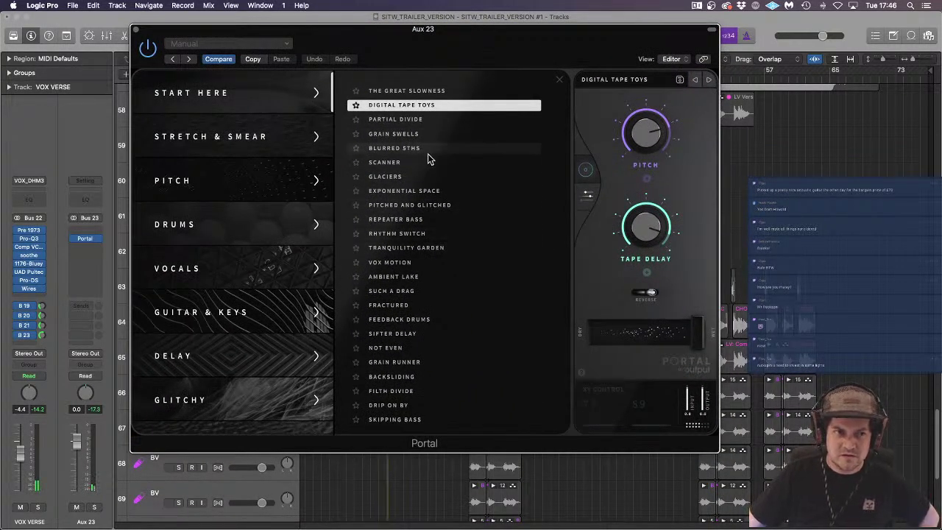
click(427, 164)
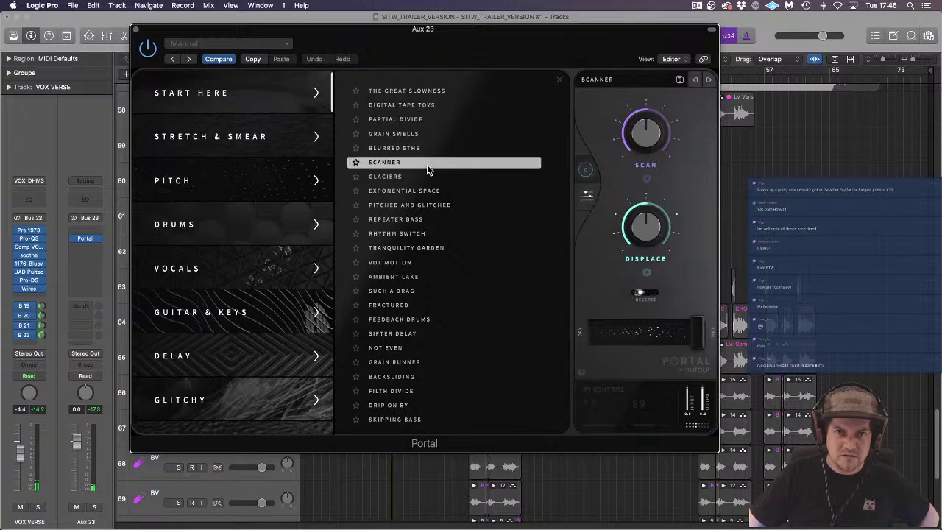
click(452, 205)
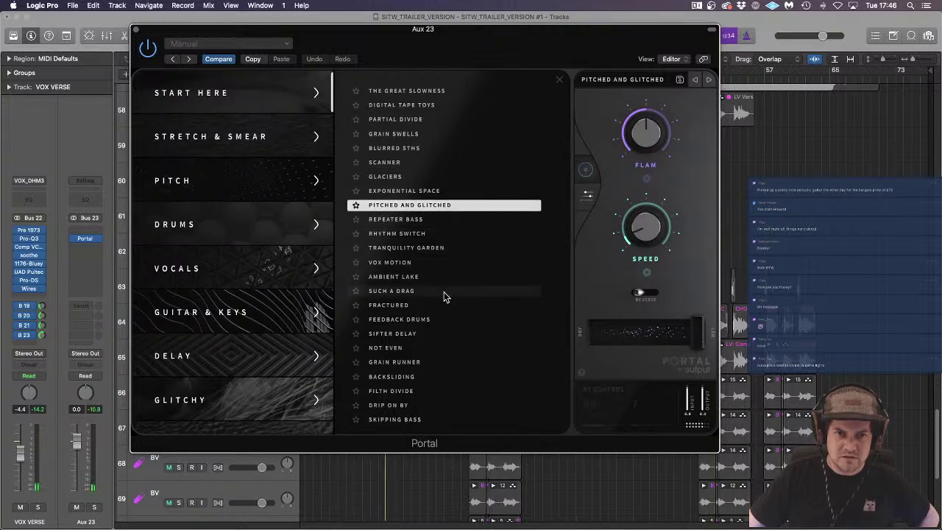
click(489, 263)
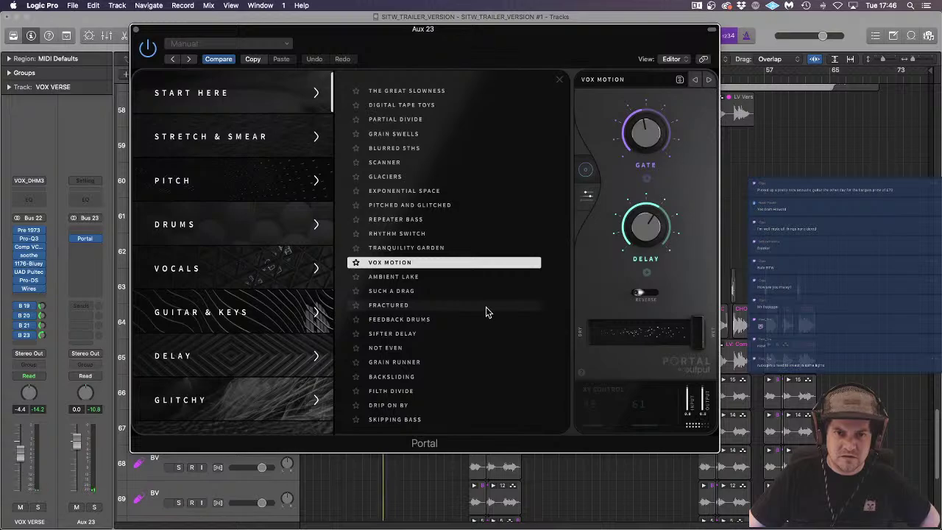
Step: Audition Portal's vocal presets Cloud Spray, Vocal Pad Glitcher, Clustervox and Vox Drag, and settle on Spreadable
click(255, 265)
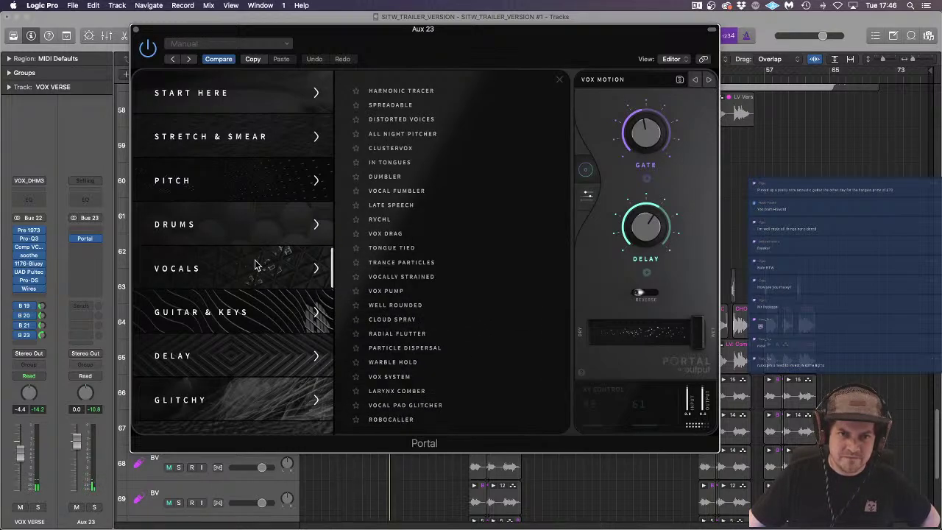
click(435, 321)
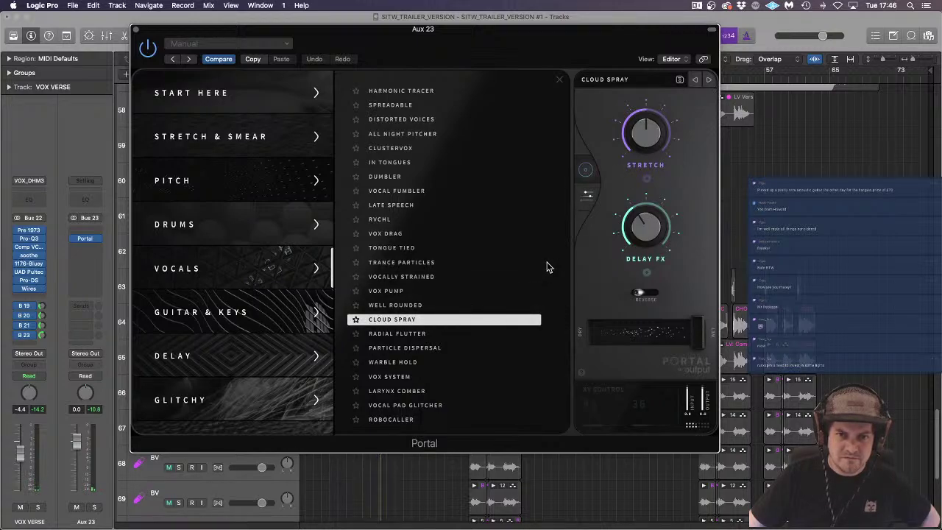
click(477, 406)
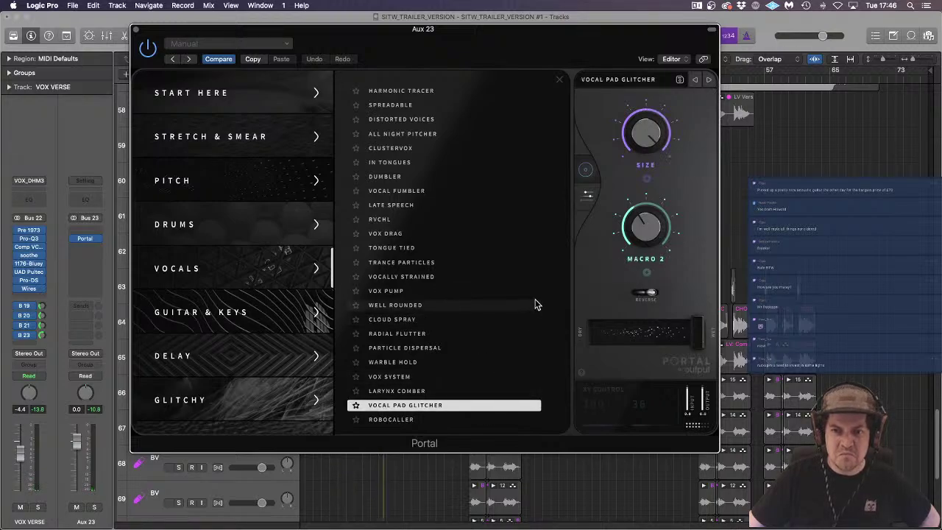
click(438, 150)
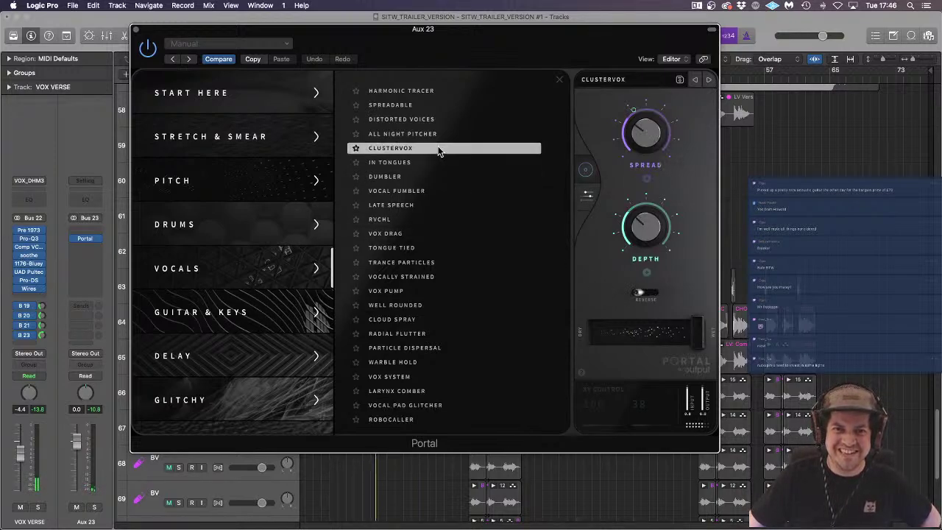
click(454, 233)
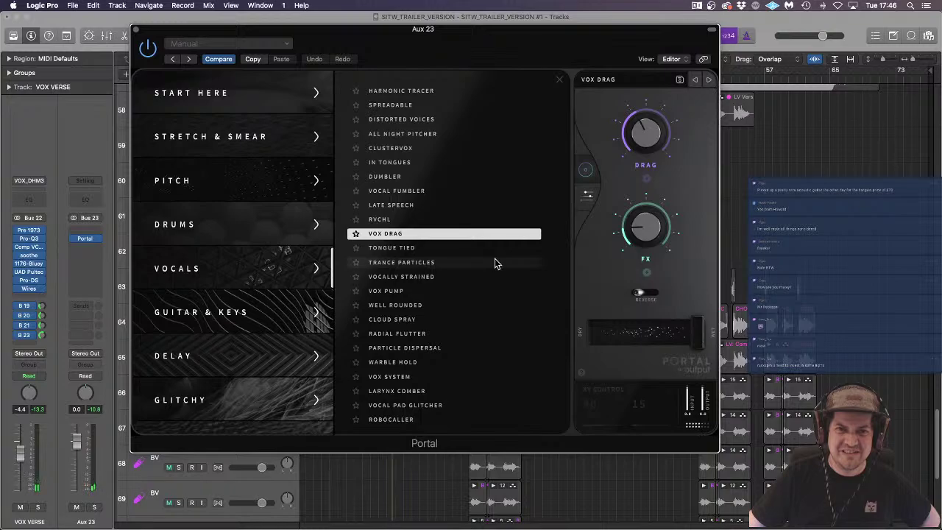
click(469, 105)
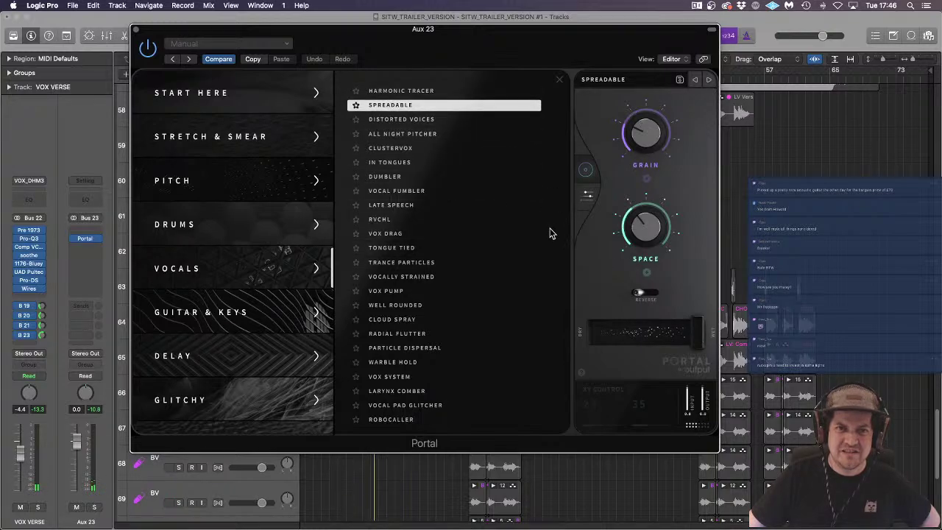
click(560, 83)
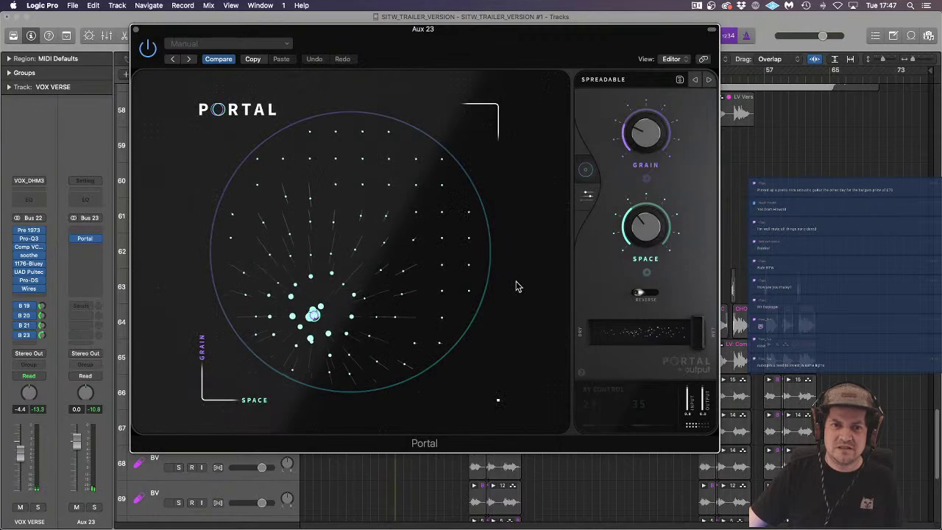
Step: Adjust the Spreadable macros against the loop, trying Grain at 79 and 0 percent and Space at 47 percent
drag(654, 143, 659, 111)
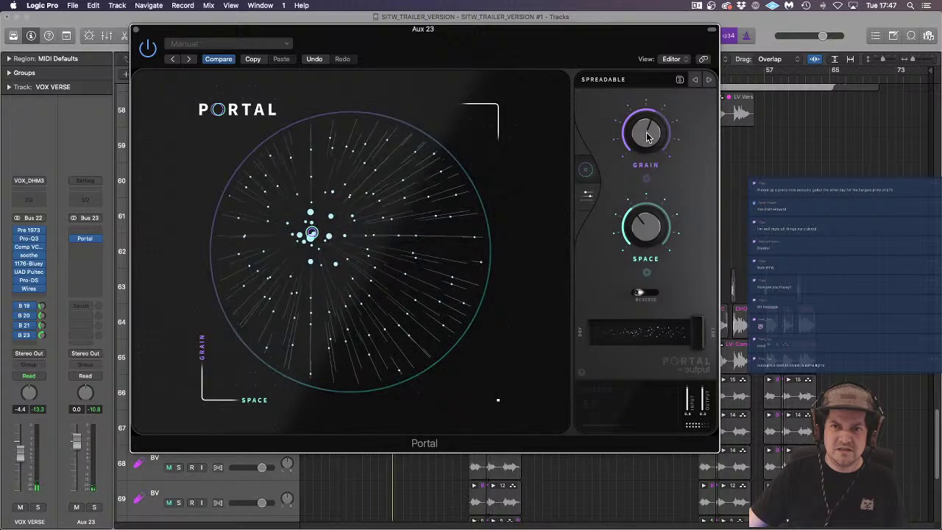
drag(648, 137, 650, 117)
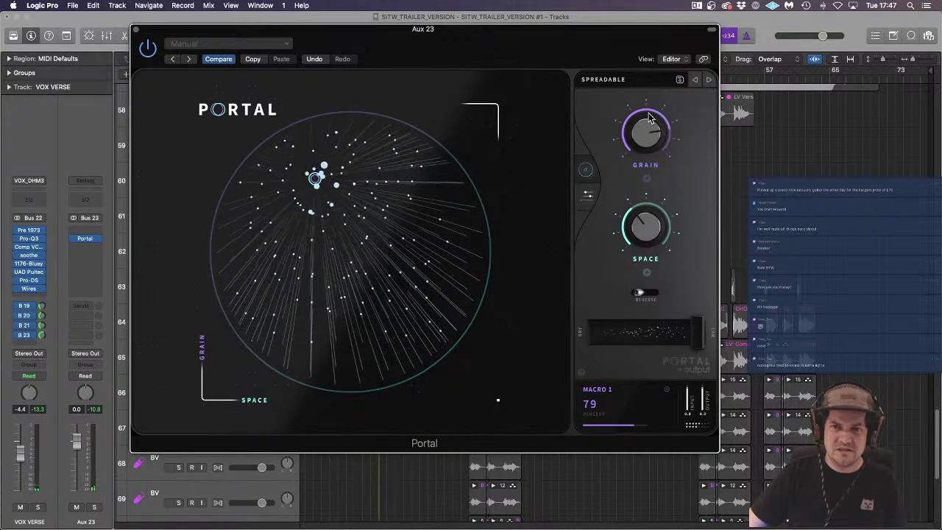
click(587, 195)
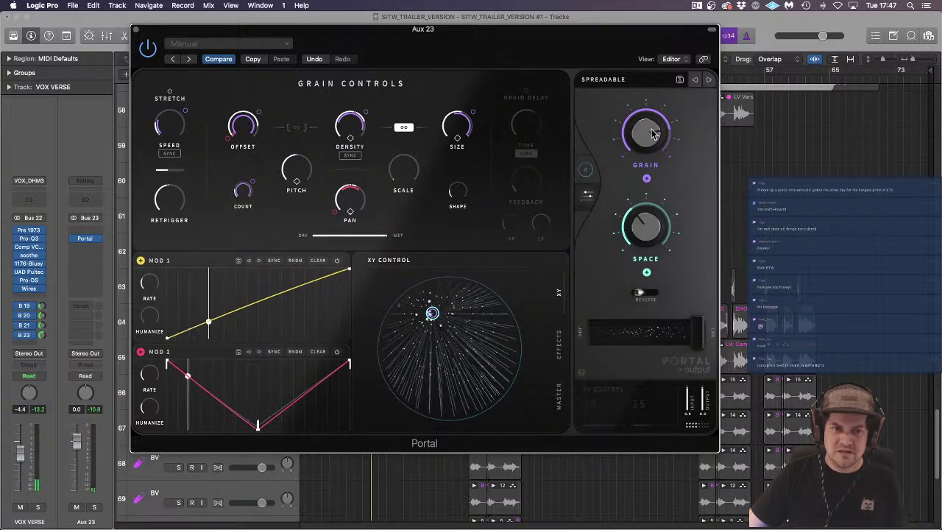
mouse_move(646, 234)
mouse_down()
mouse_move(647, 243)
mouse_move(648, 197)
mouse_move(647, 238)
mouse_move(647, 202)
mouse_move(647, 225)
mouse_up()
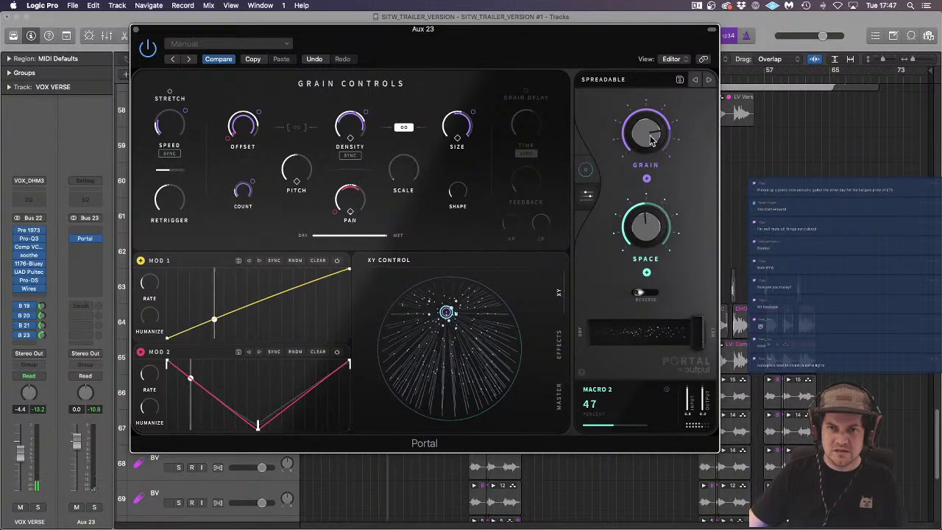
drag(652, 138, 649, 220)
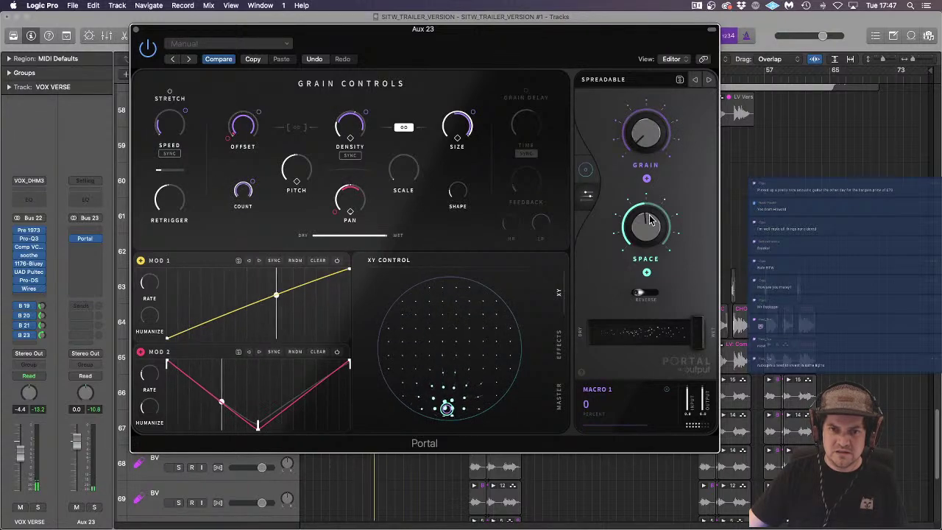
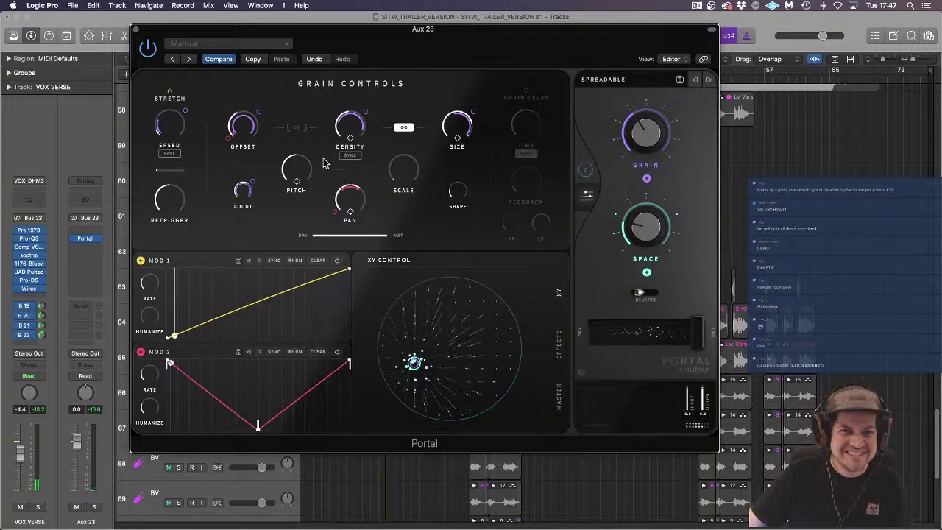
Step: Set Portal's grain offset to 0.65 ms, and enable stretch speed sync and Reverse
mouse_move(246, 130)
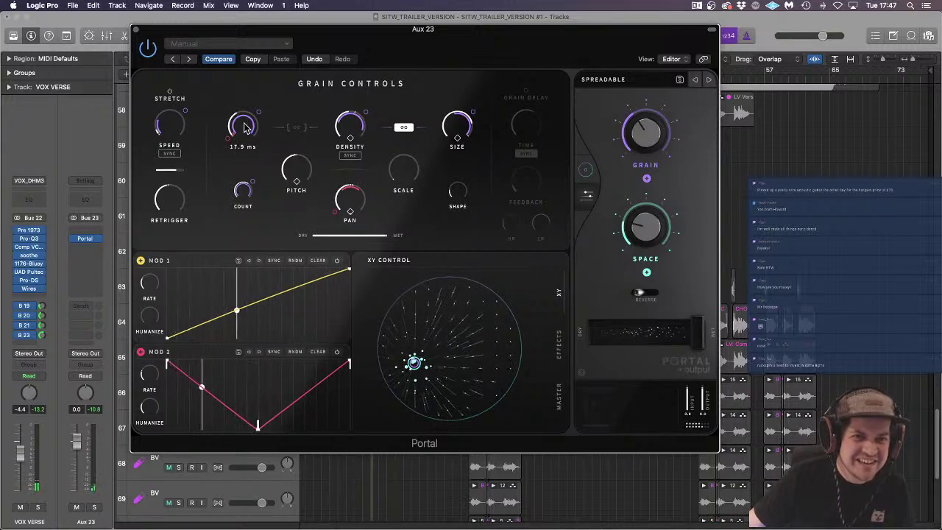
drag(244, 124, 240, 143)
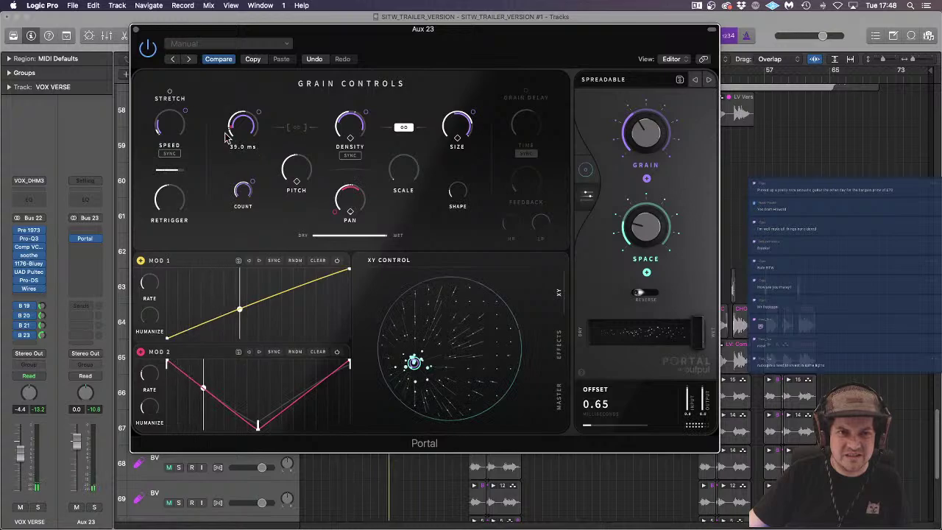
click(170, 153)
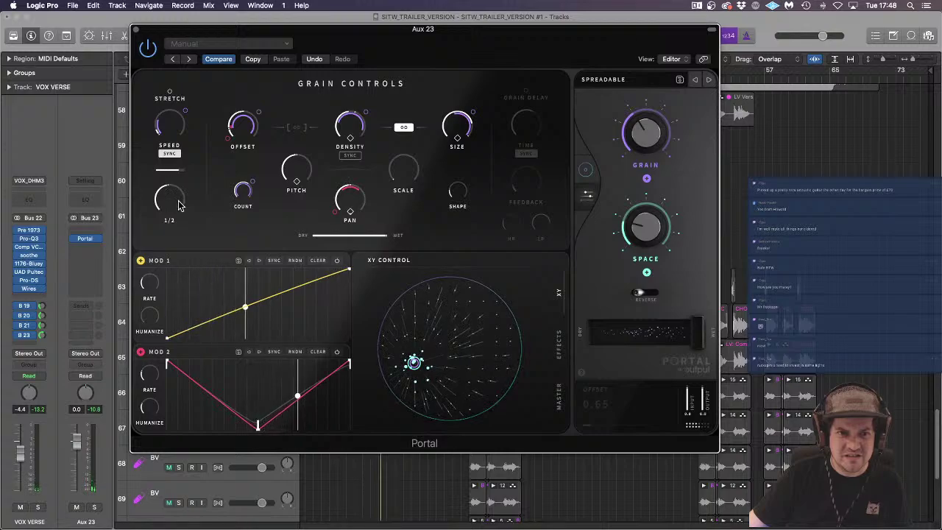
click(651, 294)
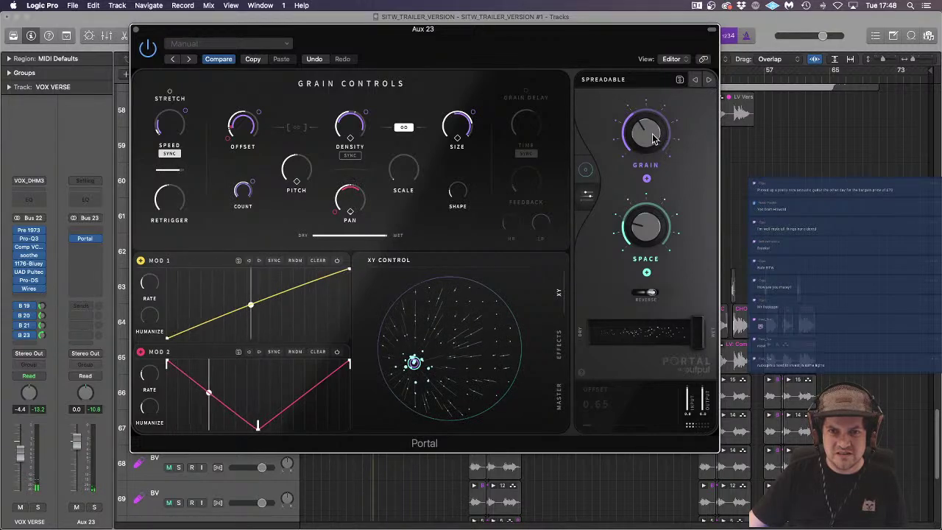
click(135, 31)
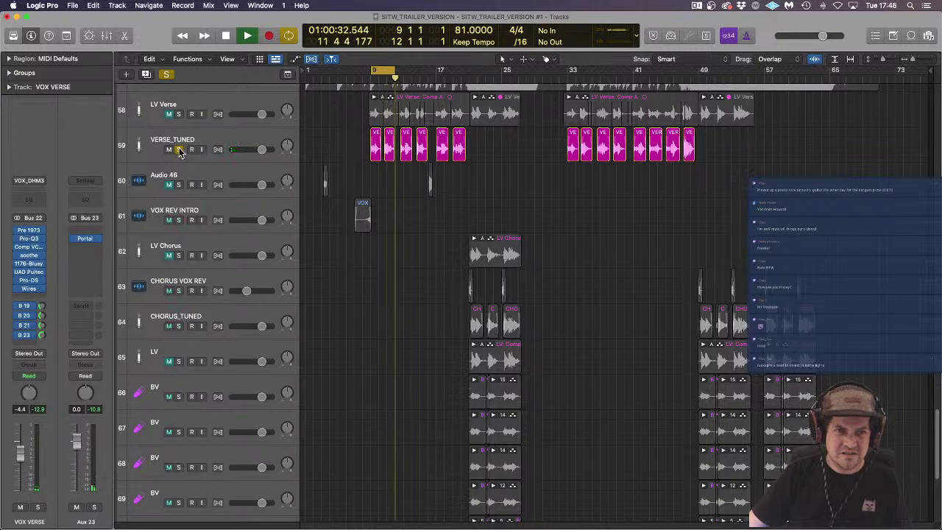
Step: Turn off the cycle and the solo, and play the full mix from shortly before the first verse
key(space)
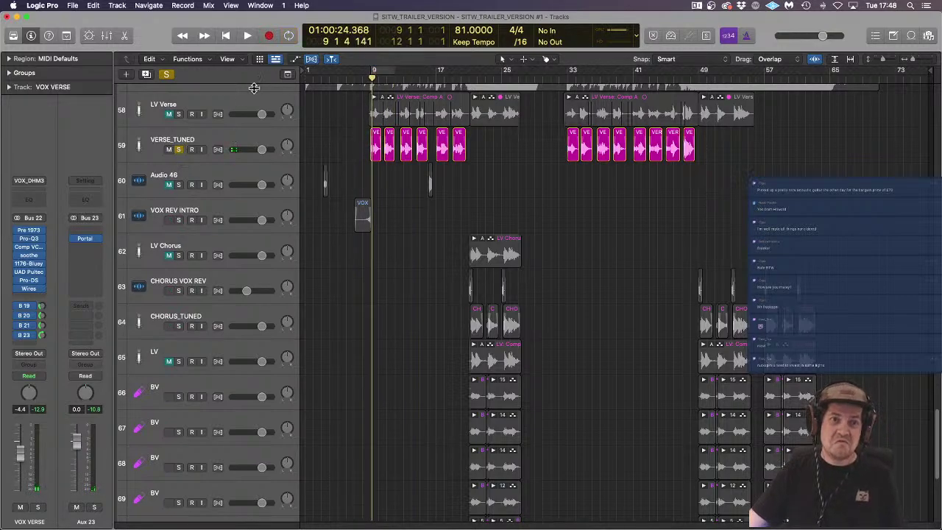
click(166, 75)
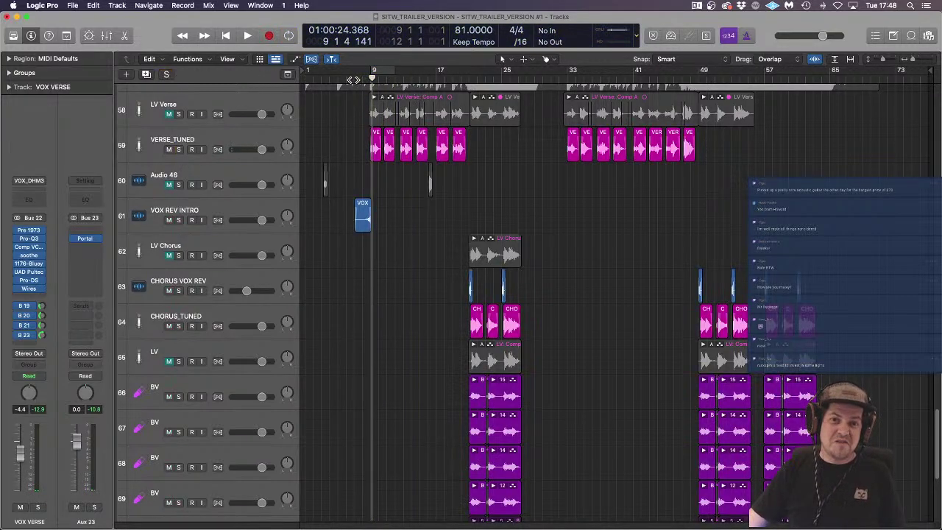
click(348, 79)
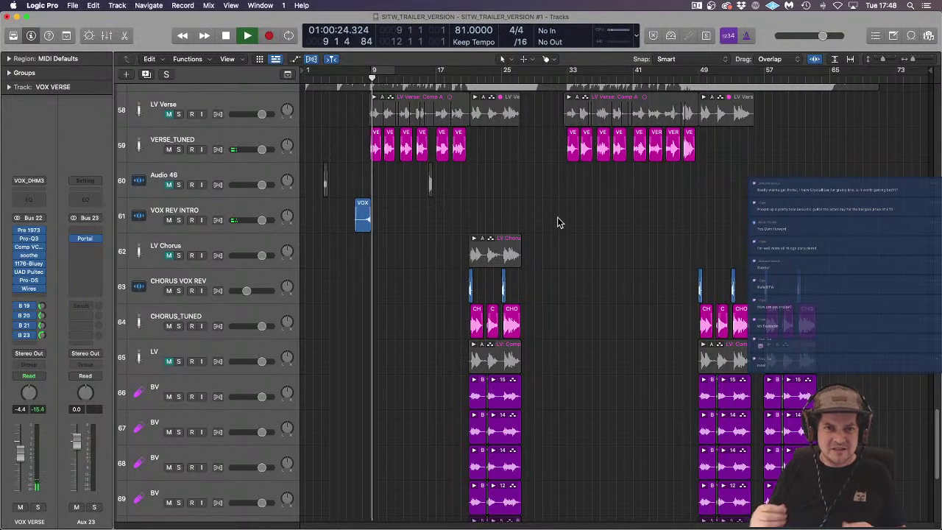
scroll(494, 225, up, 1)
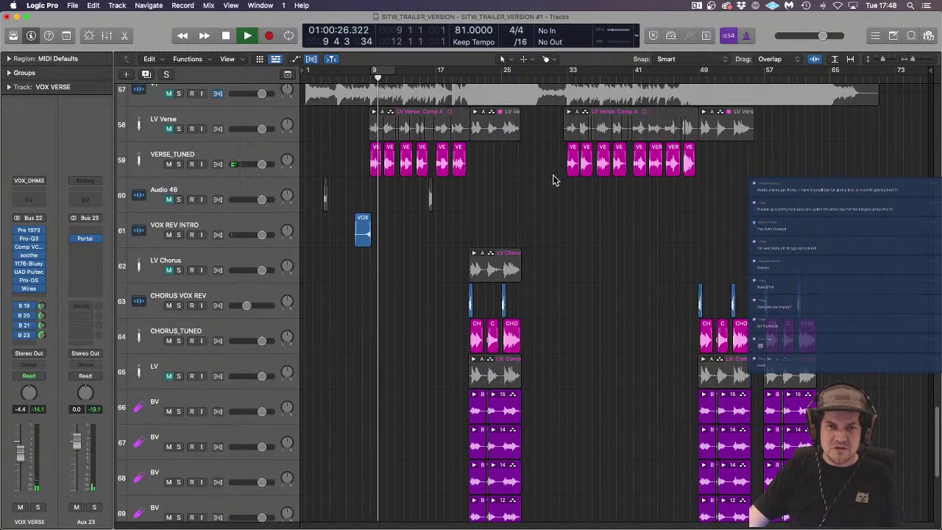
Step: Look at the Pultec EQ on VOX VERSE, and set the delay feedback in Portal's effects on Aux 23 to 47
click(31, 273)
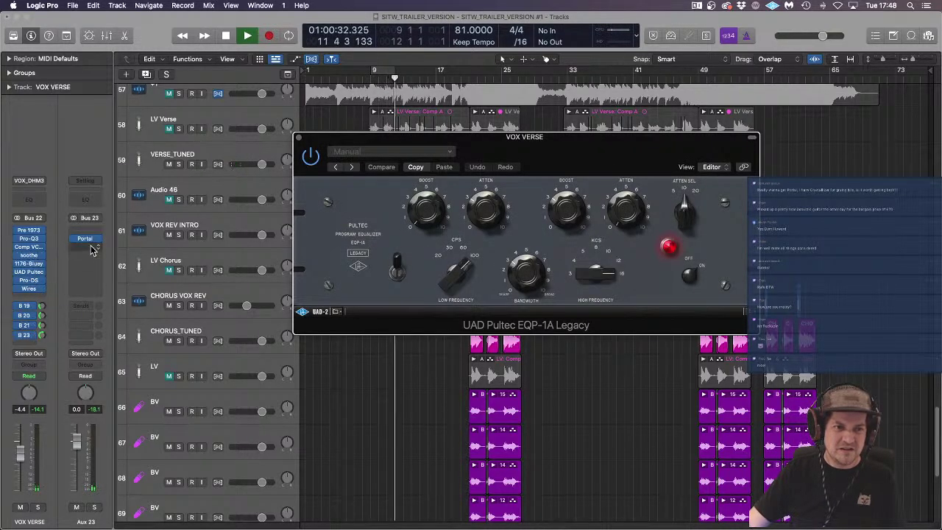
click(299, 137)
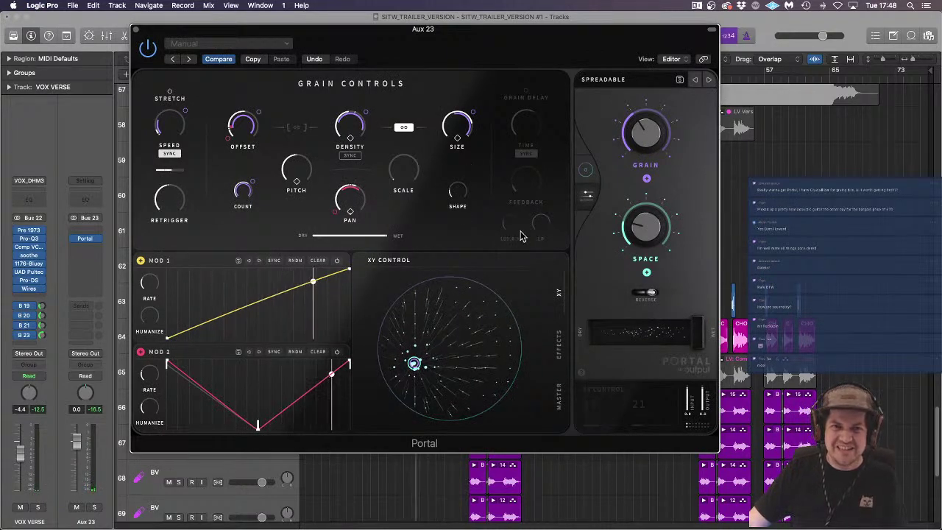
click(561, 333)
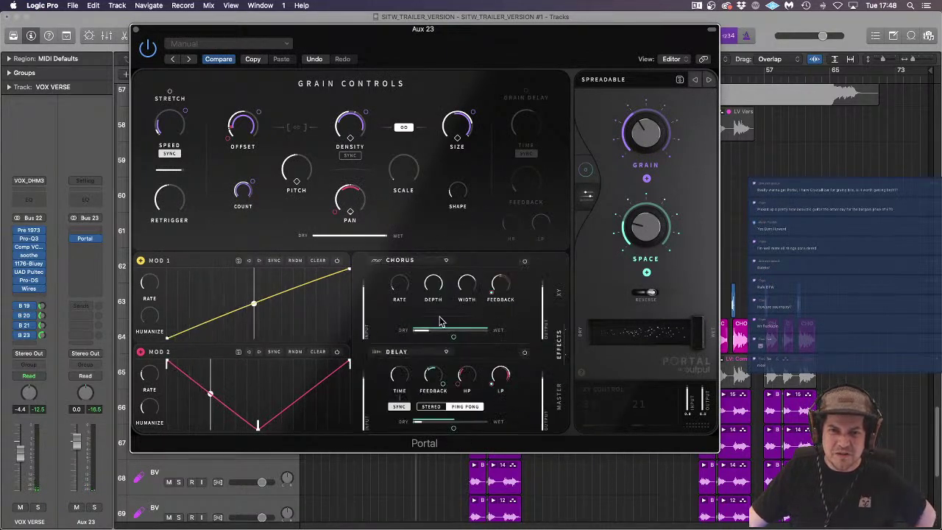
drag(439, 383, 435, 372)
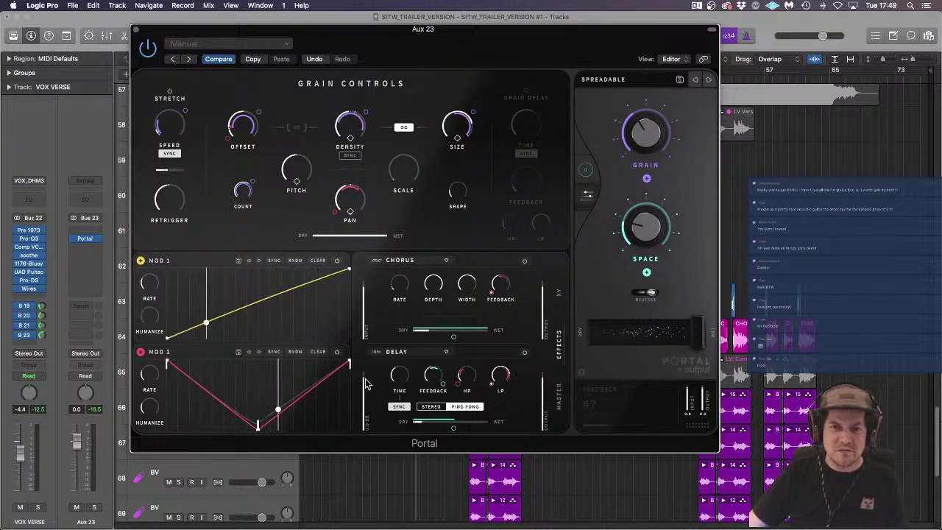
click(137, 31)
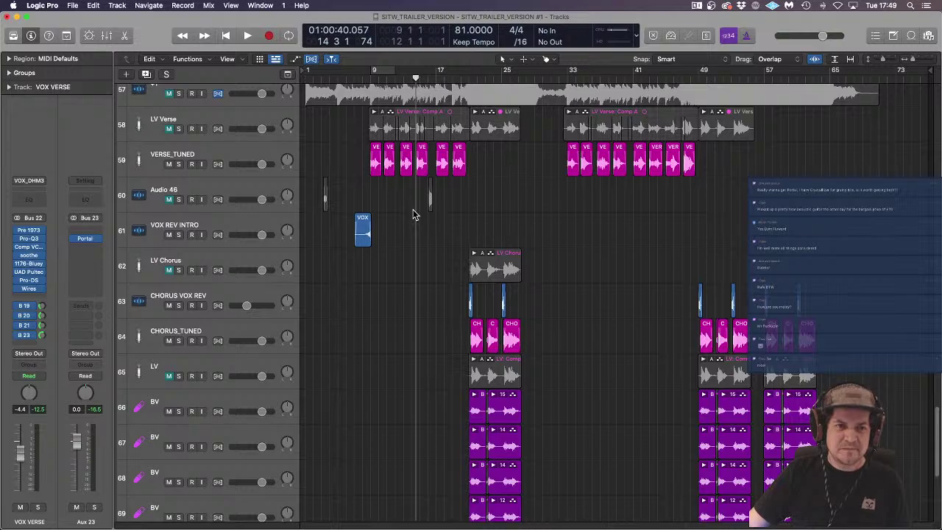
Step: Move the VOX VERSE aux track up the track list to directly below VERSE_TUNED
click(228, 153)
scroll(346, 265, down, 8)
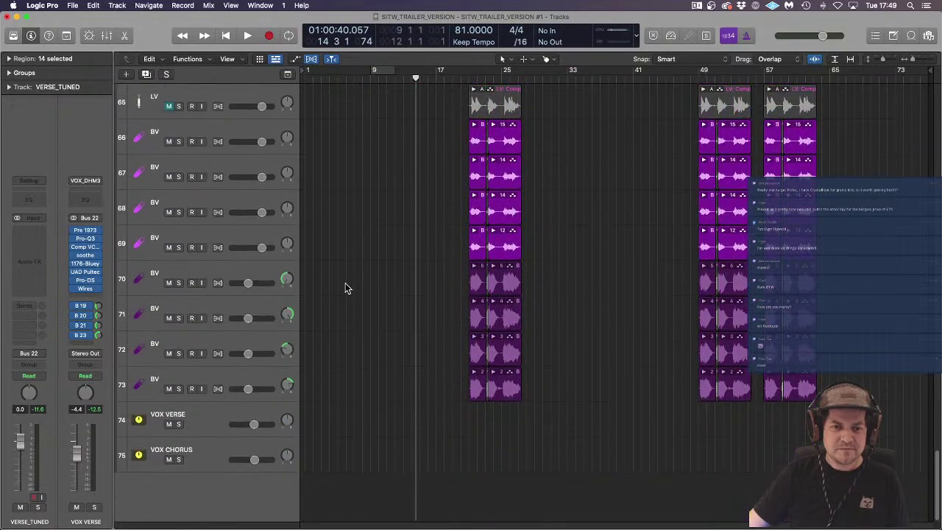
click(198, 421)
scroll(198, 412, up, 4)
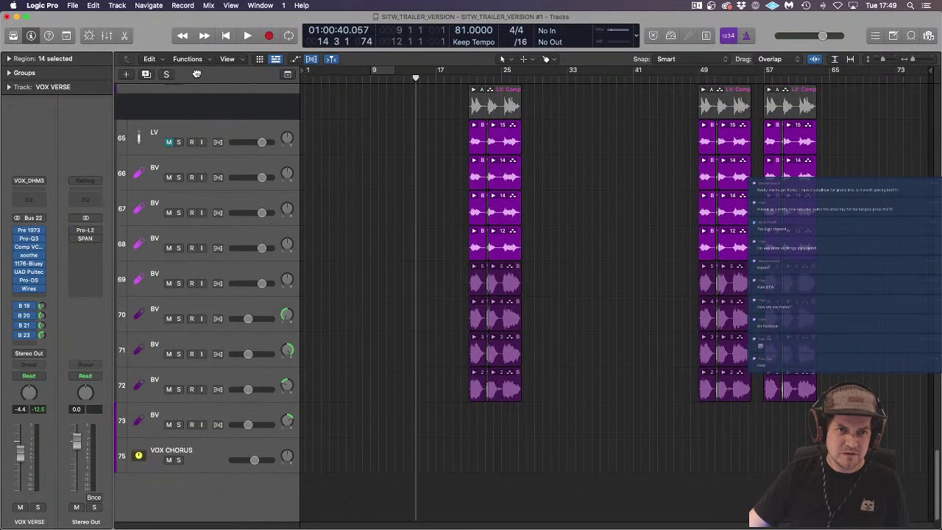
scroll(401, 221, up, 5)
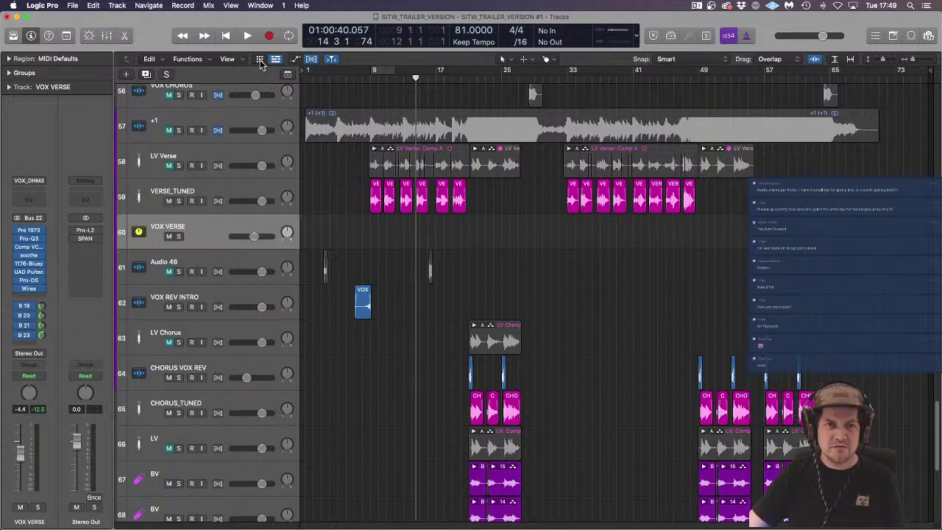
Step: Show VOX VERSE's automation lane with the absolute Send 4 level to Aux 23, and rename Aux 23 as VOX GLITCH
click(295, 61)
click(220, 246)
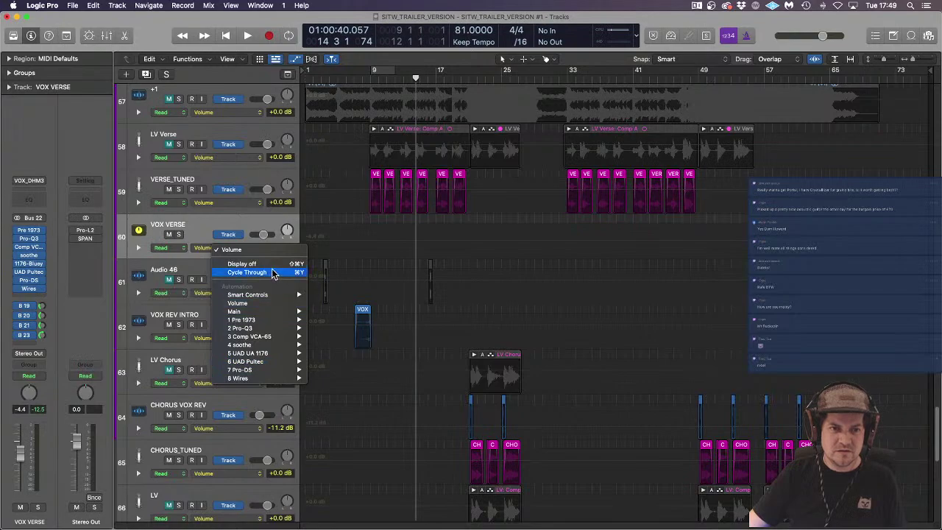
mouse_move(272, 298)
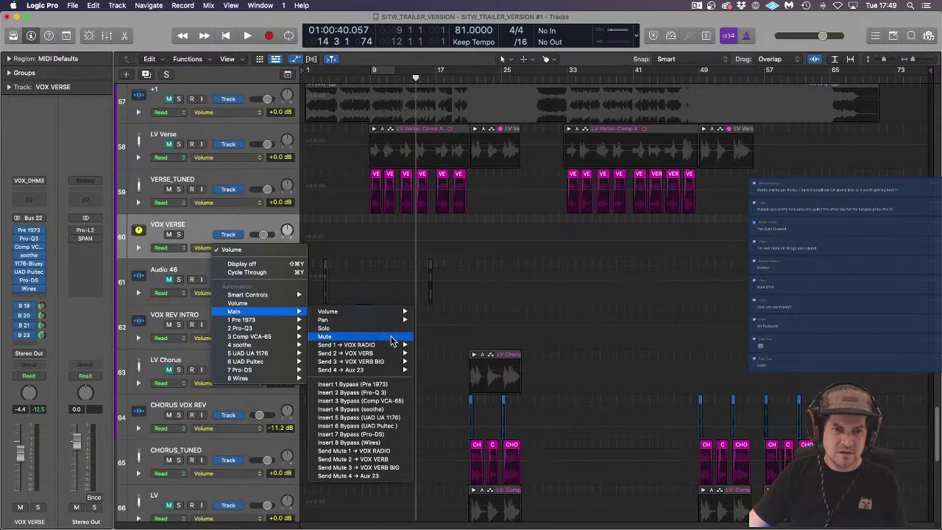
mouse_move(388, 370)
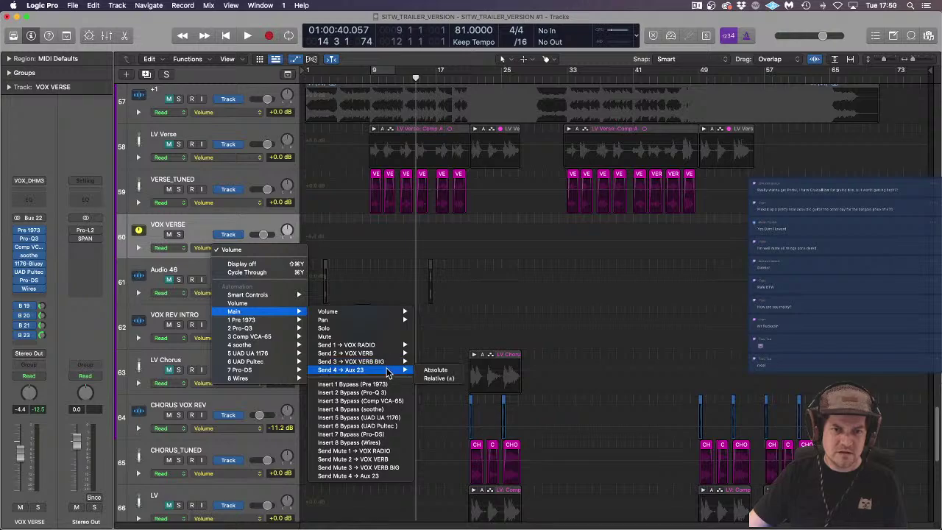
click(432, 370)
click(28, 338)
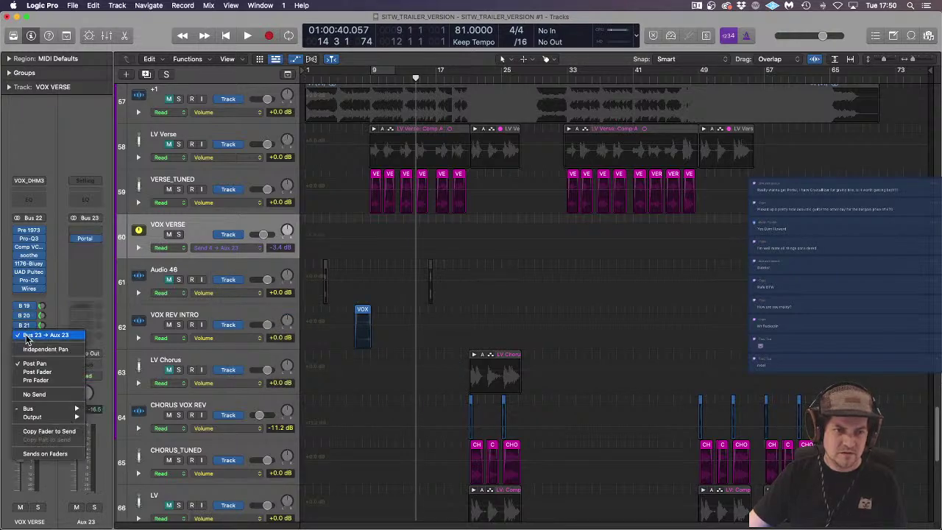
click(89, 521)
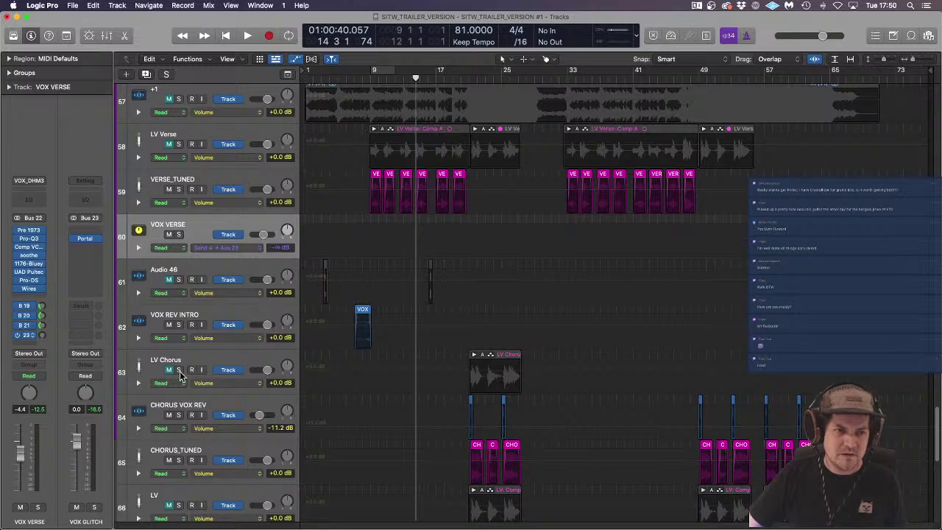
Step: Automate the VOX GLITCH send on VOX VERSE at -∞ dB with a rise to -0.3 dB from about bar 11 to 12, and play it
click(386, 257)
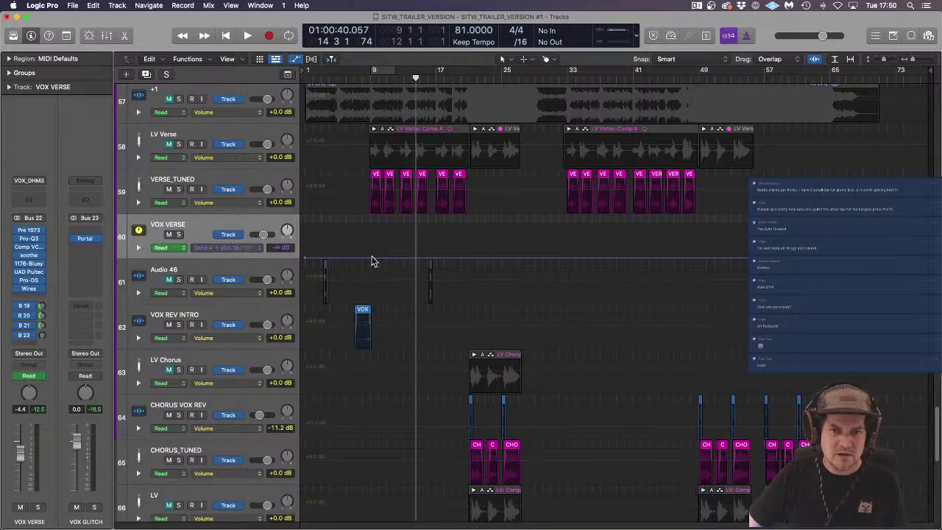
click(370, 257)
scroll(383, 259, up, 10)
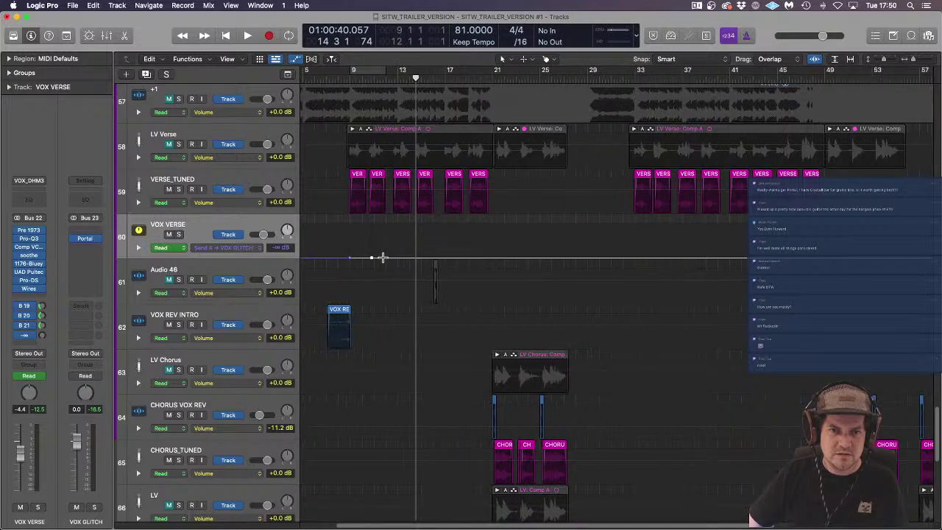
scroll(378, 259, left, 3)
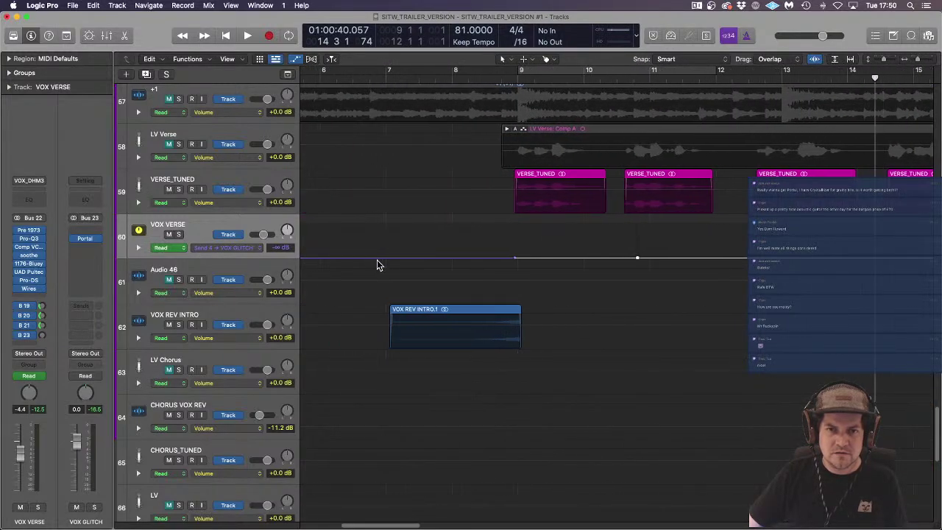
drag(472, 259, 709, 259)
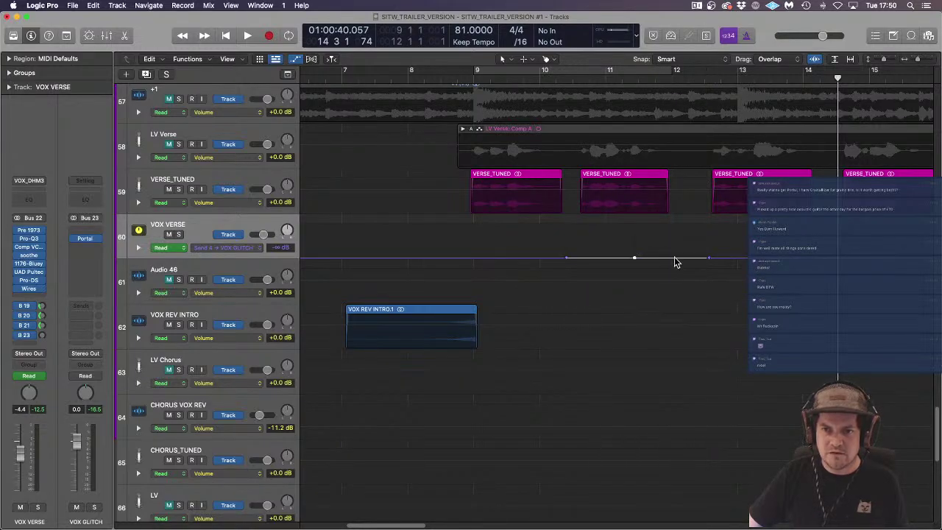
drag(656, 263, 658, 235)
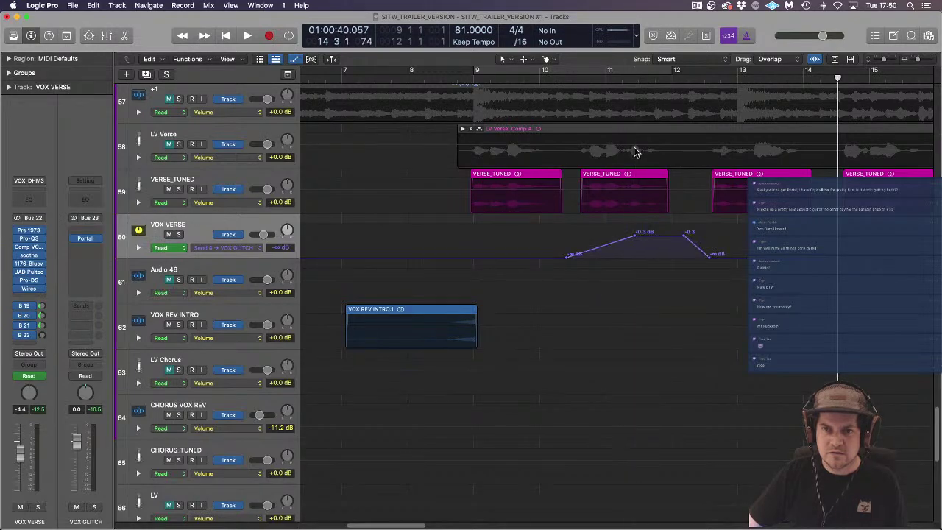
drag(568, 260, 622, 259)
click(565, 81)
key(space)
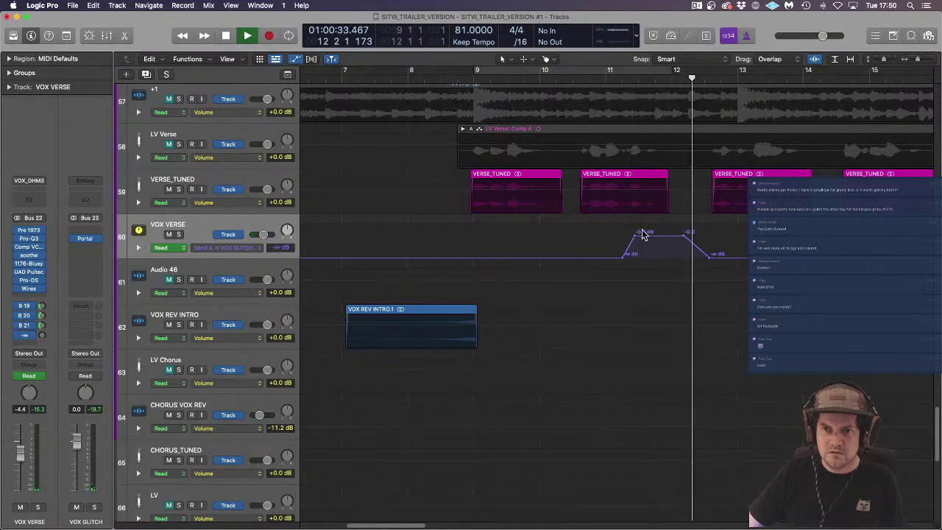
key(space)
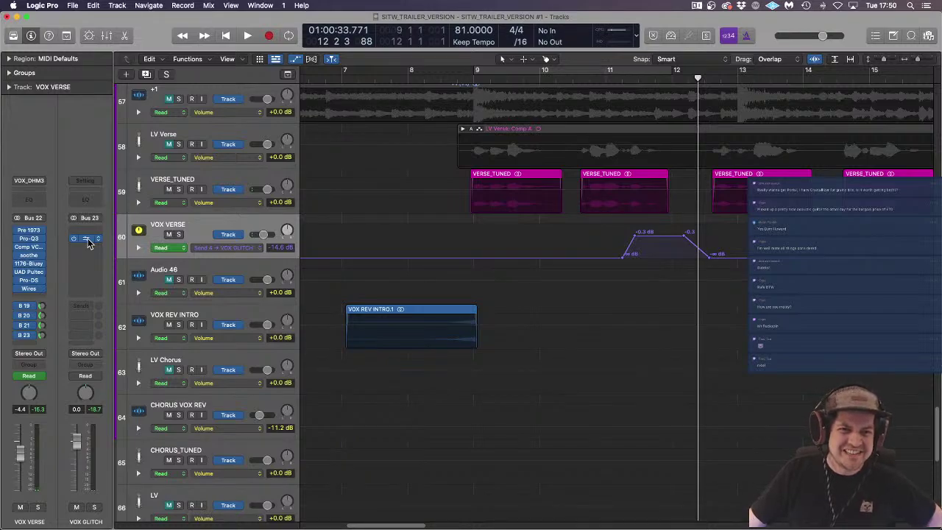
Step: Raise Portal's grain offset on VOX GLITCH to 233 ms, and replay the automated phrase from just before bar 11
click(87, 241)
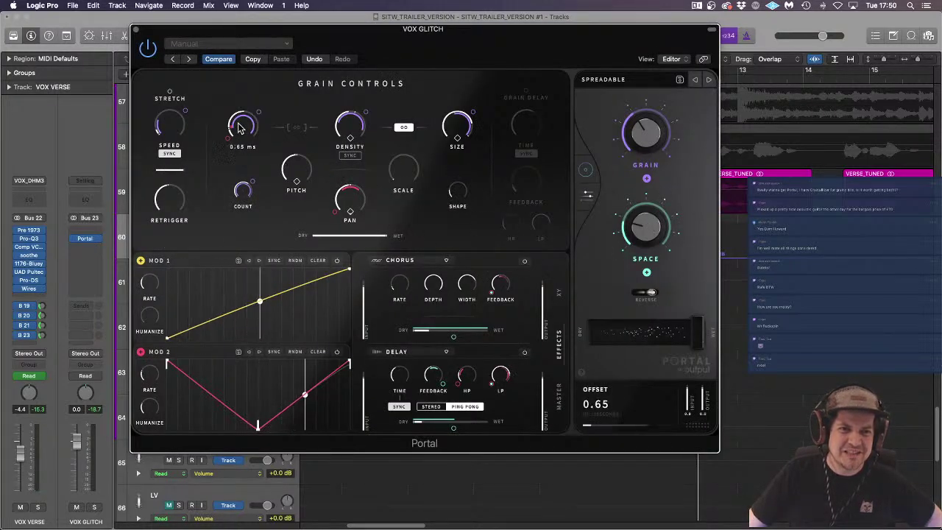
drag(238, 127, 240, 83)
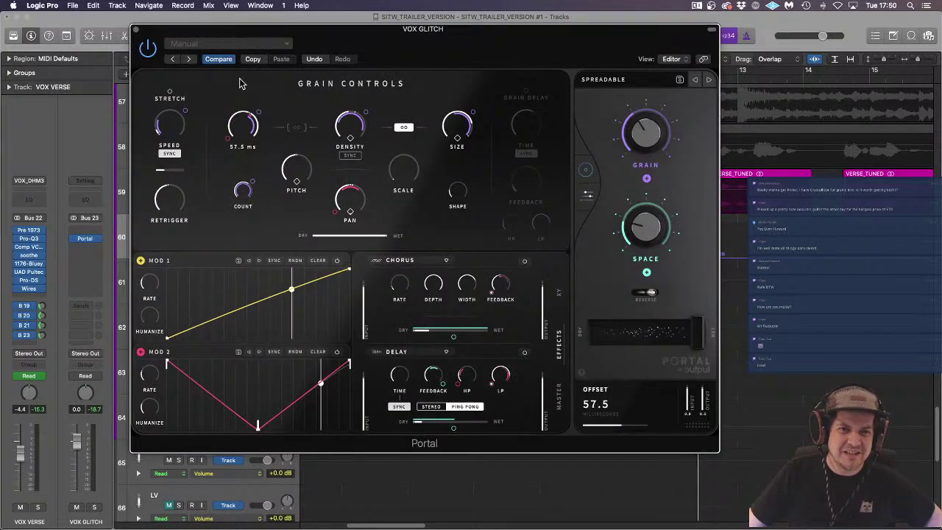
click(135, 30)
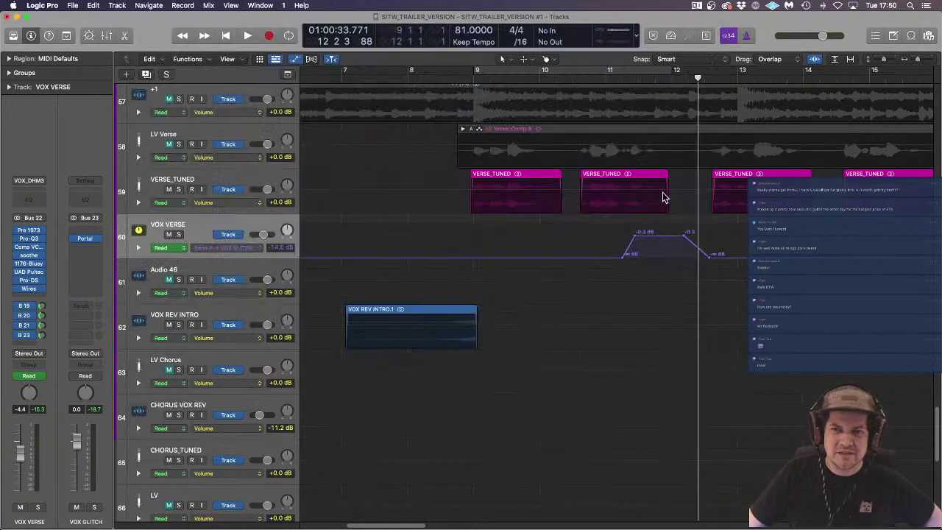
click(598, 77)
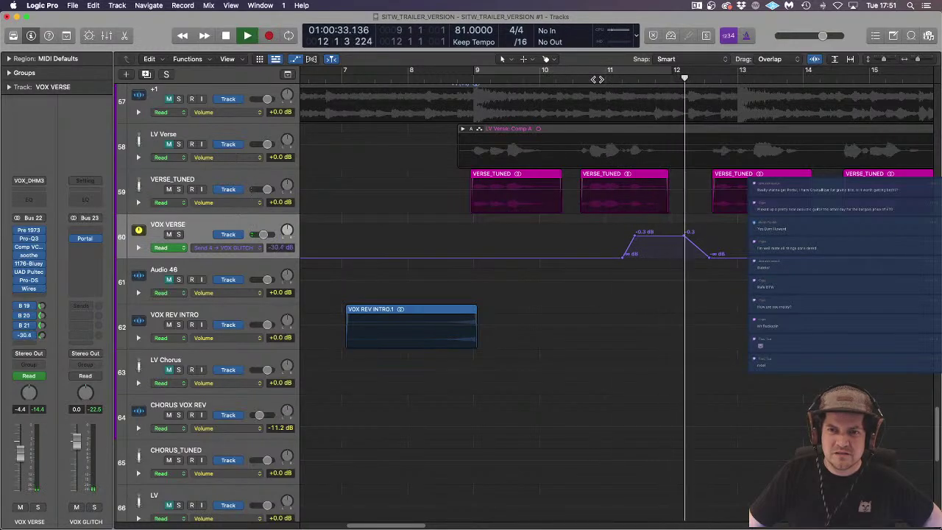
key(space)
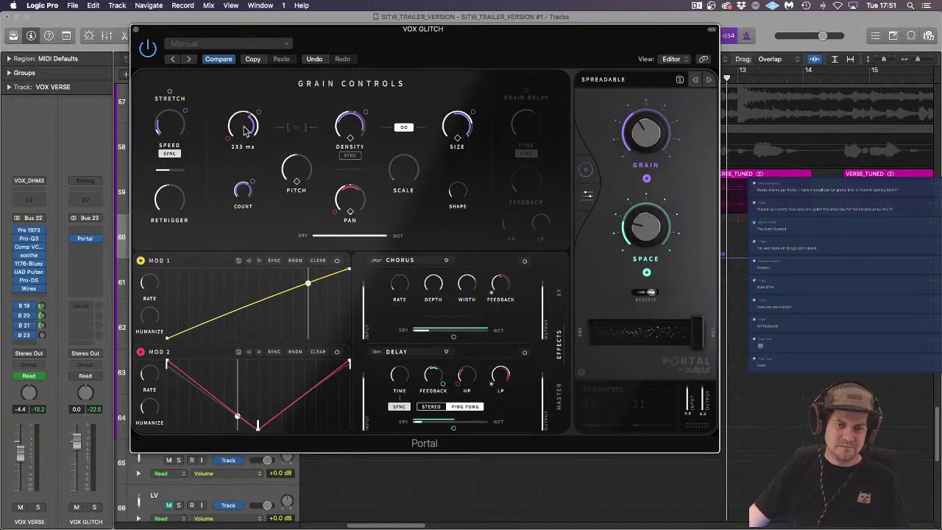
click(135, 31)
Step: Insert a Sample Delay before Portal on the VOX GLITCH aux, with the linked delays at 4500 samples
click(85, 232)
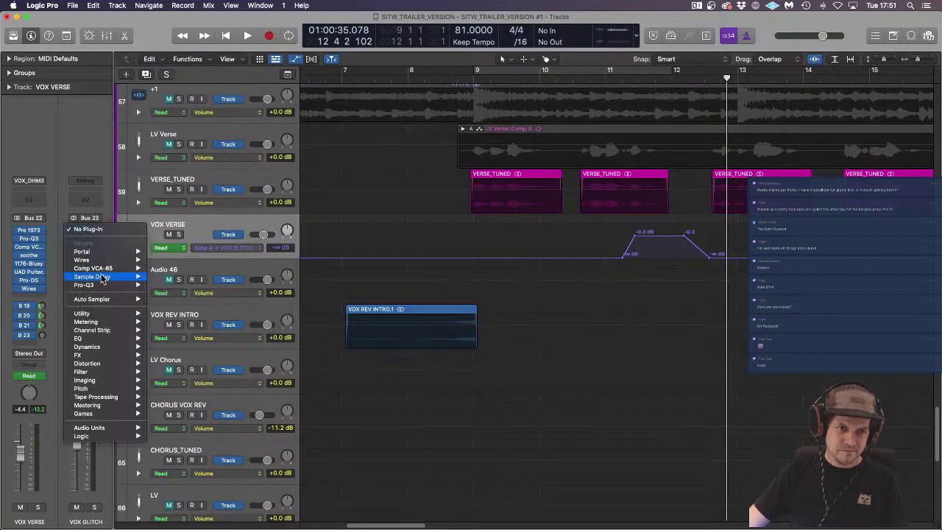
mouse_move(108, 340)
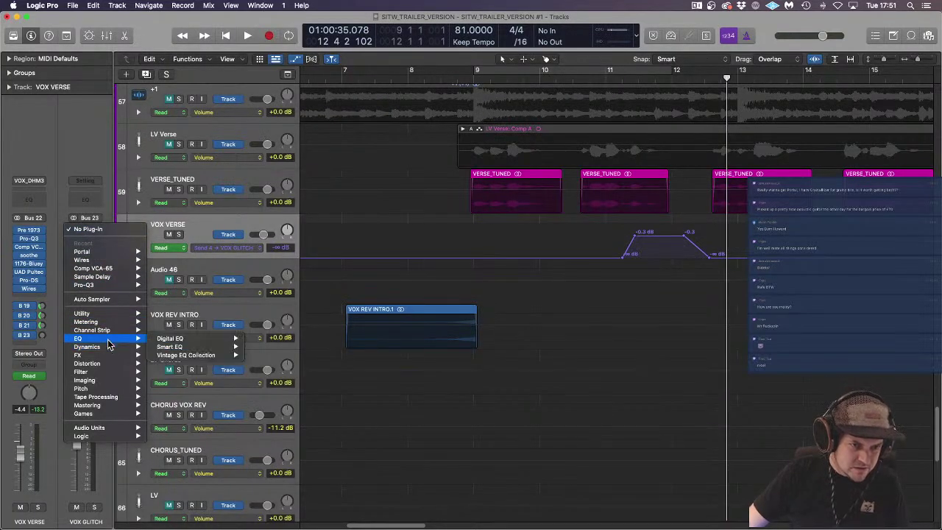
click(52, 291)
click(87, 233)
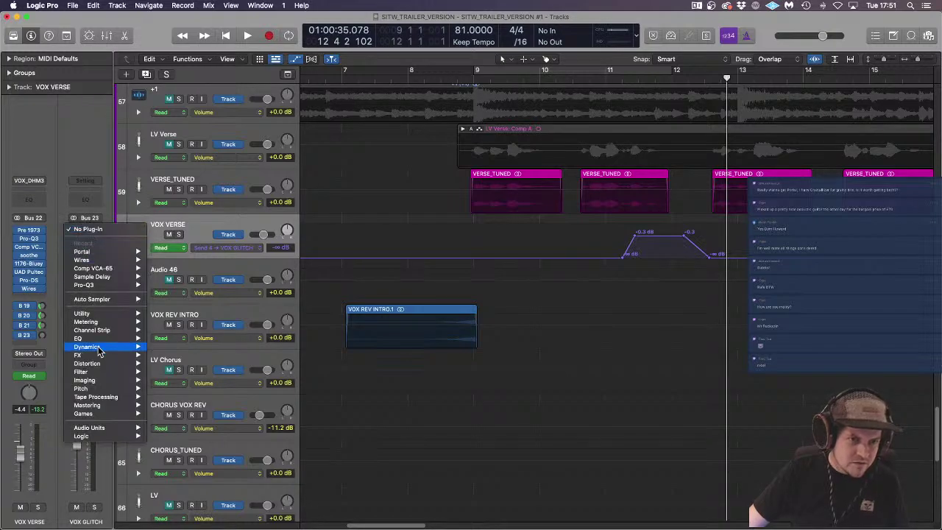
mouse_move(127, 354)
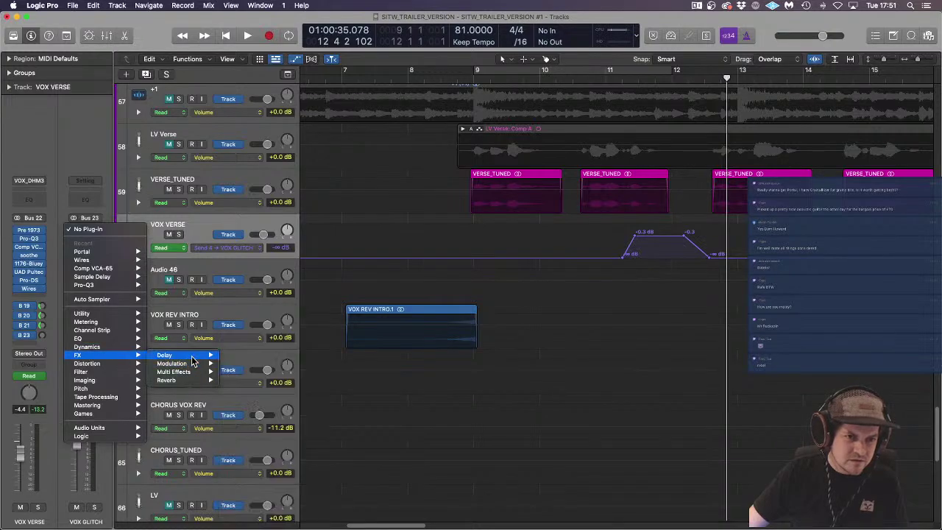
mouse_move(193, 357)
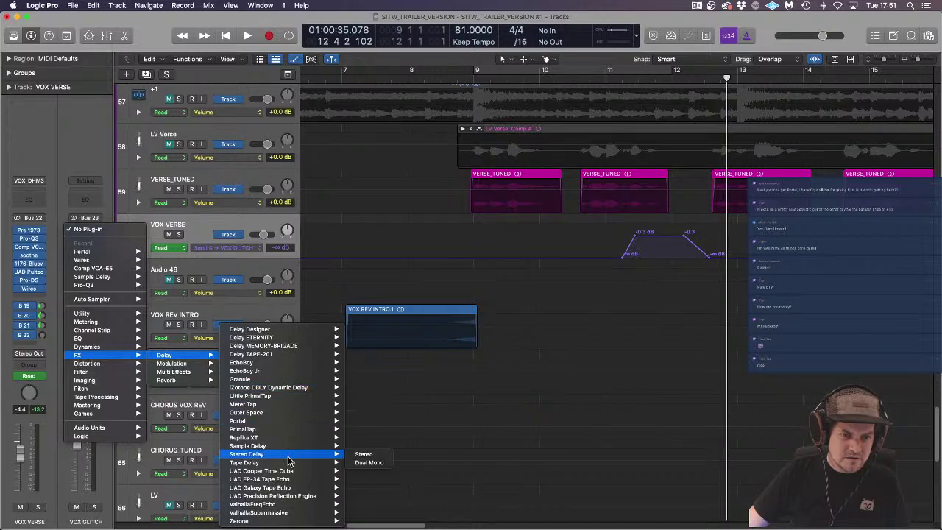
click(360, 446)
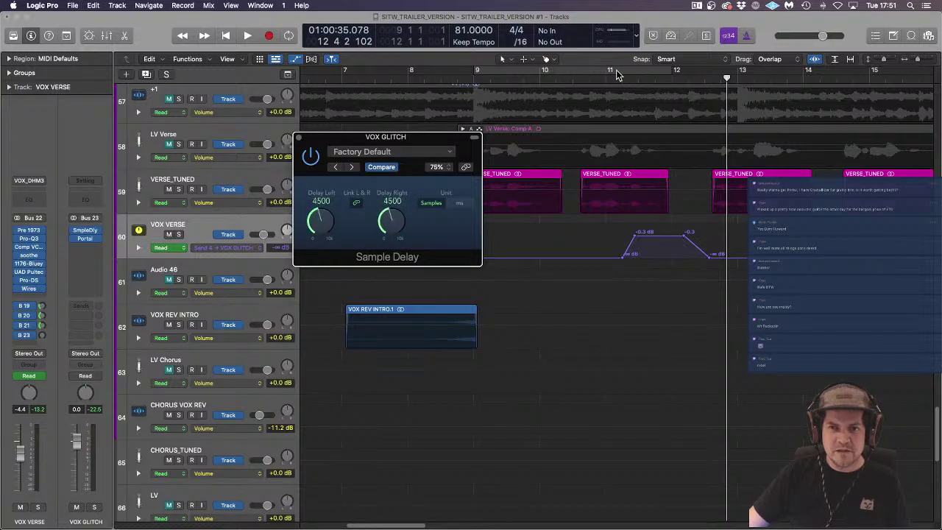
Step: Play the phrase from just before bar 11 while setting both linked sample delays to 6800, and reopen Portal
click(590, 80)
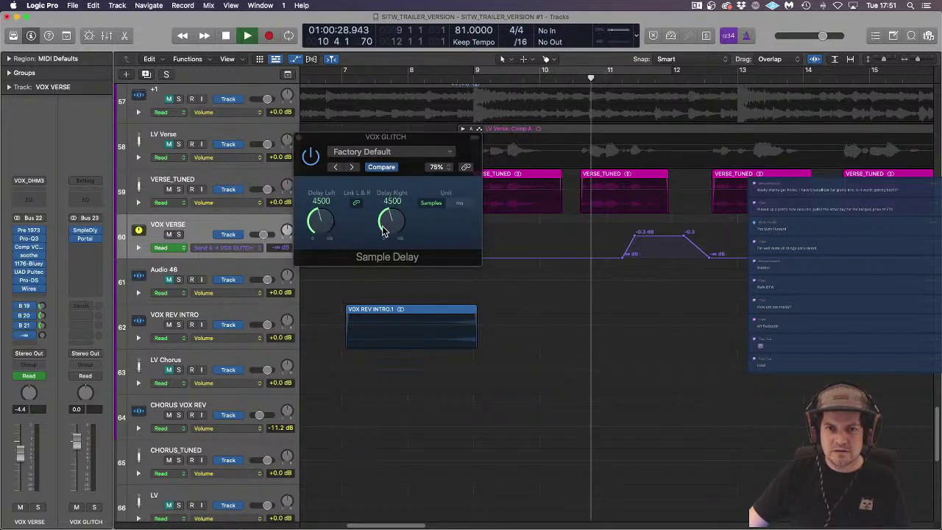
drag(383, 231, 393, 193)
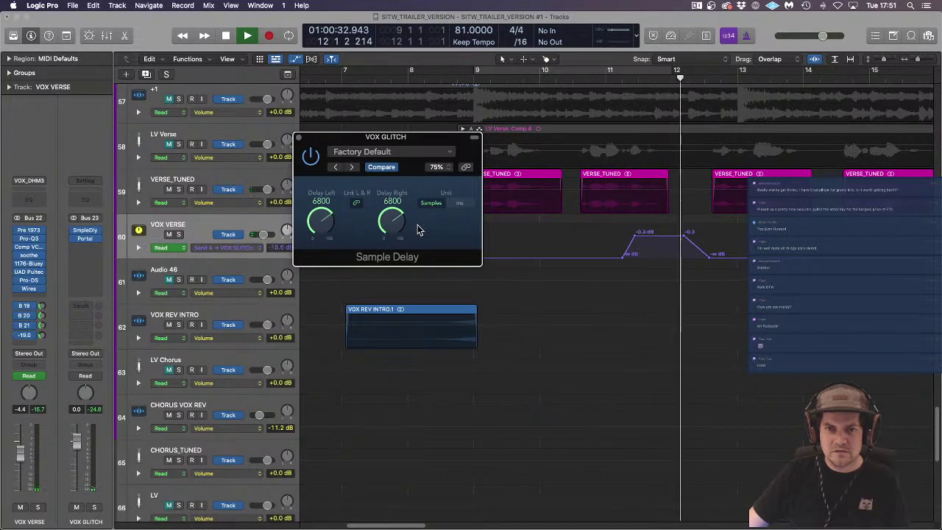
key(space)
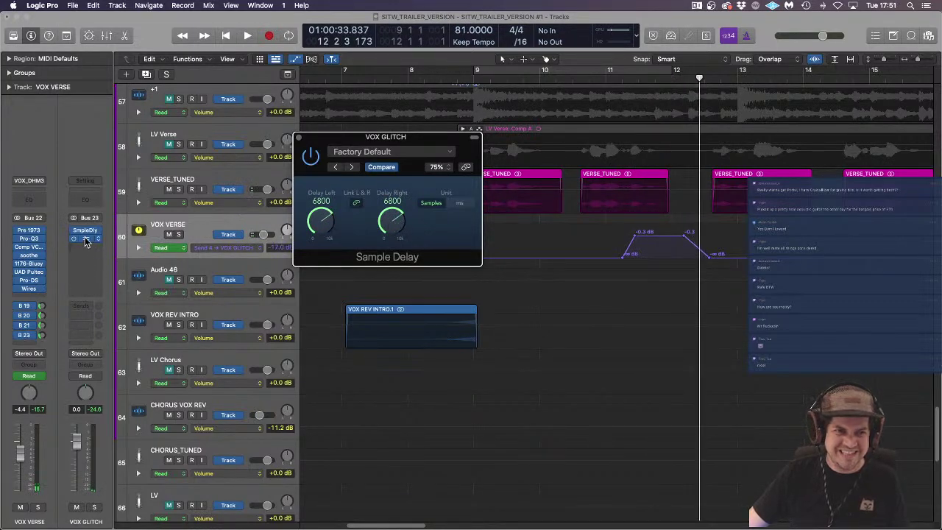
click(86, 240)
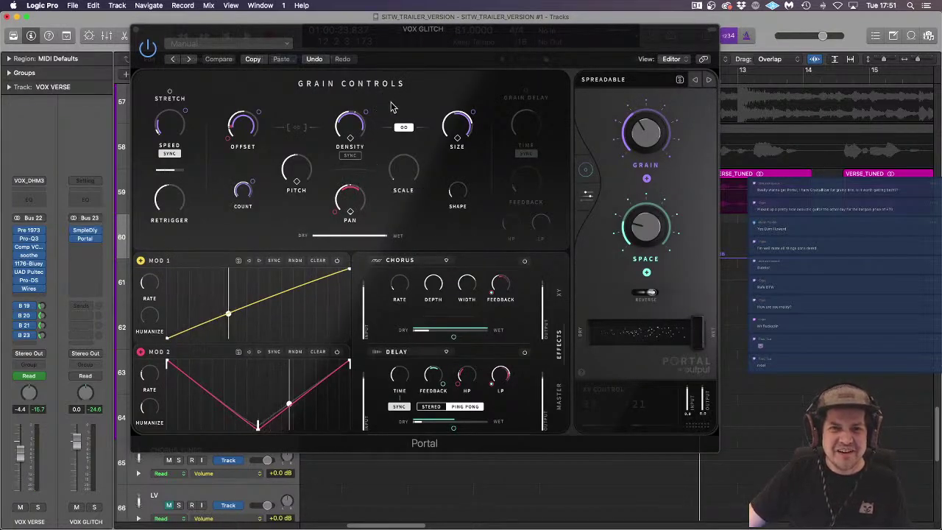
Step: Load Portal's Late Speech vocal preset on VOX GLITCH, and play the phrase in a cycle over bars 11 to 13
click(607, 81)
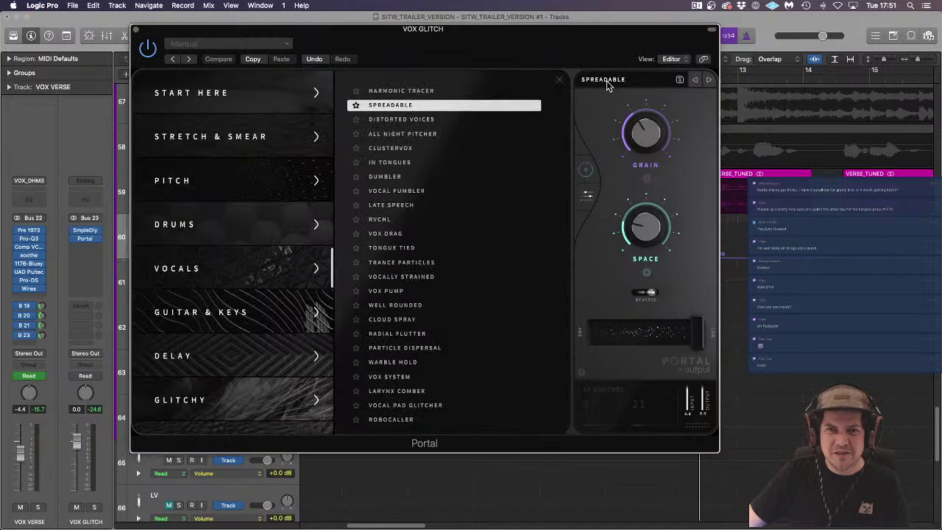
click(413, 204)
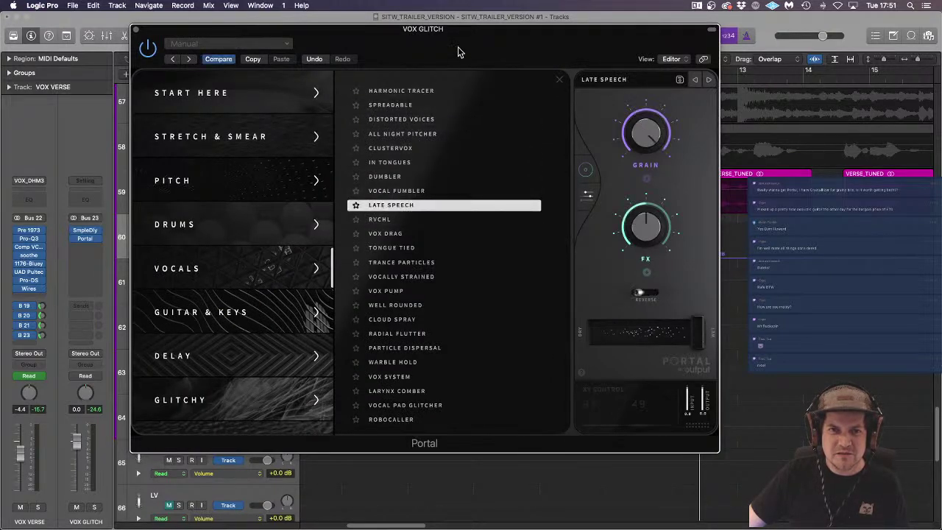
drag(458, 52, 404, 293)
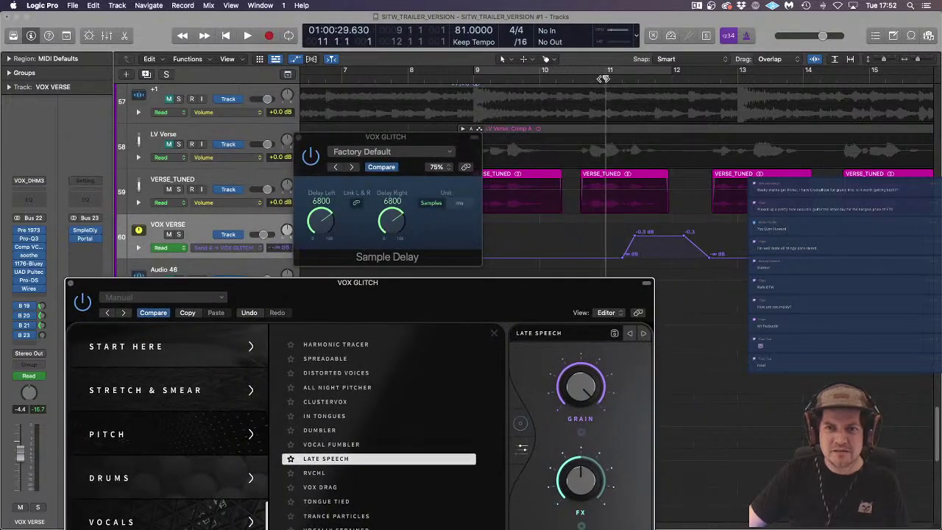
click(603, 79)
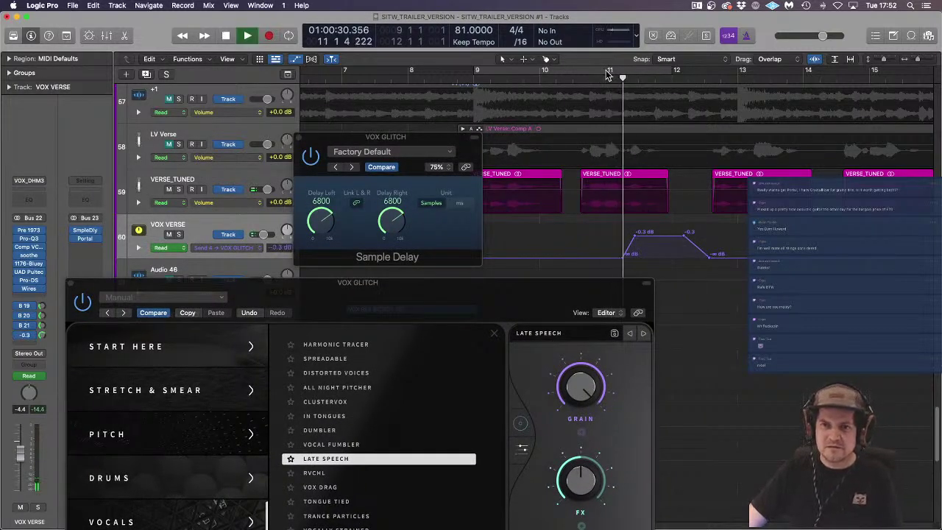
drag(608, 74, 742, 89)
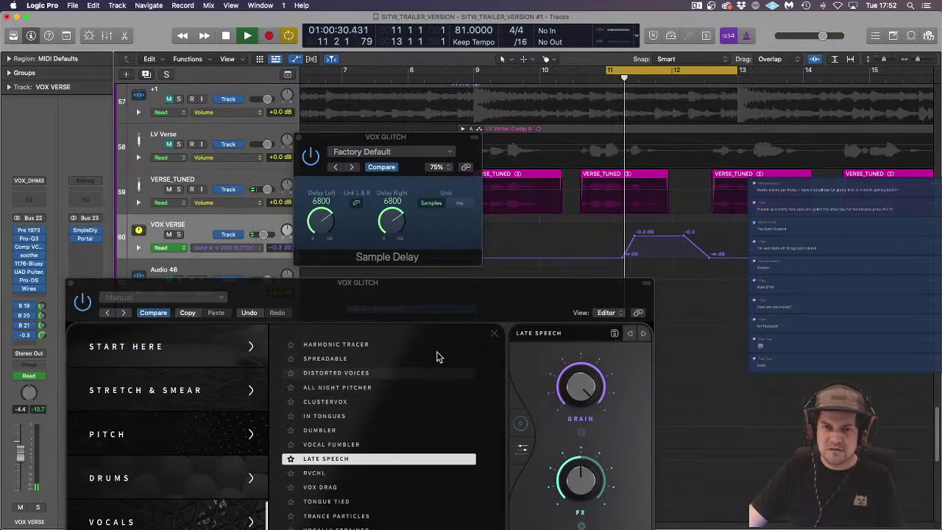
Step: Audition Portal's Vocal Fumbler, Cloud Spray and Particle Dispersal vocal presets, settle on Radial Flutter, and return to its grain controls
drag(463, 288, 421, 92)
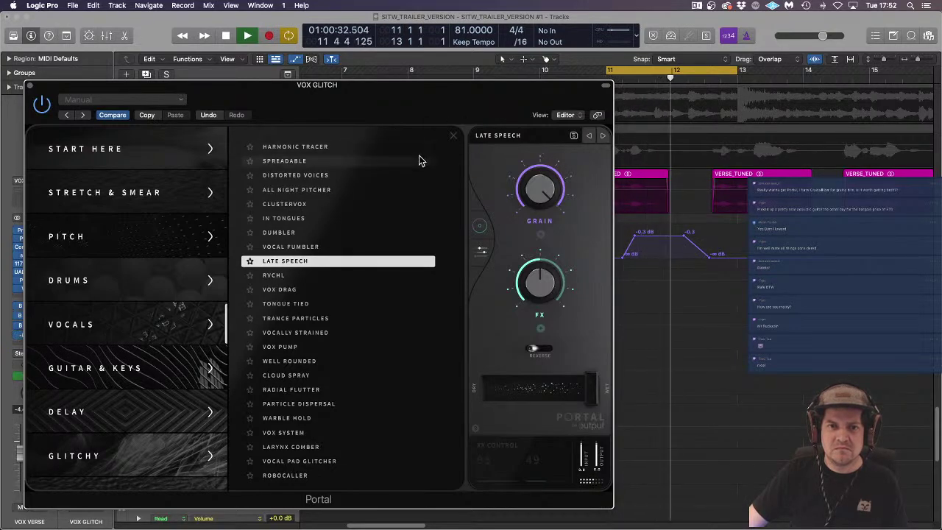
click(368, 248)
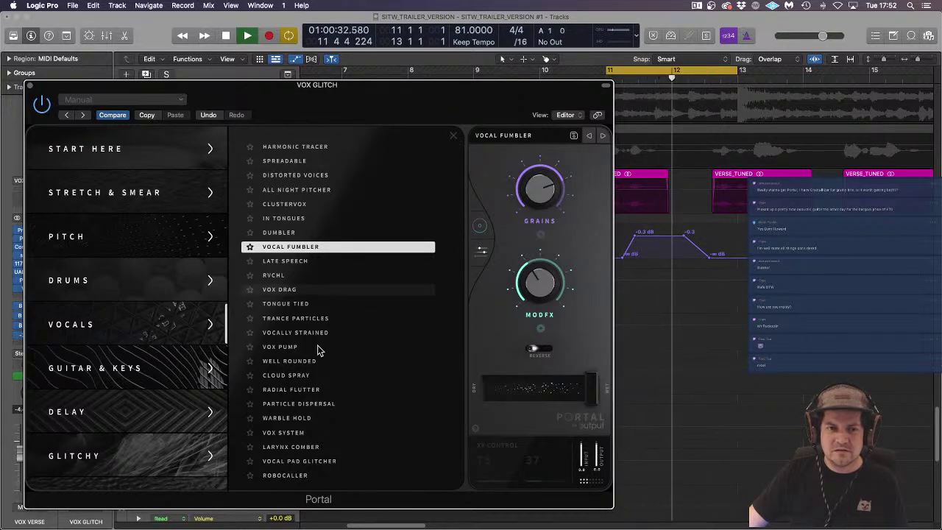
click(354, 377)
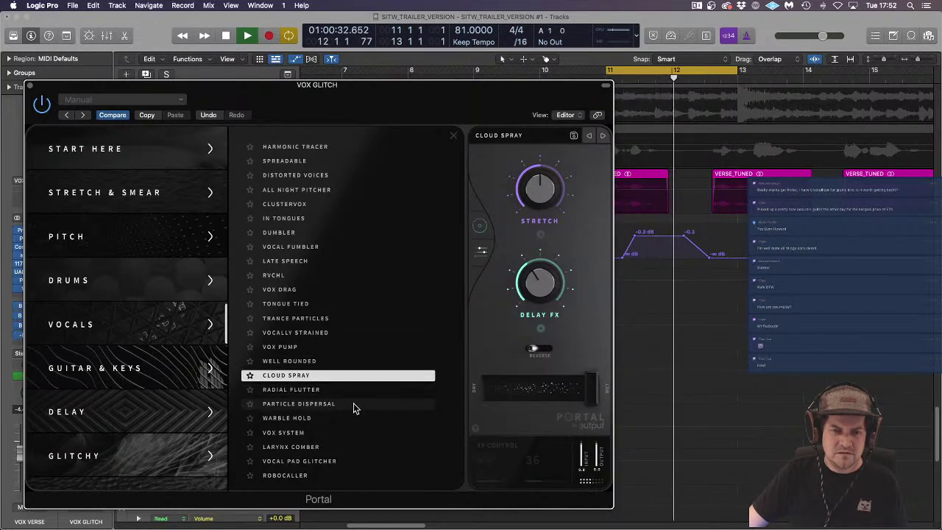
click(353, 404)
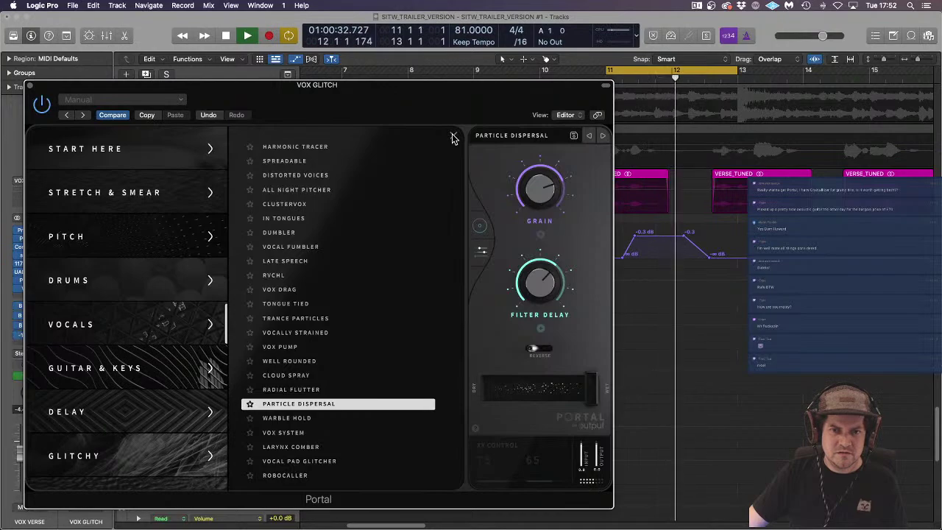
click(378, 391)
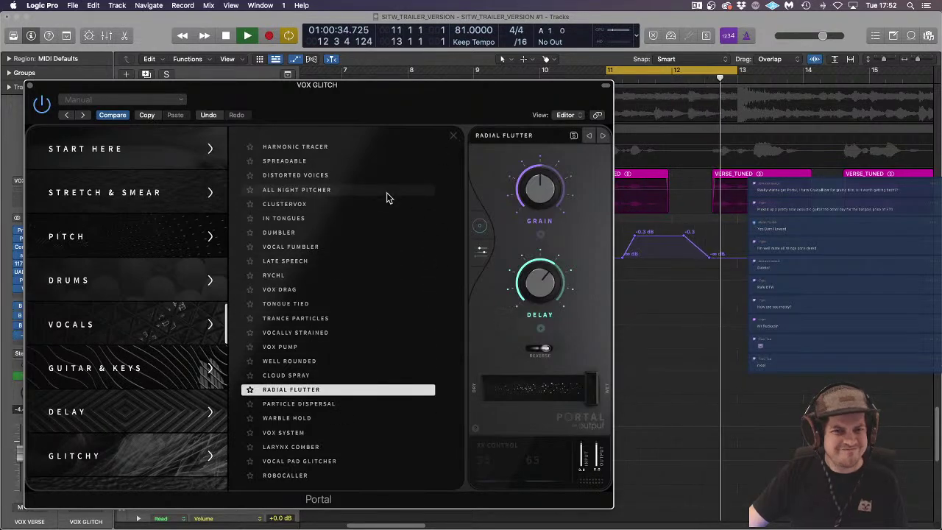
click(363, 376)
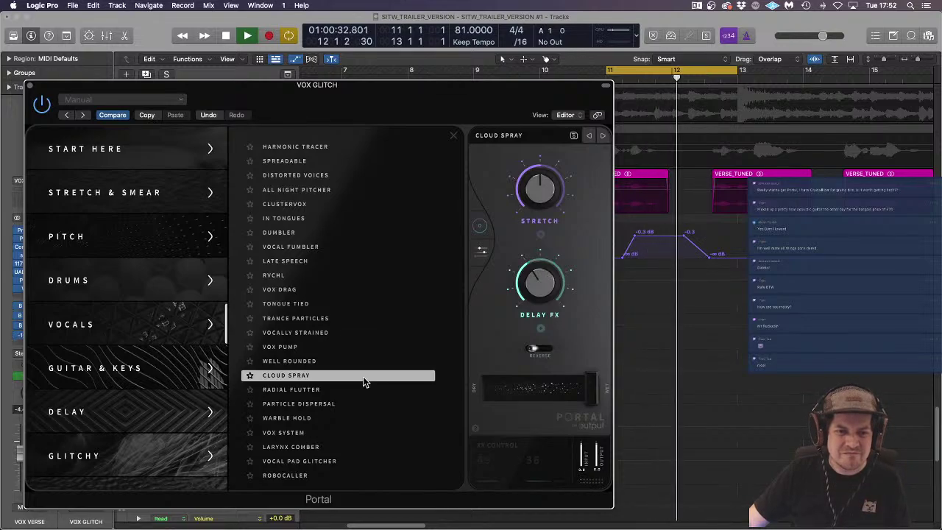
click(361, 385)
click(453, 136)
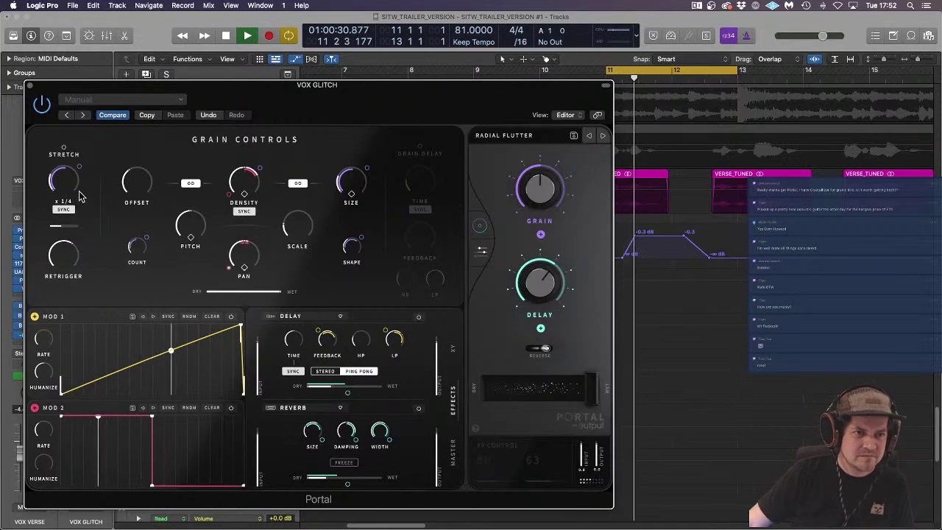
Step: Try Portal's grain retrigger at 1/2 D and at 1 on the Radial Flutter preset while the cycle plays, and stop playback
mouse_move(242, 190)
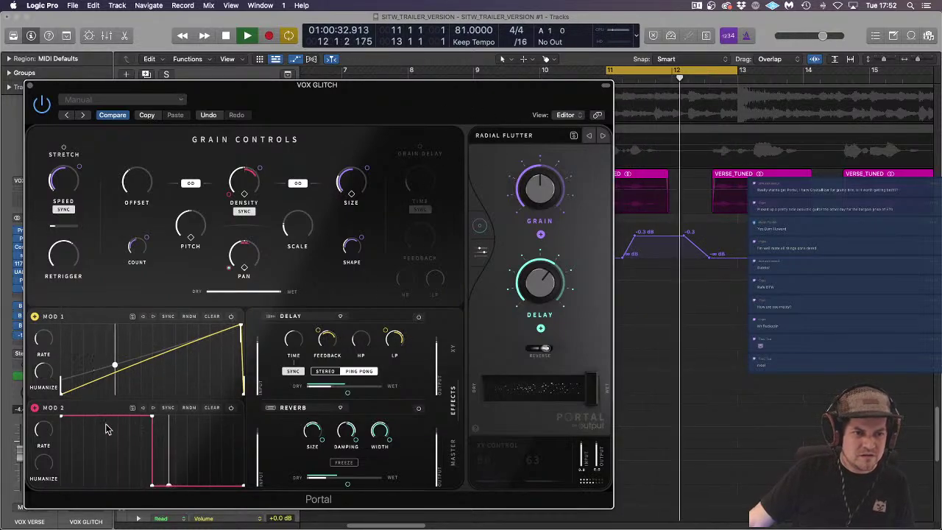
key(space)
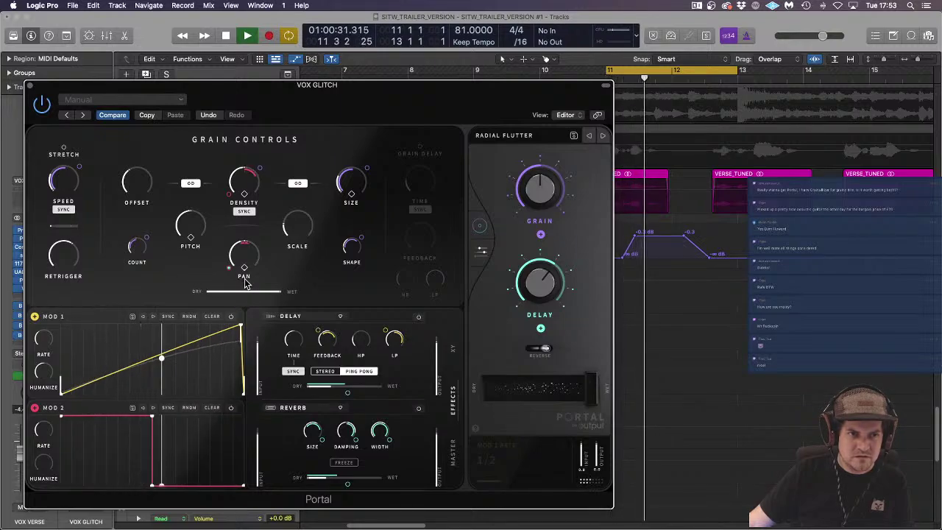
mouse_move(67, 254)
mouse_move(67, 256)
mouse_down()
mouse_move(67, 278)
mouse_move(75, 260)
mouse_move(63, 273)
mouse_up()
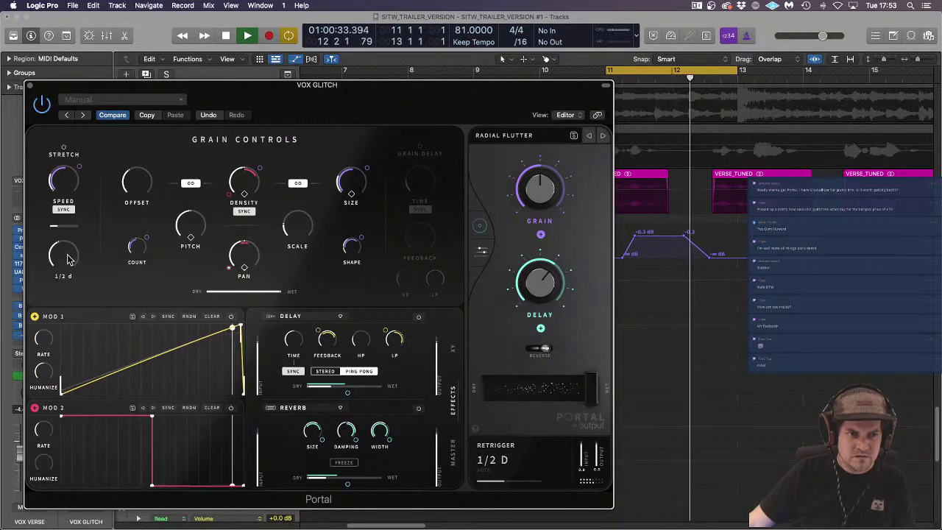
mouse_move(78, 263)
mouse_down()
mouse_move(69, 274)
mouse_move(71, 266)
mouse_up()
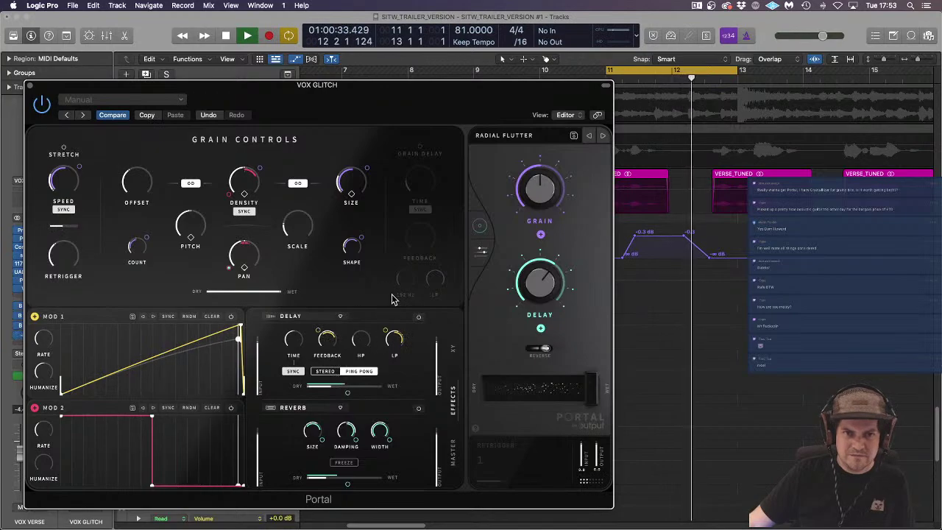
key(space)
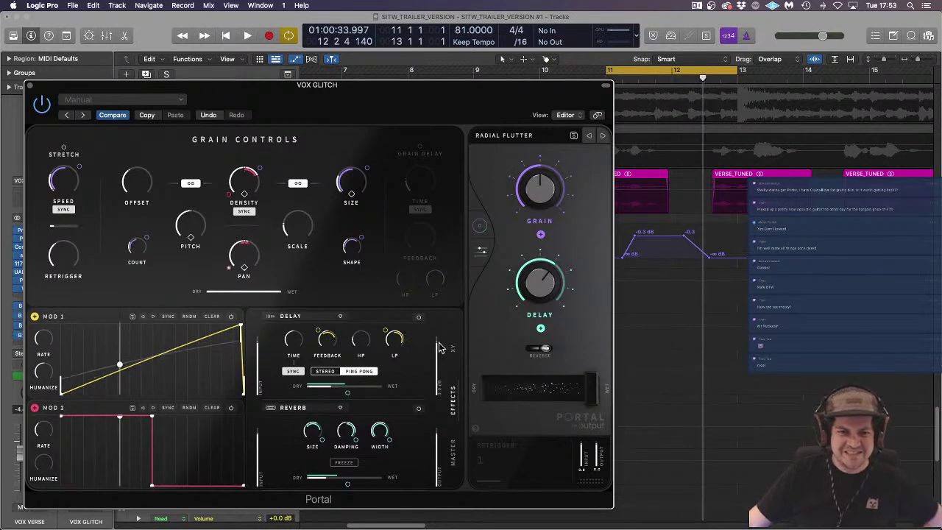
Step: Switch Portal to the Particle Dispersal preset, deepen the grain pan modulation, and set the Mod 2 rate to 1/16 D
click(601, 138)
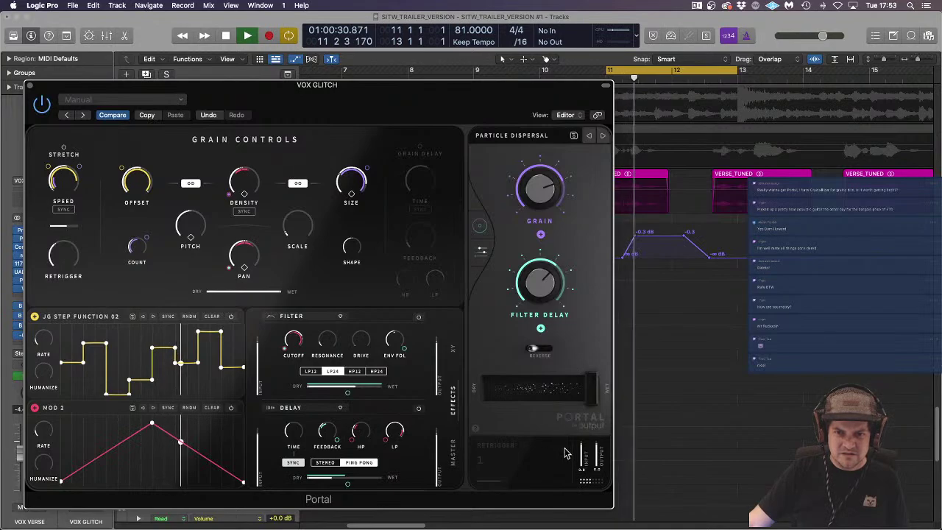
mouse_move(406, 434)
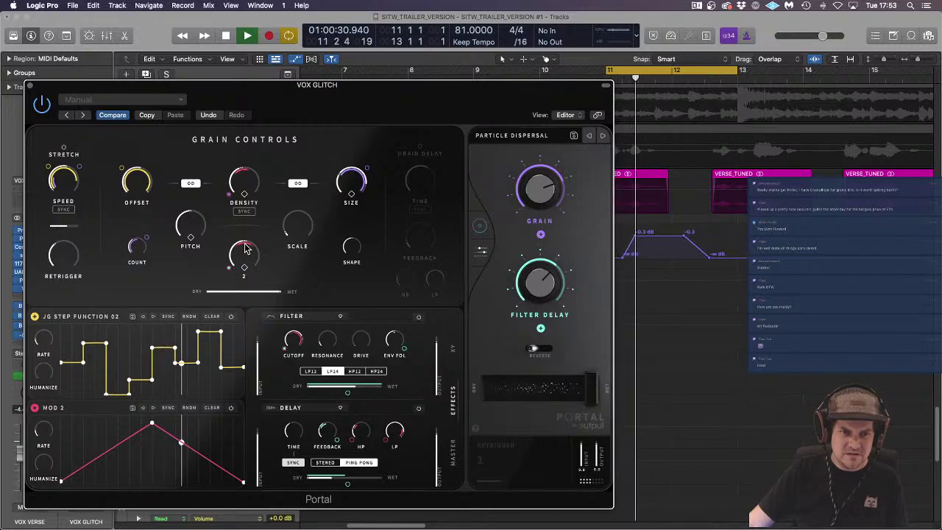
mouse_move(245, 245)
mouse_down()
mouse_move(246, 234)
mouse_move(246, 244)
mouse_up()
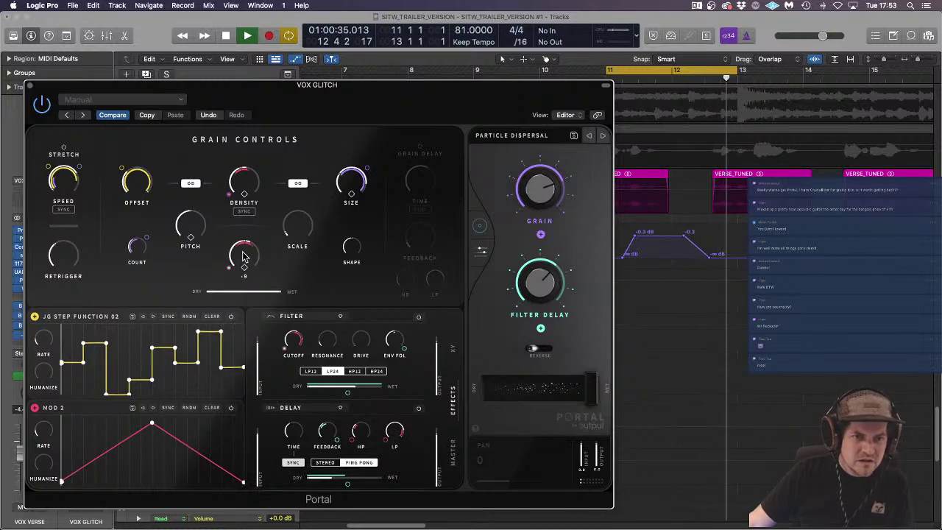
drag(229, 266, 230, 235)
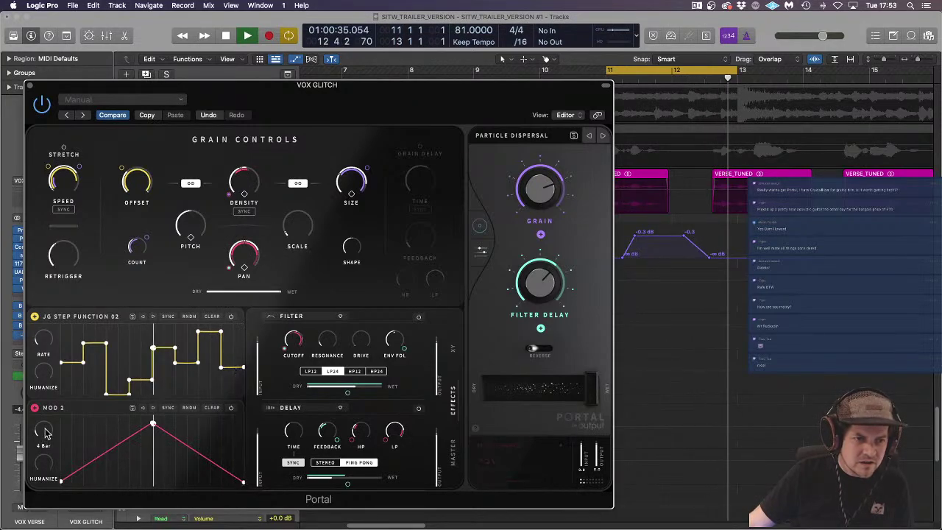
drag(55, 385, 56, 377)
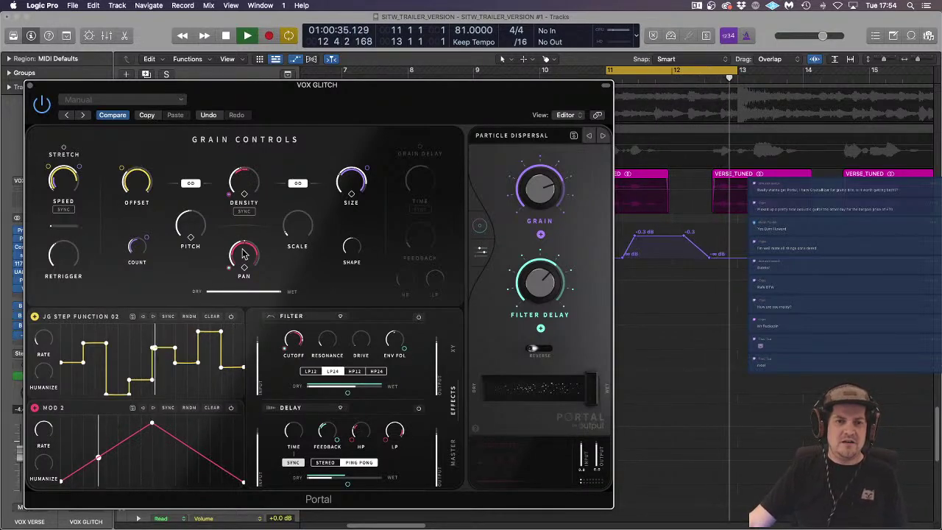
drag(48, 431, 49, 426)
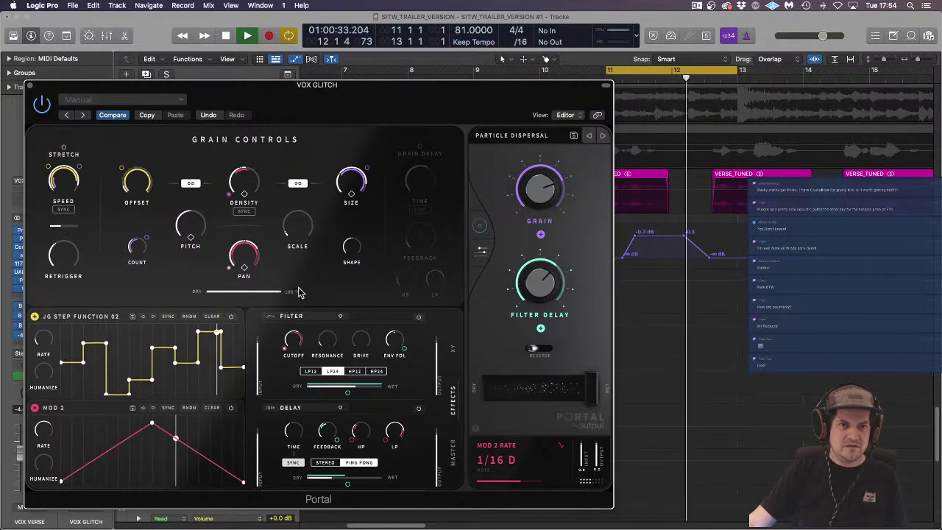
Step: Set Portal's grain density to 86.4 ms, and shift the rise of the VOX GLITCH send automation on VOX VERSE slightly past bar 11
click(297, 184)
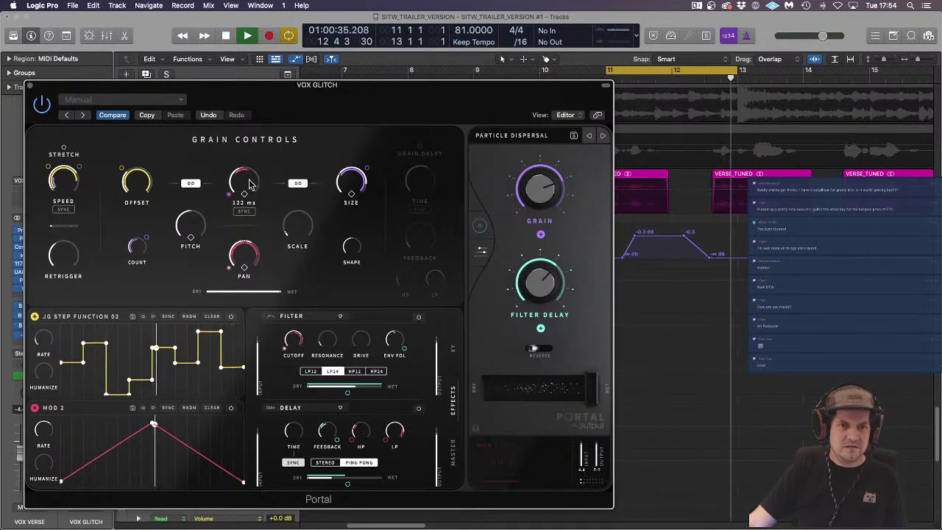
drag(247, 180, 247, 173)
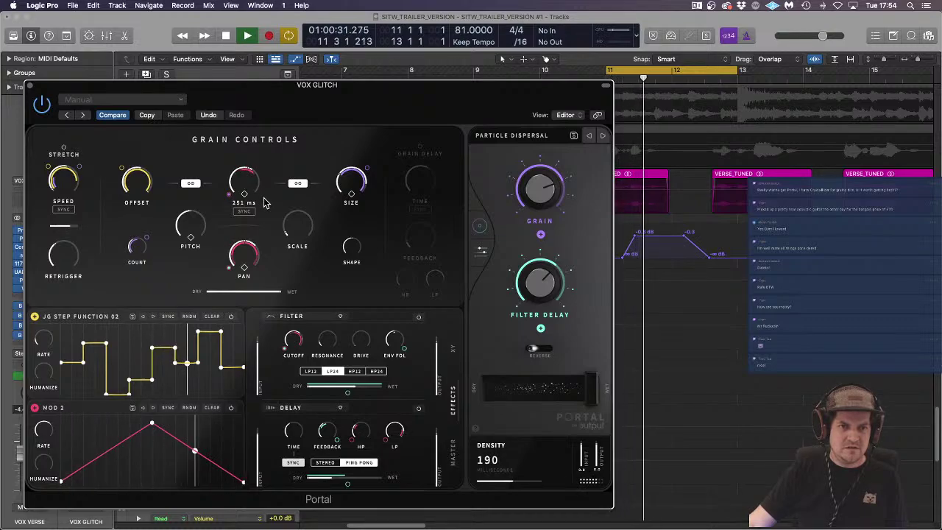
mouse_move(237, 183)
mouse_down()
mouse_move(239, 208)
mouse_move(240, 198)
mouse_up()
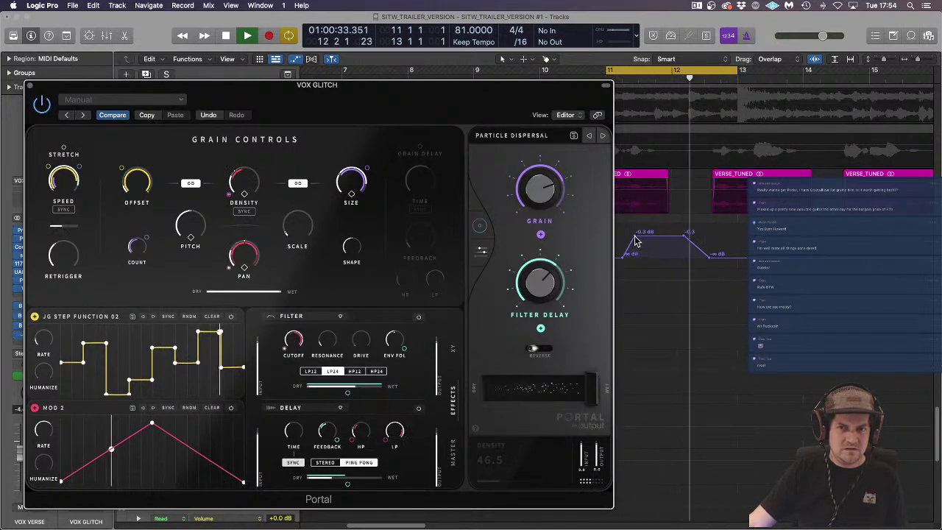
drag(634, 237, 627, 259)
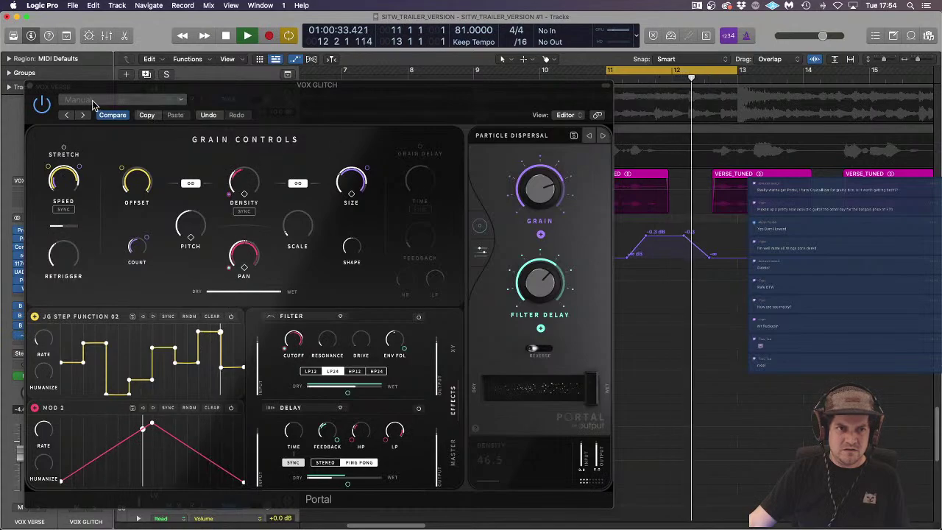
click(44, 430)
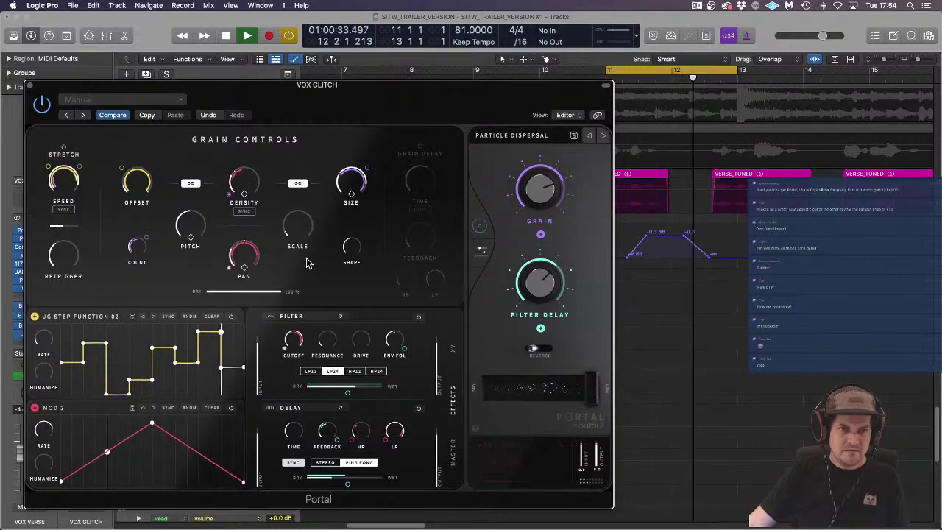
mouse_move(254, 186)
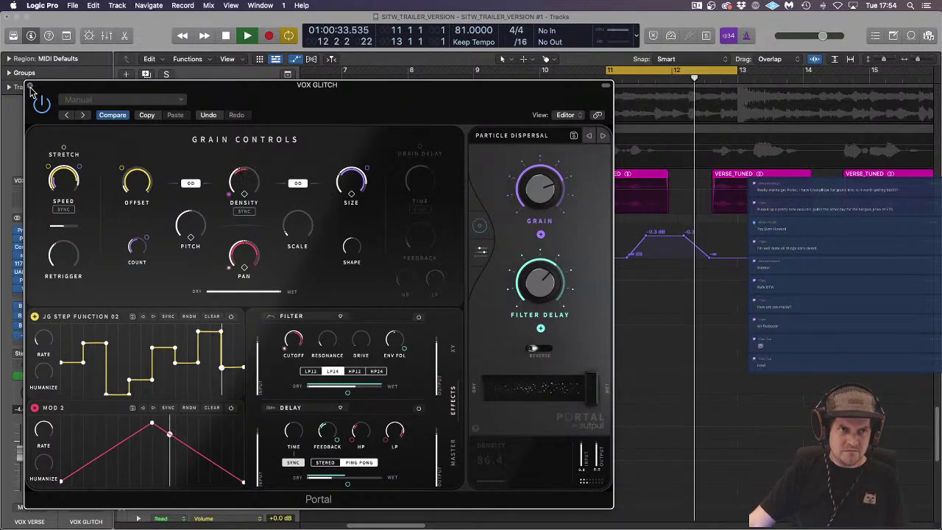
Step: Stop playback, and close the Portal and Sample Delay windows
click(30, 86)
key(space)
click(299, 139)
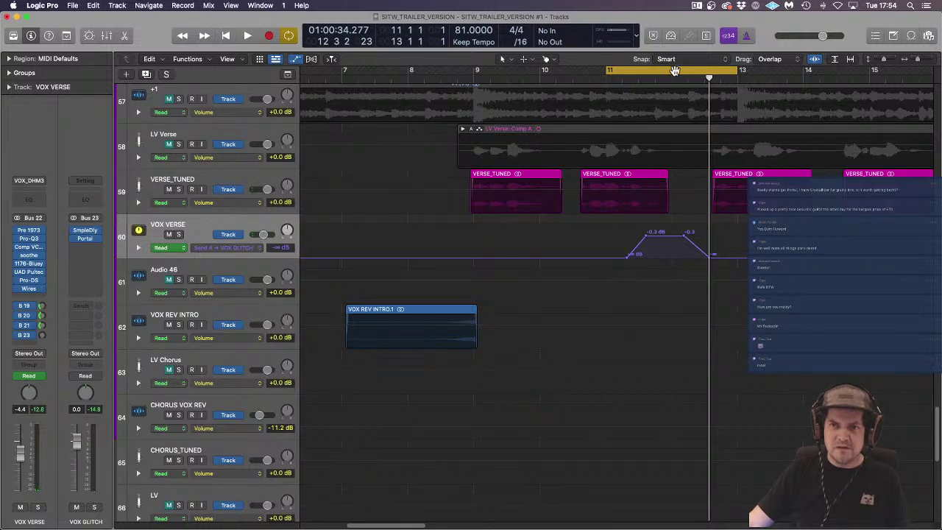
Step: Copy the VOX GLITCH send automation shape on VOX VERSE from bars 11–12 to about bars 15–16
drag(625, 240, 736, 288)
click(678, 256)
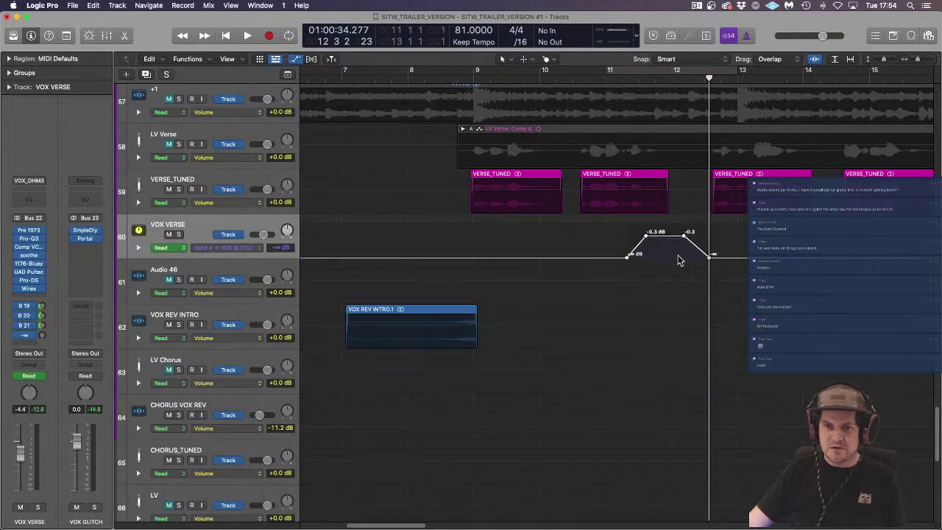
drag(672, 242, 870, 241)
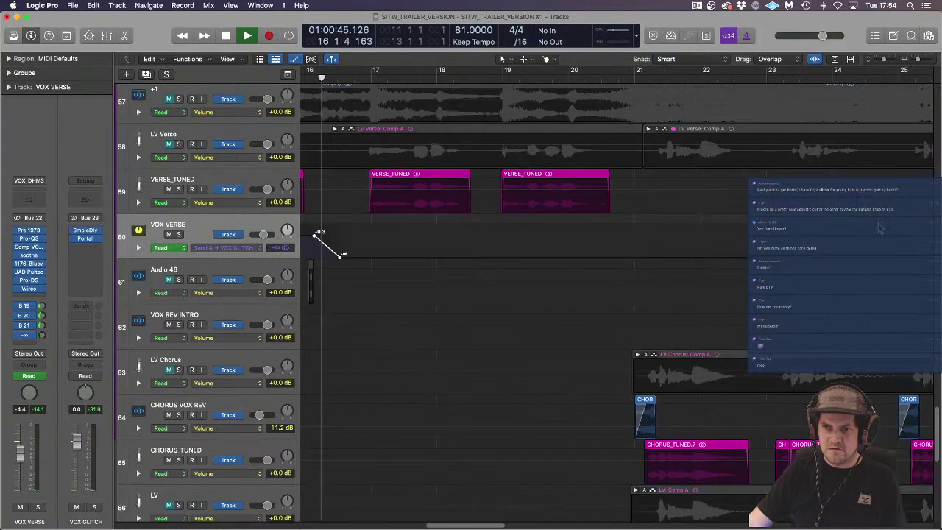
Step: Play the verse from just after bar 9 to hear both automated glitch sends
key(super+Left)
key(super+Left)
key(super+Left)
key(super+Left)
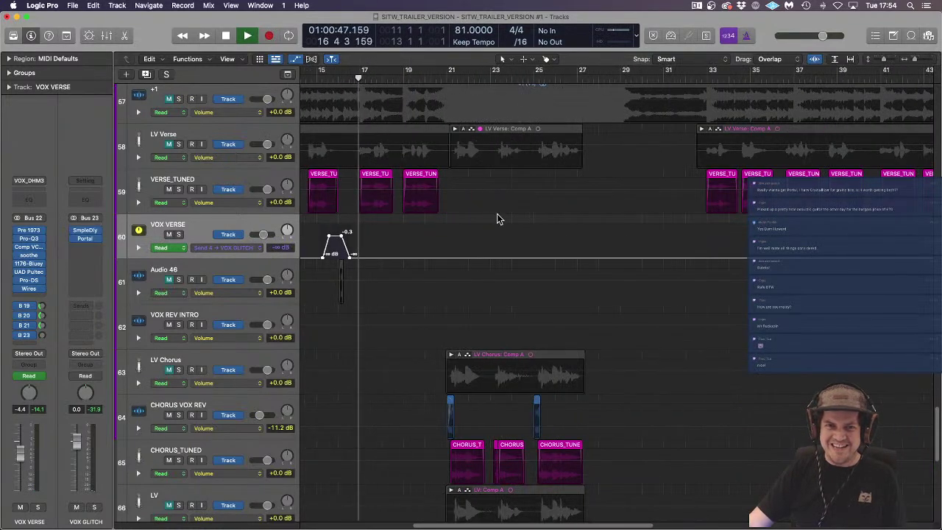
scroll(494, 232, left, 5)
scroll(489, 221, up, 1)
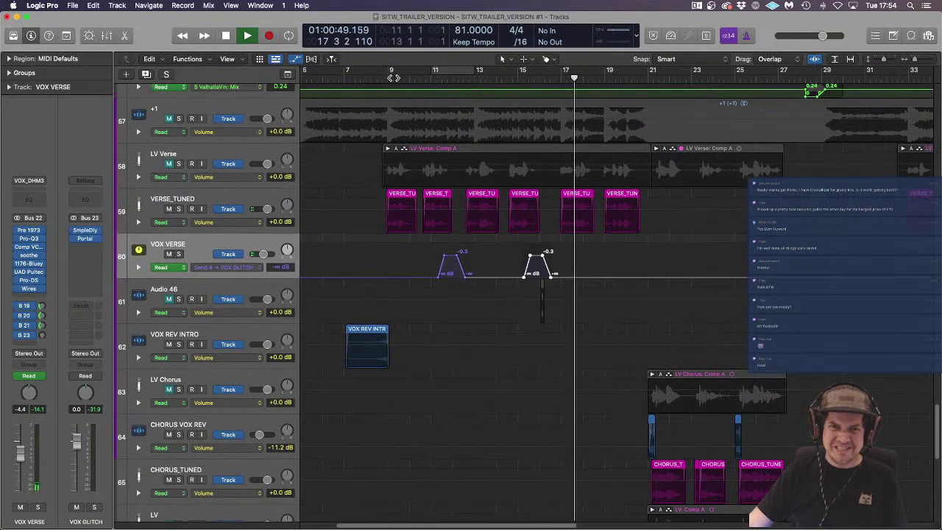
click(399, 77)
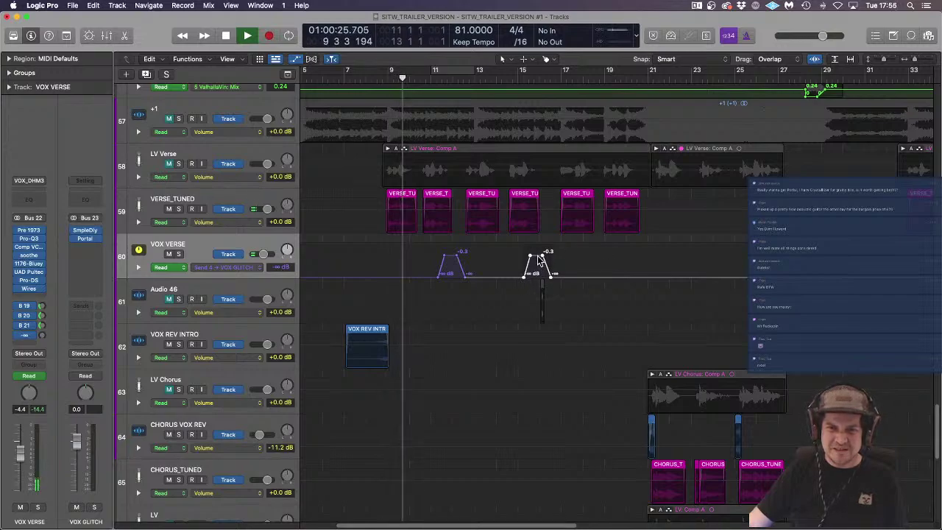
Step: Copy the VOX GLITCH send shape to about bars 18–19 on VOX VERSE, and nudge that copy and the bar 11 shape slightly earlier
drag(538, 257, 592, 266)
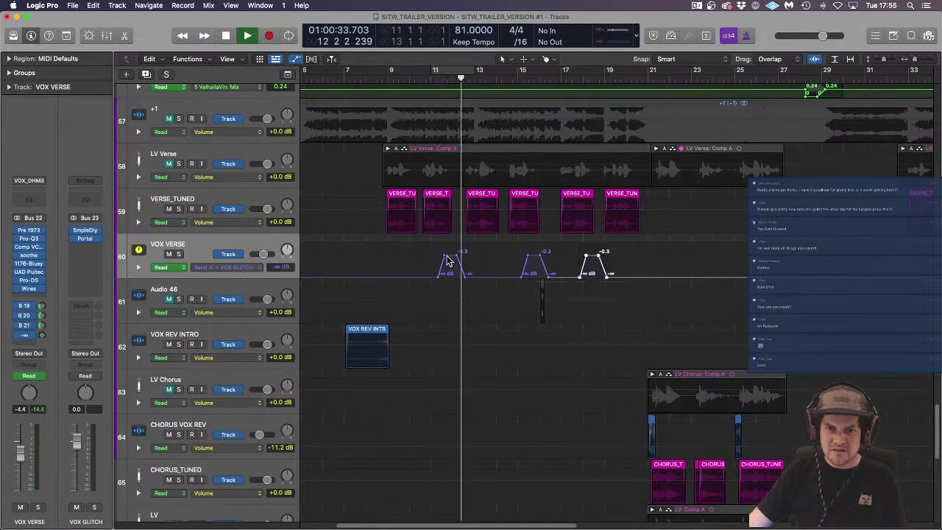
drag(439, 247, 469, 289)
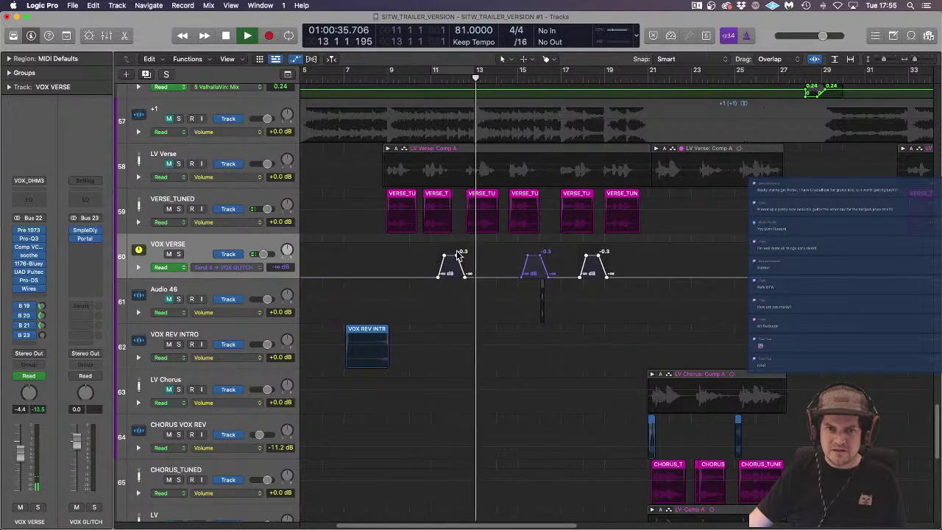
click(452, 257)
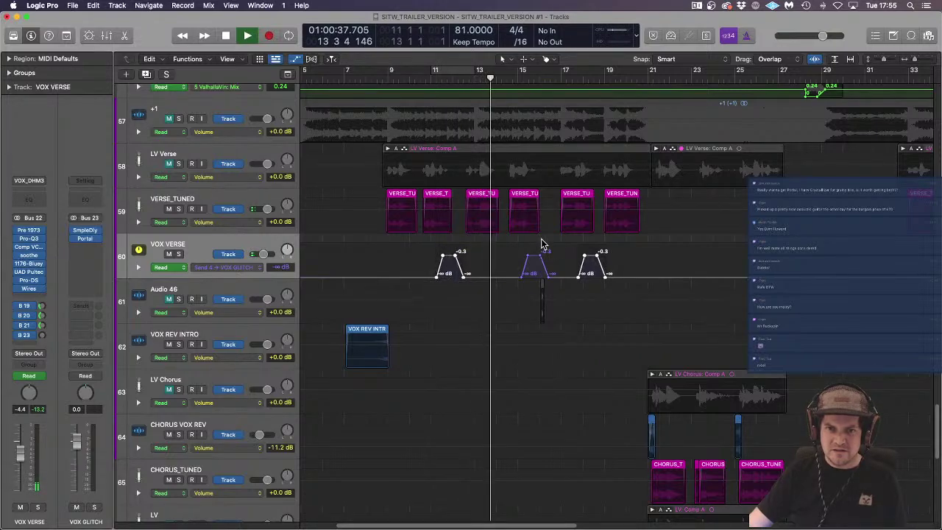
click(585, 241)
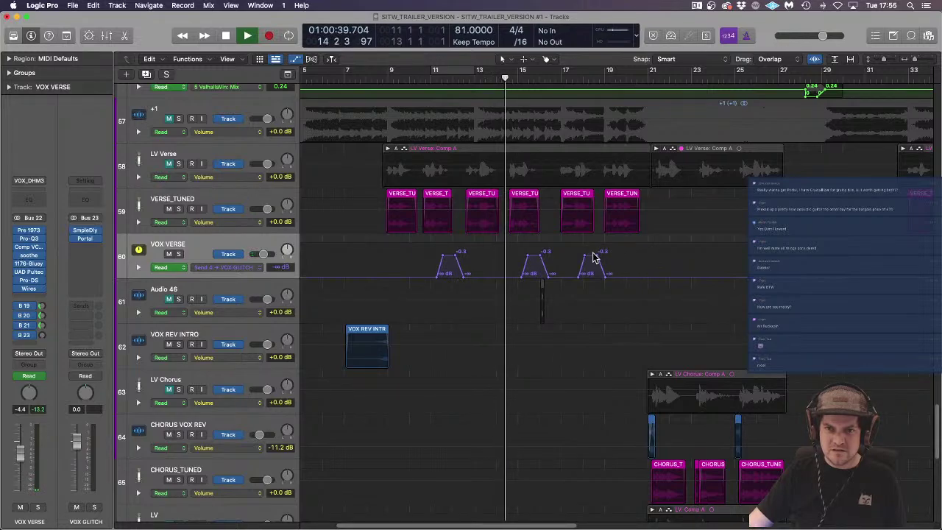
drag(579, 243, 635, 265)
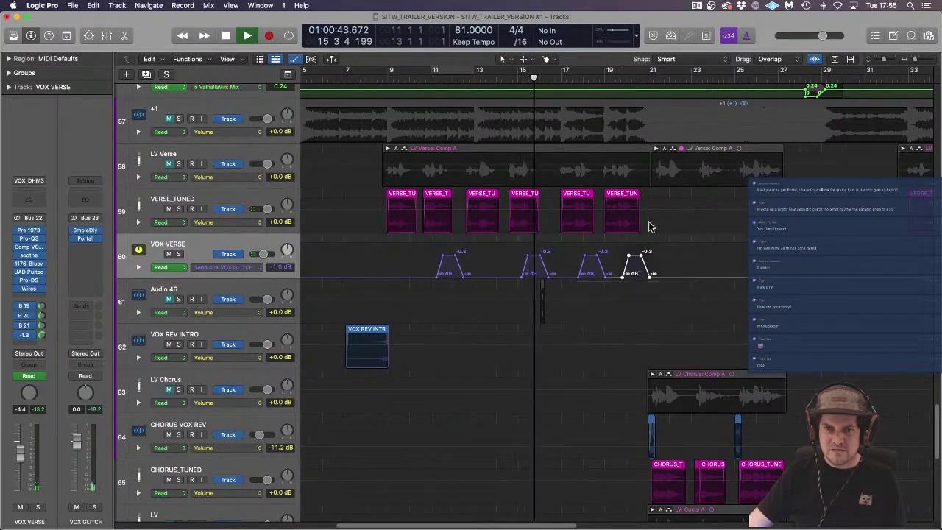
click(668, 243)
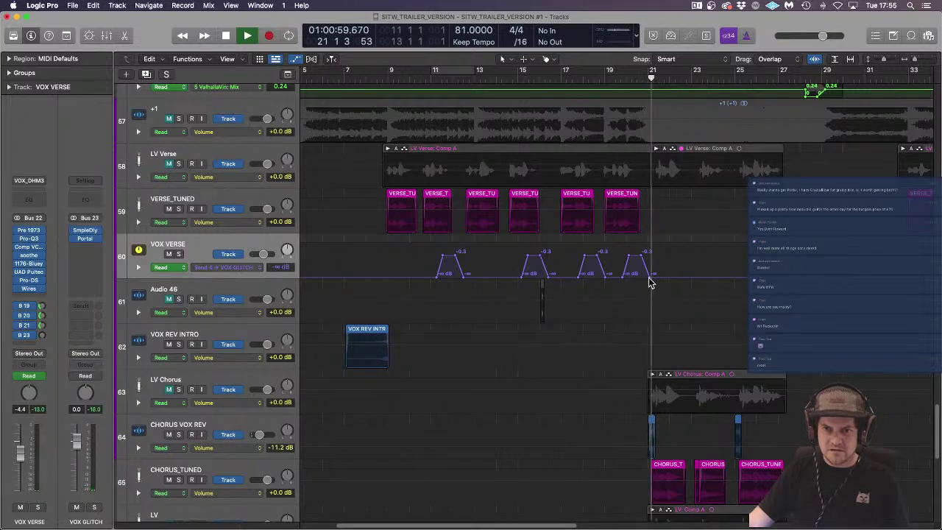
drag(651, 278, 621, 277)
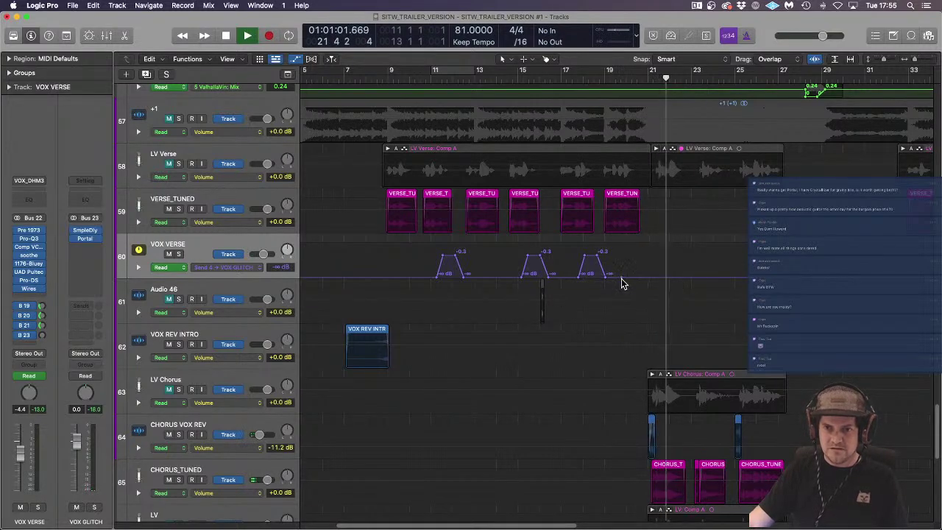
Step: Stop playback, and set the ValhallaVintageVerb mix on the VOX BV aux to 14.4%
key(space)
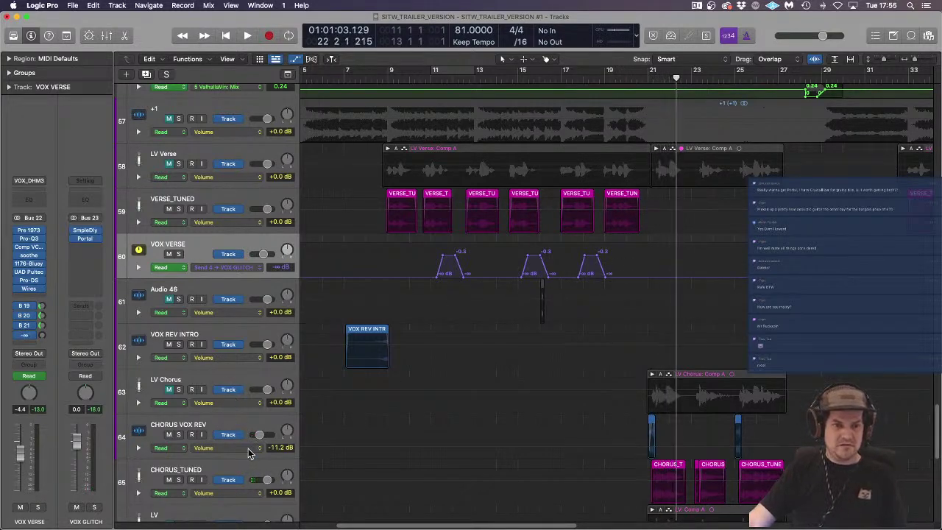
click(227, 473)
scroll(691, 381, down, 8)
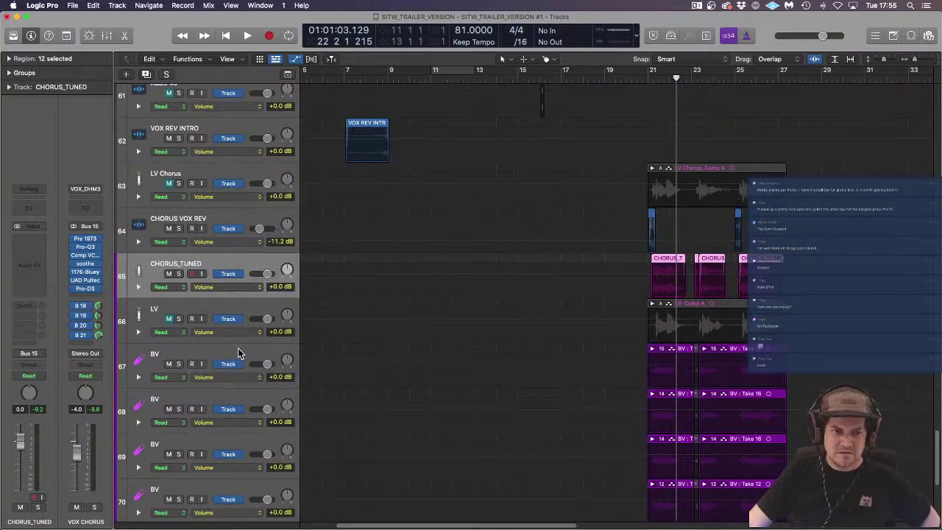
click(238, 354)
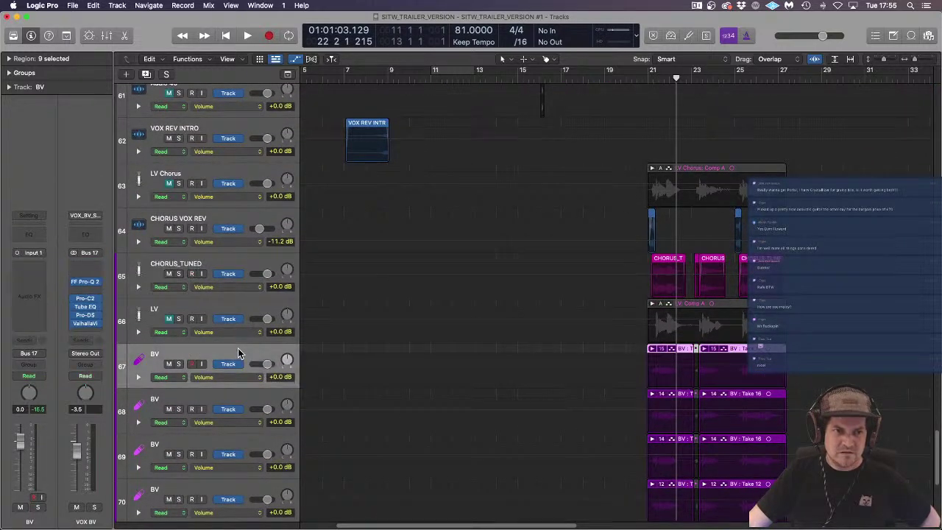
click(89, 329)
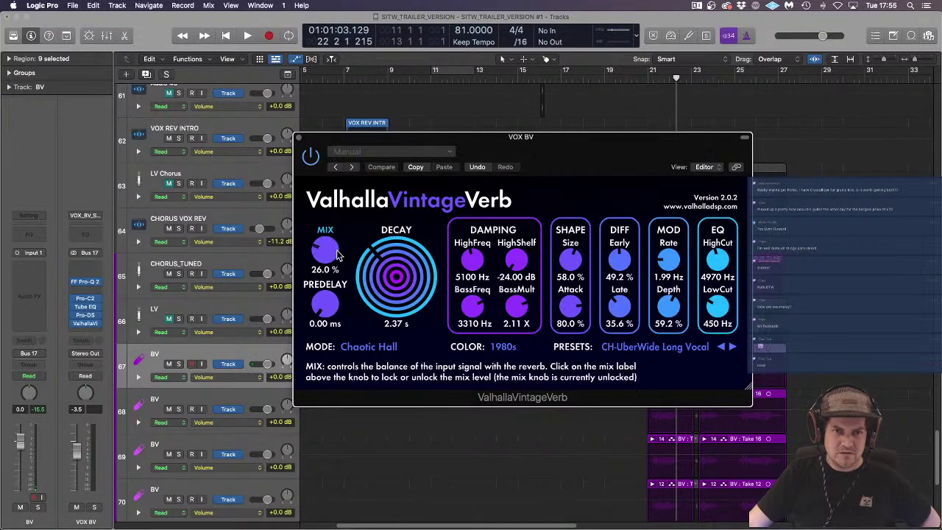
drag(326, 250, 336, 268)
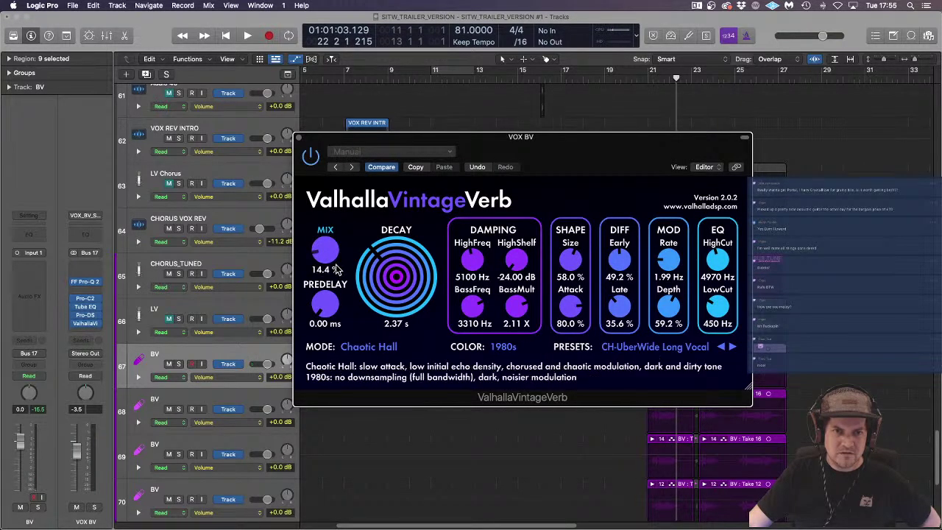
click(298, 139)
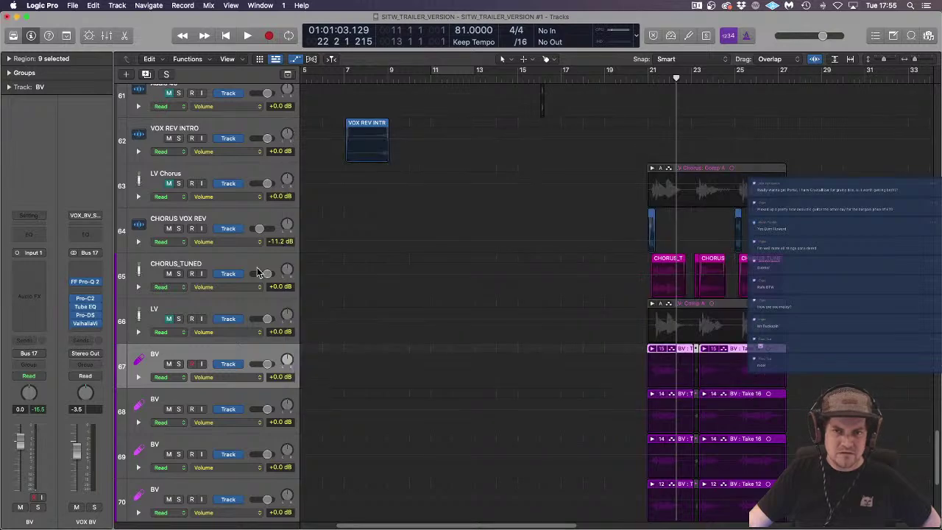
Step: Adjust the VOX VERB BIG send level on VOX CHORUS, and play the chorus from just past bar 20
click(229, 264)
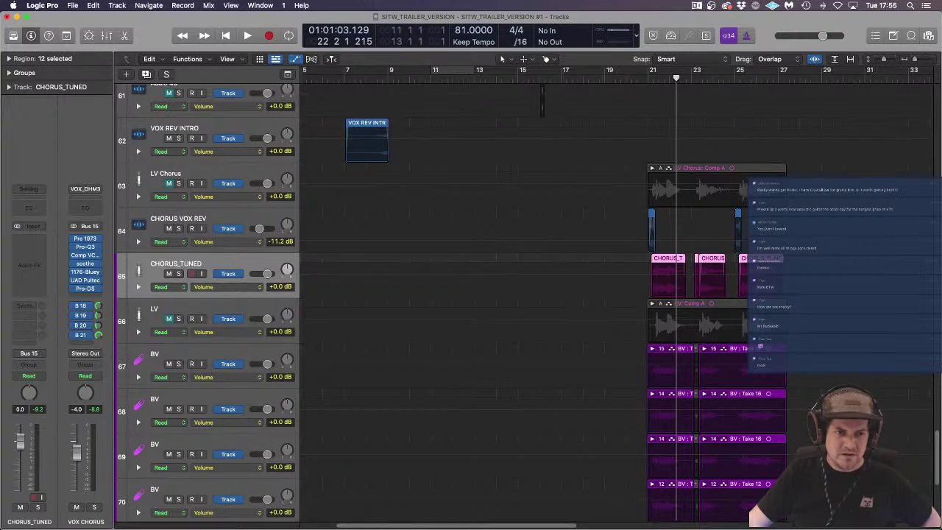
scroll(309, 250, down, 6)
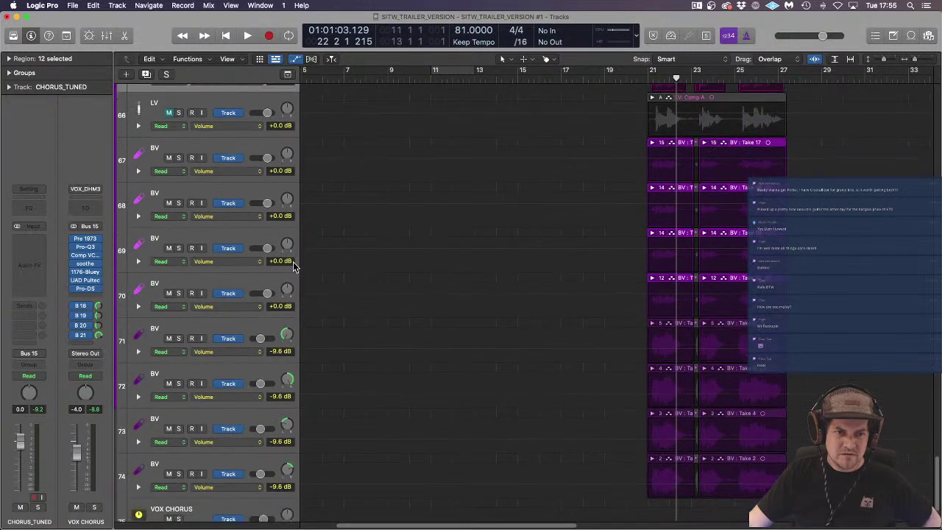
click(296, 60)
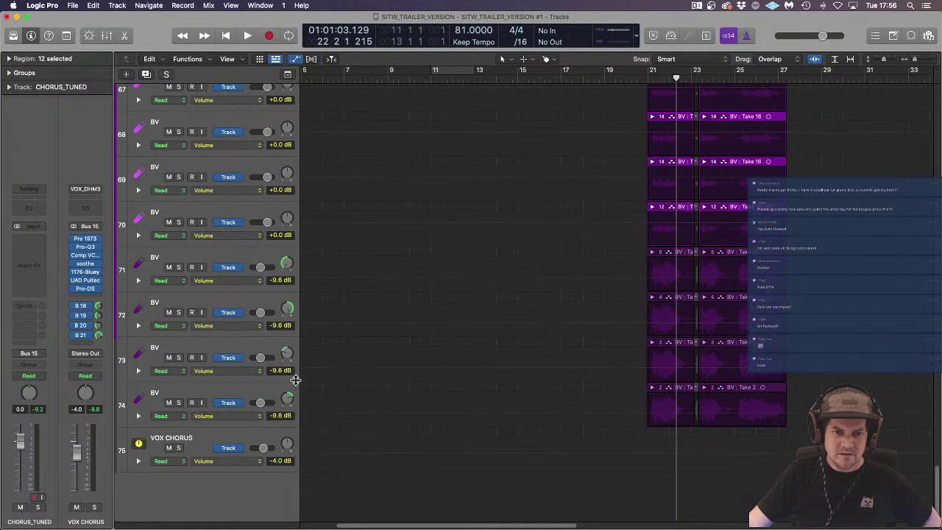
click(236, 462)
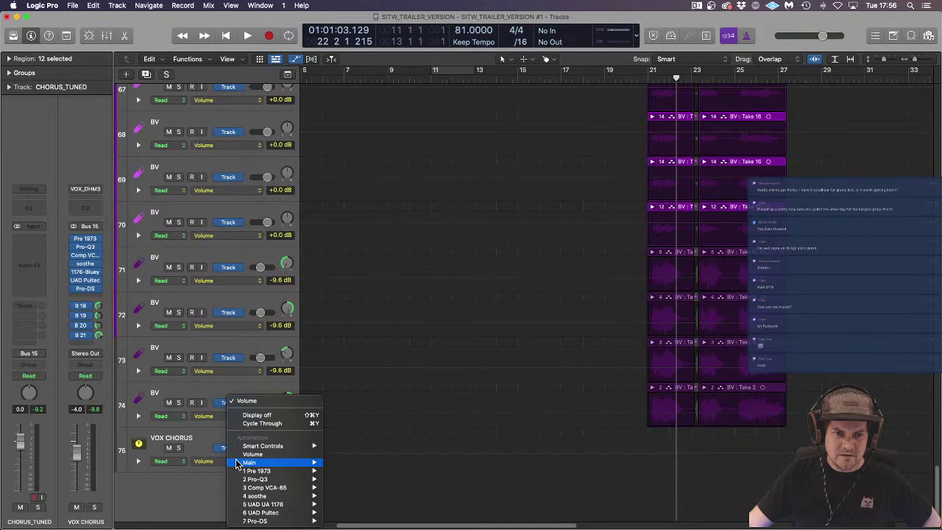
click(200, 490)
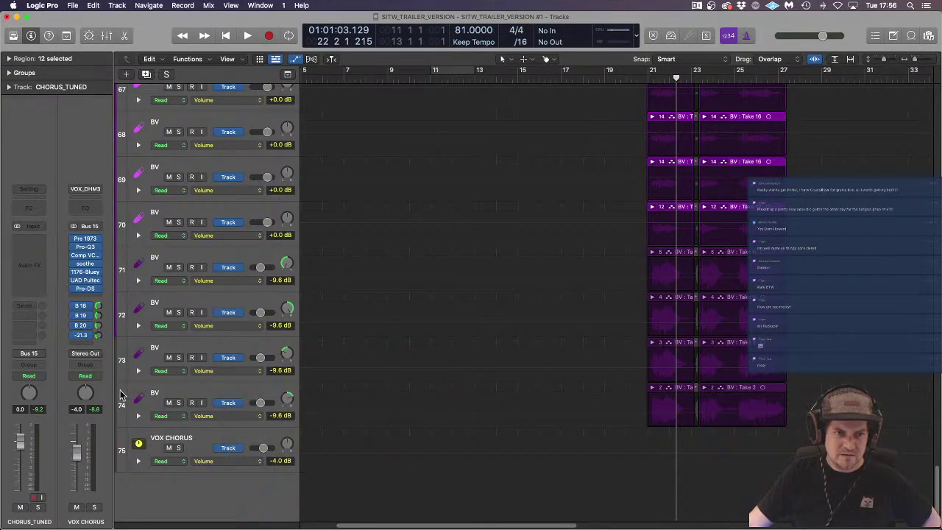
click(639, 81)
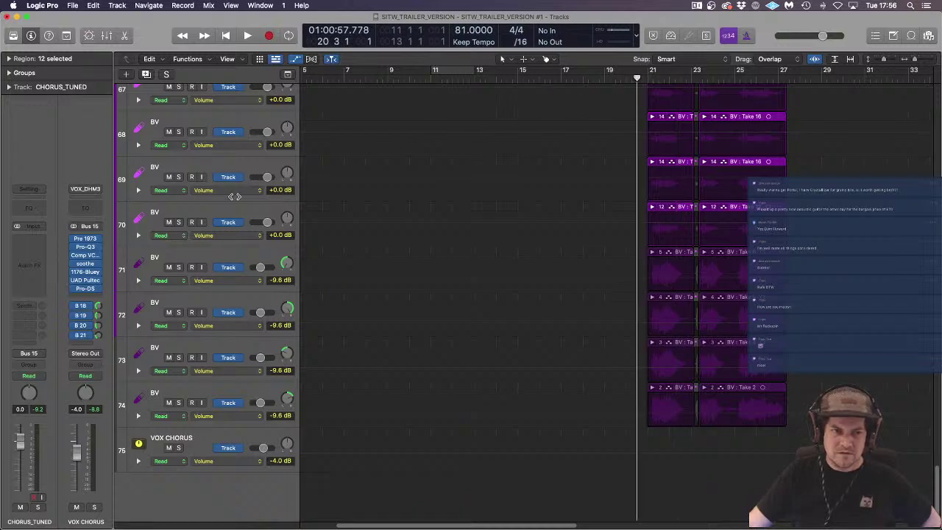
click(87, 336)
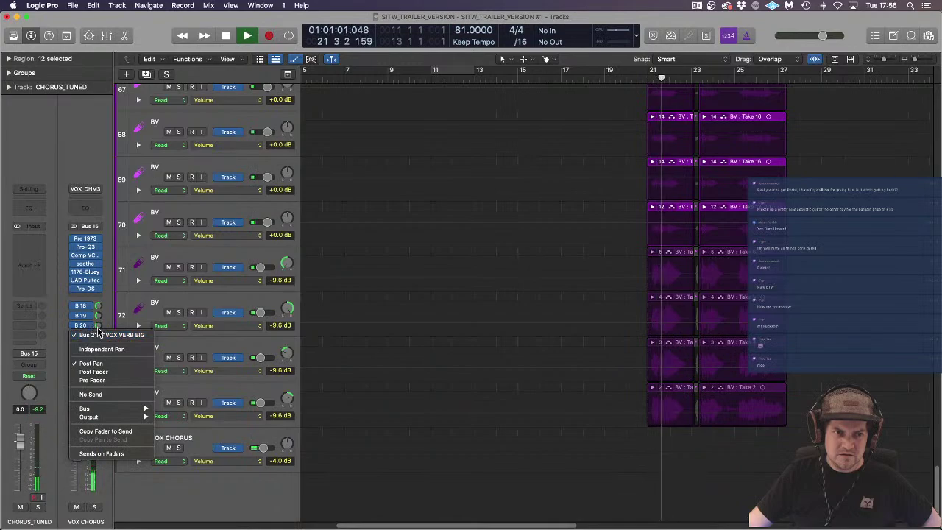
click(98, 334)
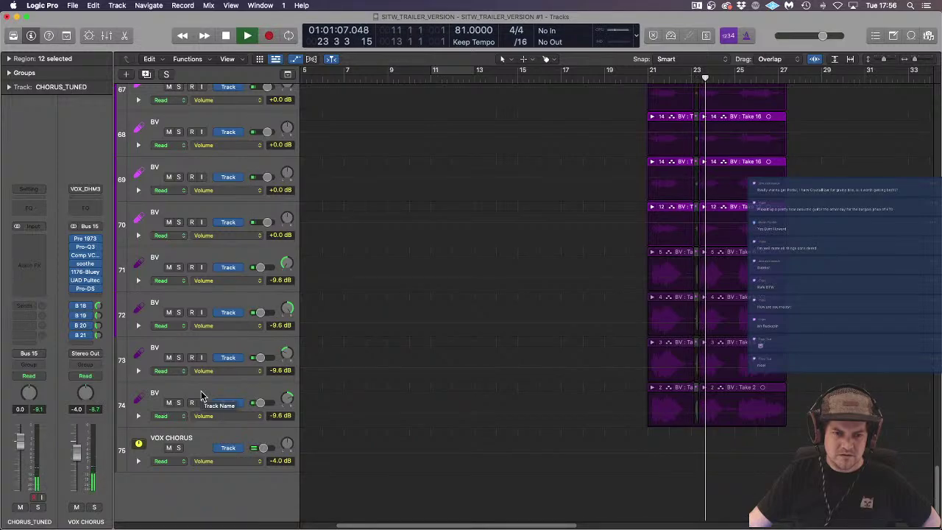
Step: Copy all three VOX GLITCH send automation shapes on VOX VERSE to the second verse, from about bar 35 to bar 43
scroll(744, 282, up, 5)
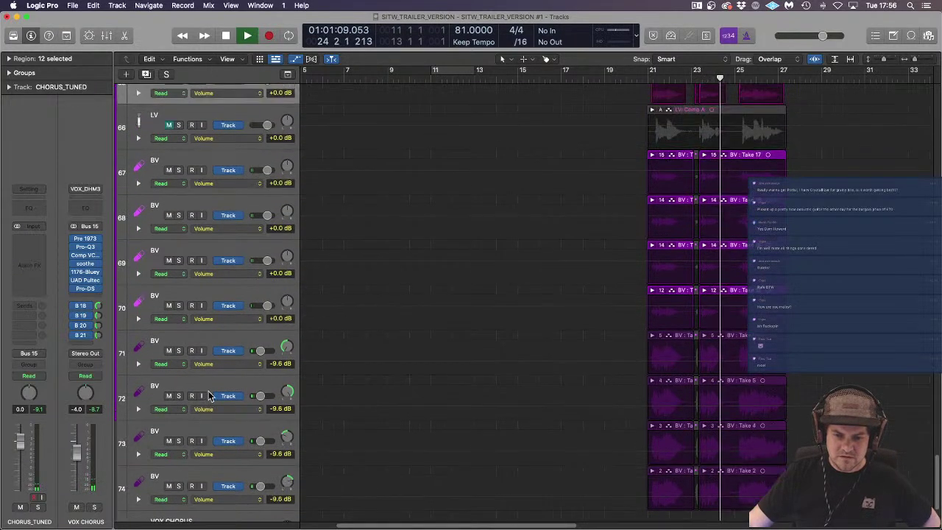
scroll(744, 282, left, 5)
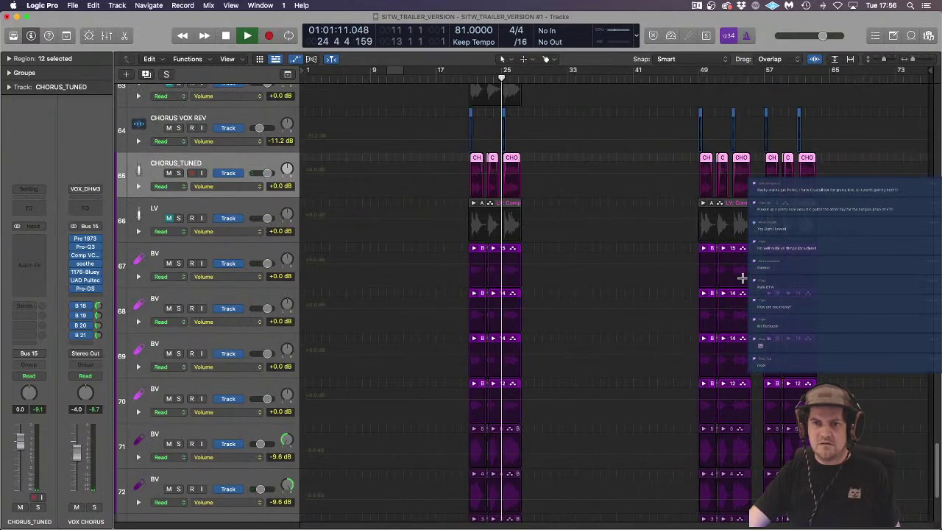
scroll(741, 278, down, 8)
scroll(581, 265, down, 2)
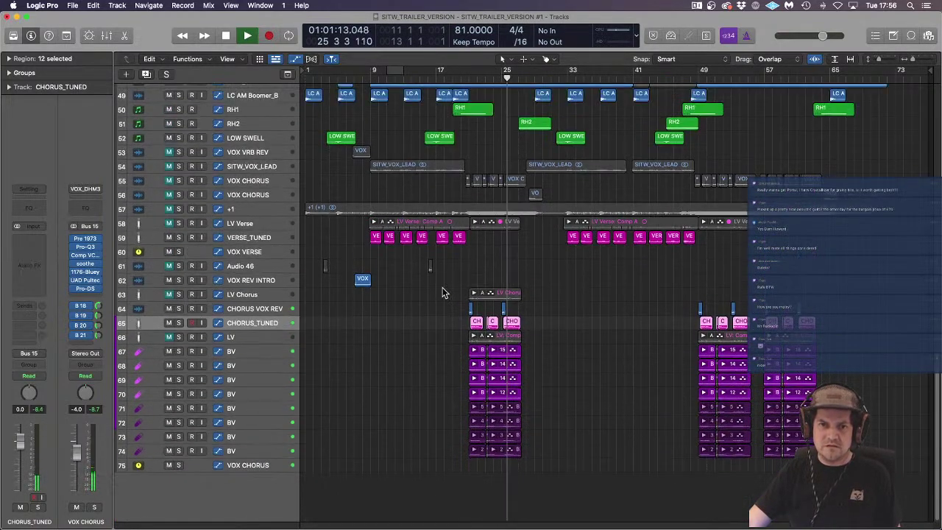
click(265, 252)
scroll(511, 255, up, 8)
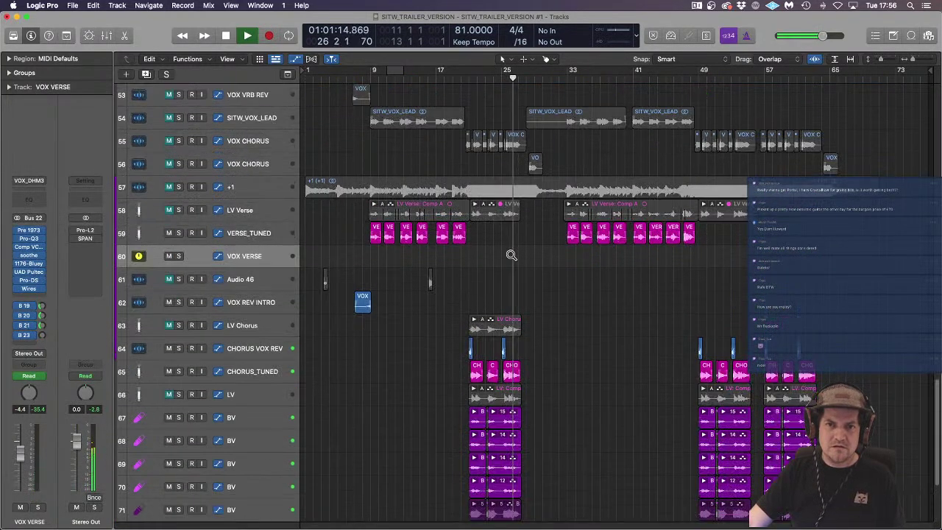
scroll(511, 254, up, 1)
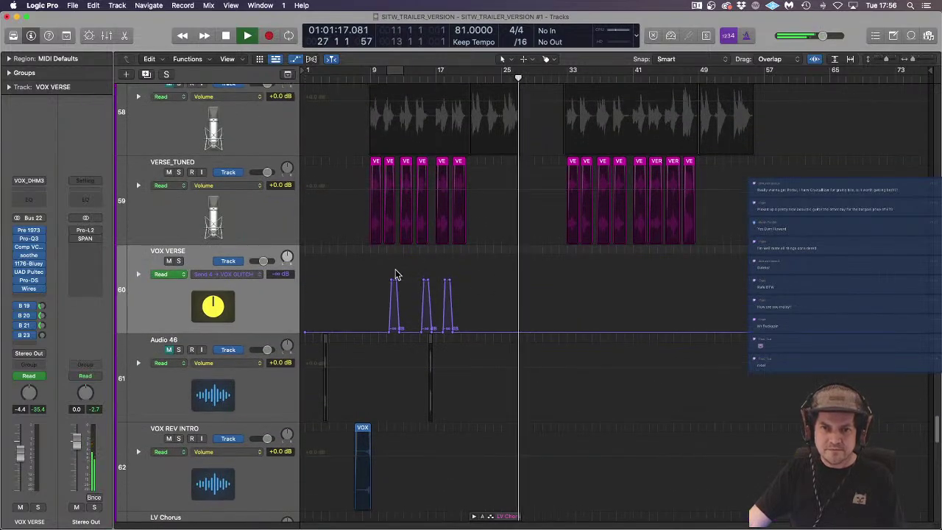
drag(364, 268, 496, 332)
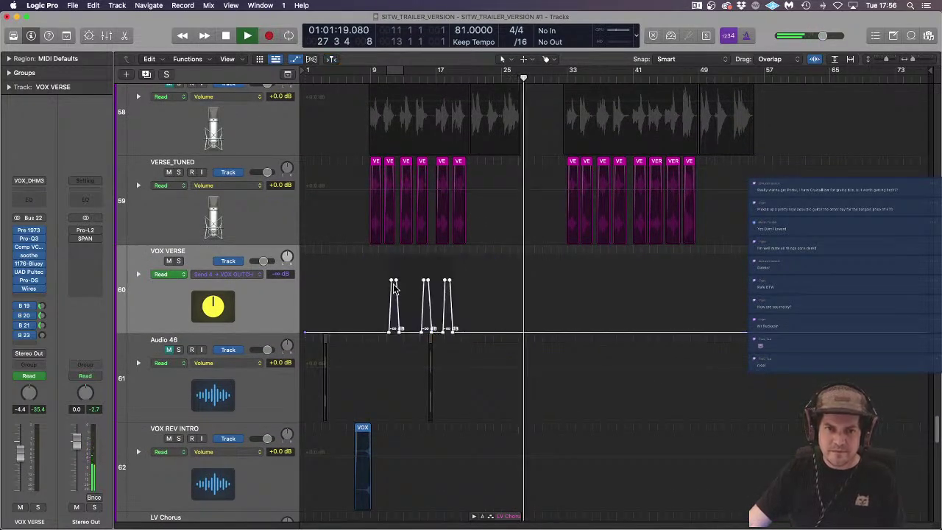
drag(394, 285, 589, 296)
click(695, 249)
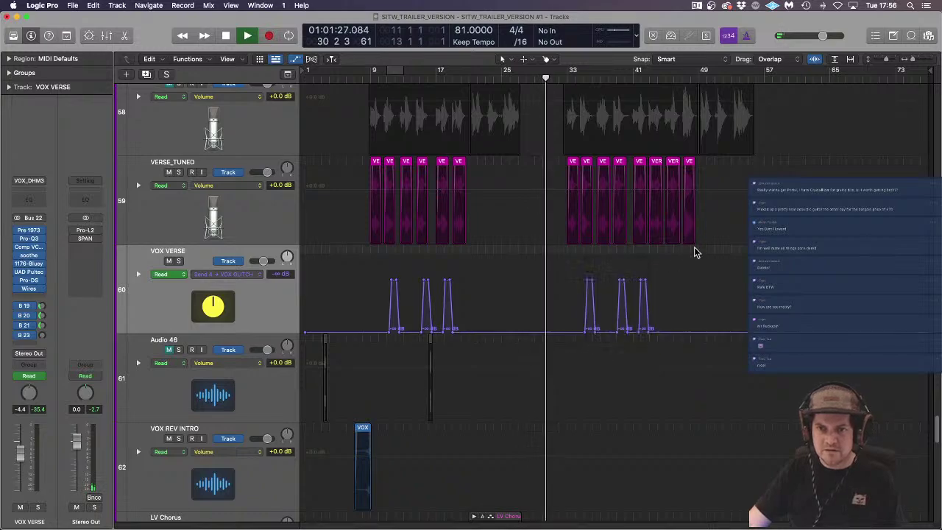
Step: Copy the second verse's third VOX GLITCH send automation shape on VOX VERSE to about bars 45–47
key(super+Right)
key(super+Right)
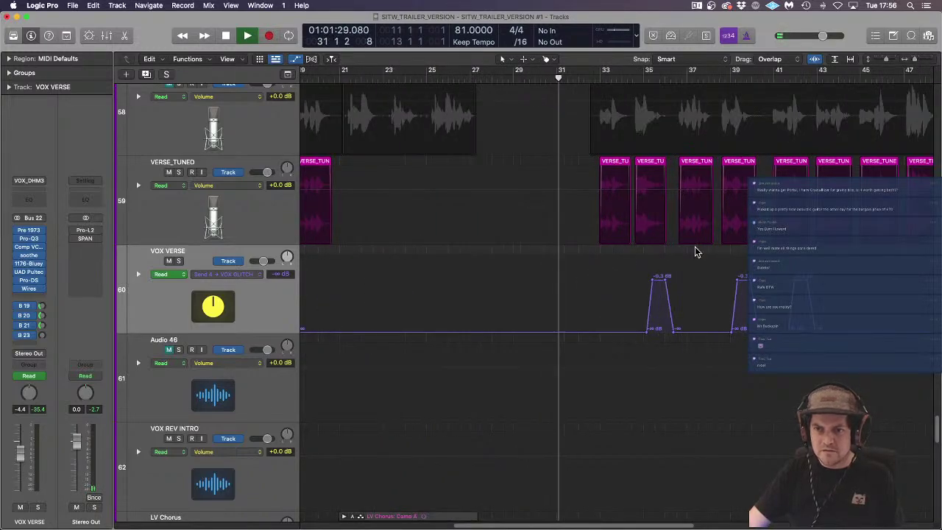
scroll(695, 248, right, 5)
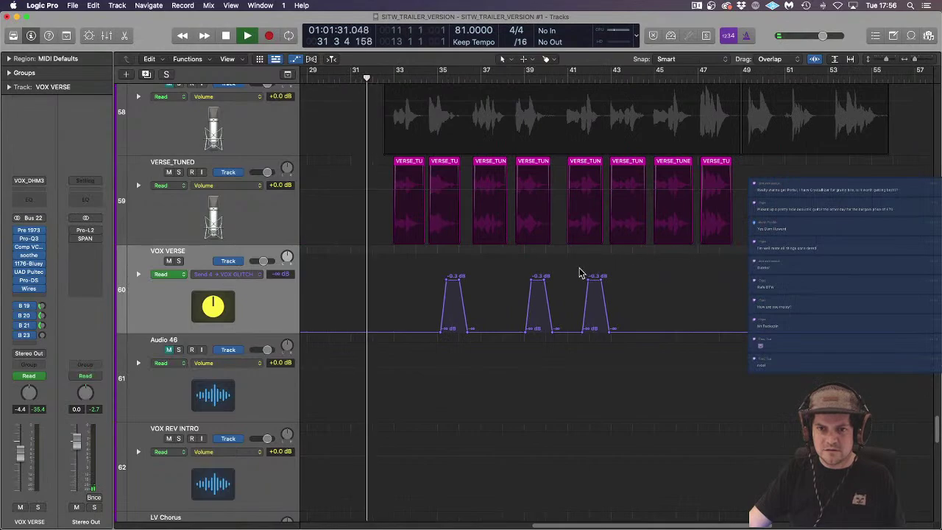
drag(578, 259, 626, 358)
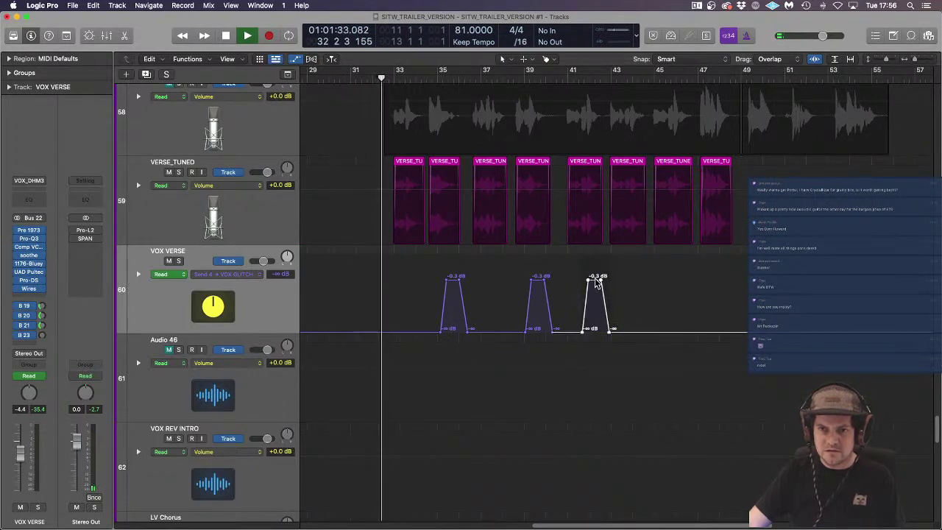
drag(598, 280, 684, 285)
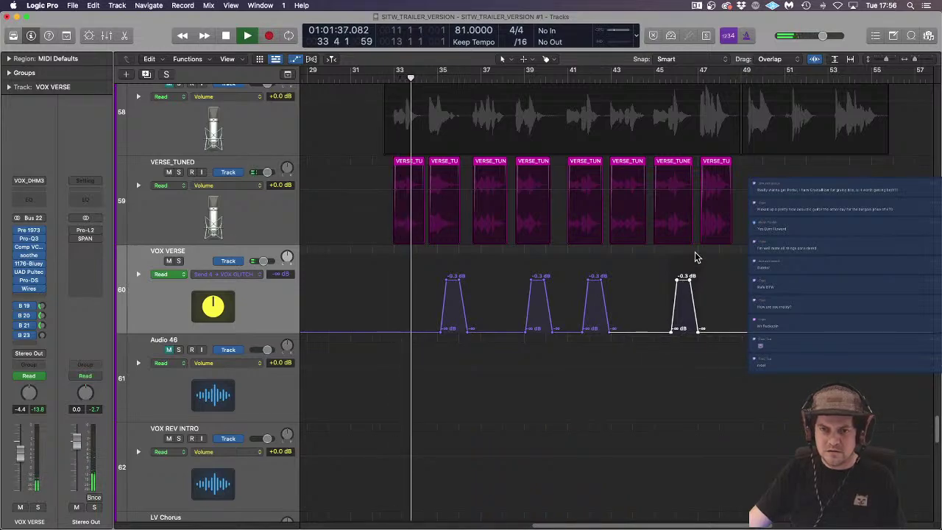
click(698, 255)
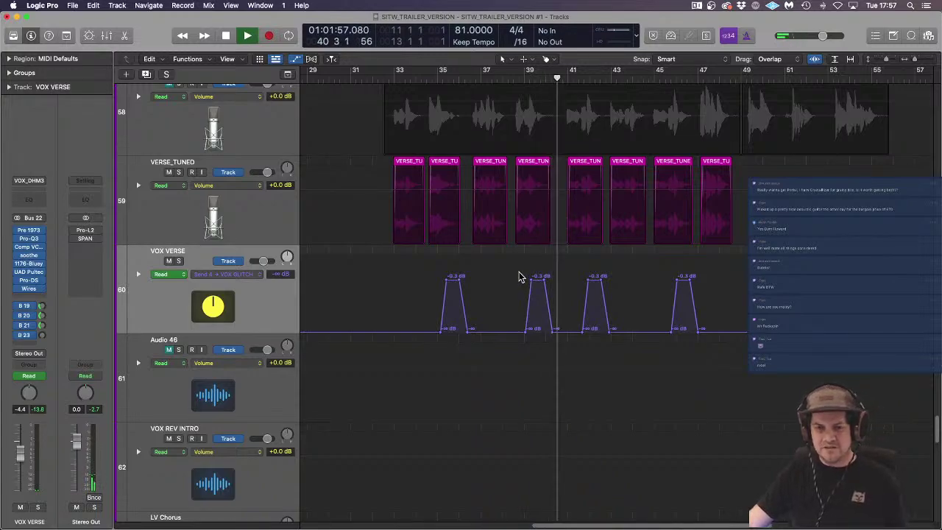
Step: Shift the second verse's second and third VOX GLITCH send automation shapes on VOX VERSE slightly later, starting around bars 39 and 42
drag(519, 275, 557, 315)
drag(539, 282, 545, 280)
click(582, 252)
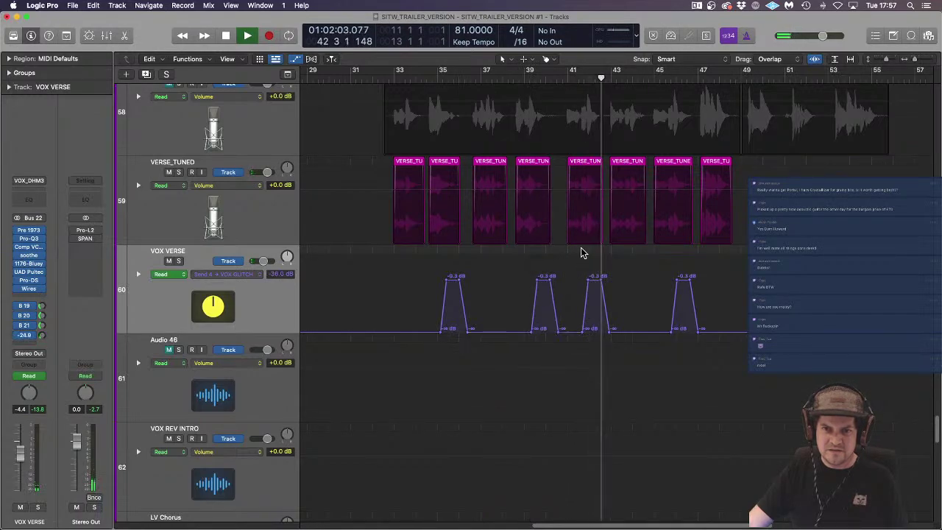
drag(582, 252, 611, 331)
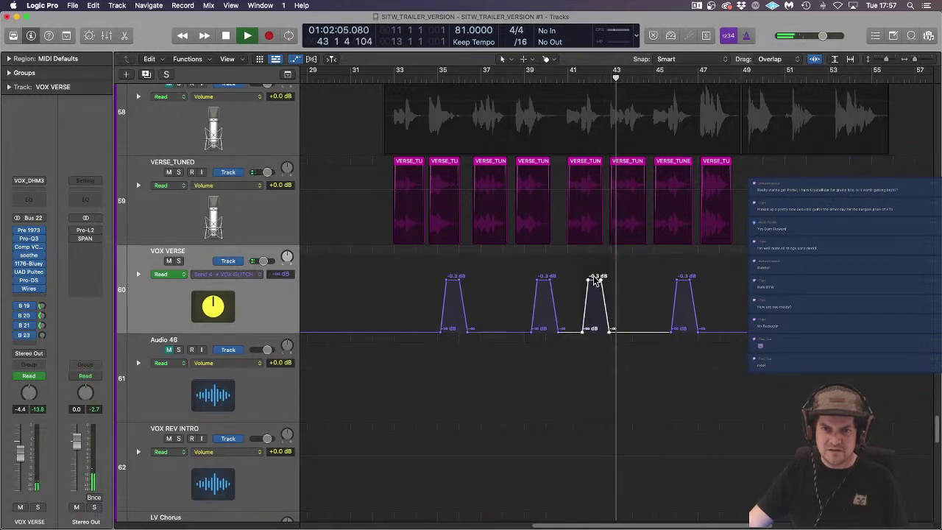
drag(595, 280, 600, 280)
click(638, 253)
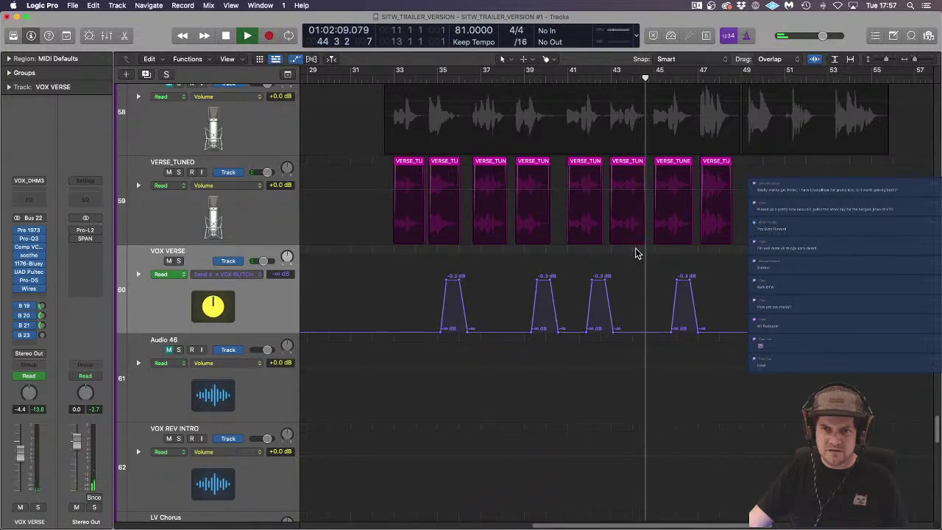
Step: Shift the second verse's fourth VOX GLITCH send automation shape on VOX VERSE slightly later, to about bars 46–47
drag(673, 254, 705, 352)
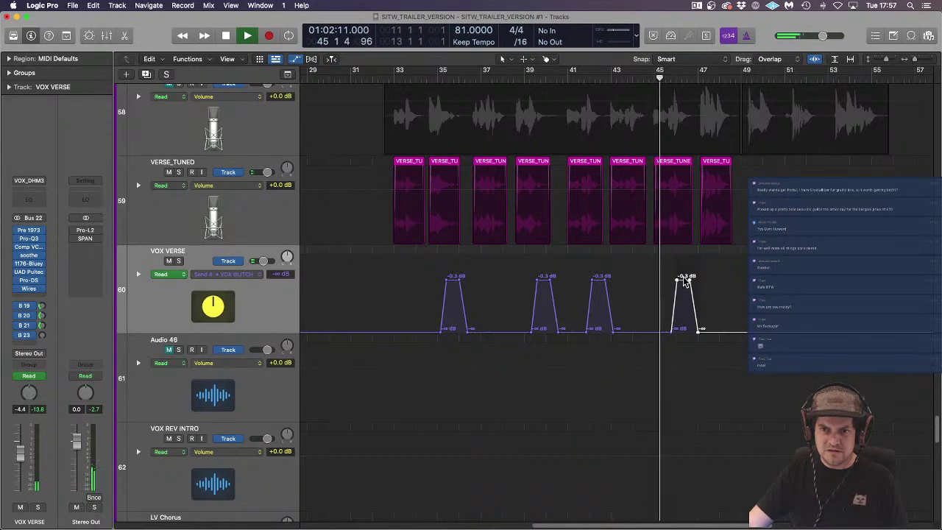
drag(685, 280, 687, 277)
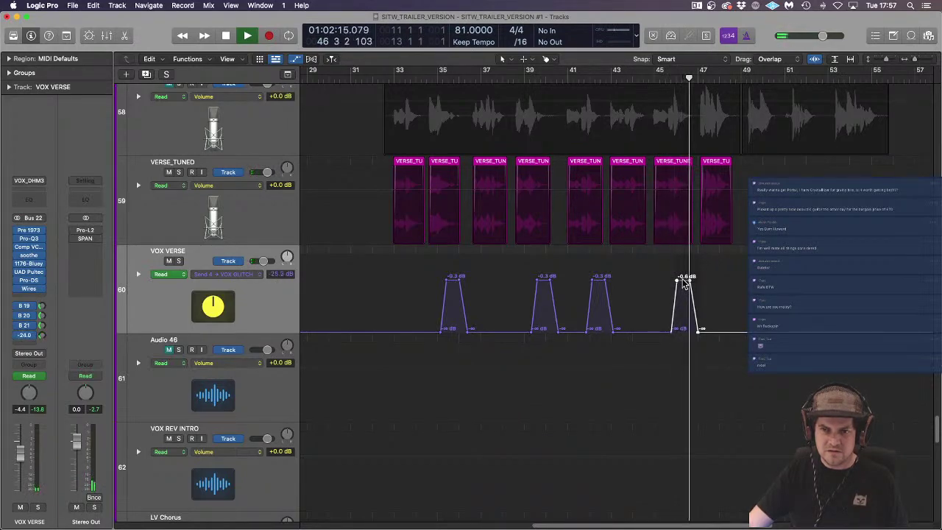
click(687, 253)
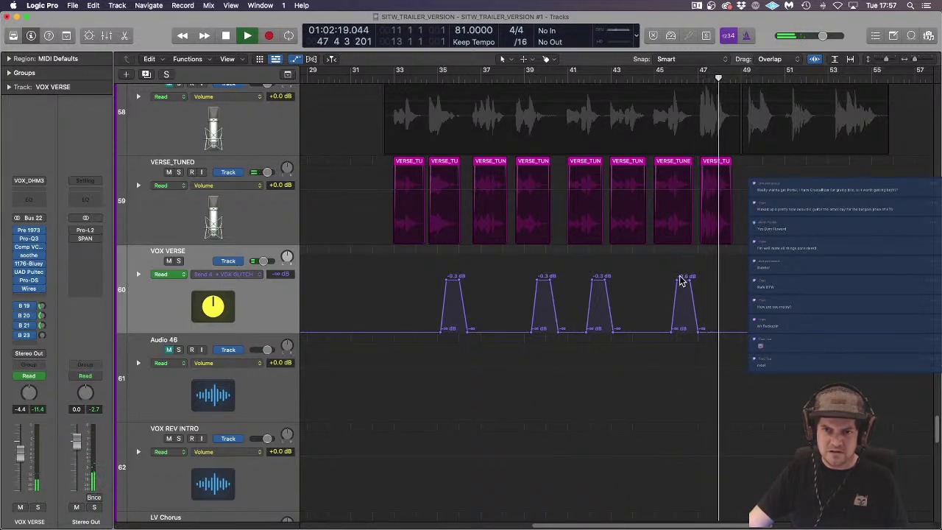
click(696, 309)
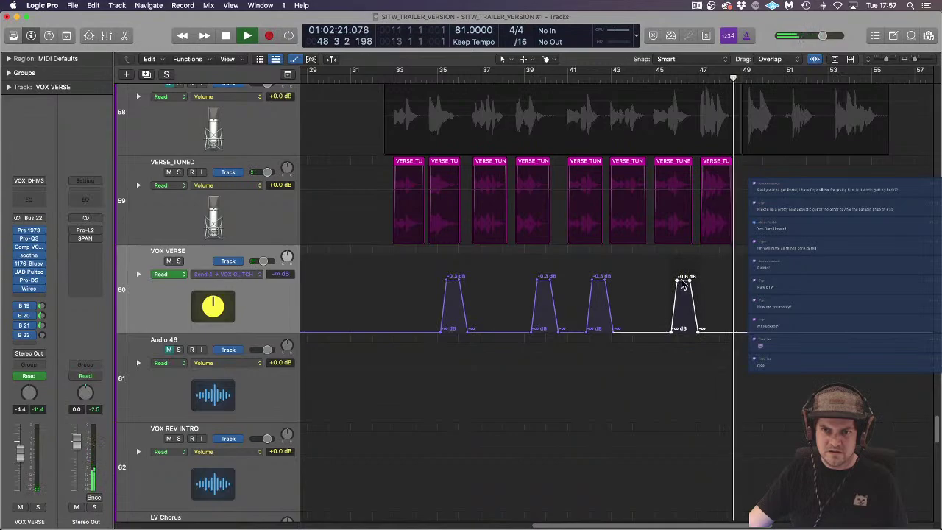
drag(681, 280, 686, 280)
click(699, 254)
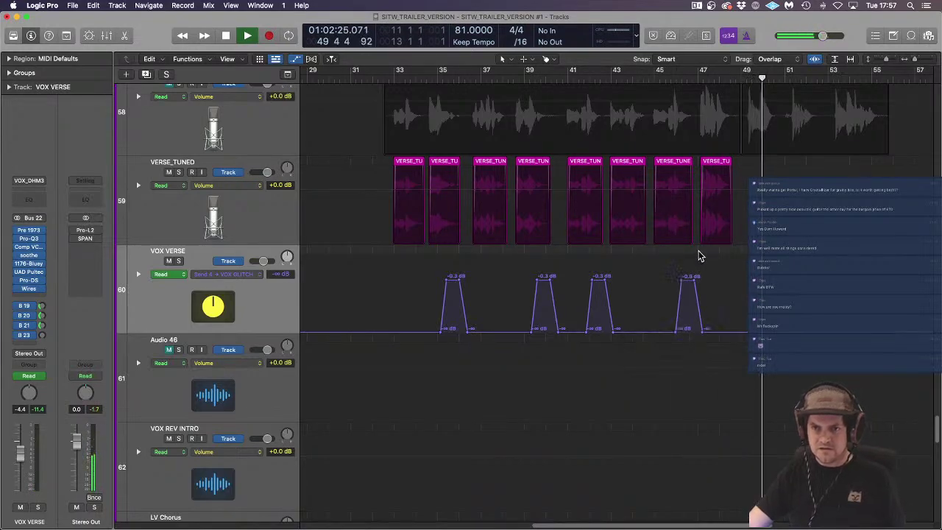
Step: Hide the track automation lanes and stop playback
scroll(699, 253, down, 3)
scroll(701, 253, down, 2)
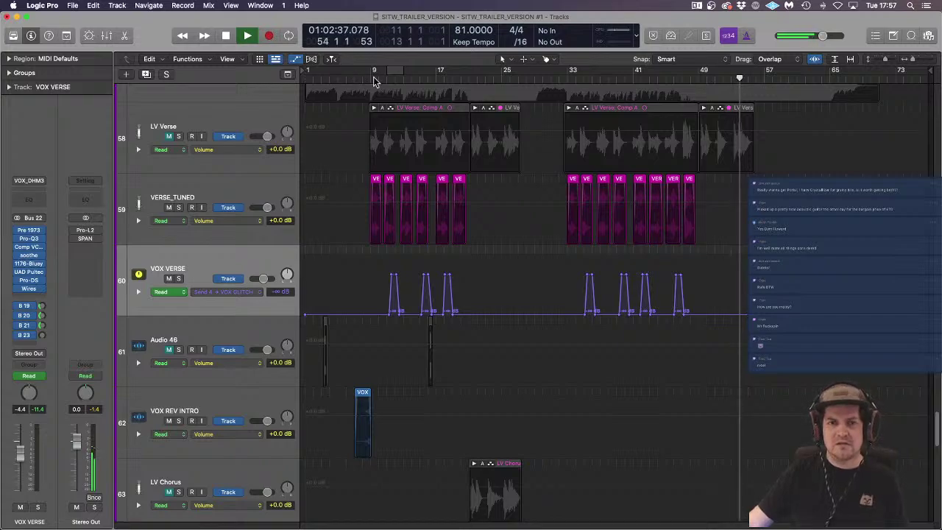
key(super+Up)
key(super+Up)
key(super+Up)
key(super+Up)
key(super+Up)
key(super+Up)
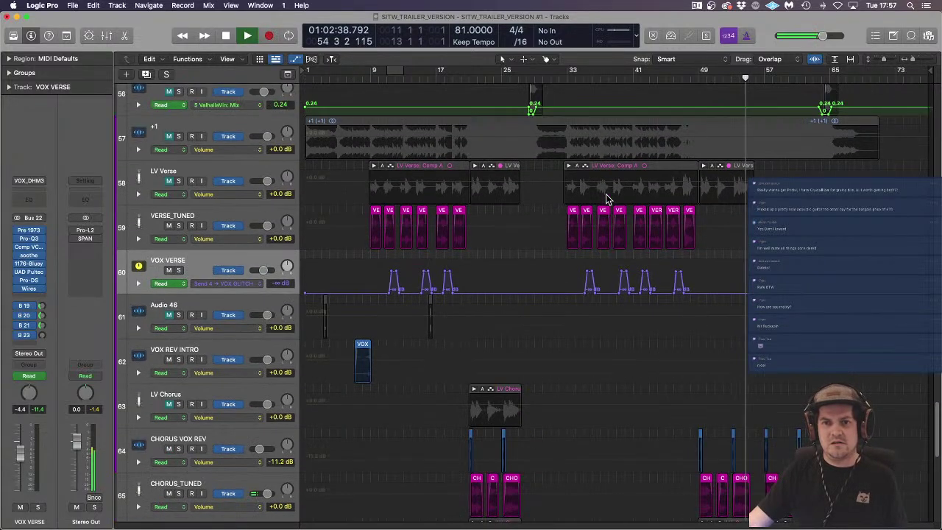
key(super+Up)
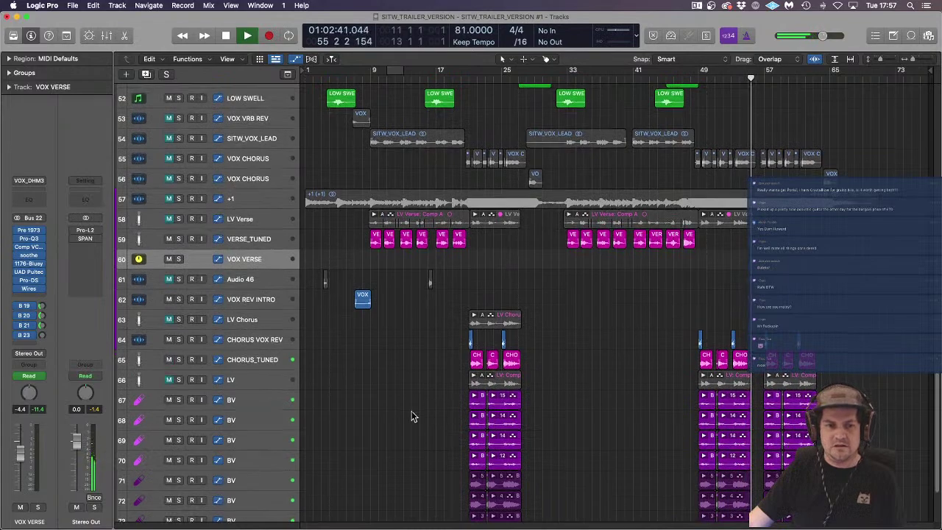
scroll(256, 329, down, 4)
scroll(352, 288, up, 4)
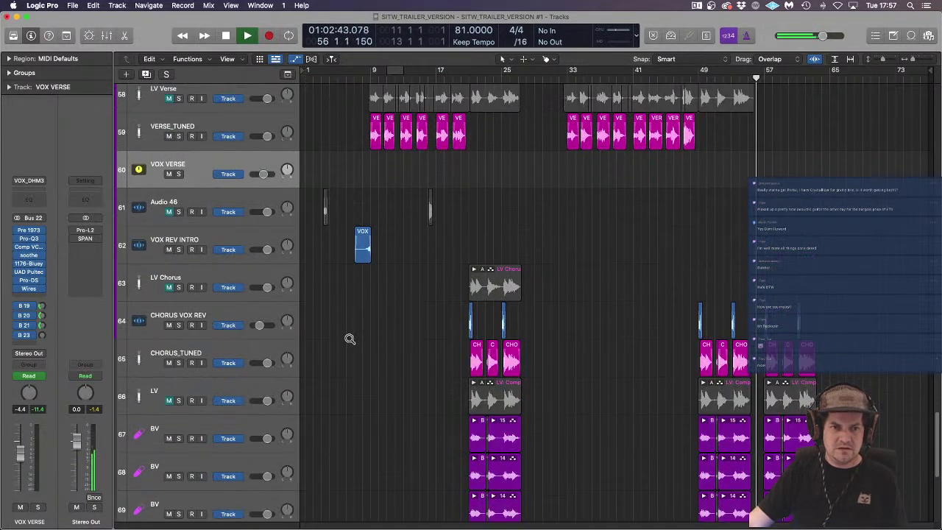
scroll(349, 340, up, 4)
scroll(349, 340, down, 4)
scroll(326, 359, down, 3)
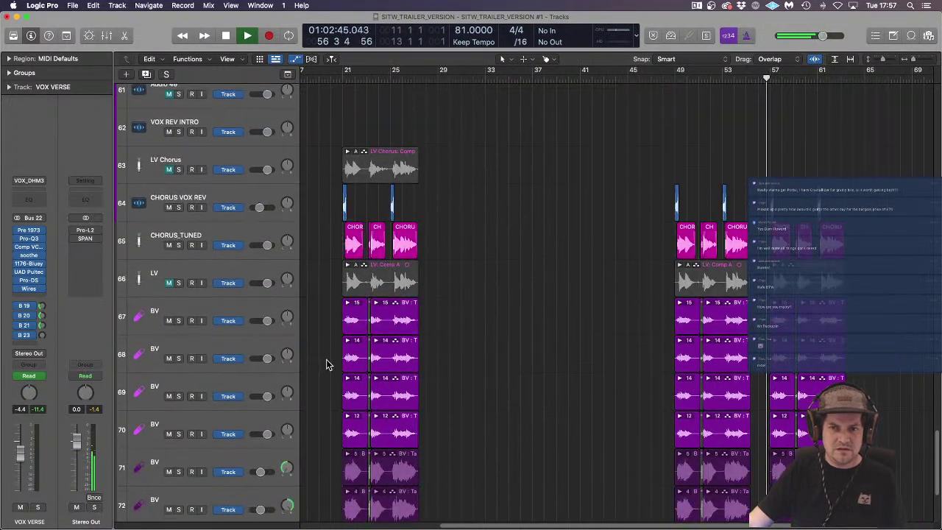
scroll(383, 335, left, 6)
key(space)
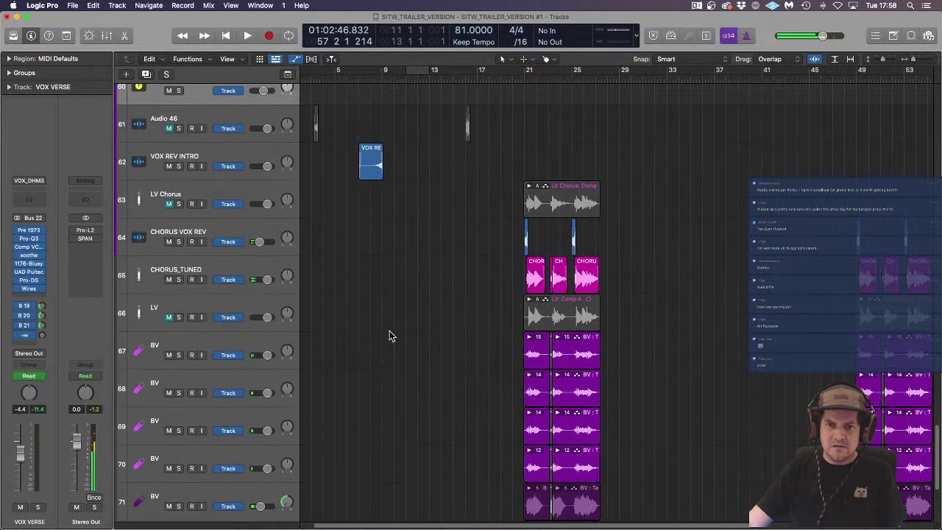
Step: Pan the first BV track to -64, the second far right, the third partly left and the fourth partly right
scroll(442, 335, up, 1)
scroll(469, 342, down, 2)
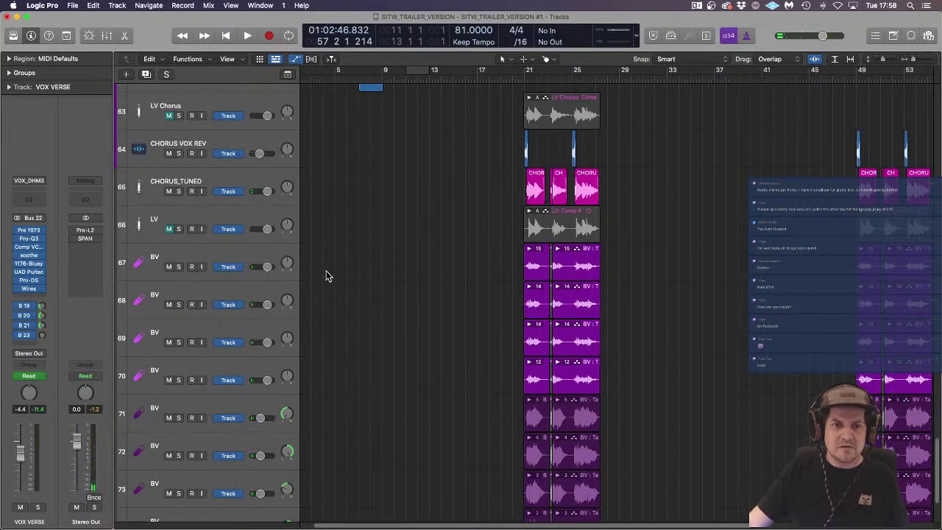
drag(288, 265, 271, 421)
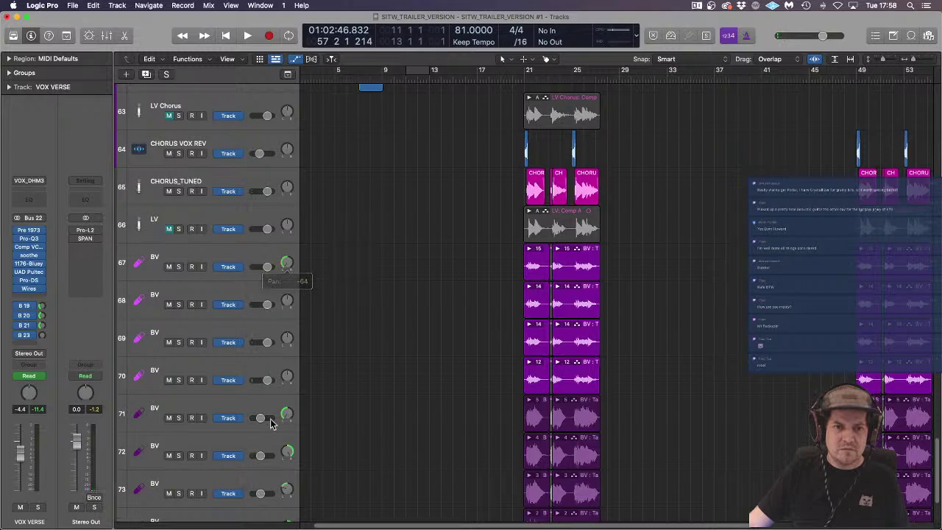
drag(289, 304, 286, 377)
drag(287, 338, 287, 375)
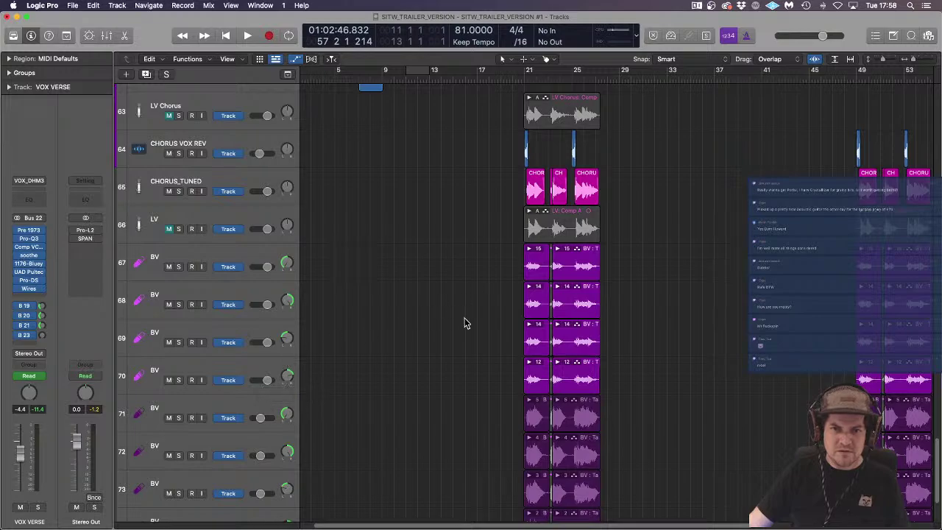
Step: Play the first chorus from bar 20, select BV track 71 and solo the VOX BV aux
click(509, 75)
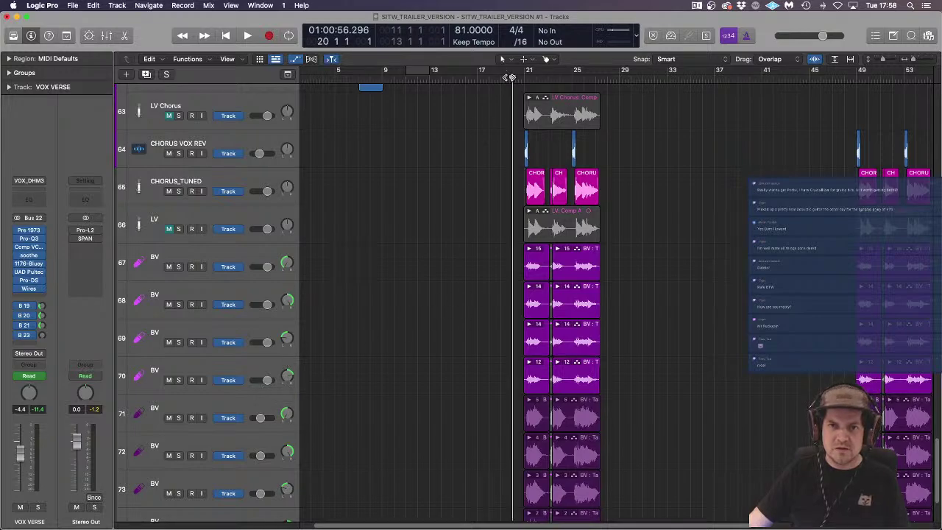
scroll(694, 231, up, 2)
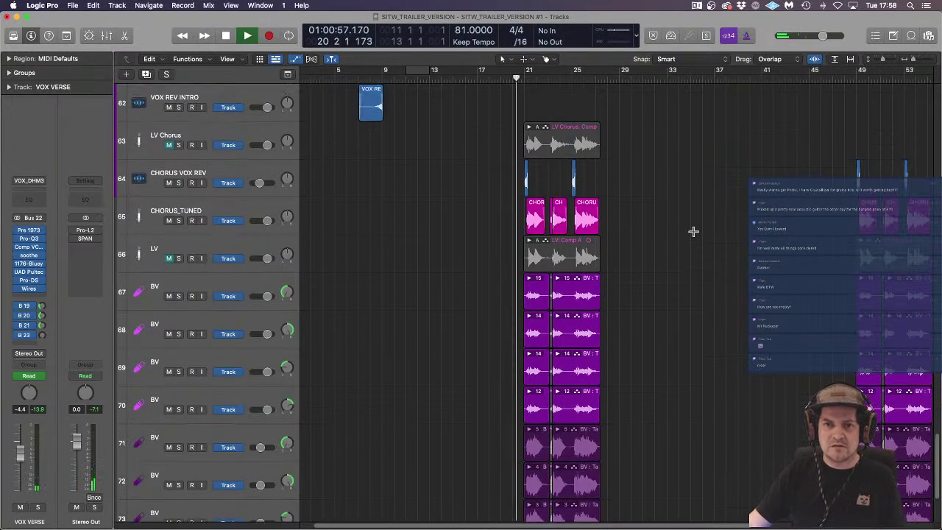
key(super+Left)
scroll(695, 233, down, 2)
scroll(695, 233, down, 4)
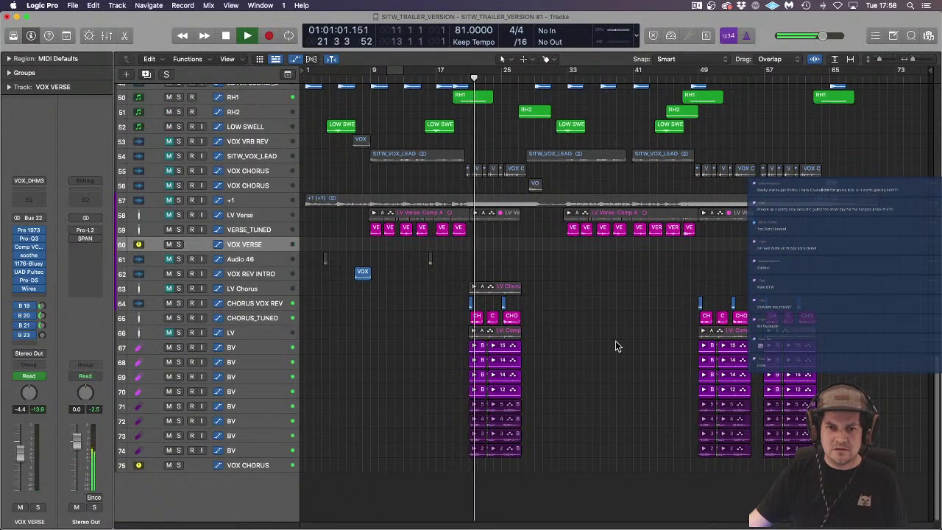
click(269, 419)
click(267, 406)
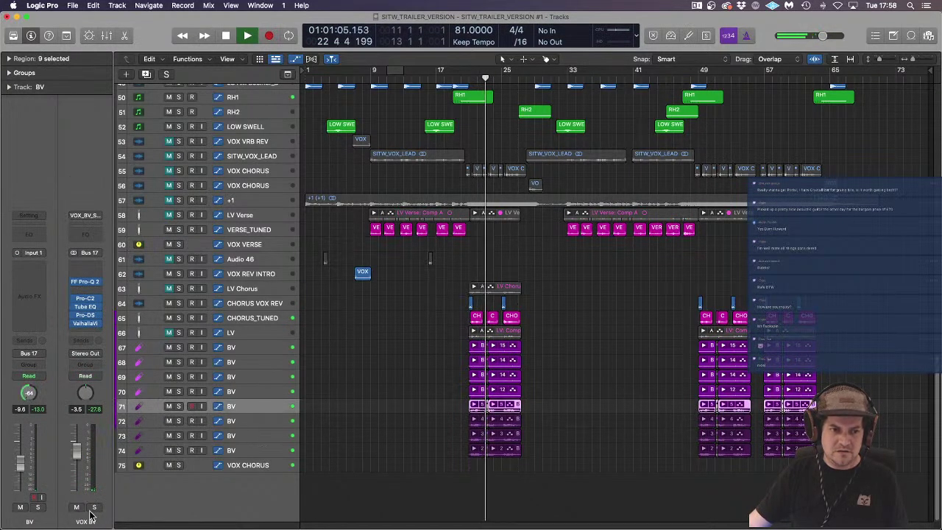
key(s)
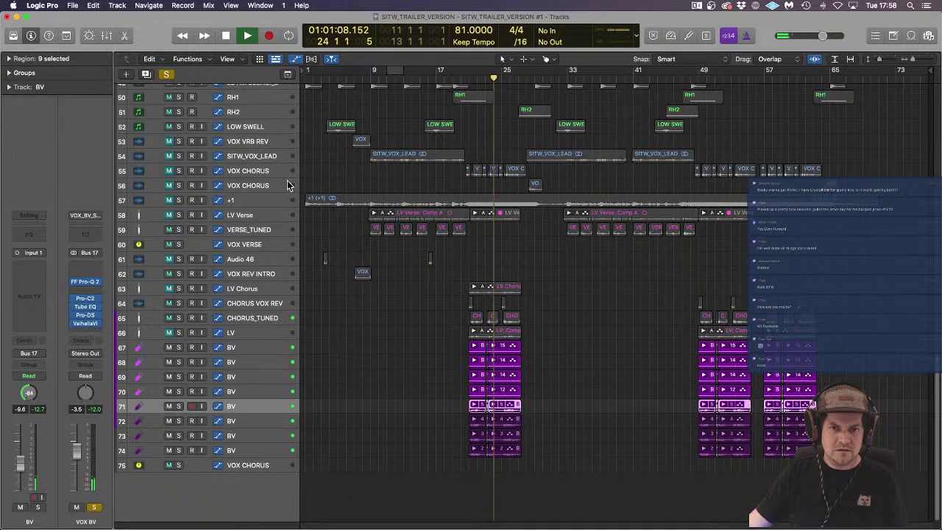
Step: Show the automation lanes, audition the chorus from bar 21 with BV tracks 71–74 muted, and stop playback and unmute them
click(297, 59)
click(297, 59)
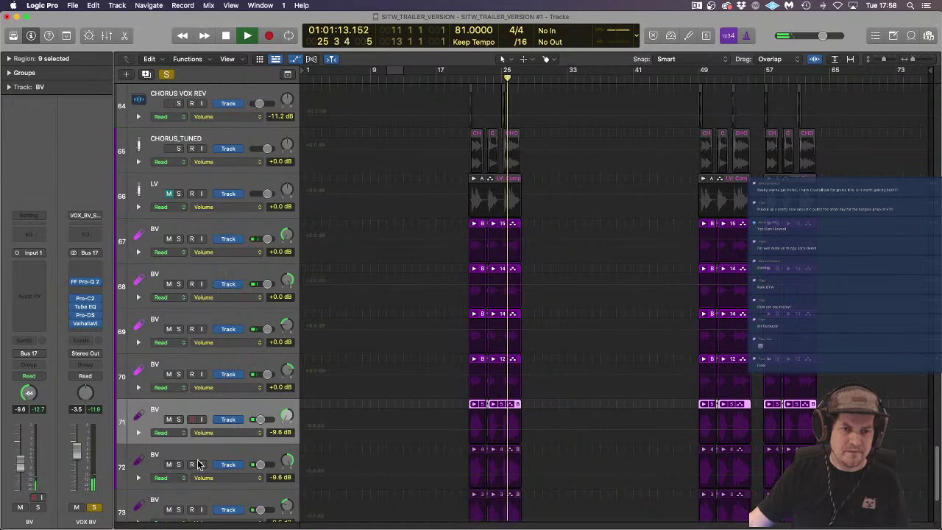
scroll(190, 450, down, 2)
scroll(190, 450, down, 2)
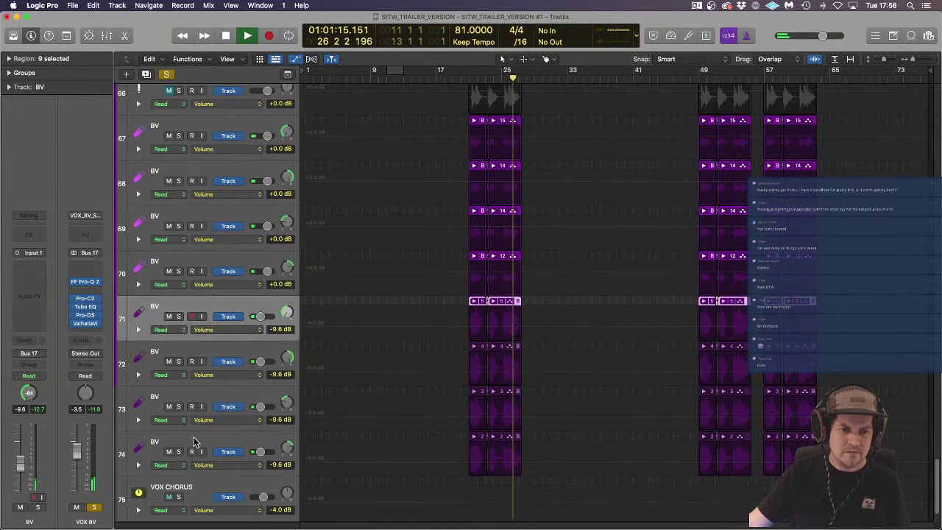
shift+click(191, 447)
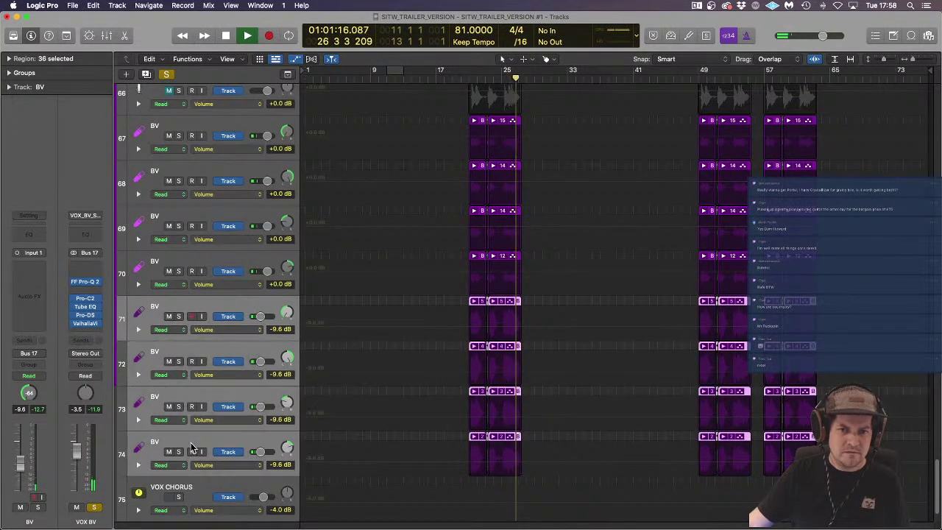
click(169, 317)
click(470, 78)
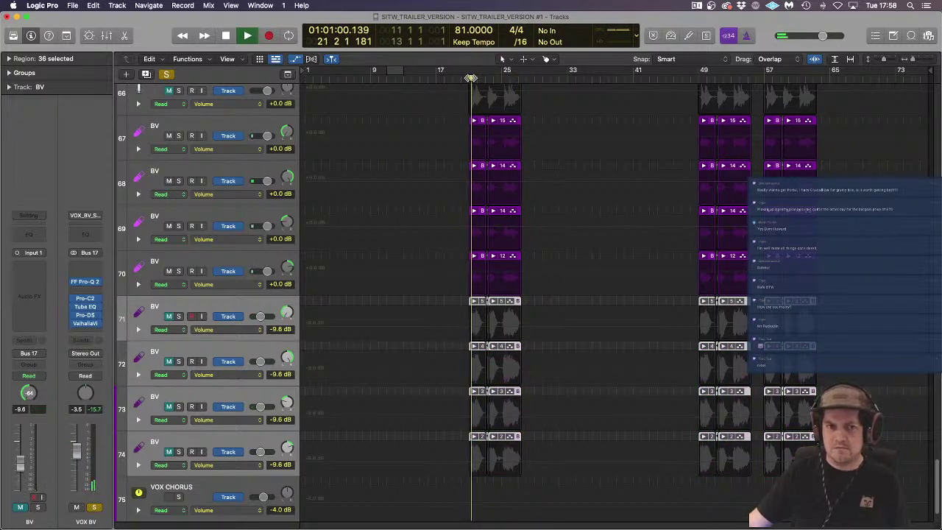
key(space)
click(170, 317)
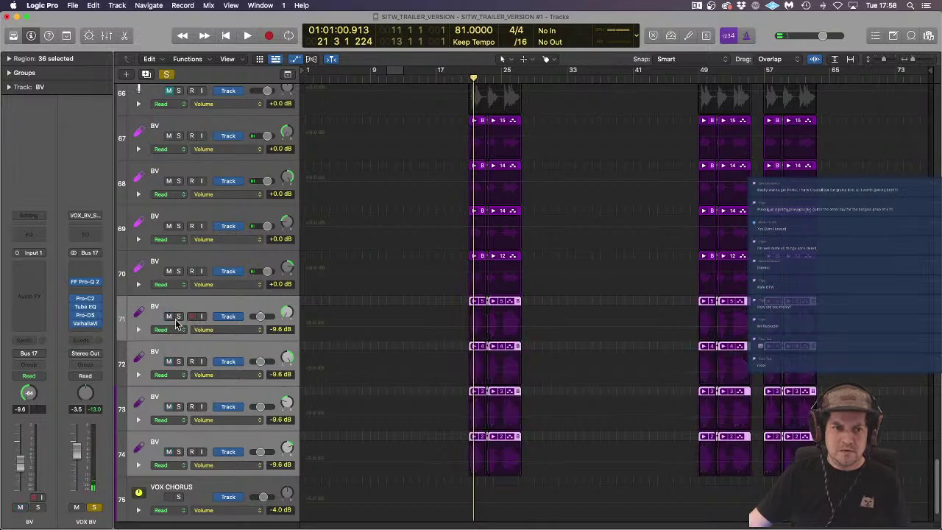
Step: Select BV track 67, play the chorus from bar 21, and insert Little AlterBoy ahead of FF Pro-Q 2 on the VOX BV aux
click(267, 304)
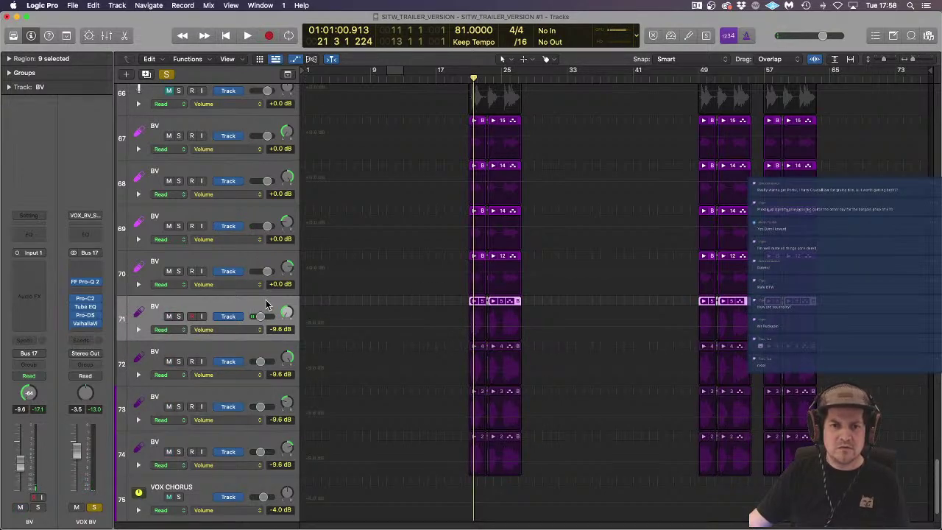
click(243, 125)
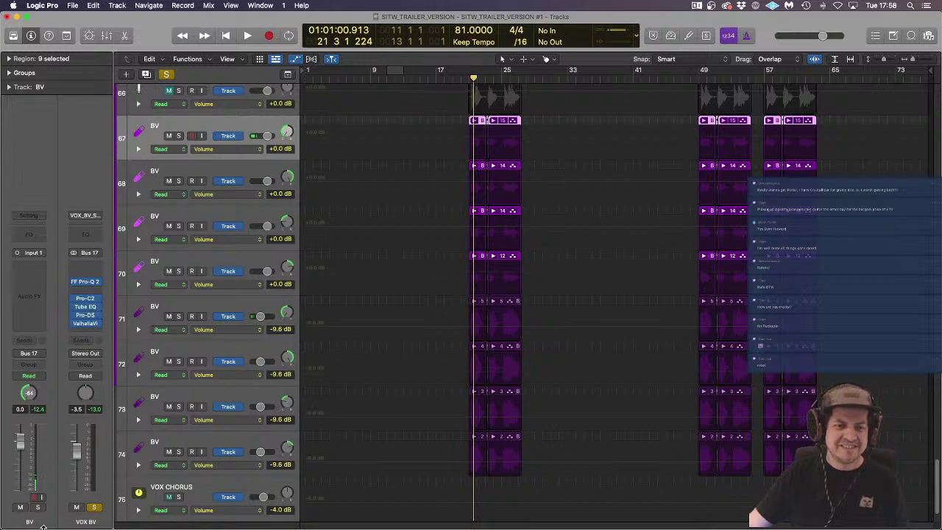
click(470, 77)
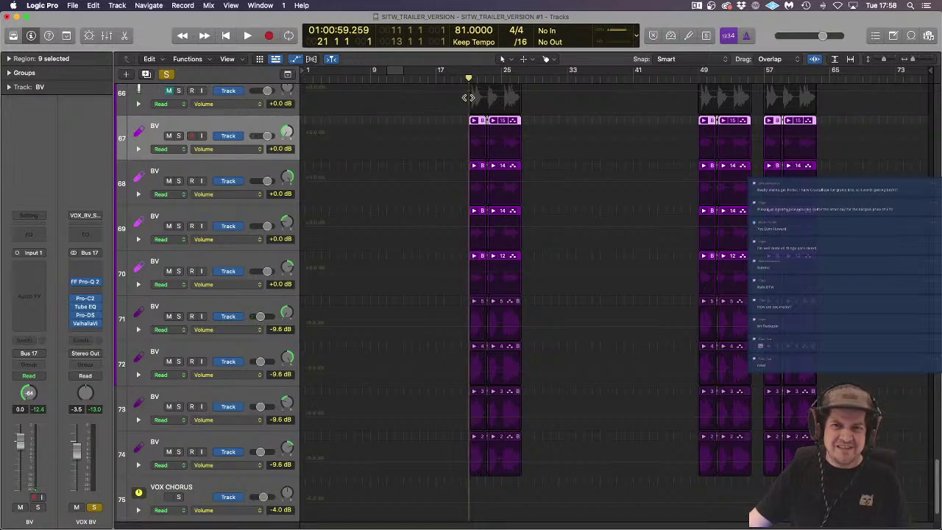
click(91, 273)
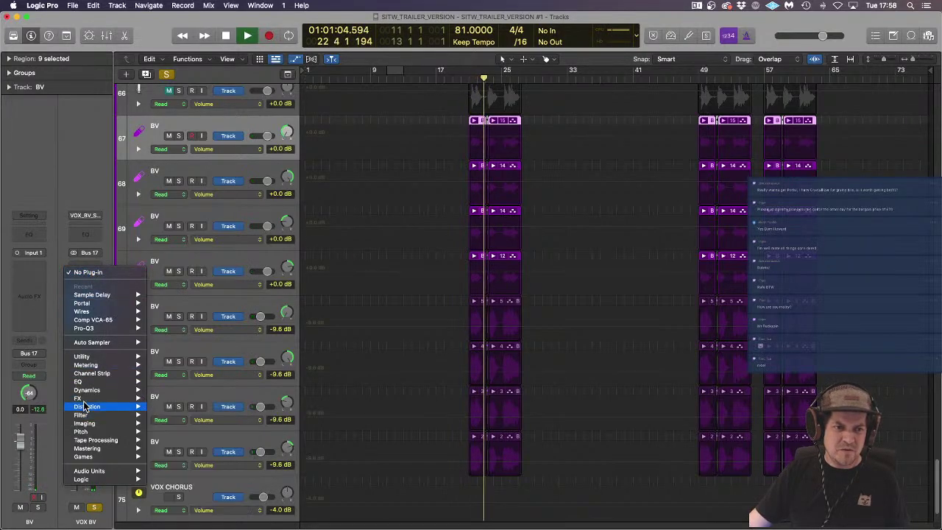
mouse_move(87, 402)
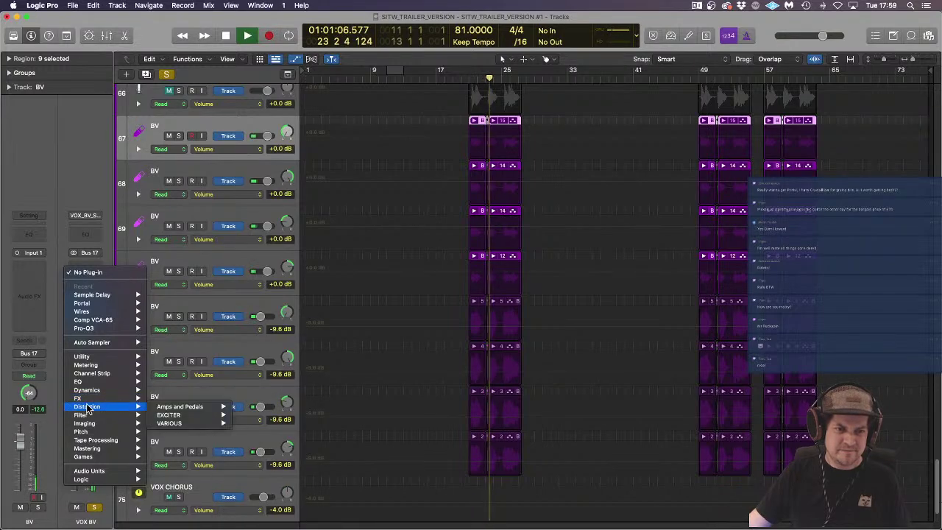
mouse_move(101, 433)
mouse_move(217, 483)
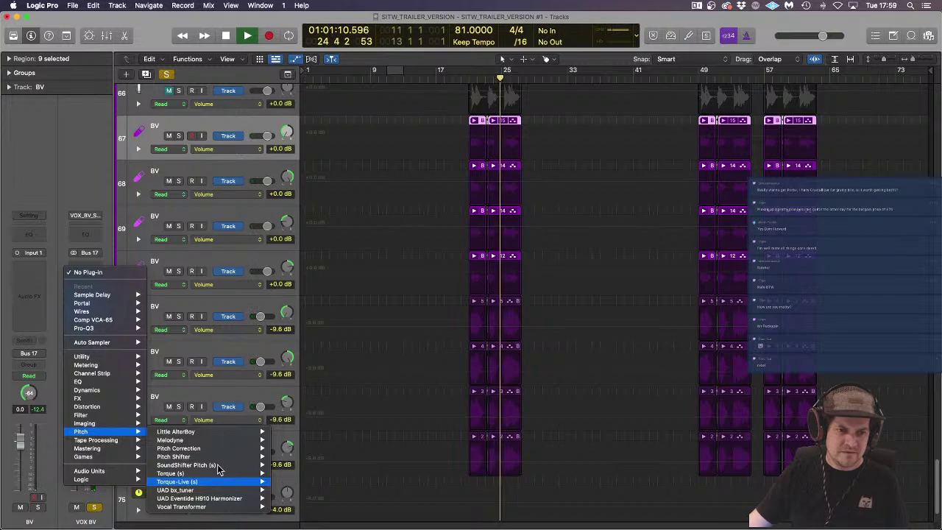
mouse_move(225, 433)
click(285, 433)
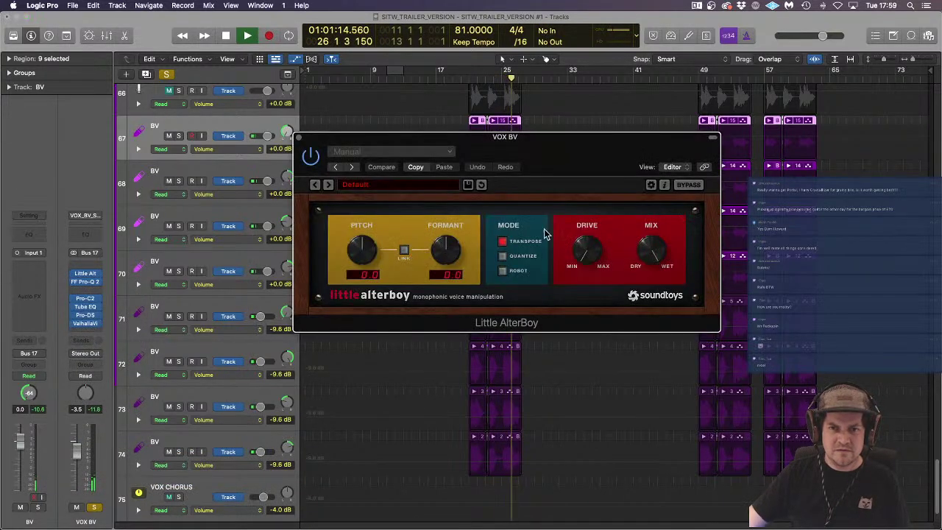
Step: Set Little AlterBoy's pitch to -12.0 on the VOX BV aux and lower its mix to just under halfway
drag(656, 256, 595, 279)
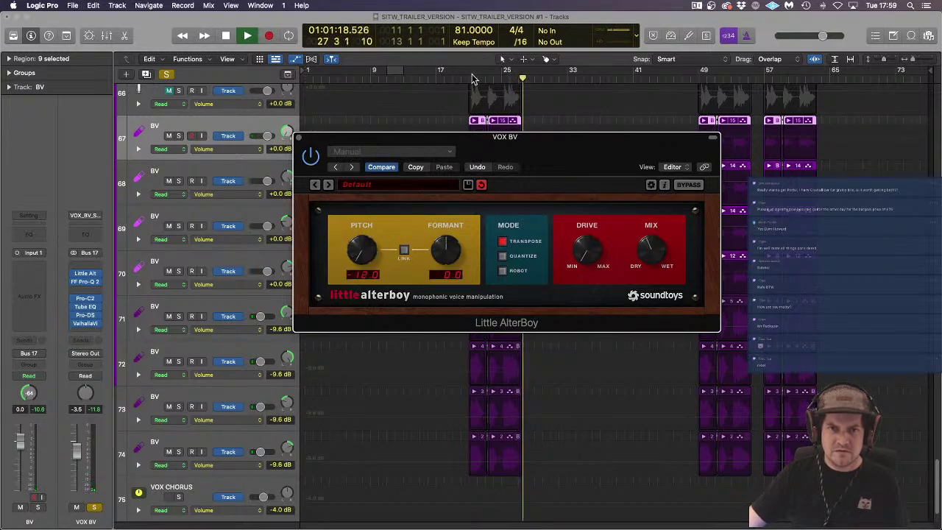
Step: Set Little AlterBoy's formant to -2.0 with the mix just past halfway on the VOX BV aux, and audition the chorus with the aux unsoloed
drag(454, 234, 452, 271)
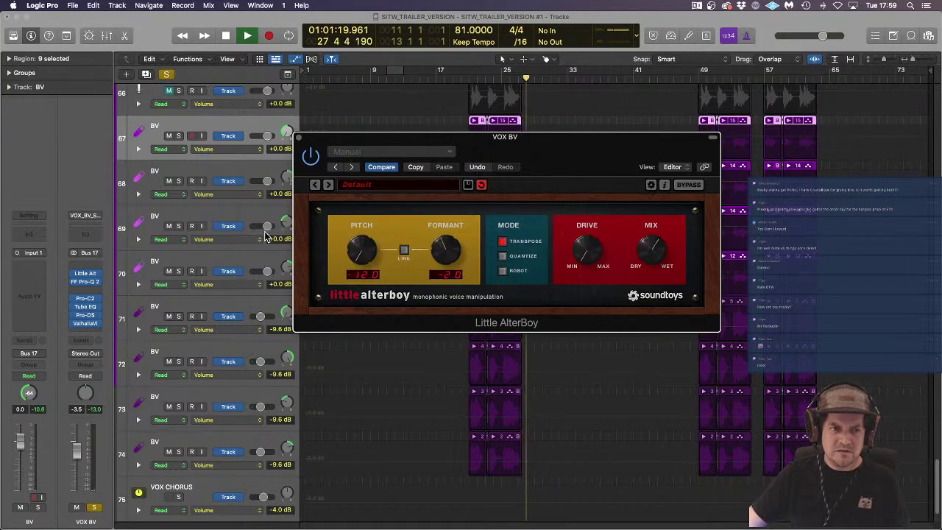
click(300, 139)
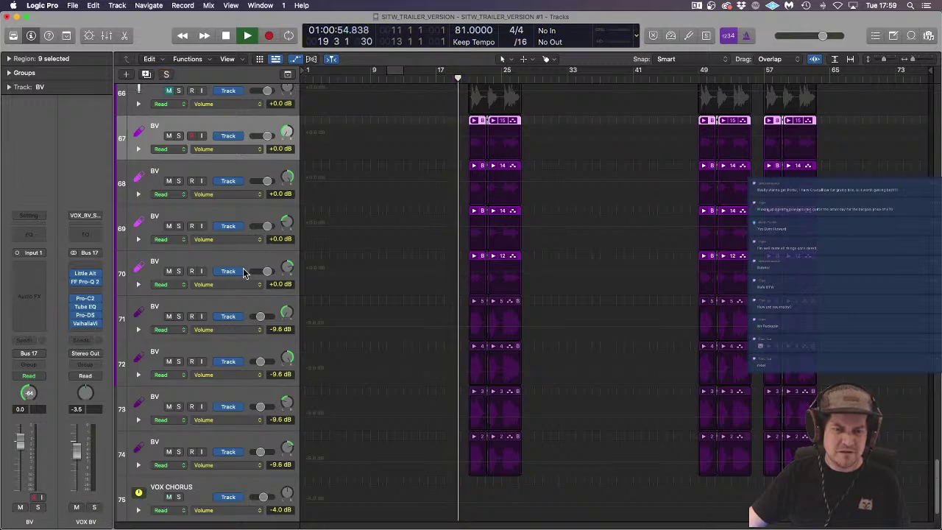
click(571, 118)
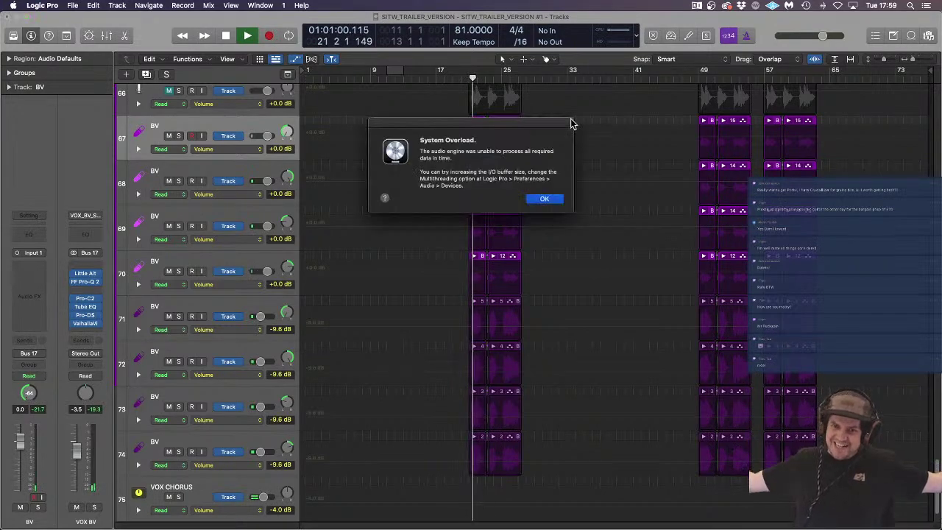
key(Return)
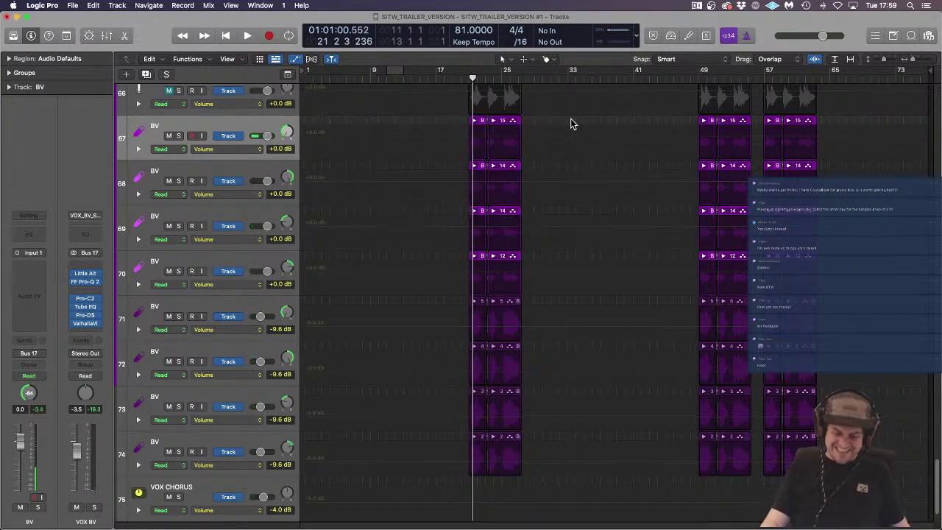
Step: Replay the first chorus, raise the VOX BV aux volume to -1.7 dB, and recheck Little AlterBoy's settings
key(comma)
key(comma)
key(space)
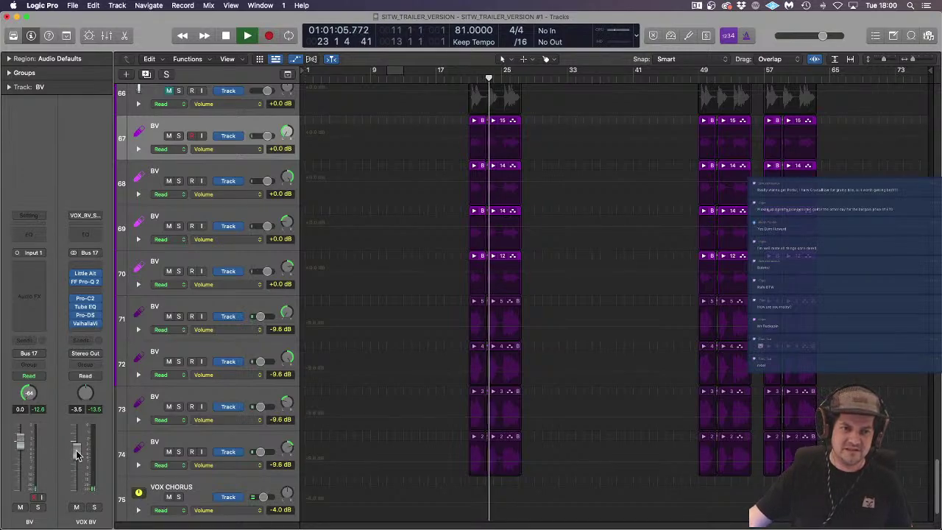
drag(76, 450, 78, 448)
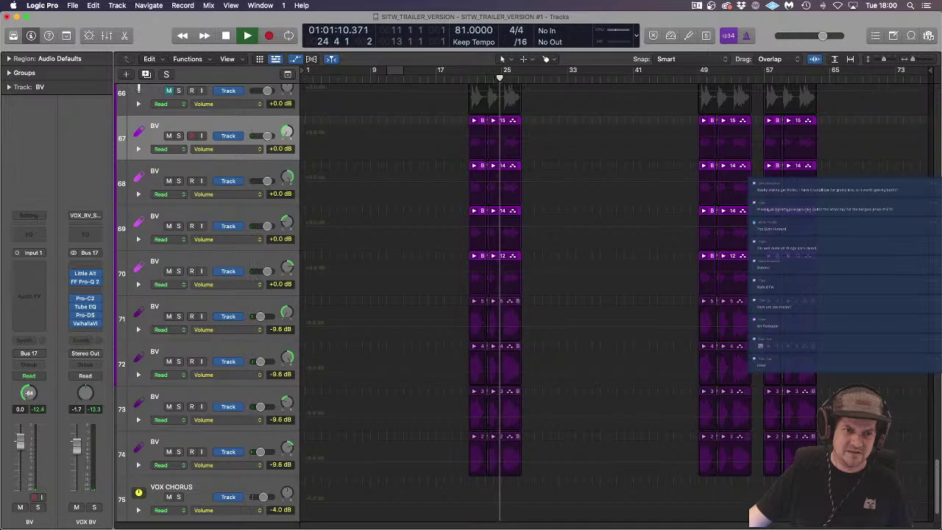
click(86, 274)
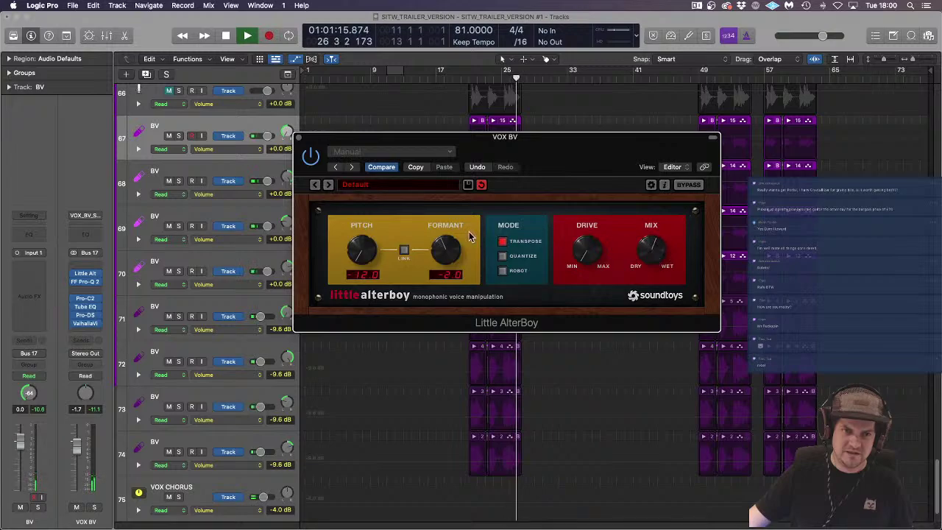
click(299, 137)
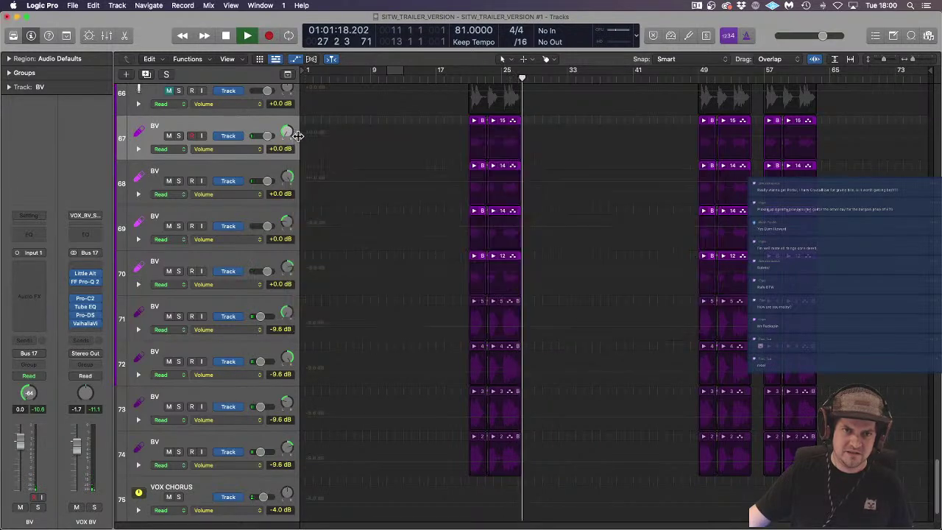
click(544, 199)
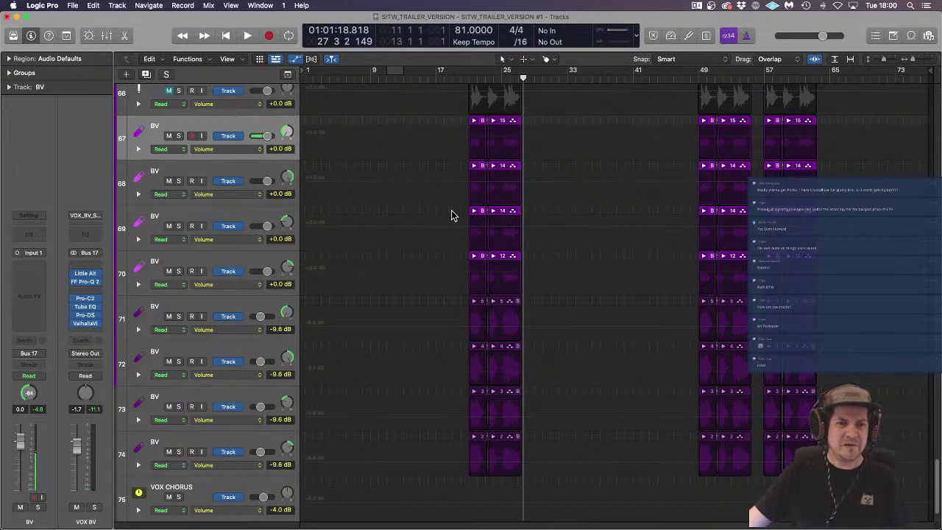
Step: Move the VOX VERSE track below the BV tracks, directly above VOX CHORUS
scroll(528, 215, down, 10)
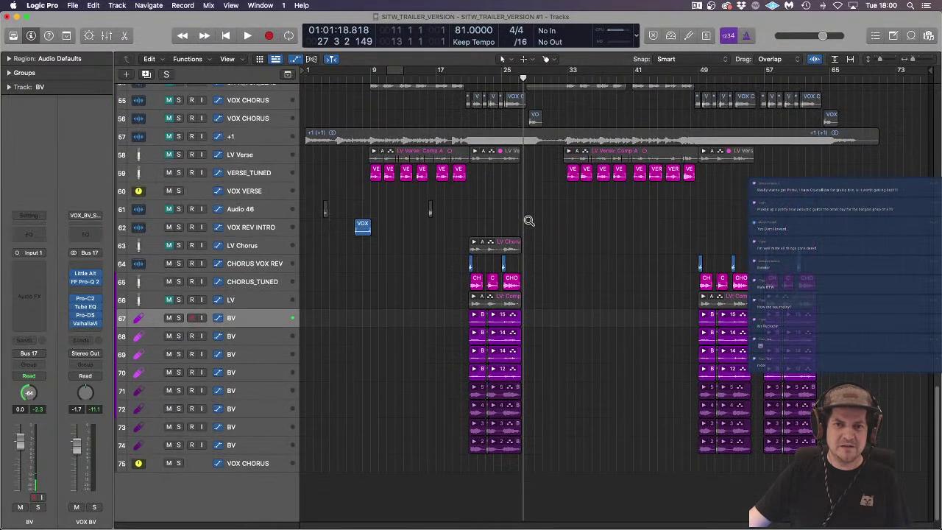
scroll(528, 220, down, 5)
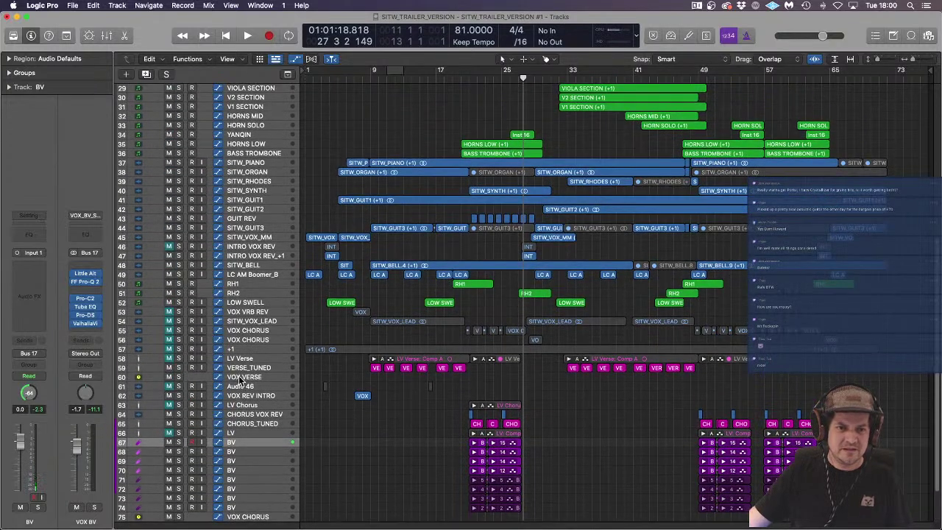
drag(241, 379, 232, 516)
scroll(372, 447, down, 2)
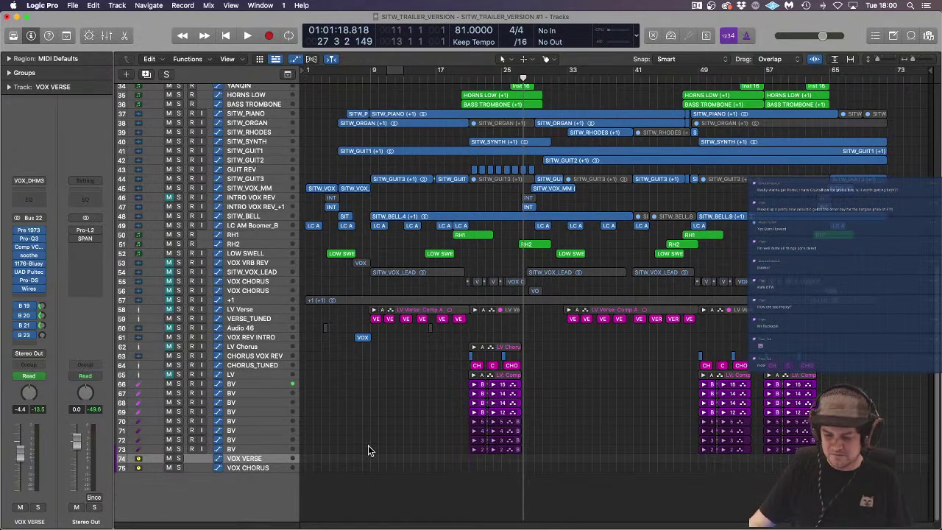
Step: Return the playhead to the song start and quit the text editor running in the background
key(Return)
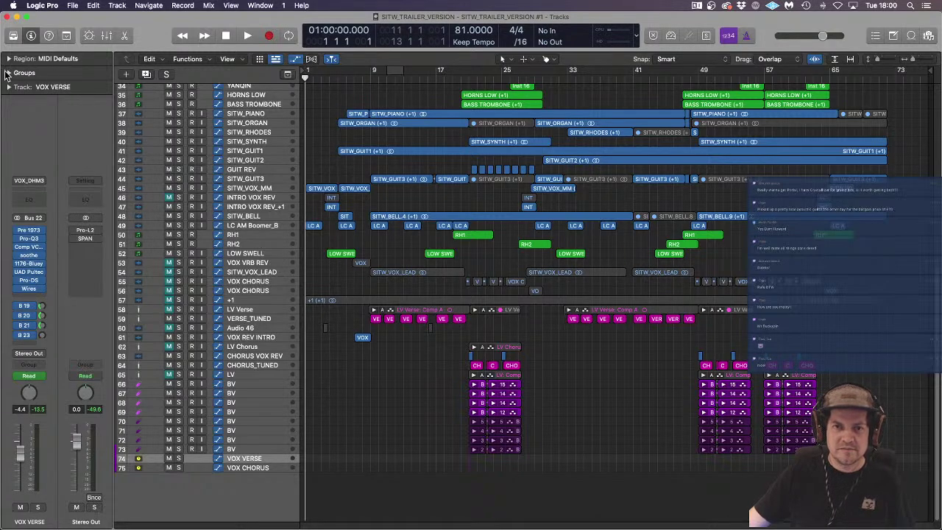
mouse_move(2, 29)
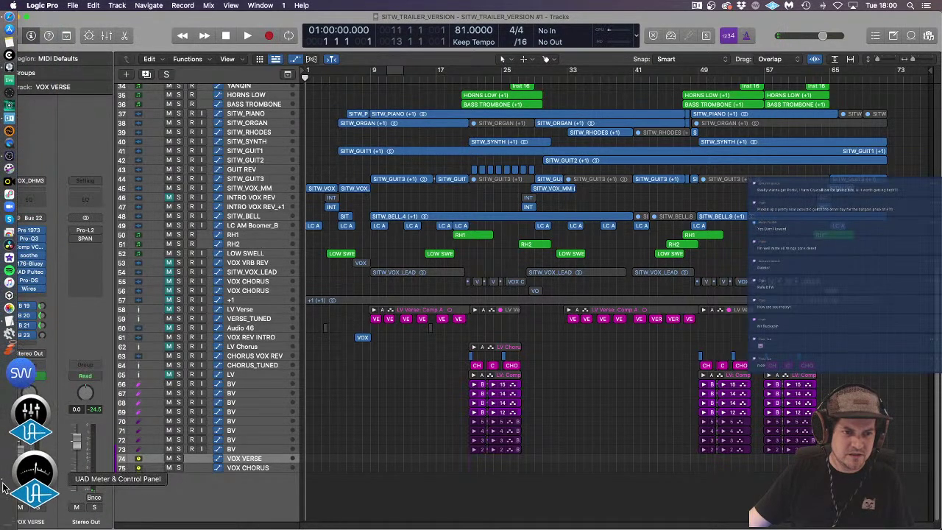
right_click(3, 423)
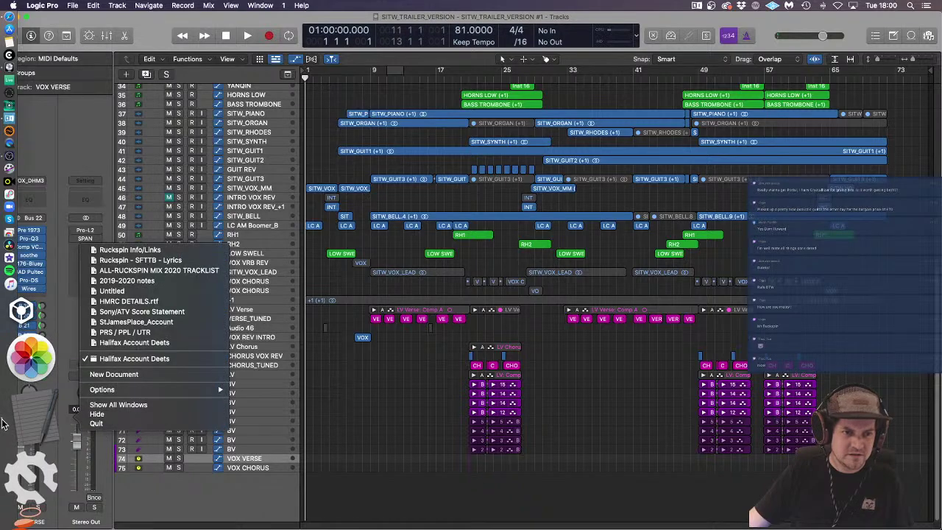
click(163, 424)
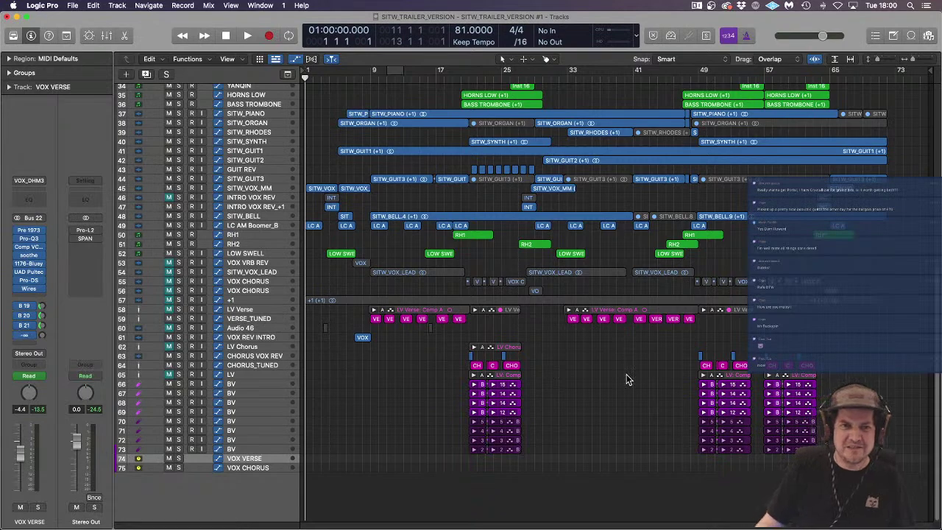
Step: Play the song from the start, copy the VOX REV INTRO region to just before the second verse, and select that track
key(space)
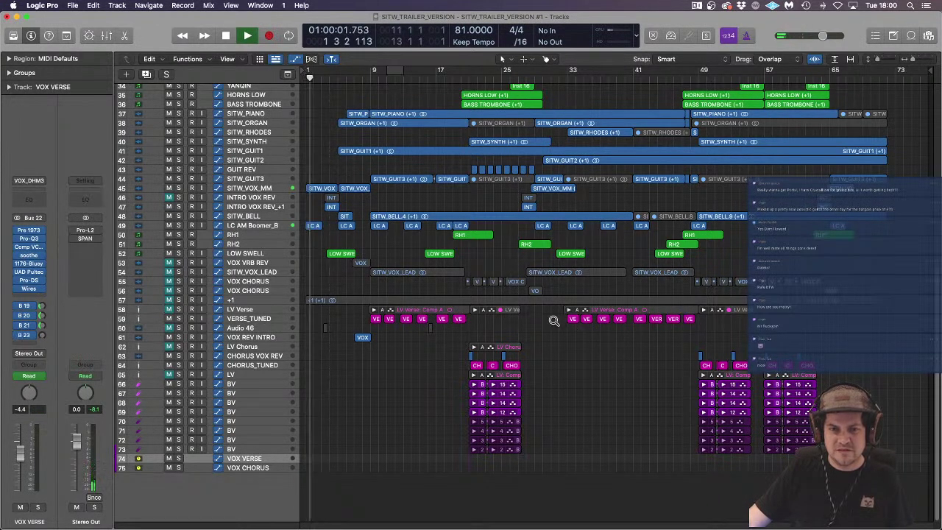
scroll(554, 320, up, 5)
scroll(550, 323, up, 3)
scroll(549, 322, up, 1)
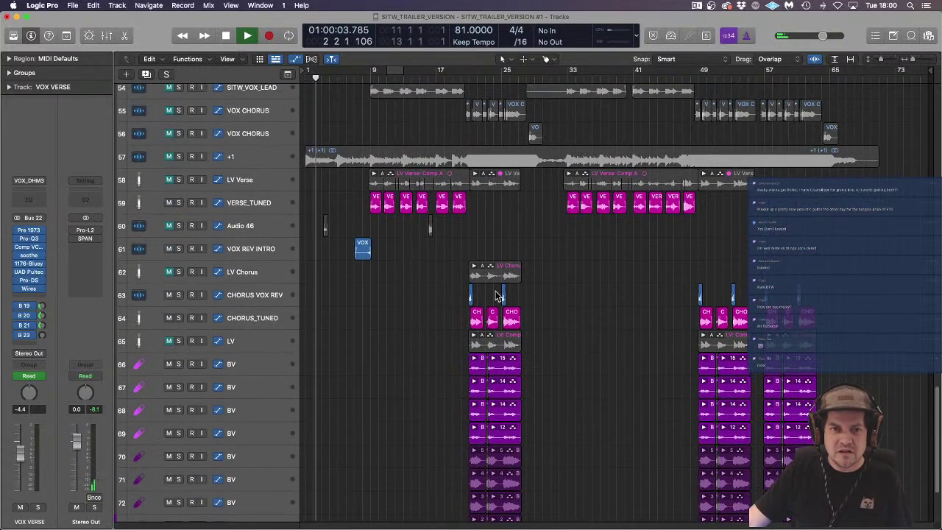
drag(362, 249, 567, 255)
drag(562, 255, 563, 256)
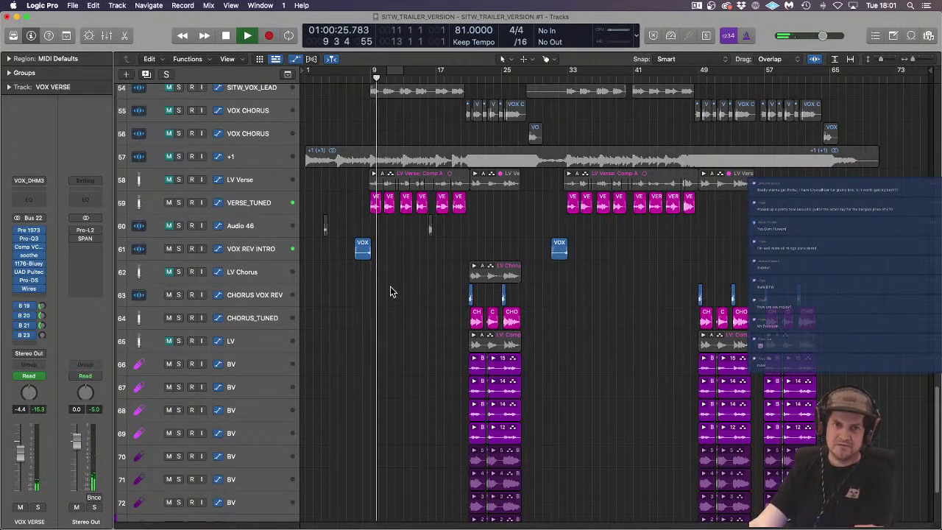
click(253, 246)
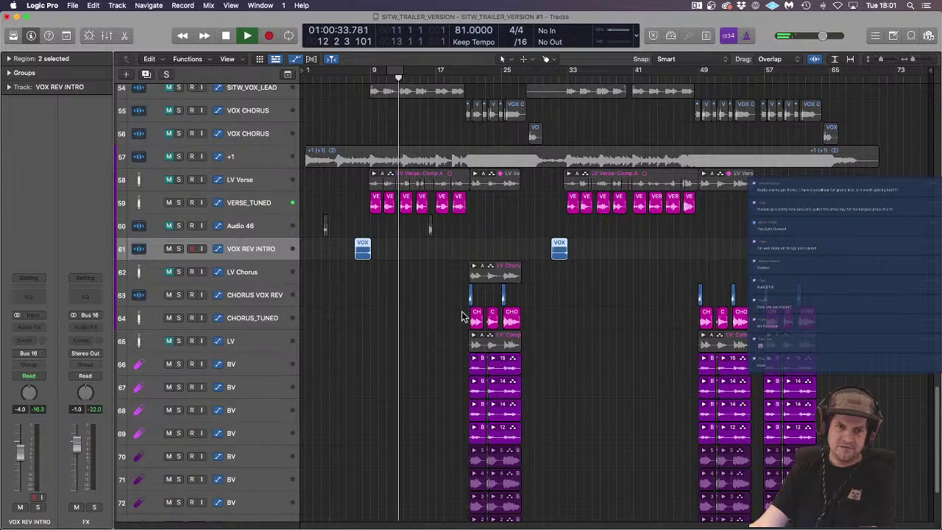
click(327, 285)
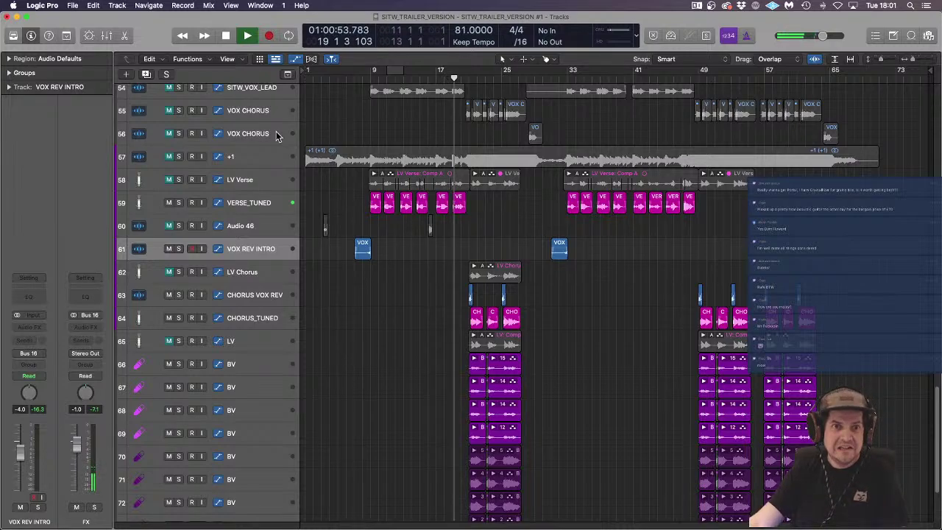
Step: Show the automation lanes and bring up the VOX GLITCH send automation on VOX VERSE around bars 17 to 19
click(311, 59)
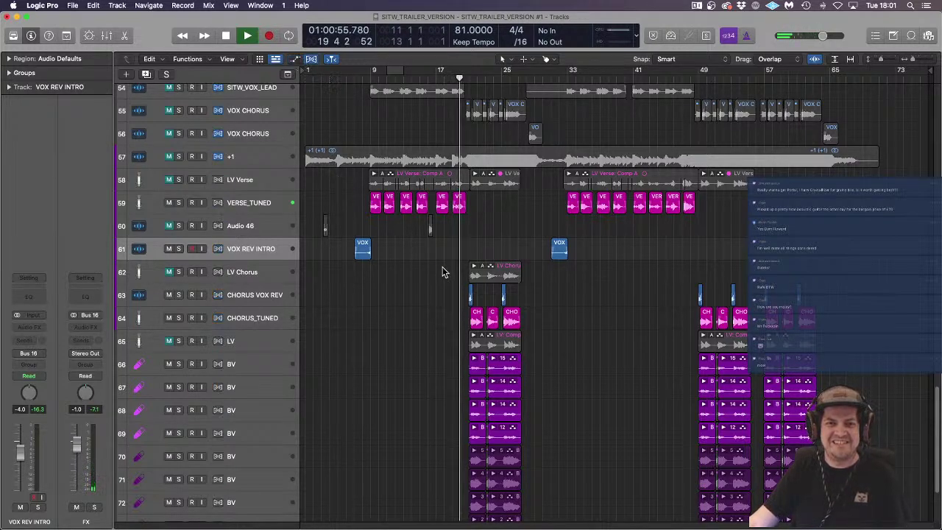
click(295, 59)
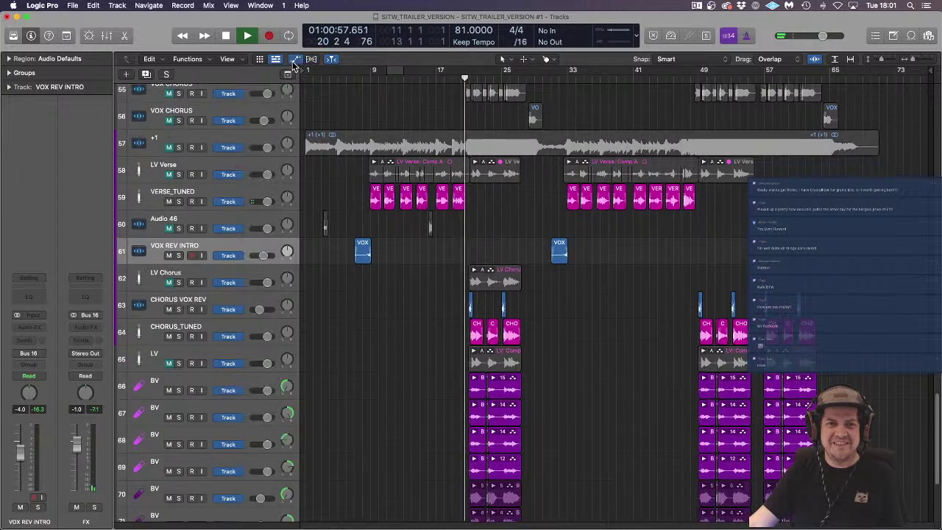
scroll(399, 214, down, 3)
scroll(399, 211, down, 5)
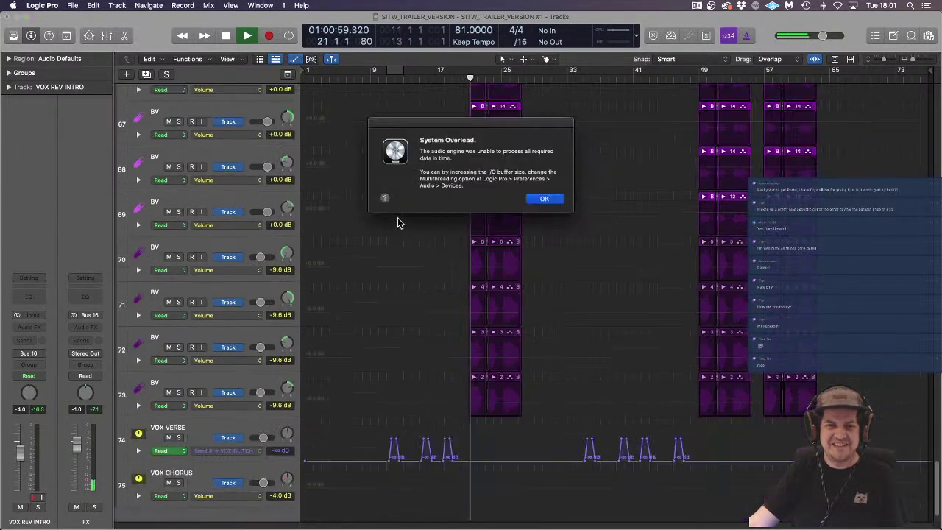
click(556, 198)
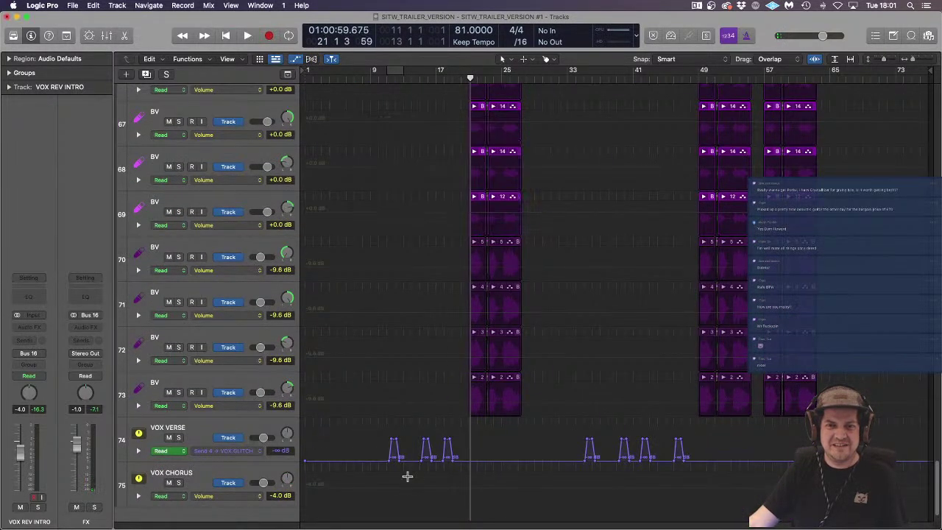
key(super+Right)
key(super+Right)
key(super+Right)
key(super+Left)
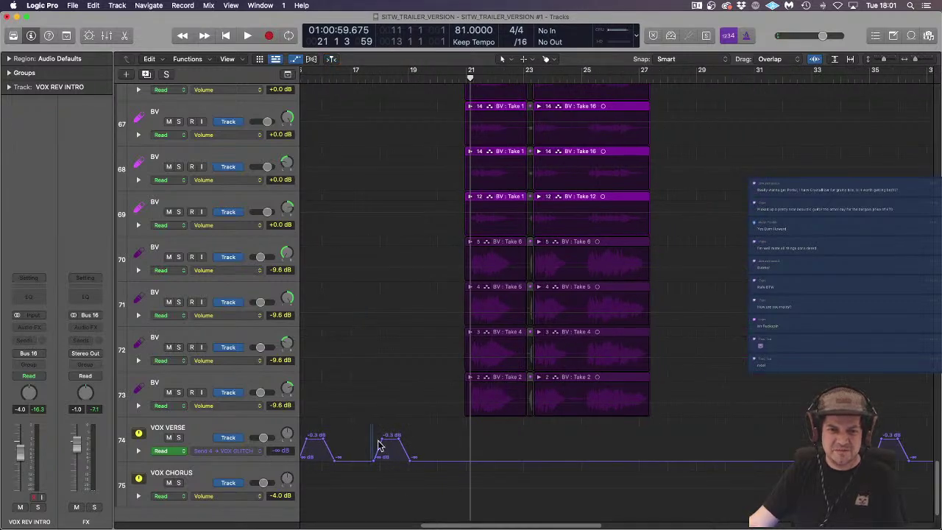
Step: Lower the VOX GLITCH send bump near bar 18 on VOX VERSE to -13.8 dB and audition it from bar 17
click(378, 445)
drag(396, 440, 396, 456)
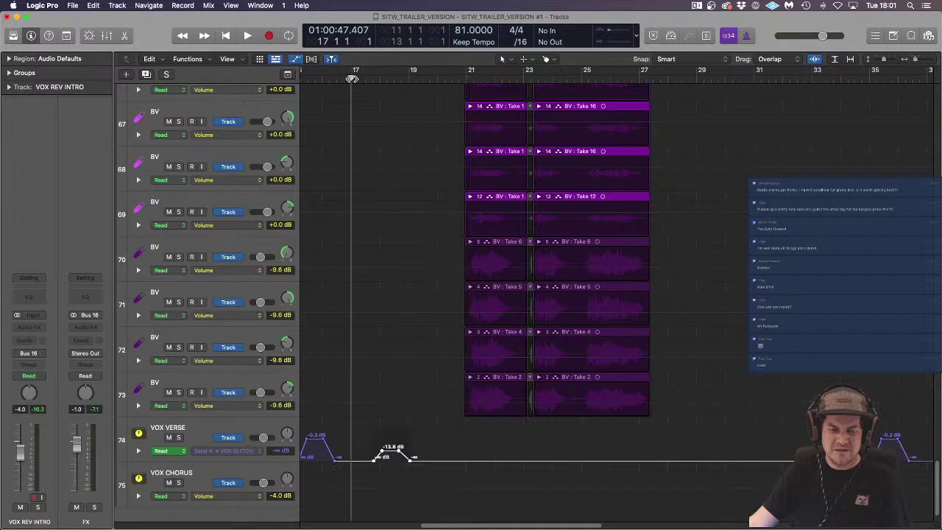
click(447, 424)
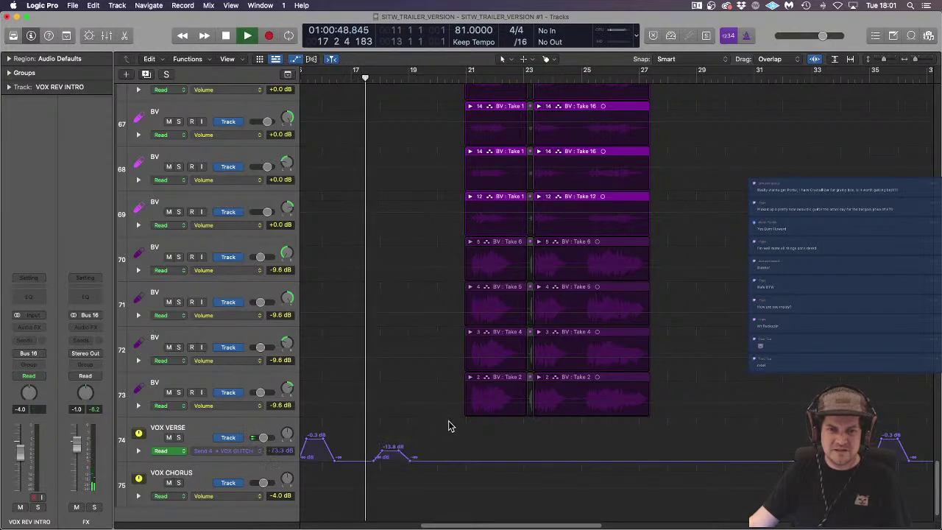
key(super+Left)
key(super+Left)
key(super+Left)
key(super+Left)
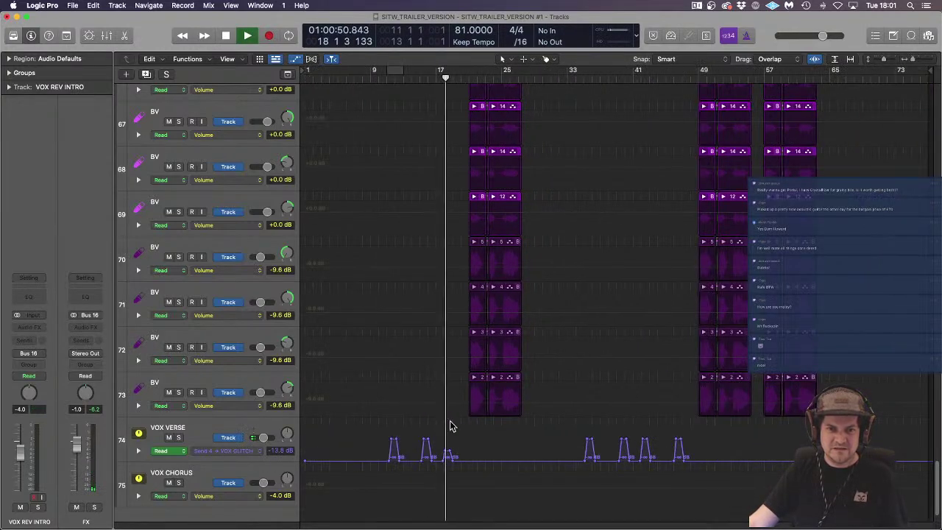
Step: Set the VOX GLITCH send bump near bar 18 on VOX VERSE to -0.3 dB, shift it slightly later, and play on into the chorus
scroll(452, 426, up, 1)
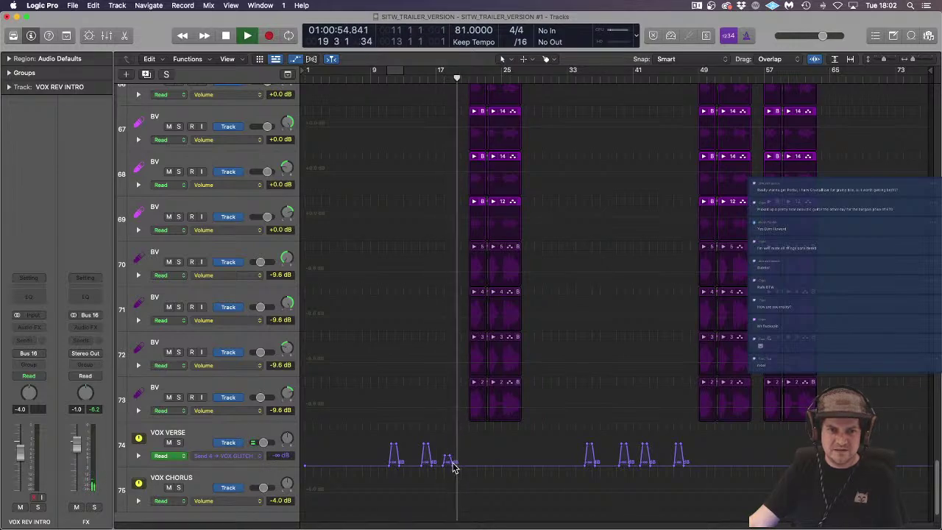
key(super+Right)
key(super+Right)
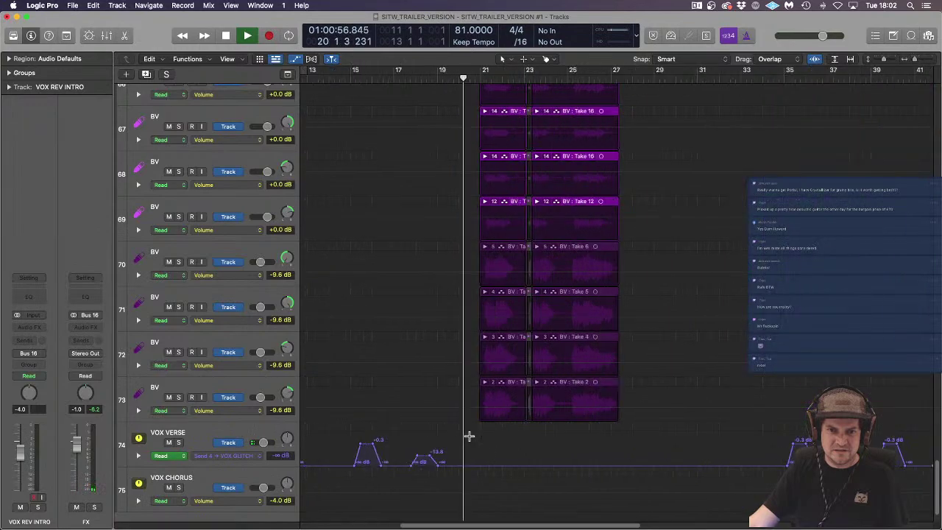
drag(399, 452, 432, 448)
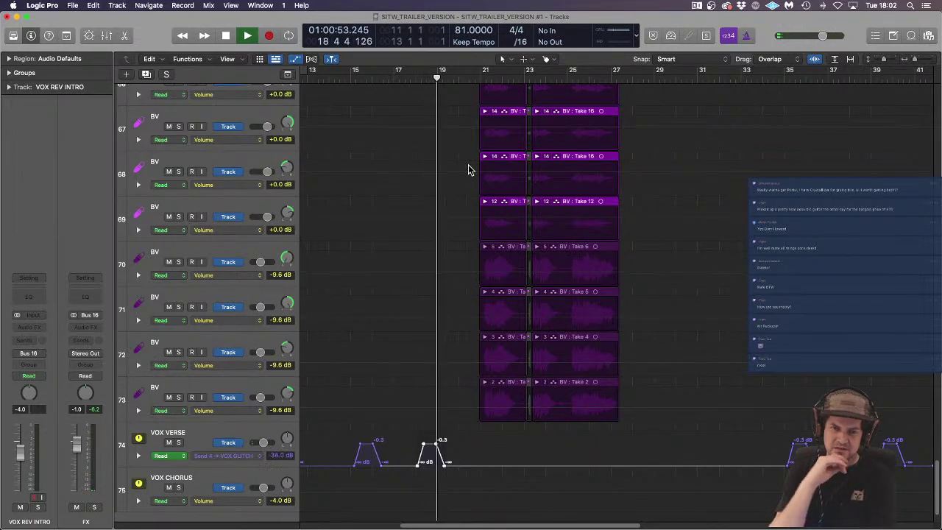
drag(432, 446, 430, 446)
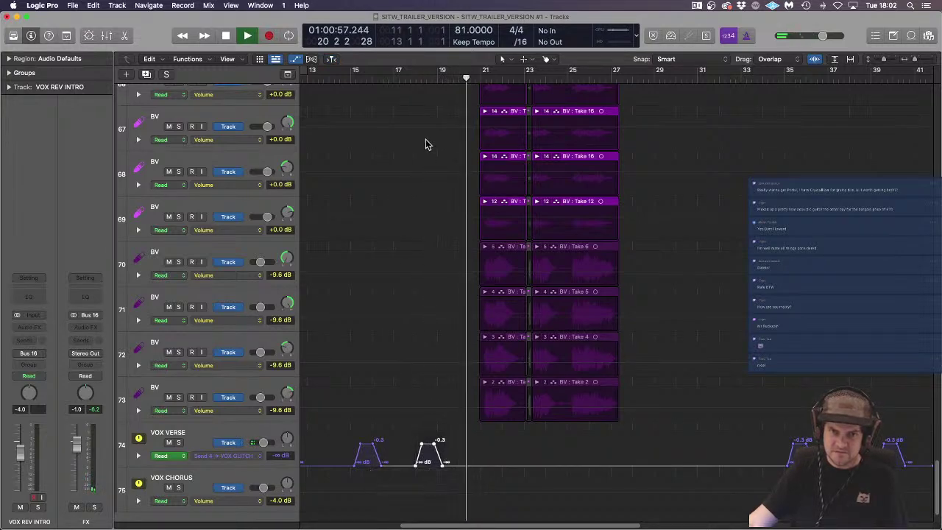
click(421, 198)
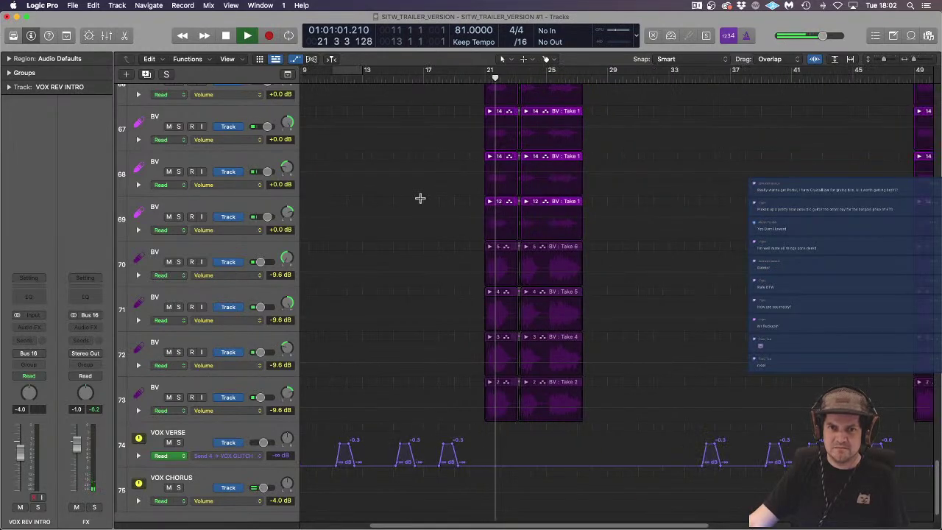
ctrl+alt+click(421, 201)
ctrl+alt+click(422, 199)
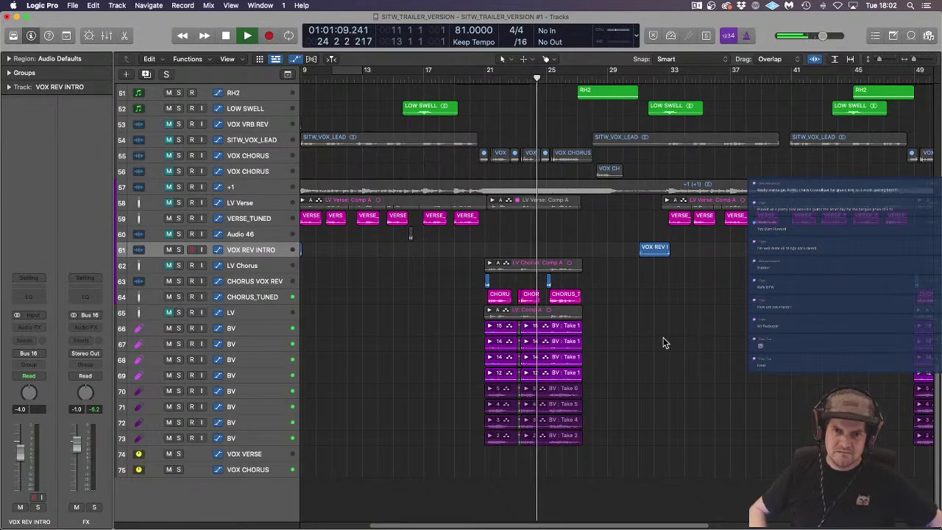
Step: Slightly raise the Darkness of the Devil-Loc Deluxe plug-in on the 70s KIT track during playback and close the plug-in
scroll(682, 335, up, 5)
scroll(698, 327, up, 3)
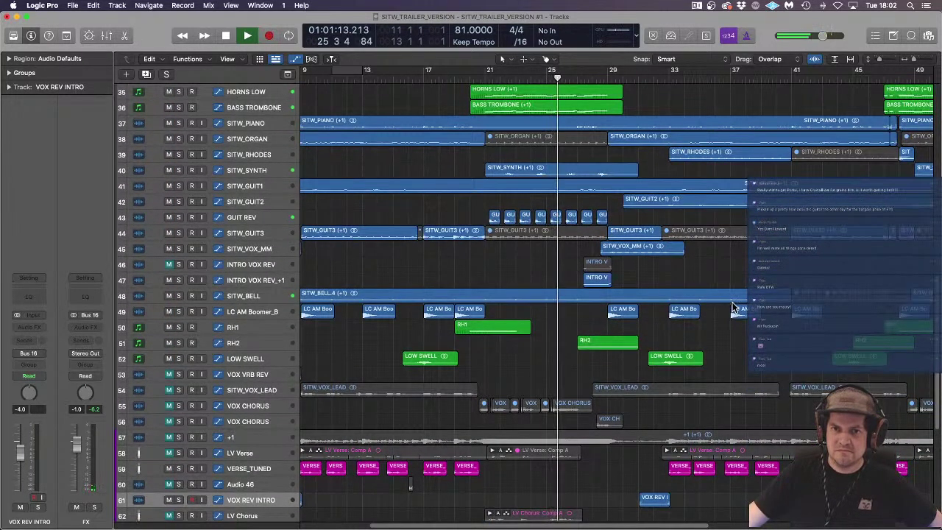
scroll(733, 307, up, 8)
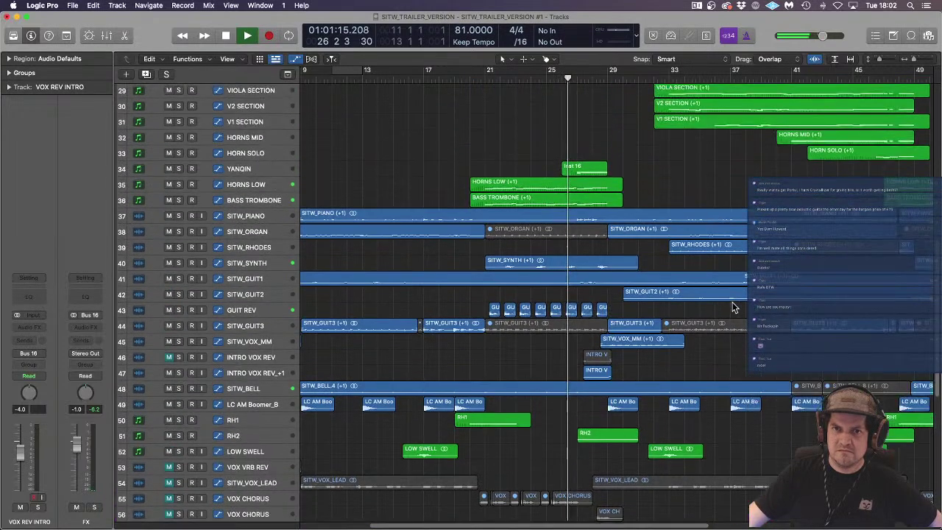
scroll(732, 307, up, 6)
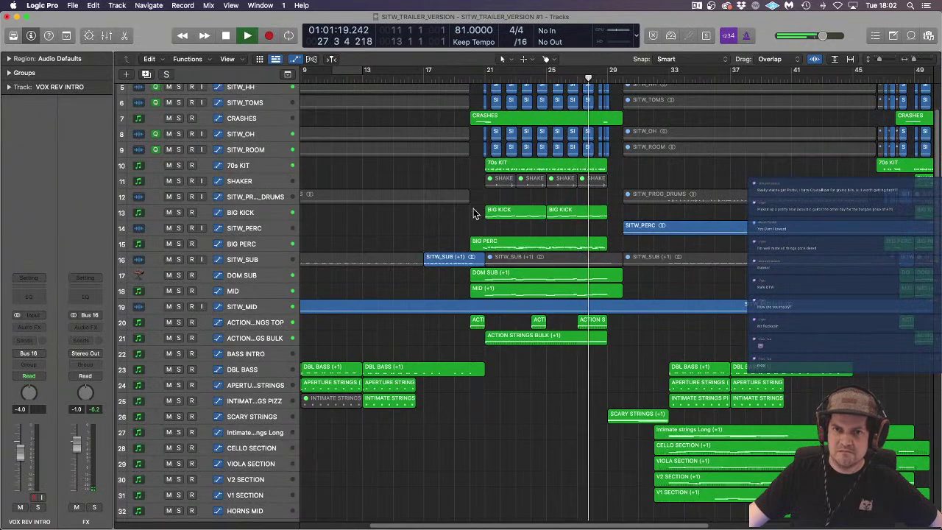
click(259, 165)
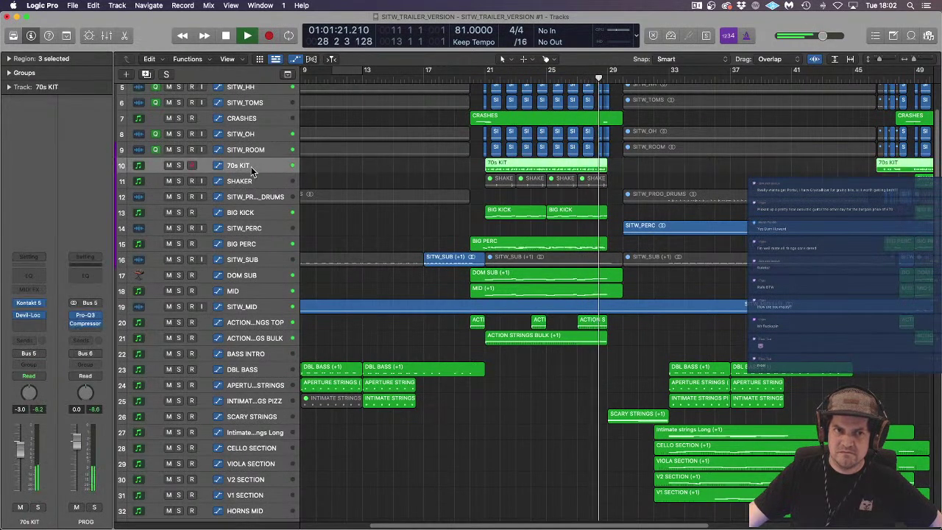
click(32, 318)
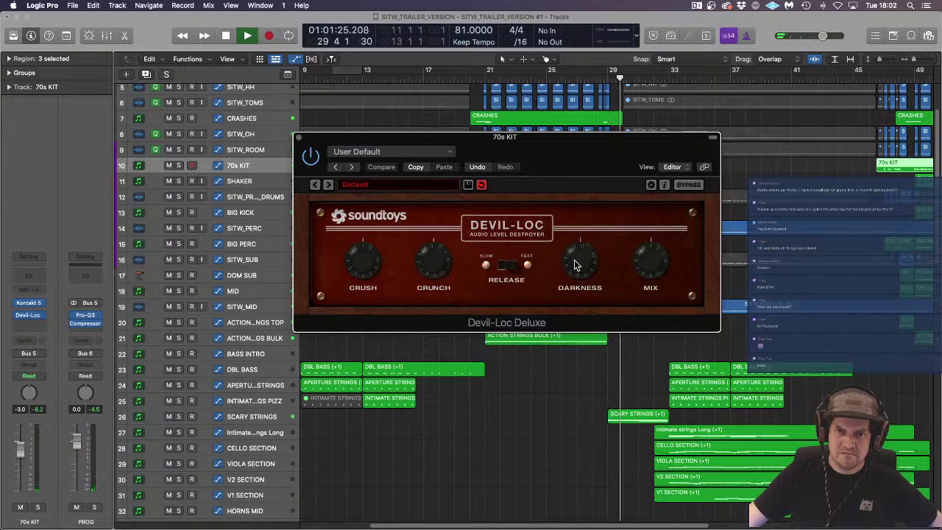
drag(575, 261, 575, 258)
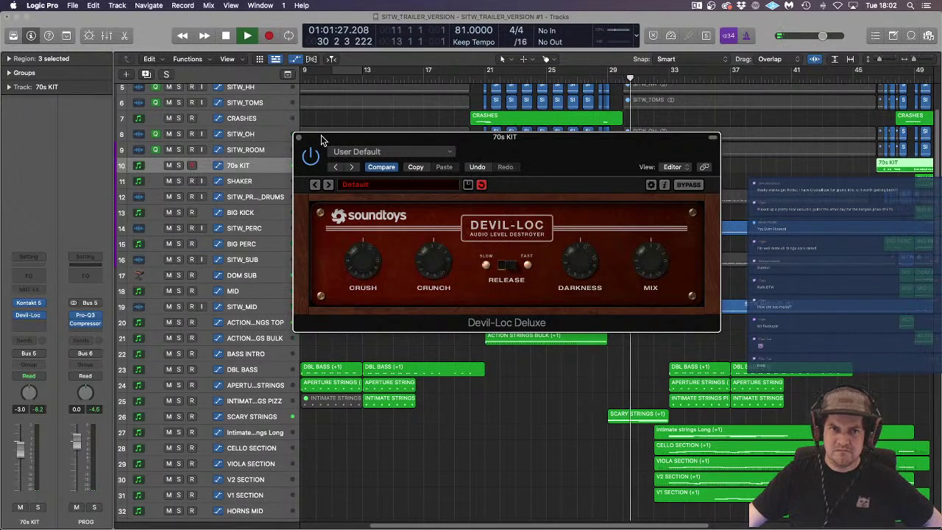
click(299, 139)
click(555, 398)
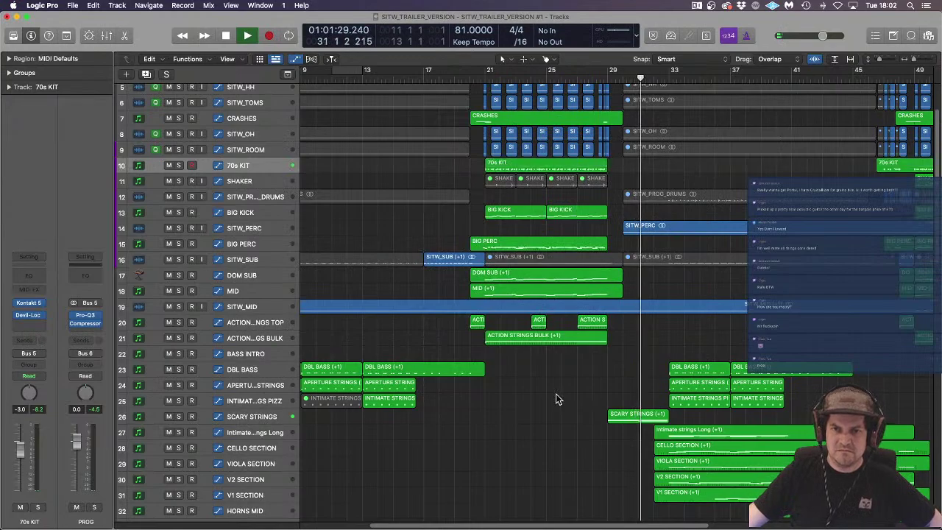
Step: Delete the copied VOX REV INTRO region just before the second verse and play from bar 29
scroll(725, 348, down, 10)
scroll(725, 345, down, 9)
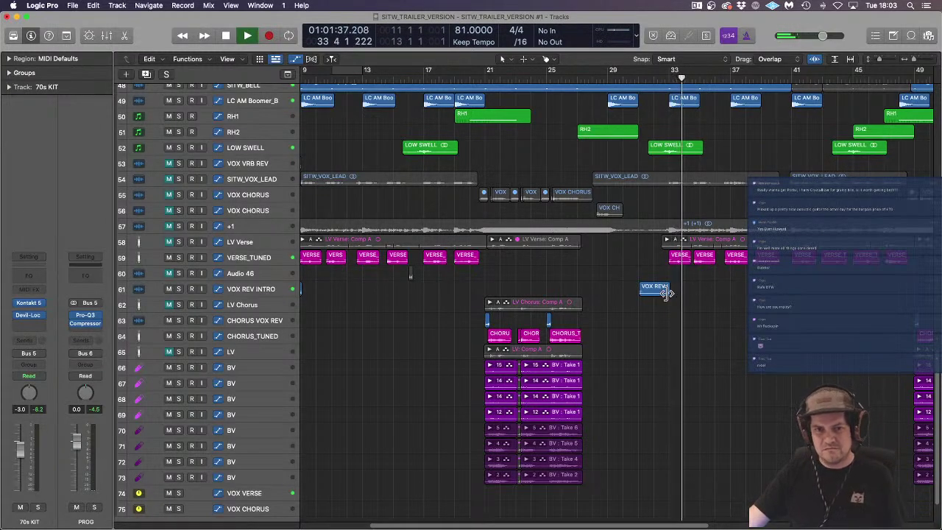
key(space)
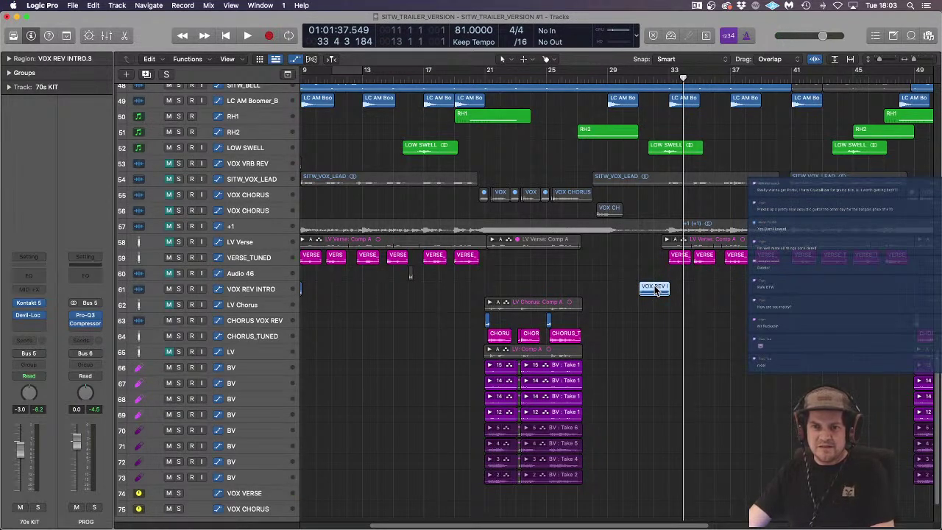
click(638, 80)
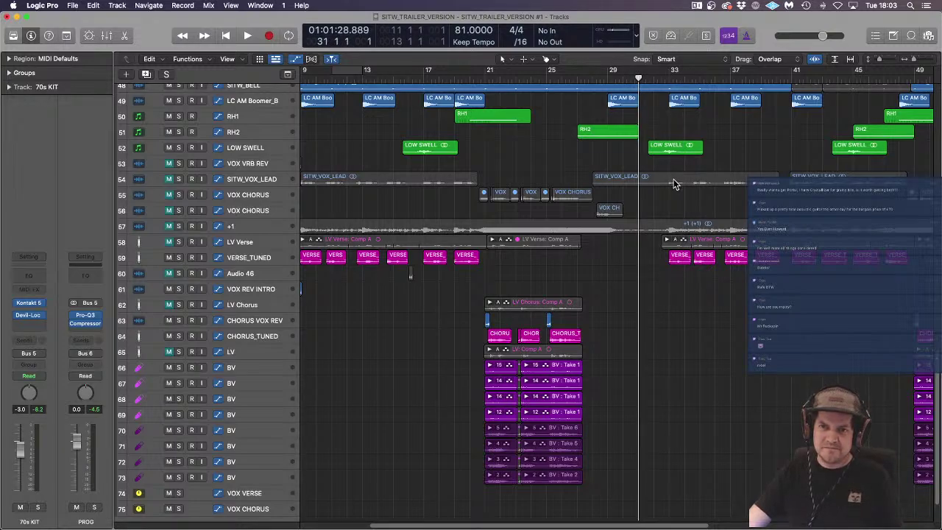
drag(613, 72, 602, 77)
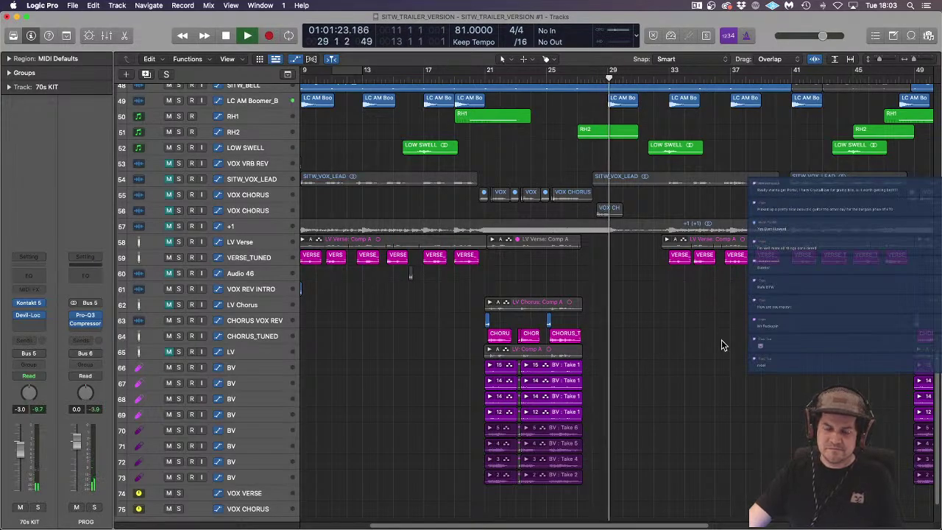
Step: Copy a short slice of the second verse's first VERSE_TUNED phrase onto the Audio 46 track between bars 30 and 31
scroll(722, 344, up, 10)
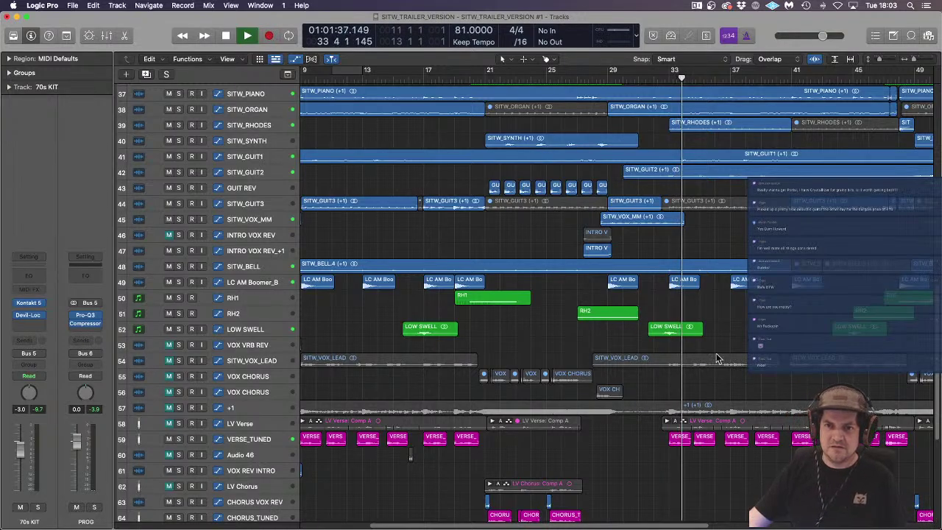
key(super+Right)
key(super+Right)
key(super+Right)
key(space)
key(super+Down)
key(super+Down)
key(super+Down)
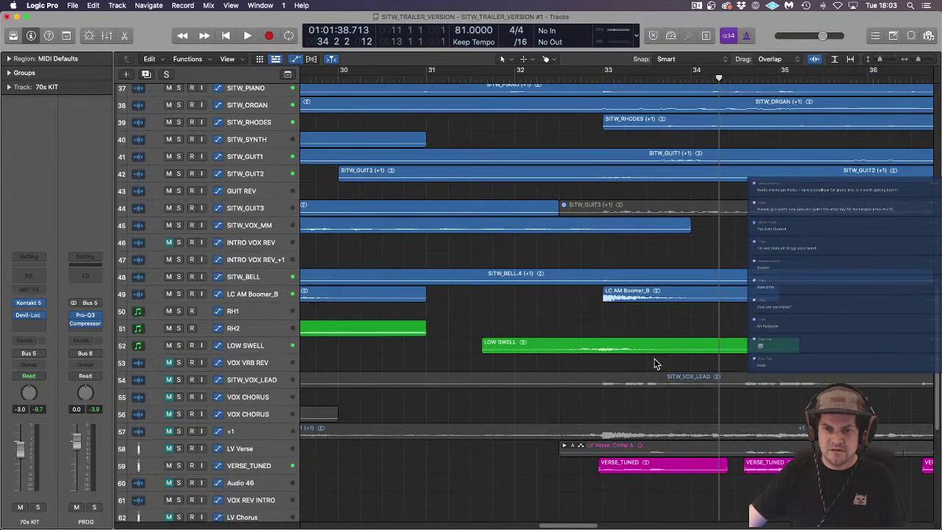
scroll(633, 372, down, 10)
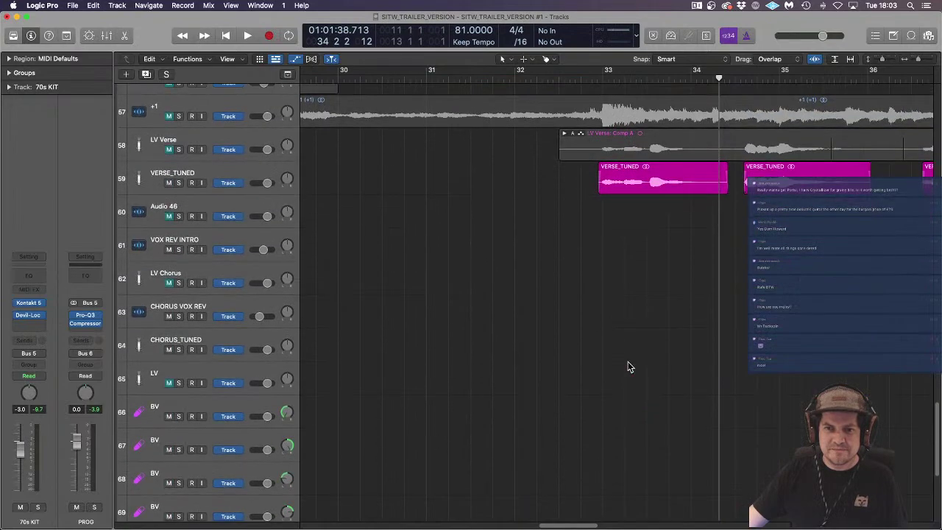
key(super+Up)
key(super+Up)
key(super+Up)
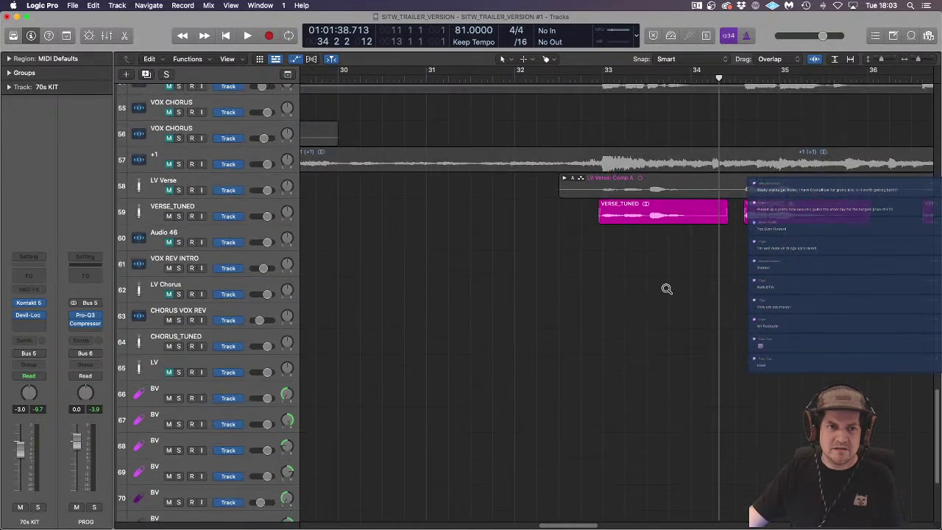
key(super+Left)
key(super+Left)
key(super+Right)
key(super+Right)
key(super+Right)
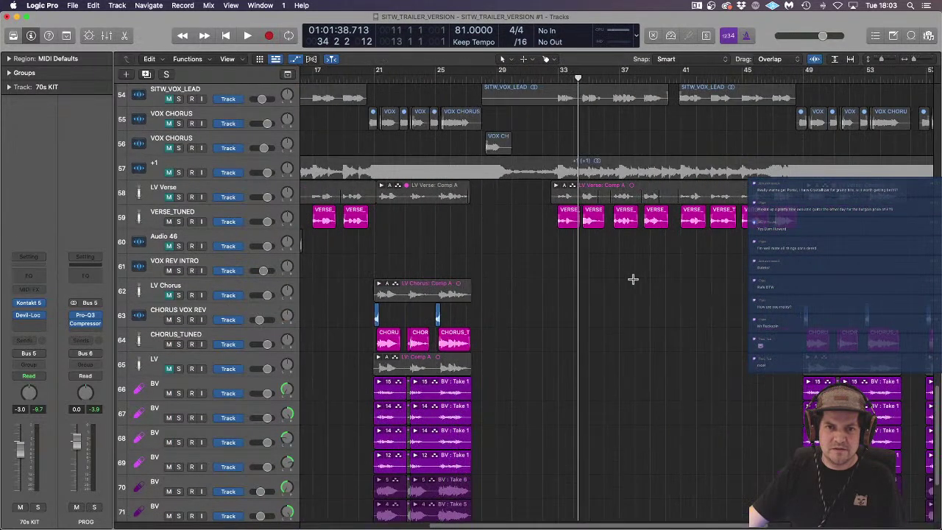
scroll(537, 232, up, 1)
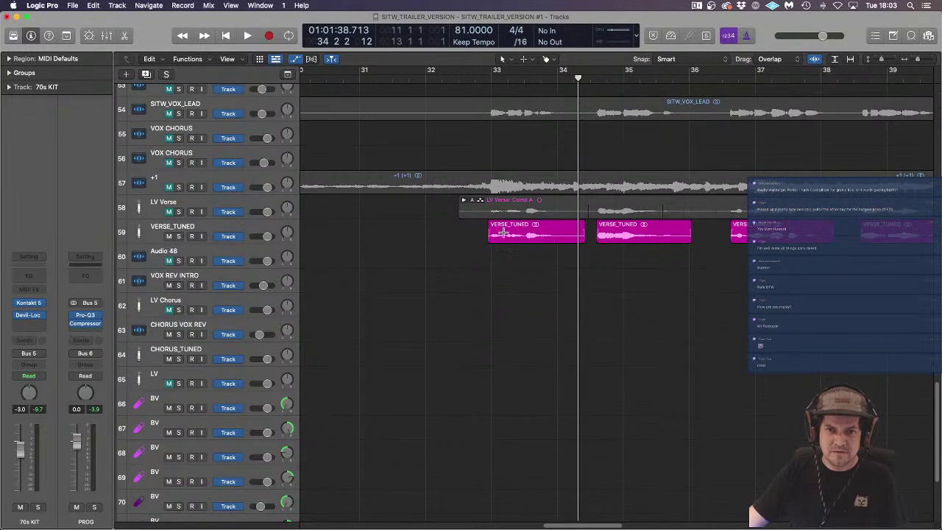
mouse_move(503, 232)
mouse_down()
mouse_move(482, 231)
mouse_move(491, 231)
mouse_move(466, 271)
mouse_move(467, 250)
mouse_move(324, 248)
mouse_up()
click(383, 270)
scroll(383, 269, left, 5)
scroll(383, 270, up, 1)
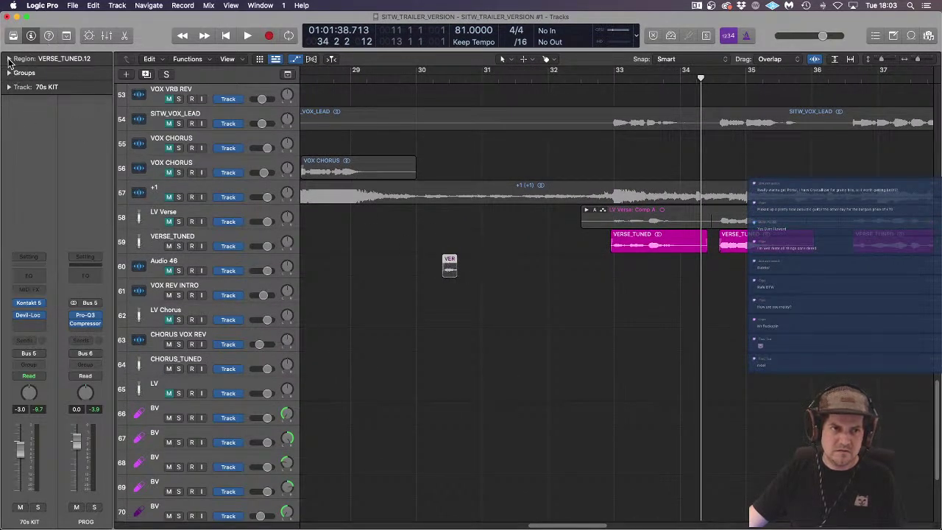
Step: Unmute and solo the Audio 46 track and audition the copied vocal slice from bar 30
click(9, 59)
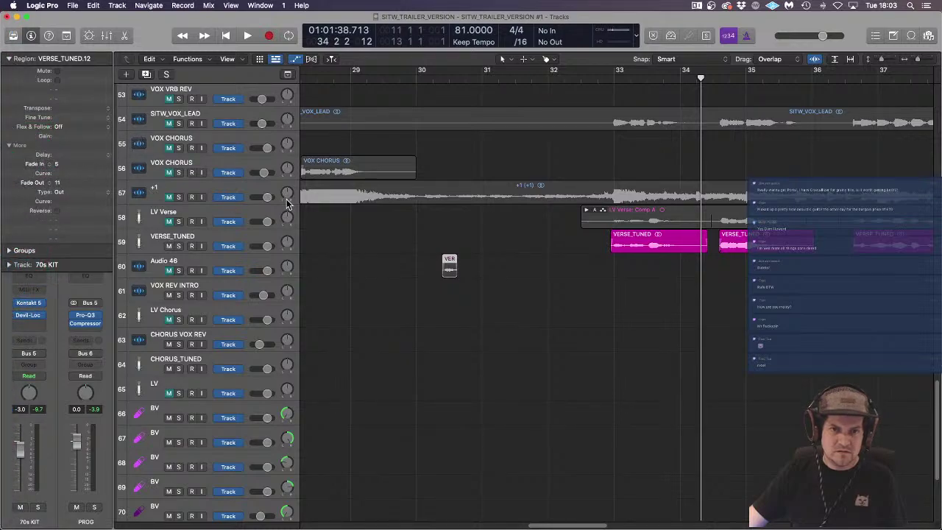
click(171, 270)
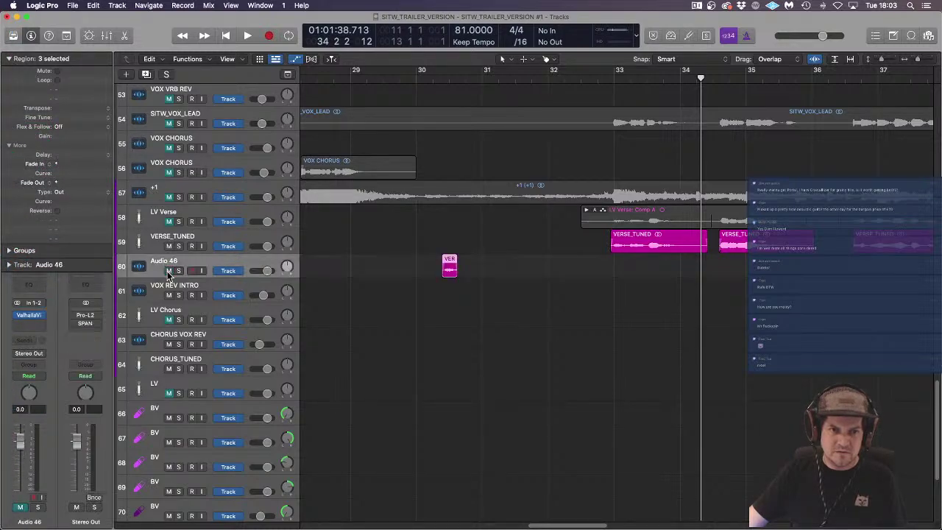
click(178, 271)
click(418, 71)
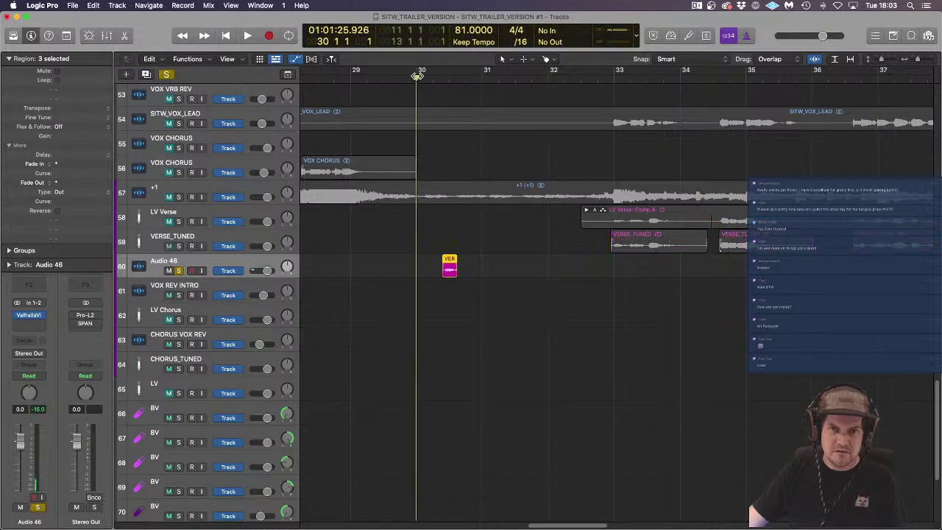
key(space)
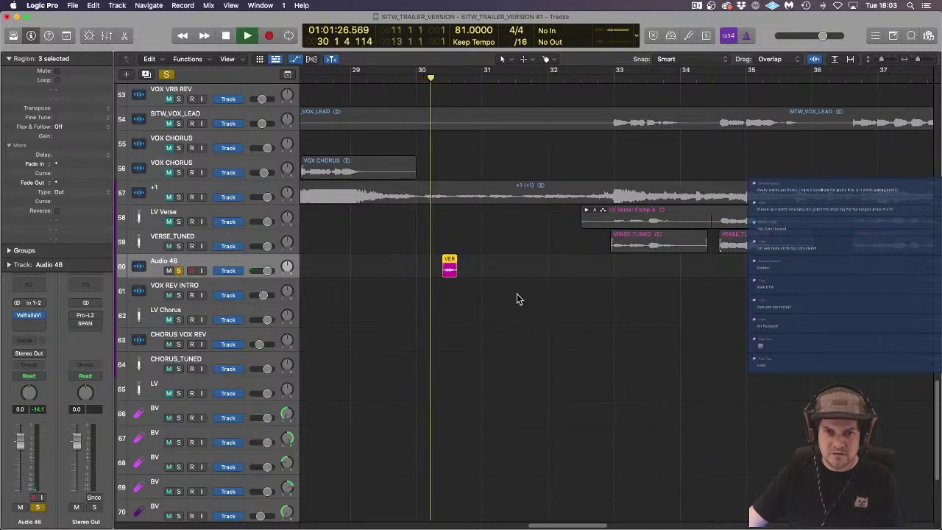
Step: Trim the start and end of the vocal slice on Audio 46 near bar 30 3 and audition the shortened word
key(super+Right)
key(super+Right)
click(410, 297)
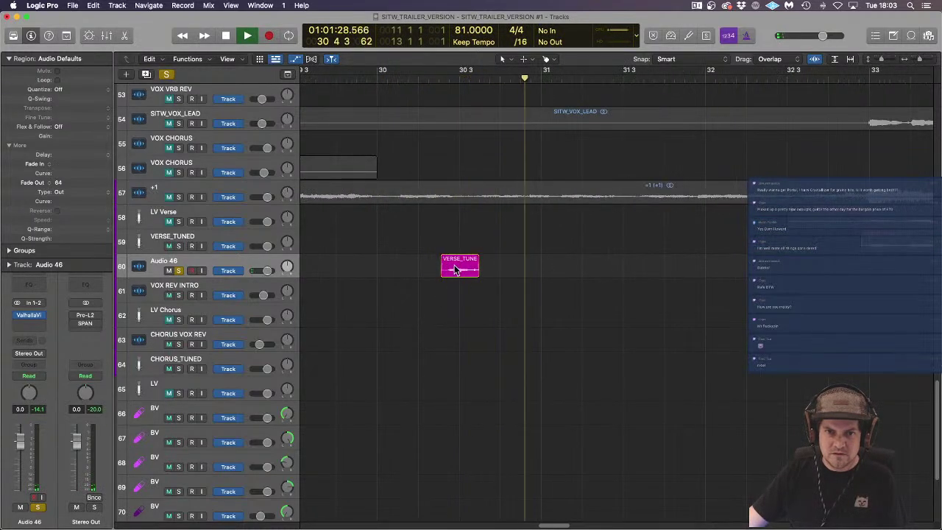
drag(443, 271, 461, 271)
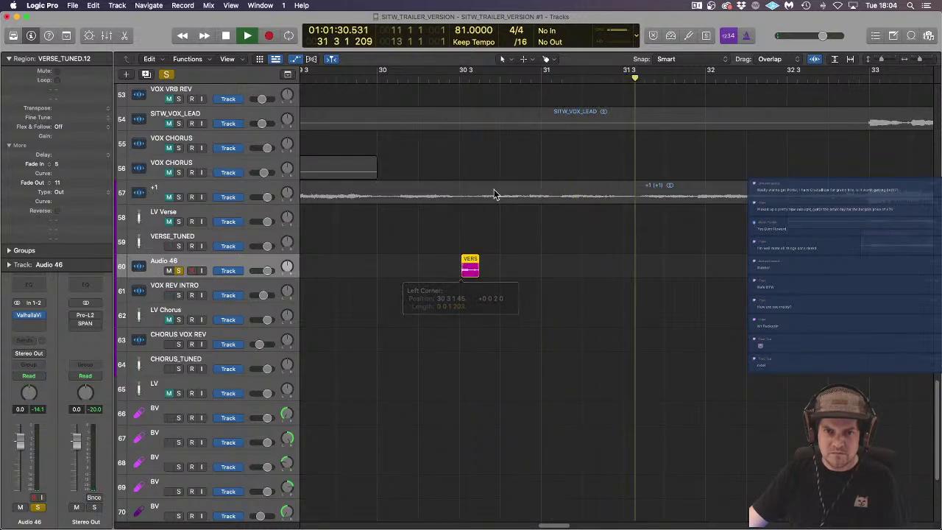
click(417, 78)
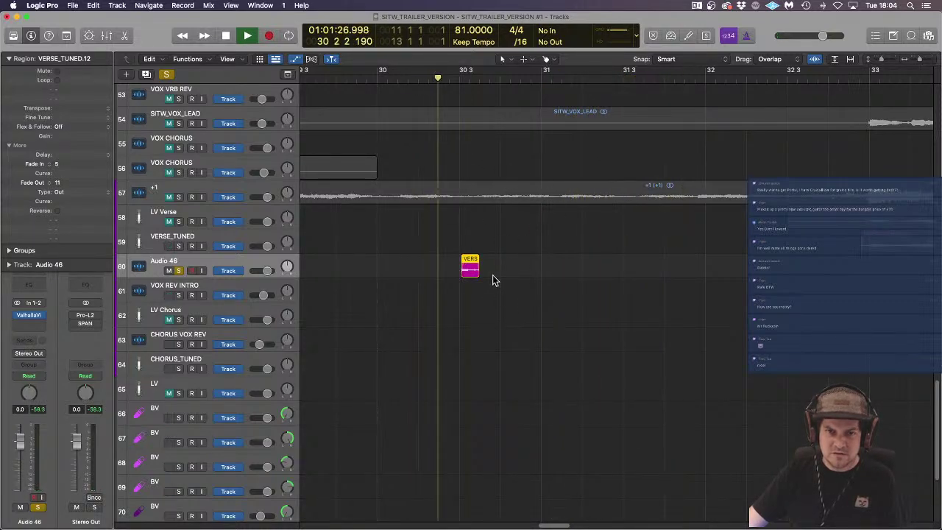
key(space)
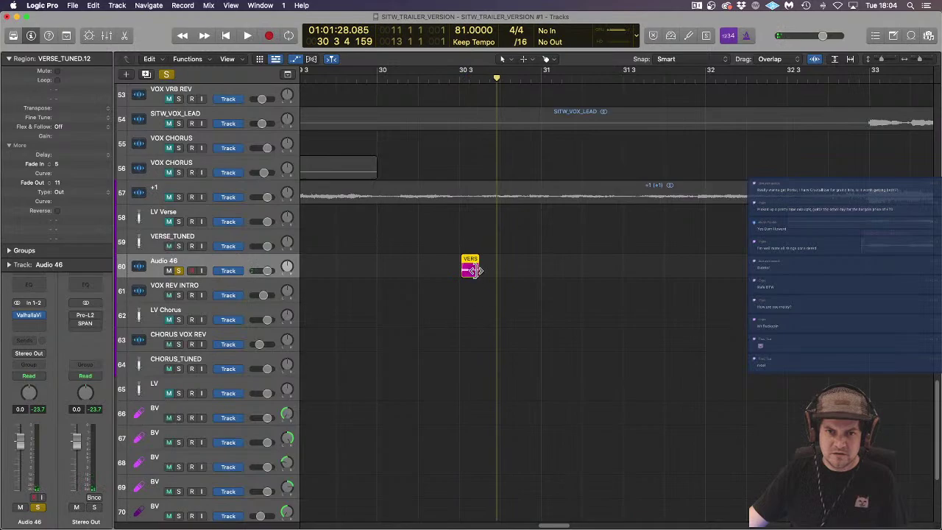
drag(473, 270, 458, 269)
click(450, 77)
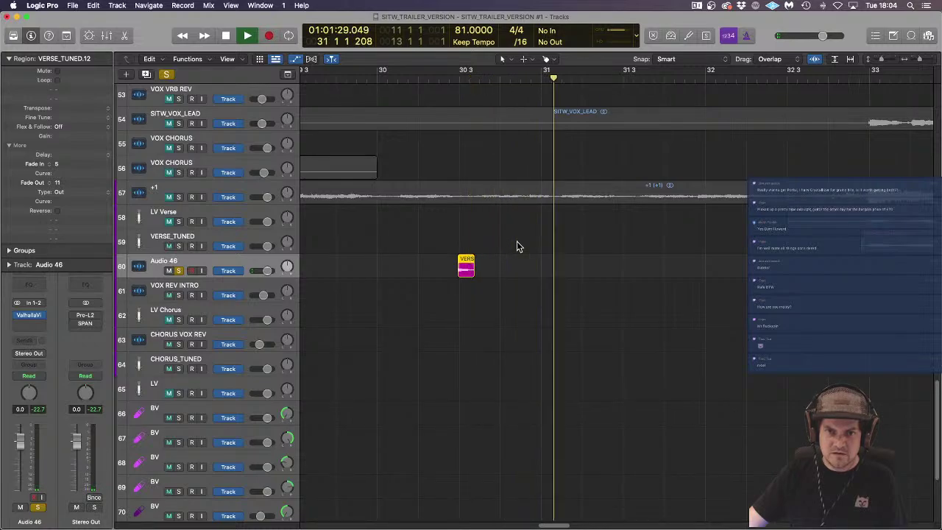
Step: Bounce the trimmed Audio 46 slice in place to a new track named FATE VOX REV, leaving the source and including the audio tail
key(super+Left)
key(super+Left)
key(super+Left)
key(super+Left)
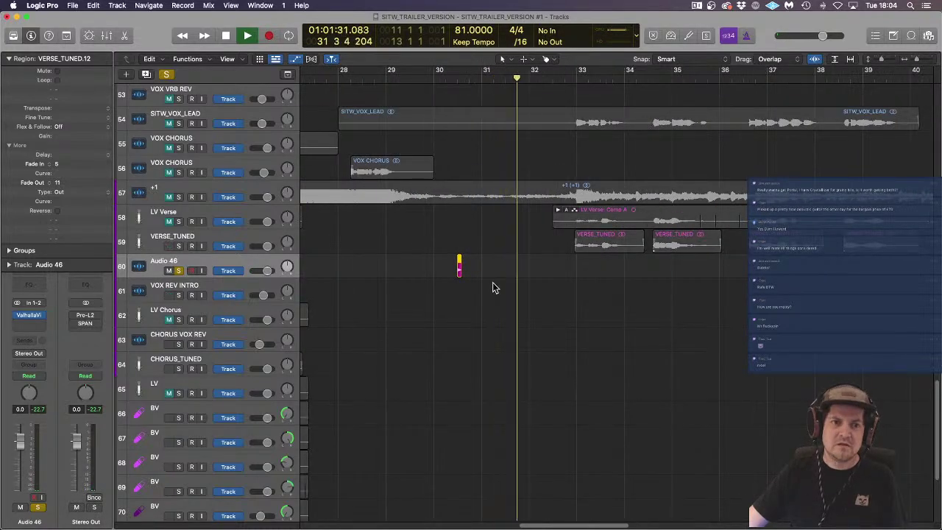
key(space)
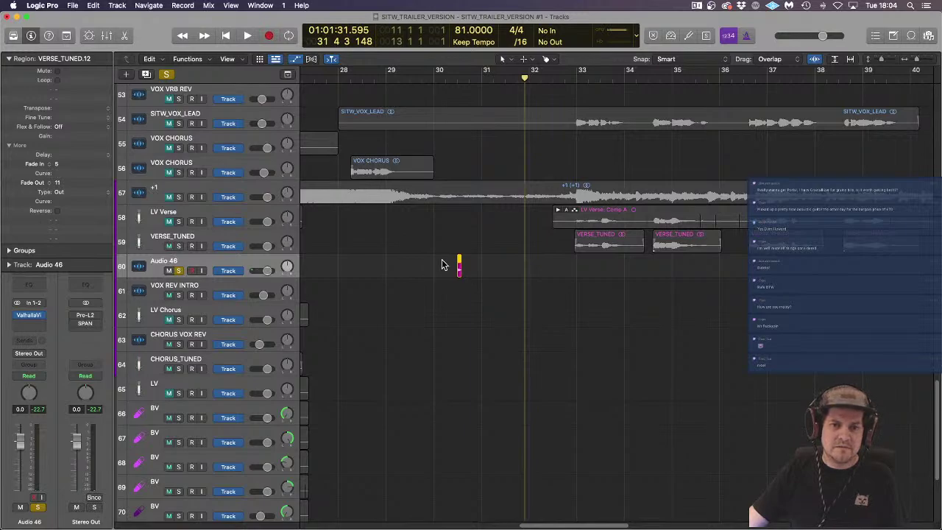
right_click(458, 265)
click(488, 263)
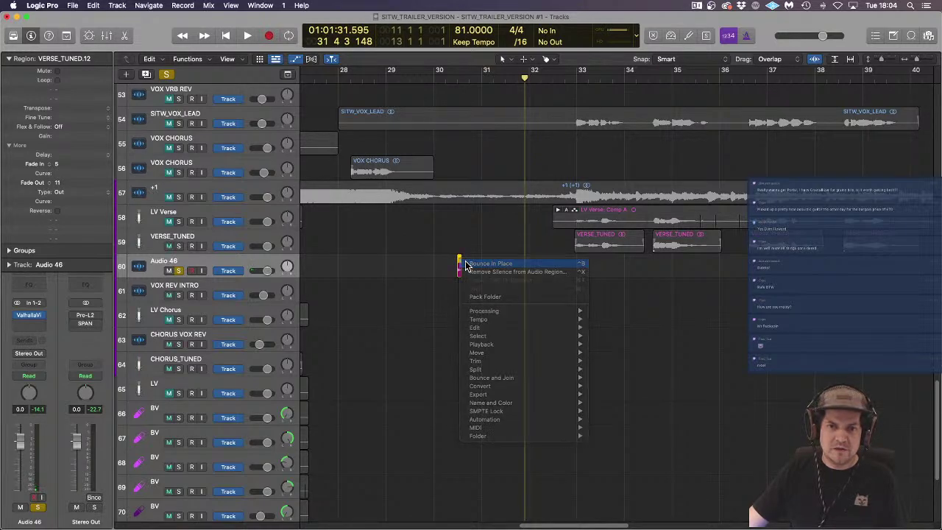
text(FATE VOX REV)
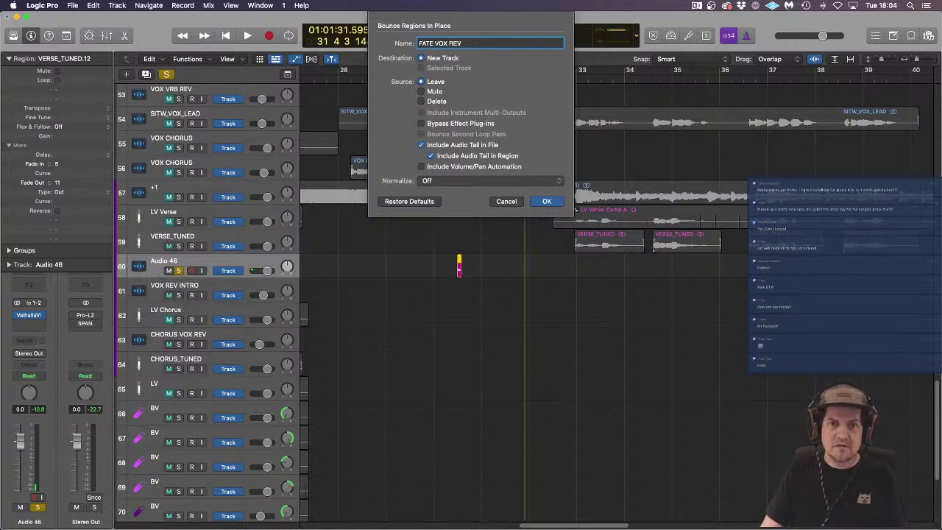
key(Return)
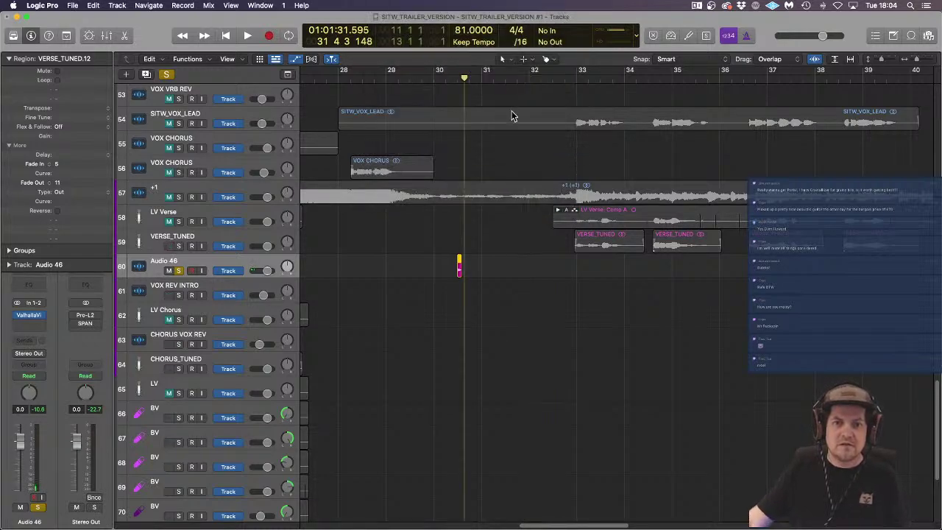
Step: Reverse the bounced FATE VOX REV region and deselect it
click(331, 282)
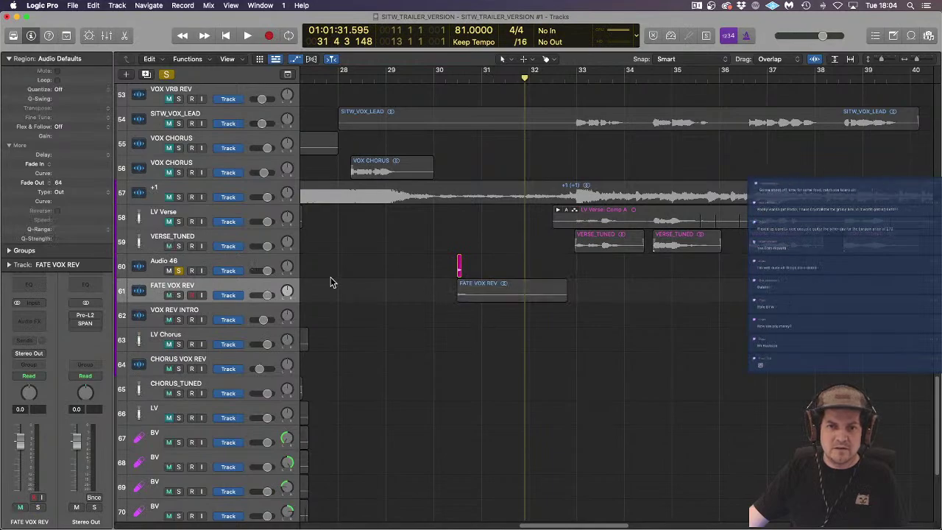
click(489, 298)
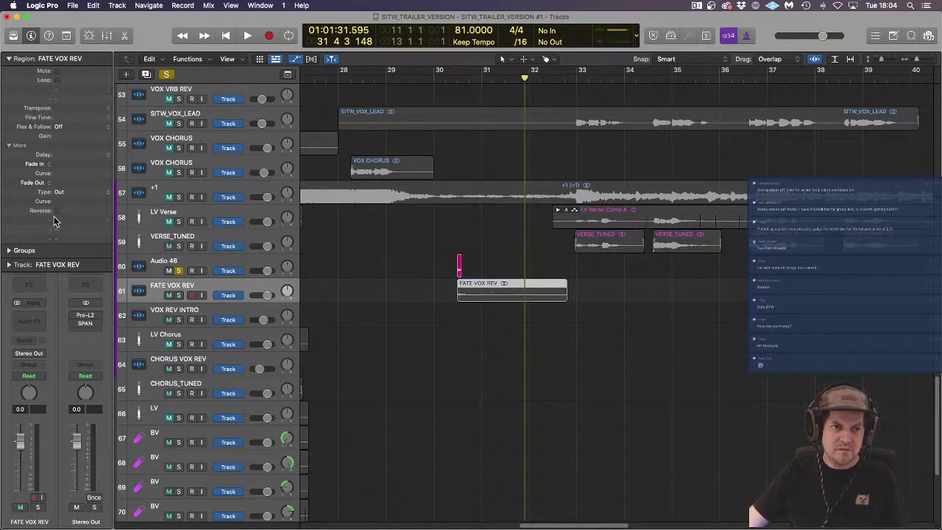
click(485, 370)
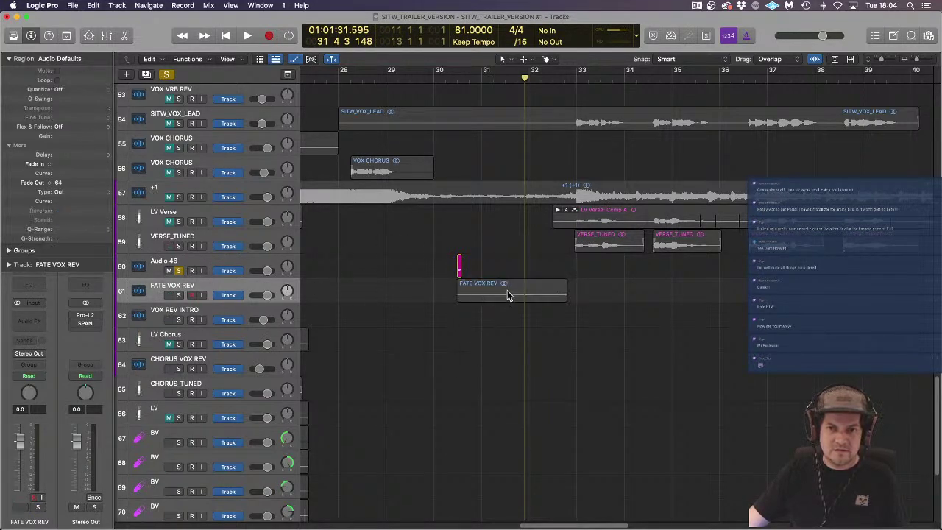
Step: Move the FATE VOX REV region later so it ends at bar 33, and mute and unsolo its source on Audio 46
drag(507, 295, 520, 295)
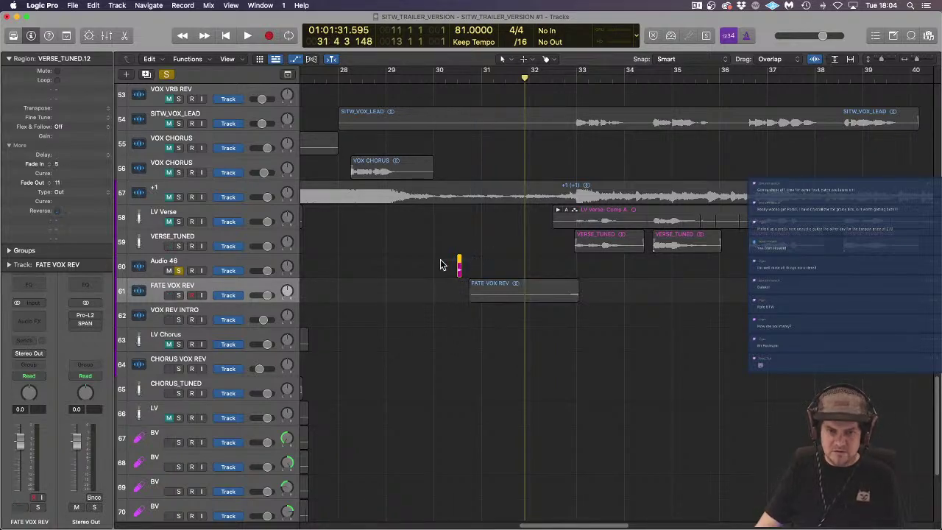
key(ctrl+m)
click(178, 271)
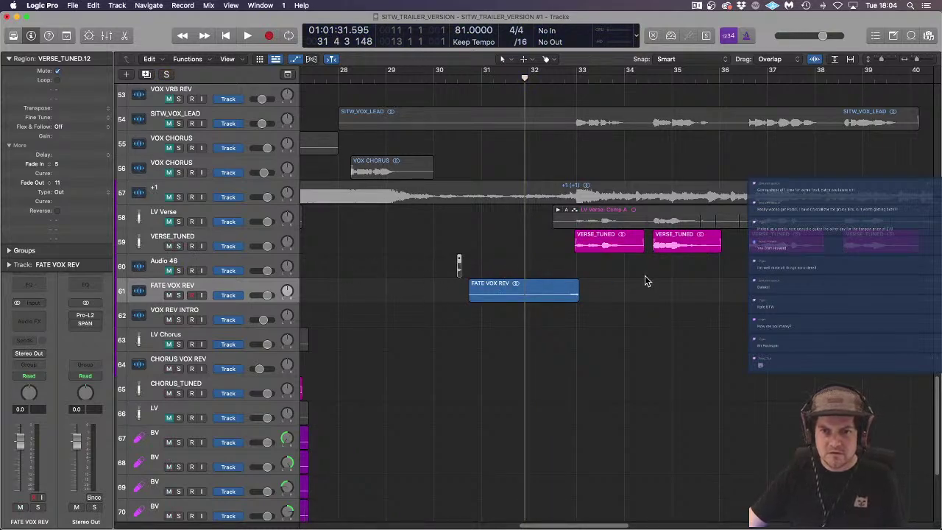
Step: Set the FATE VOX REV region's gain to +7.0 dB and play the swell into the second verse
key(super+Right)
key(super+Right)
click(653, 296)
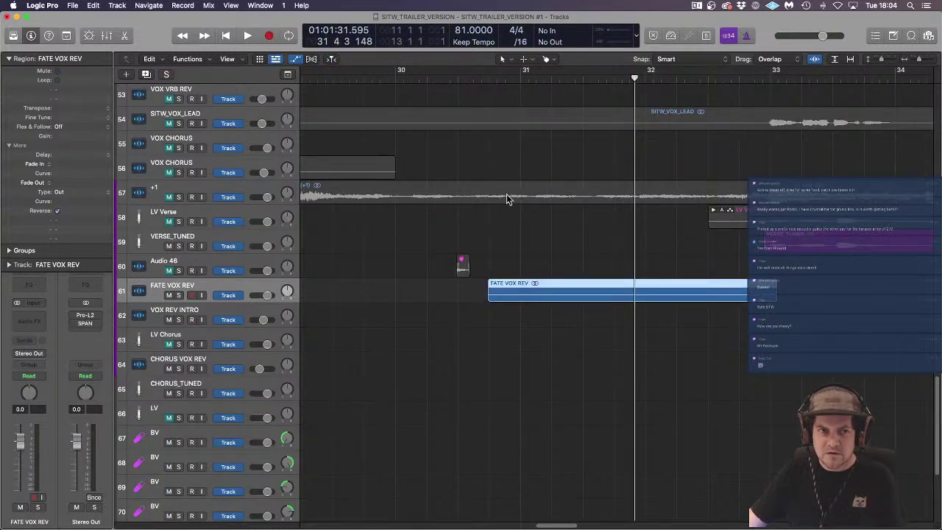
drag(85, 63, 85, 59)
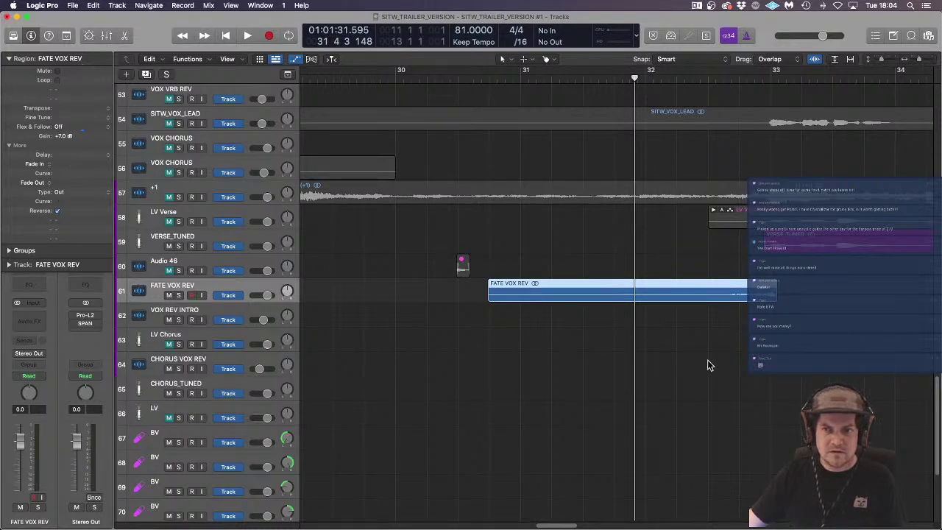
key(space)
click(552, 351)
key(super+Left)
key(super+Left)
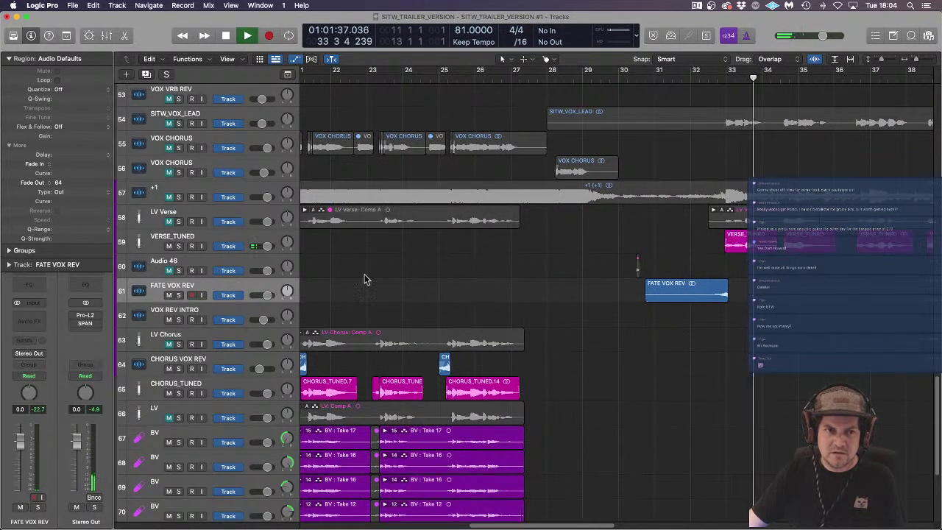
click(40, 355)
mouse_move(36, 391)
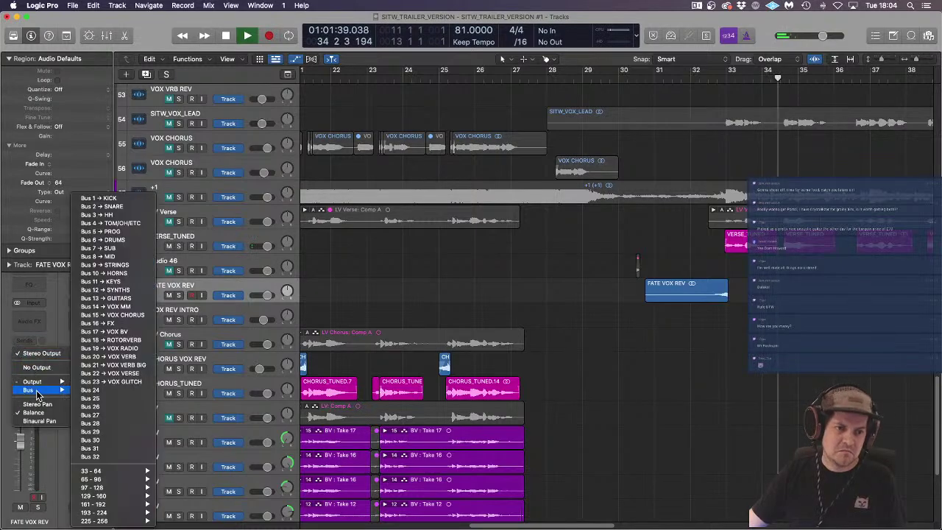
click(520, 344)
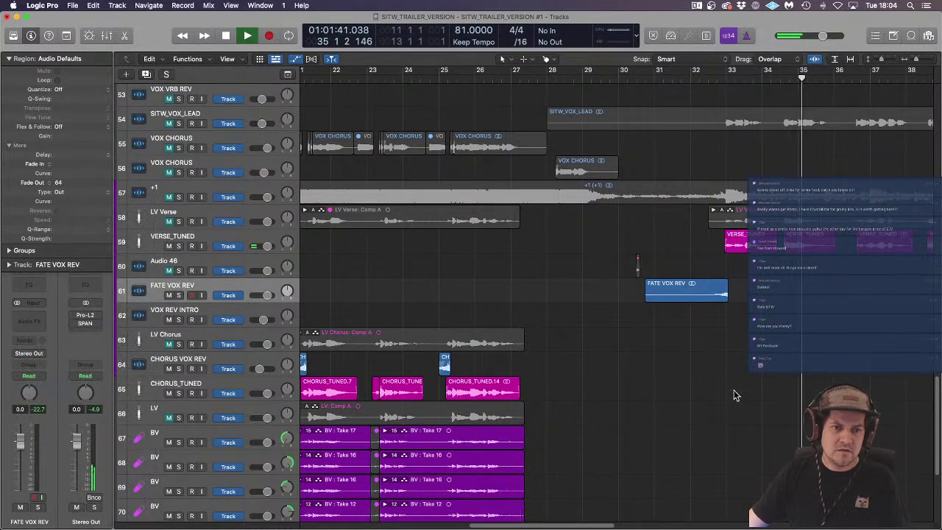
Step: Move the FATE VOX REV region onto the VOX REV INTRO track and delete the emptied FATE VOX REV track
drag(699, 292, 697, 318)
click(206, 286)
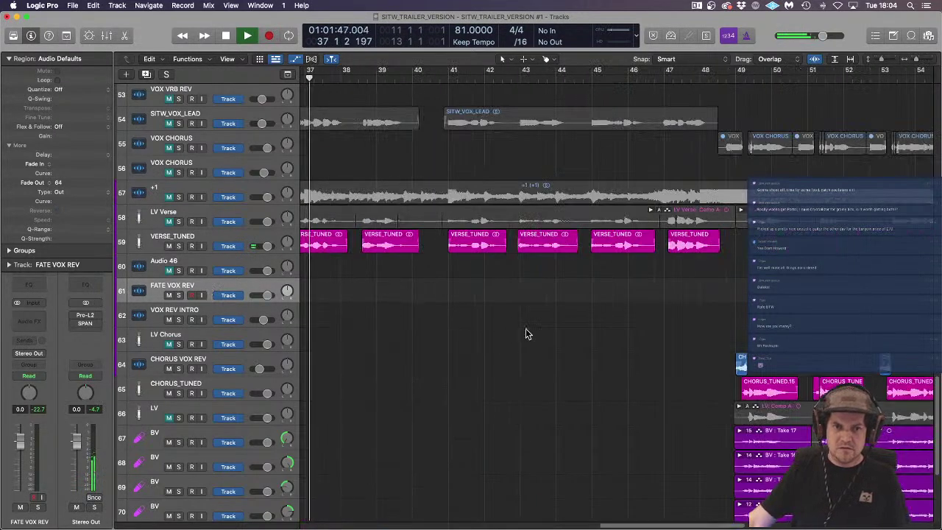
key(super+Left)
key(super+Left)
key(super+Left)
key(super+Left)
key(super+Left)
key(super+Up)
scroll(499, 331, up, 1)
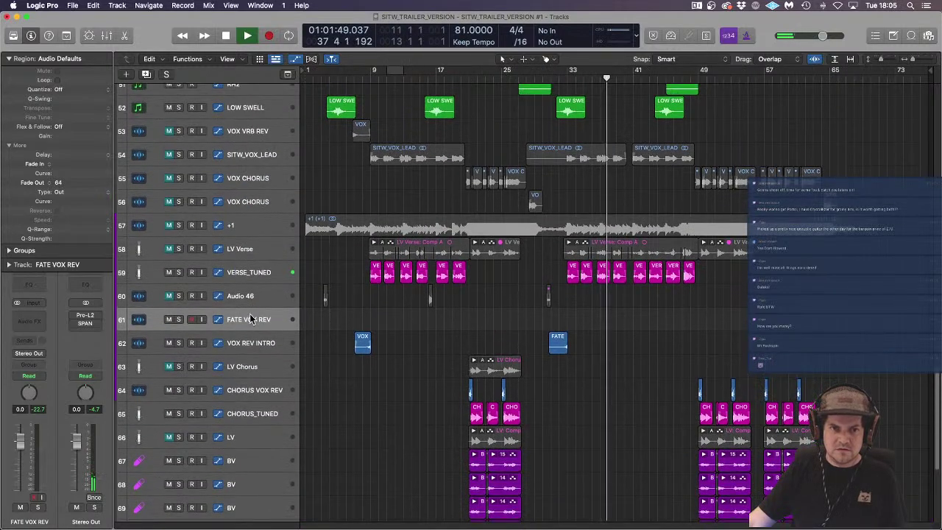
key(super+BackSpace)
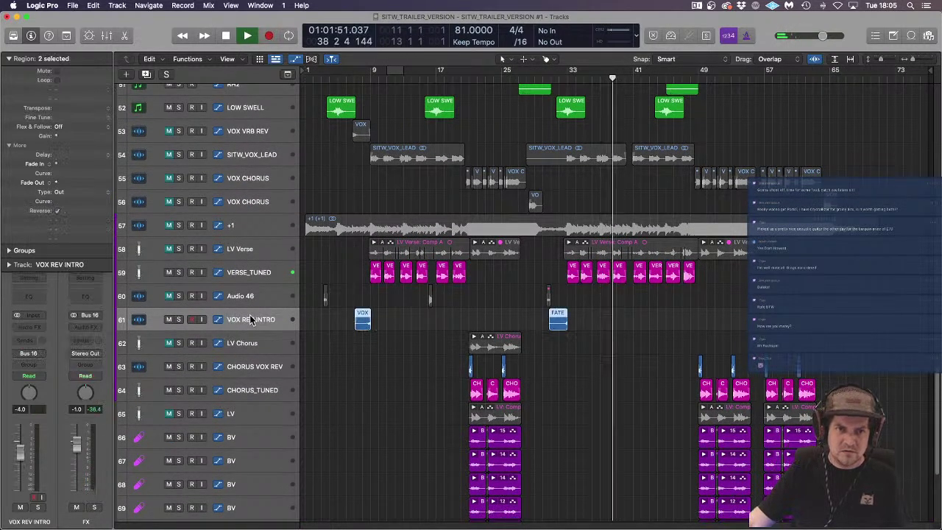
Step: Raise the VOX VERSE channel's Bus 23 send during verse playback and check the FATE VOX REV region's settings
mouse_move(100, 324)
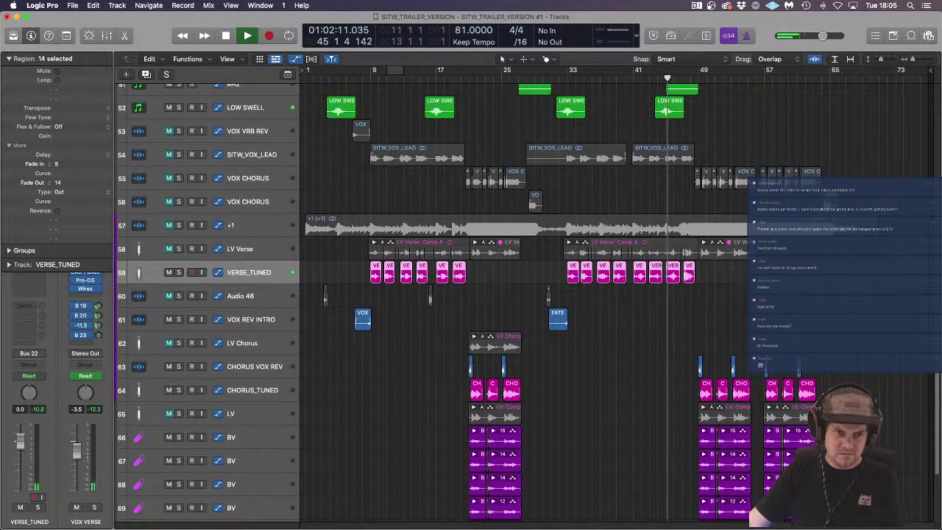
drag(99, 335, 100, 316)
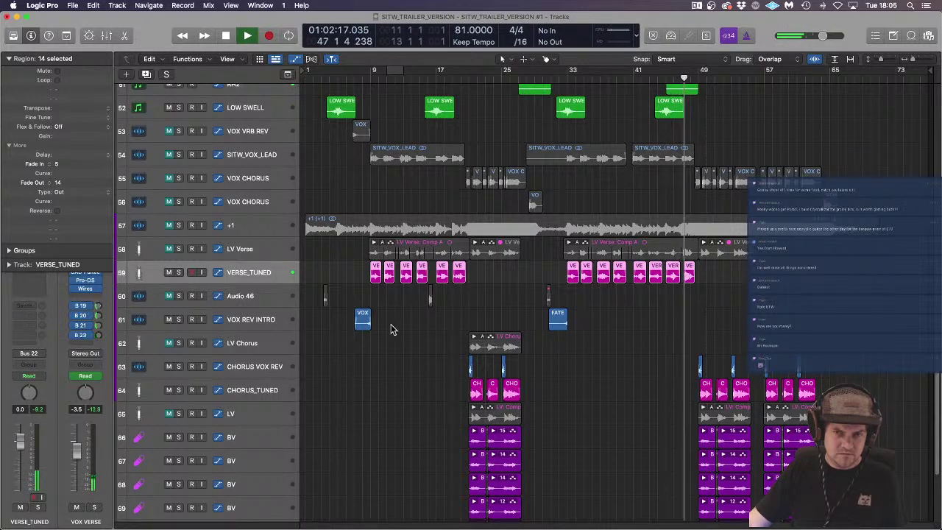
click(632, 333)
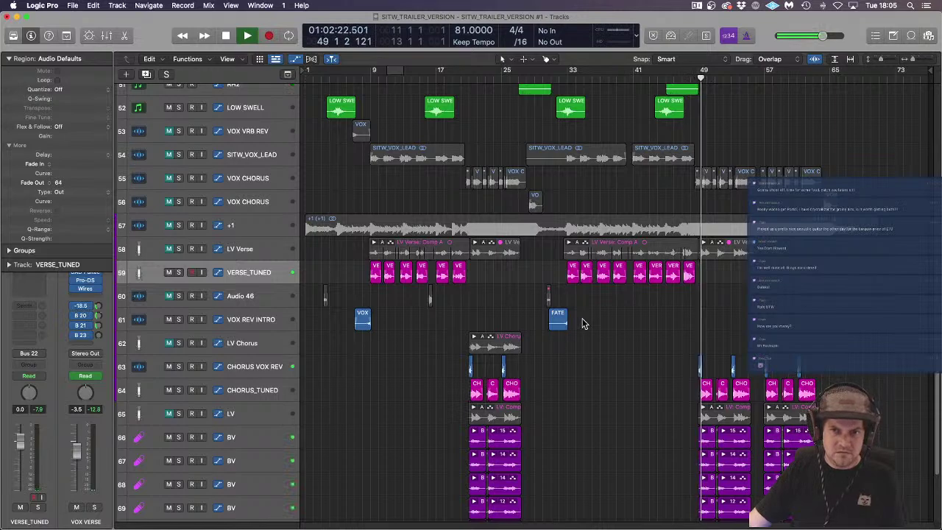
click(545, 200)
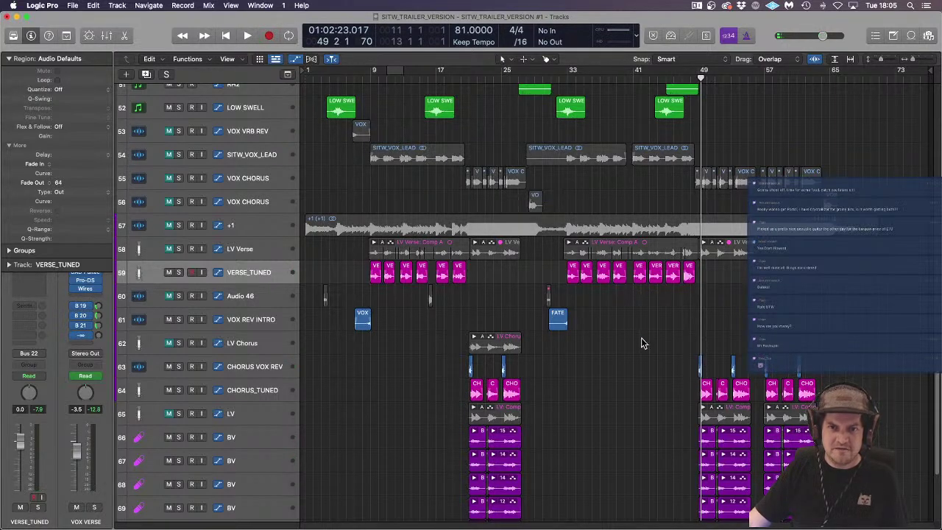
click(558, 319)
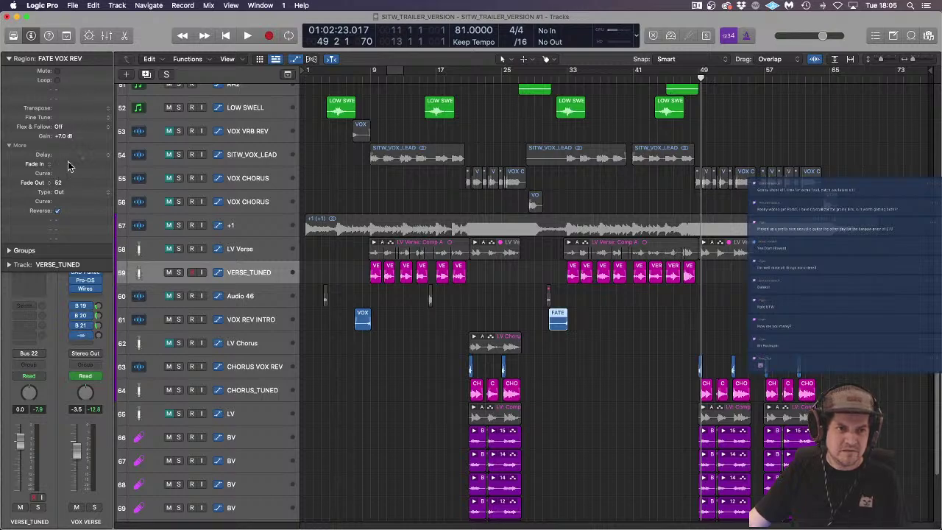
click(600, 383)
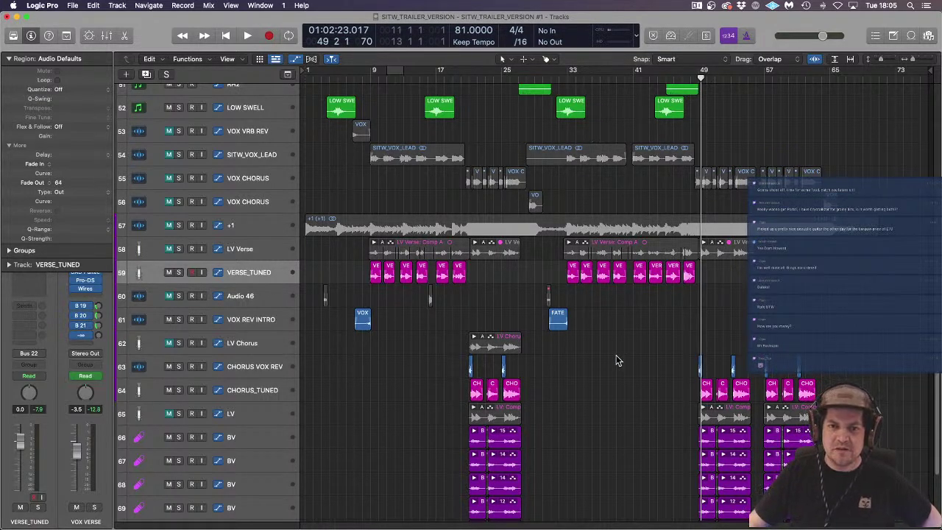
Step: Set the cycle range over the whole song from bar 1 to bar 73 and save the project
key(Return)
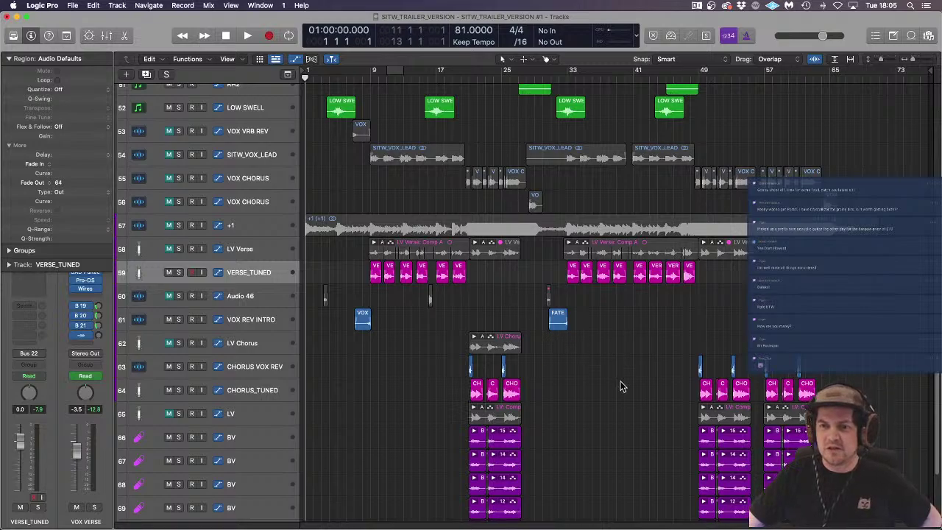
scroll(620, 386, down, 5)
scroll(601, 378, up, 15)
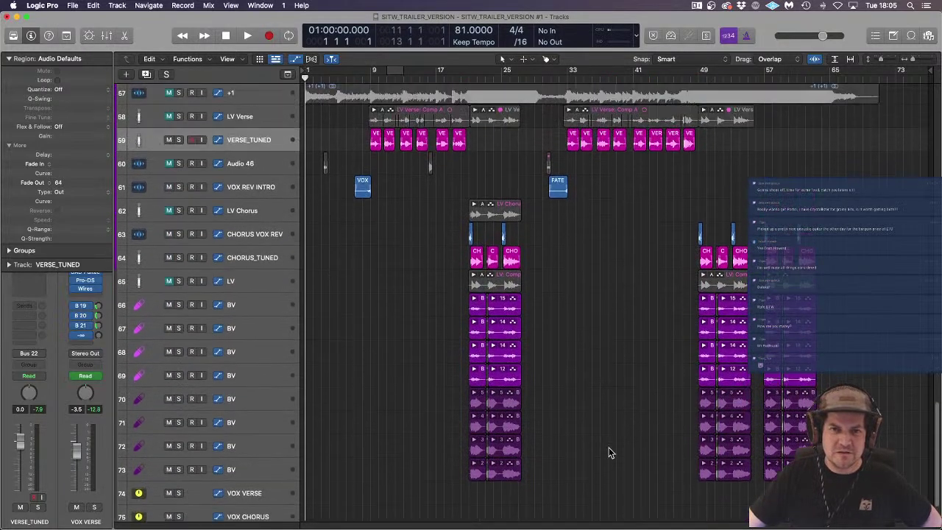
scroll(627, 459, up, 20)
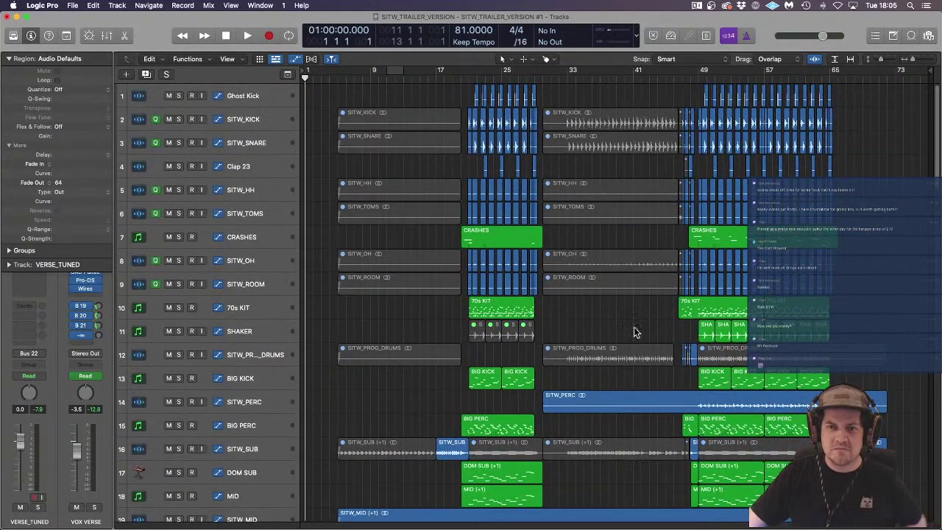
scroll(637, 313, down, 6)
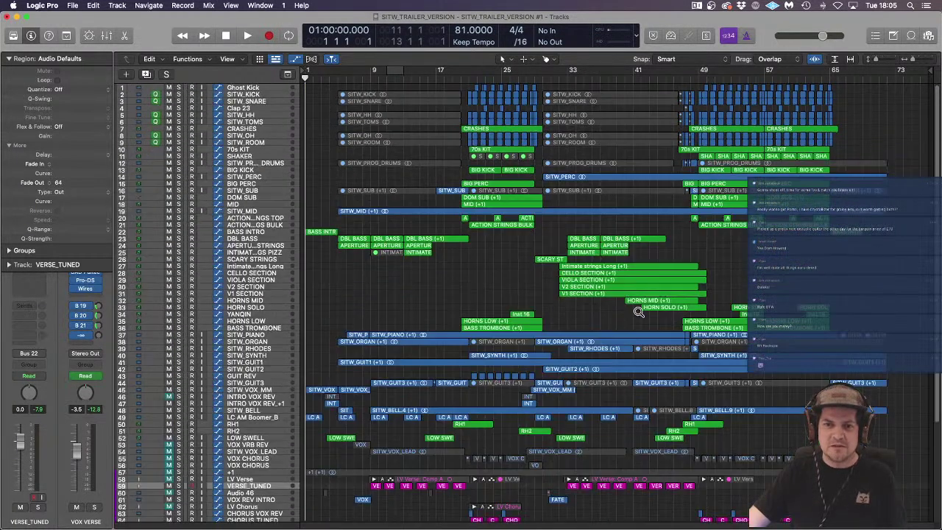
scroll(637, 313, down, 5)
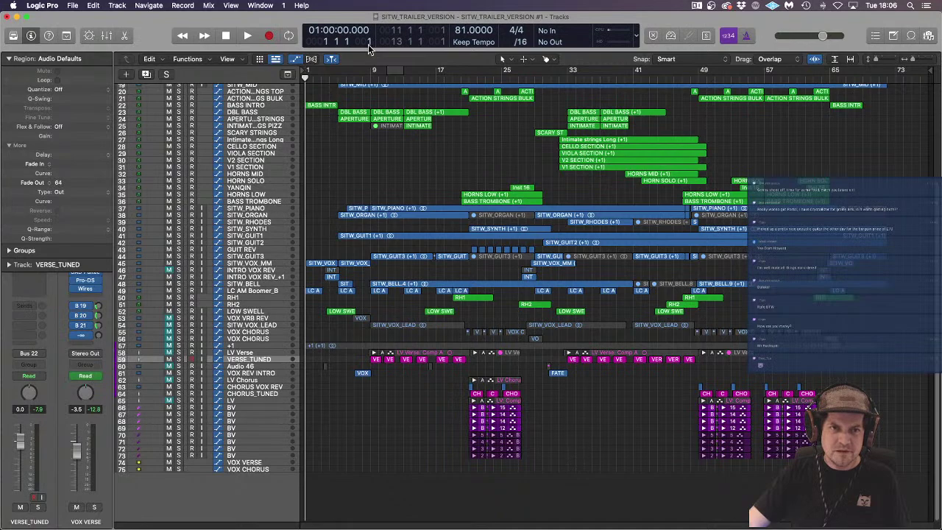
drag(307, 72, 895, 147)
scroll(893, 322, up, 4)
scroll(893, 322, up, 2)
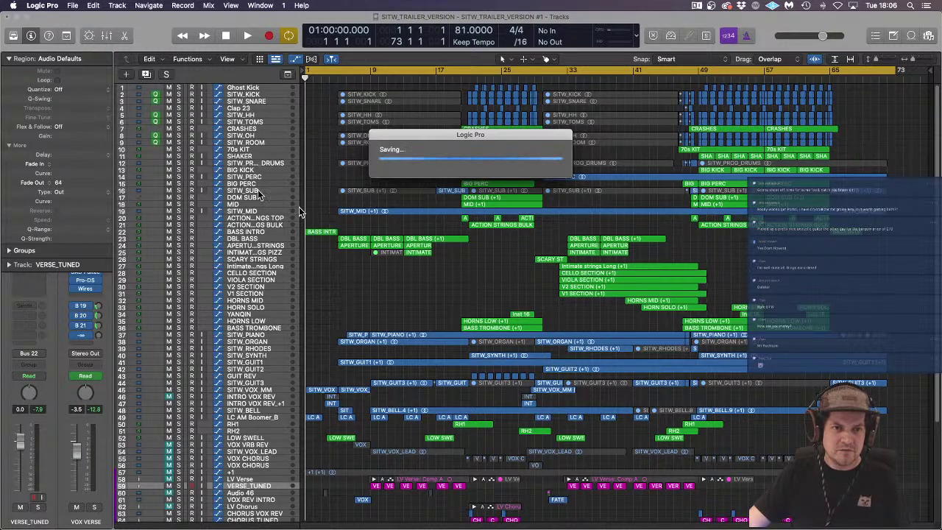
click(107, 36)
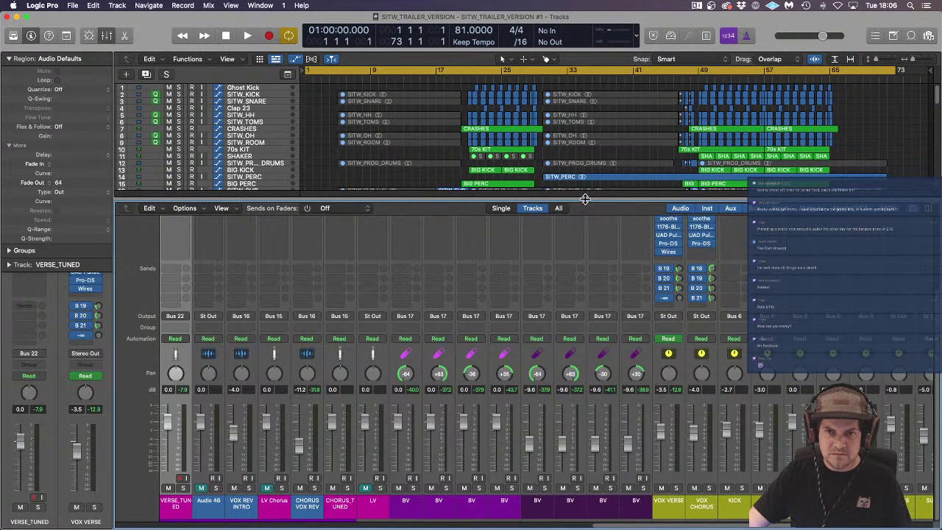
key(x)
scroll(291, 284, down, 3)
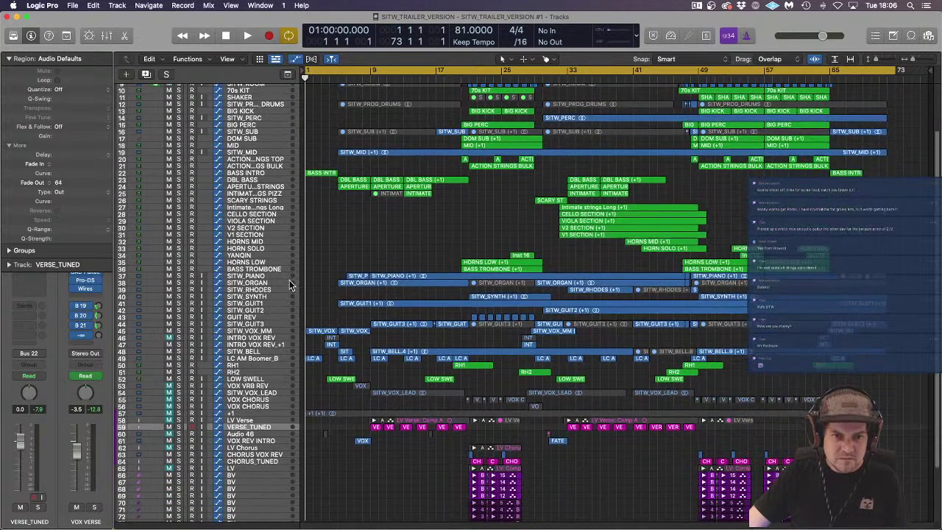
scroll(291, 284, down, 3)
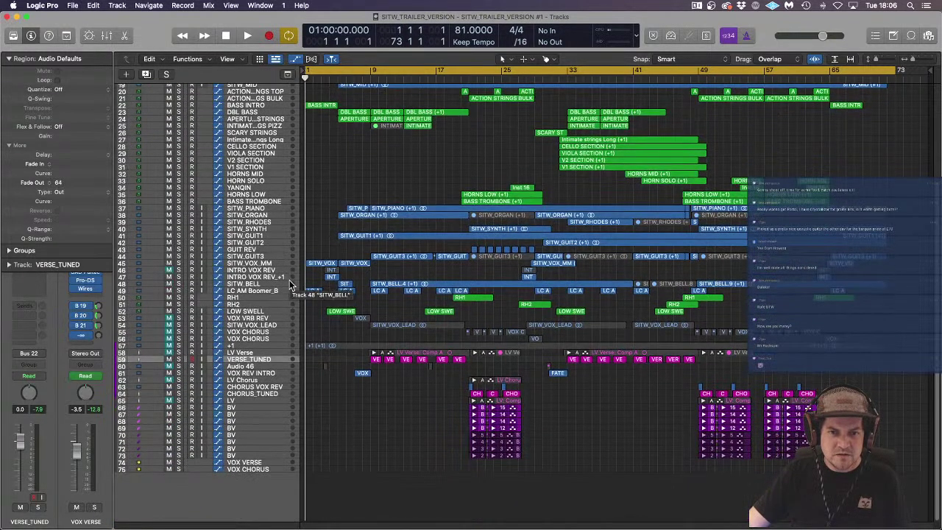
Step: Select BV track 69, collapse the Region parameters and show the mixer below the arrangement
click(258, 430)
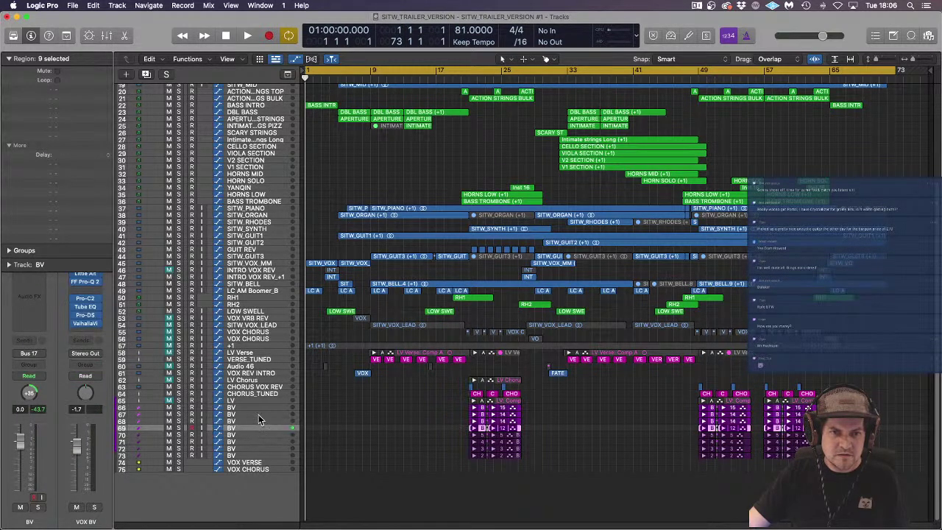
click(9, 59)
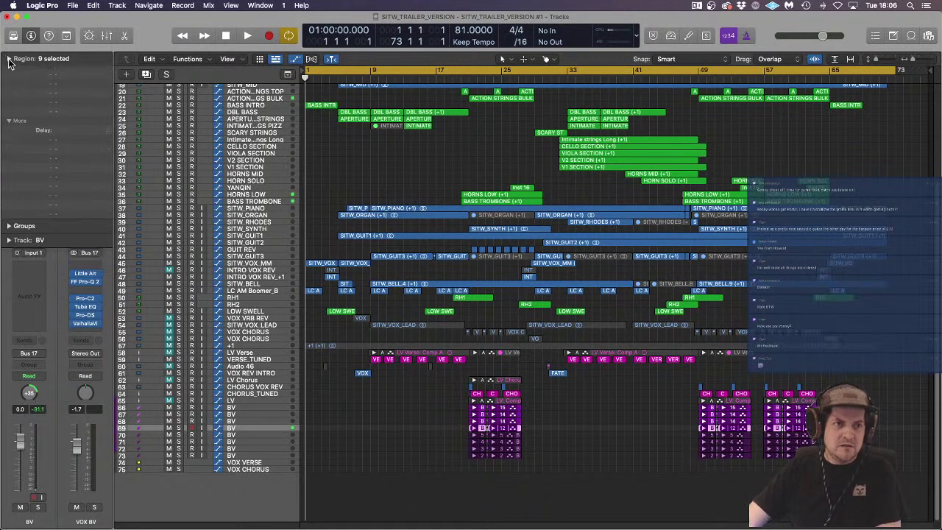
click(104, 36)
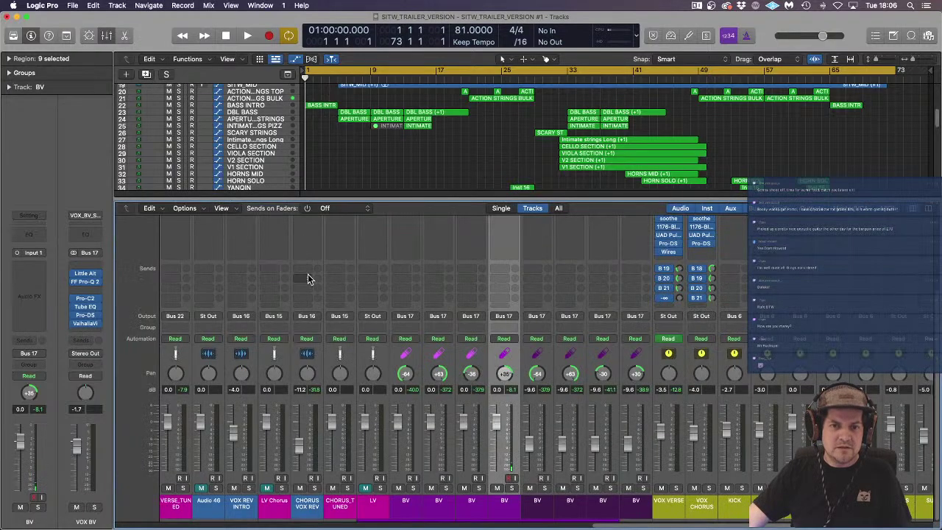
Step: Examine the inserts, sends and levels of the mixer channels from the drum tracks across to the buses and Stereo Out
drag(639, 527, 87, 522)
scroll(290, 399, up, 5)
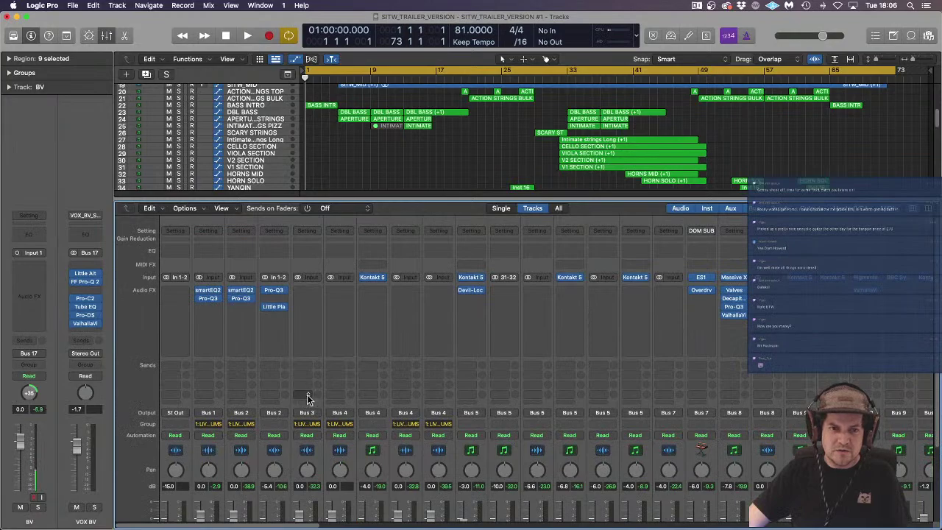
scroll(308, 398, down, 5)
drag(245, 526, 887, 528)
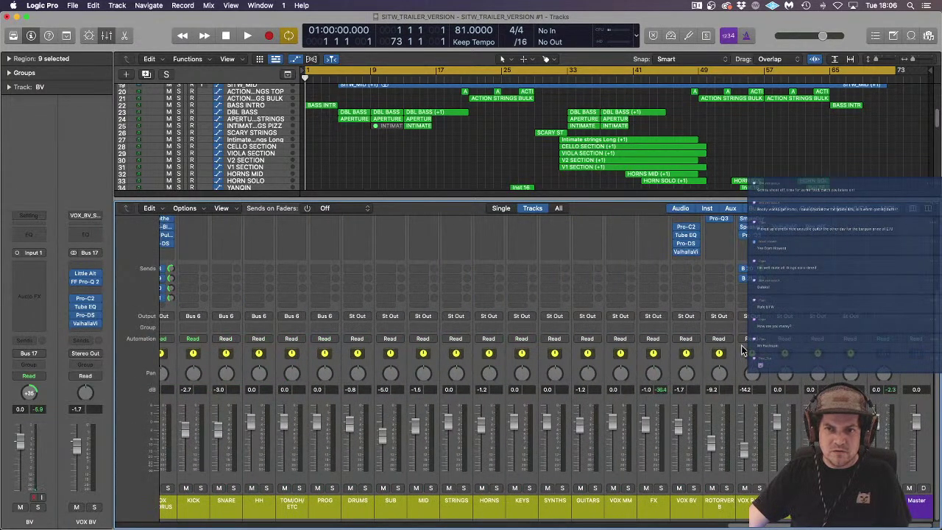
scroll(664, 335, up, 5)
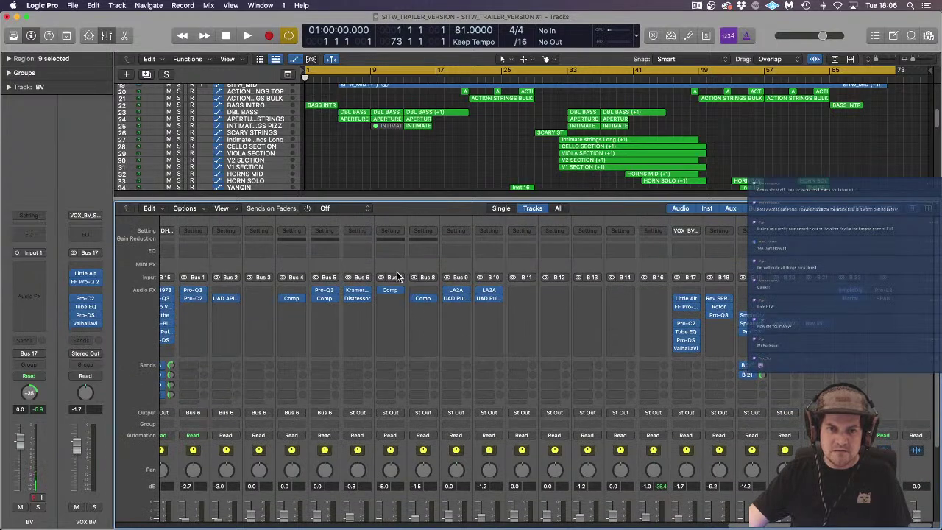
scroll(545, 397, down, 5)
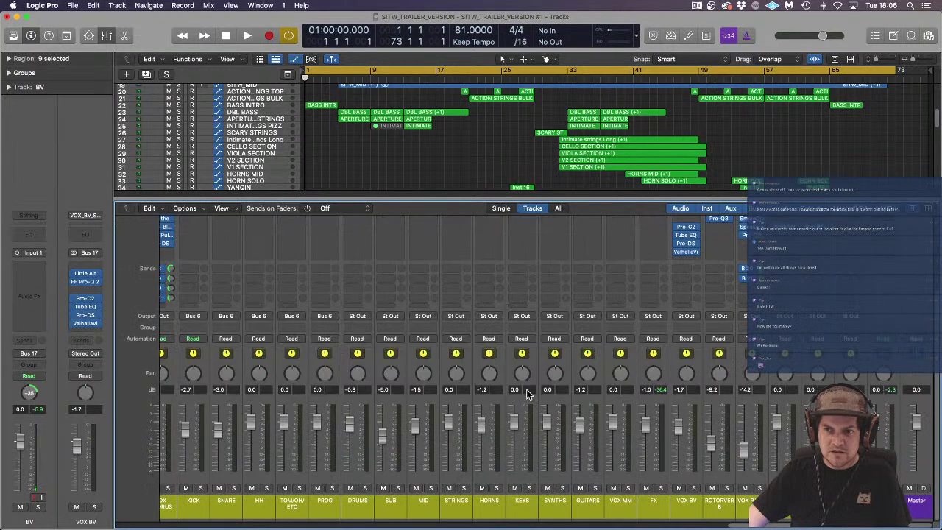
scroll(900, 340, up, 5)
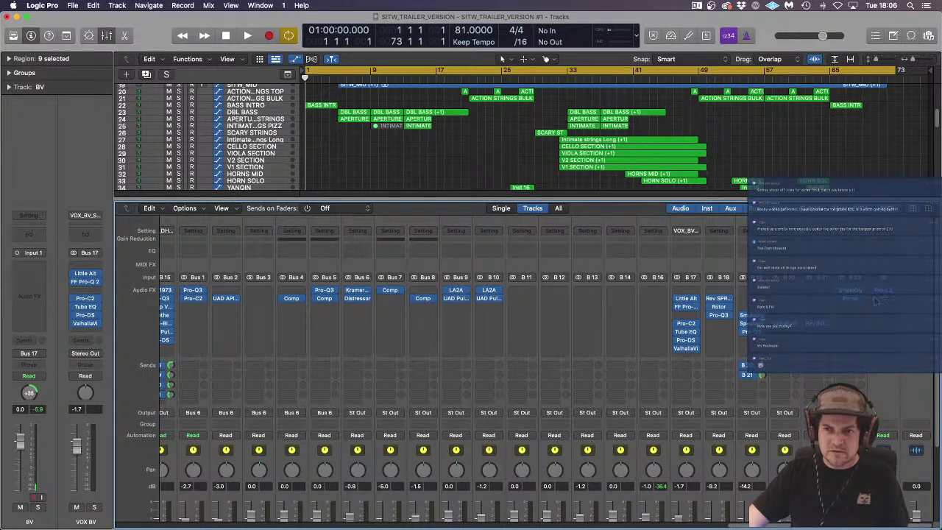
Step: Start playback from bar 1 and lower the Stereo Out Pro-L 2 limiter's gain to +4.1
click(474, 161)
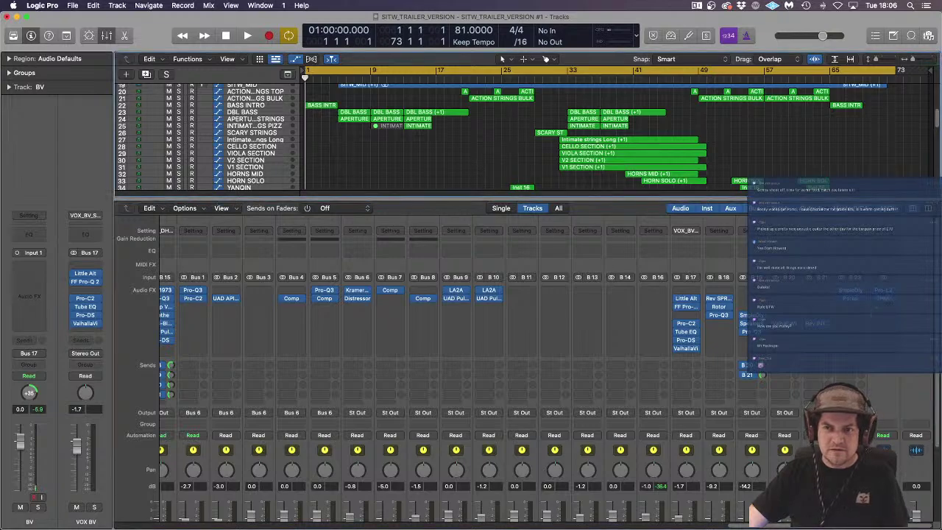
key(space)
click(885, 295)
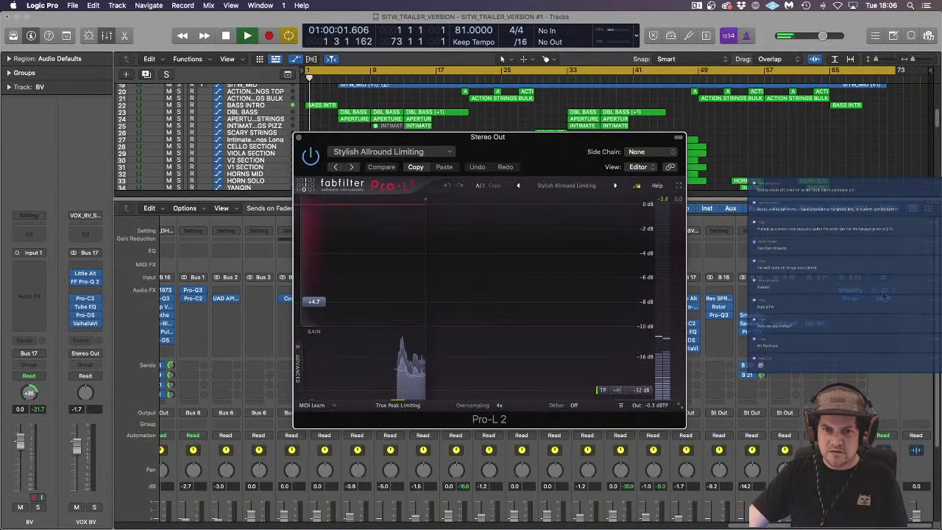
drag(317, 303, 319, 308)
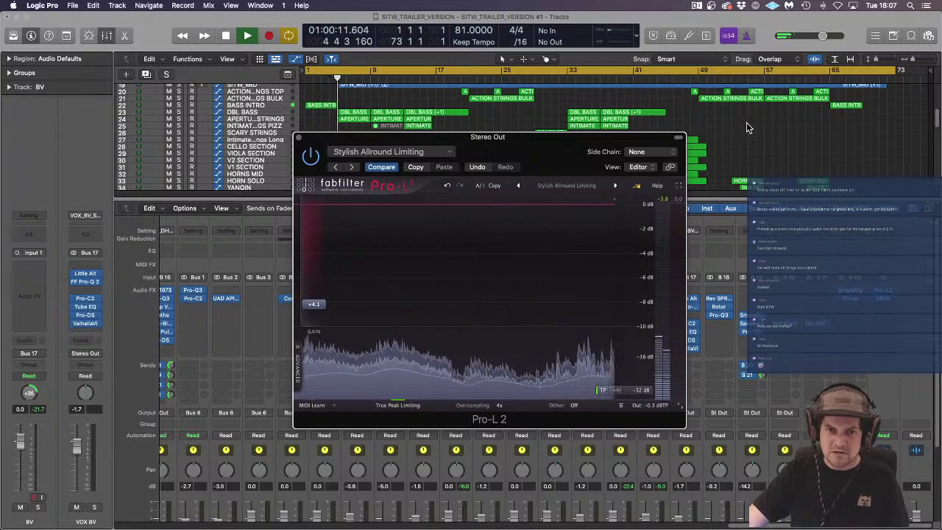
Step: Check the Stereo Out spectrum in SPAN during playback, dismissing the overload alert and closing the plug-in windows when done
click(884, 298)
click(299, 138)
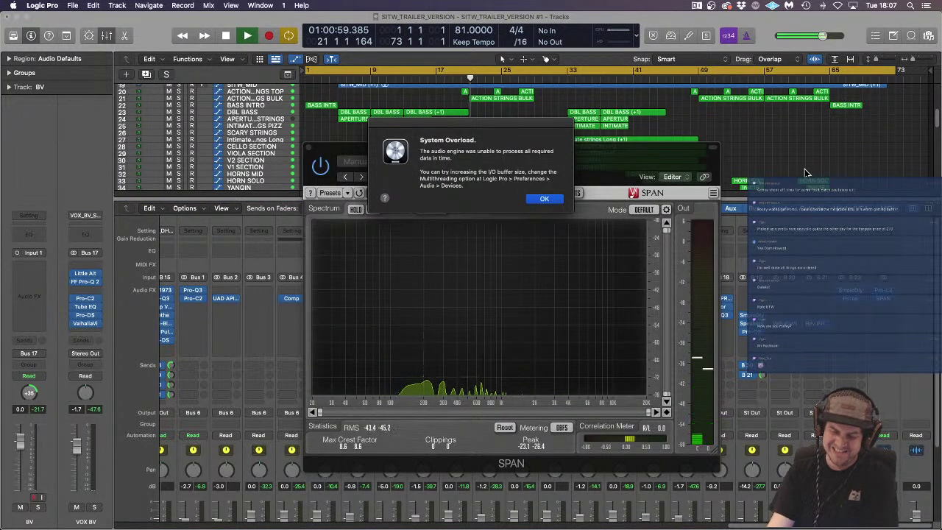
key(Return)
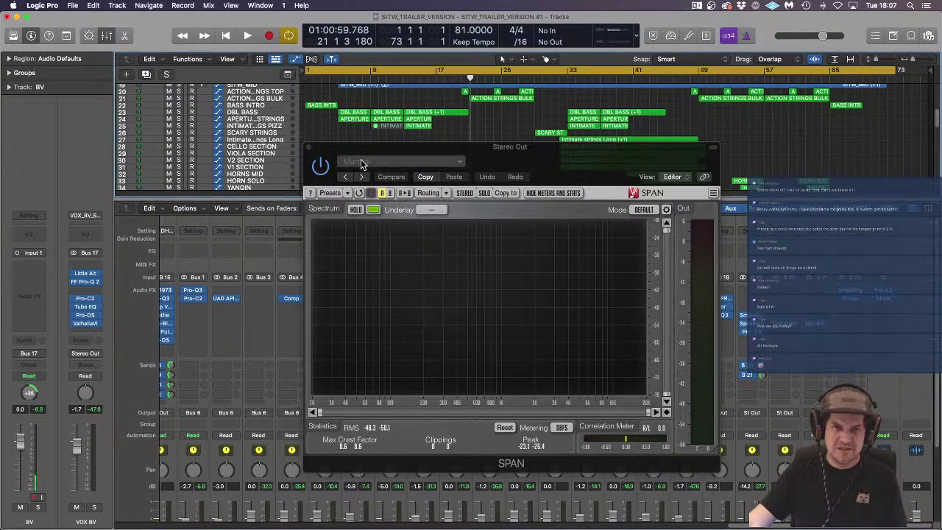
click(309, 147)
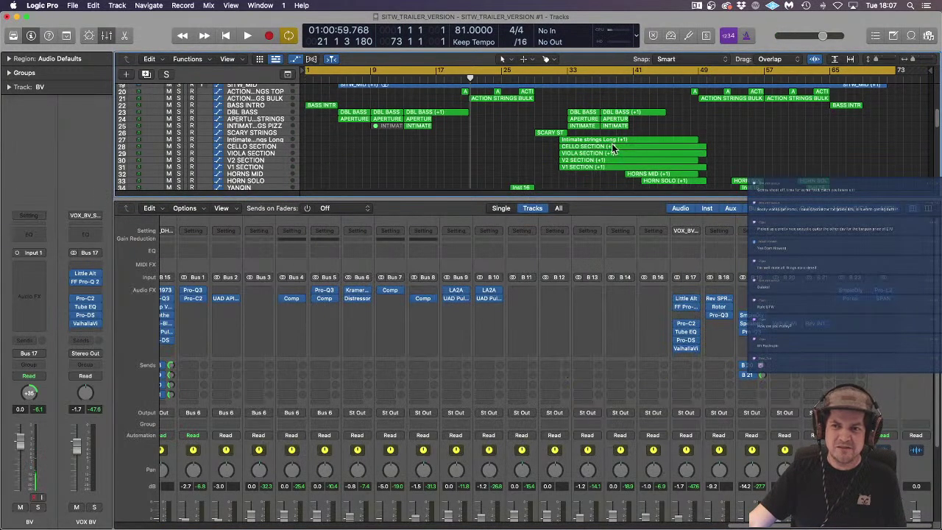
Step: Examine the BV takes around bar 21 and the names, faders and levels of the bus channels in the mixer
scroll(547, 142, down, 10)
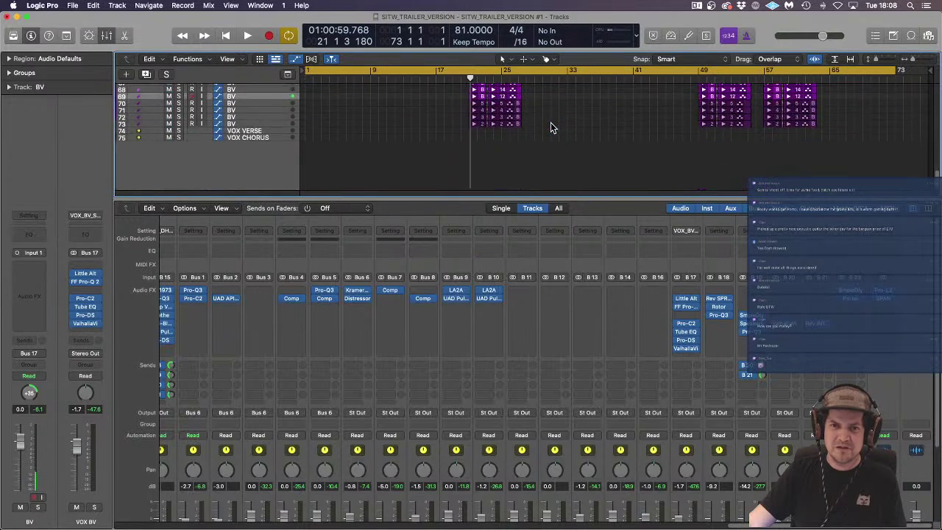
scroll(552, 124, up, 3)
scroll(553, 127, down, 1)
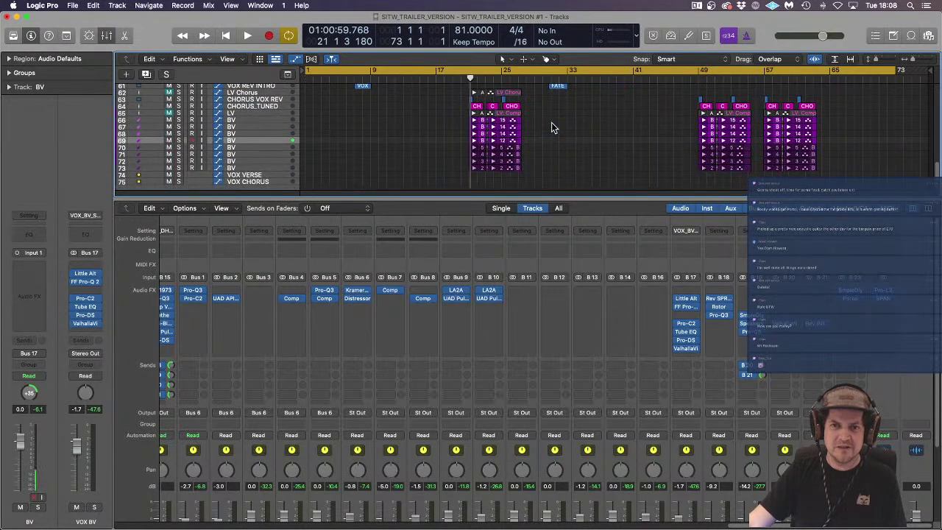
scroll(551, 123, up, 3)
scroll(554, 127, down, 3)
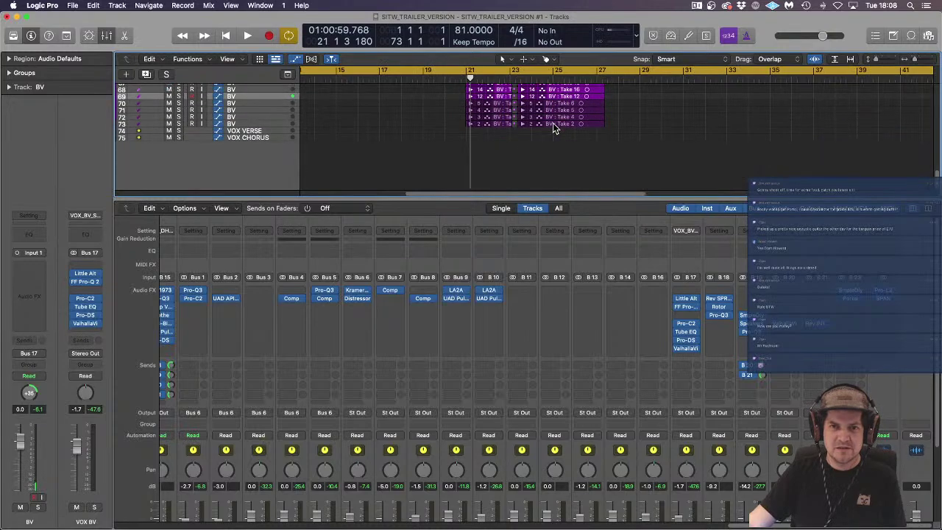
scroll(556, 129, up, 1)
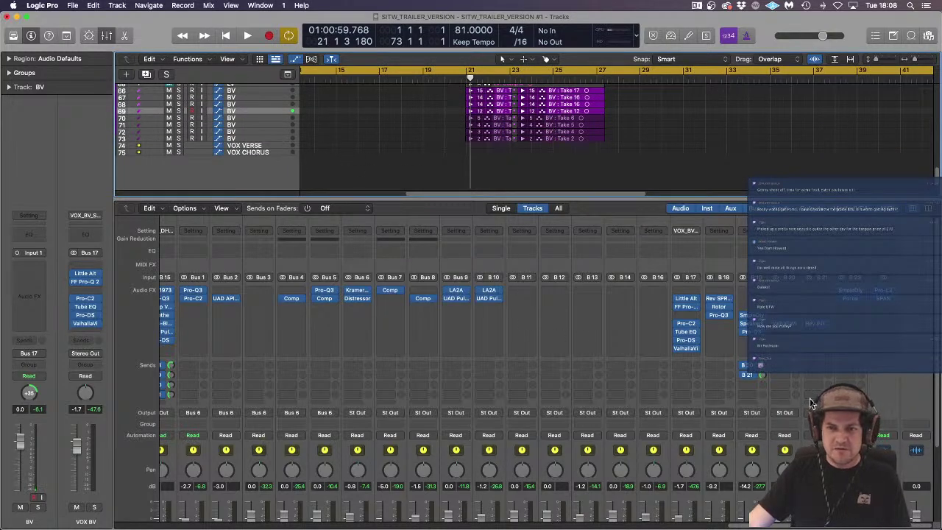
scroll(810, 403, down, 3)
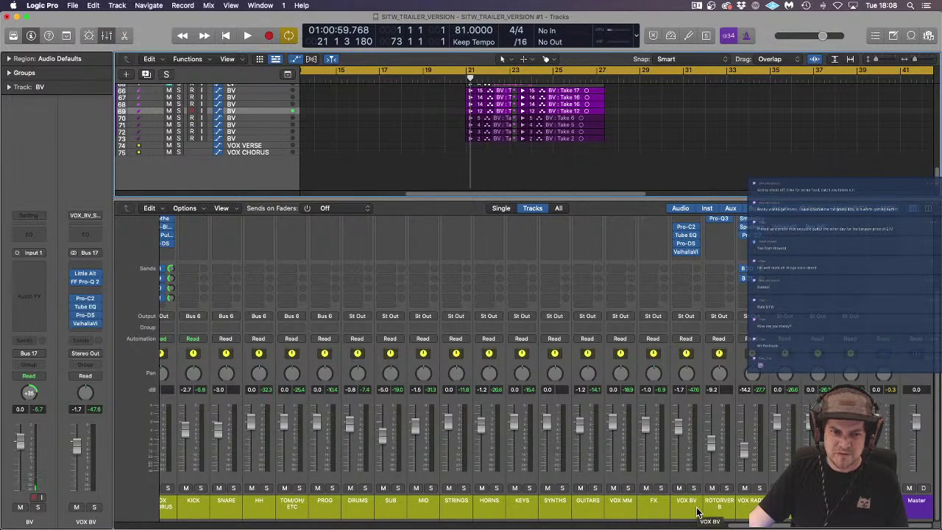
scroll(697, 508, left, 3)
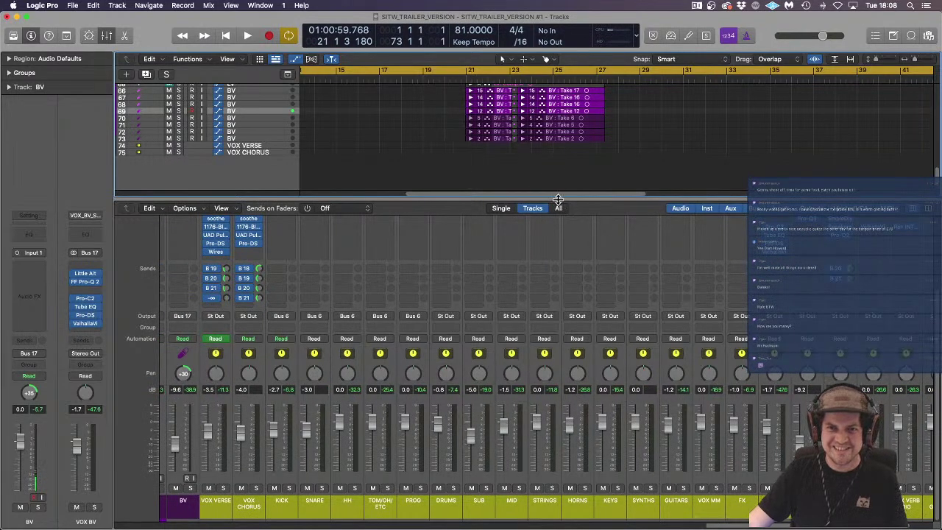
Step: Hide the mixer and fit the arrangement from bar 1 to bar 73 in view, starting at the Ghost Kick track
key(x)
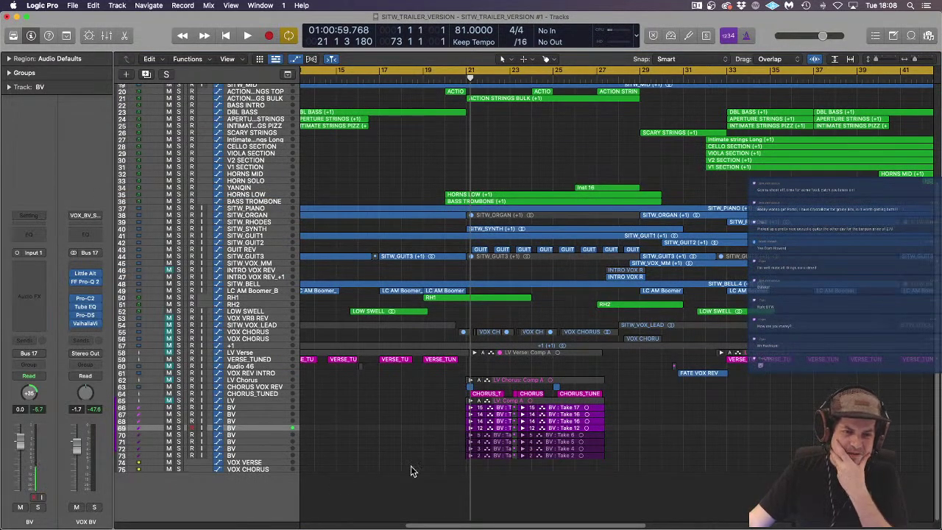
click(111, 35)
click(111, 35)
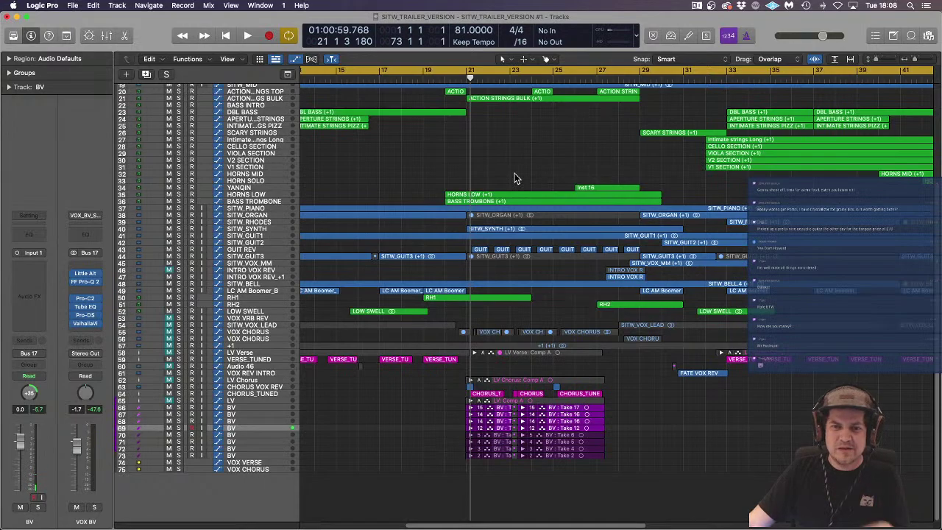
key(super+Left)
key(super+Left)
key(super+Left)
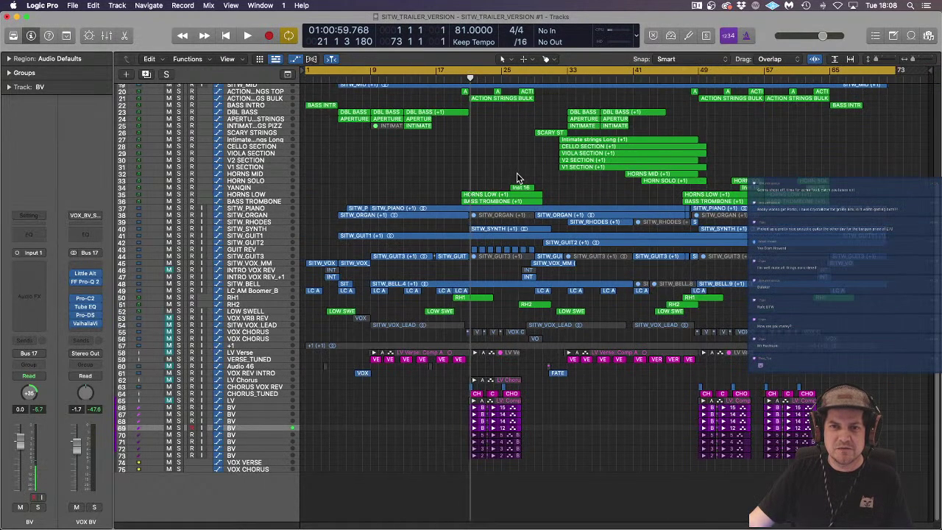
scroll(521, 178, up, 6)
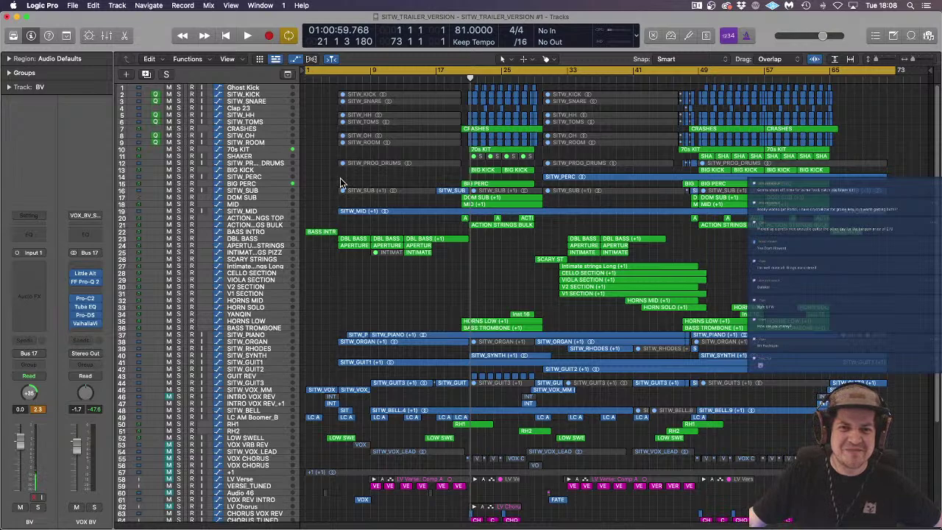
Step: Return the playhead to bar 1 and save the project
key(Return)
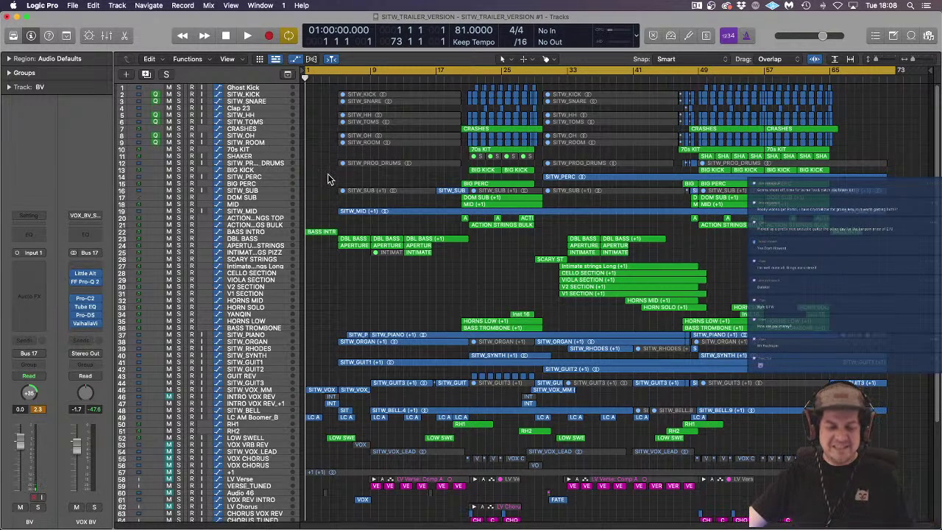
key(super+s)
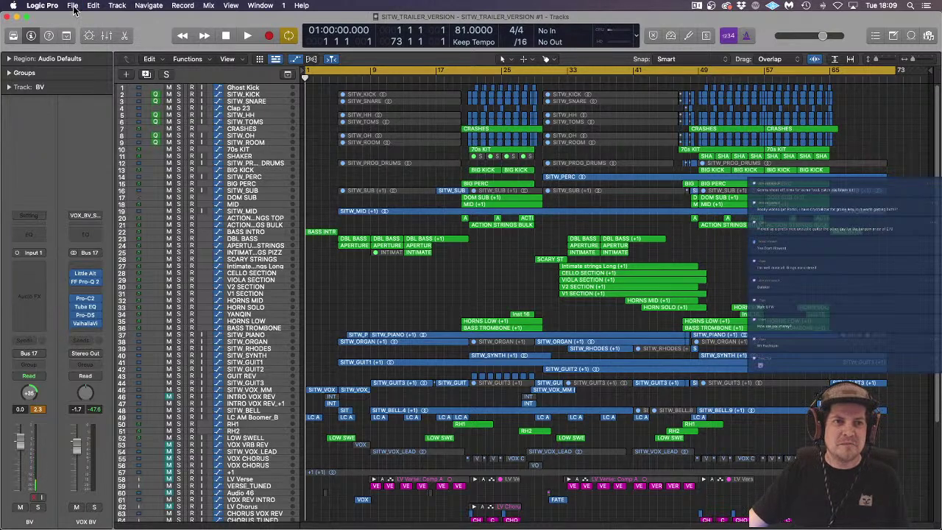
click(74, 7)
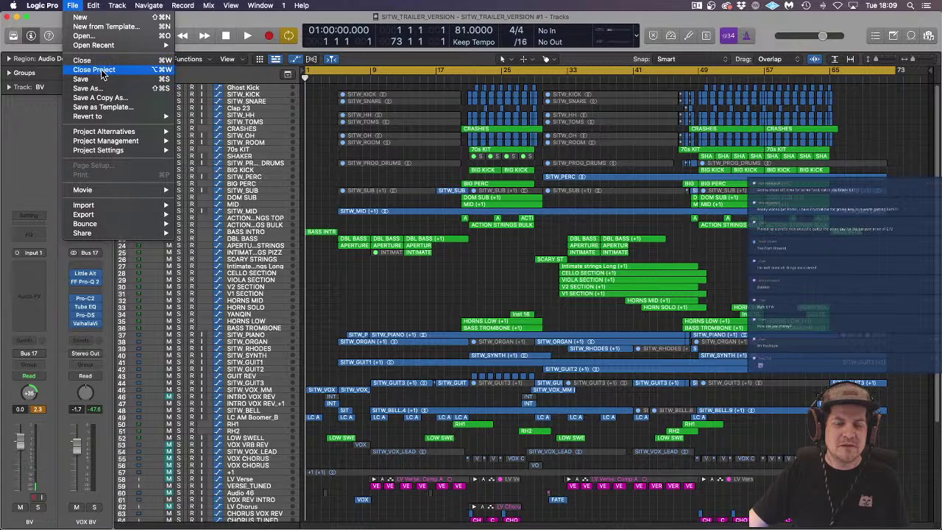